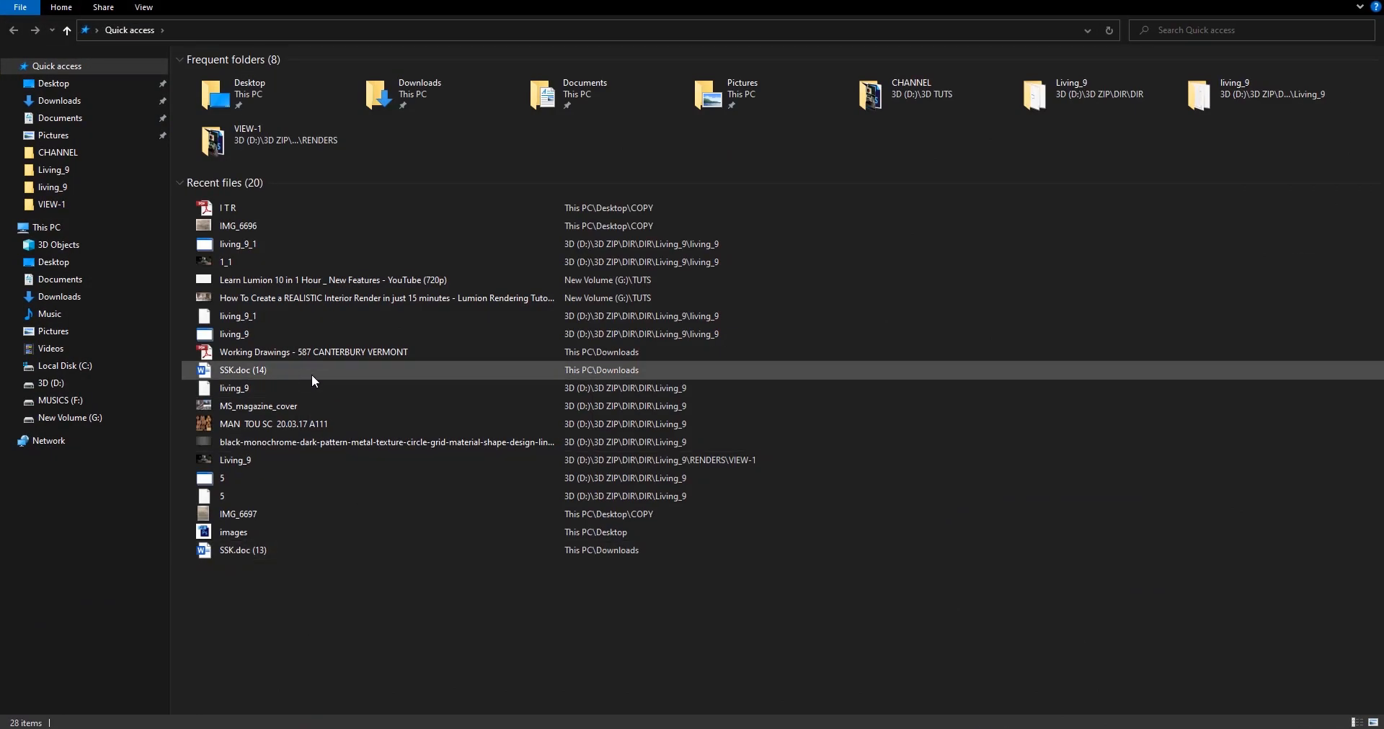
# Open the 1_1 living-room render from the recent files and examine its furniture and materials up close.
pyautogui.doubleClick(245, 268)
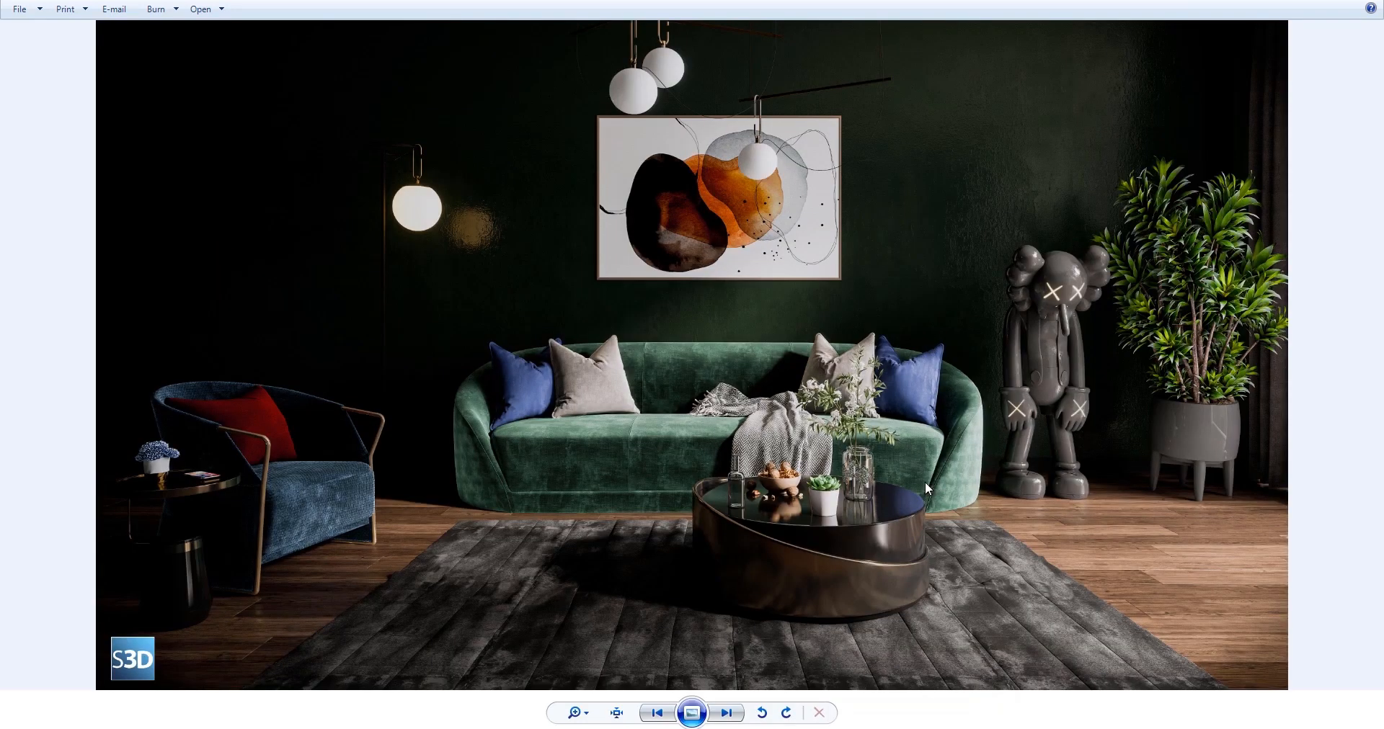
pyautogui.scroll(2, 839, 426)
pyautogui.moveTo(1001, 421); pyautogui.dragTo(955, 353)
pyautogui.scroll(2, 906, 447)
pyautogui.moveTo(1118, 307); pyautogui.dragTo(893, 383)
pyautogui.moveTo(1111, 460); pyautogui.dragTo(958, 202)
pyautogui.moveTo(875, 324); pyautogui.dragTo(1380, 371)
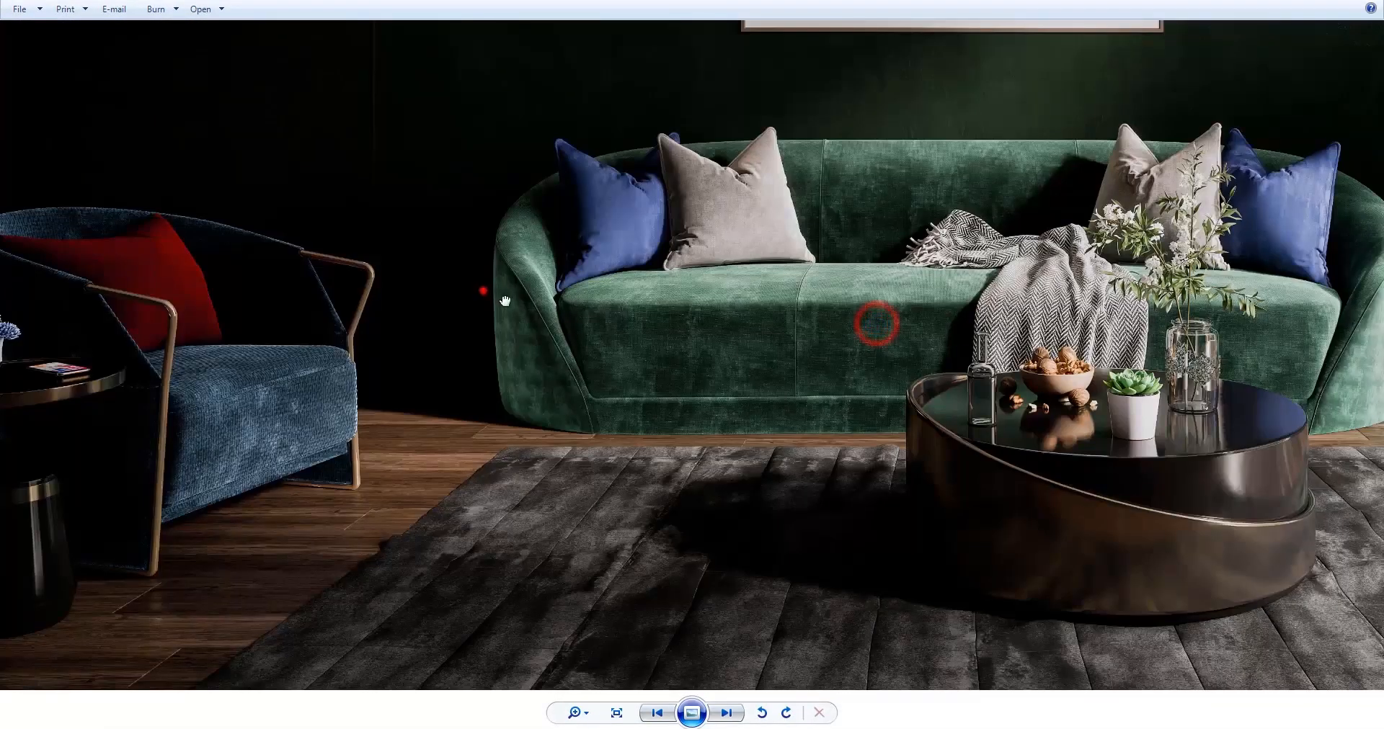
pyautogui.moveTo(483, 291); pyautogui.dragTo(697, 467)
pyautogui.scroll(-2, 698, 467)
pyautogui.scroll(-1, 852, 317)
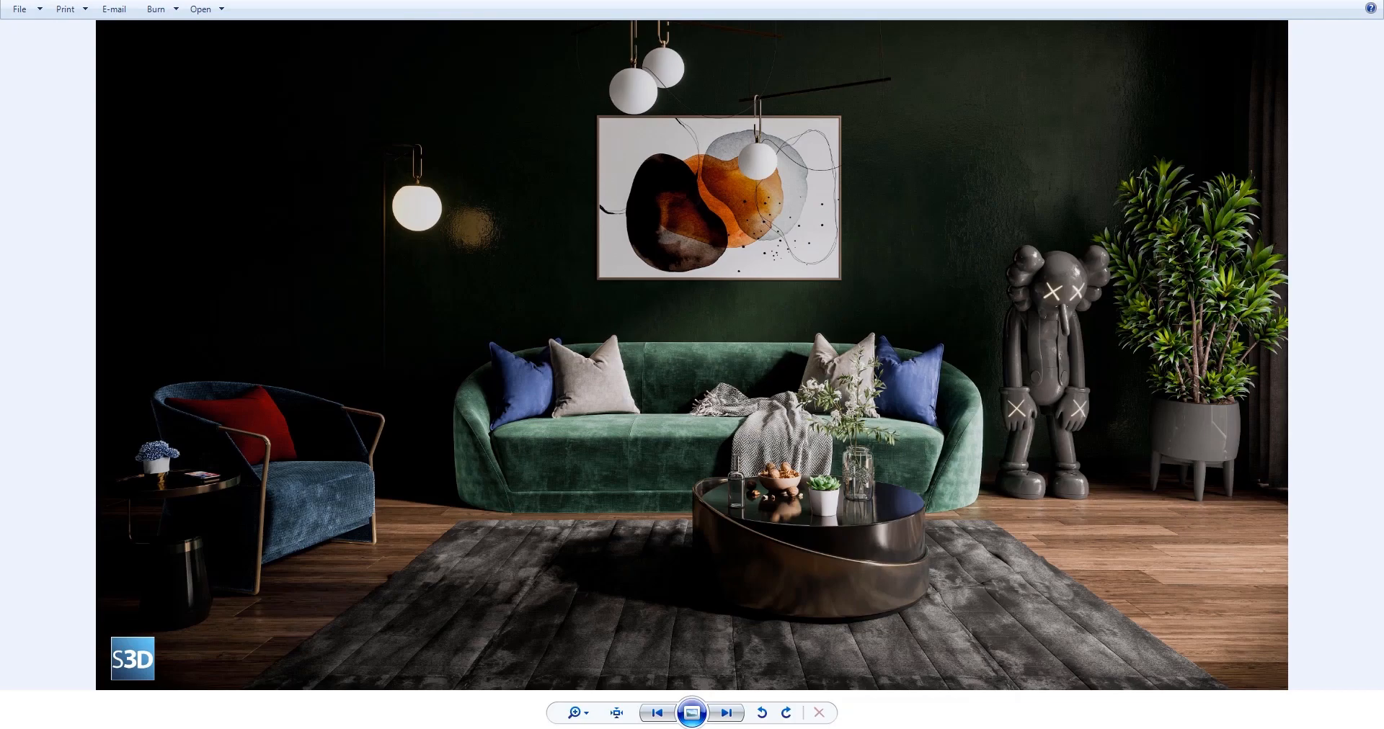
pyautogui.hotkey('alt', 'F4')
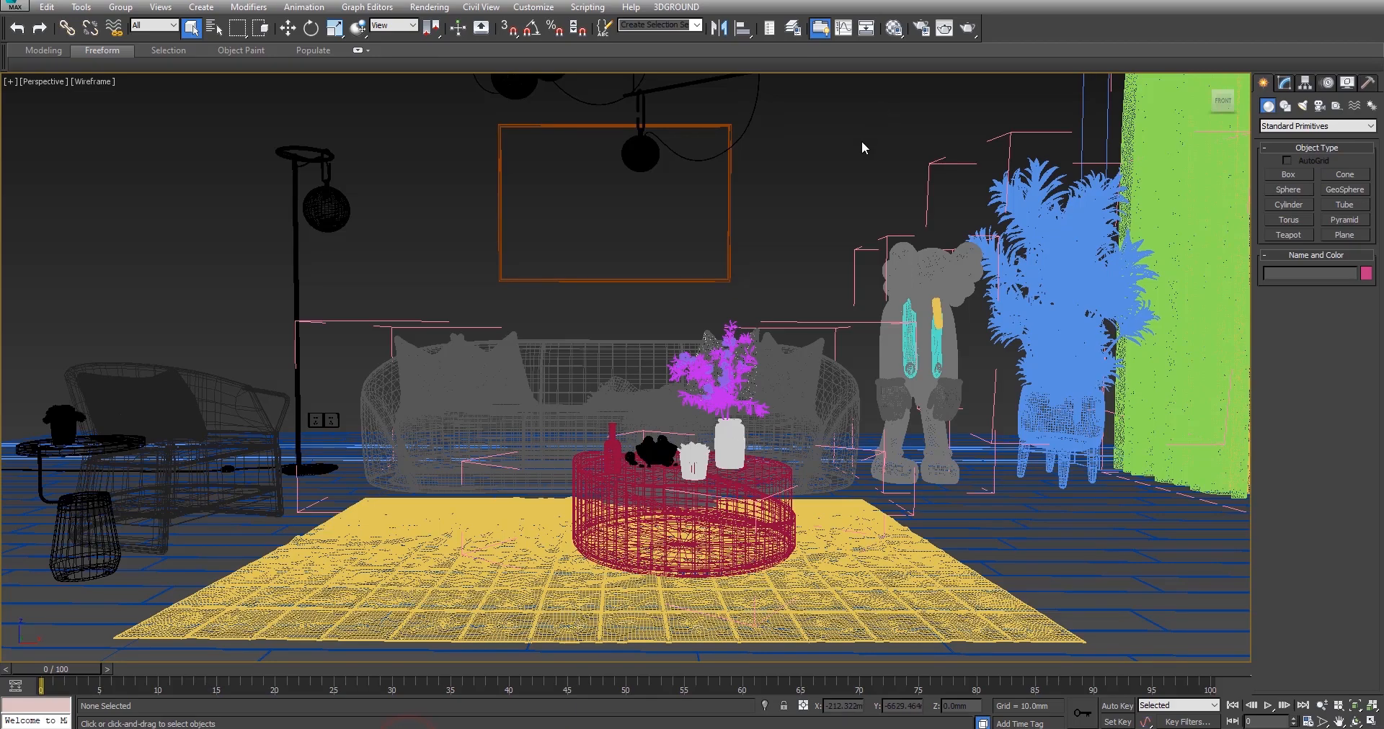
# Switch the Perspective viewport from wireframe to Shaded display and select the round coffee table.
pyautogui.click(862, 144)
pyautogui.click(94, 81)
pyautogui.click(129, 112)
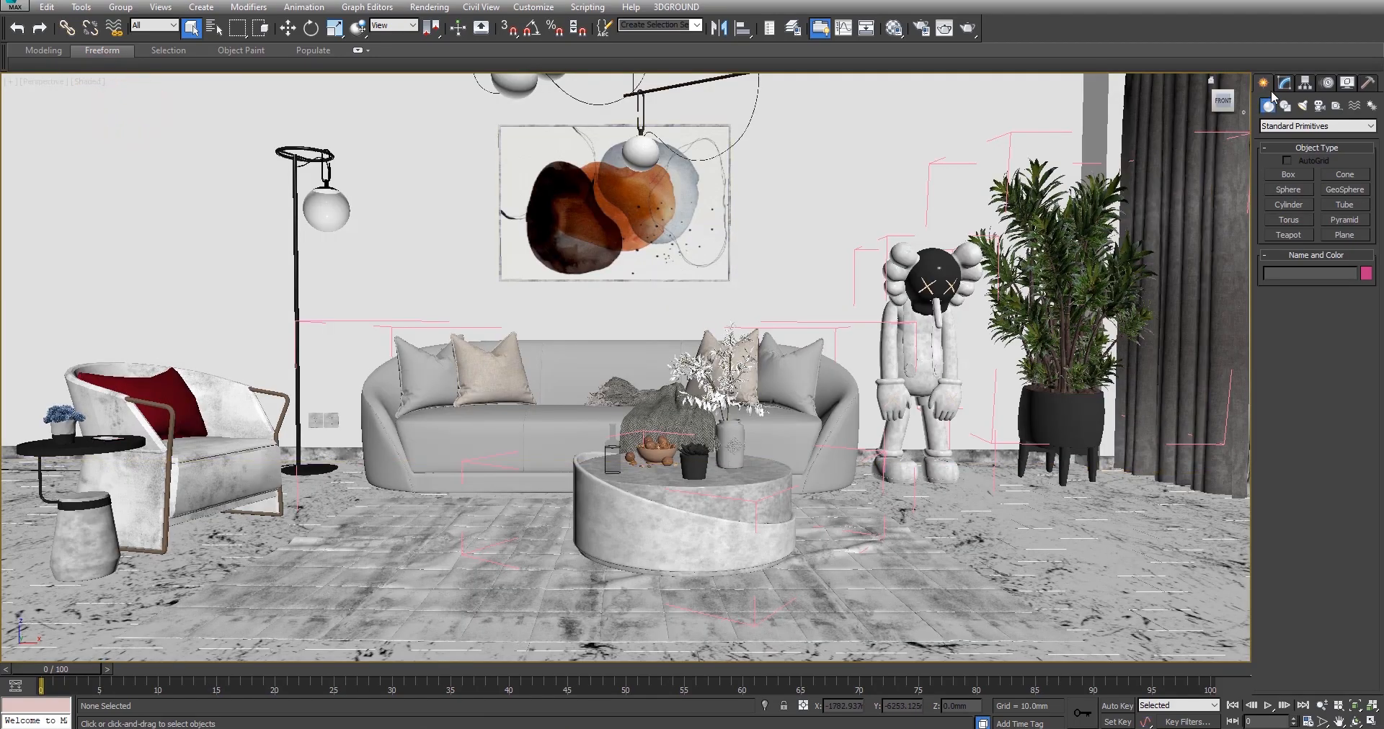
pyautogui.click(730, 504)
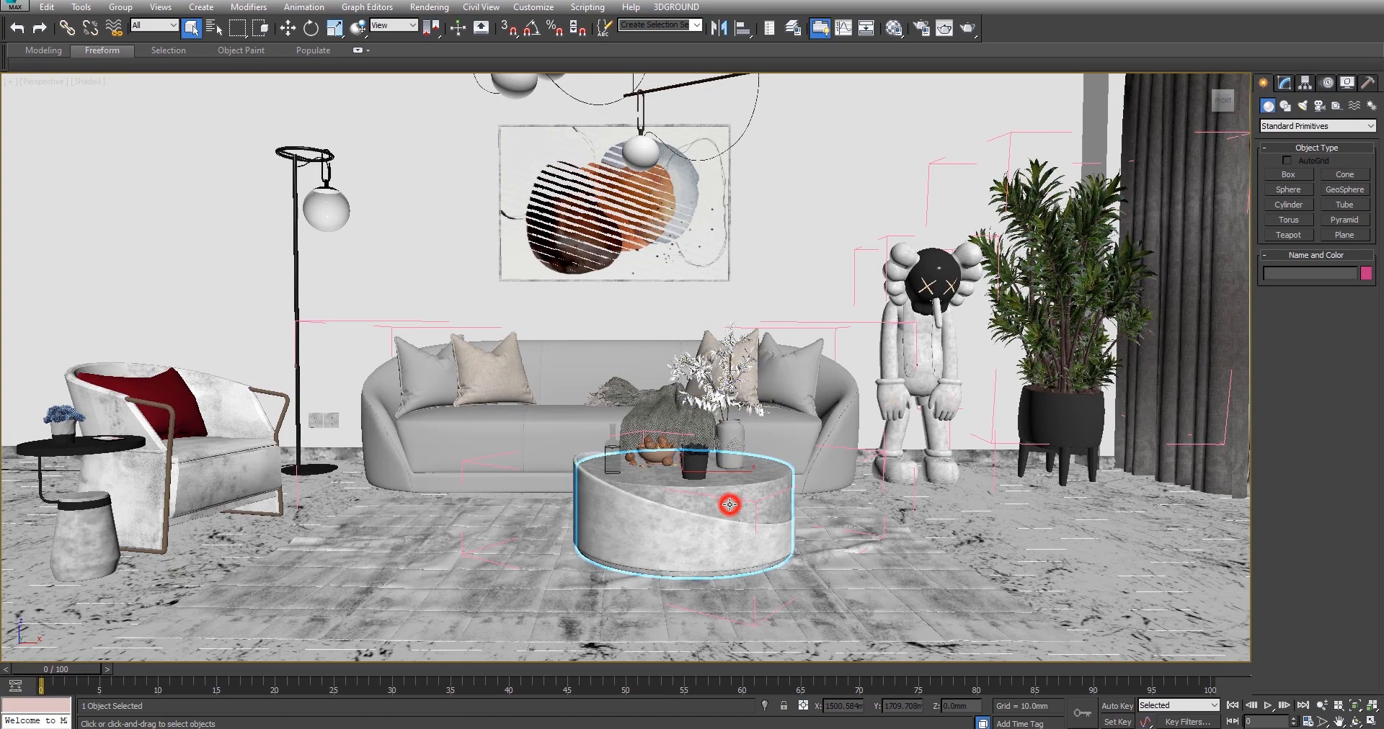
# Open Render Setup and check which renderers can be assigned for production, leaving the assignment as it is.
pyautogui.click(922, 28)
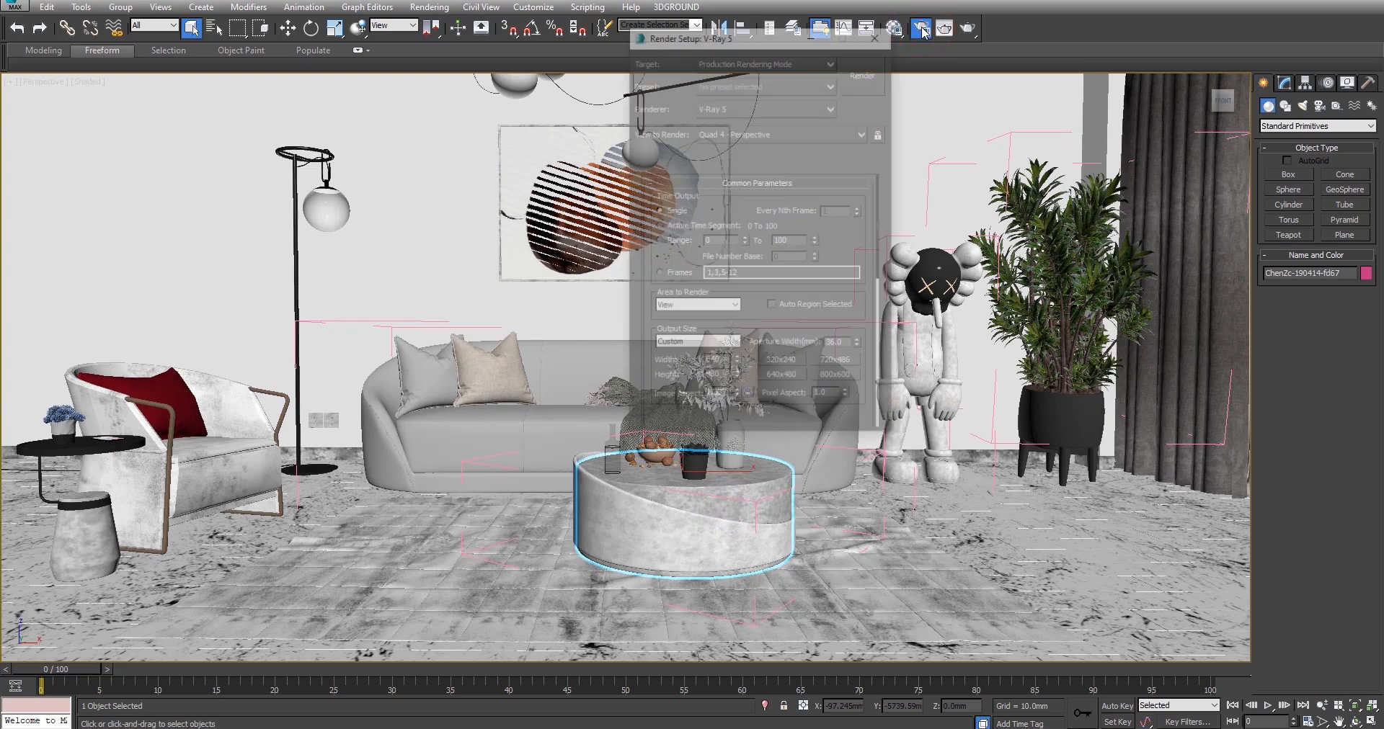
pyautogui.moveTo(753, 33); pyautogui.dragTo(684, 31)
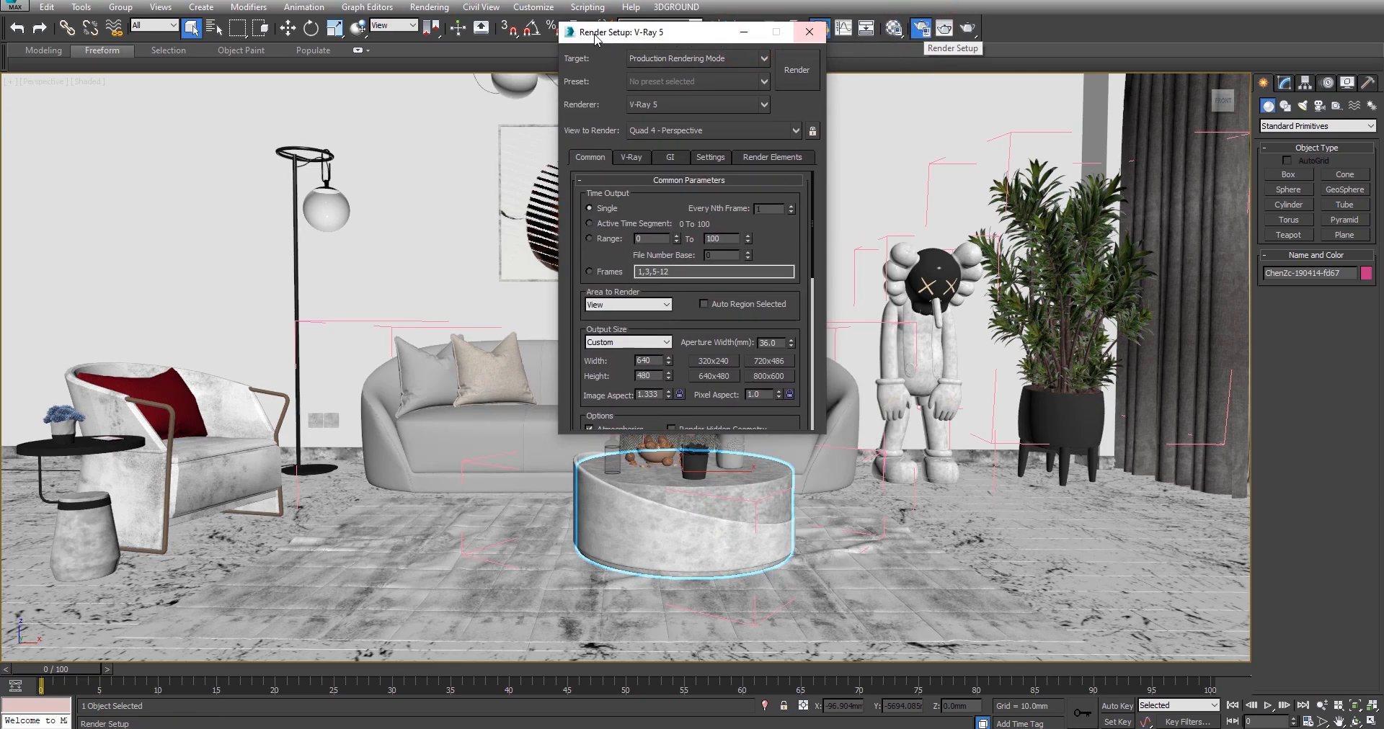
pyautogui.moveTo(683, 326); pyautogui.dragTo(654, 87)
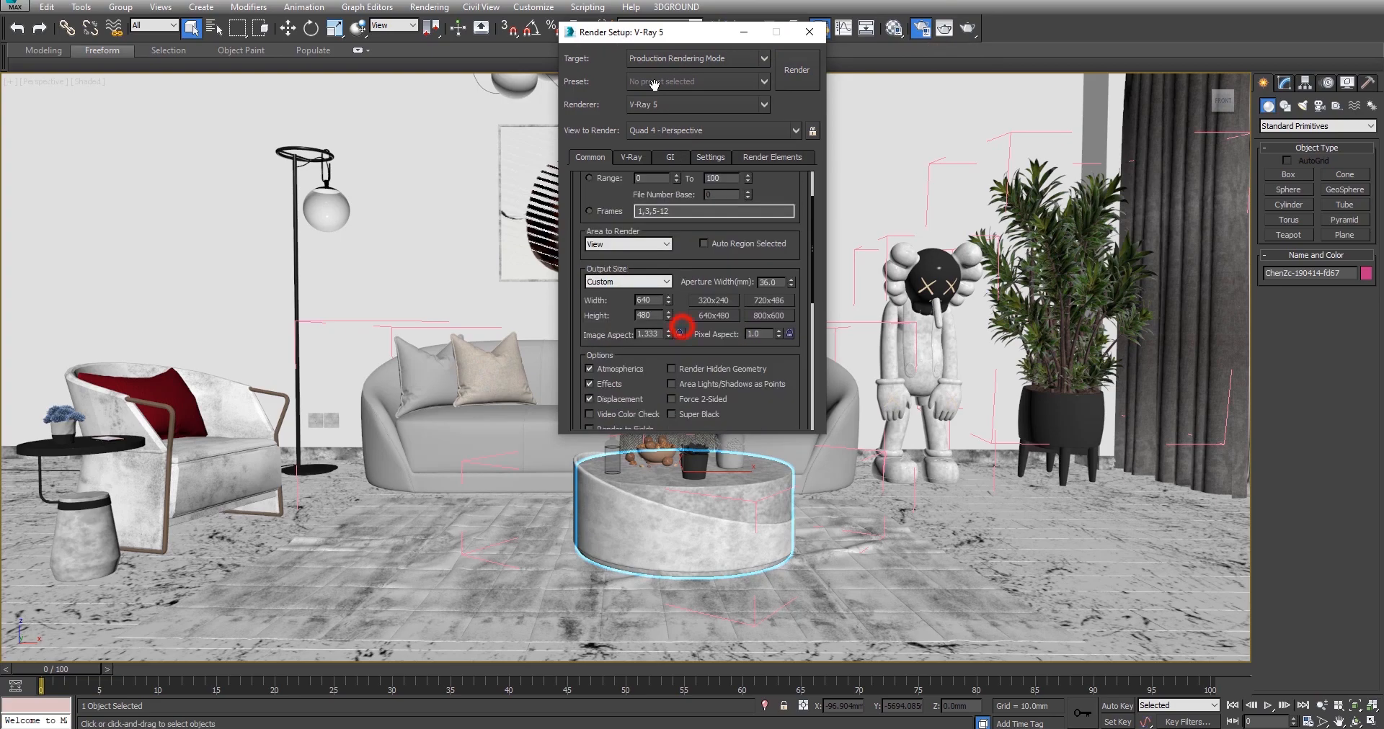
pyautogui.moveTo(695, 365); pyautogui.dragTo(673, 156)
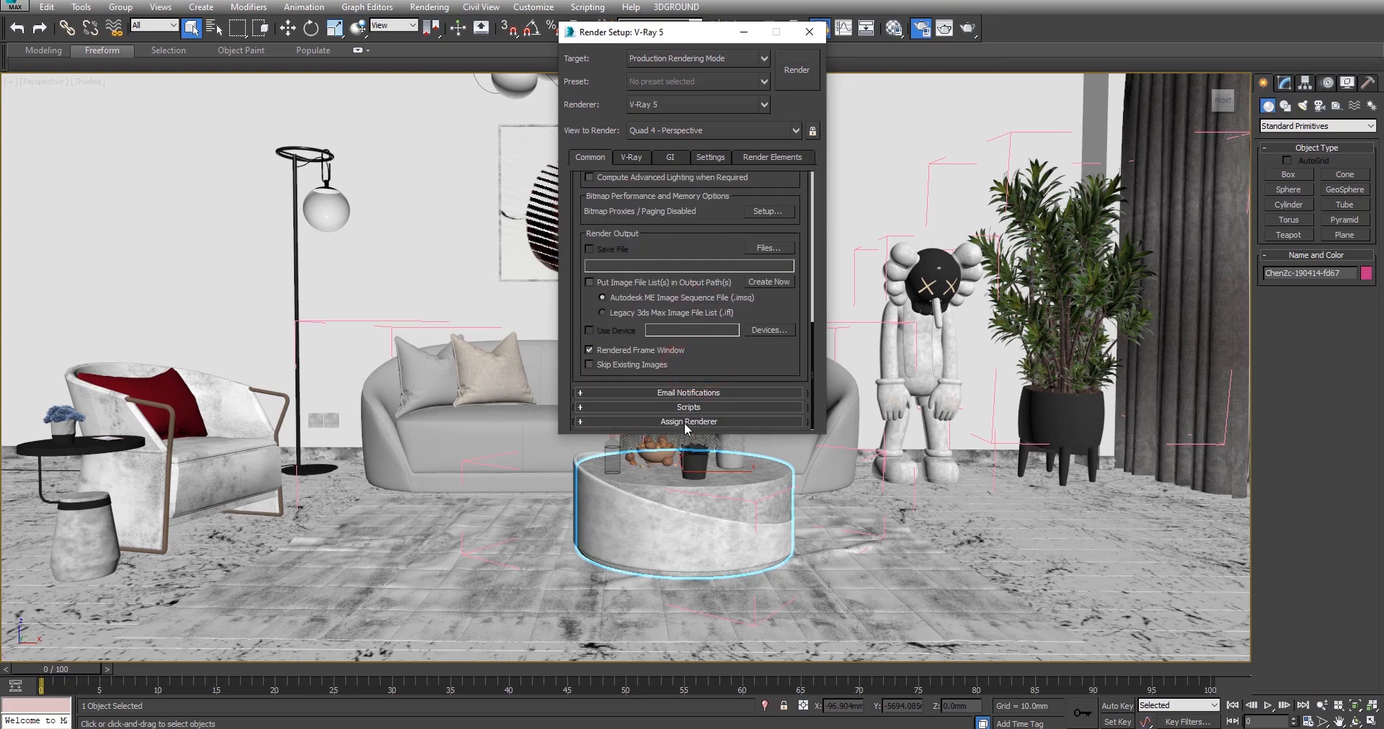
pyautogui.click(685, 423)
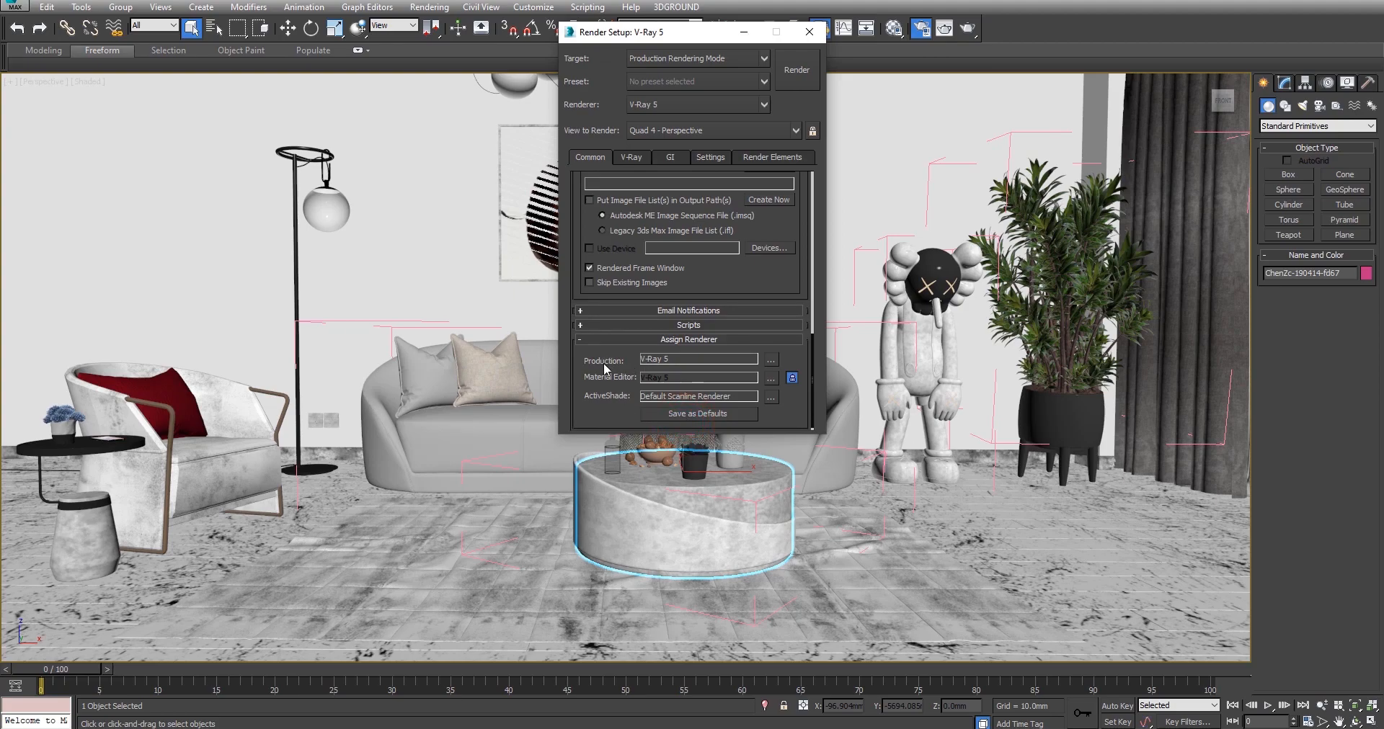
pyautogui.click(771, 360)
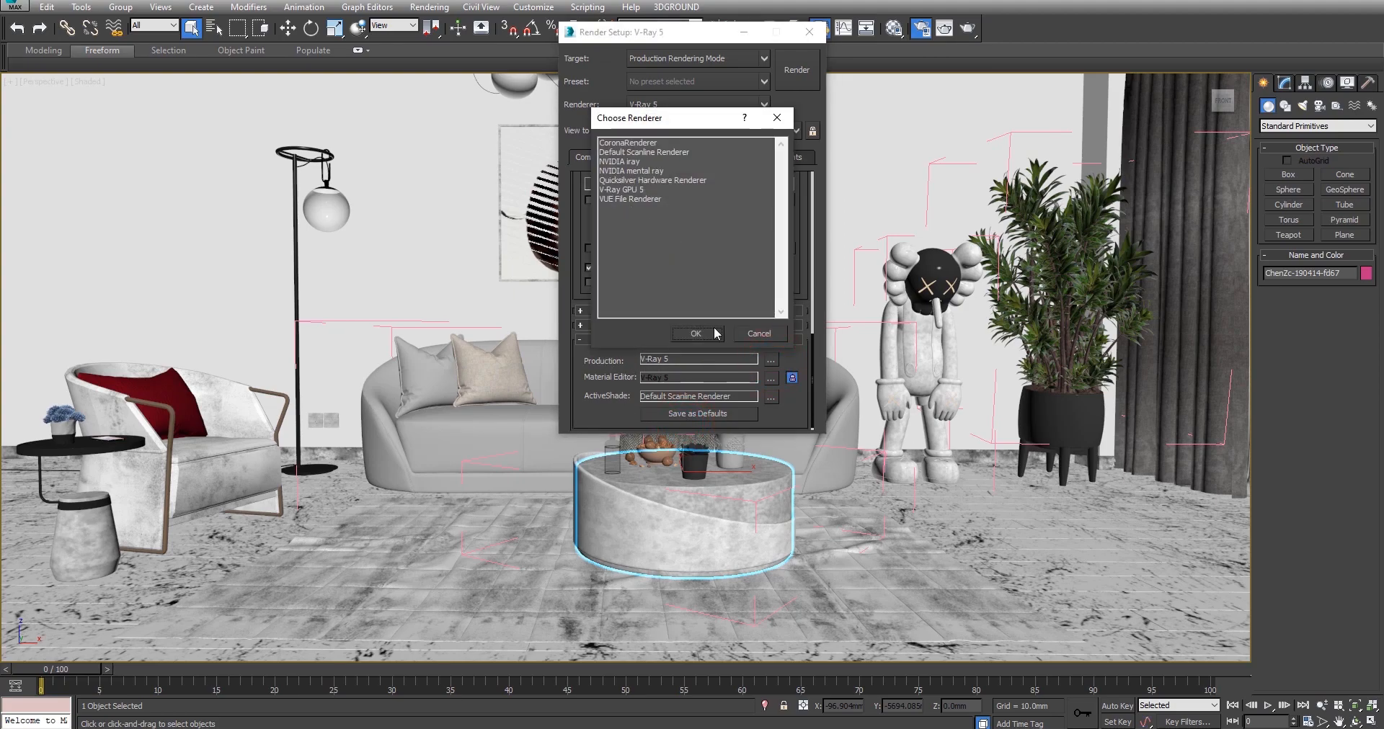
pyautogui.click(738, 334)
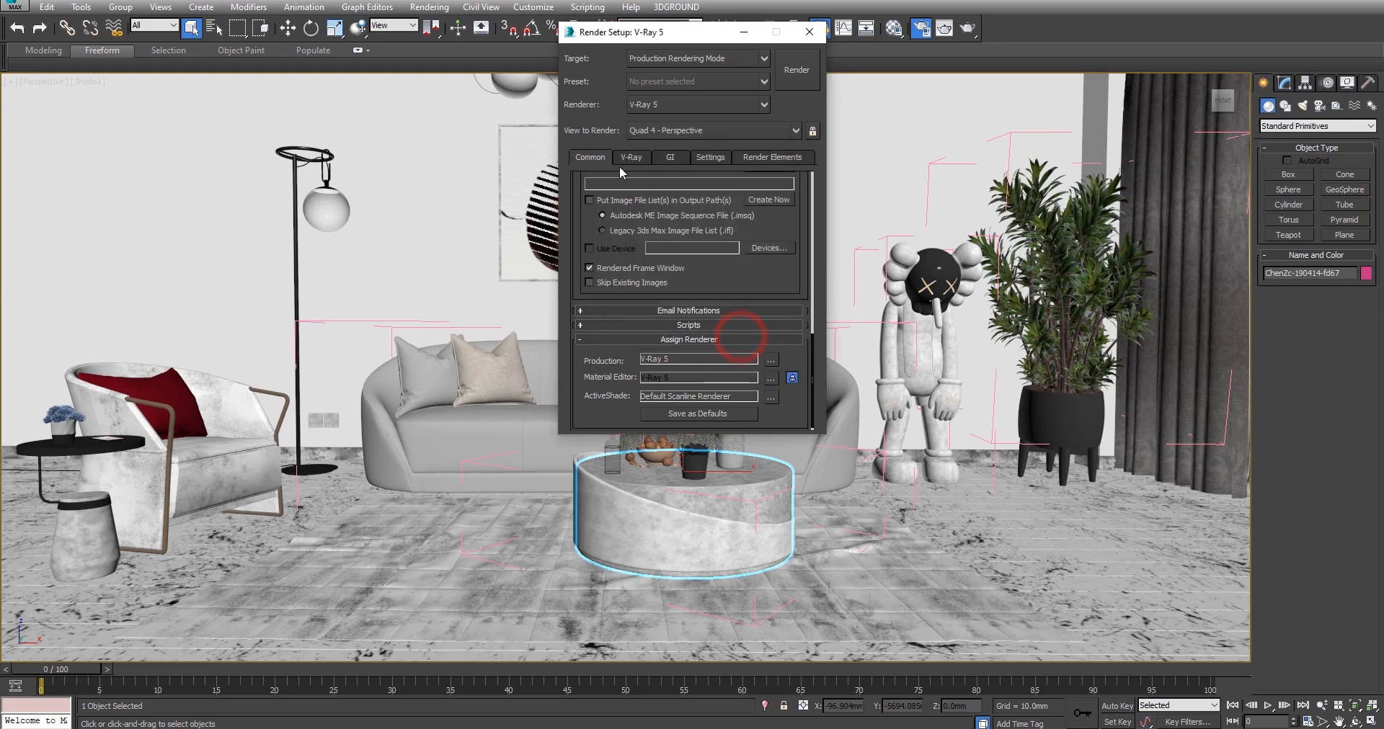
pyautogui.moveTo(578, 215); pyautogui.dragTo(570, 380)
pyautogui.moveTo(723, 235); pyautogui.dragTo(725, 368)
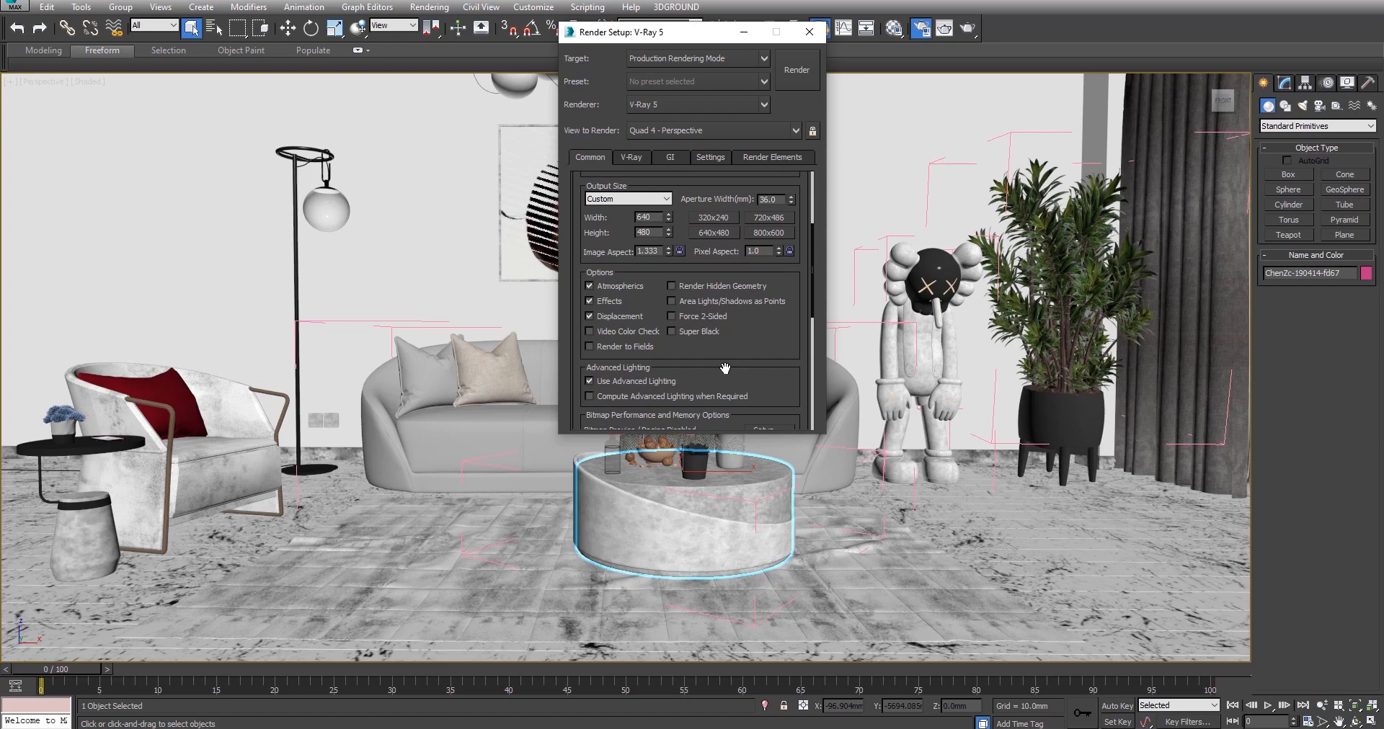
# Enable Override mtl in the V-Ray global switches, assign a new VRayMtl as the override material, and close Render Setup.
pyautogui.click(632, 158)
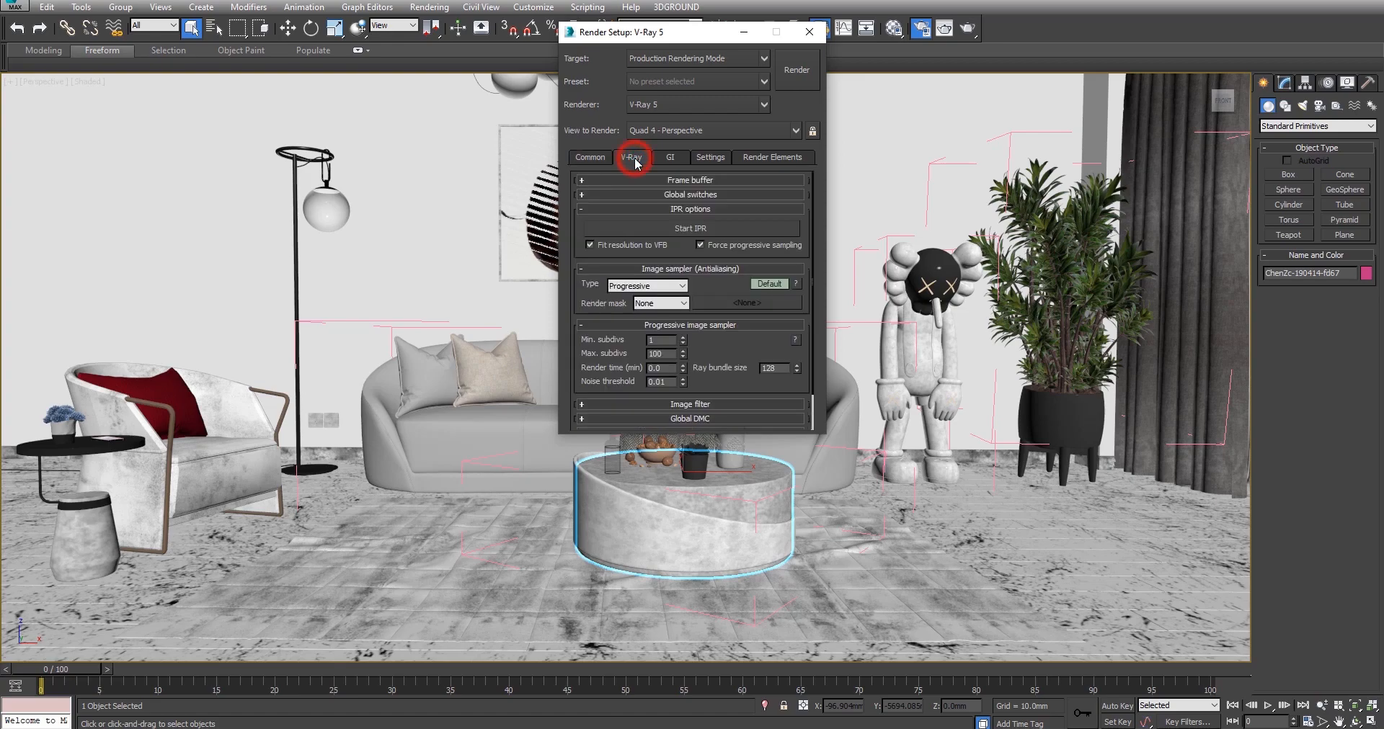
pyautogui.click(691, 194)
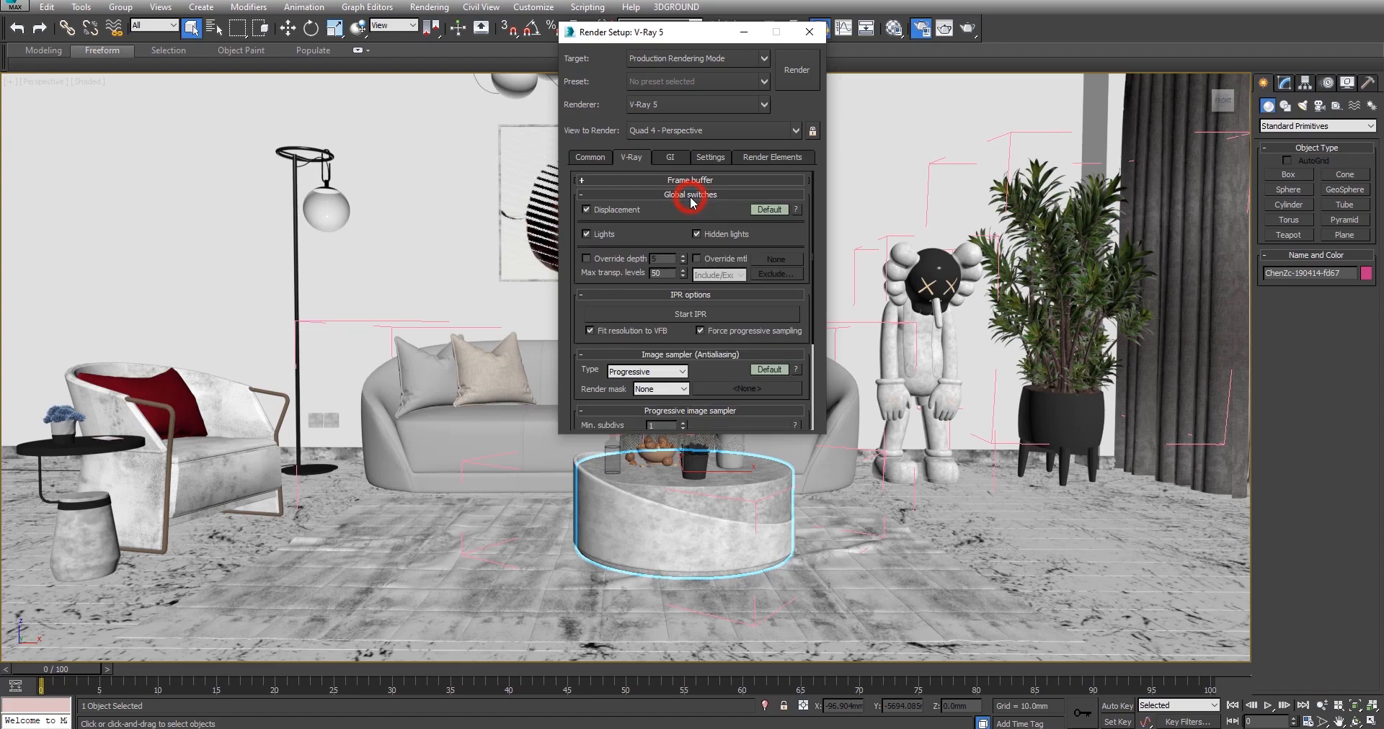
pyautogui.click(705, 261)
pyautogui.click(773, 260)
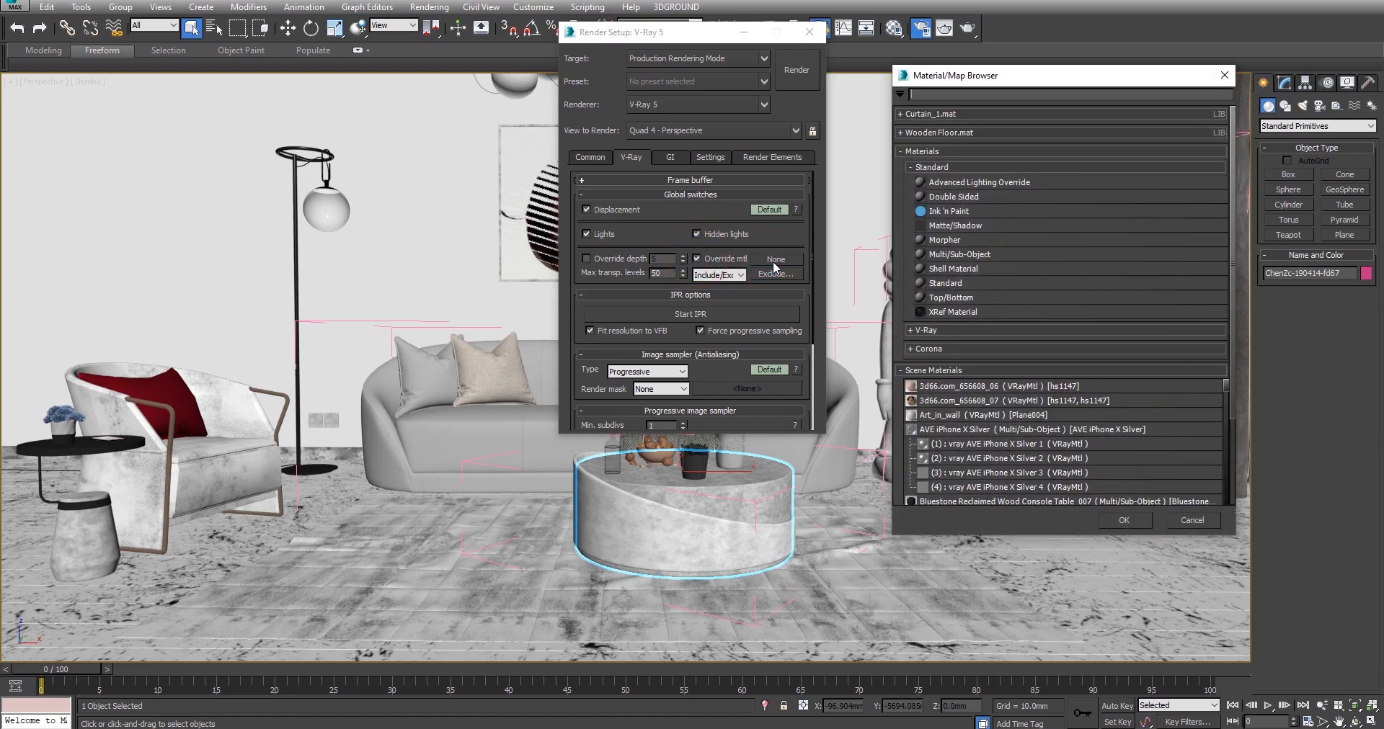
pyautogui.click(931, 331)
pyautogui.click(980, 447)
pyautogui.scroll(-3, 980, 454)
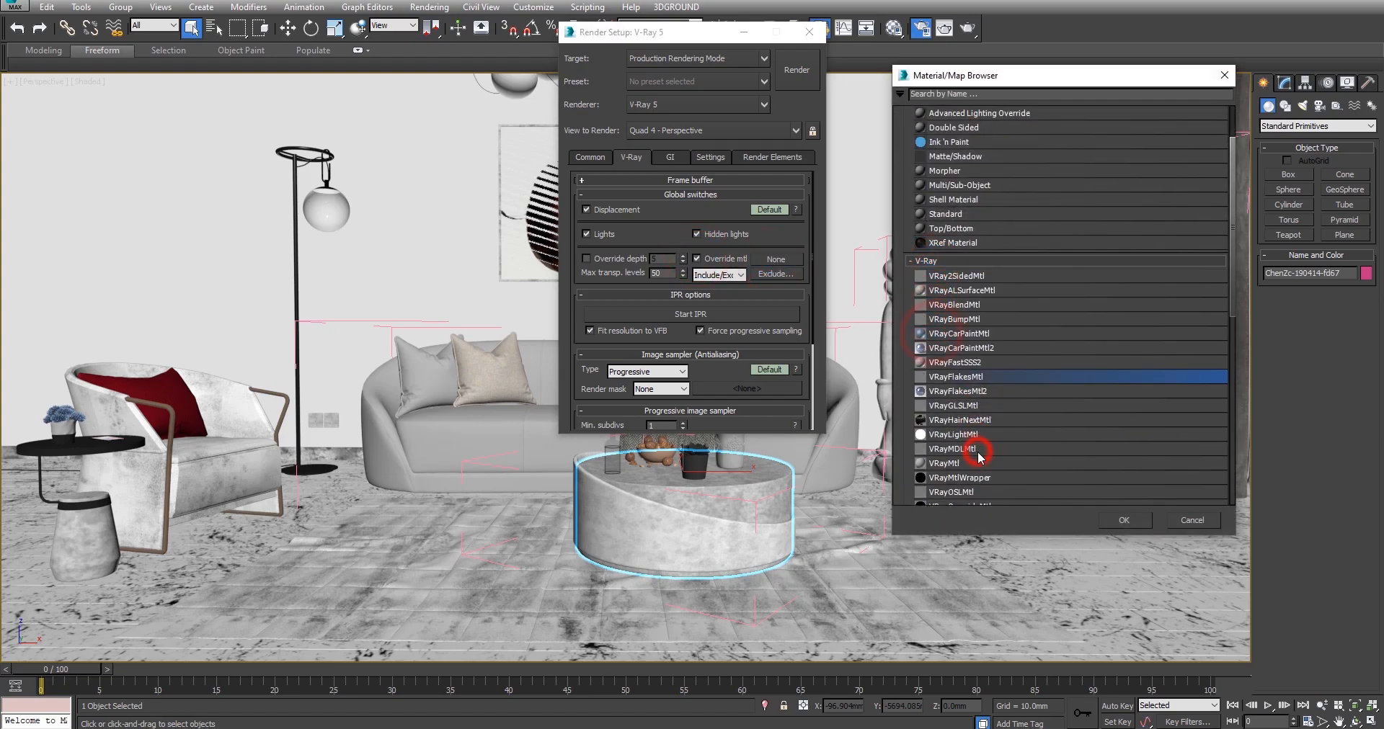
pyautogui.click(952, 411)
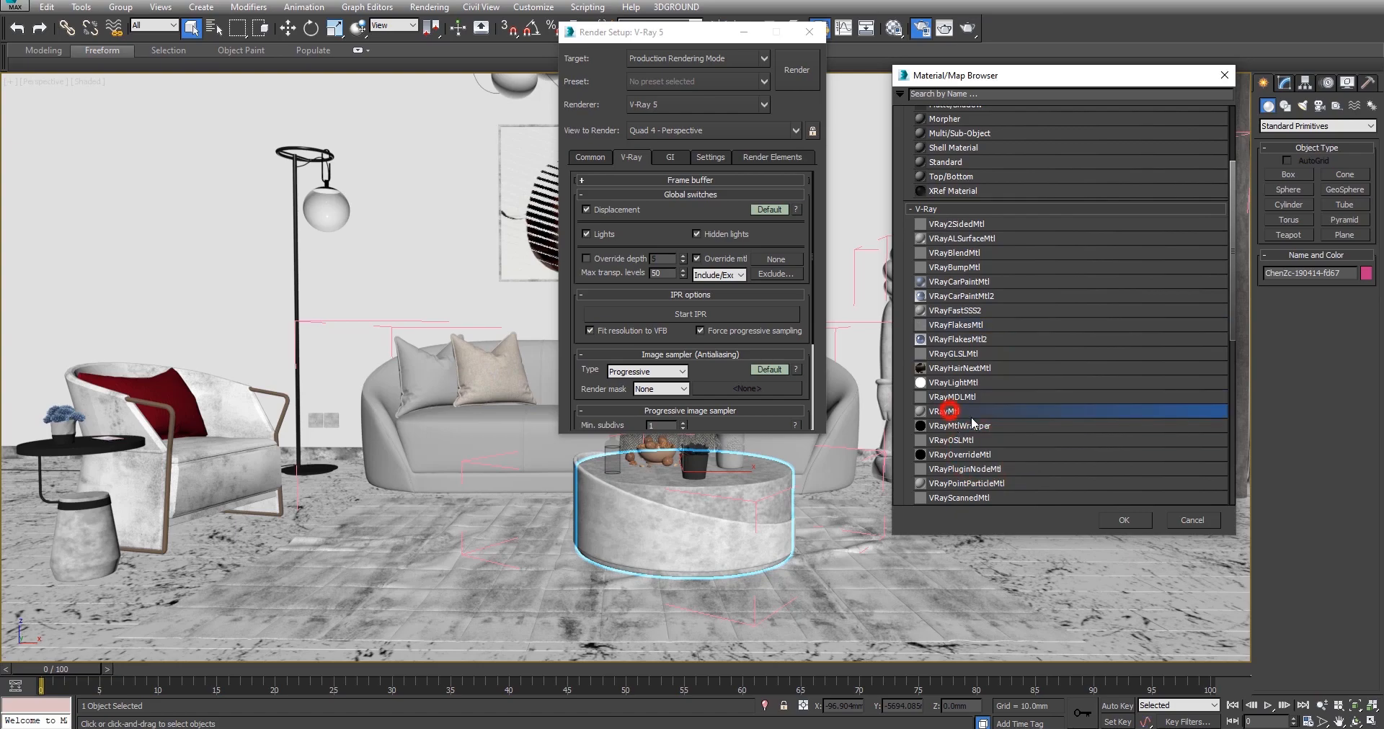
pyautogui.click(1122, 519)
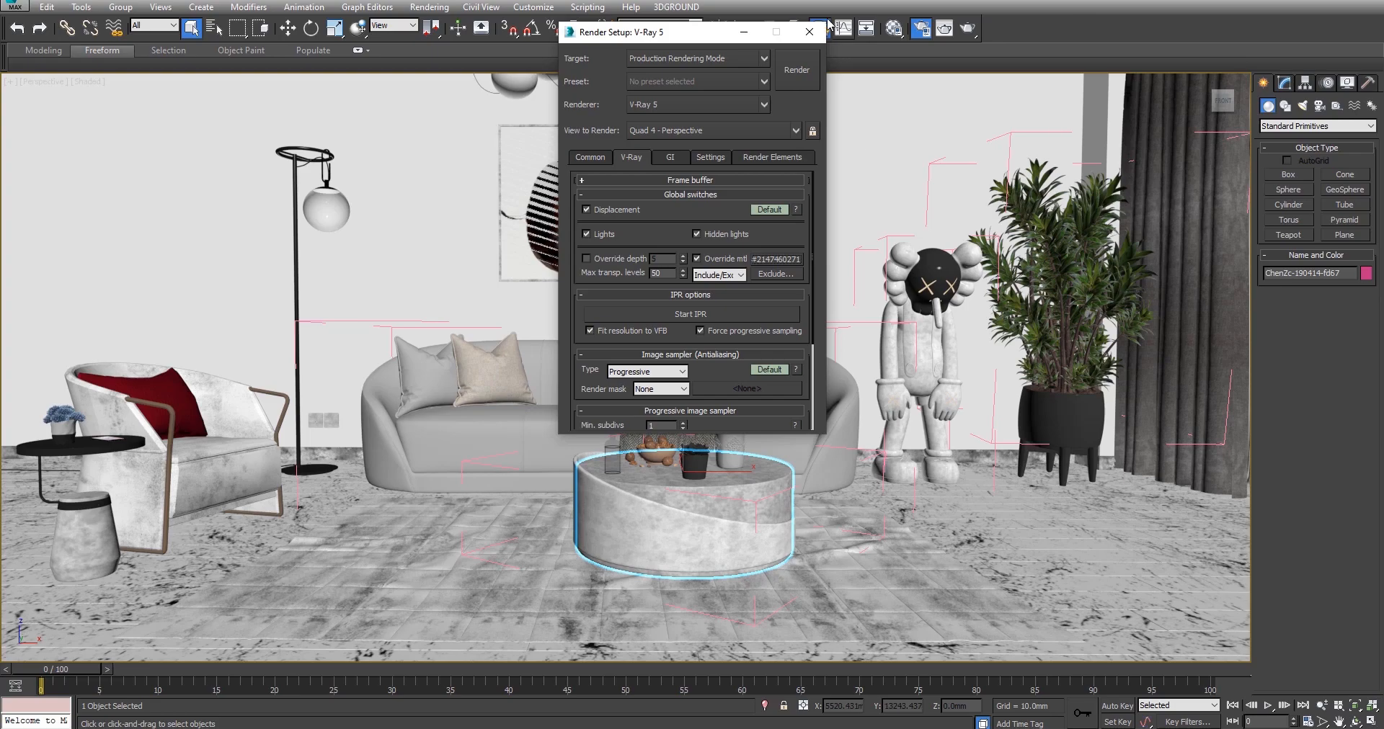
pyautogui.click(810, 33)
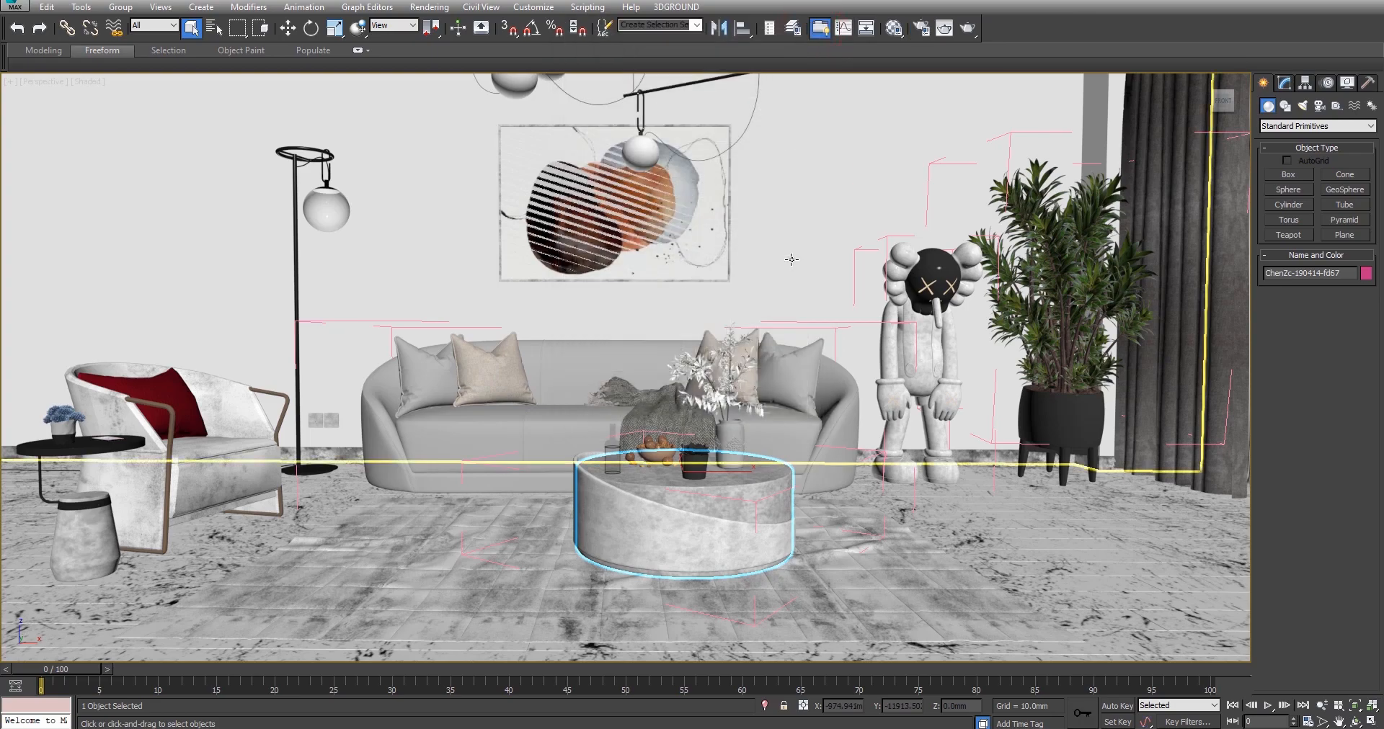
# Select the glass pane of the large window between the curtains and show its modifier settings.
pyautogui.scroll(-5, 892, 325)
pyautogui.scroll(10, 892, 325)
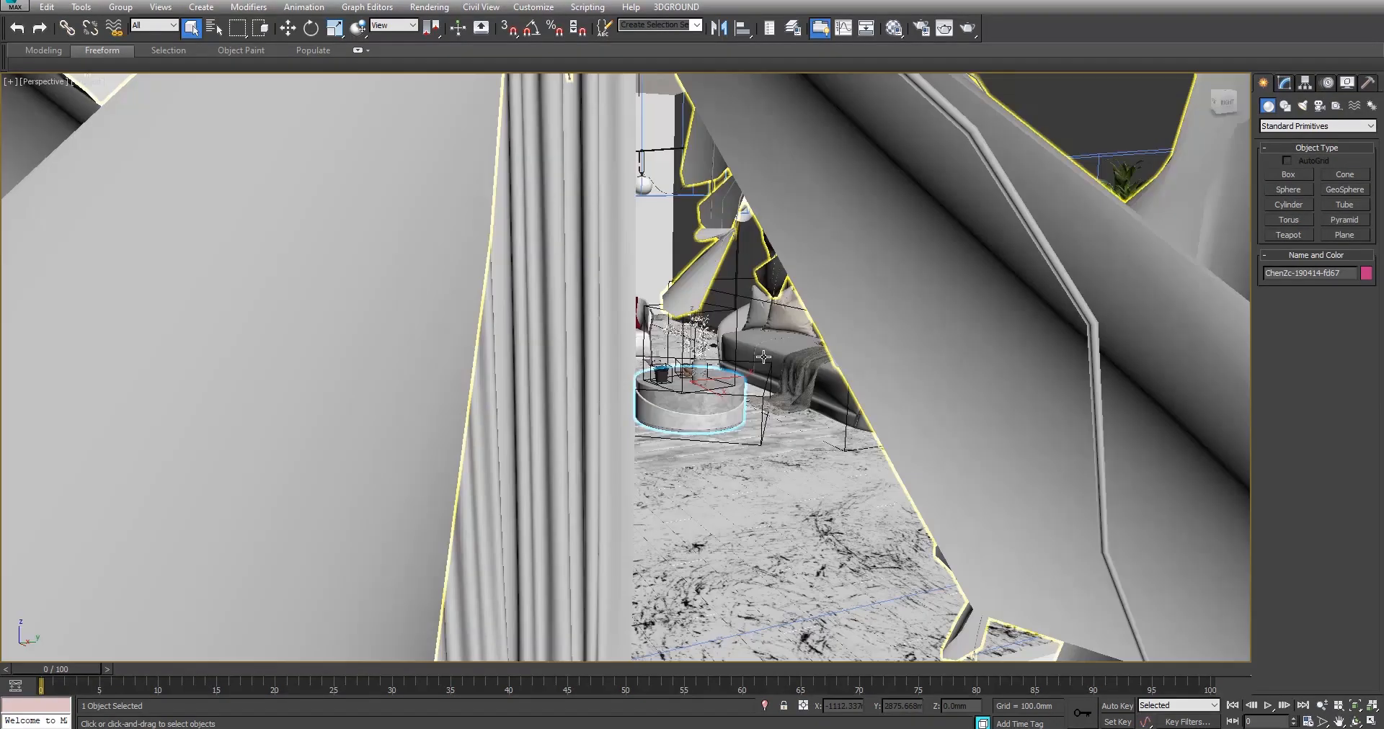
pyautogui.scroll(3, 763, 357)
pyautogui.keyDown('alt'); pyautogui.moveTo(797, 329); pyautogui.dragTo(1002, 318, button='middle'); pyautogui.keyUp('alt')
pyautogui.click(610, 397)
pyautogui.press('w')
pyautogui.scroll(3, 941, 315)
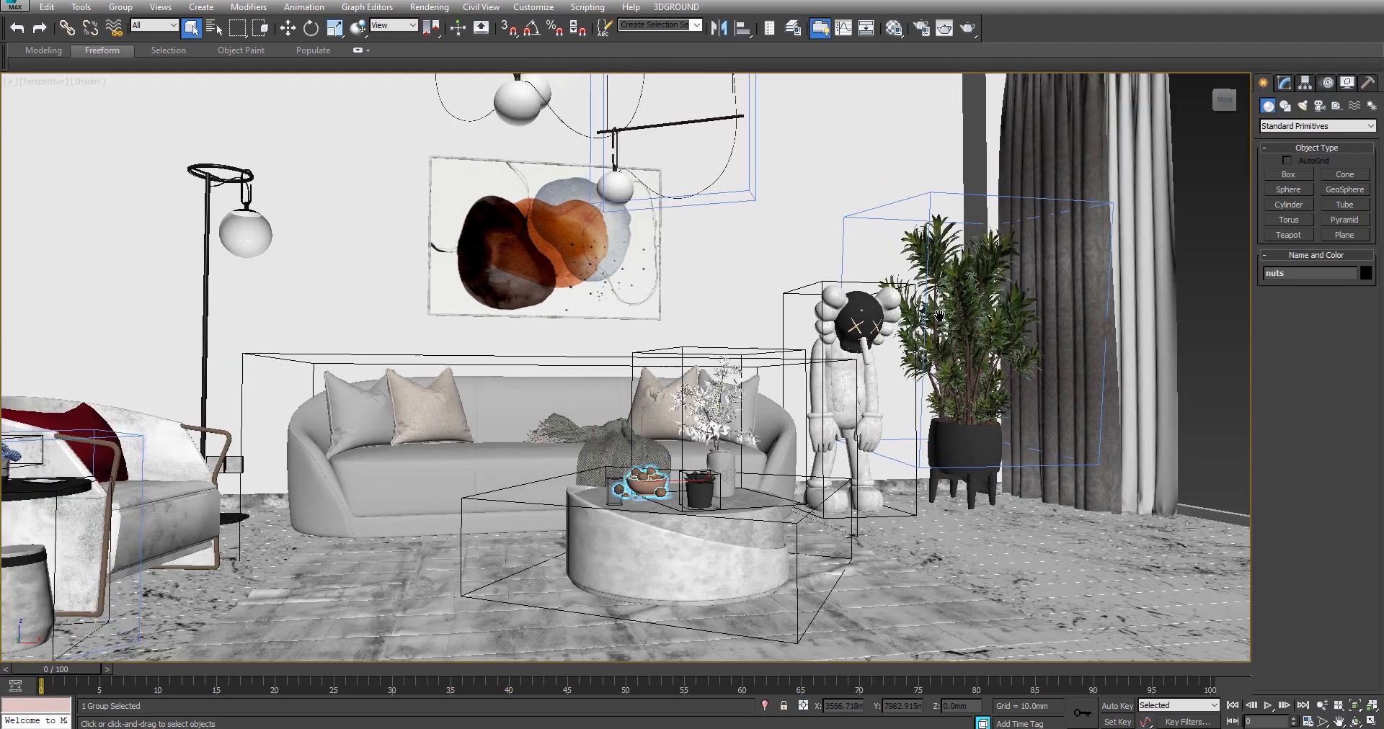
pyautogui.scroll(-2, 940, 315)
pyautogui.moveTo(732, 325); pyautogui.dragTo(558, 318, button='middle')
pyautogui.scroll(-5, 862, 316)
pyautogui.scroll(-5, 862, 317)
pyautogui.click(797, 281)
pyautogui.click(1284, 82)
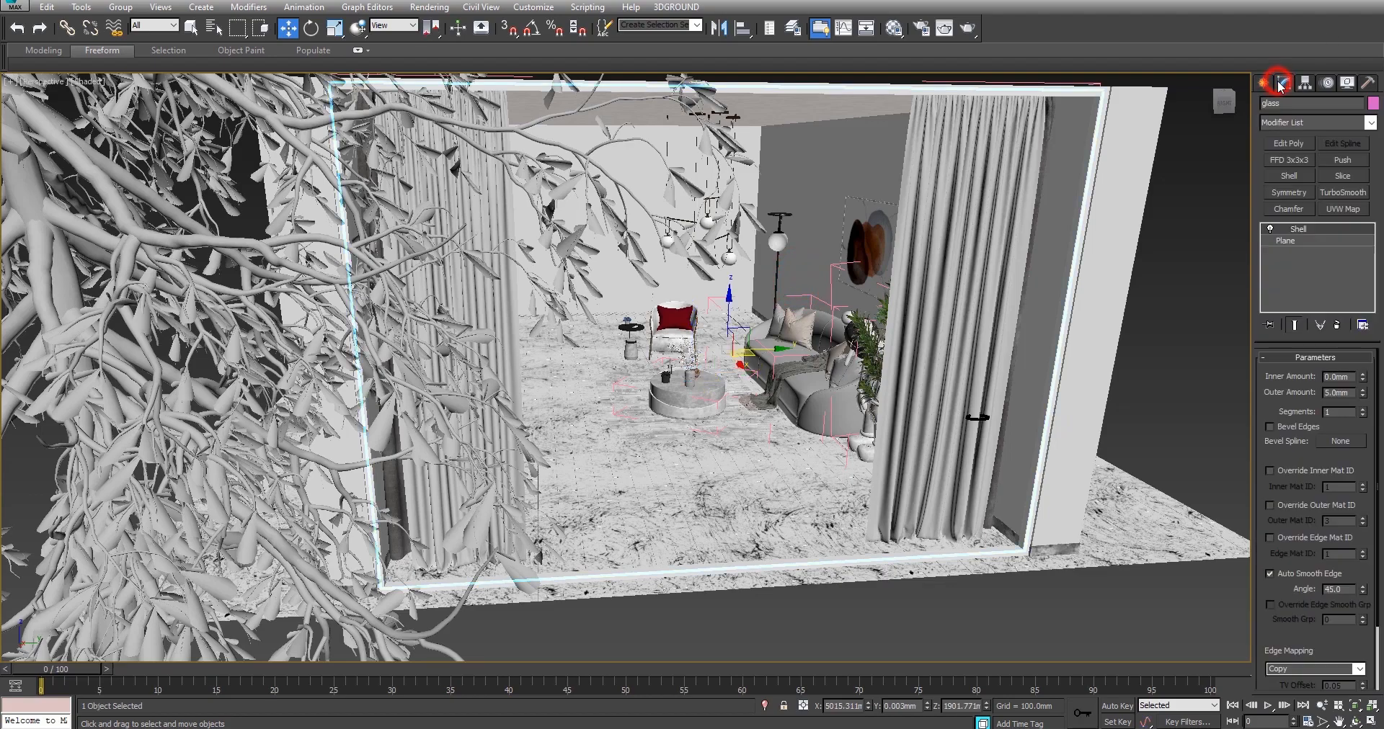
# Open the Material Editor and rename the first VRayMtl material as glass.
pyautogui.click(893, 27)
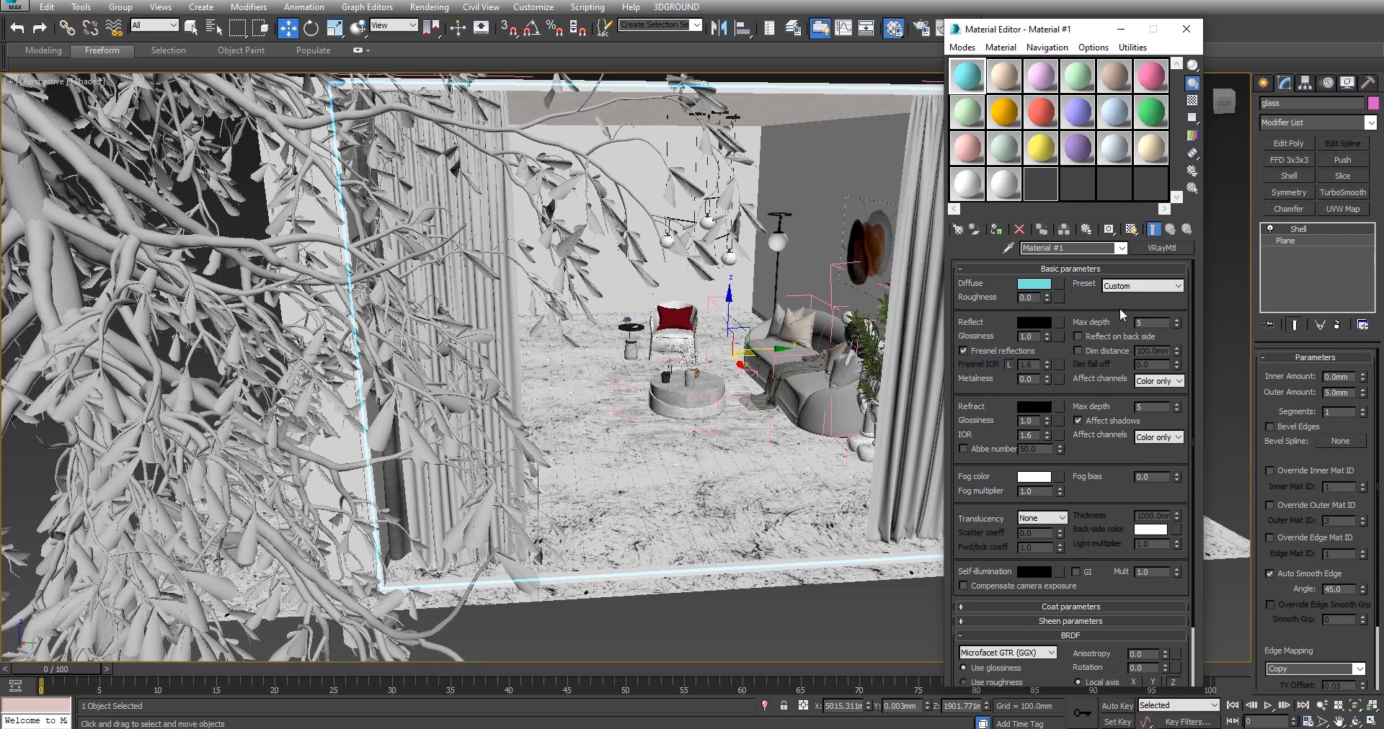
pyautogui.click(1086, 245)
pyautogui.write('gla')
pyautogui.press('BackSpace')
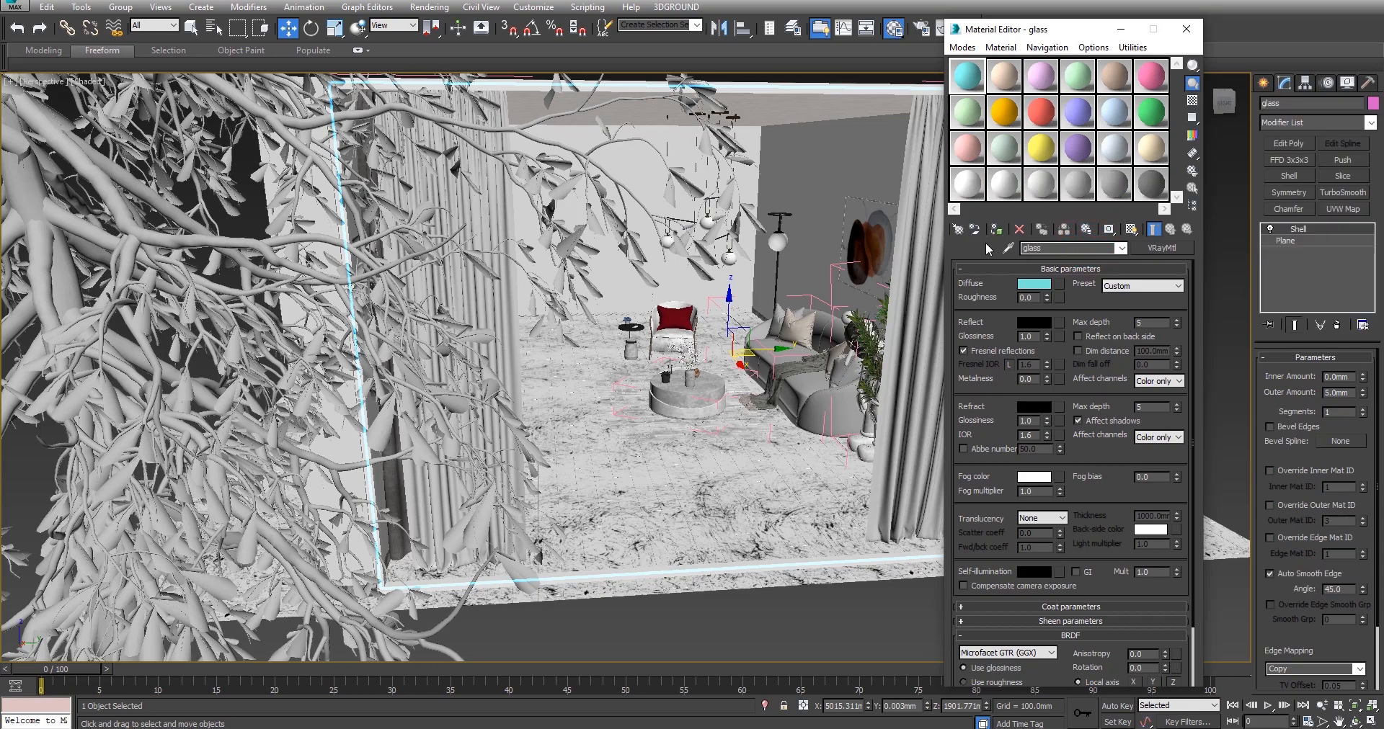
# Isolate the window pane and assign the glass material to it, replacing the scene material of the same name.
pyautogui.hotkey('alt', 'q')
pyautogui.scroll(-5, 714, 372)
pyautogui.keyDown('alt'); pyautogui.moveTo(771, 343); pyautogui.dragTo(663, 322, button='middle'); pyautogui.keyUp('alt')
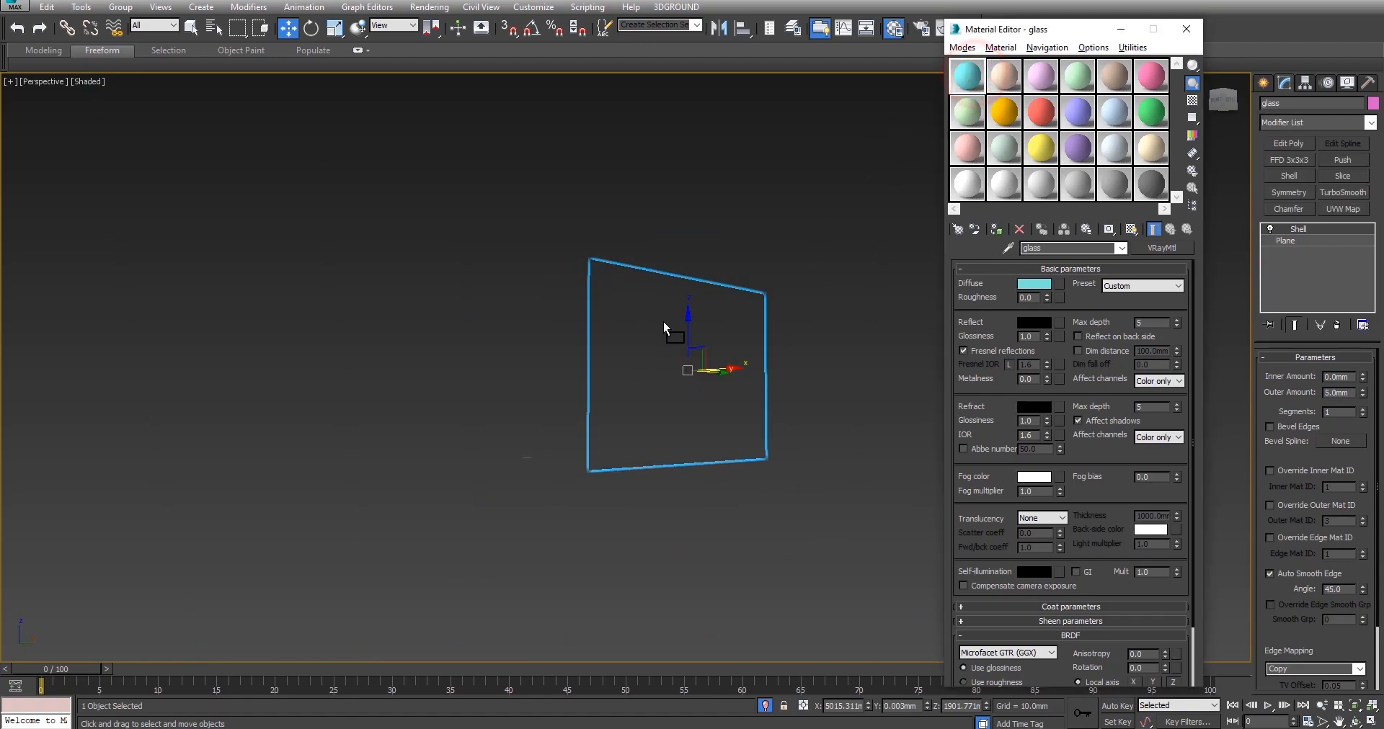
pyautogui.moveTo(663, 321); pyautogui.dragTo(663, 321)
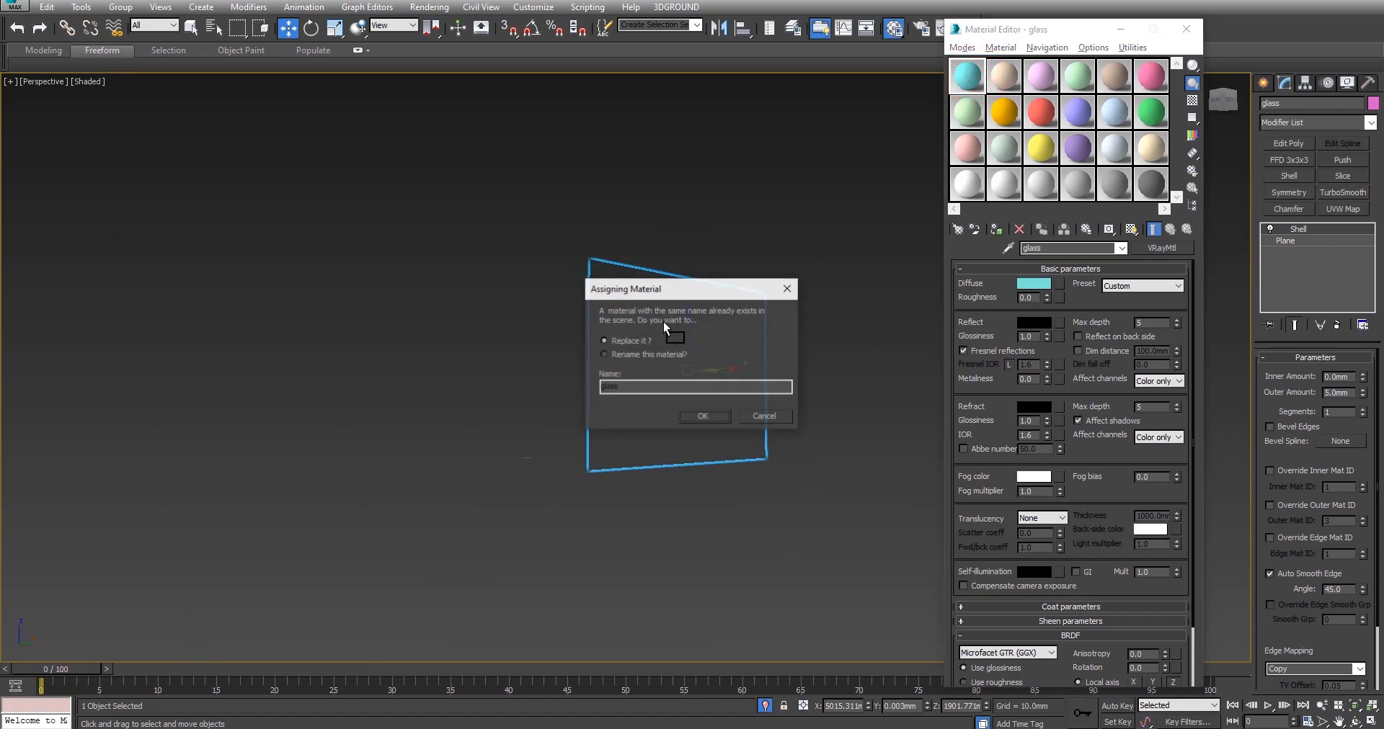
pyautogui.click(681, 414)
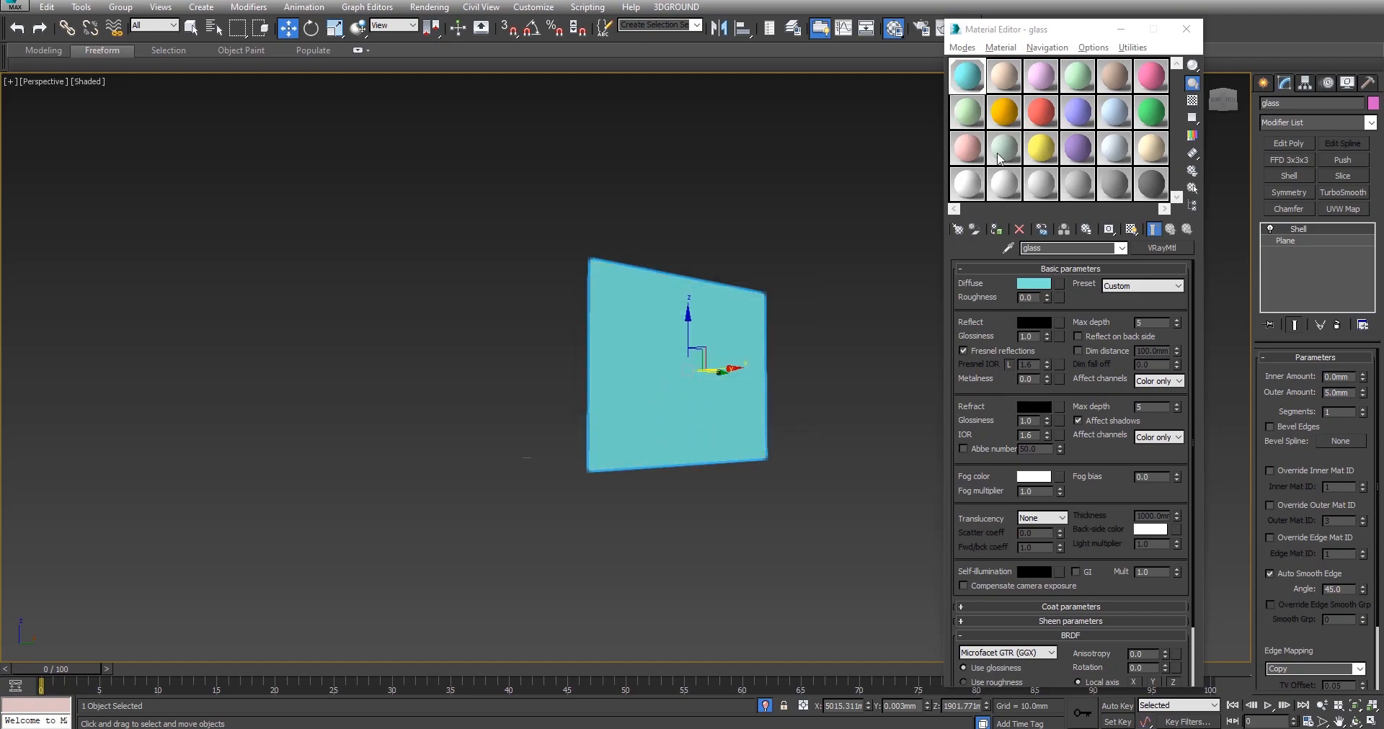
# Set the diffuse color of the glass material to black.
pyautogui.click(1042, 285)
pyautogui.click(315, 174)
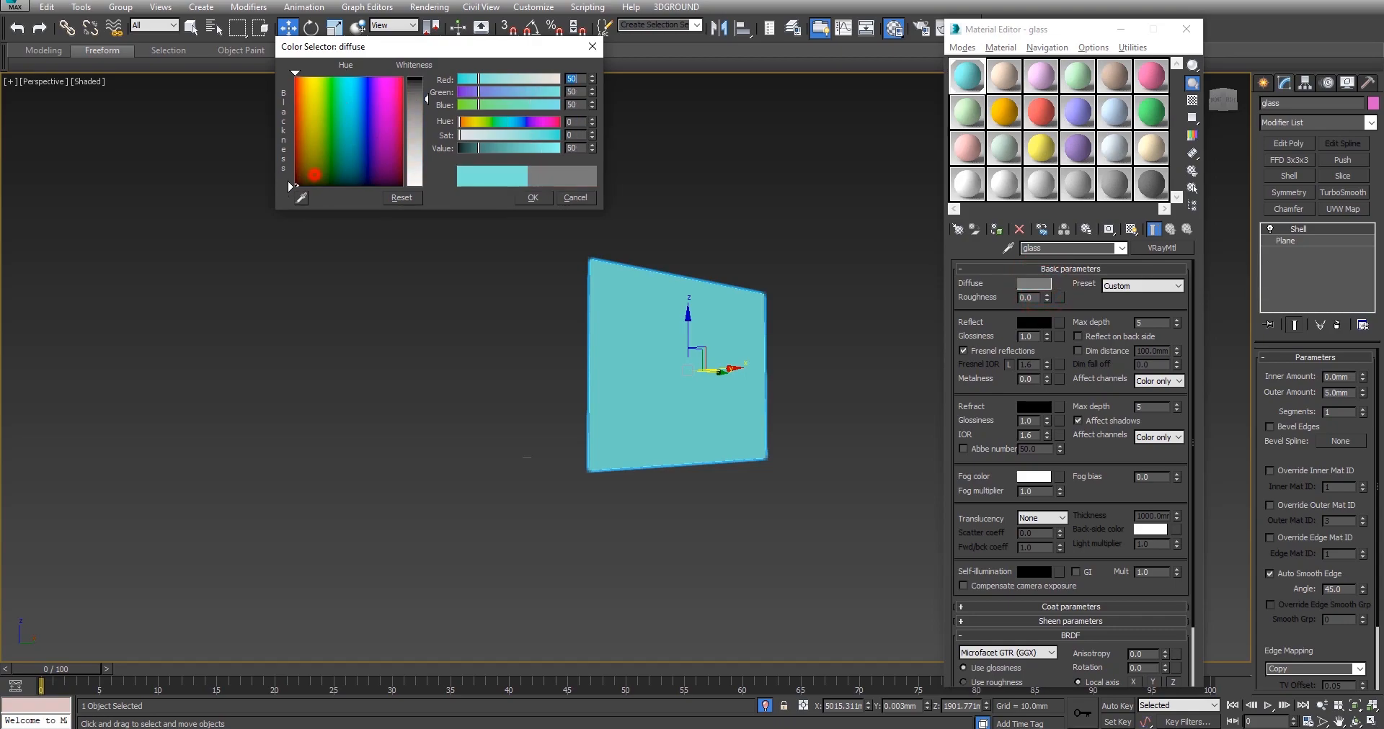
pyautogui.click(422, 99)
pyautogui.moveTo(422, 99); pyautogui.dragTo(421, 75)
pyautogui.click(531, 199)
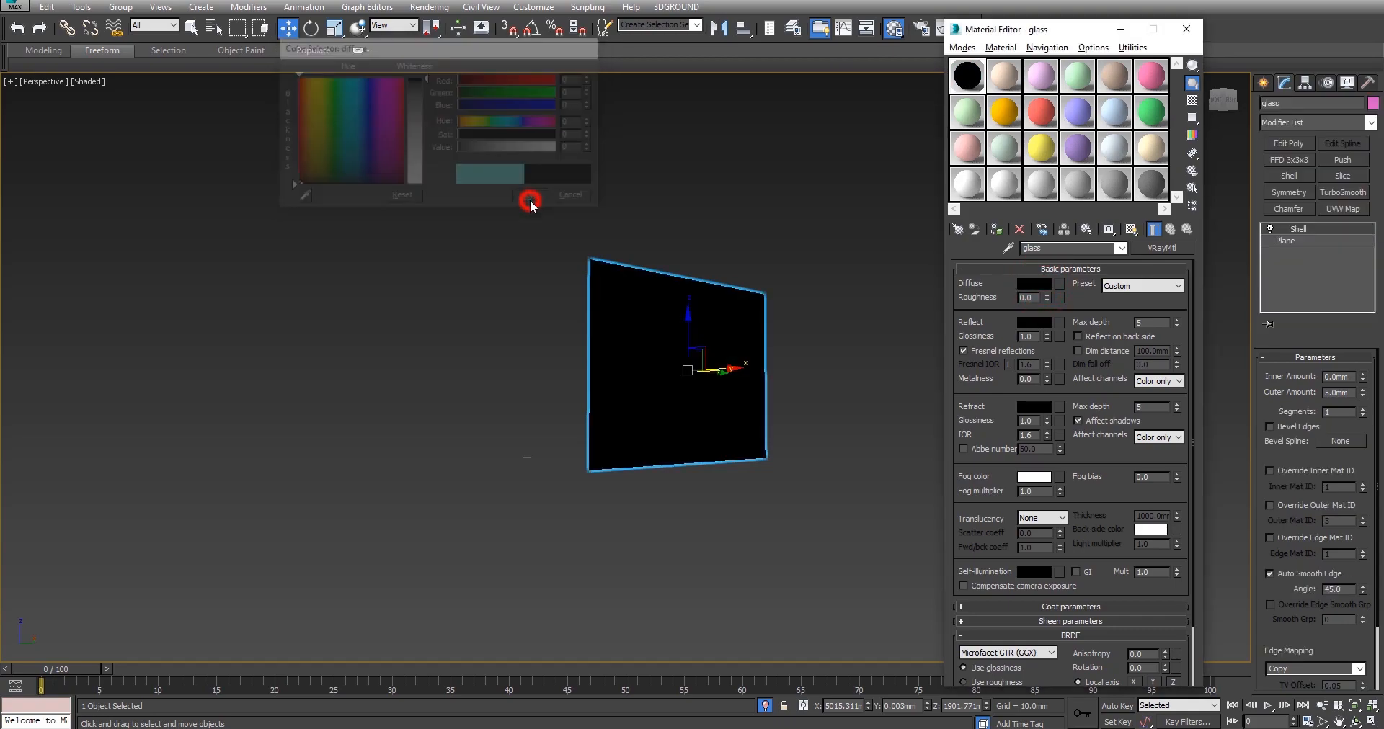
# Set the glass material's reflection color to light grey, value 201, and its refraction color to white, value 255.
pyautogui.click(1035, 322)
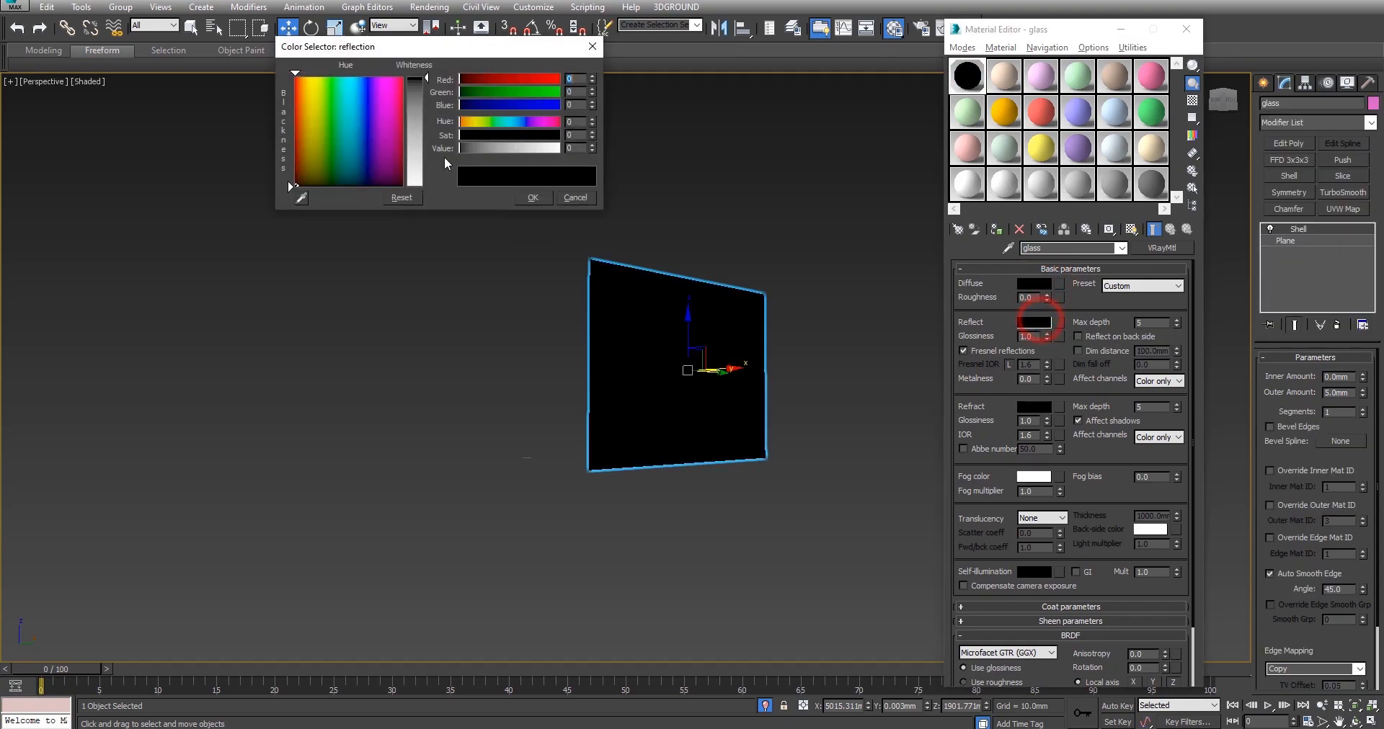
pyautogui.click(412, 164)
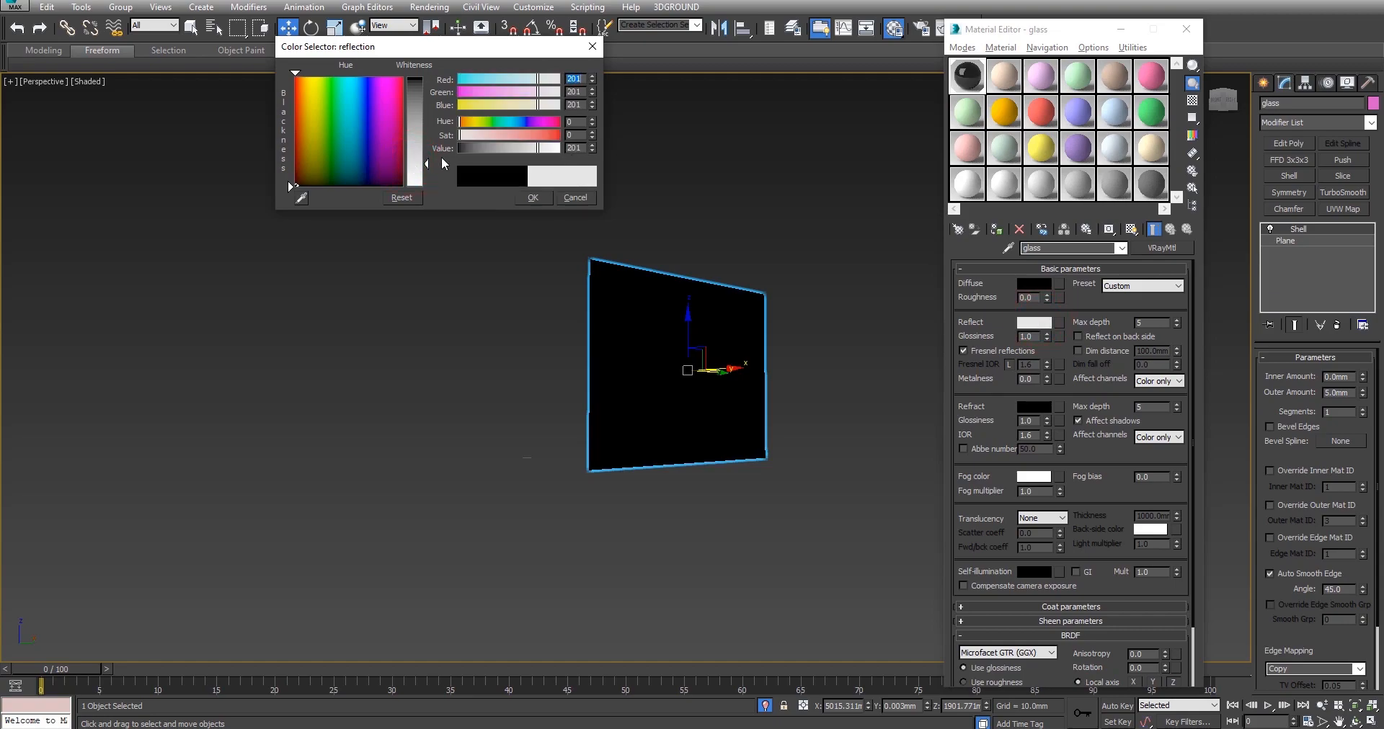
pyautogui.click(535, 196)
pyautogui.click(1036, 407)
pyautogui.moveTo(412, 171); pyautogui.dragTo(417, 191)
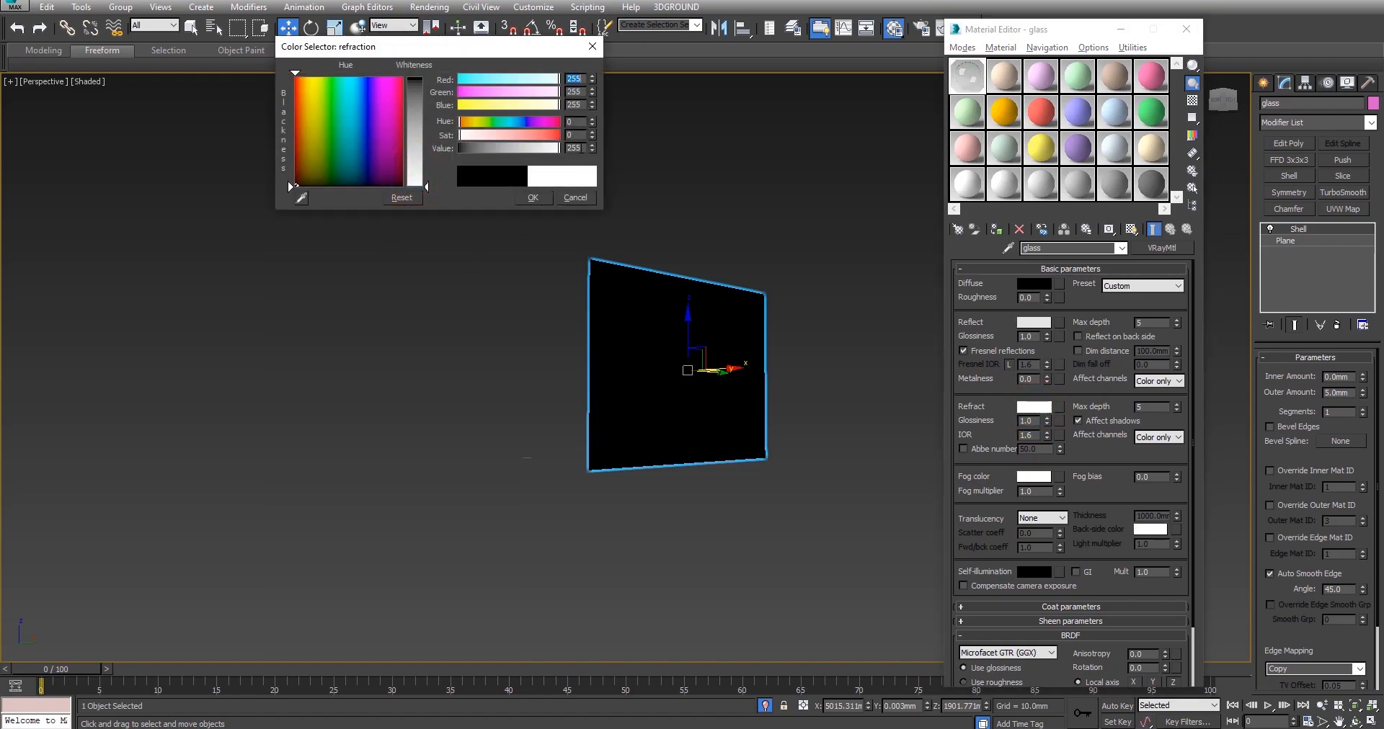
pyautogui.click(542, 197)
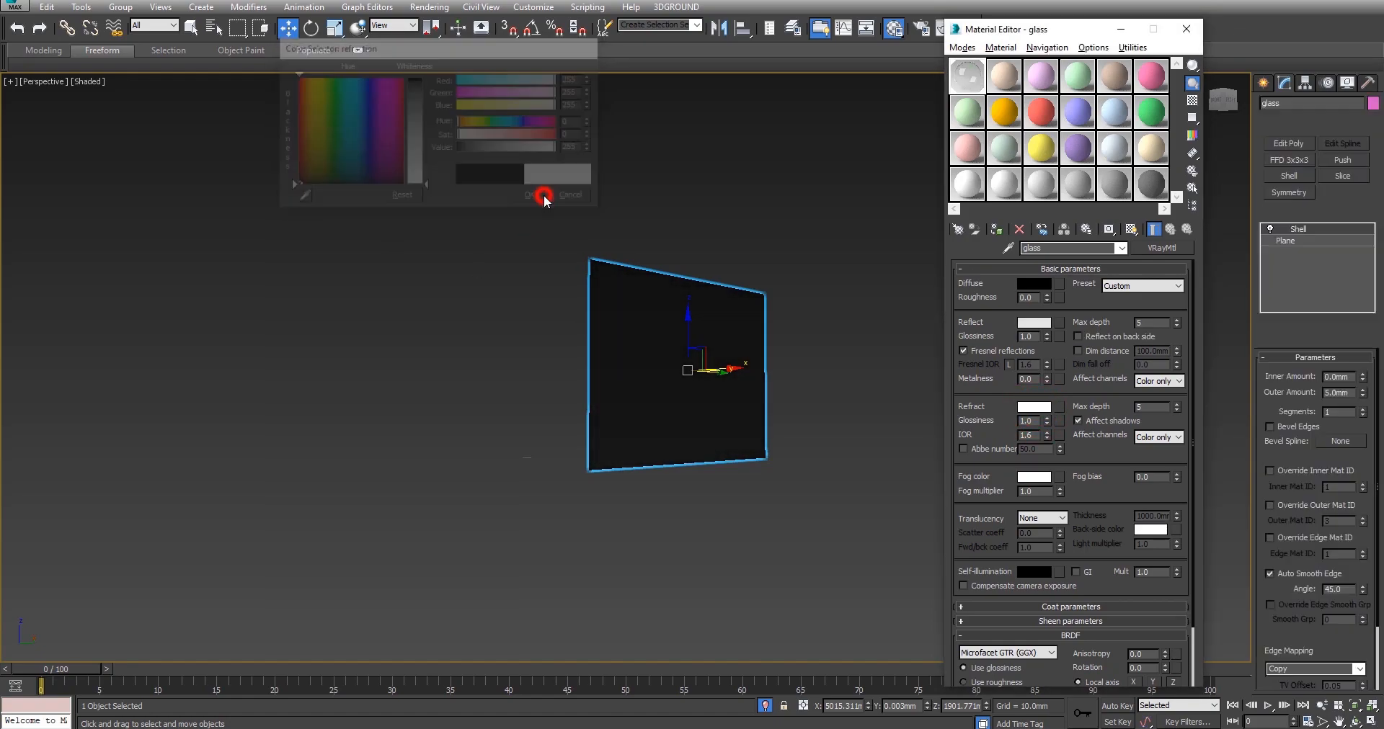
# Set the glass material's reflection and refraction to affect Color+alpha channels, and apply the material to the window pane.
pyautogui.moveTo(1078, 461)
pyautogui.mouseDown()
pyautogui.moveTo(1090, 424)
pyautogui.moveTo(1094, 482)
pyautogui.mouseUp()
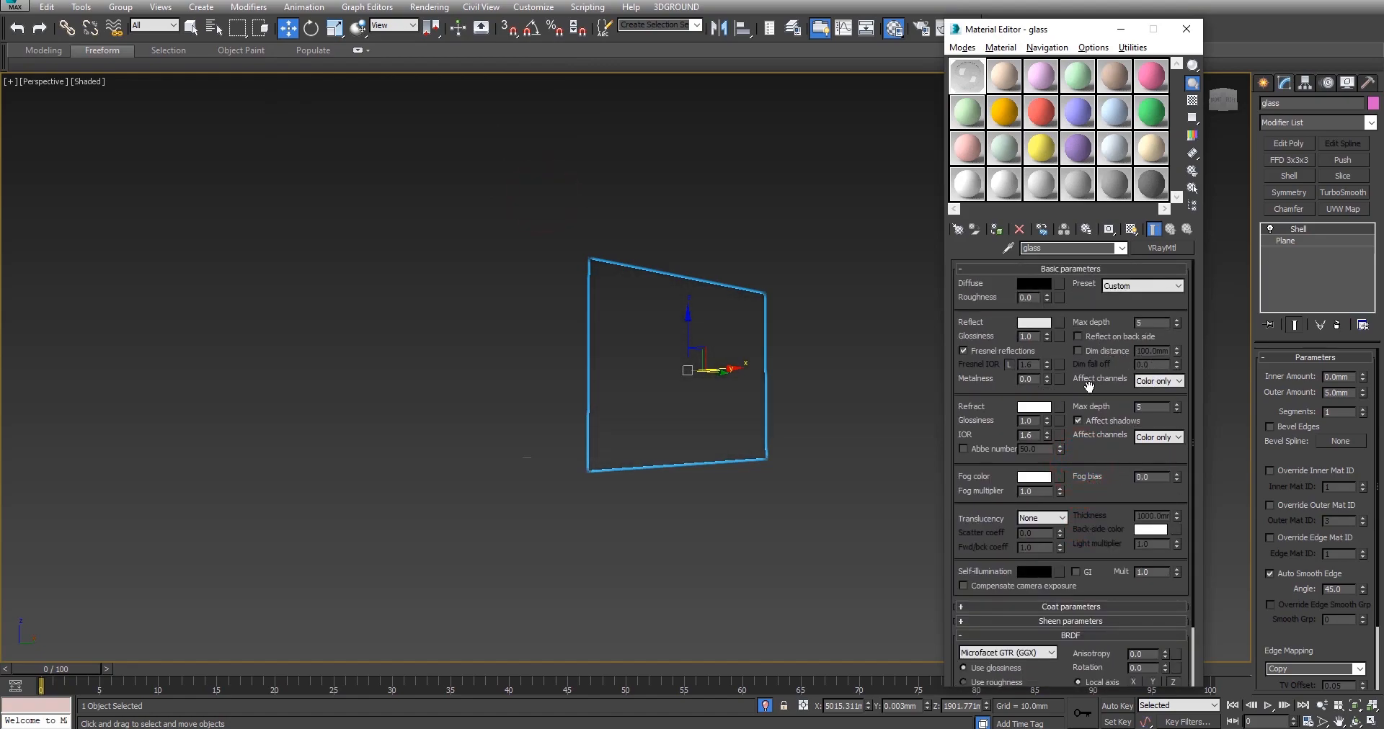
pyautogui.click(1154, 382)
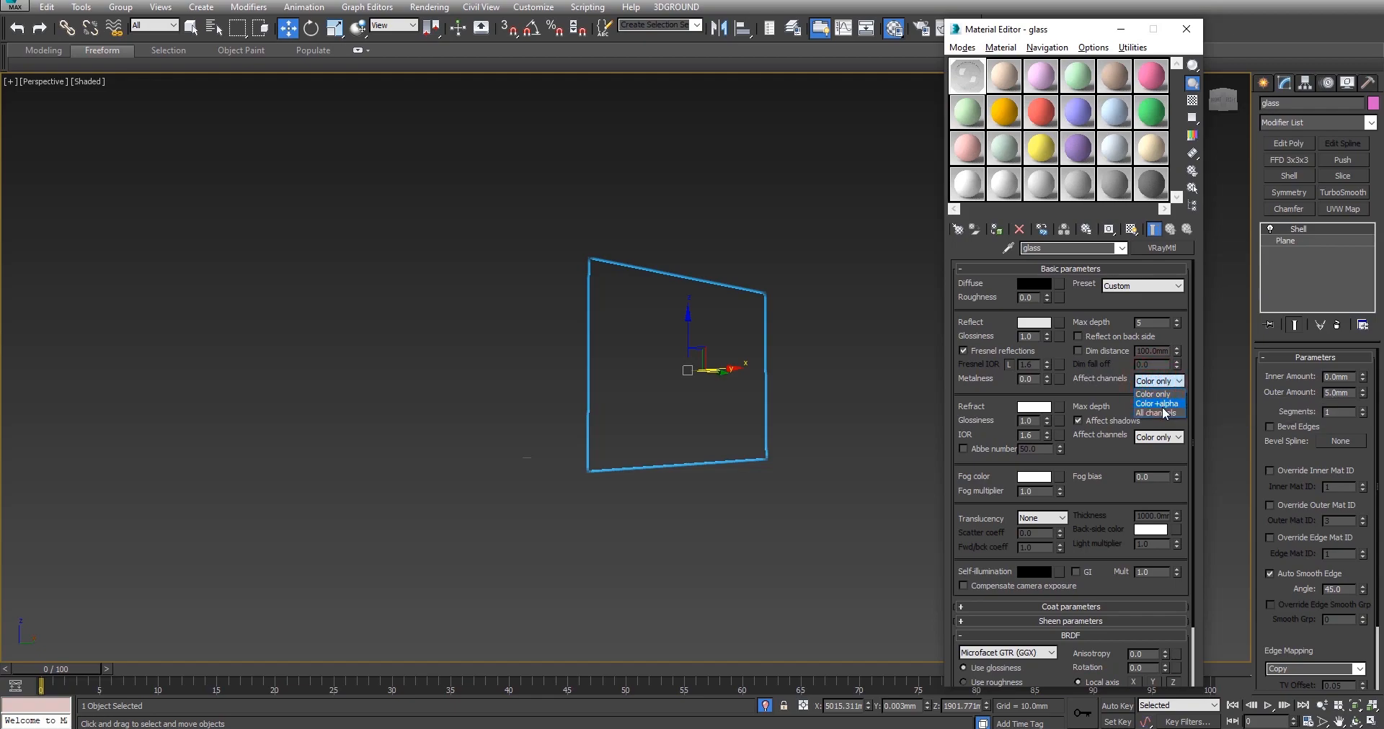
pyautogui.click(1158, 404)
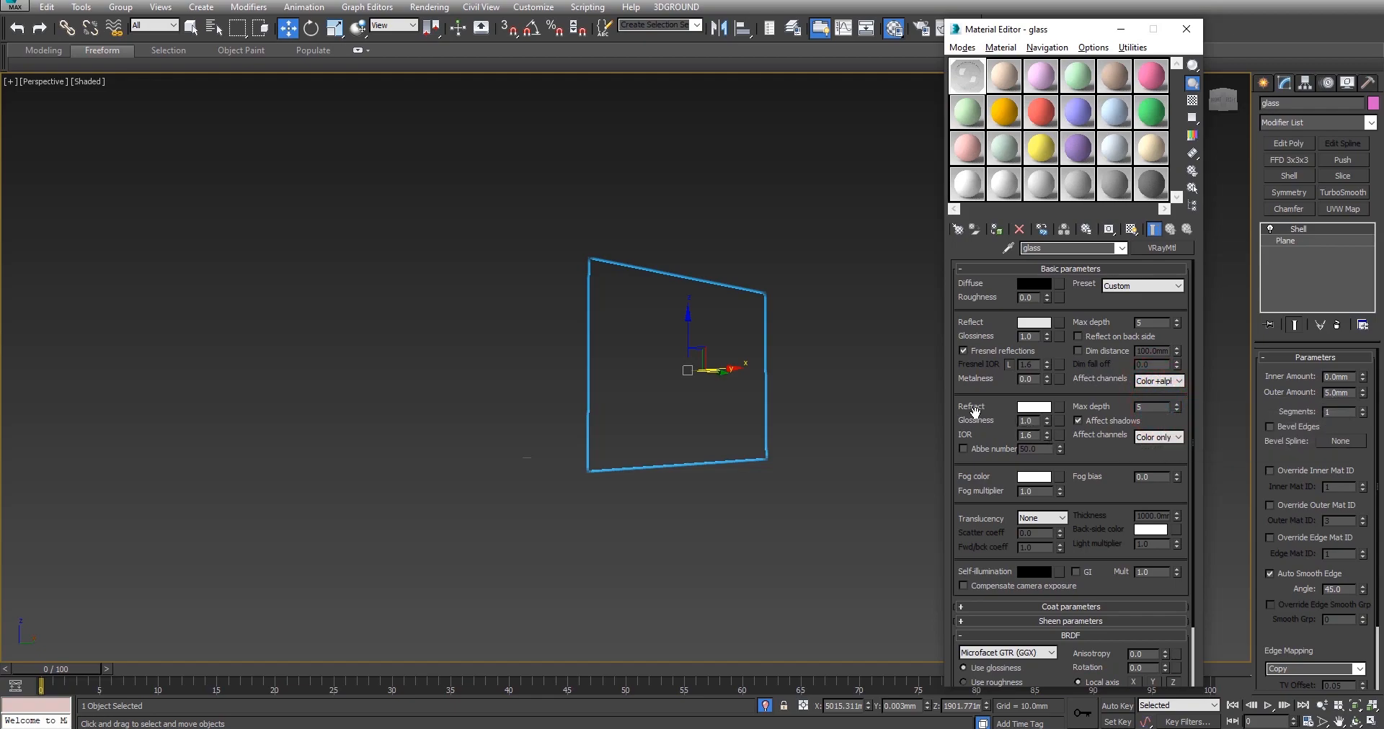
pyautogui.click(1158, 437)
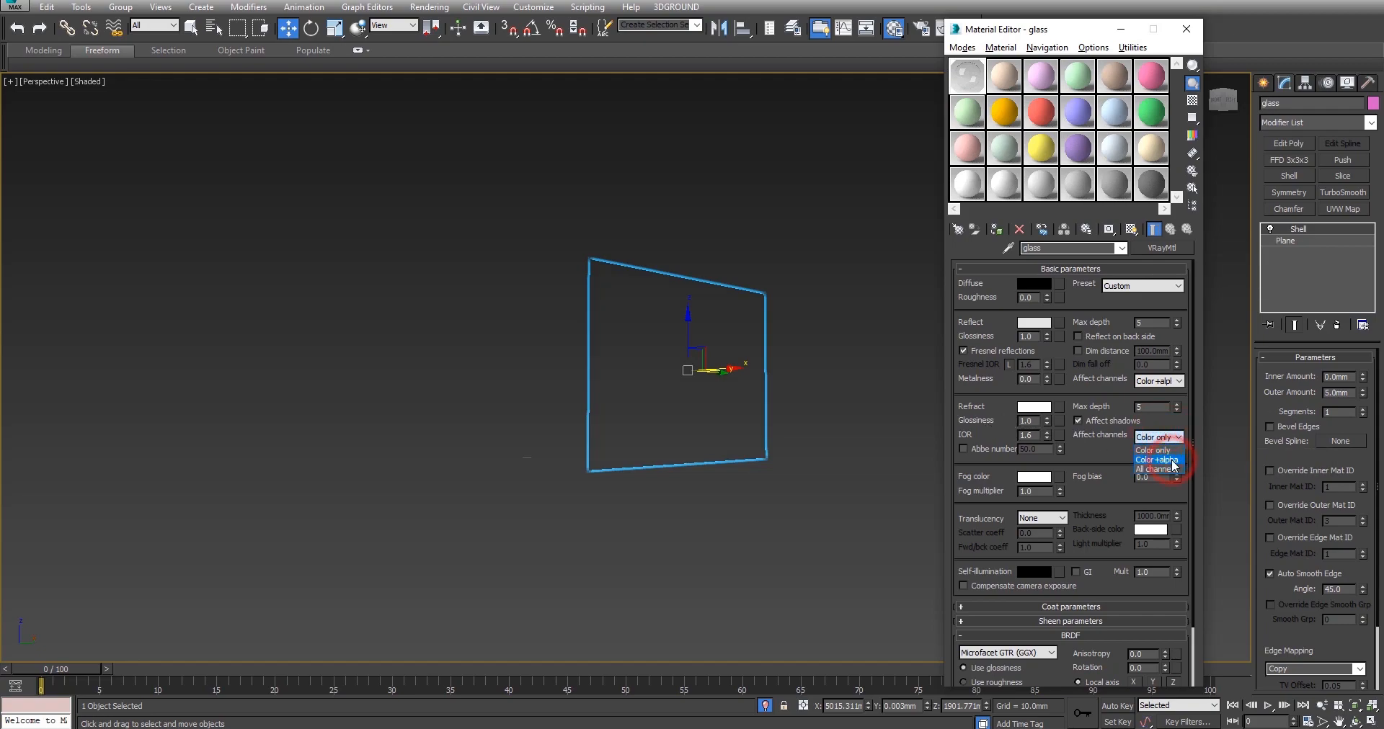
pyautogui.click(1171, 461)
pyautogui.moveTo(969, 83); pyautogui.dragTo(646, 300)
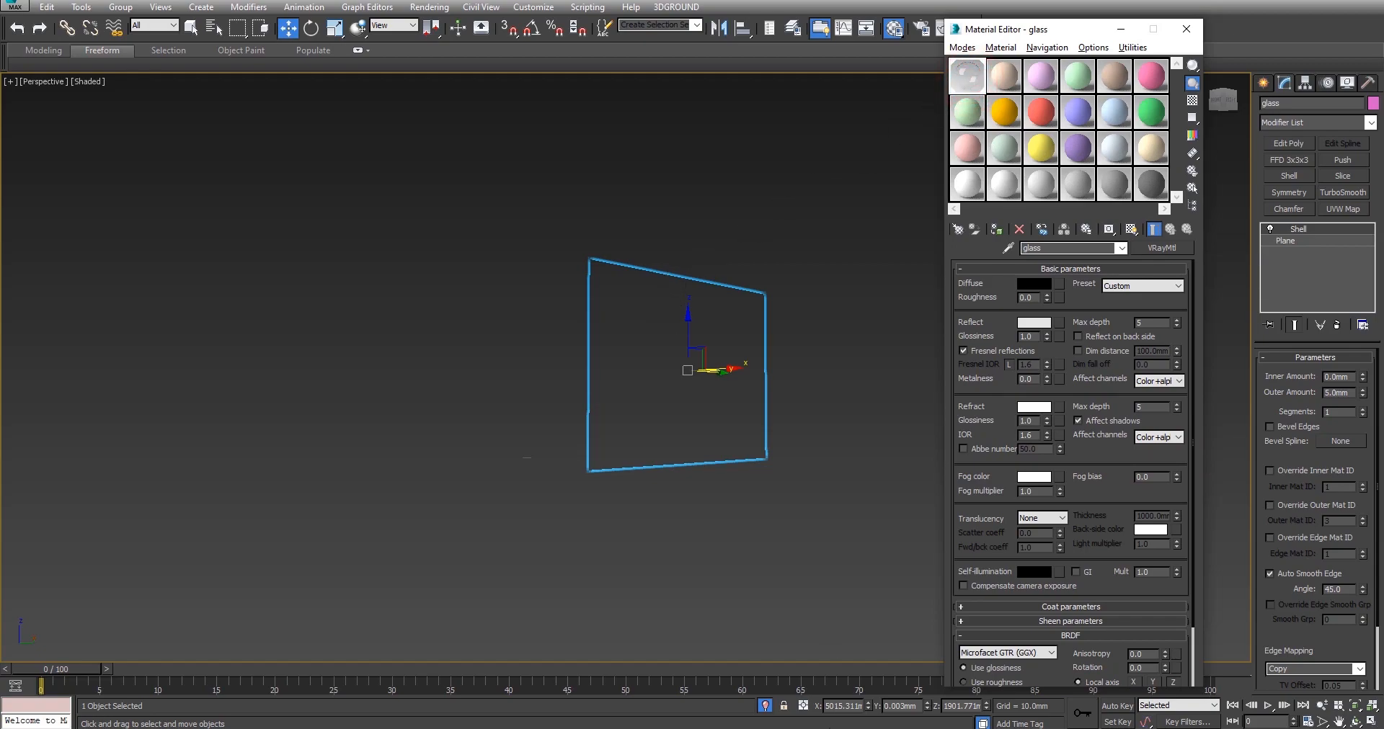
# End the isolation of the window pane to show the whole living-room scene again.
pyautogui.click(765, 705)
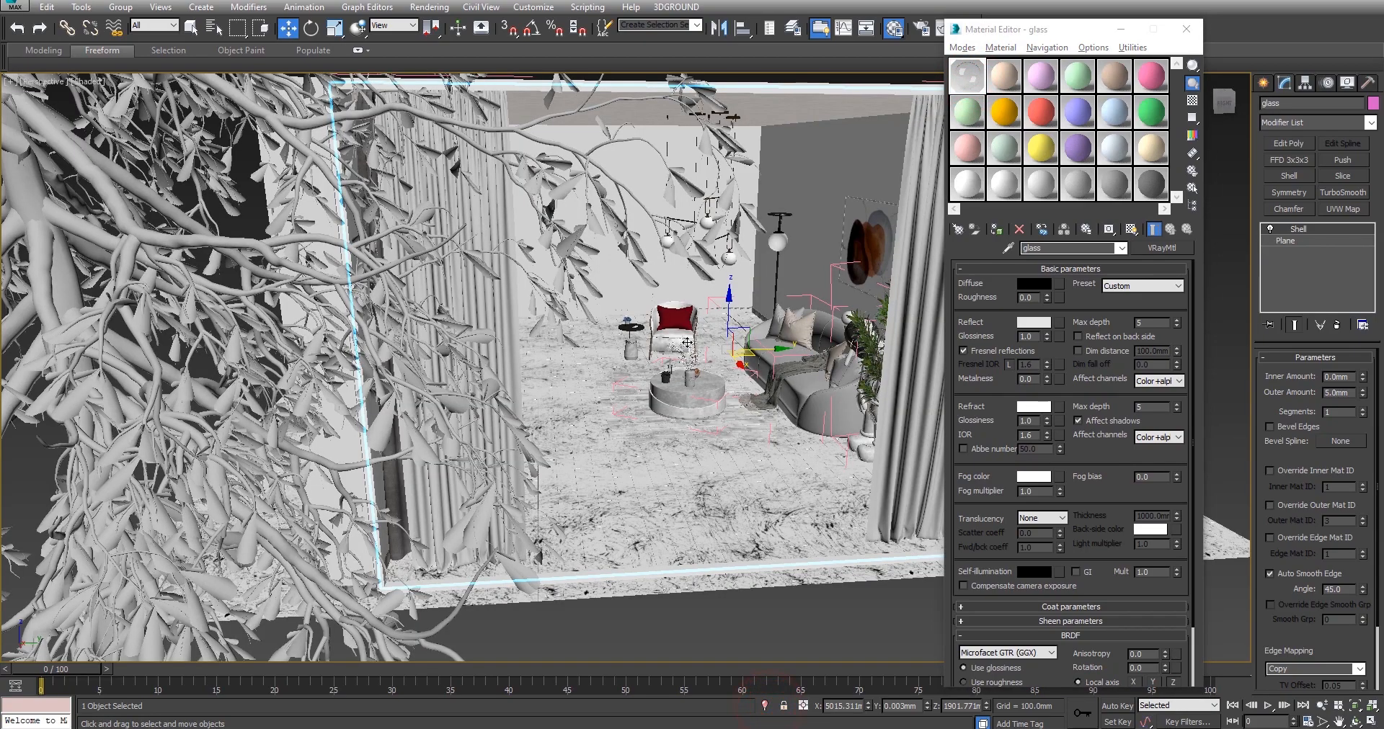
pyautogui.scroll(3, 690, 332)
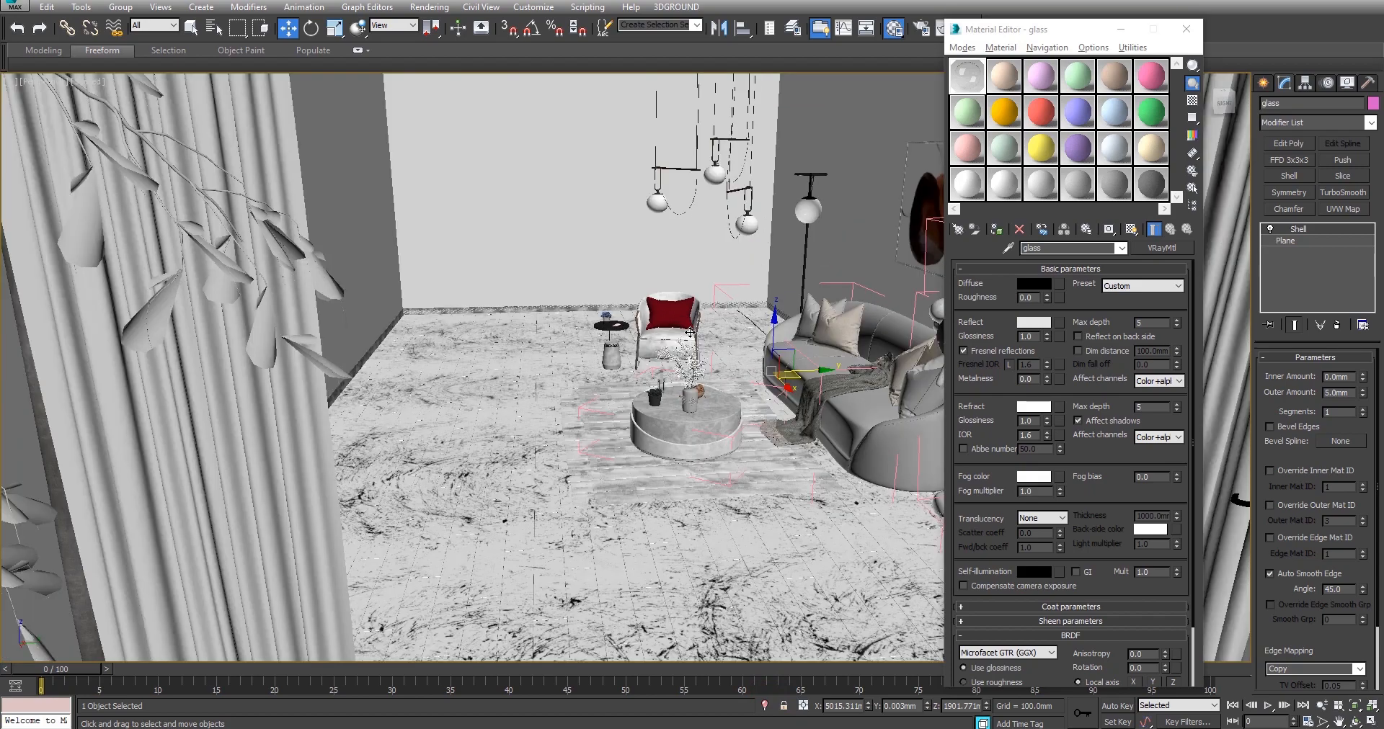
pyautogui.scroll(-4, 657, 361)
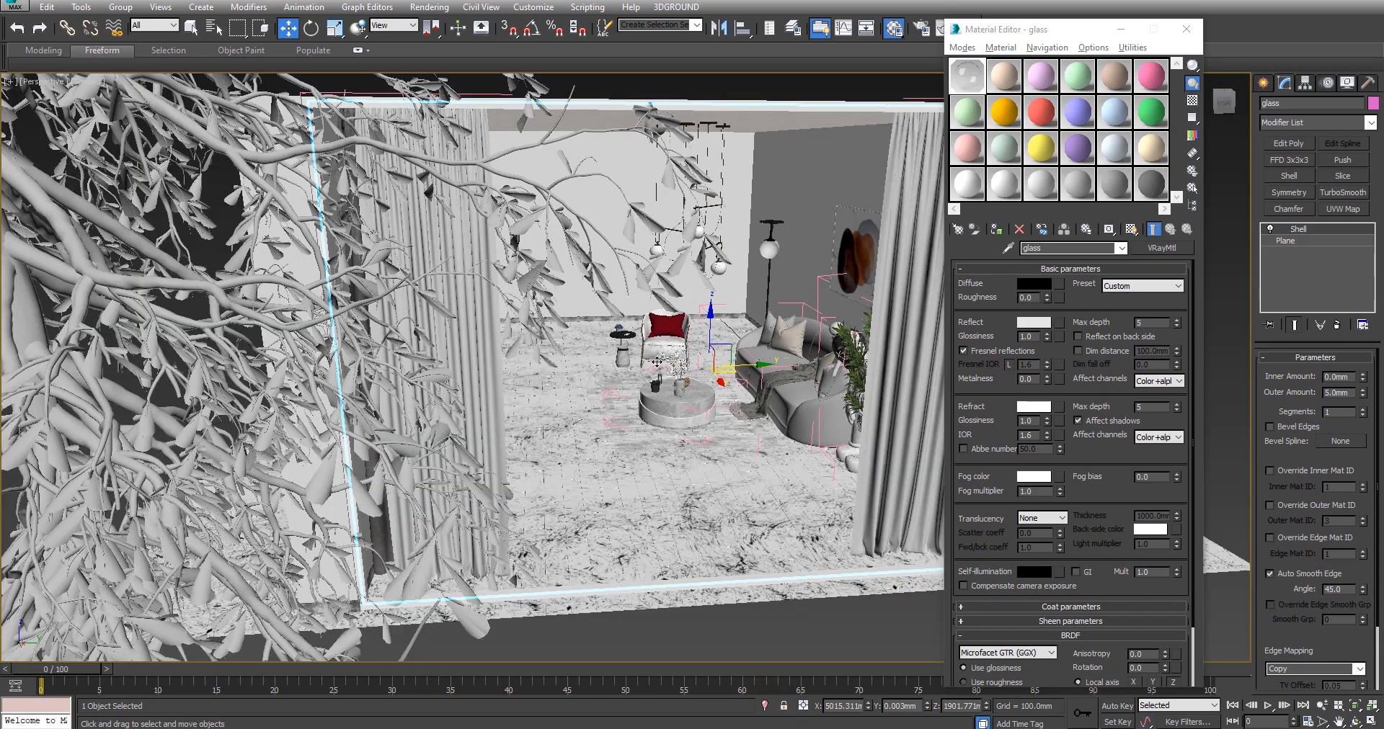
# Show the room in a wireframe Top view with the grid hidden, and close the Material Editor.
pyautogui.press('t')
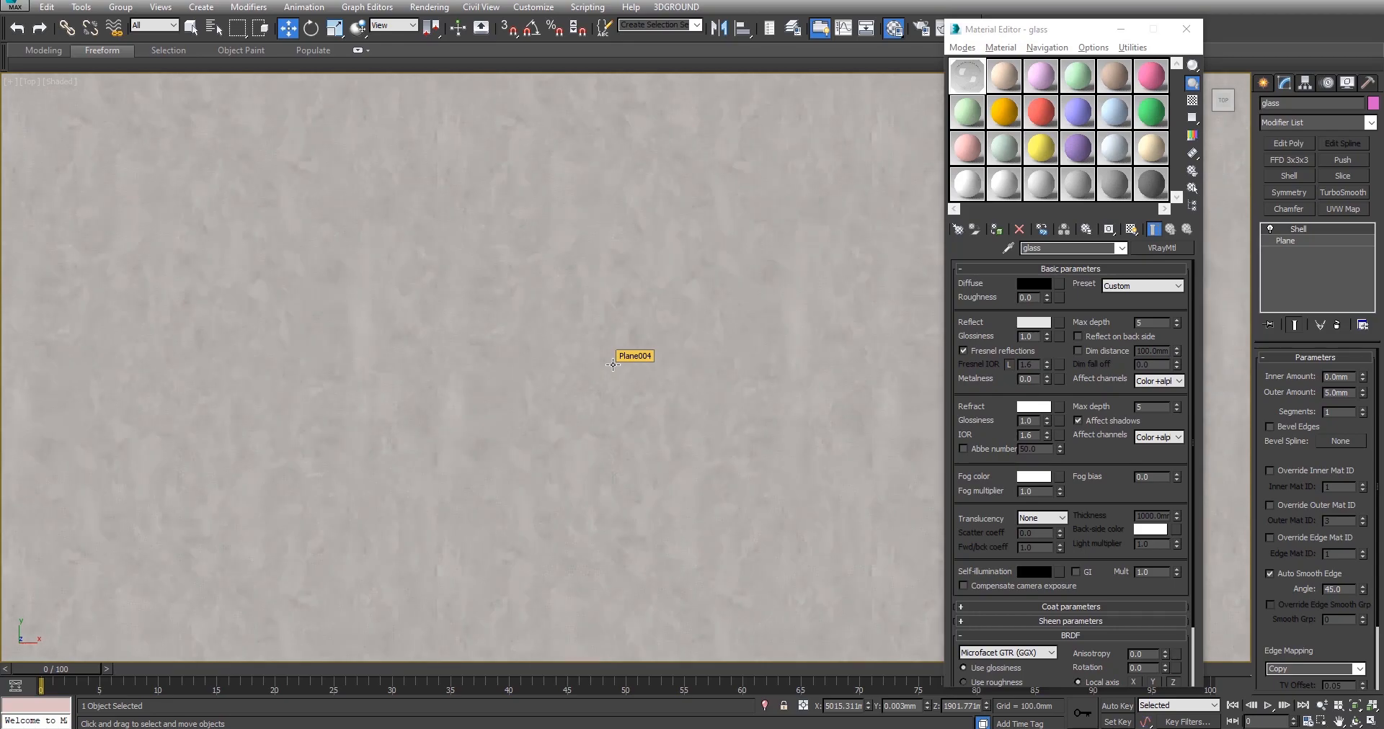
pyautogui.scroll(-6, 612, 364)
pyautogui.press('F3')
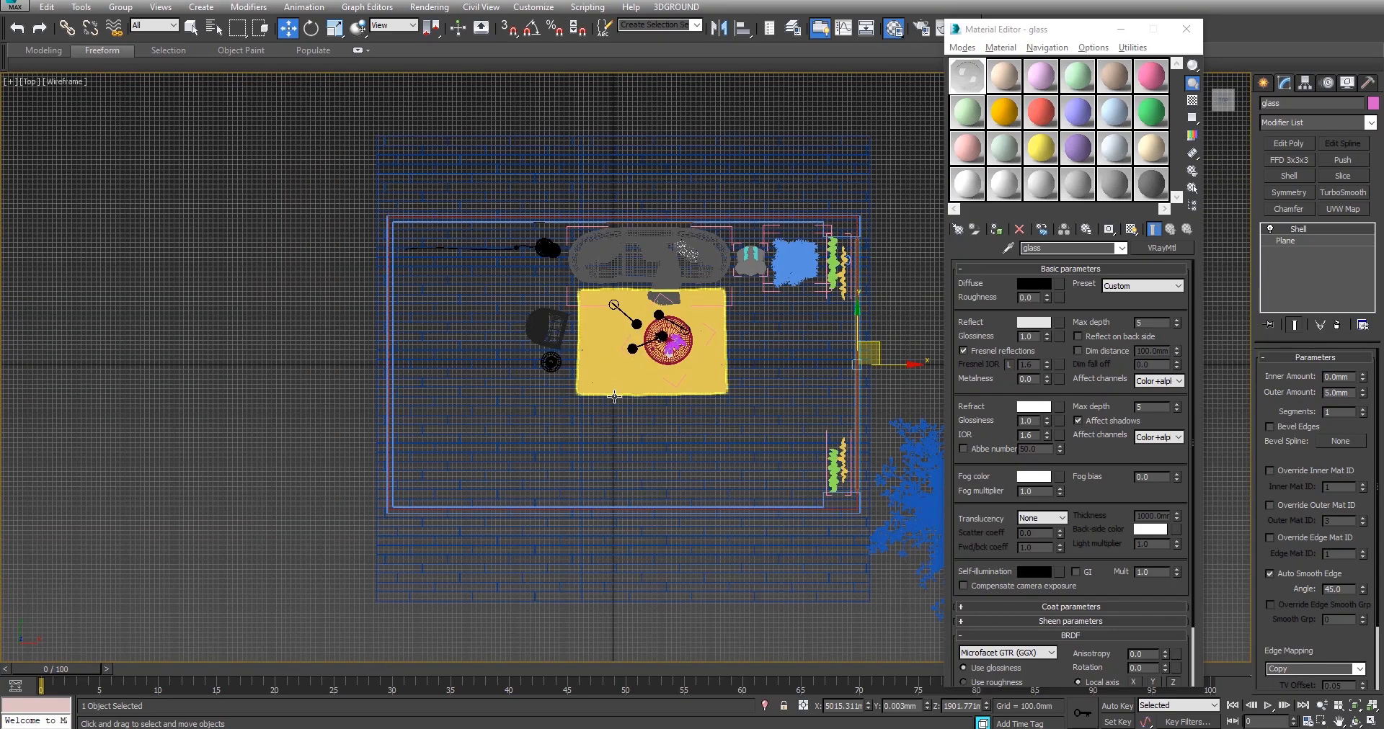
pyautogui.moveTo(220, 359); pyautogui.dragTo(609, 194, button='middle')
pyautogui.scroll(-6, 586, 219)
pyautogui.moveTo(709, 186); pyautogui.dragTo(553, 210, button='middle')
pyautogui.scroll(3, 587, 241)
pyautogui.press('g')
pyautogui.scroll(2, 470, 344)
pyautogui.scroll(2, 494, 370)
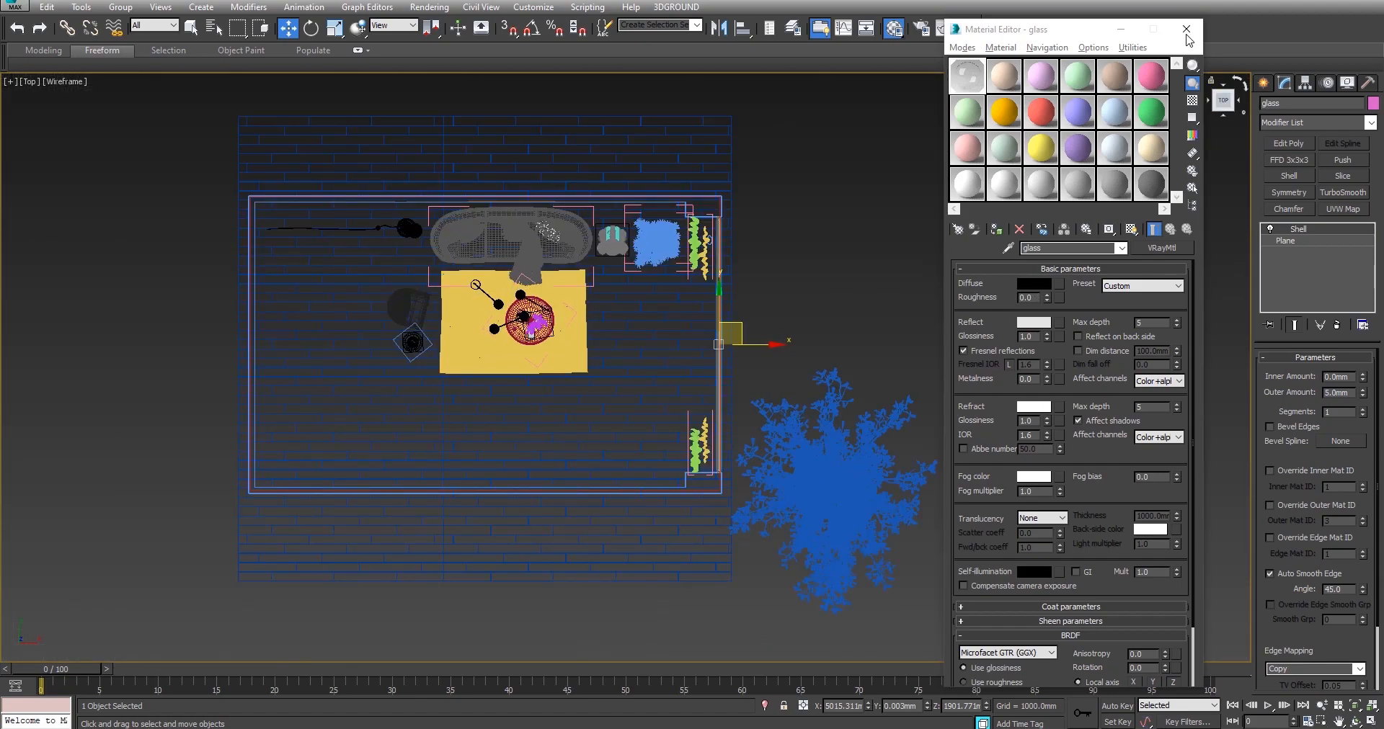
pyautogui.click(1185, 29)
# Create a V-Ray physical camera near the wall opposite the sofa, aimed at the carpet's edge with a target distance of about 1922 mm.
pyautogui.click(1263, 85)
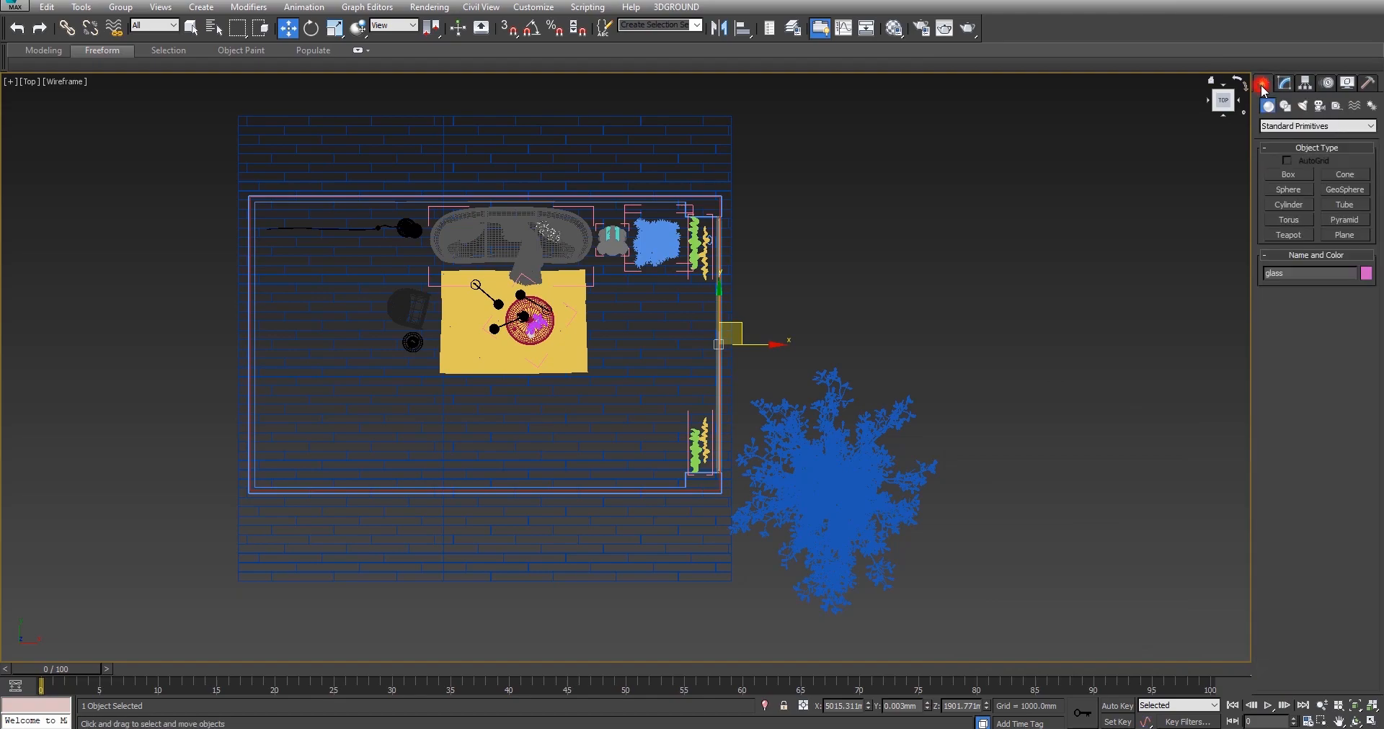
pyautogui.click(1319, 107)
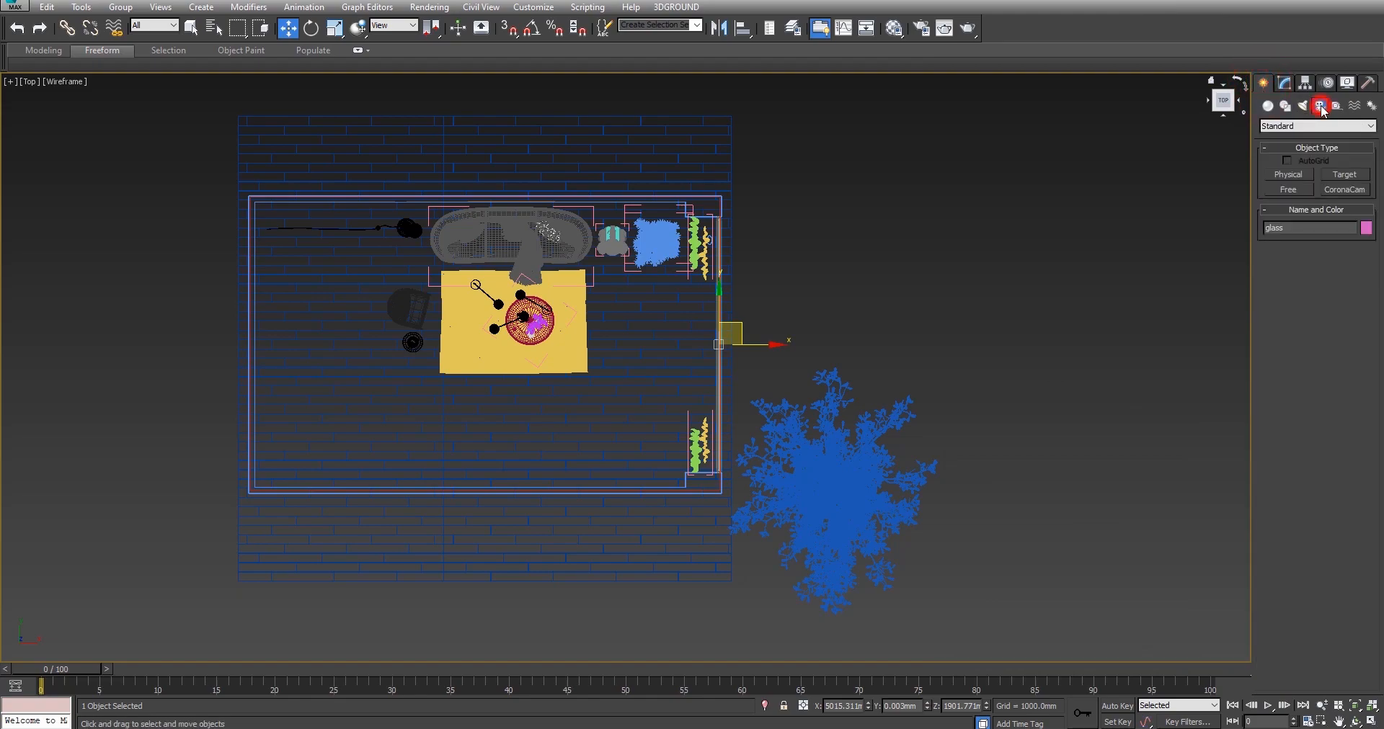
pyautogui.click(1284, 127)
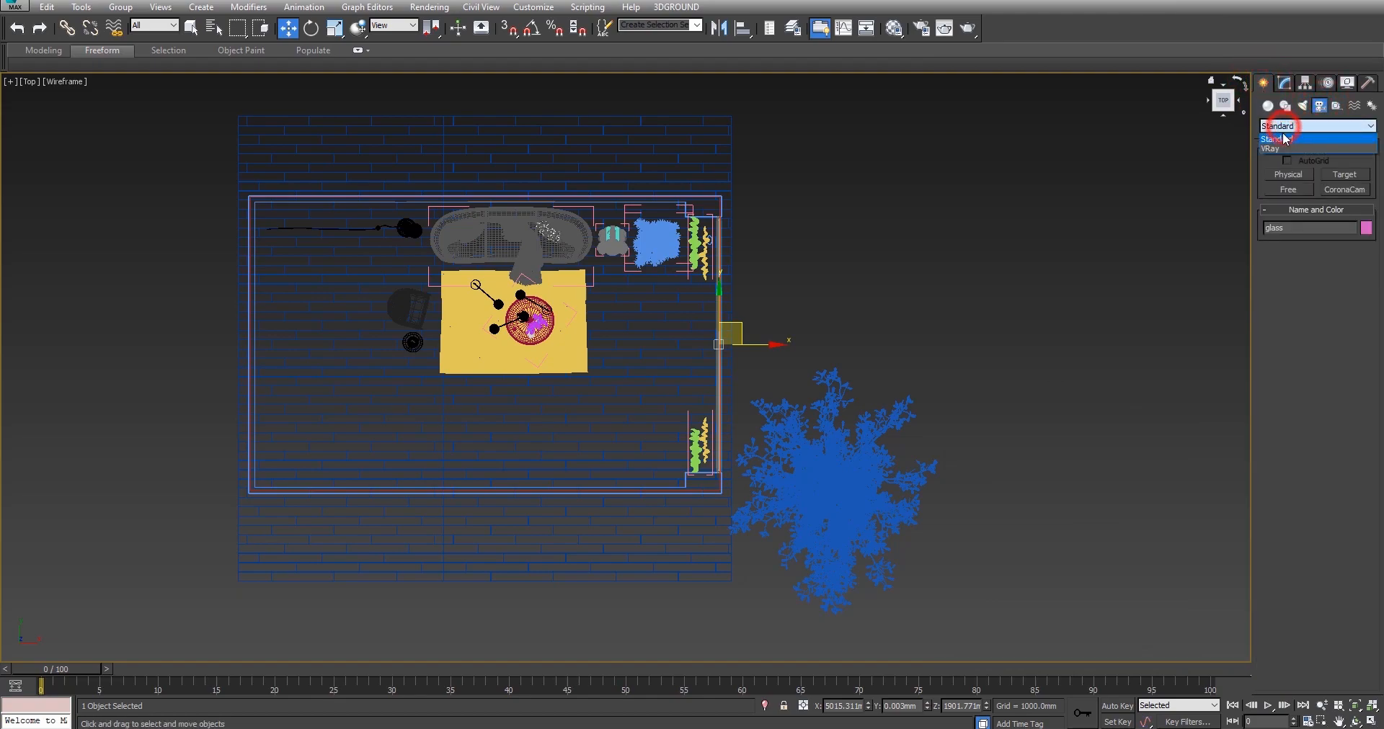
pyautogui.click(1279, 148)
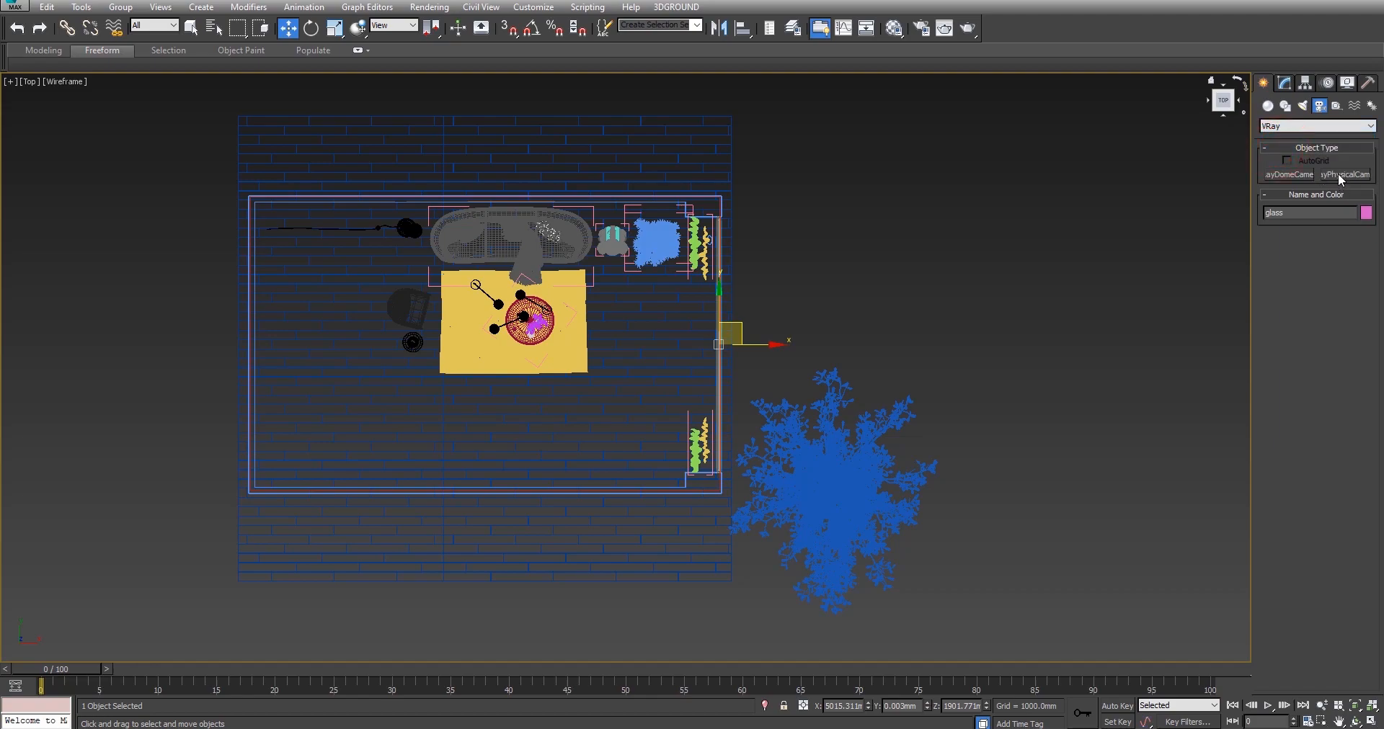
pyautogui.click(1340, 176)
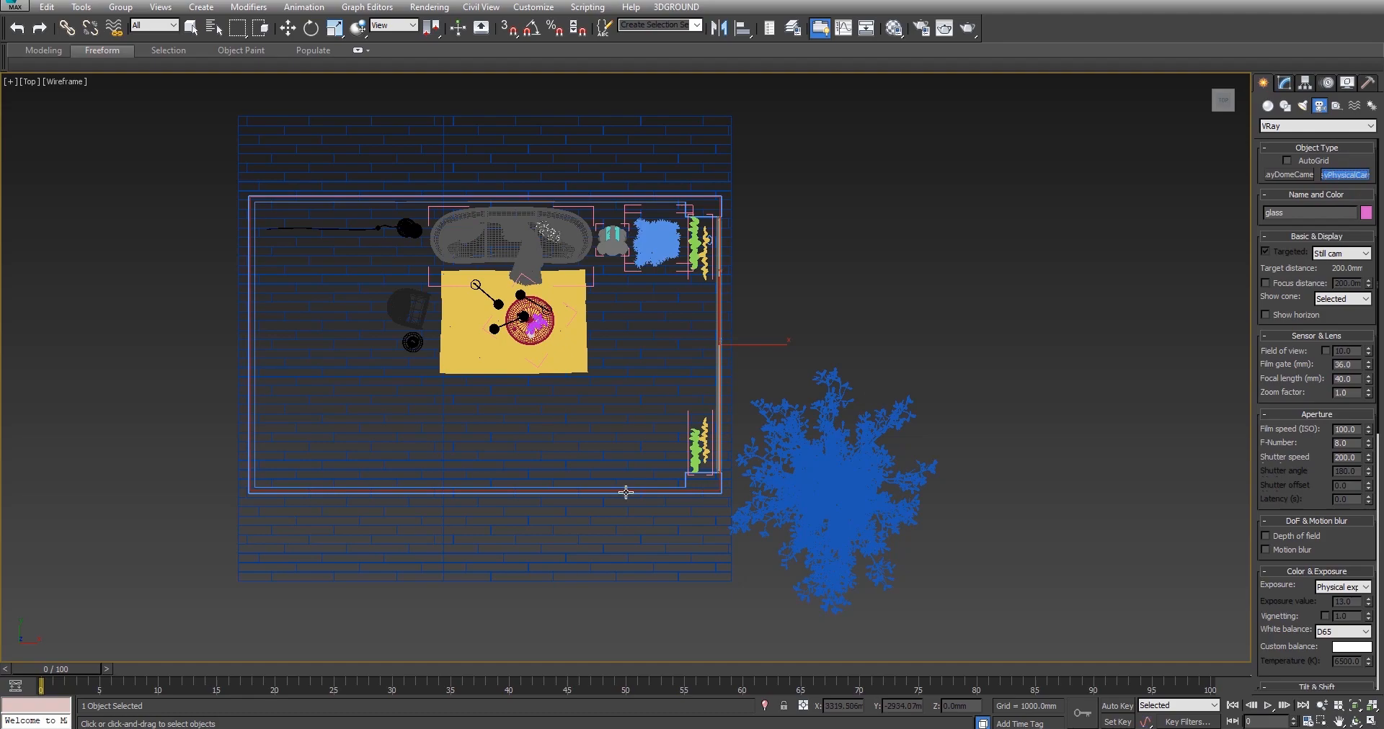
pyautogui.moveTo(510, 474); pyautogui.dragTo(511, 380)
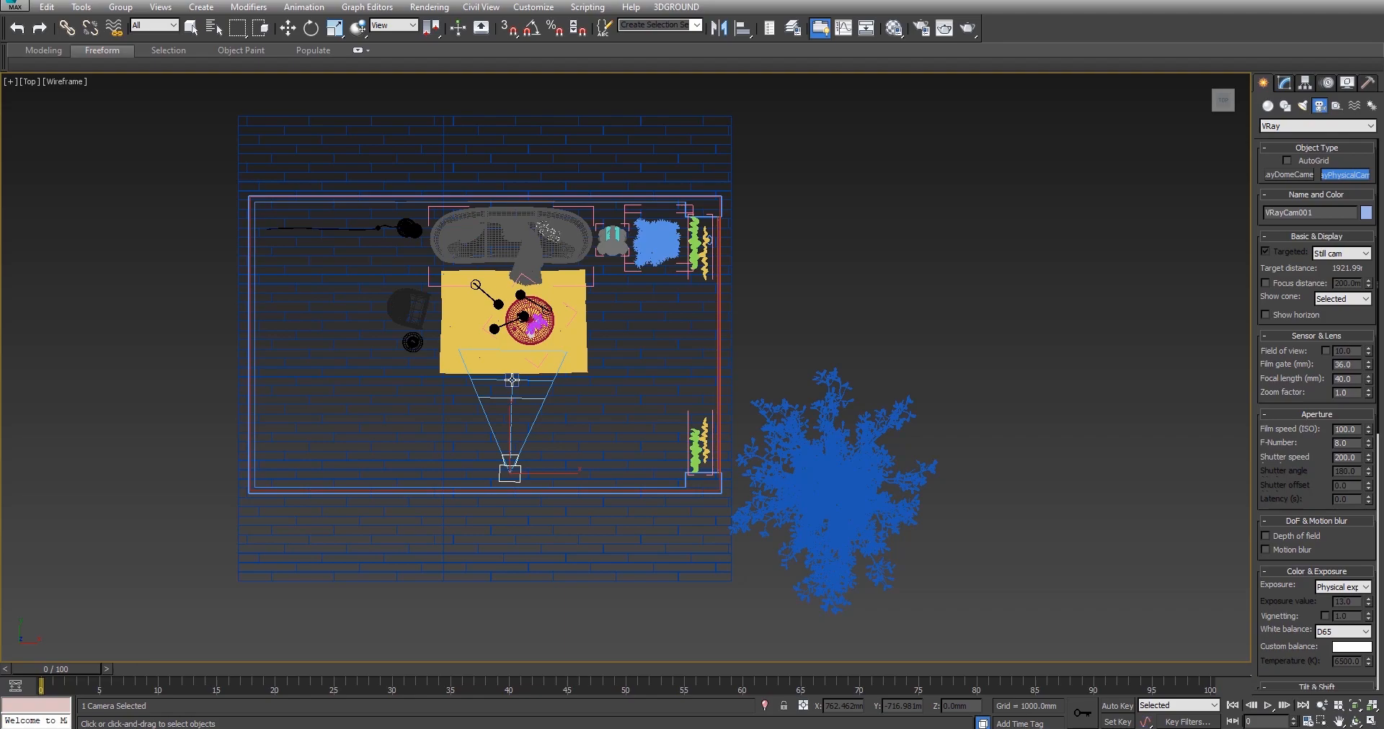
pyautogui.press('w')
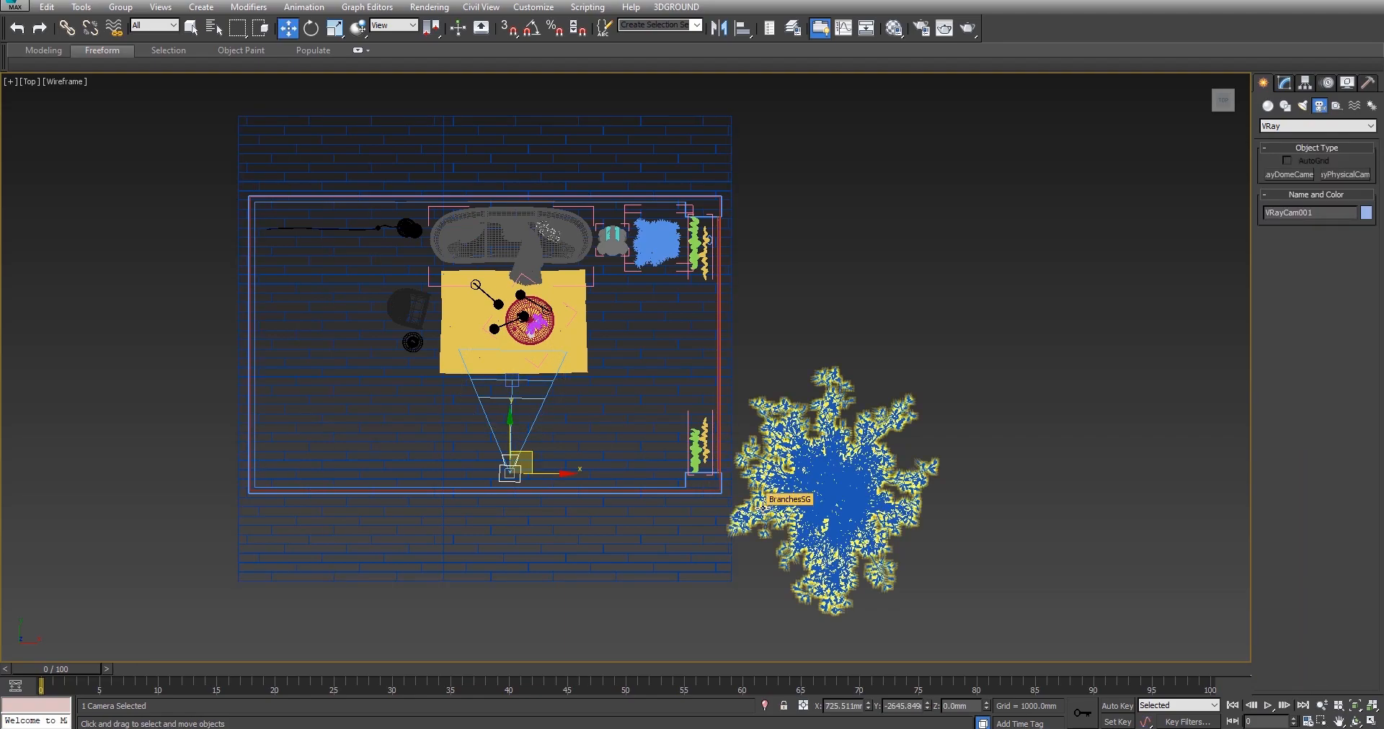
# Look through the new camera, raise it to about 774 mm to frame the sofa and coffee table, and display safe frames.
pyautogui.press('c')
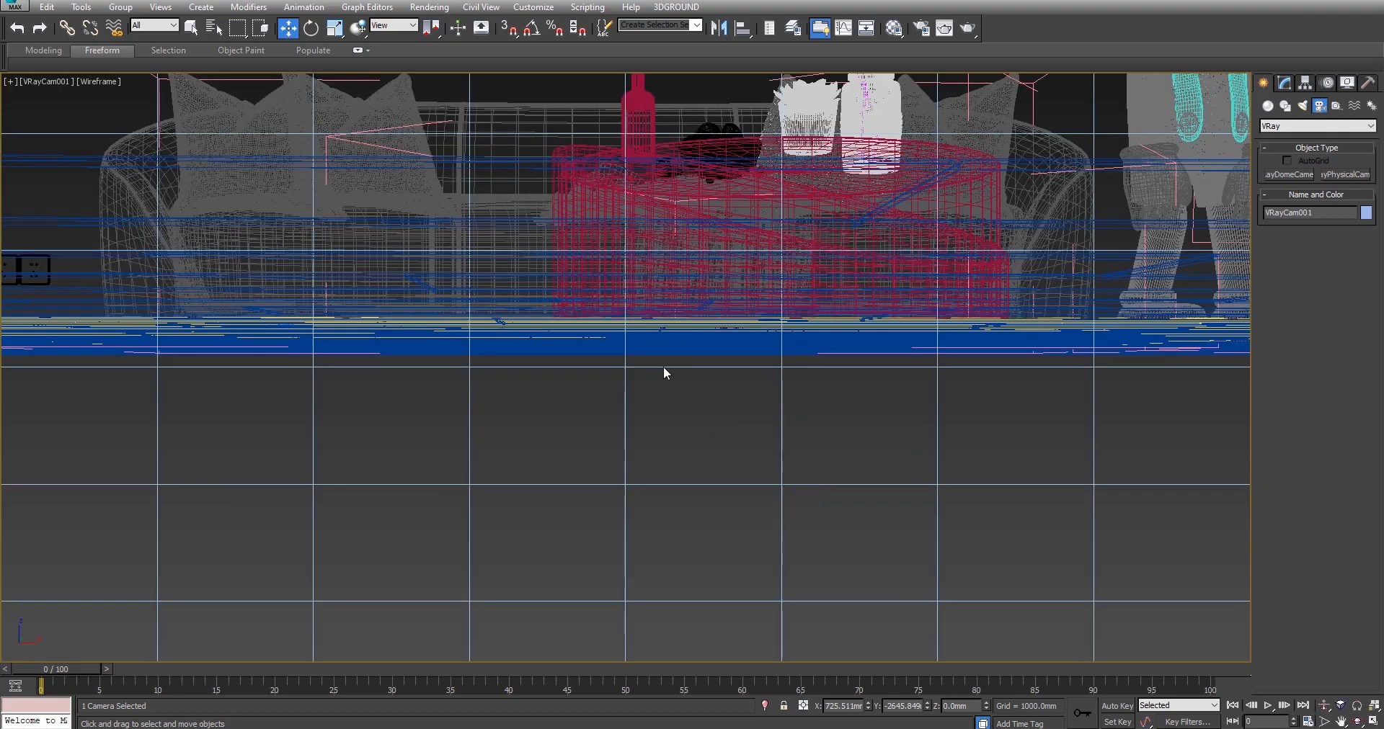
pyautogui.moveTo(620, 189); pyautogui.dragTo(668, 300, button='middle')
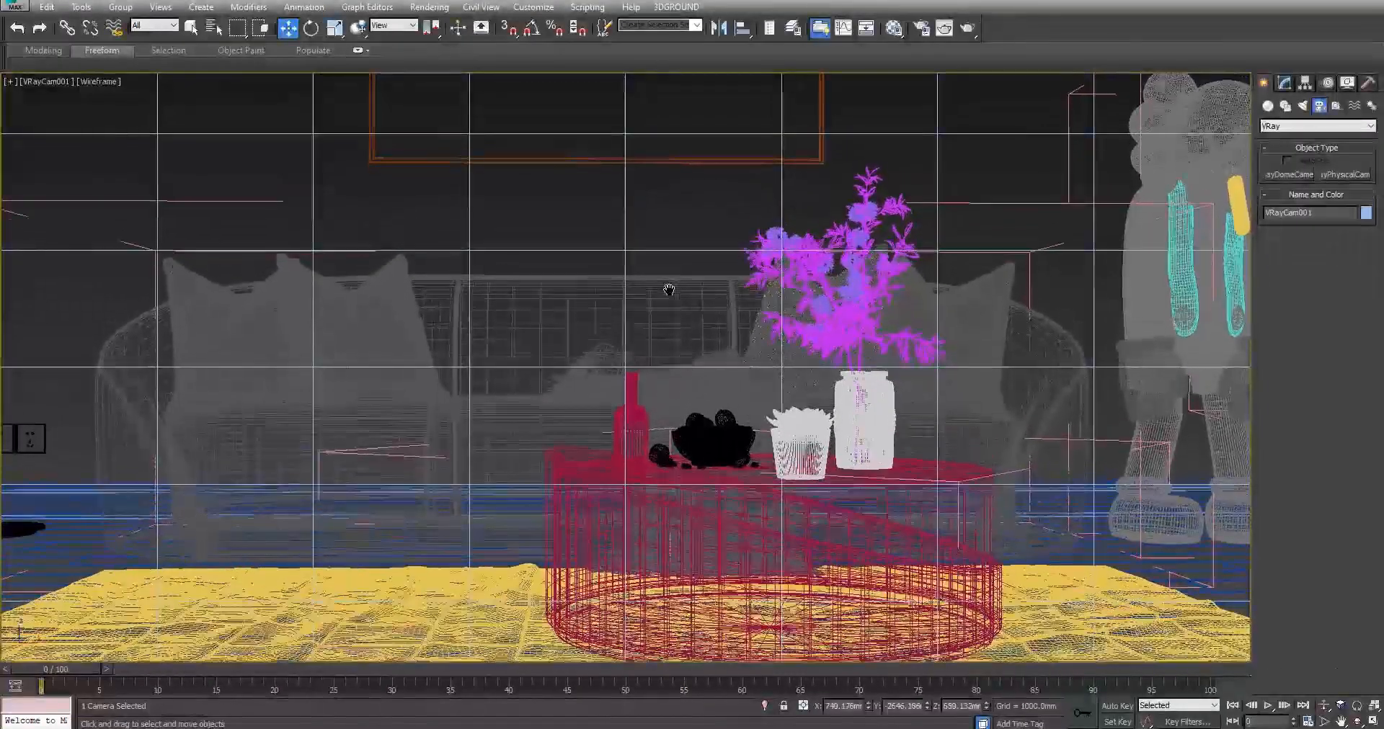
pyautogui.click(42, 82)
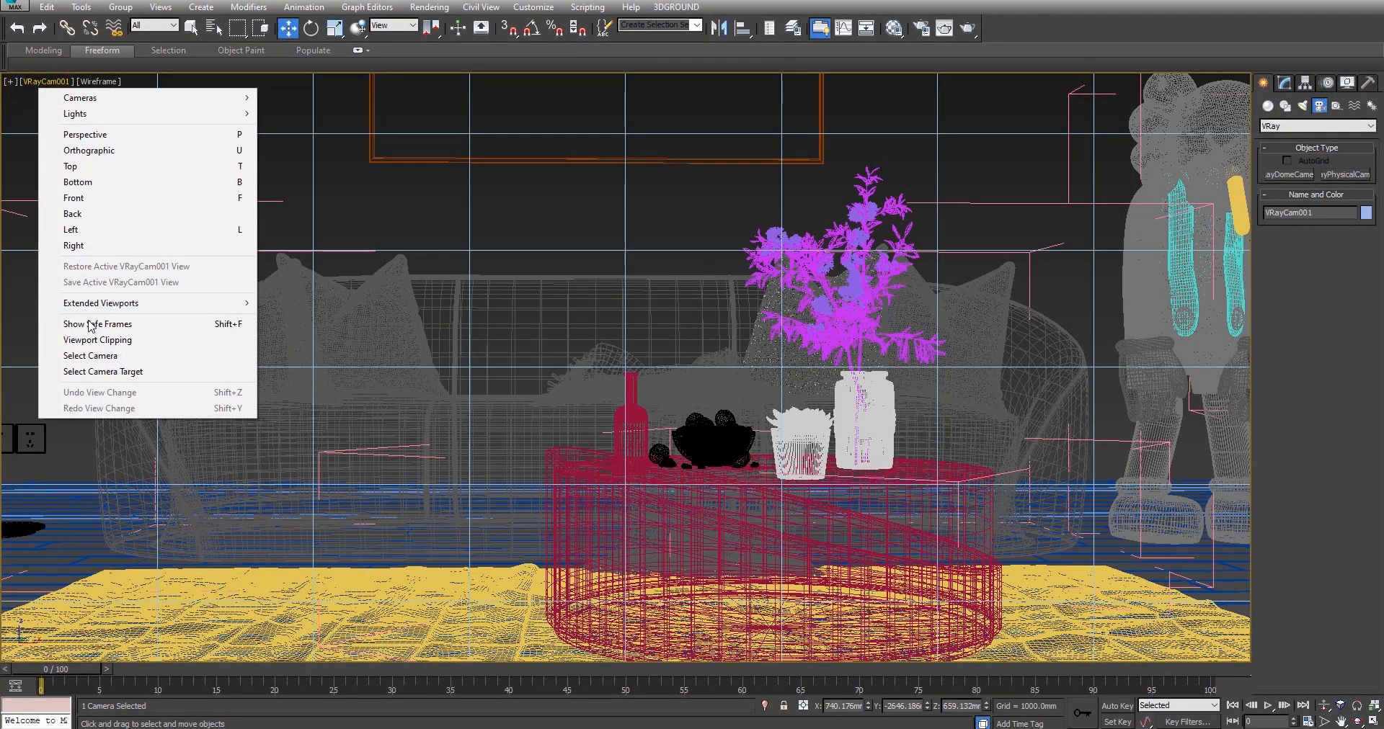
pyautogui.click(230, 324)
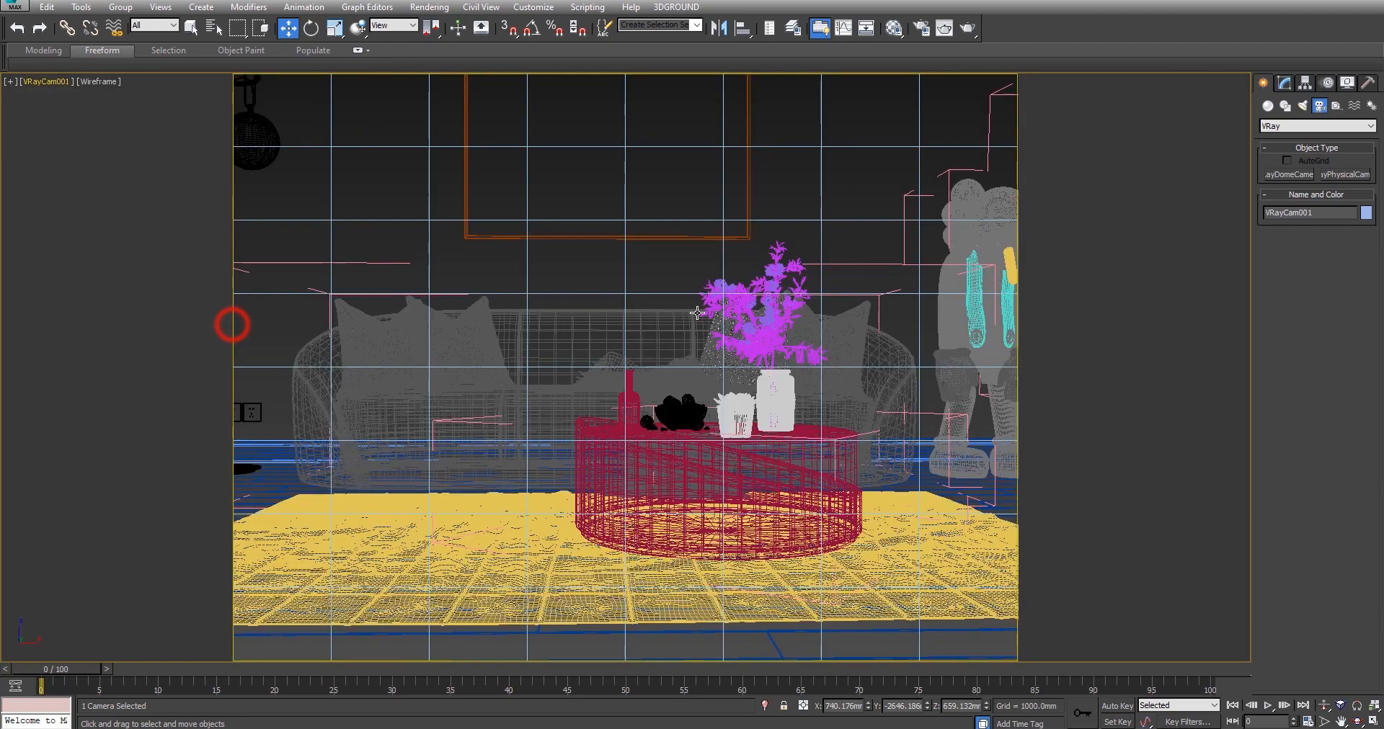
pyautogui.moveTo(687, 358); pyautogui.dragTo(747, 412, button='middle')
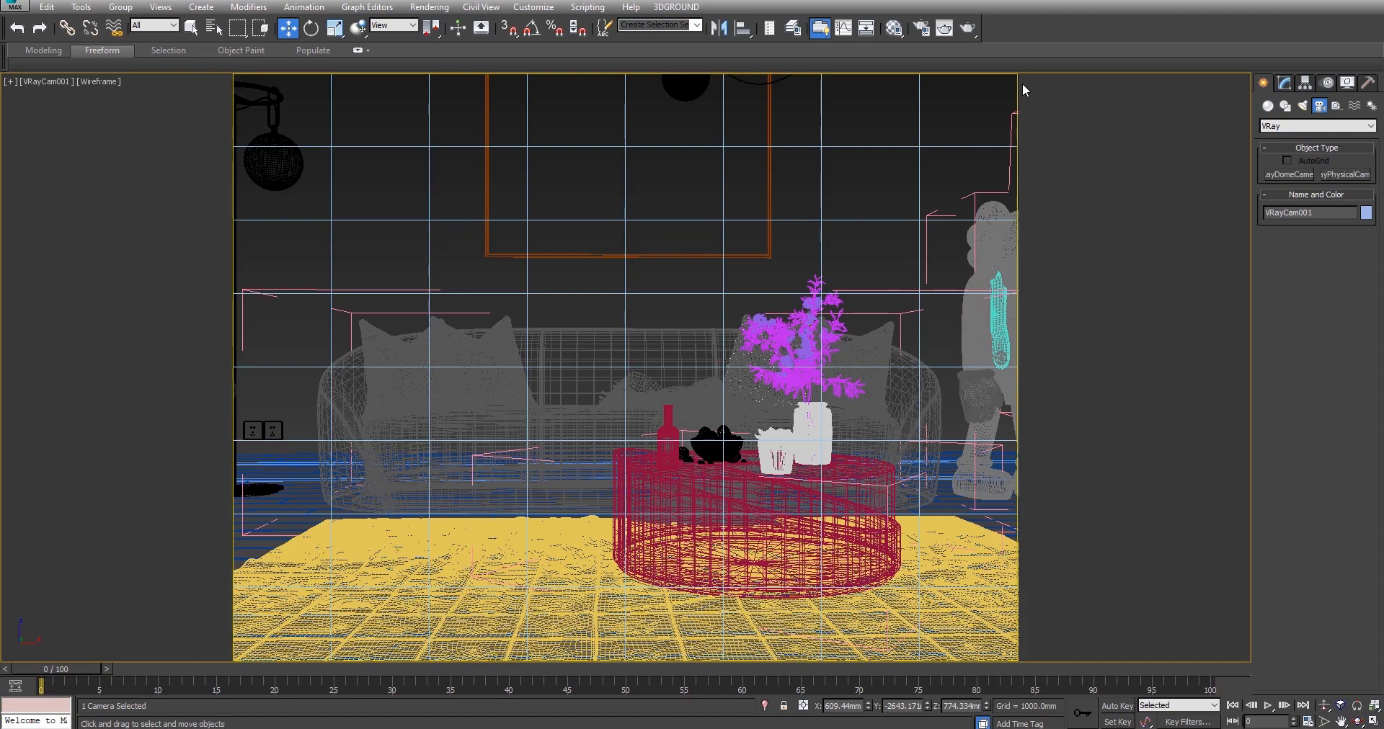
# Set the render output size to the HDTV (video) preset at 1920 x 1080 in Render Setup.
pyautogui.click(924, 31)
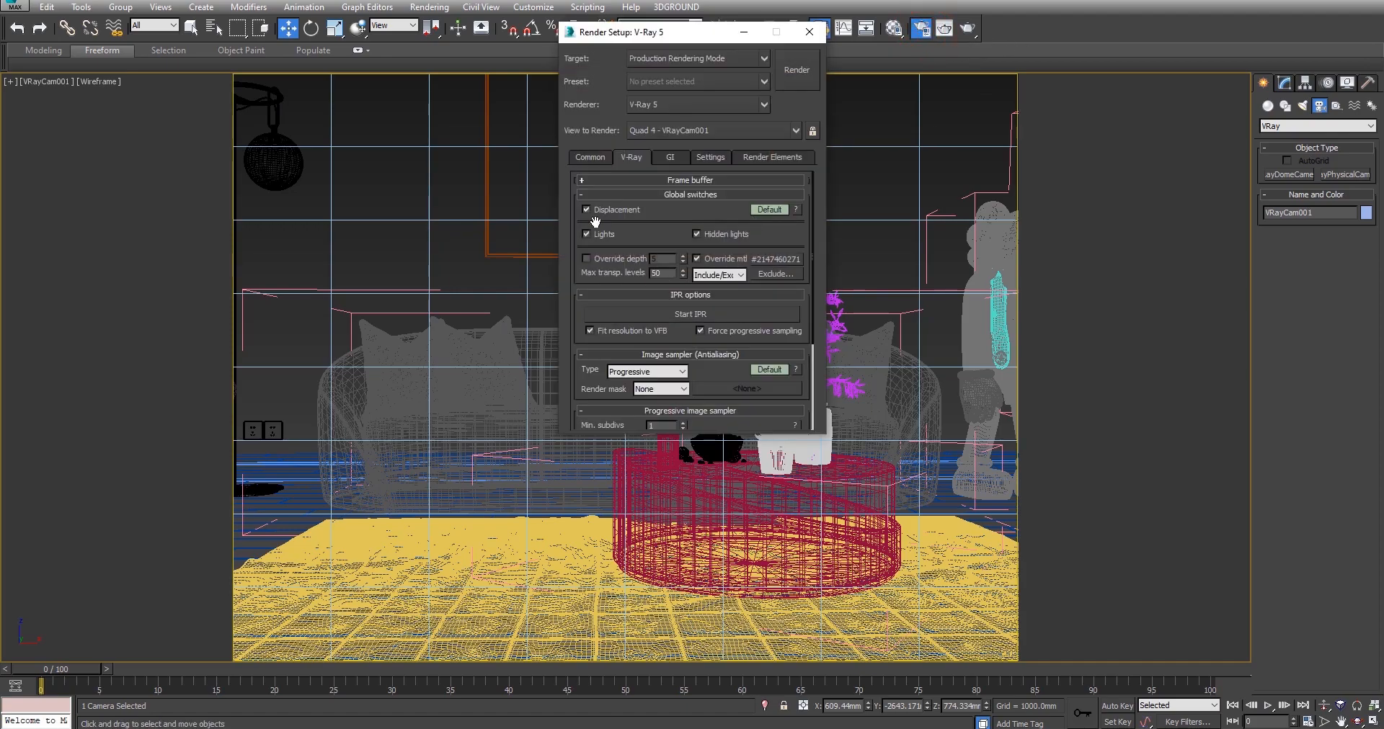
pyautogui.click(588, 157)
pyautogui.moveTo(618, 344); pyautogui.dragTo(605, 227)
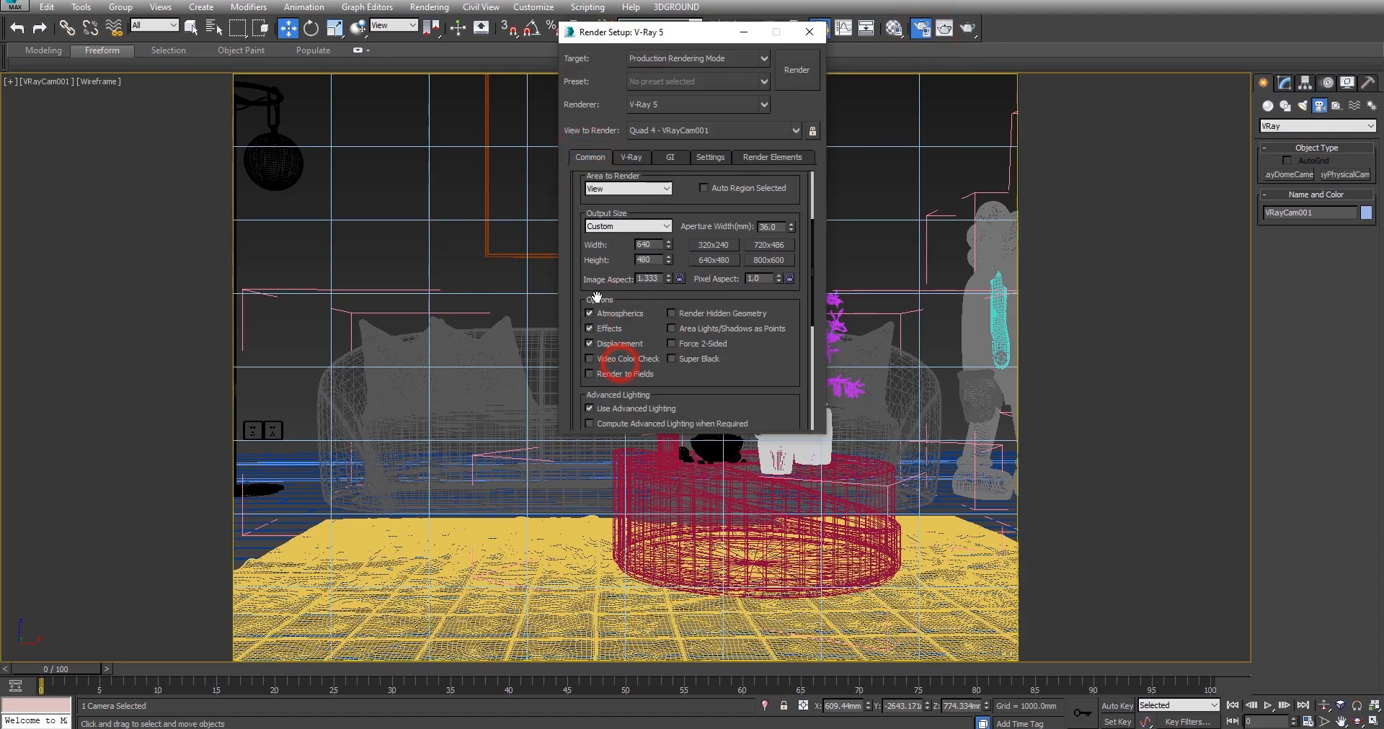
pyautogui.click(605, 228)
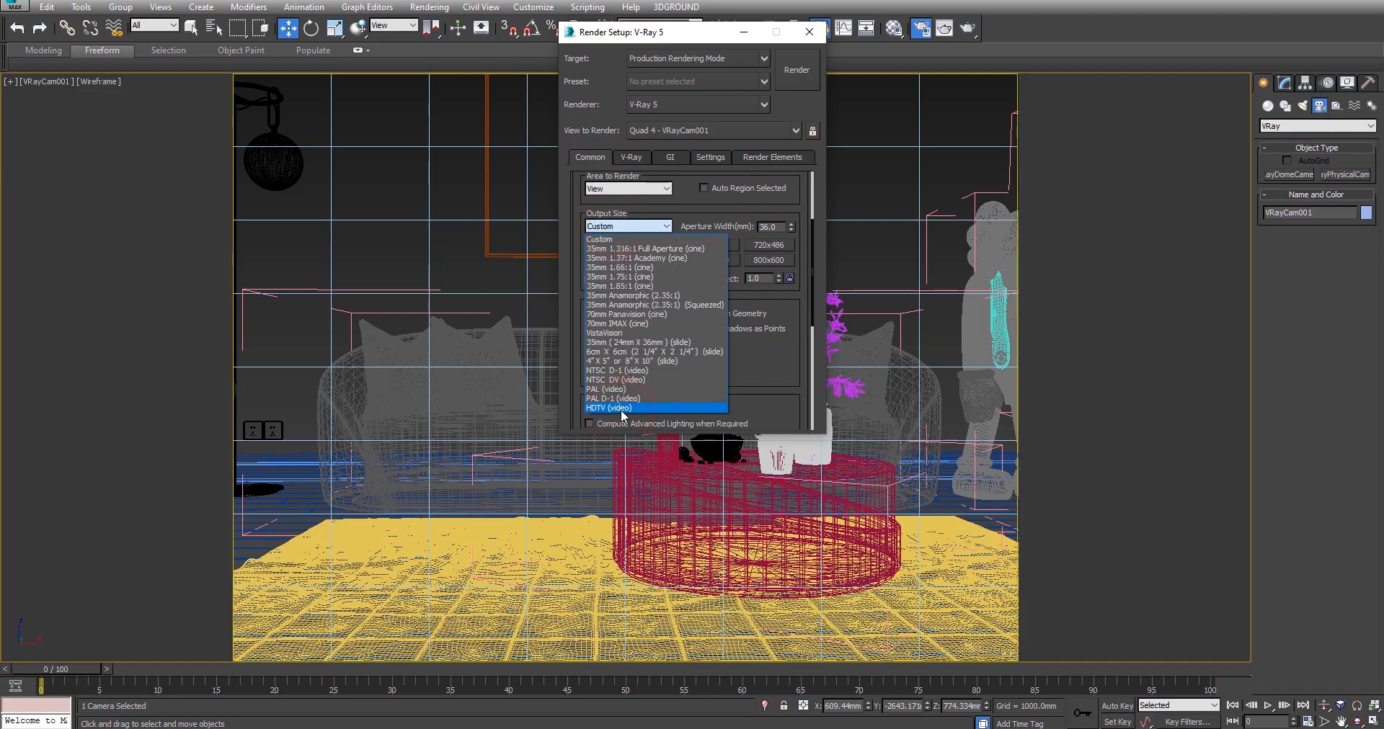
pyautogui.click(621, 408)
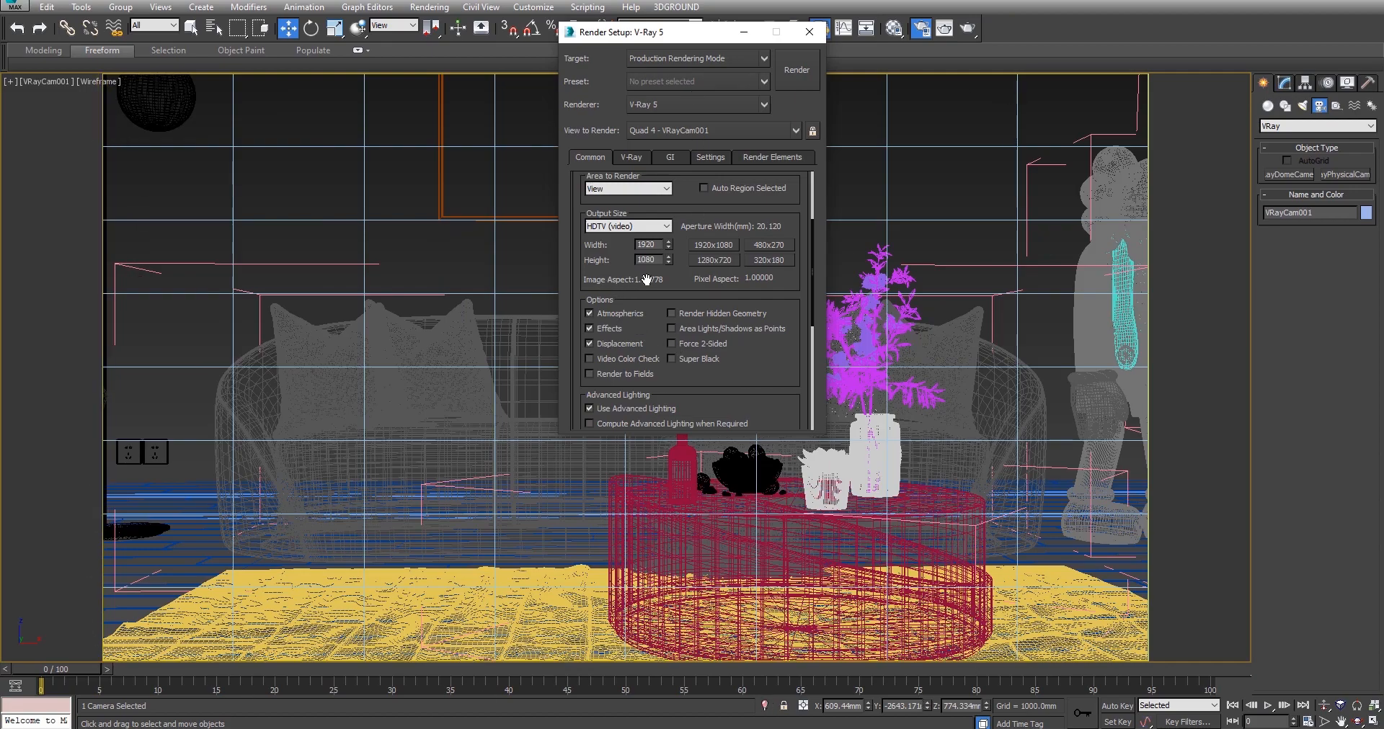
pyautogui.moveTo(684, 279); pyautogui.dragTo(679, 342)
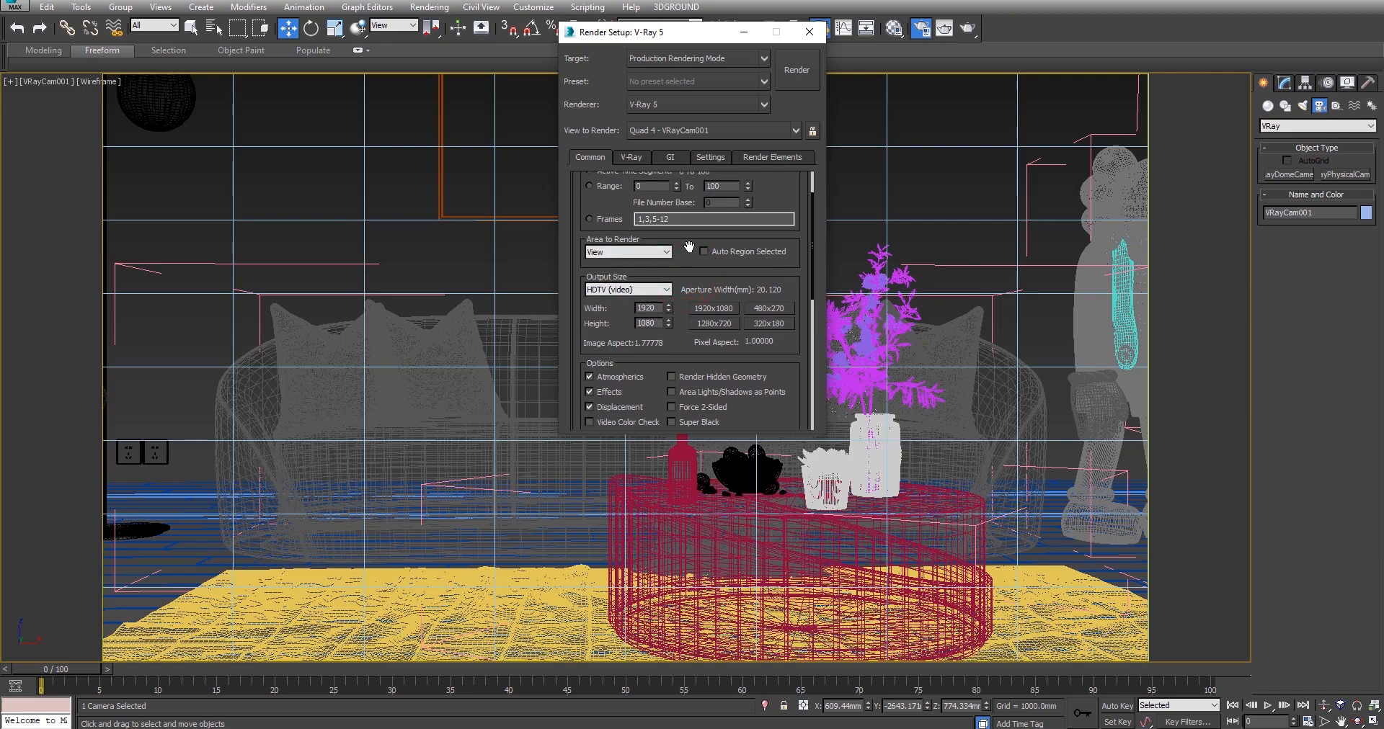
pyautogui.moveTo(688, 247); pyautogui.dragTo(688, 299)
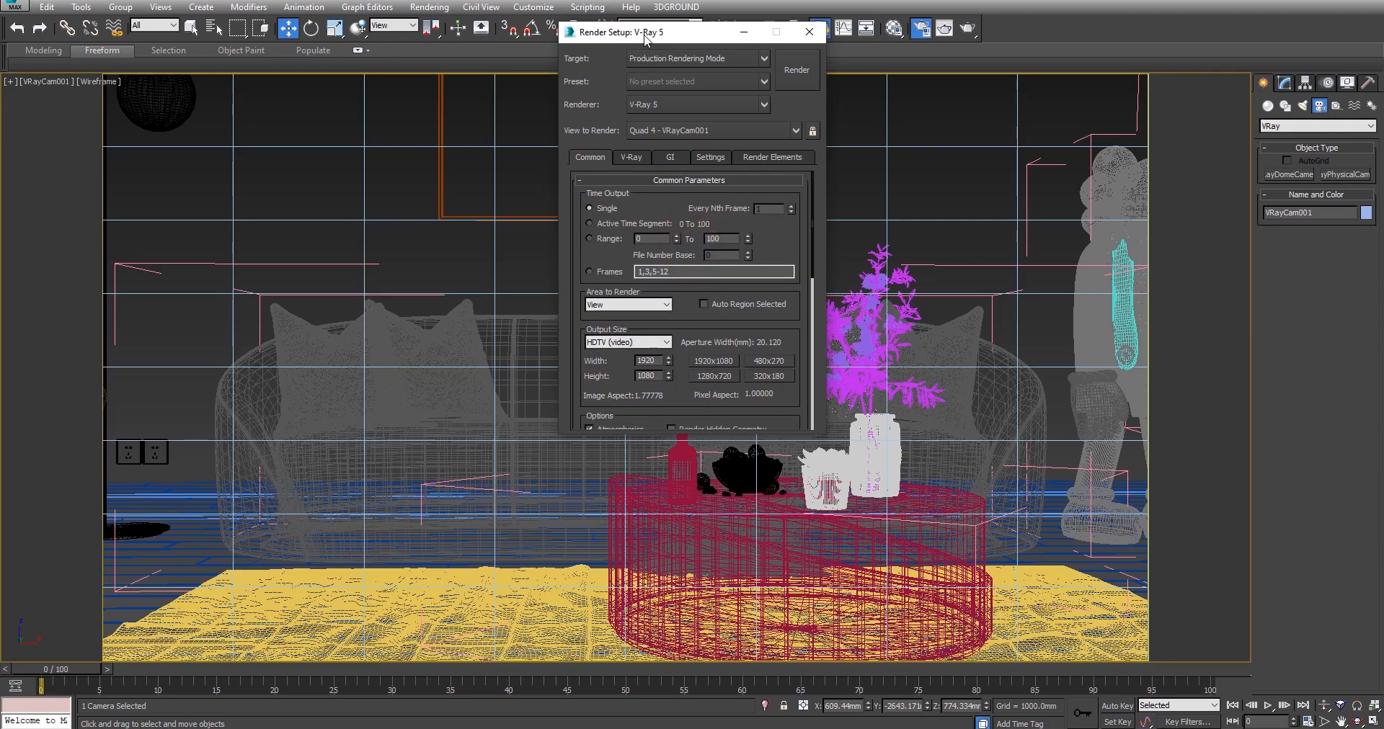
# Exclude the glass object from the V-Ray override material and deselect the camera.
pyautogui.moveTo(644, 36); pyautogui.dragTo(394, 43)
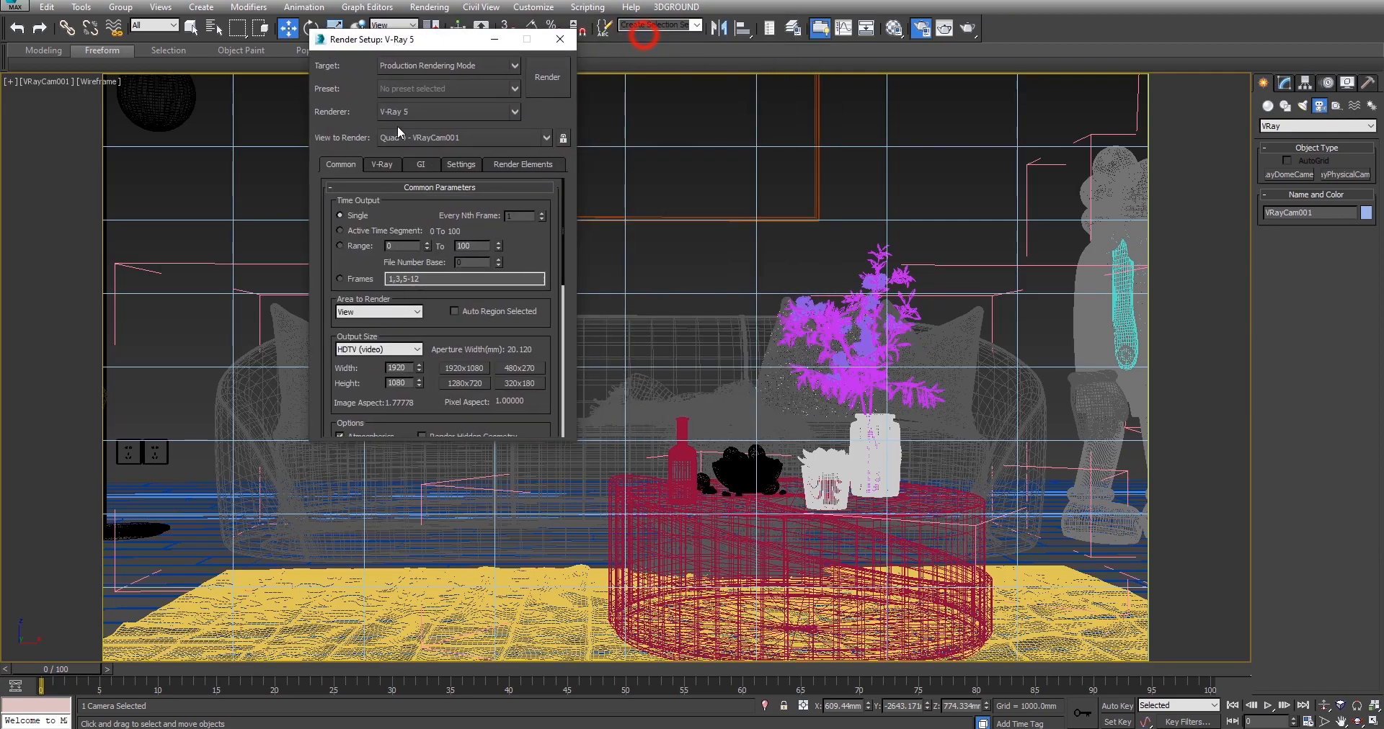
pyautogui.click(422, 166)
pyautogui.click(380, 166)
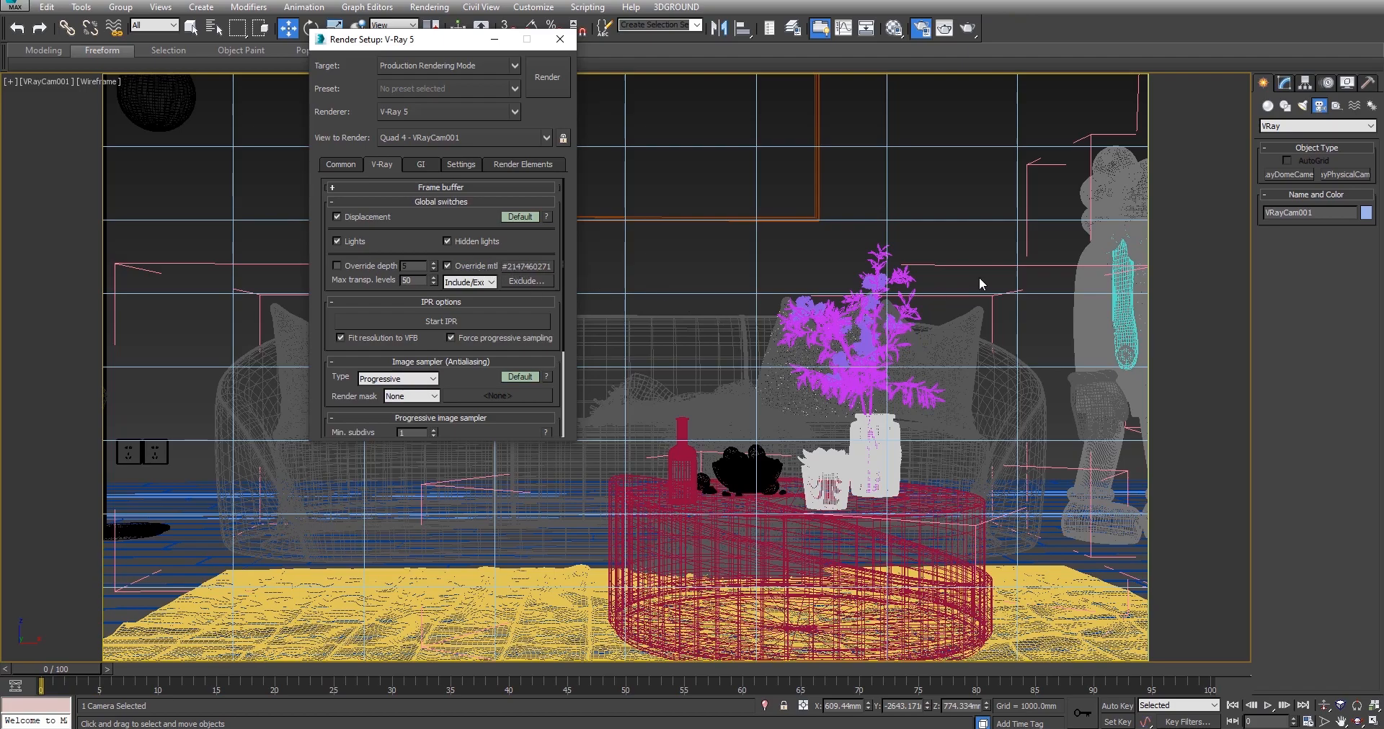
pyautogui.click(519, 282)
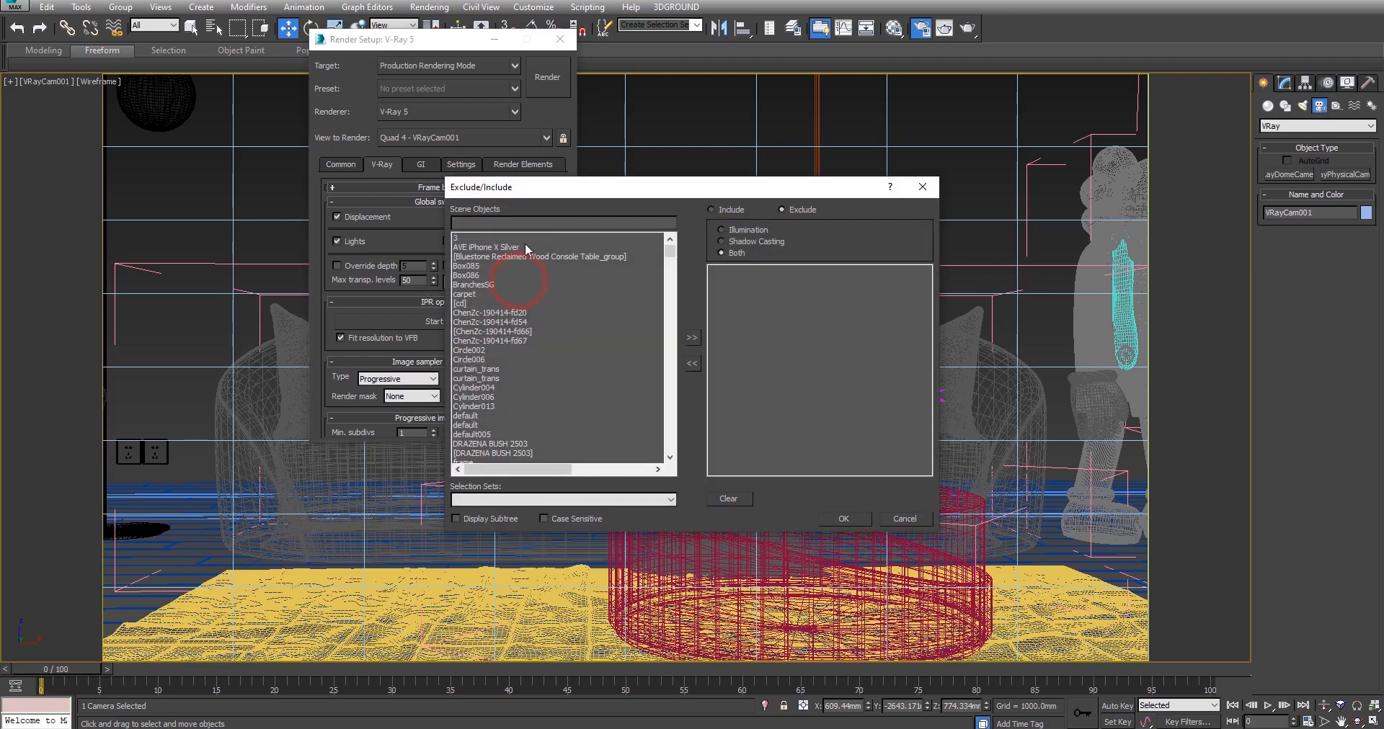
pyautogui.click(497, 224)
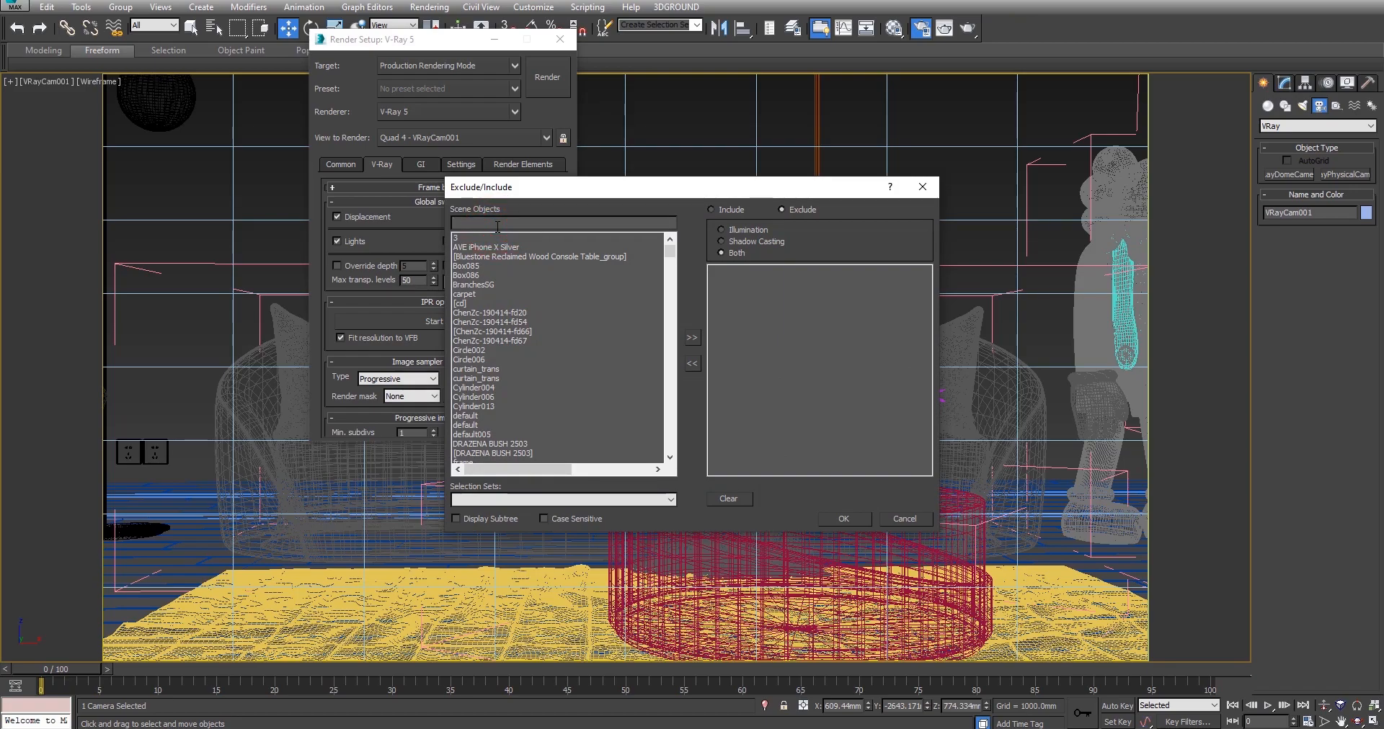
pyautogui.write('gl')
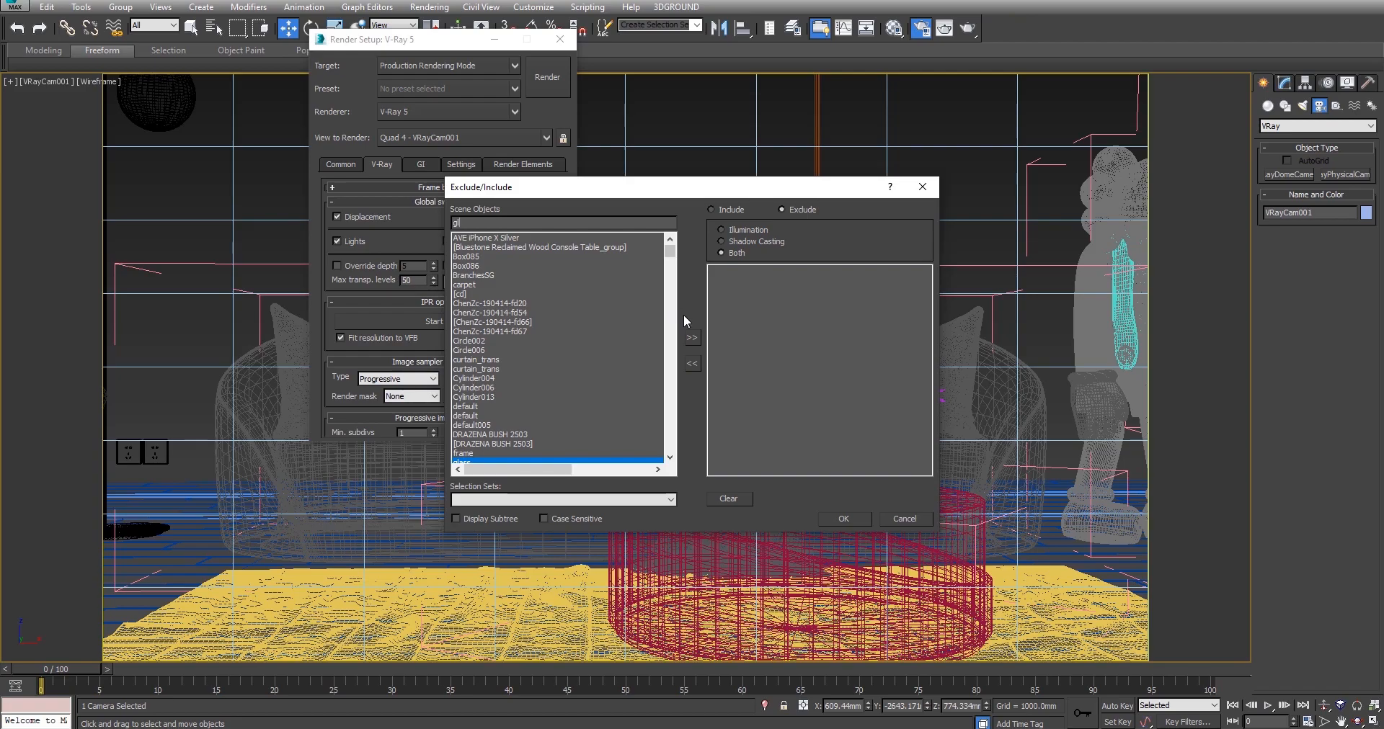
pyautogui.click(693, 337)
pyautogui.click(837, 518)
pyautogui.click(852, 208)
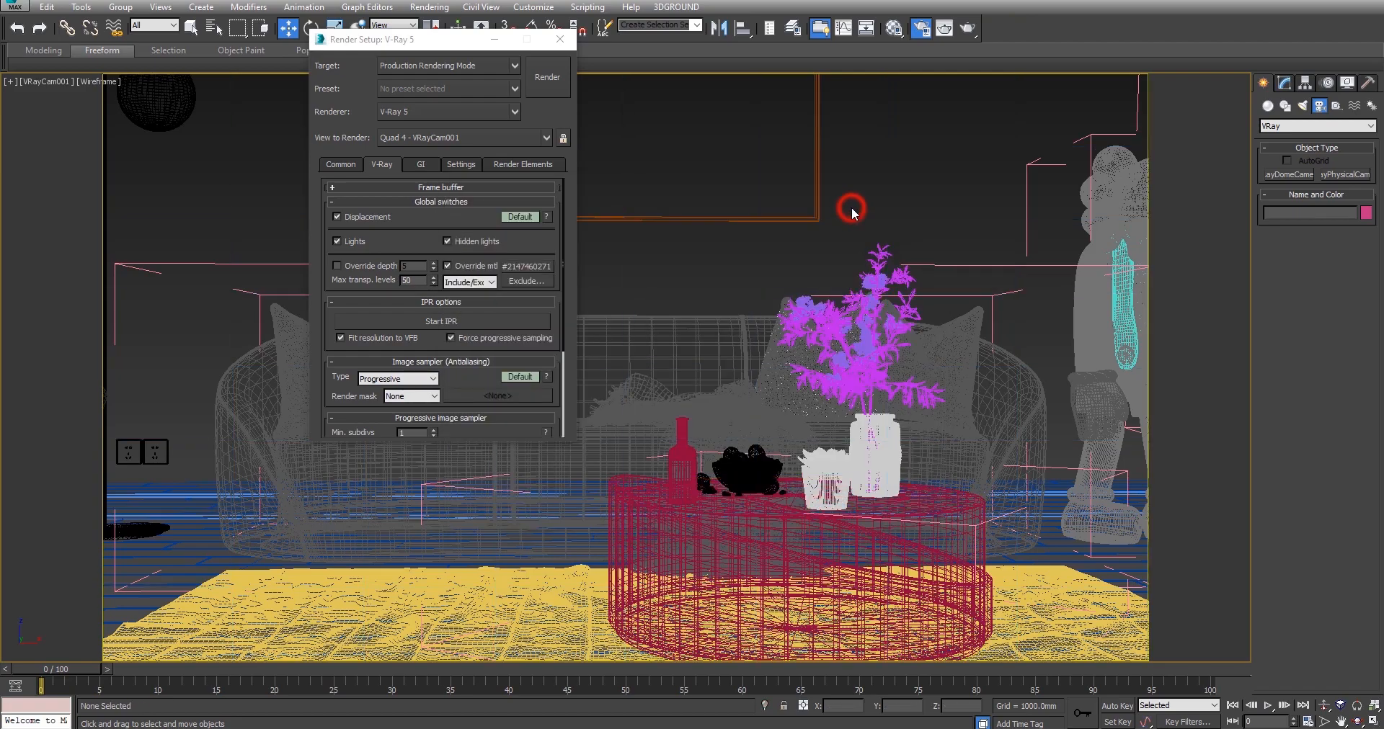
# Switch to a shaded perspective view of the window and select one of the sheer curtain_trans curtains.
pyautogui.press('p')
pyautogui.press('z')
pyautogui.moveTo(769, 321); pyautogui.dragTo(622, 389, button='middle')
pyautogui.keyDown('alt'); pyautogui.moveTo(911, 315); pyautogui.dragTo(807, 480, button='middle'); pyautogui.keyUp('alt')
pyautogui.scroll(5, 705, 481)
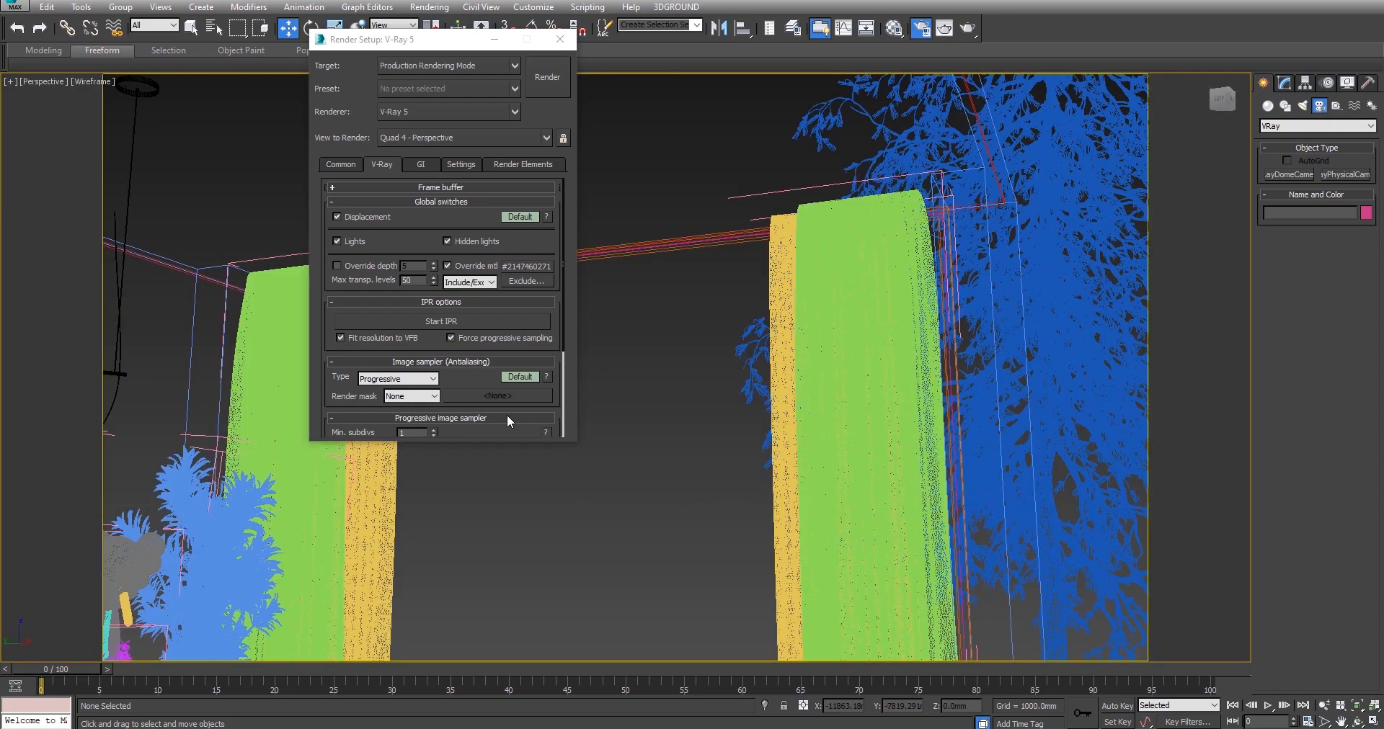
pyautogui.click(551, 44)
pyautogui.press('F3')
pyautogui.click(402, 266)
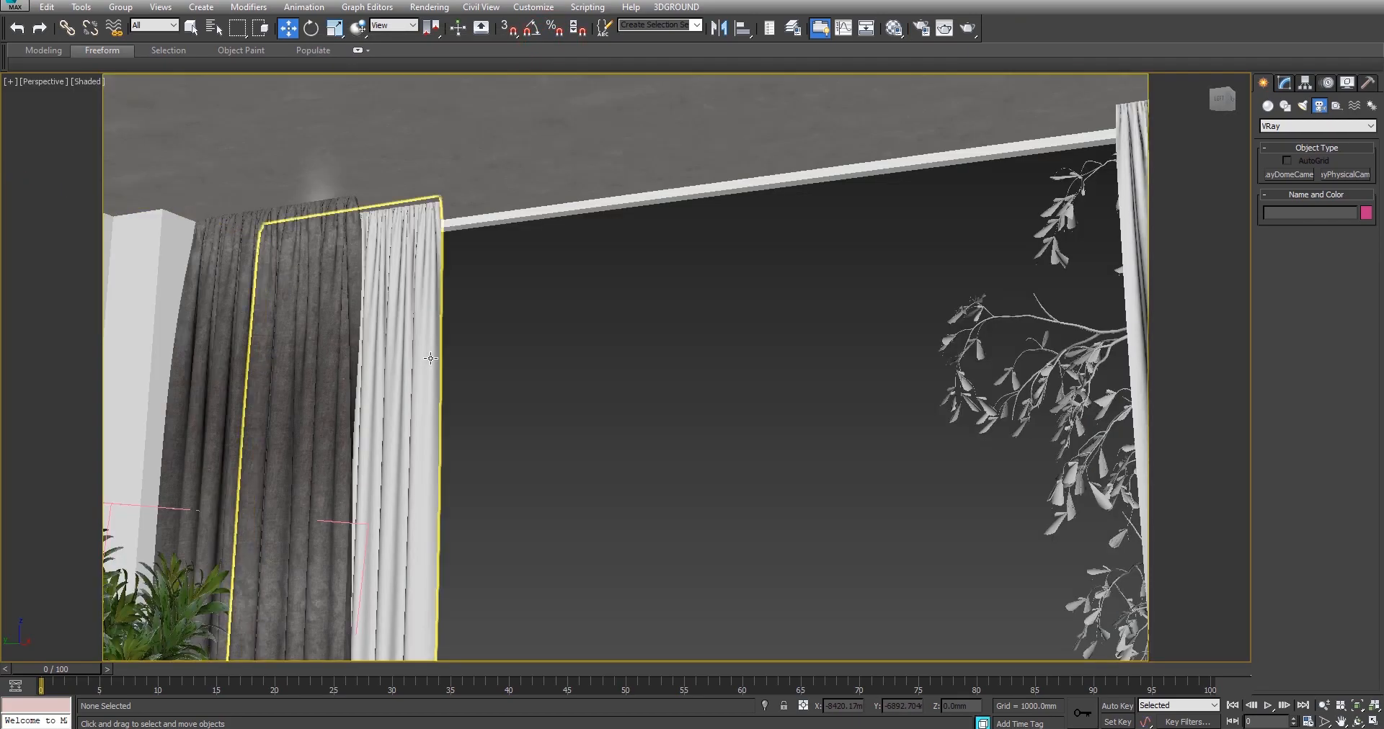
pyautogui.keyDown('alt'); pyautogui.moveTo(852, 239); pyautogui.dragTo(893, 235, button='middle'); pyautogui.keyUp('alt')
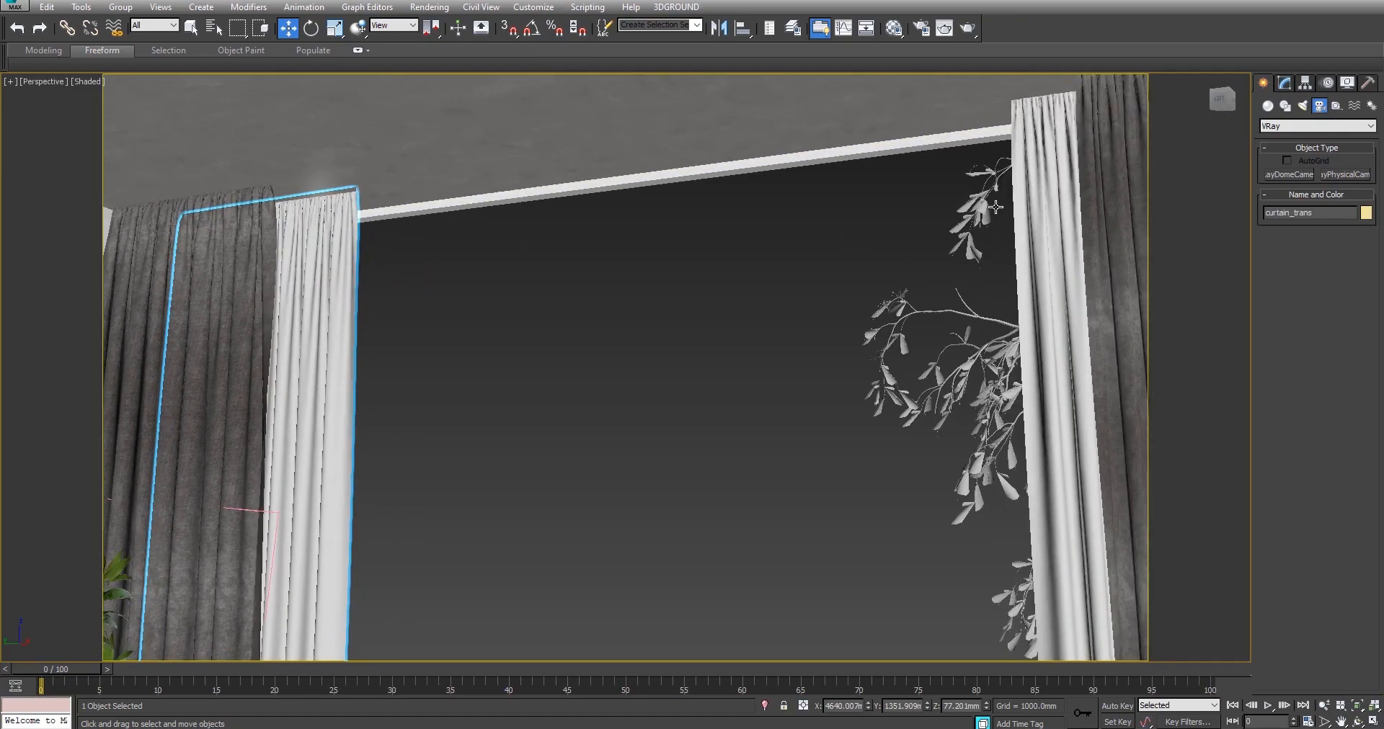
# Copy the other sheer curtain's name and exclude both curtain_trans objects from the V-Ray override material.
pyautogui.click(1060, 167)
pyautogui.click(1283, 82)
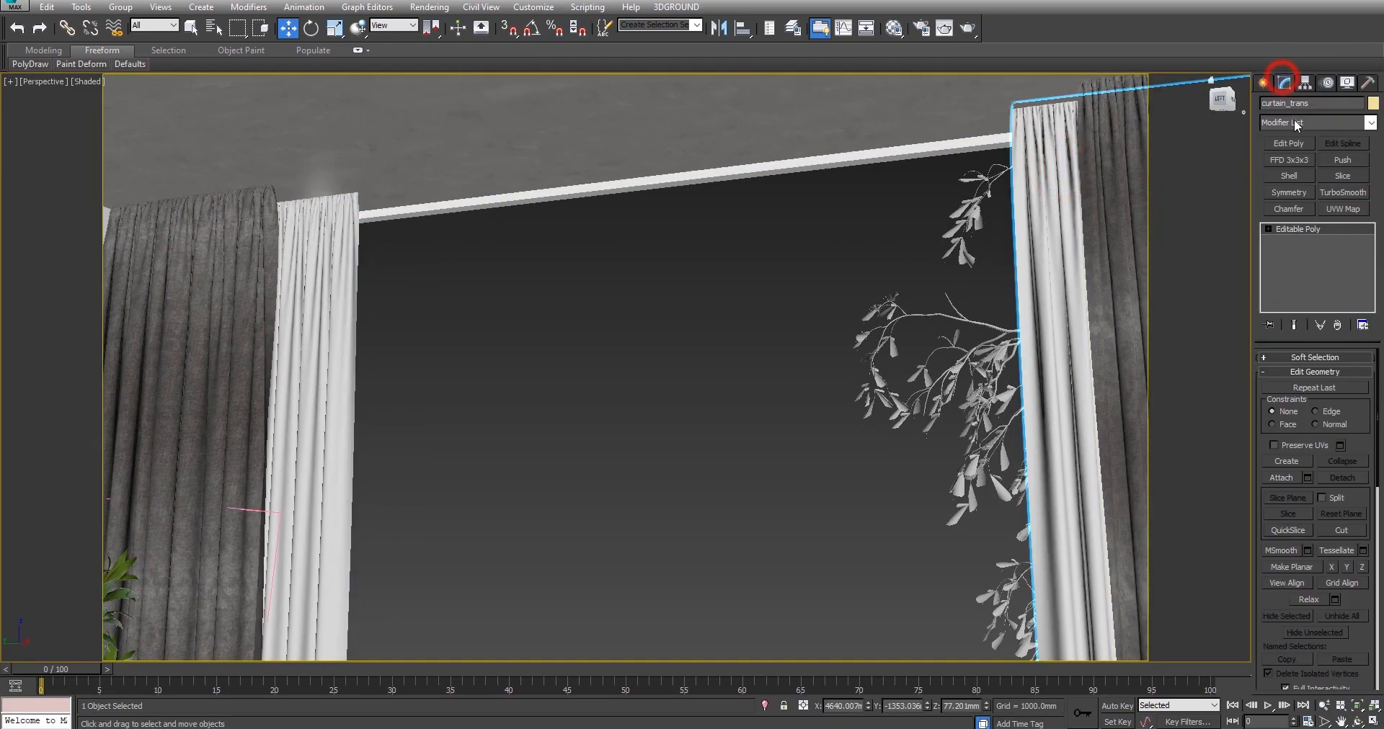
pyautogui.click(1318, 104)
pyautogui.hotkey('ctrl', 'c')
pyautogui.click(921, 28)
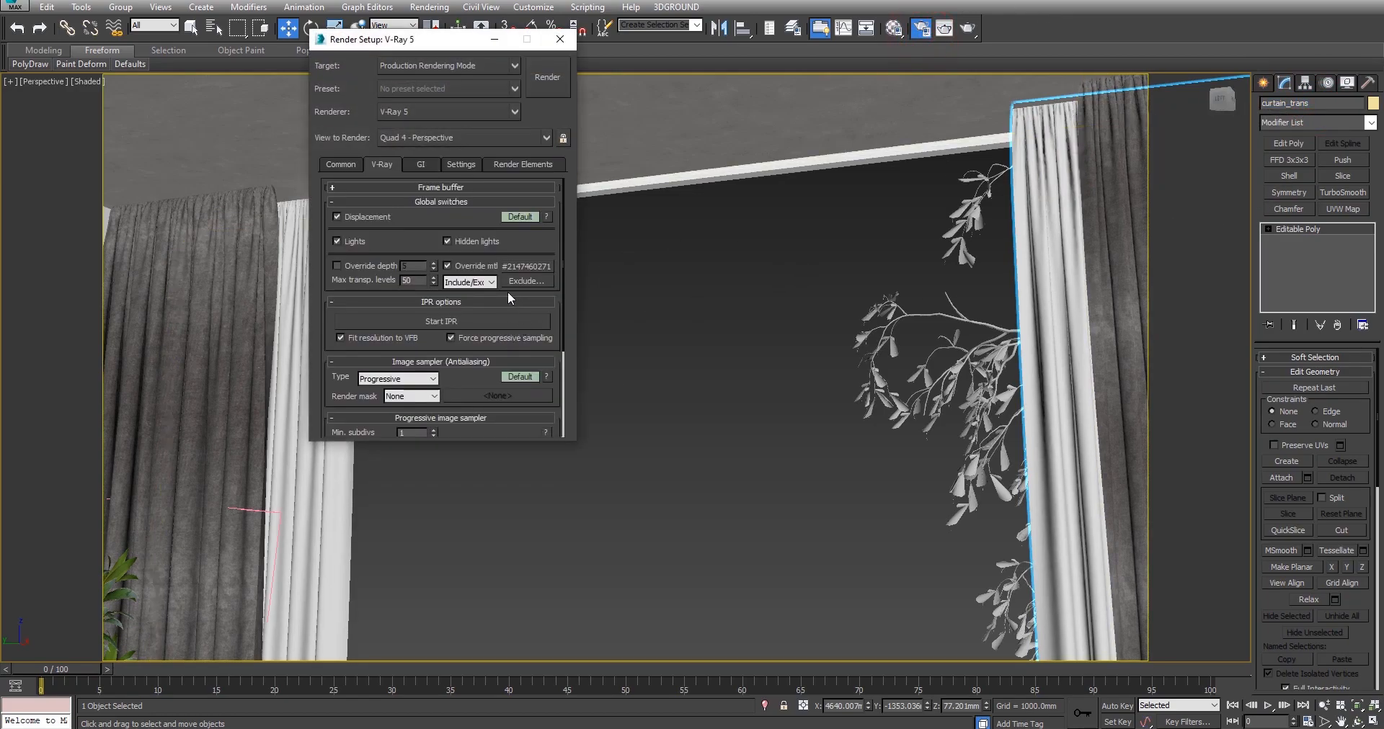
pyautogui.click(525, 281)
pyautogui.hotkey('ctrl', 'v')
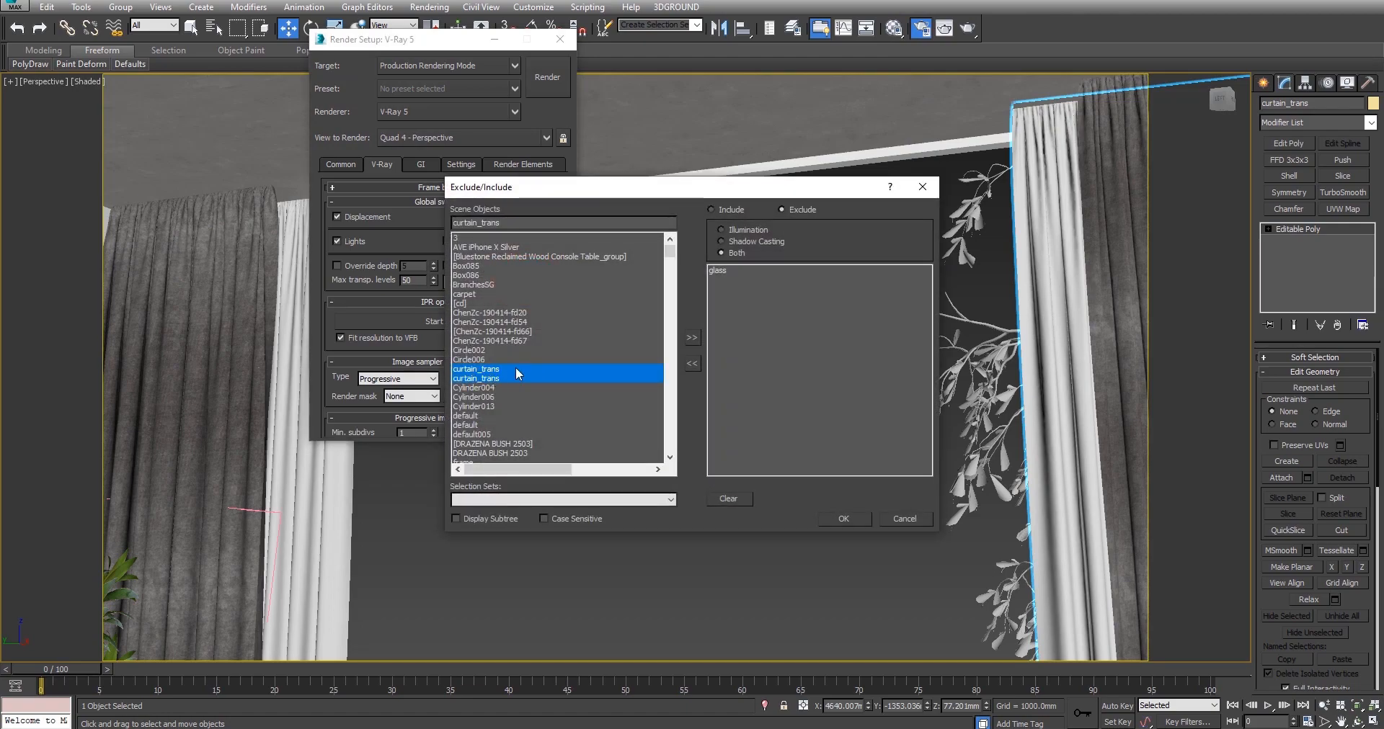
pyautogui.click(696, 336)
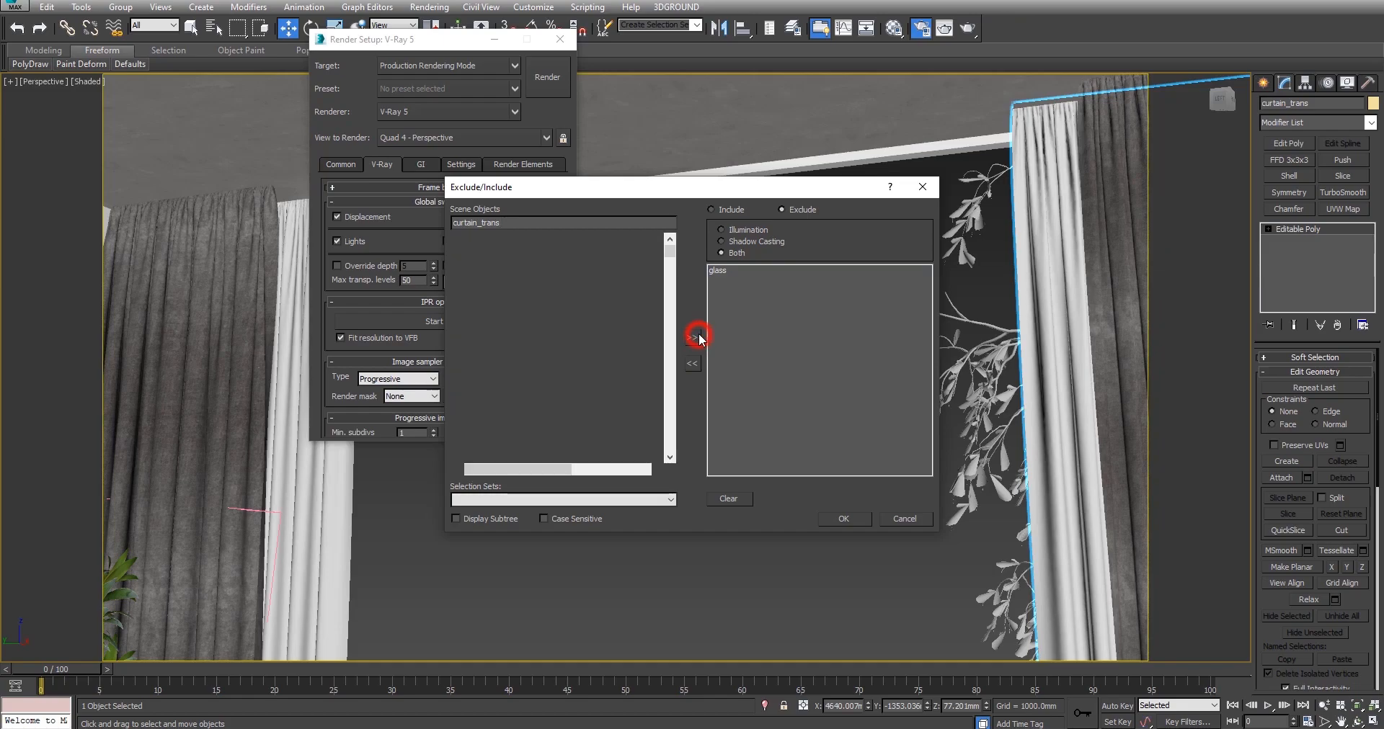
pyautogui.click(843, 519)
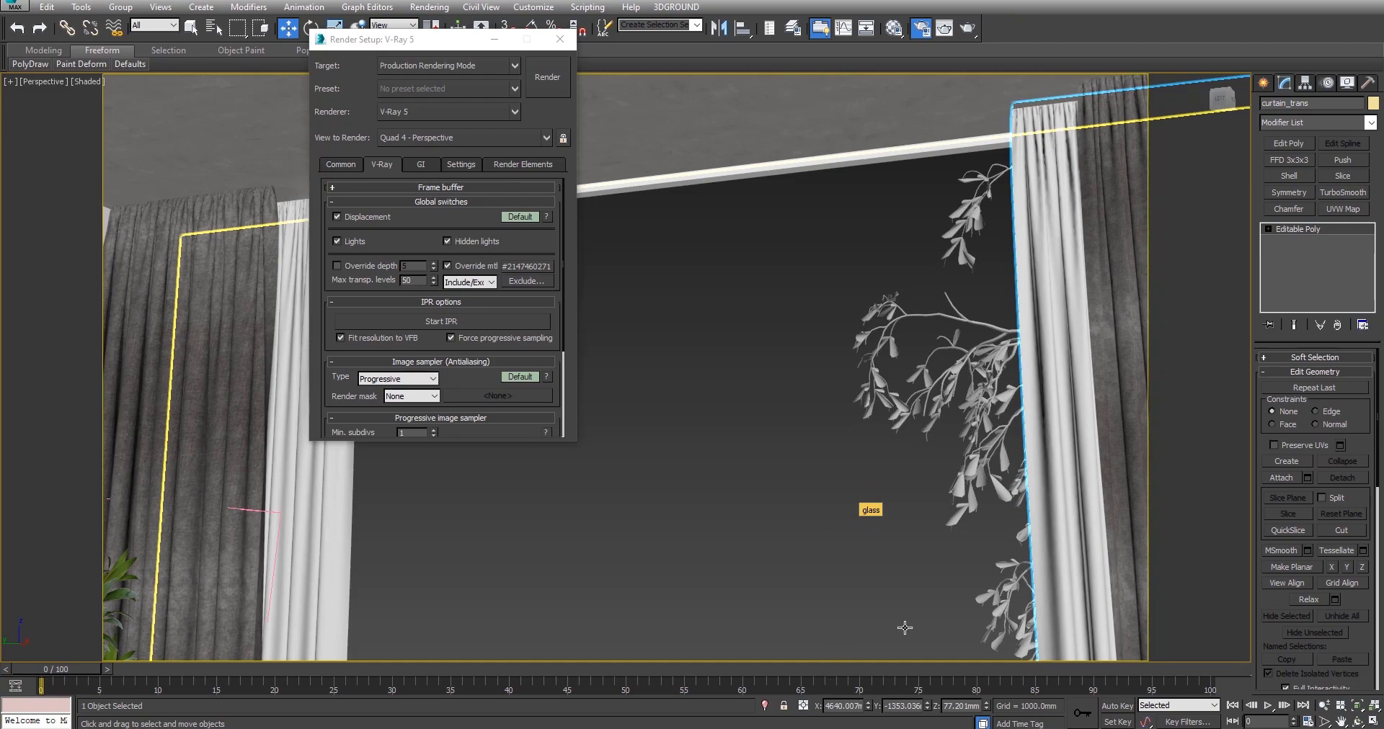
# Name the beige VRayMtl in the second sample slot curtian.
pyautogui.click(896, 28)
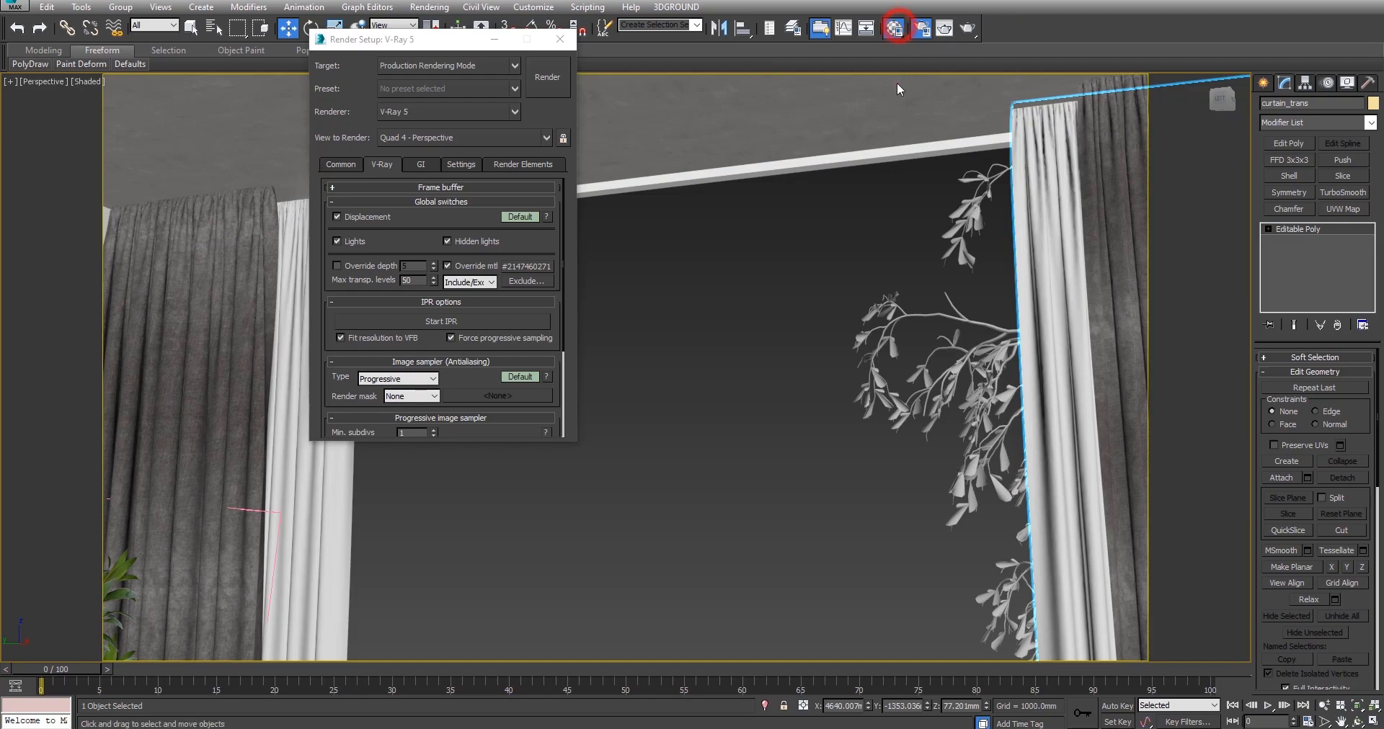
pyautogui.moveTo(973, 30); pyautogui.dragTo(628, 20)
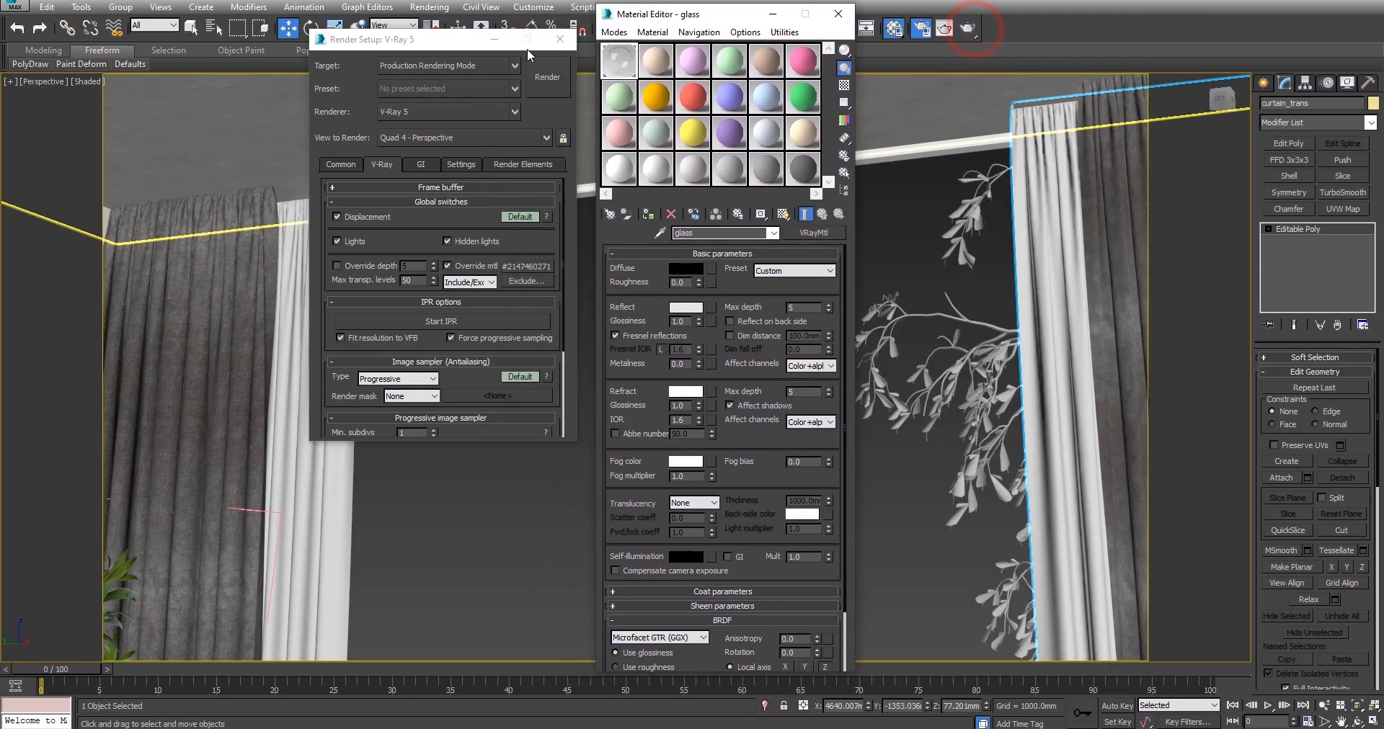
pyautogui.click(561, 39)
pyautogui.click(659, 61)
pyautogui.click(718, 233)
pyautogui.write('curian')
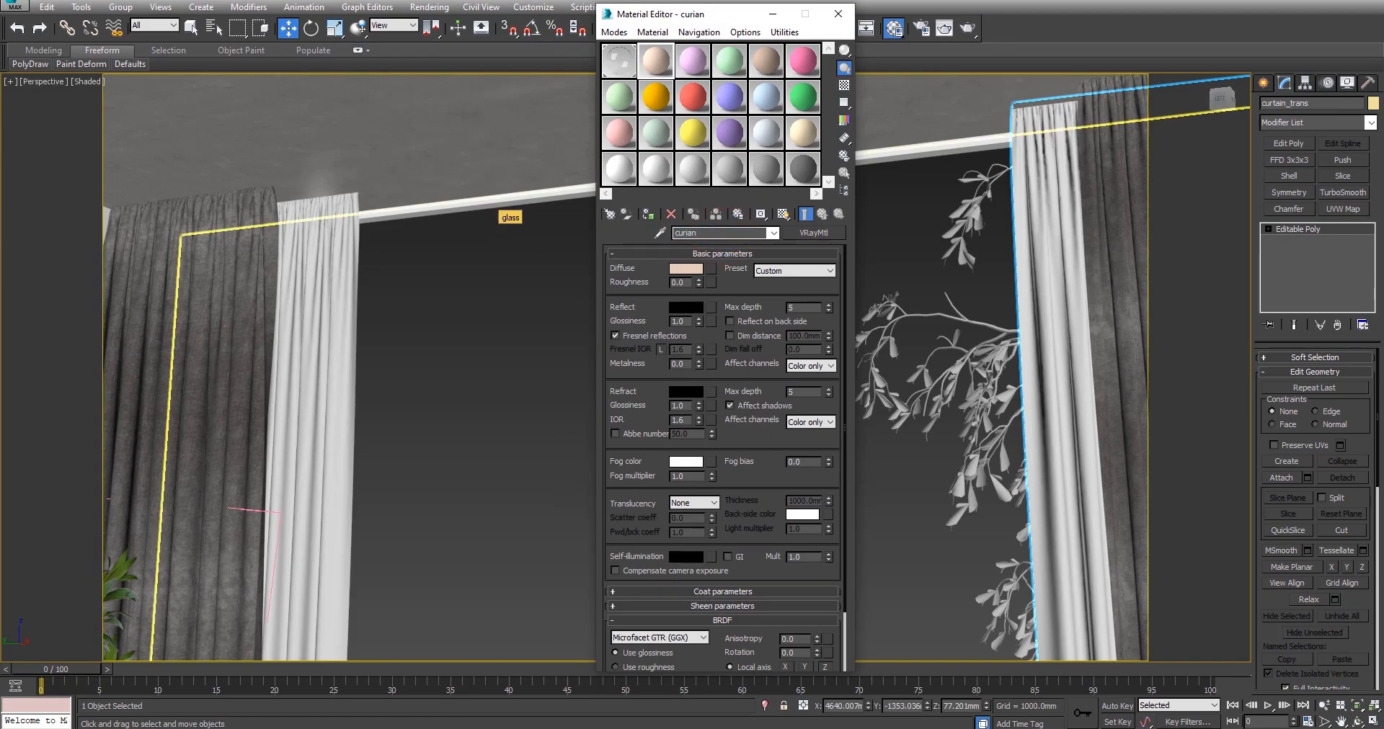
pyautogui.click(677, 232)
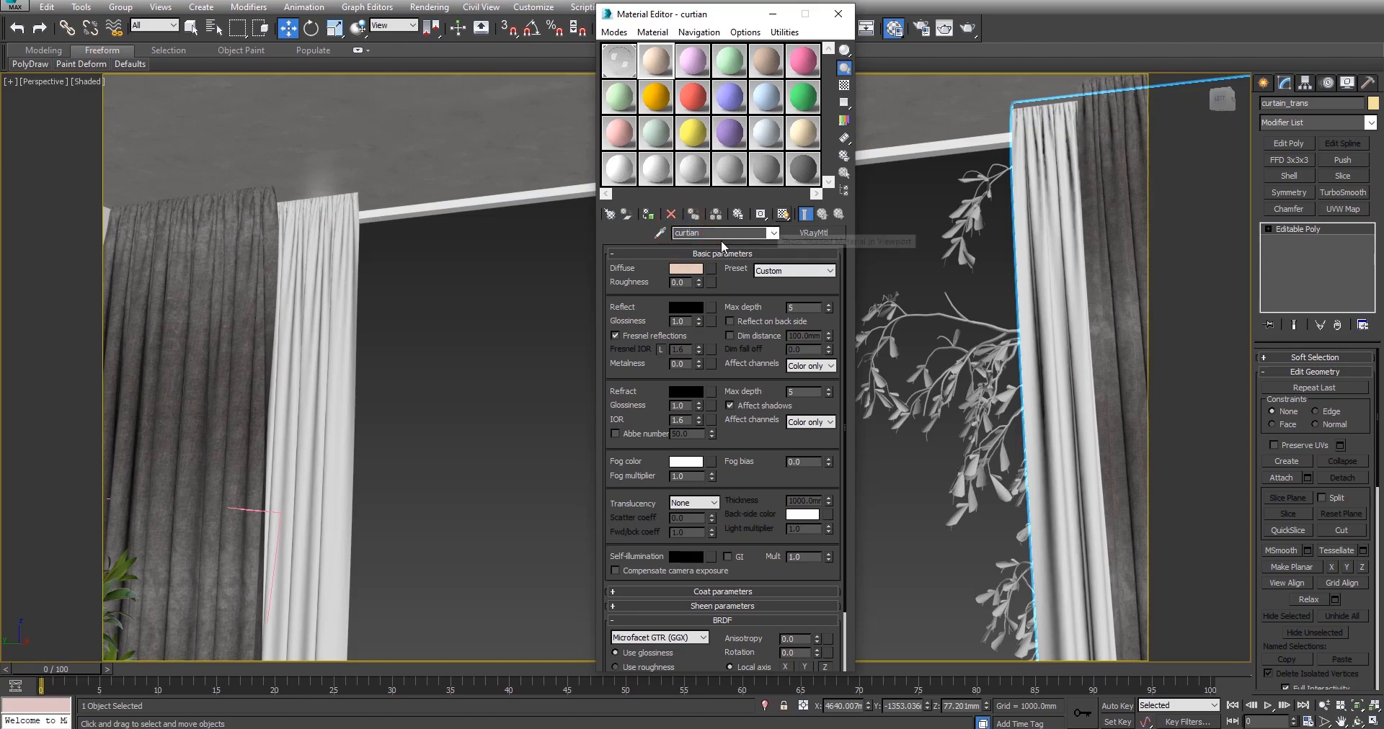
# Assign the curtian material to both sheer curtains and isolate the two objects.
pyautogui.moveTo(664, 64); pyautogui.dragTo(1042, 187)
pyautogui.keyDown('ctrl'); pyautogui.click(288, 305); pyautogui.keyUp('ctrl')
pyautogui.hotkey('alt', 'q')
pyautogui.moveTo(634, 21); pyautogui.dragTo(167, 72)
pyautogui.moveTo(181, 122); pyautogui.dragTo(503, 312)
pyautogui.click(670, 387)
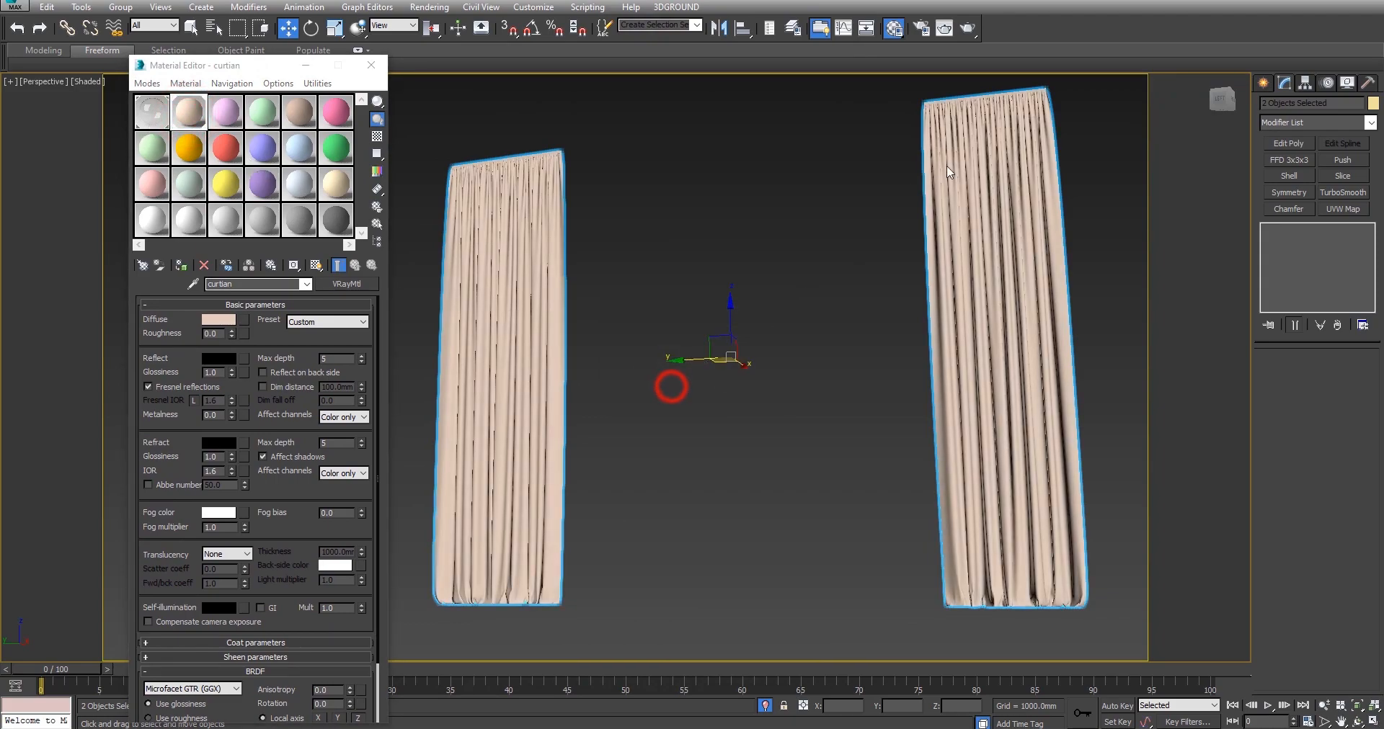
pyautogui.click(976, 151)
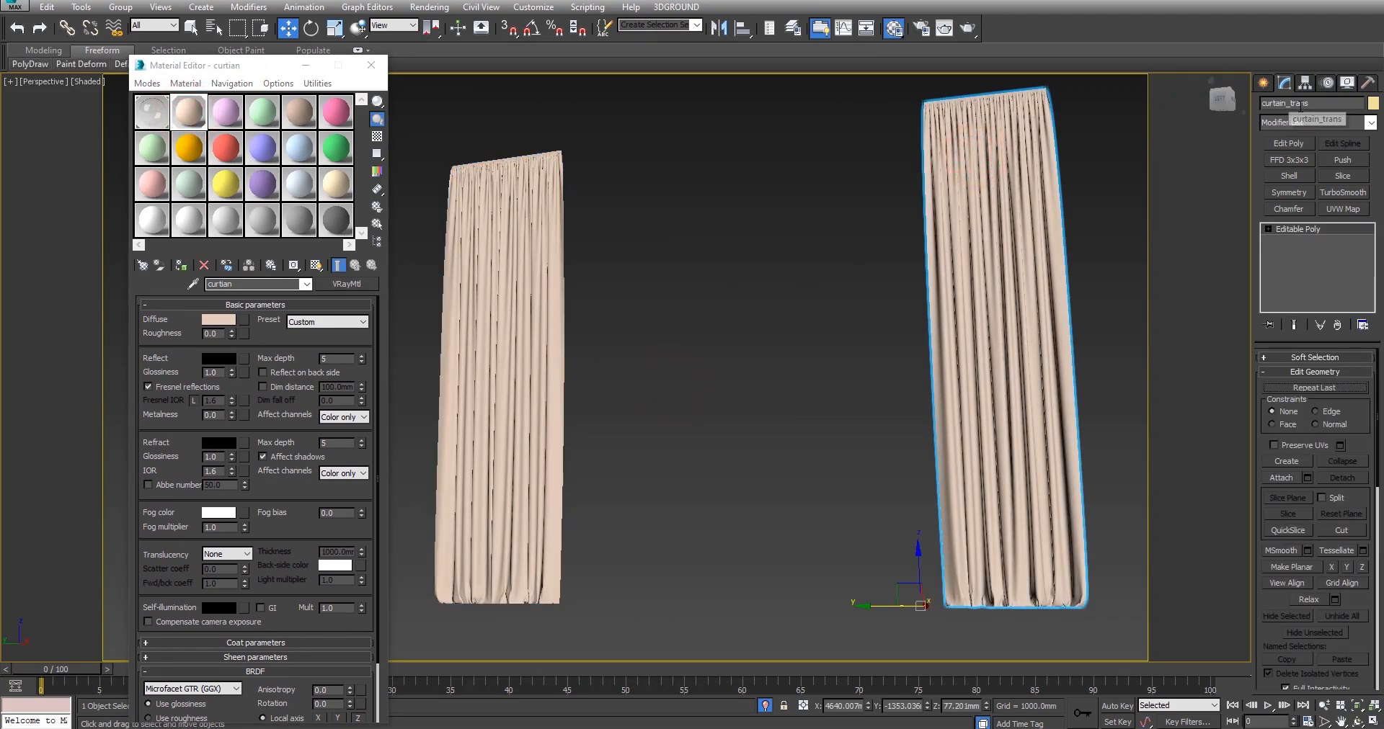
pyautogui.moveTo(257, 65)
pyautogui.mouseDown()
pyautogui.moveTo(399, 63)
pyautogui.moveTo(268, 77)
pyautogui.mouseUp()
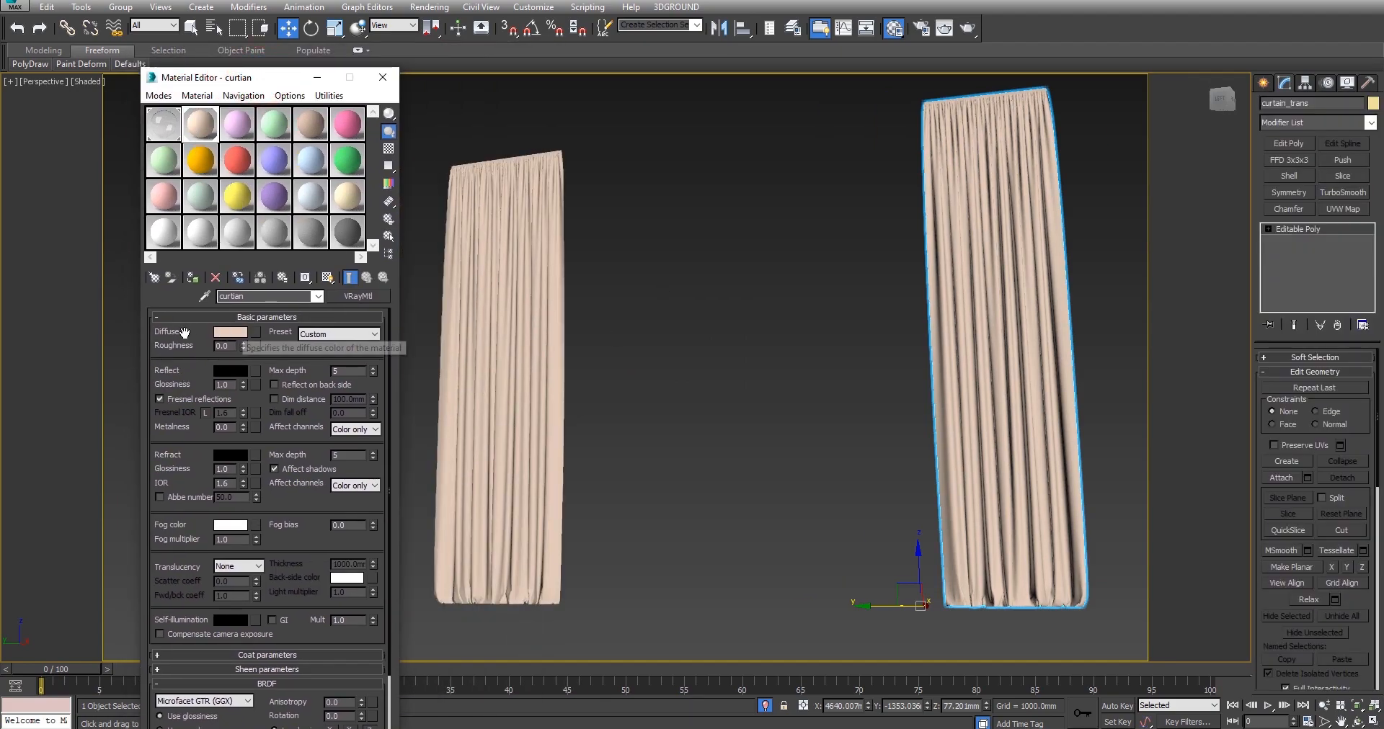
# Add a Falloff map to the curtian material's diffuse slot and set its front color to near-white, value 243.
pyautogui.click(257, 332)
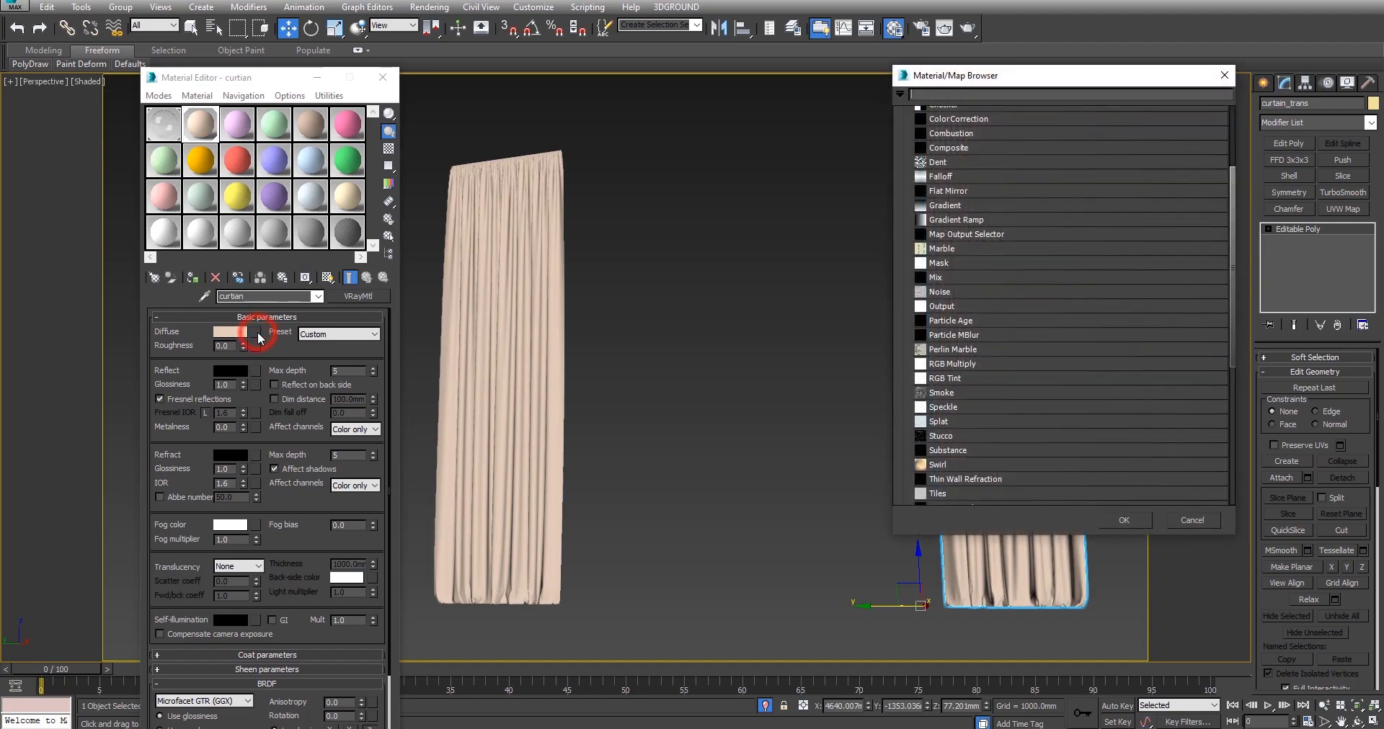
pyautogui.click(966, 279)
pyautogui.click(940, 246)
pyautogui.click(1124, 518)
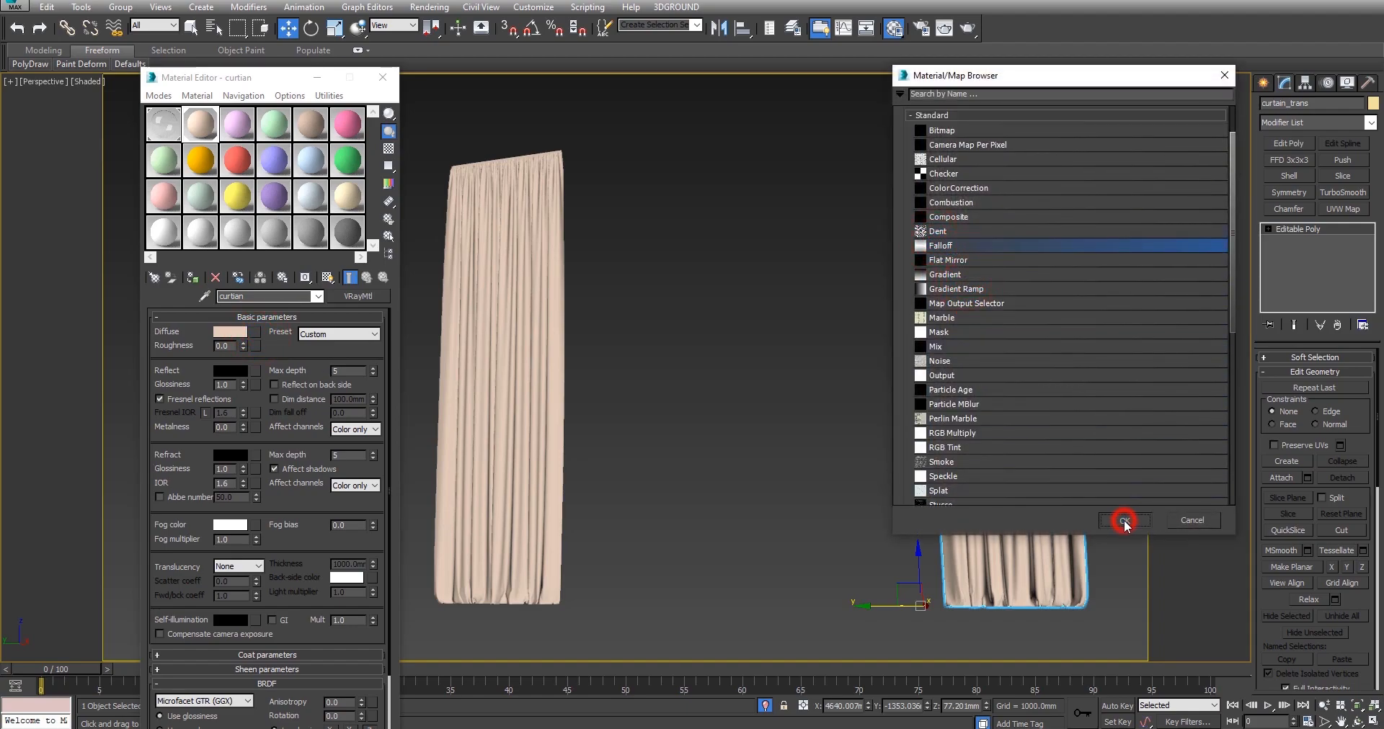
pyautogui.click(173, 348)
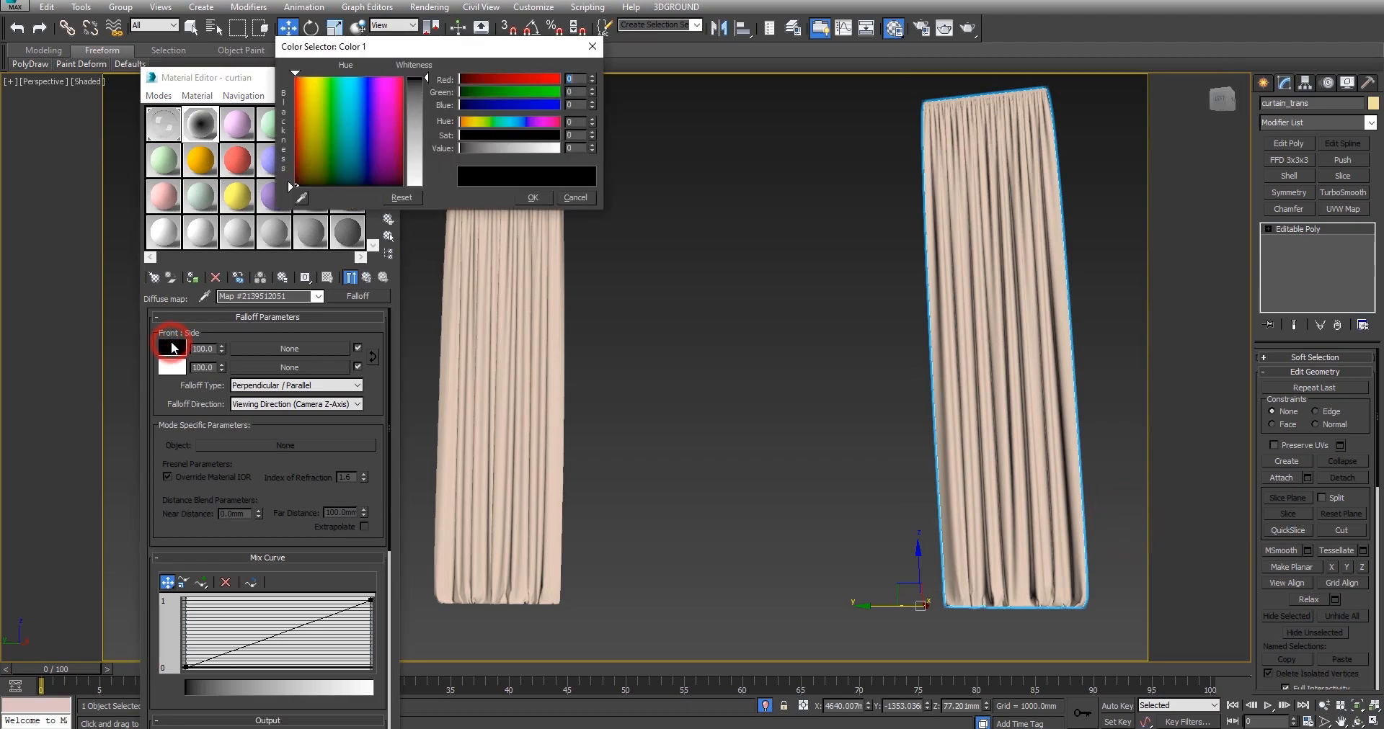
pyautogui.click(414, 181)
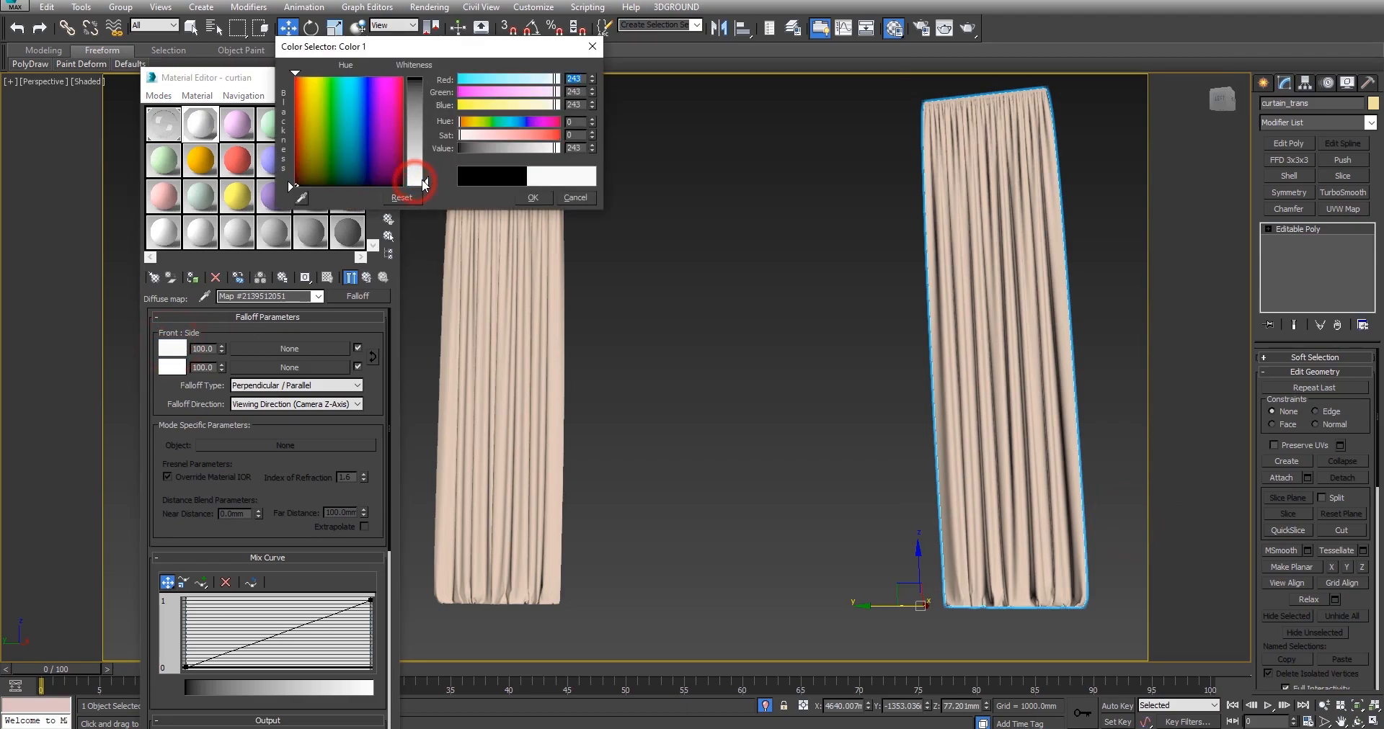
pyautogui.click(532, 197)
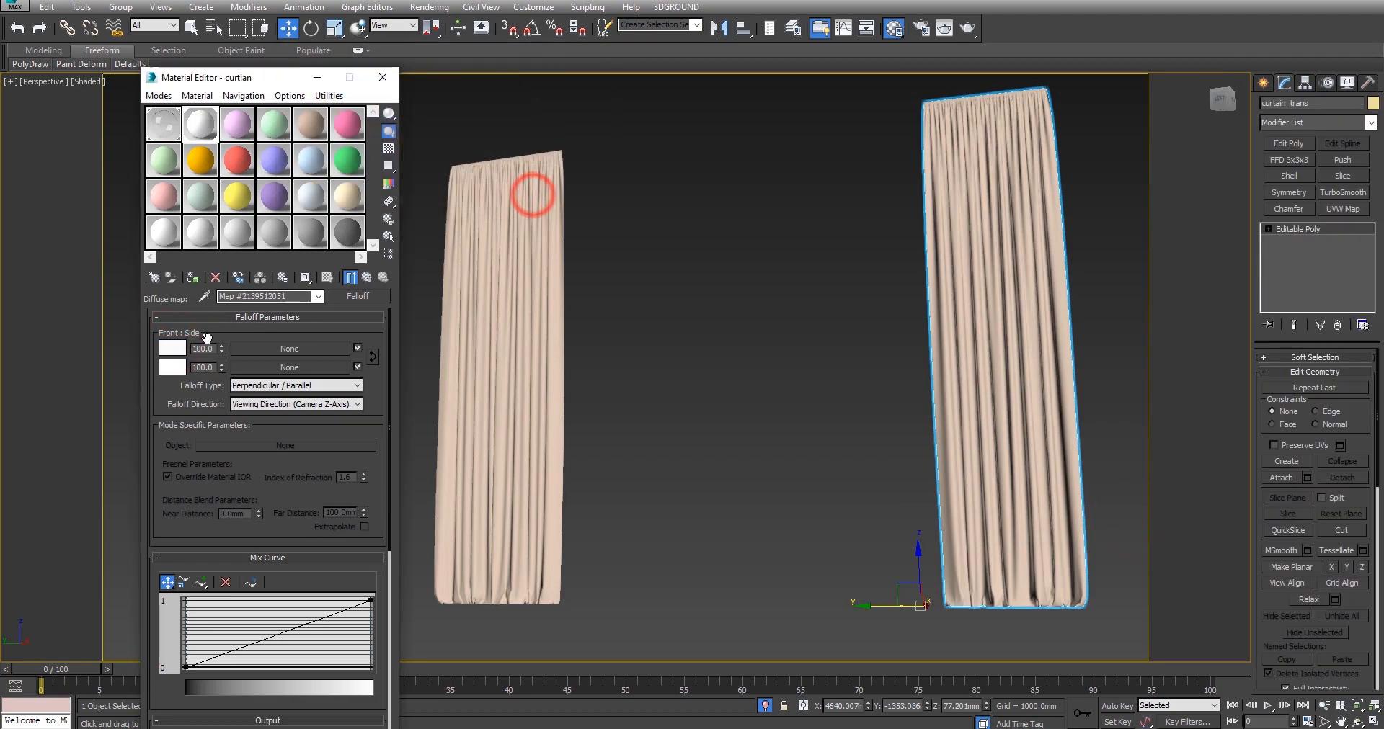
# Set the diffuse falloff's side color to white, value 255, and its front color to light grey, value 205.
pyautogui.click(173, 366)
pyautogui.click(418, 182)
pyautogui.moveTo(421, 184); pyautogui.dragTo(421, 176)
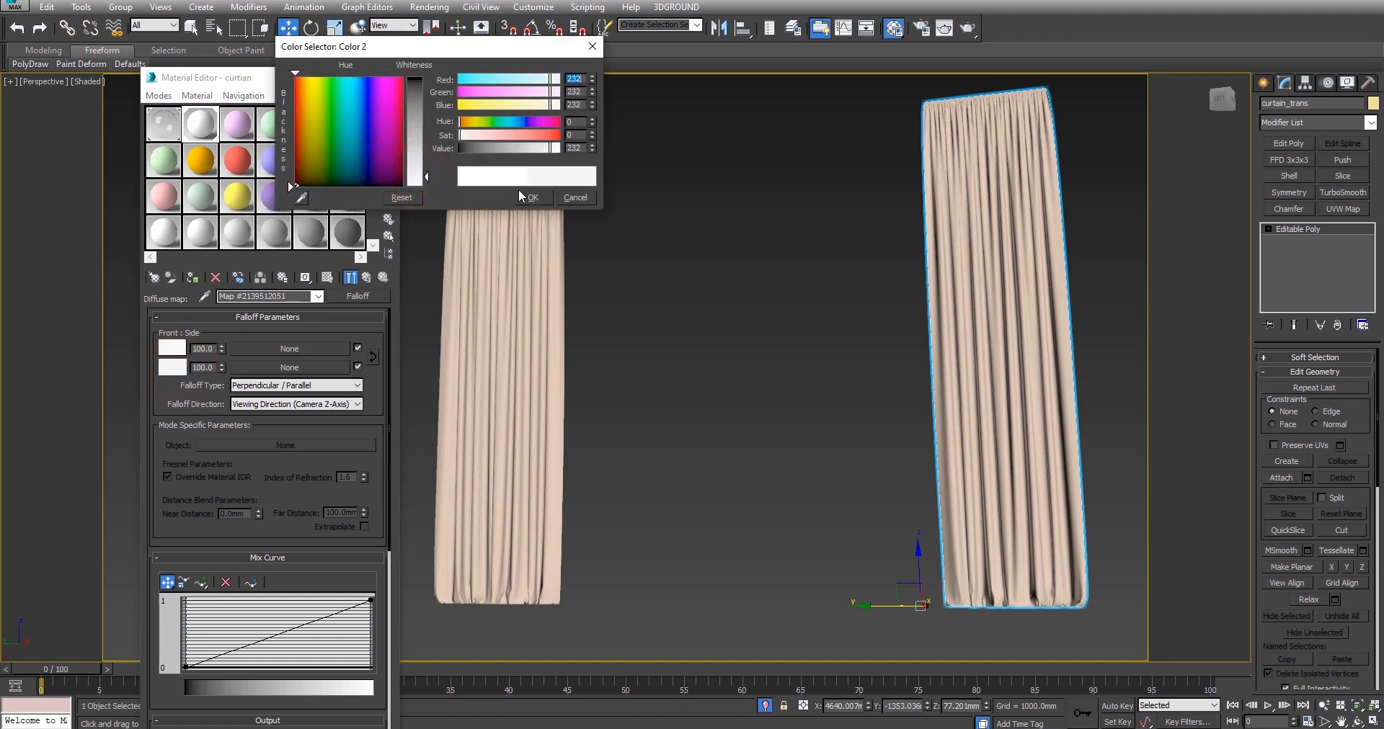
pyautogui.click(423, 180)
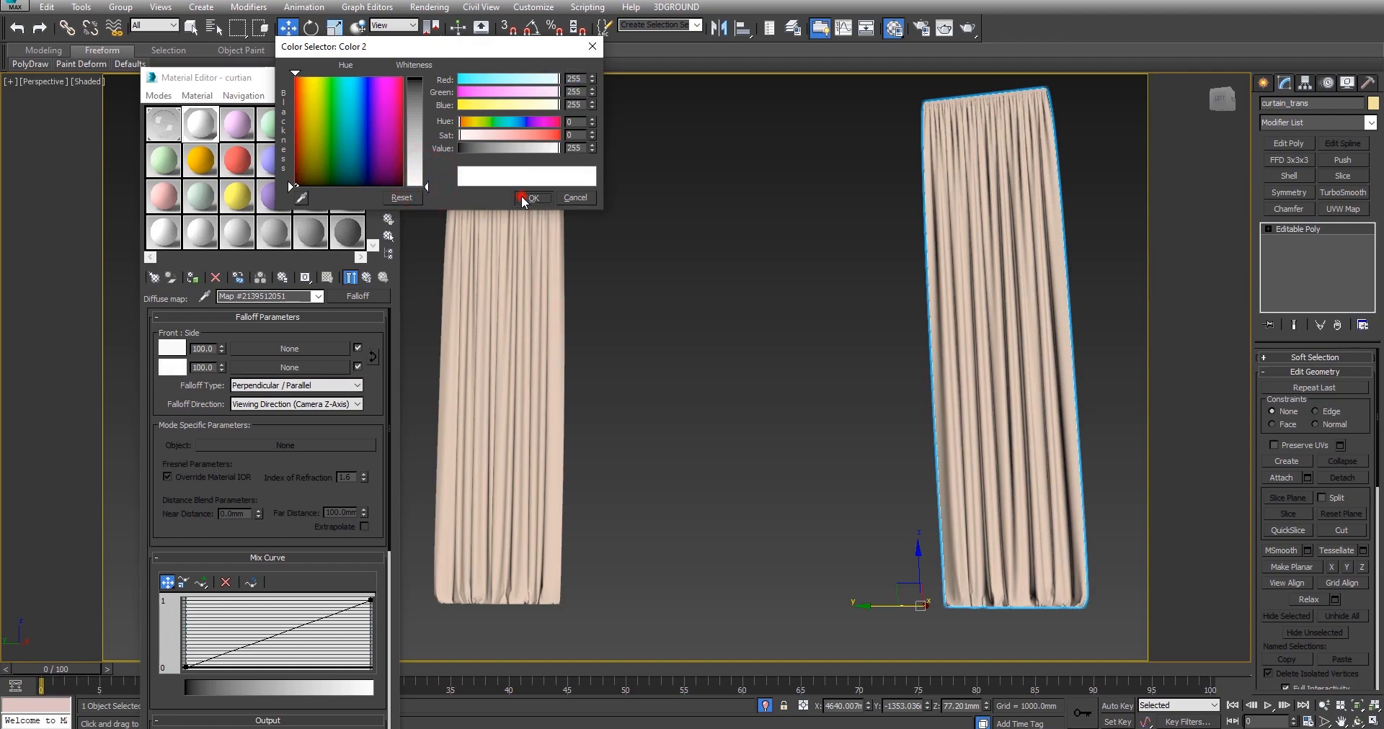
pyautogui.click(522, 197)
pyautogui.click(171, 366)
pyautogui.click(413, 176)
pyautogui.moveTo(419, 173); pyautogui.dragTo(420, 165)
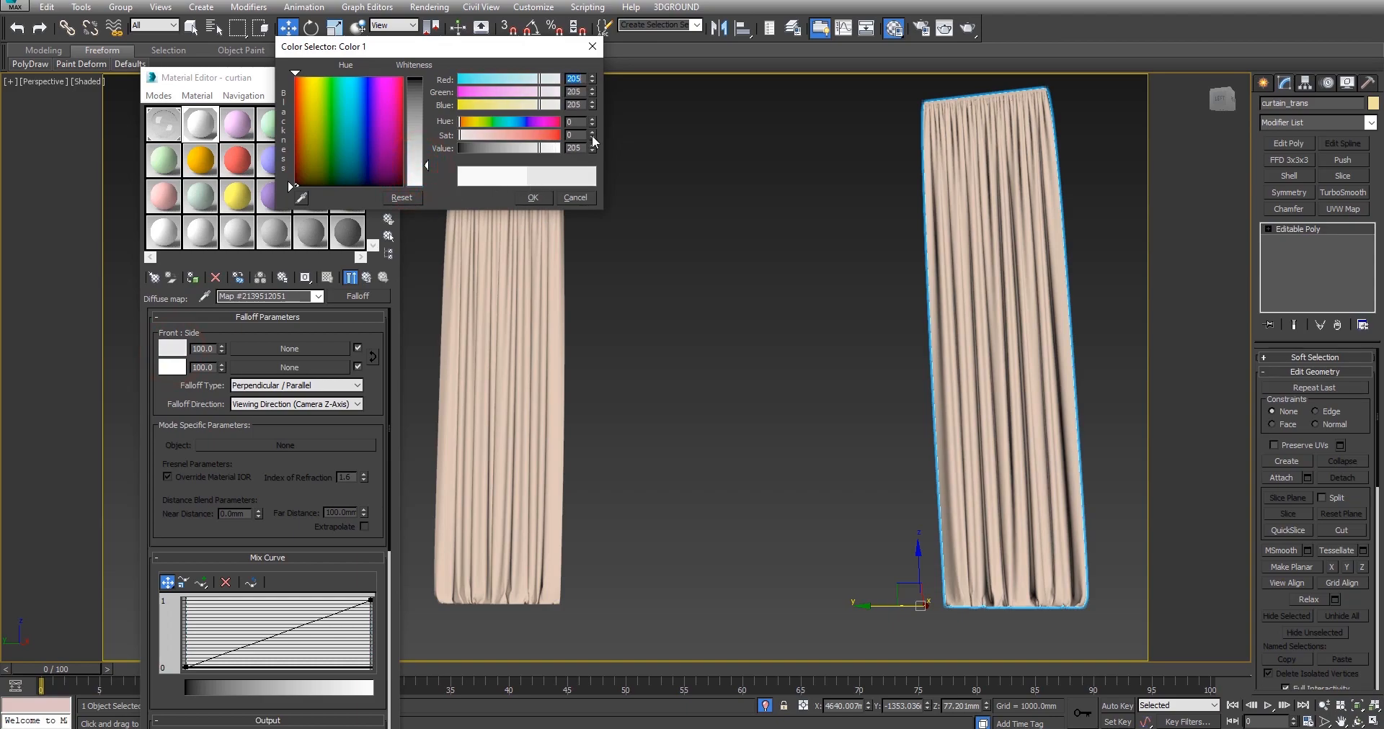
pyautogui.click(530, 196)
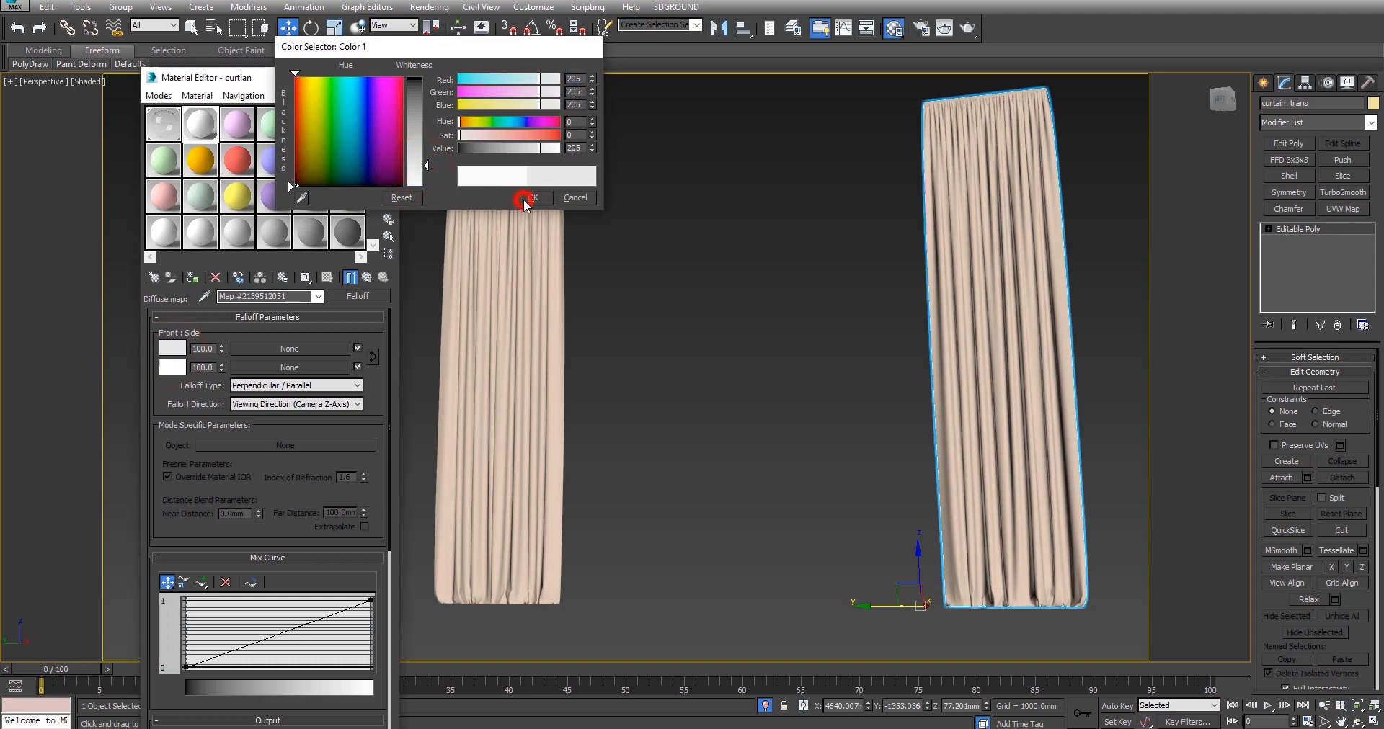
# Make the diffuse falloff mix curve's end point Bezier-Corner, bow the curve upward, and return to the curtian material's parameters.
pyautogui.moveTo(269, 84); pyautogui.dragTo(408, 60)
pyautogui.moveTo(414, 519); pyautogui.dragTo(411, 420)
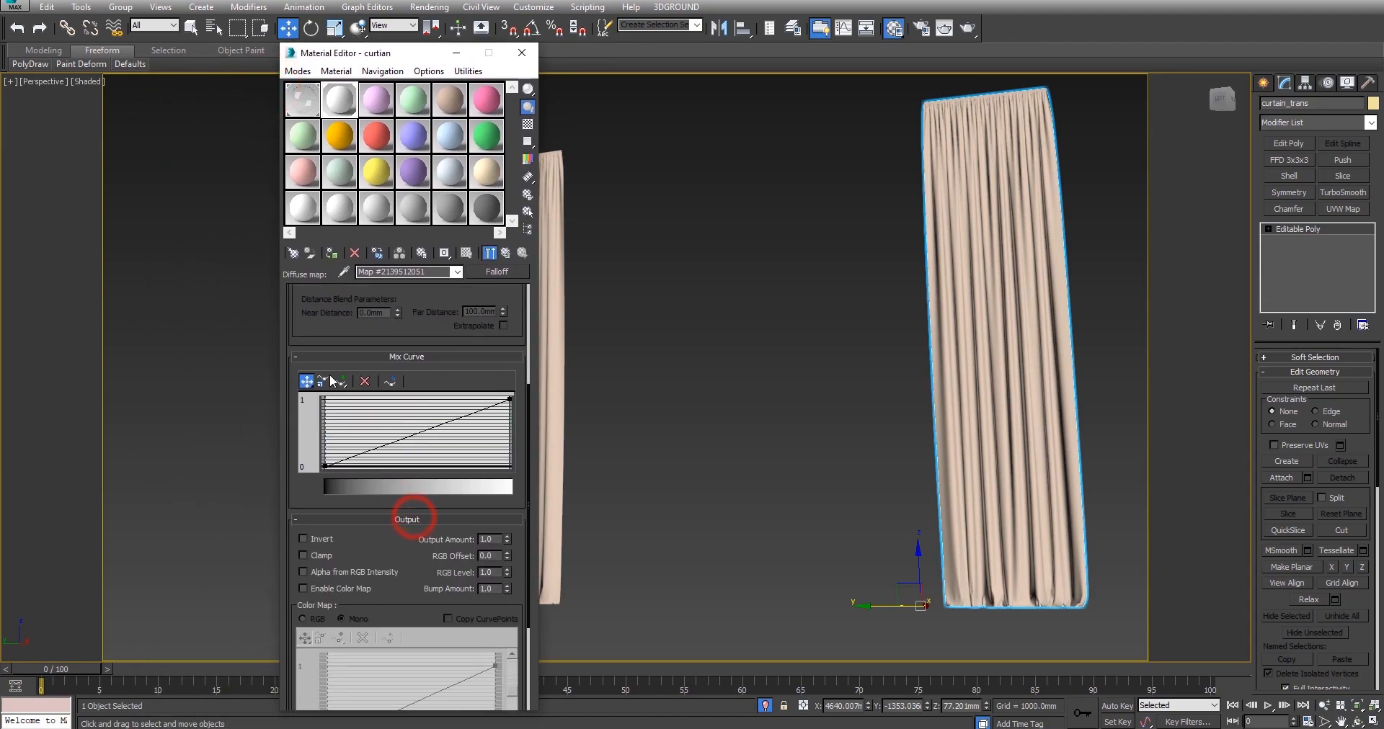
pyautogui.rightClick(511, 401)
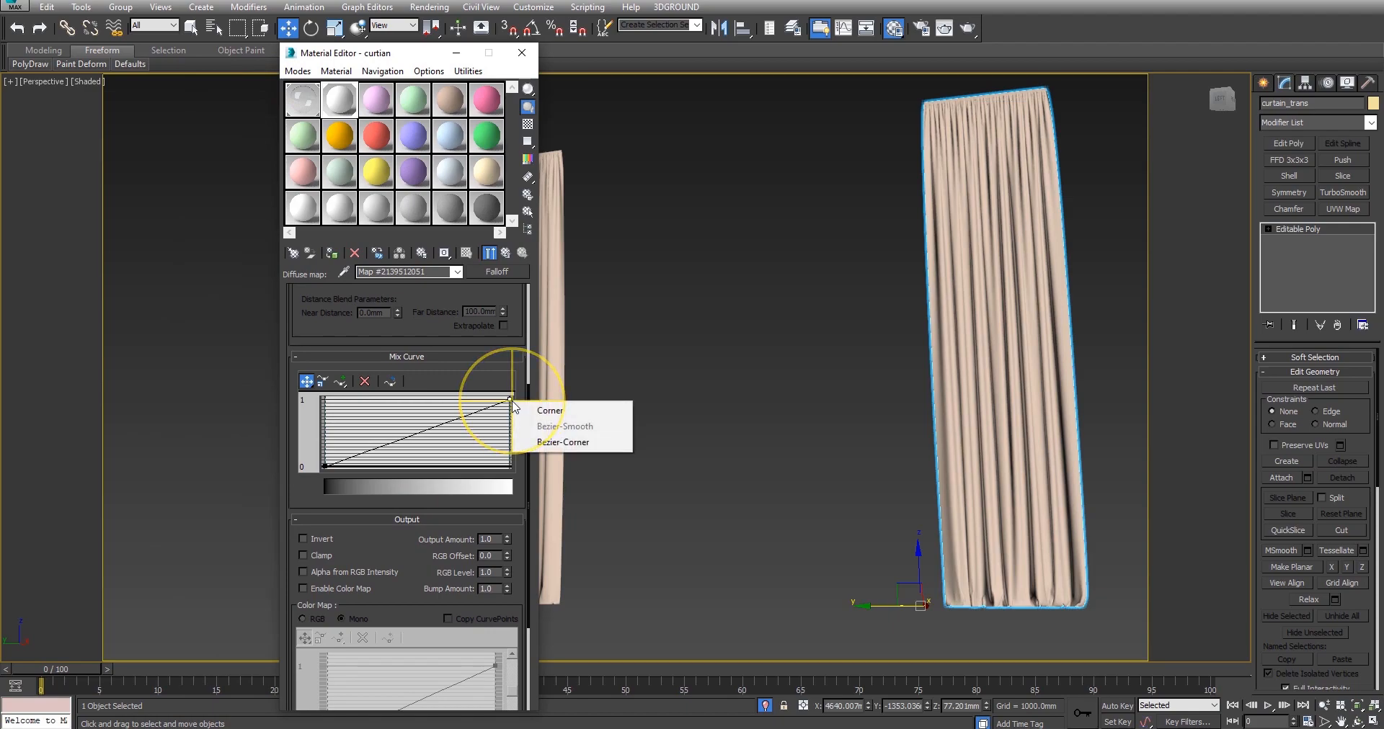
pyautogui.click(562, 442)
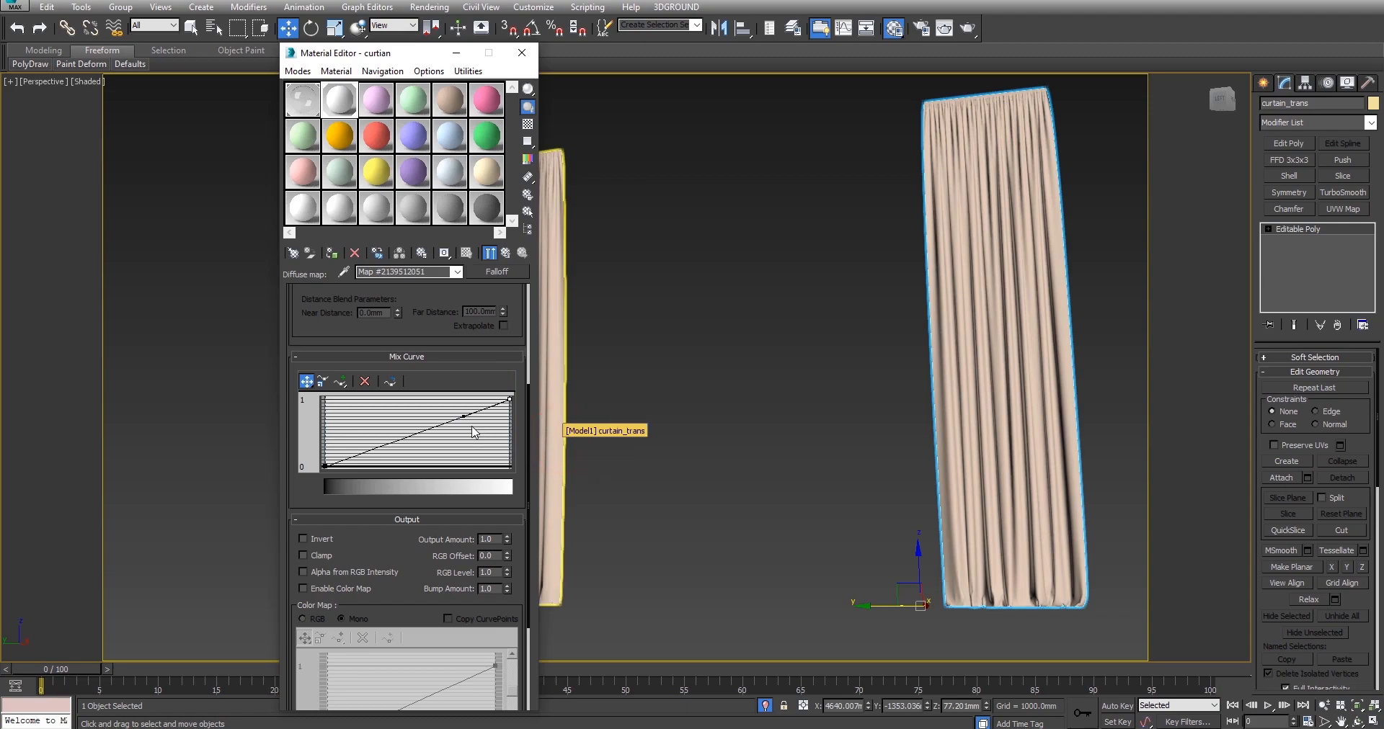
pyautogui.moveTo(462, 416); pyautogui.dragTo(335, 413)
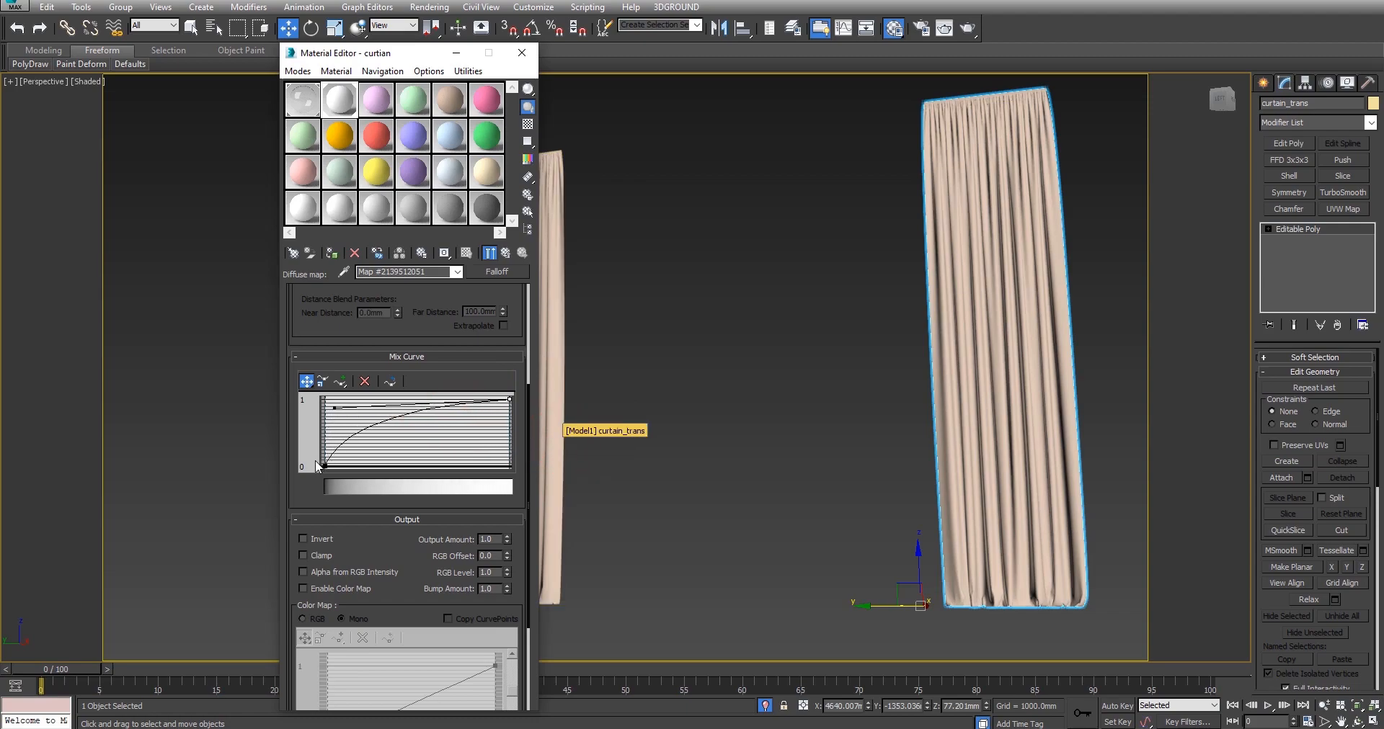
pyautogui.click(508, 252)
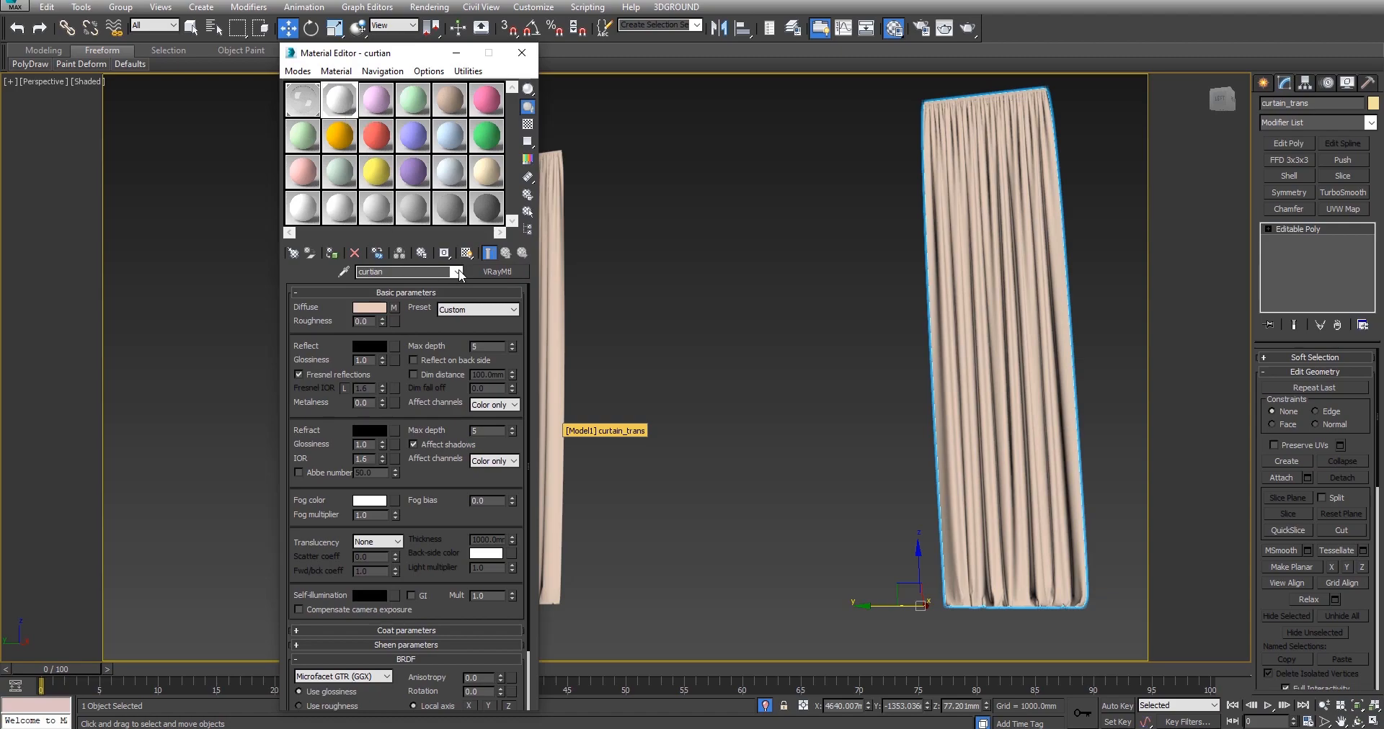
# Add a Falloff map to the curtian material's refraction slot and swap its front and side colors.
pyautogui.moveTo(415, 342); pyautogui.dragTo(413, 308)
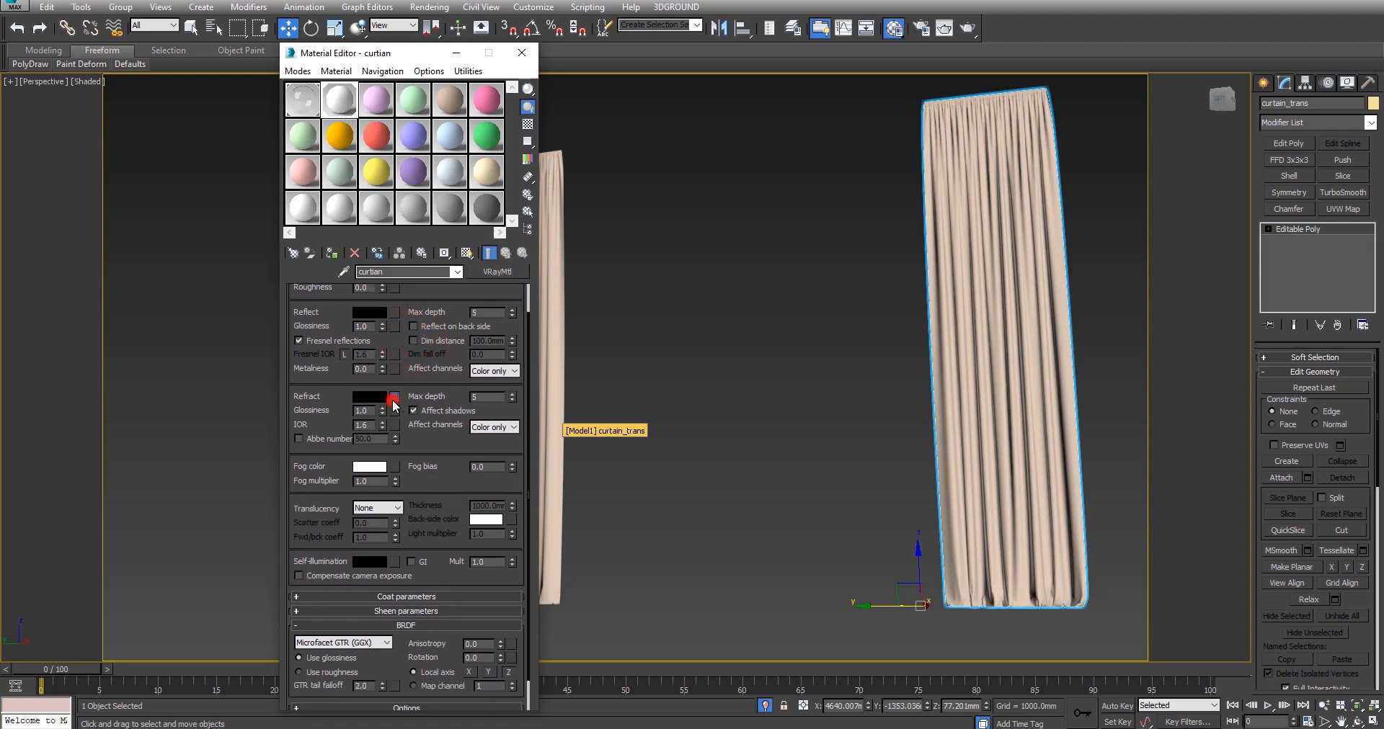
pyautogui.click(393, 397)
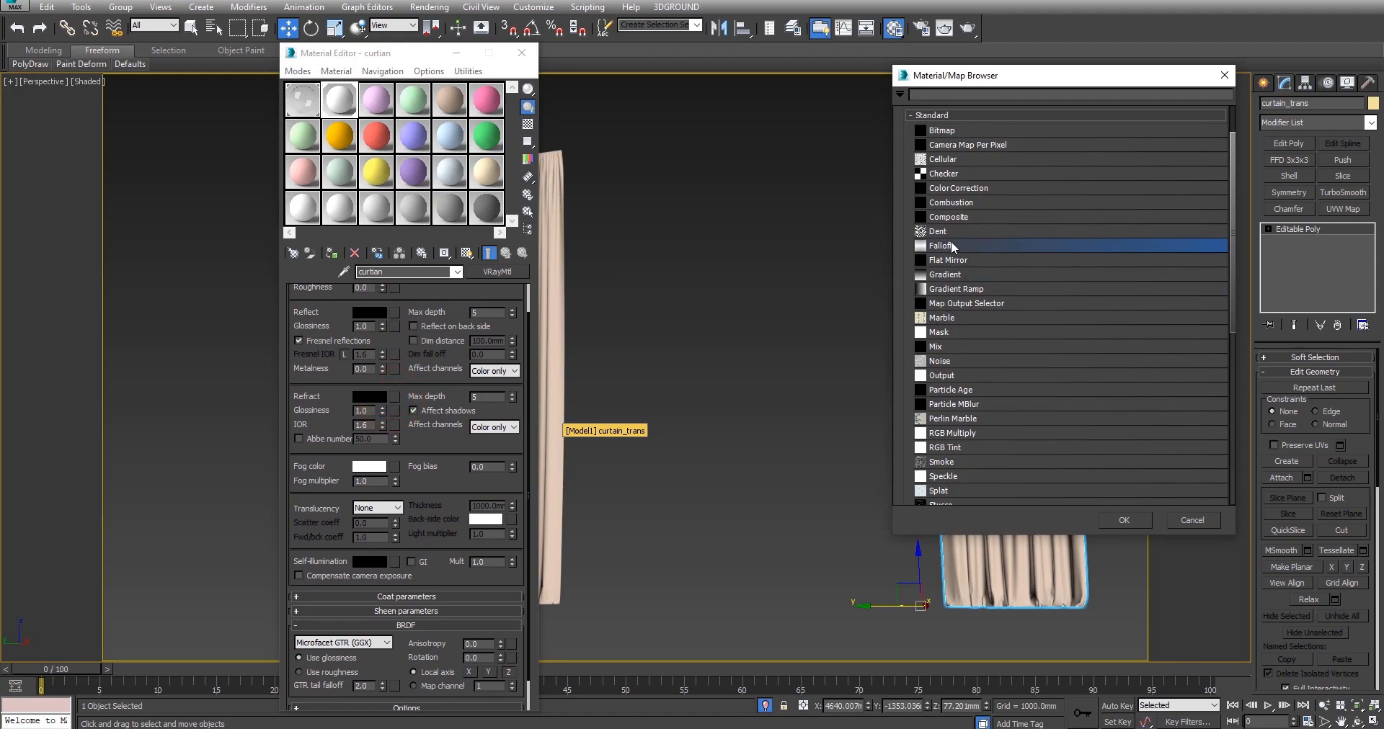
pyautogui.click(1122, 521)
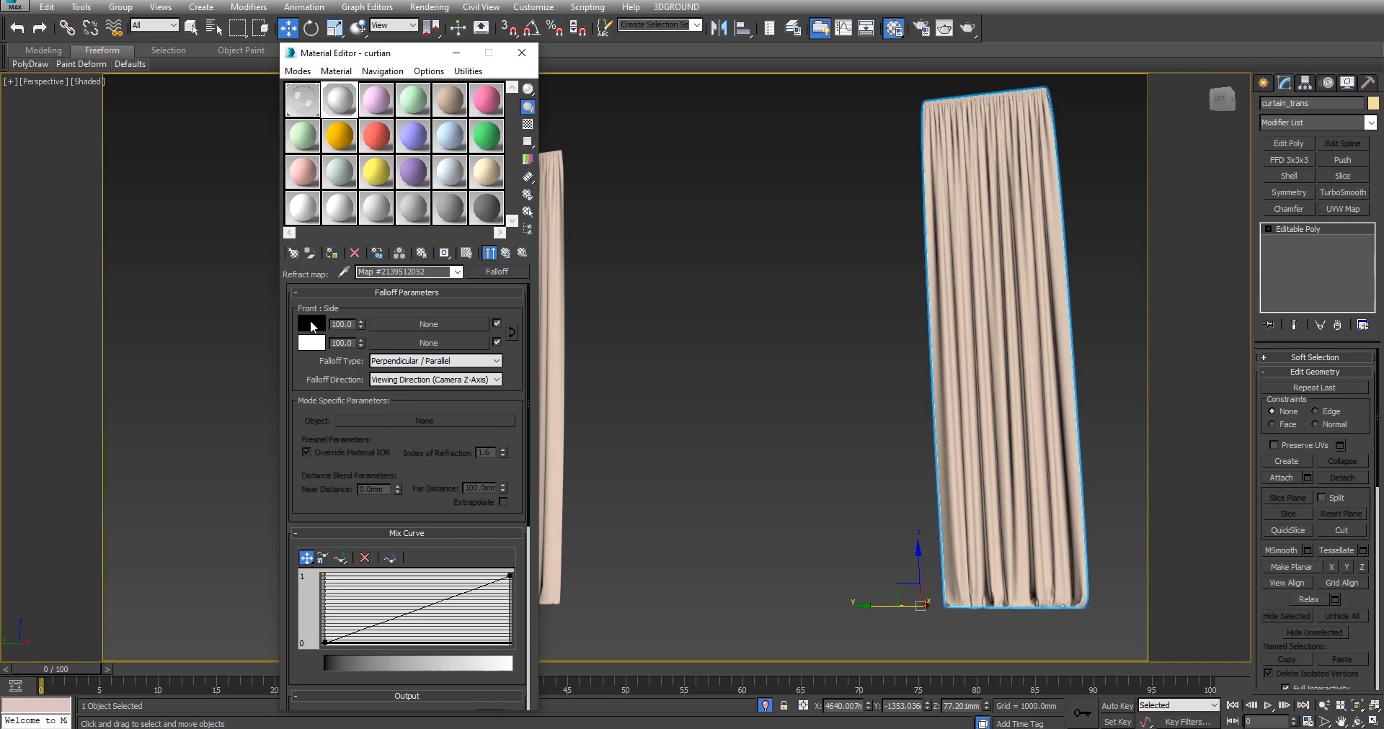
pyautogui.click(512, 332)
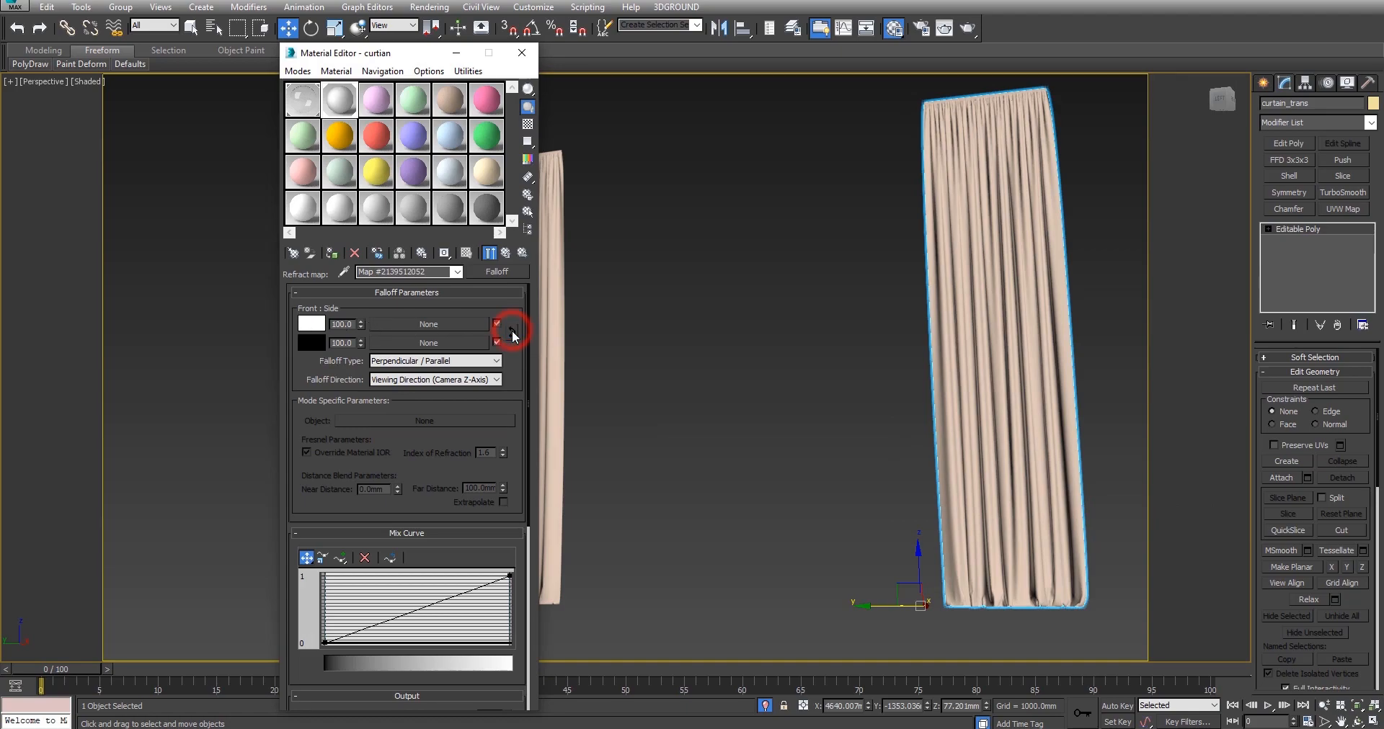
# Set the refraction falloff's front color to a darker grey and its side color to grey, value 106.
pyautogui.click(311, 324)
pyautogui.moveTo(421, 101)
pyautogui.mouseDown()
pyautogui.moveTo(415, 141)
pyautogui.moveTo(415, 122)
pyautogui.mouseUp()
pyautogui.click(535, 199)
pyautogui.click(317, 343)
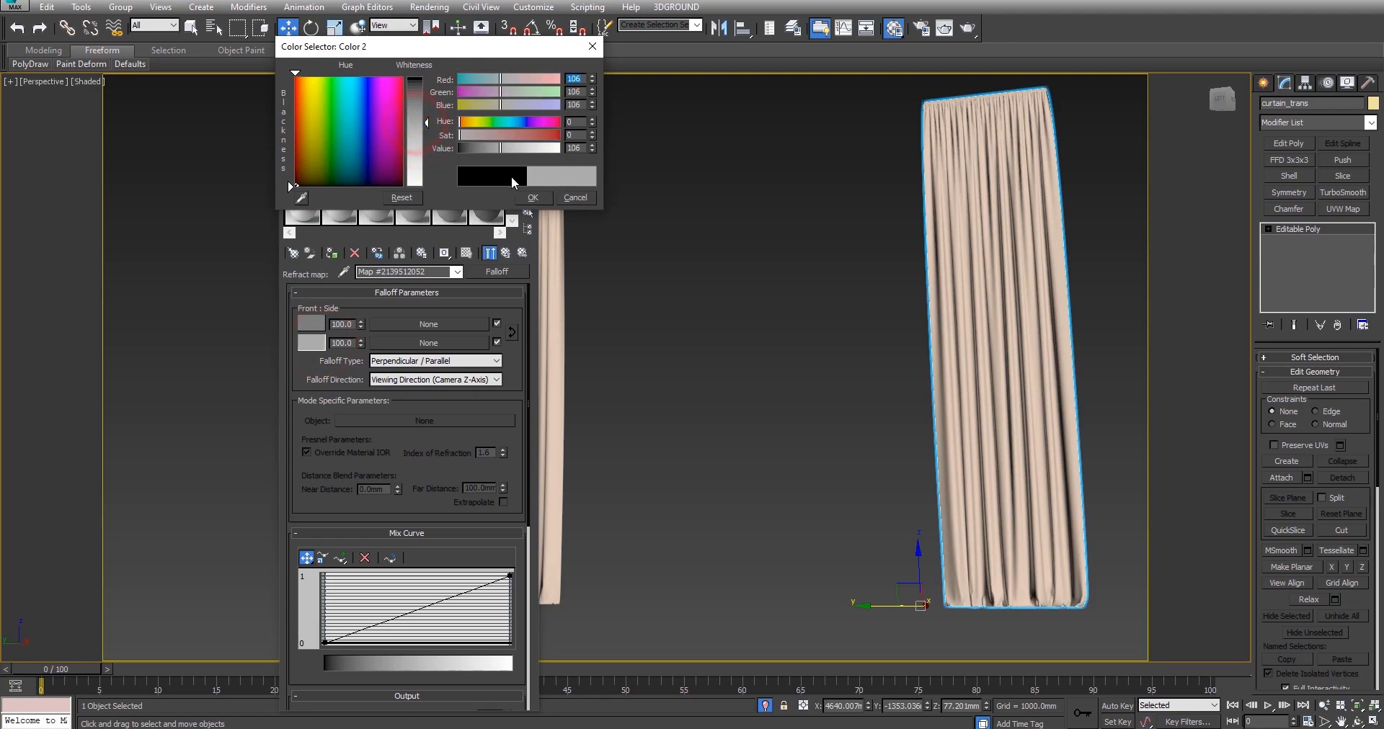
pyautogui.click(533, 197)
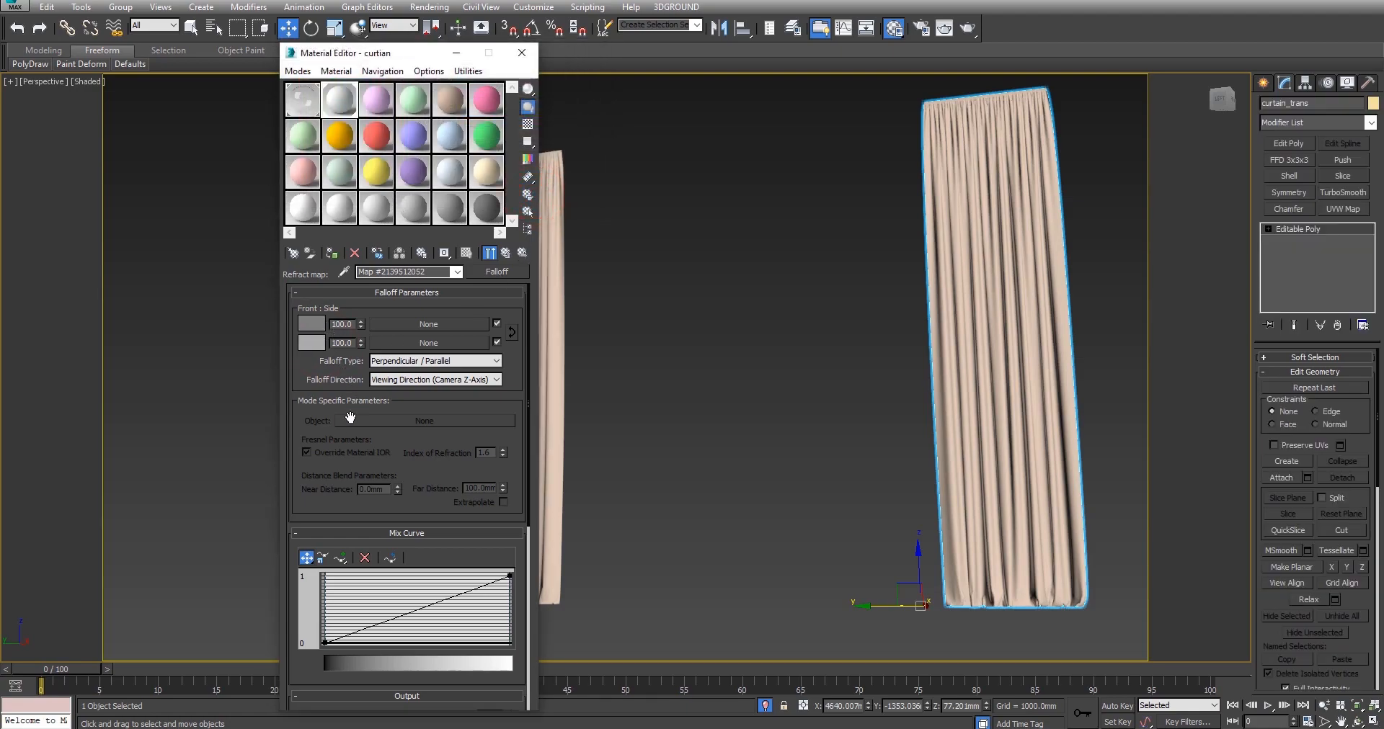
# Make the refraction falloff mix curve's end point Bezier-Corner, bow the curve upward, and return to the curtian material's parameters.
pyautogui.scroll(-5, 332, 424)
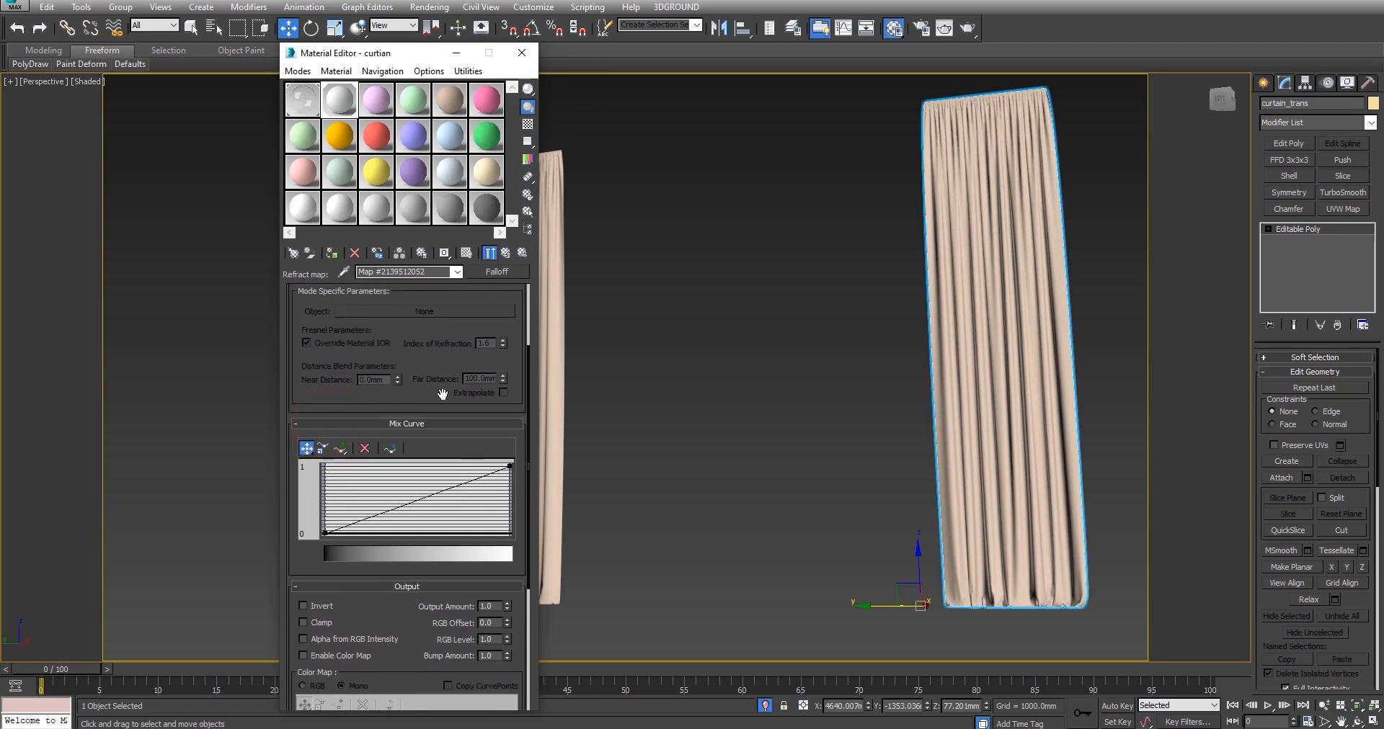
pyautogui.rightClick(510, 467)
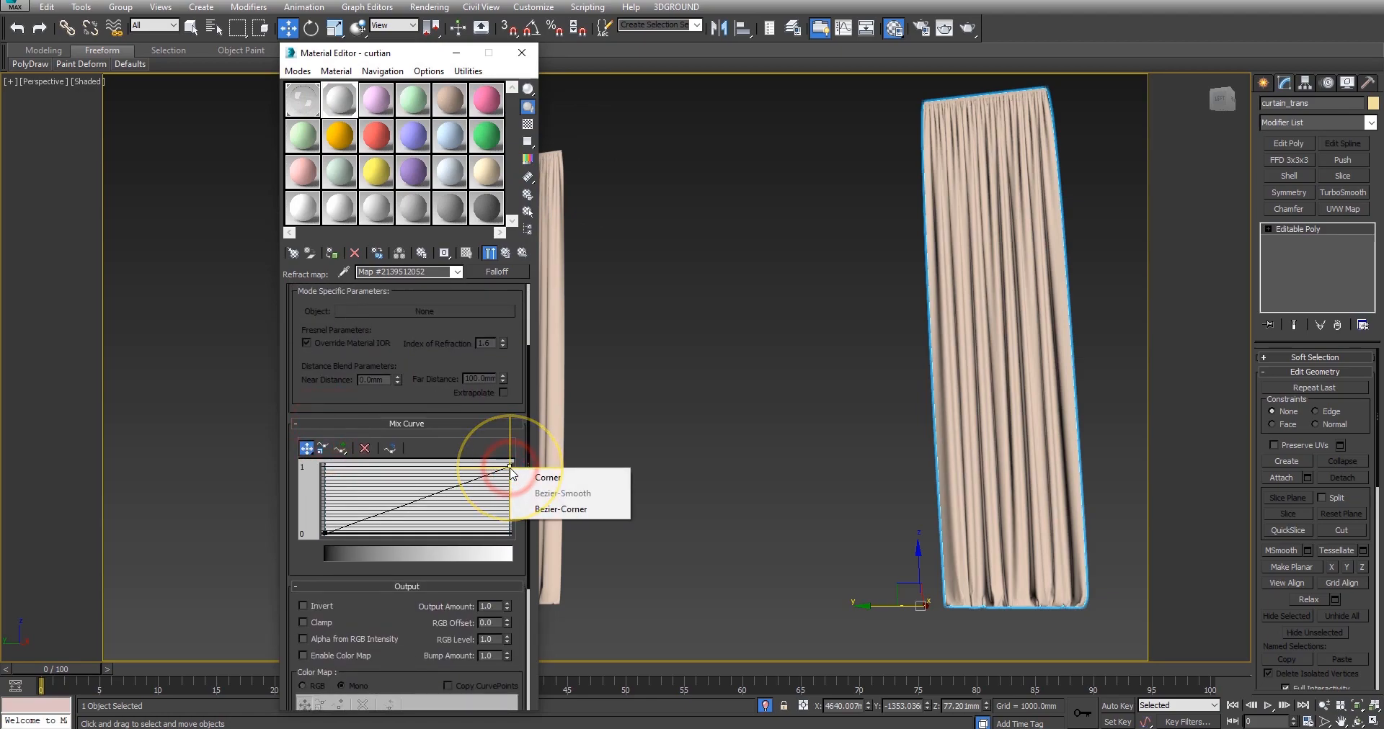
pyautogui.click(536, 509)
pyautogui.moveTo(465, 485); pyautogui.dragTo(325, 493)
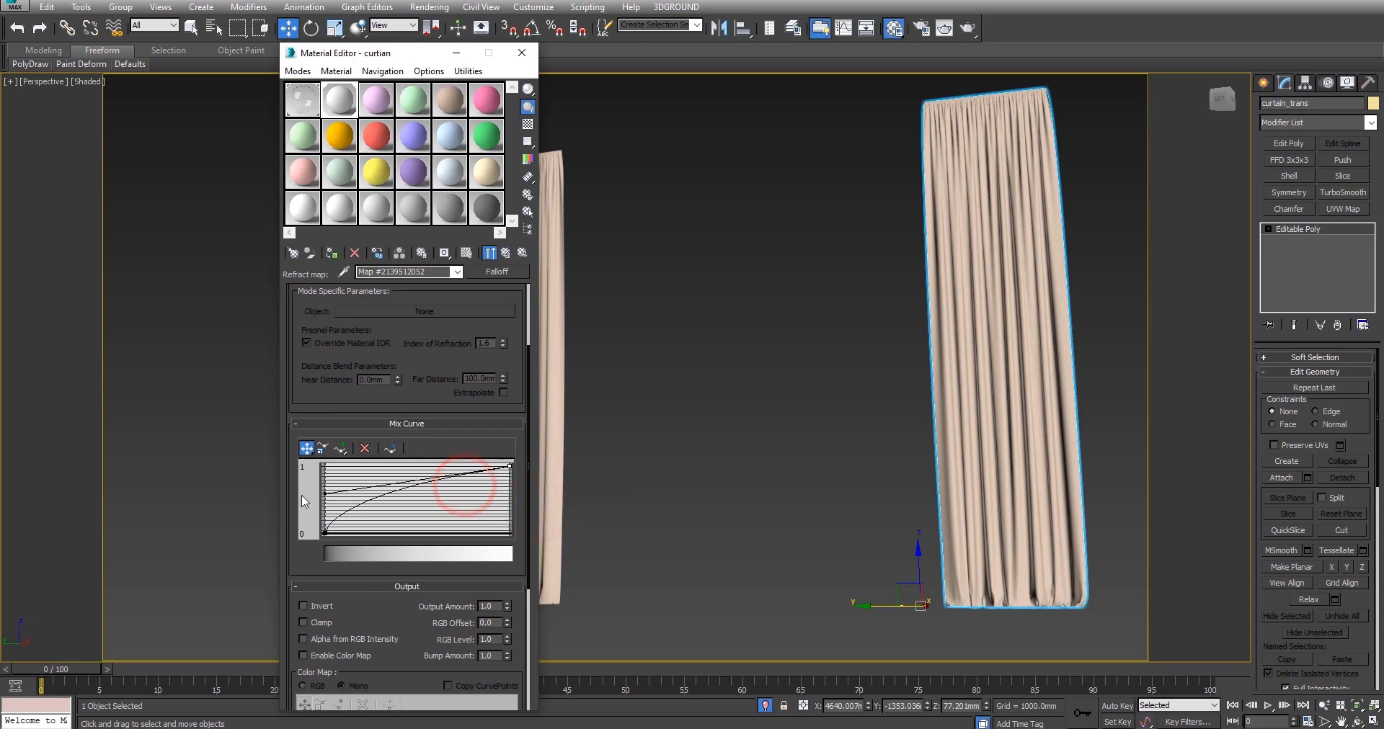
pyautogui.click(507, 253)
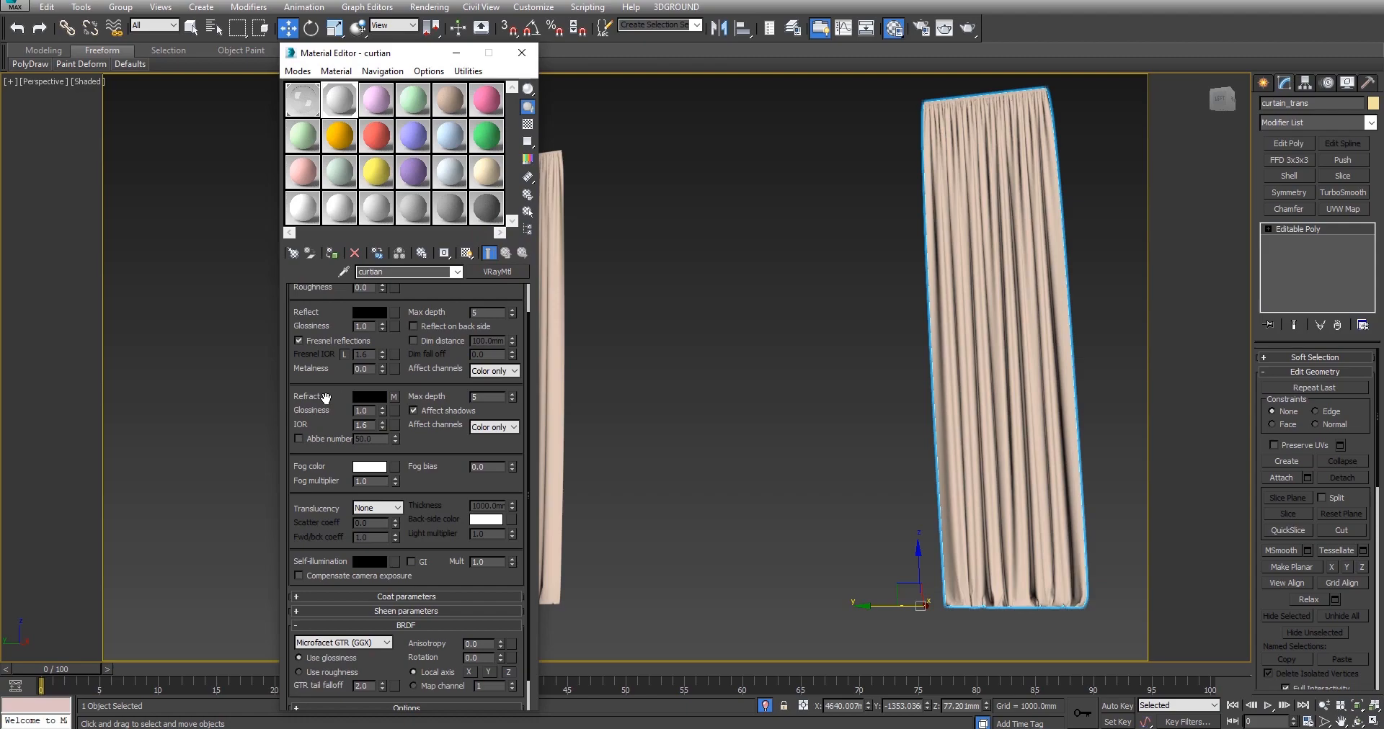
# Set the curtian material's refraction IOR to 1.001.
pyautogui.click(364, 424)
pyautogui.write('100')
pyautogui.moveTo(430, 444); pyautogui.dragTo(447, 538)
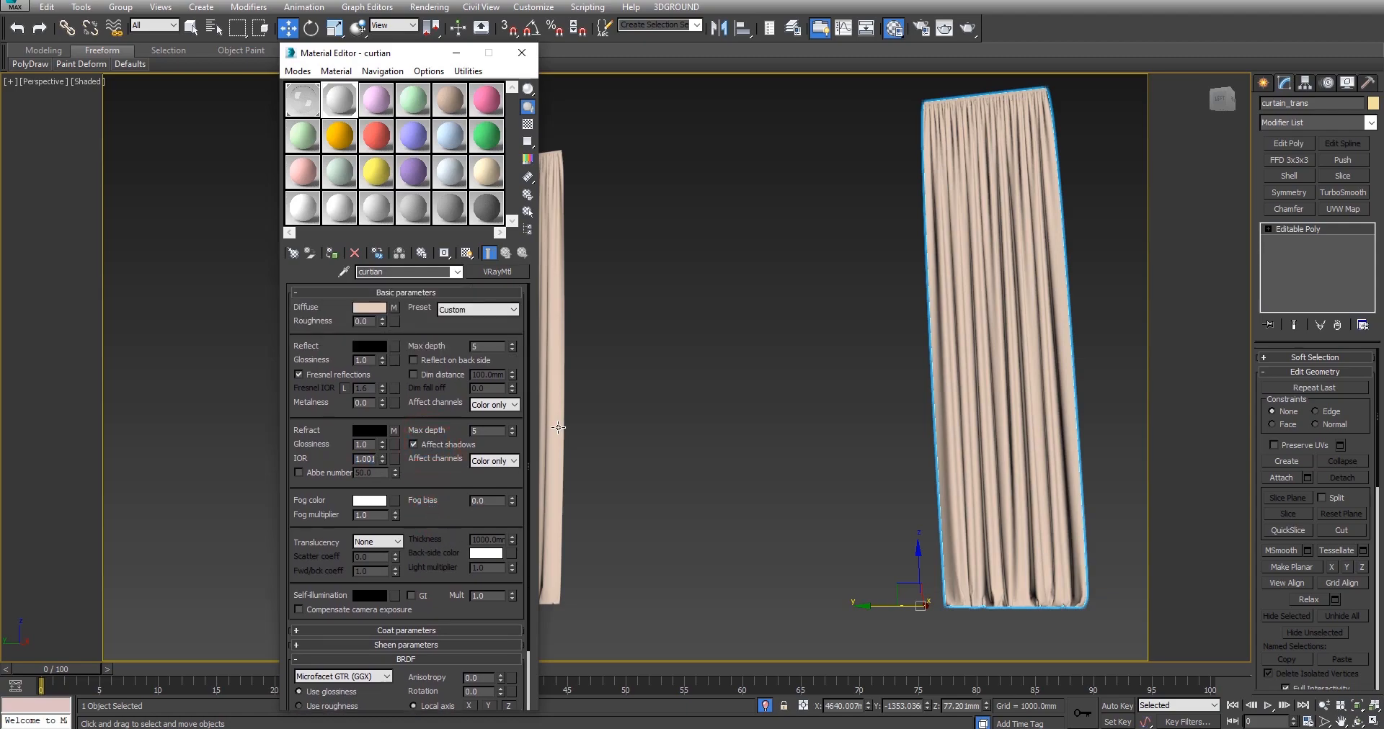
# Change the curtian material to VRay2SidedMtl, keeping the old material as its front sub-material.
pyautogui.click(487, 271)
pyautogui.click(963, 292)
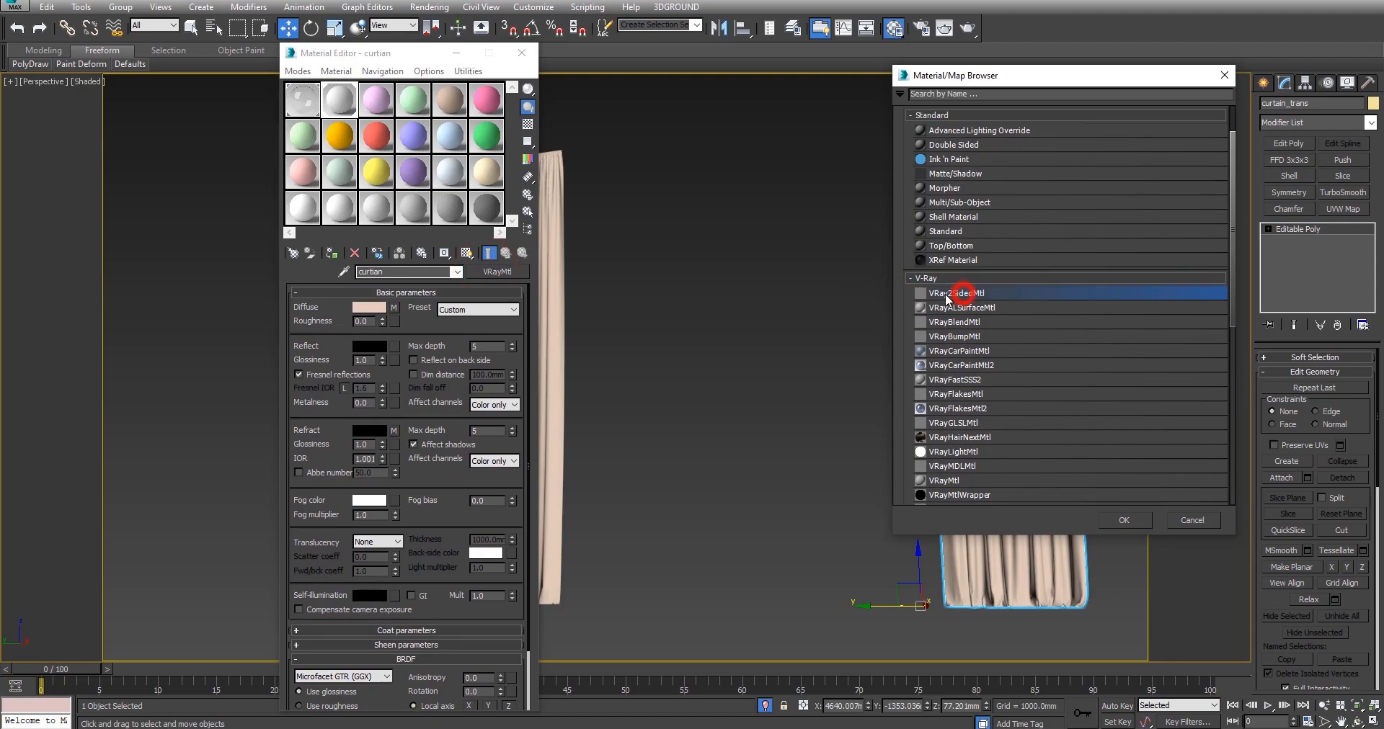
pyautogui.click(1126, 519)
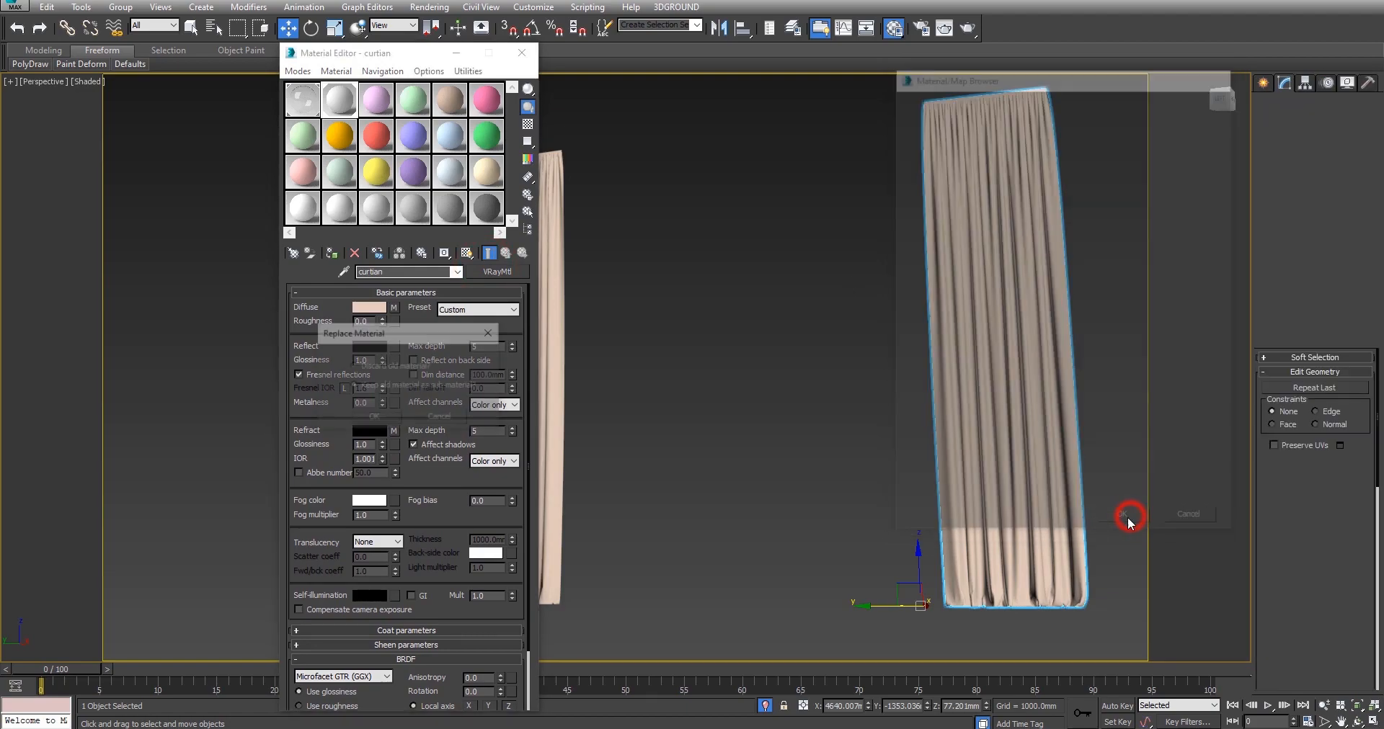
pyautogui.click(373, 418)
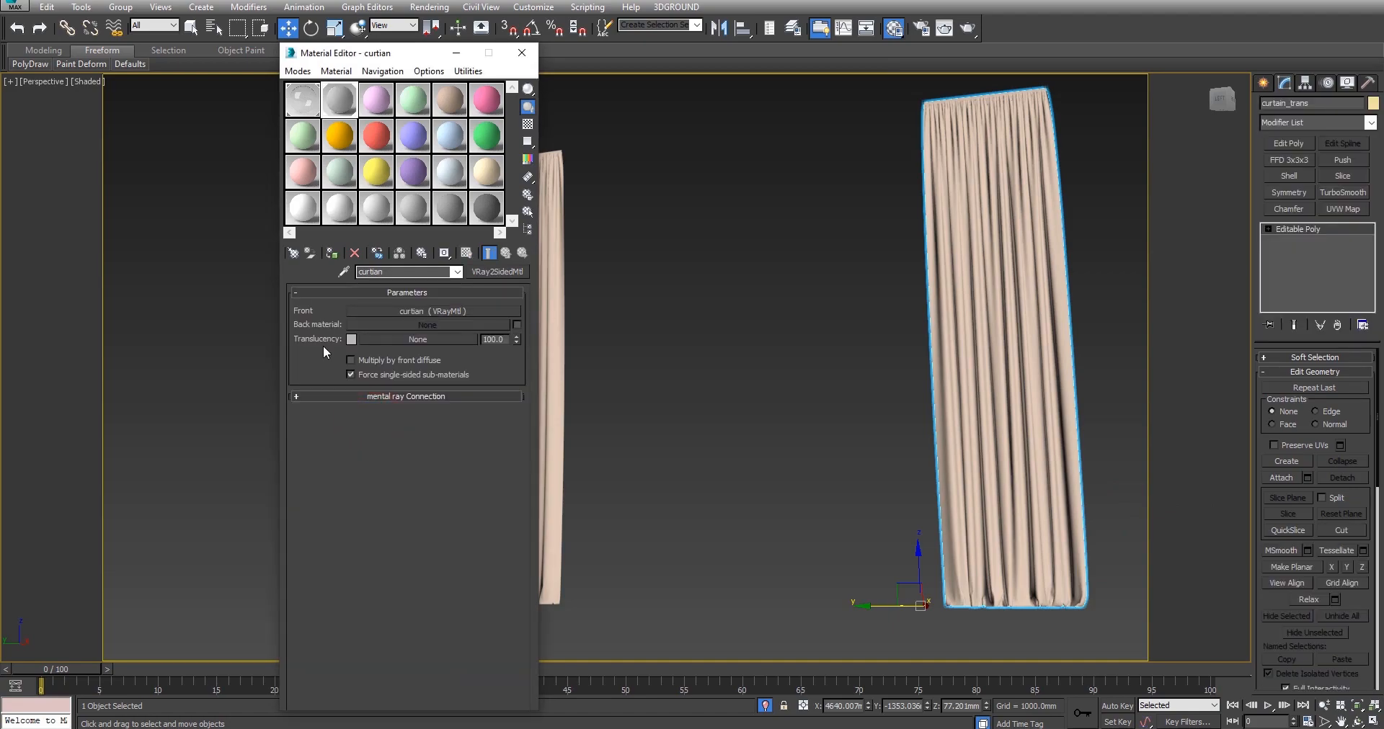
# Set the two-sided material's translucency color to dark grey, value 44, and assign the material to both sheer curtain panels.
pyautogui.moveTo(689, 336); pyautogui.dragTo(876, 347, button='middle')
pyautogui.click(351, 339)
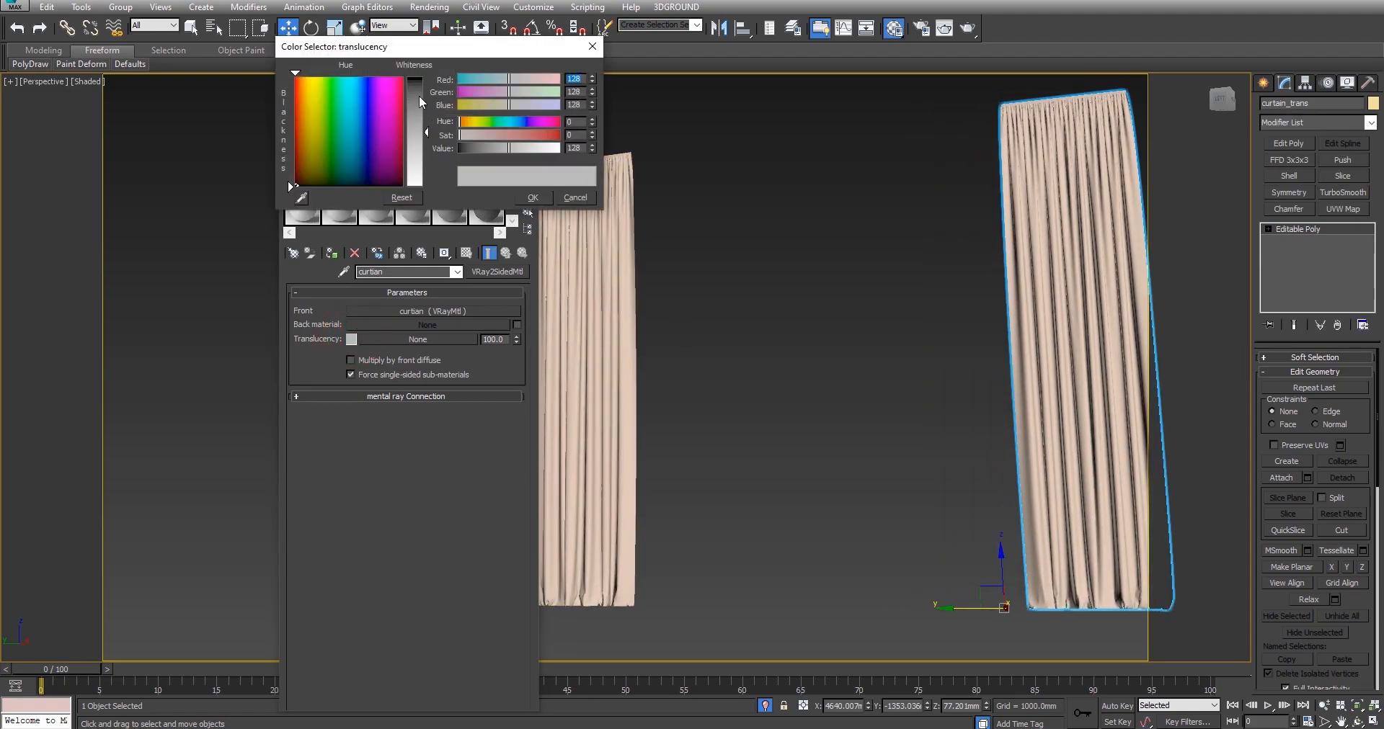
pyautogui.click(418, 95)
pyautogui.click(532, 198)
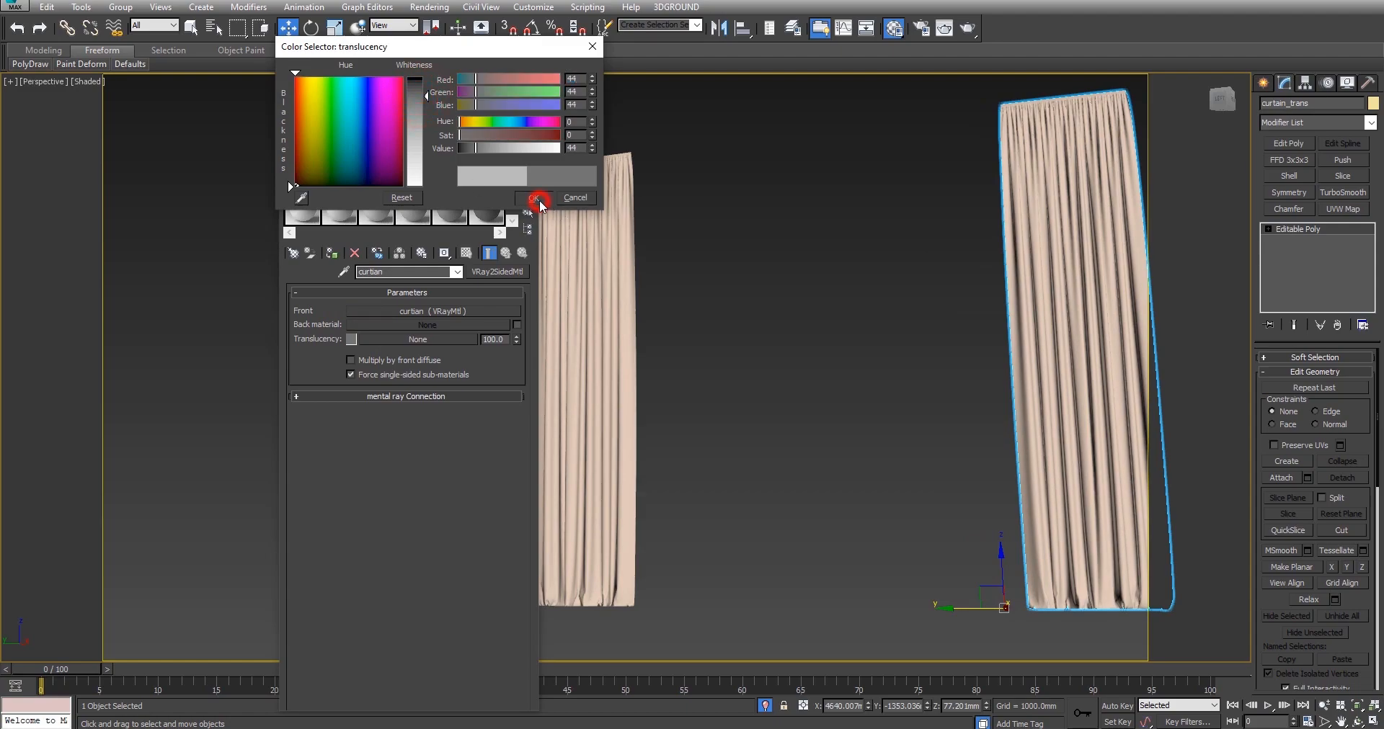
pyautogui.moveTo(350, 98); pyautogui.dragTo(581, 253)
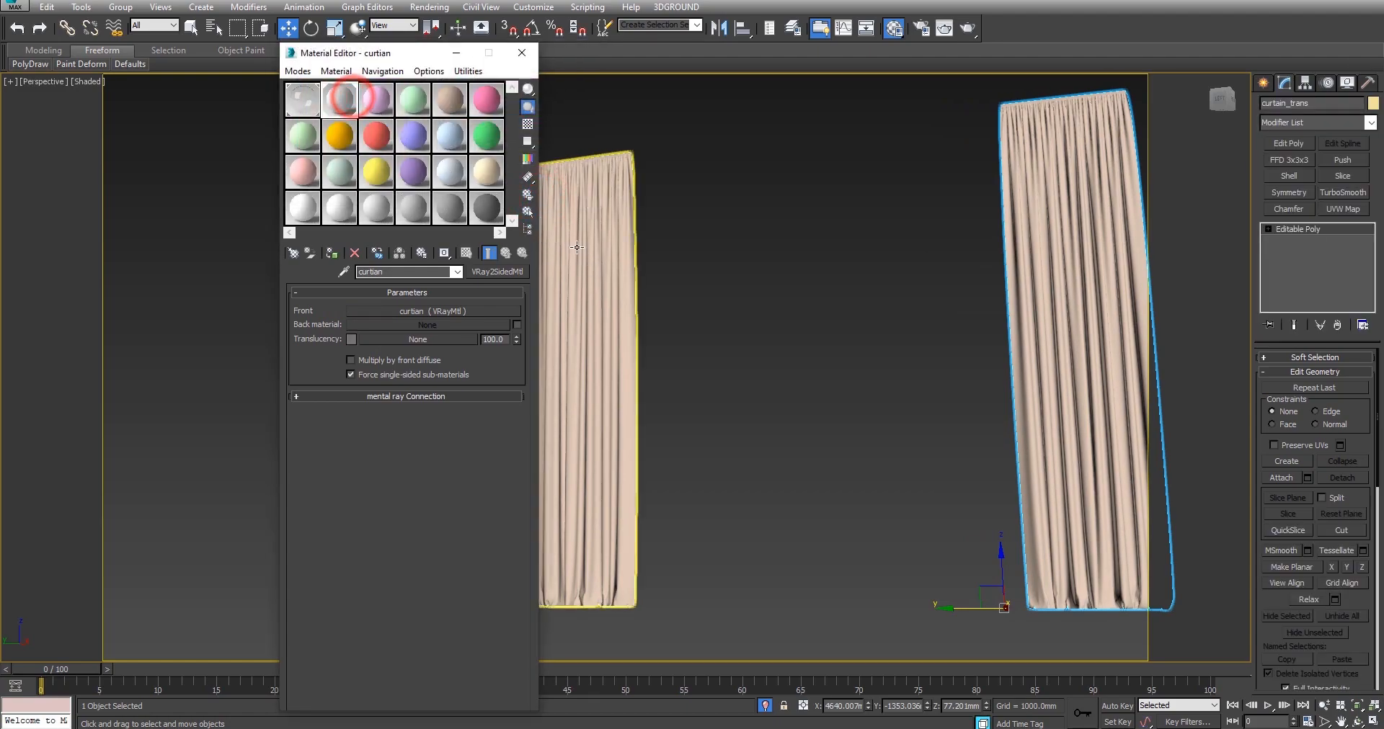
pyautogui.moveTo(339, 100); pyautogui.dragTo(1069, 183)
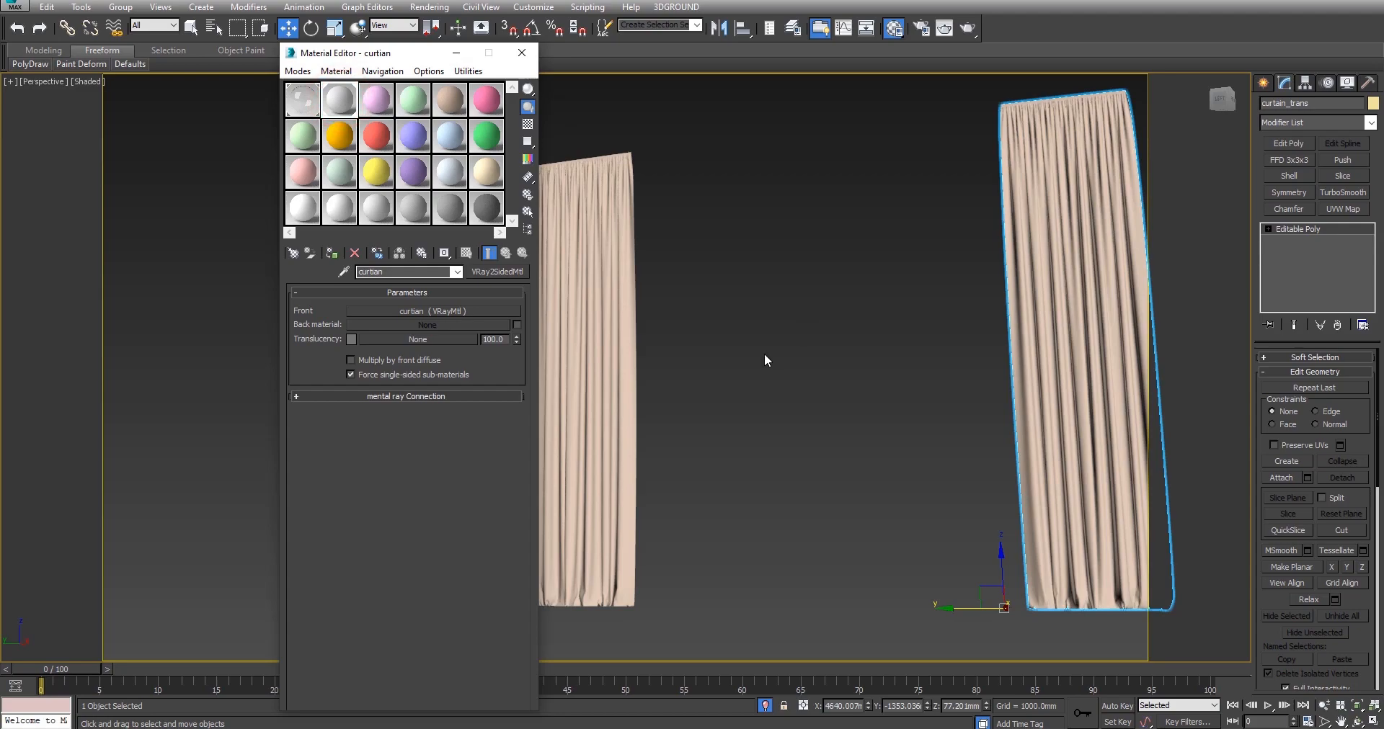
# End the isolation of the curtains and return to the VRayCam001 view.
pyautogui.click(764, 706)
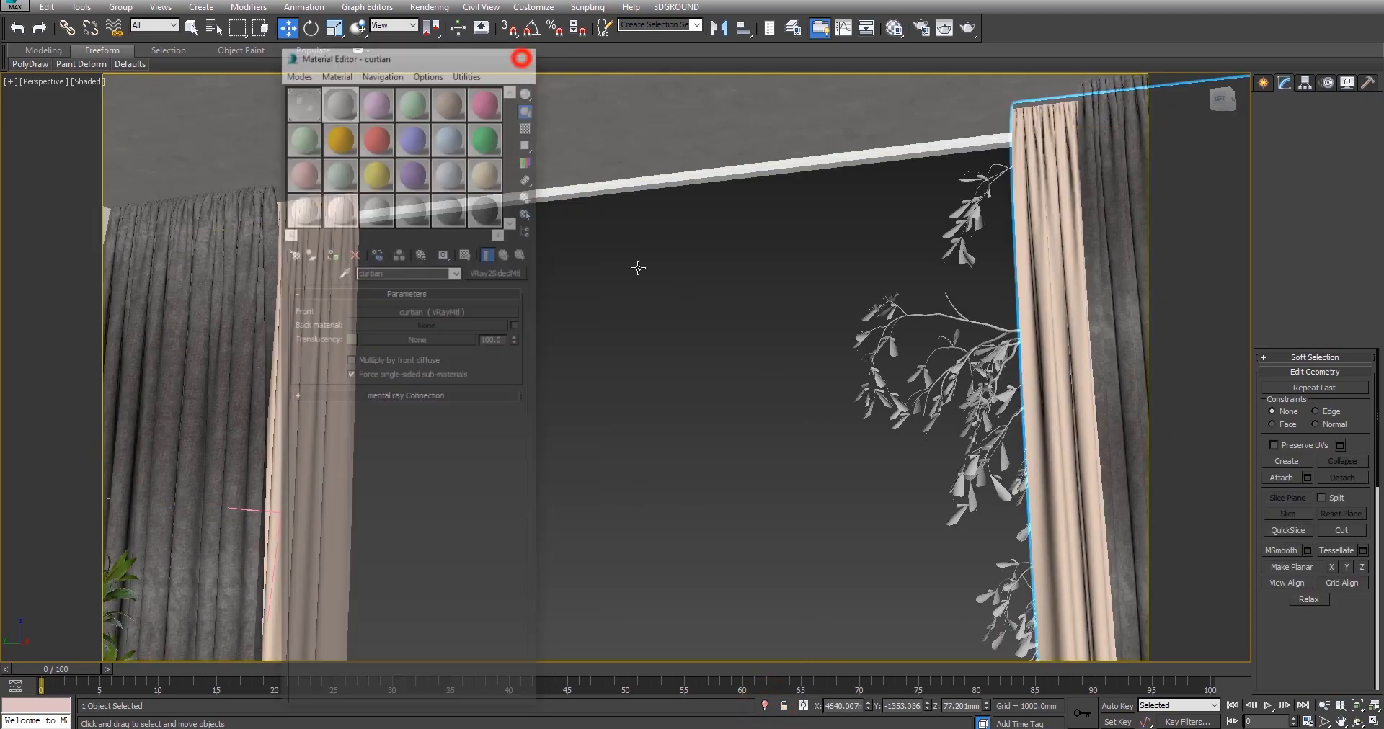
pyautogui.press('c')
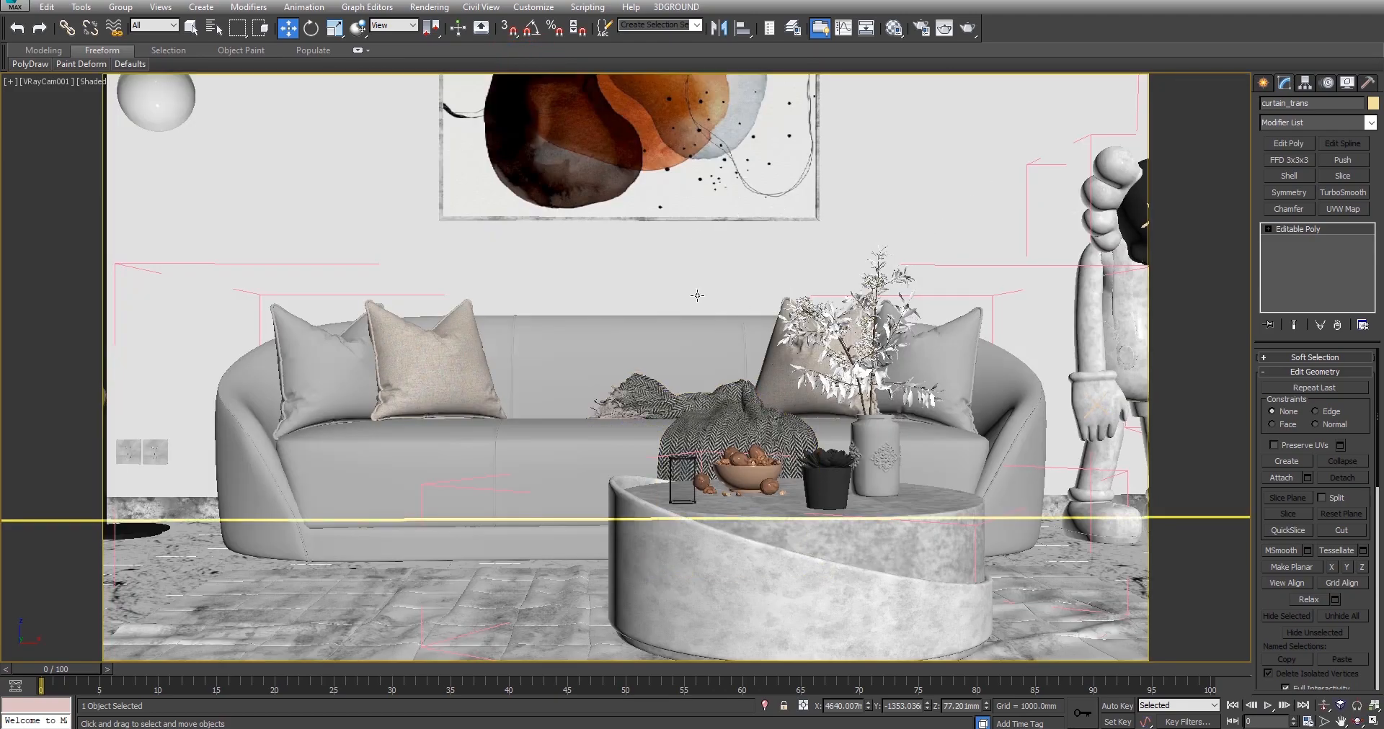
# Check the override material's exclude list for the curtain objects, leaving the render settings without changes.
pyautogui.click(922, 34)
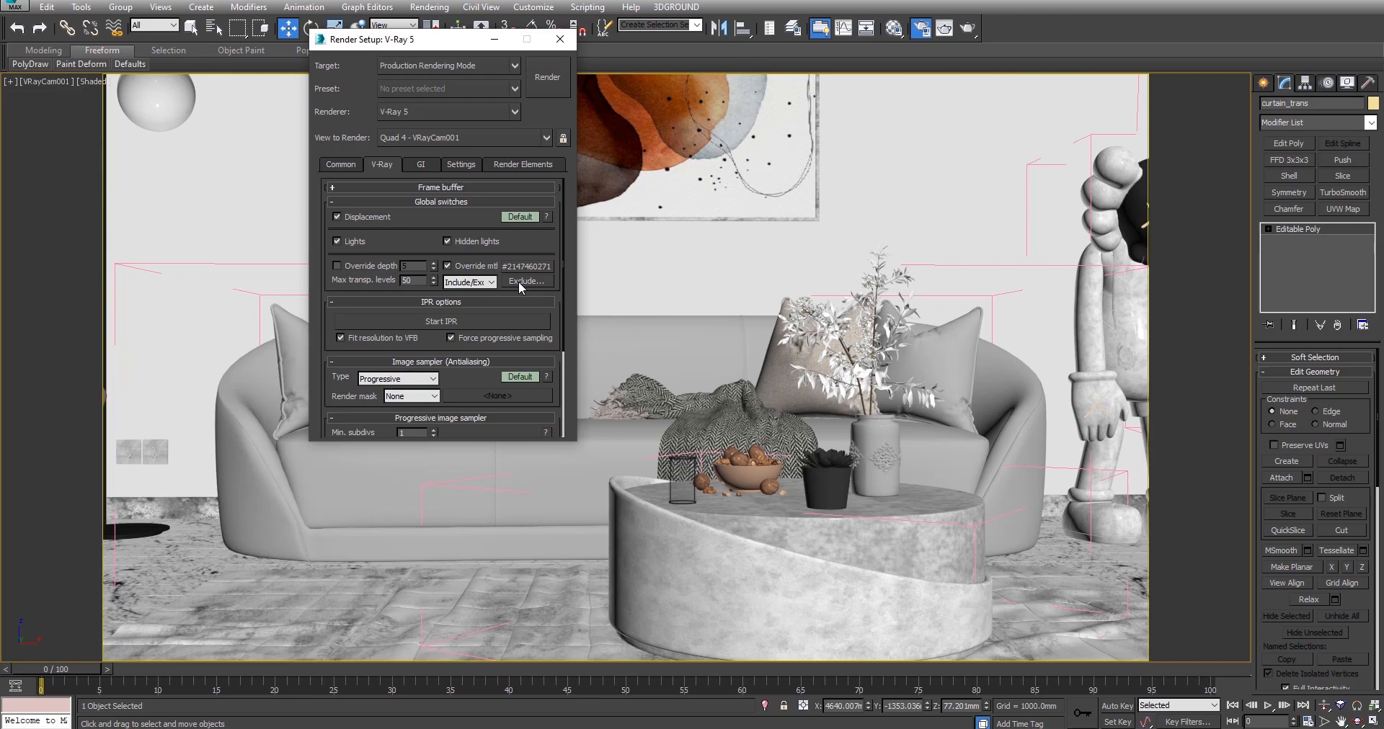
pyautogui.click(519, 281)
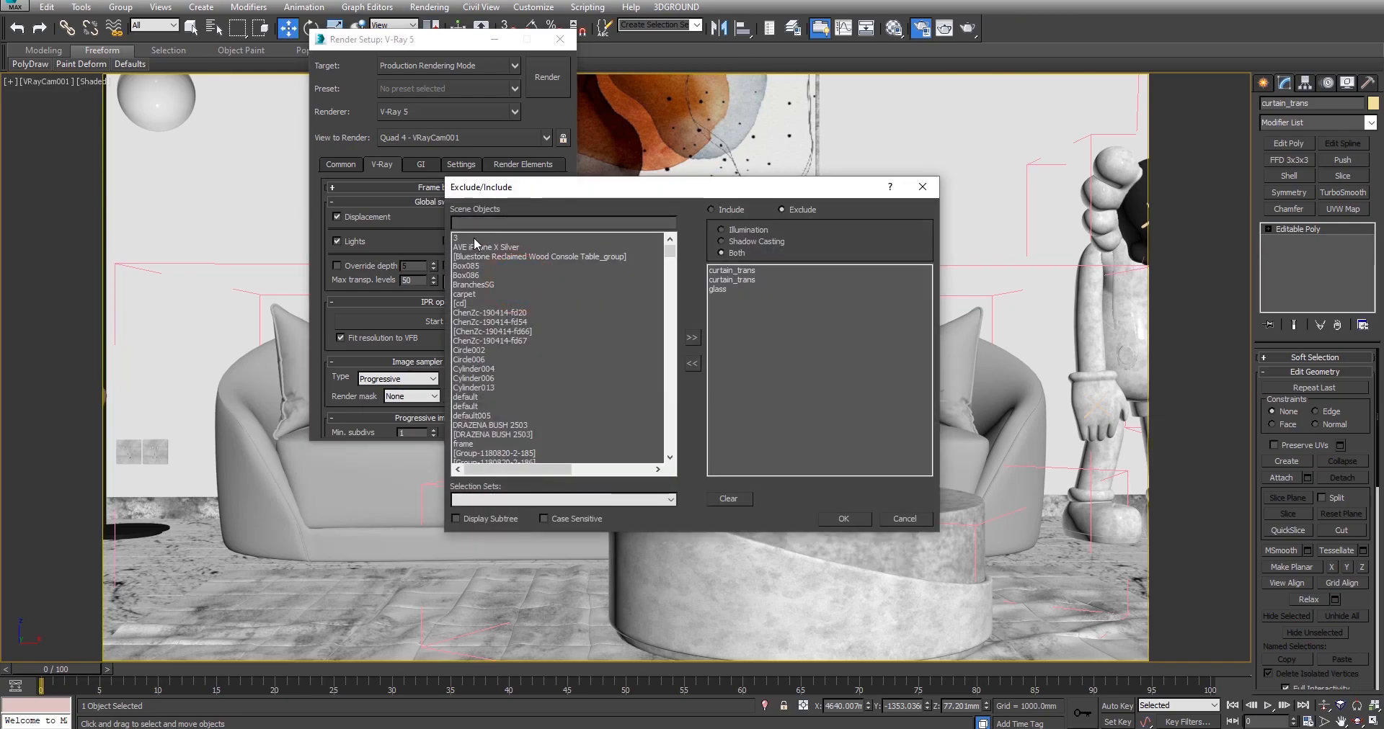
pyautogui.write('cur')
pyautogui.click(890, 520)
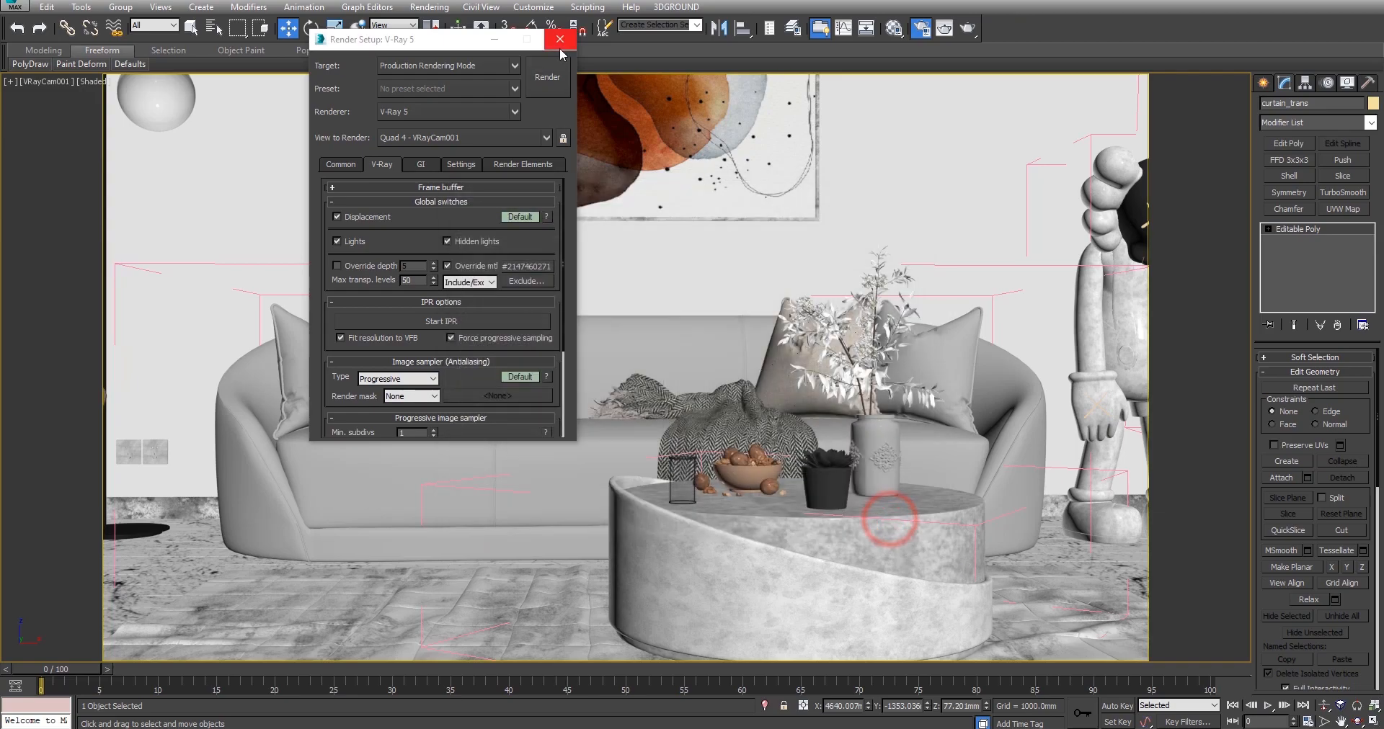
pyautogui.click(560, 39)
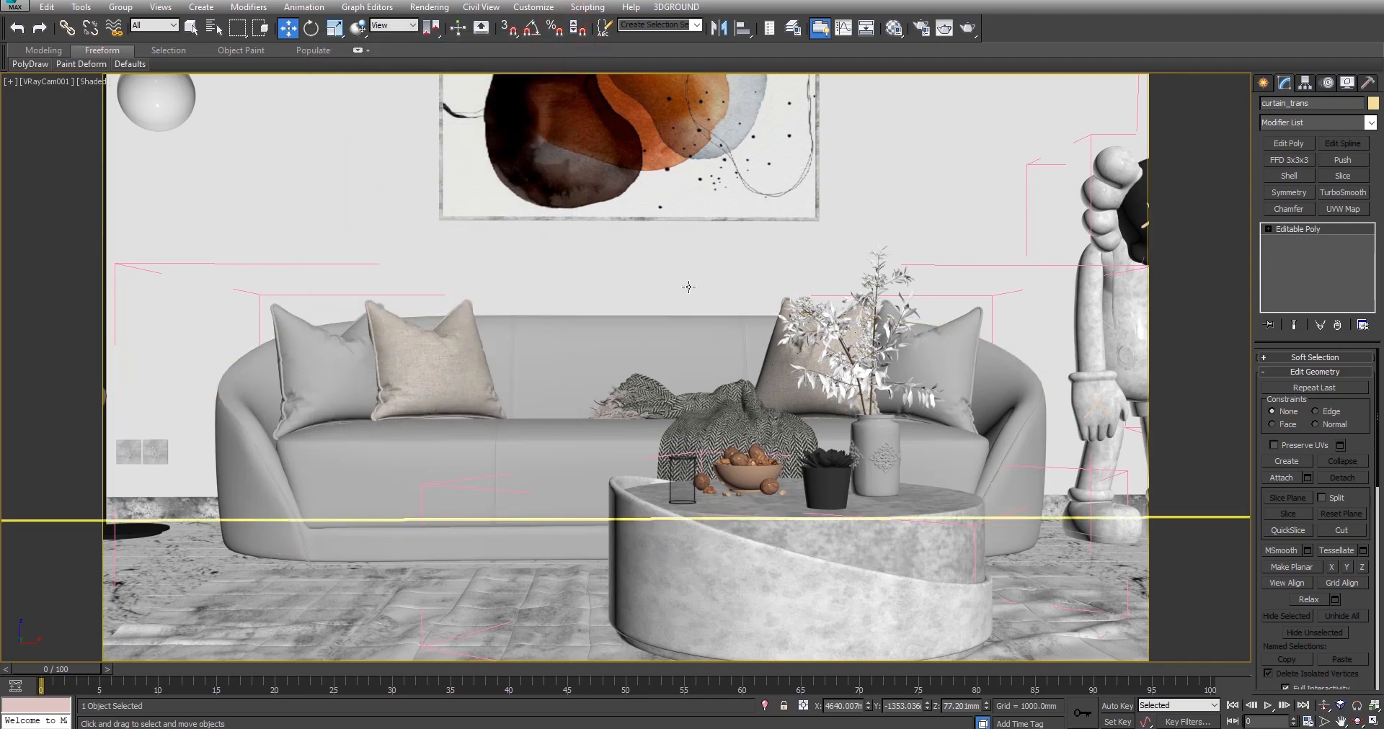
# Select the active view's camera, VRayCam001, and set its film gate to 55 mm.
pyautogui.click(41, 80)
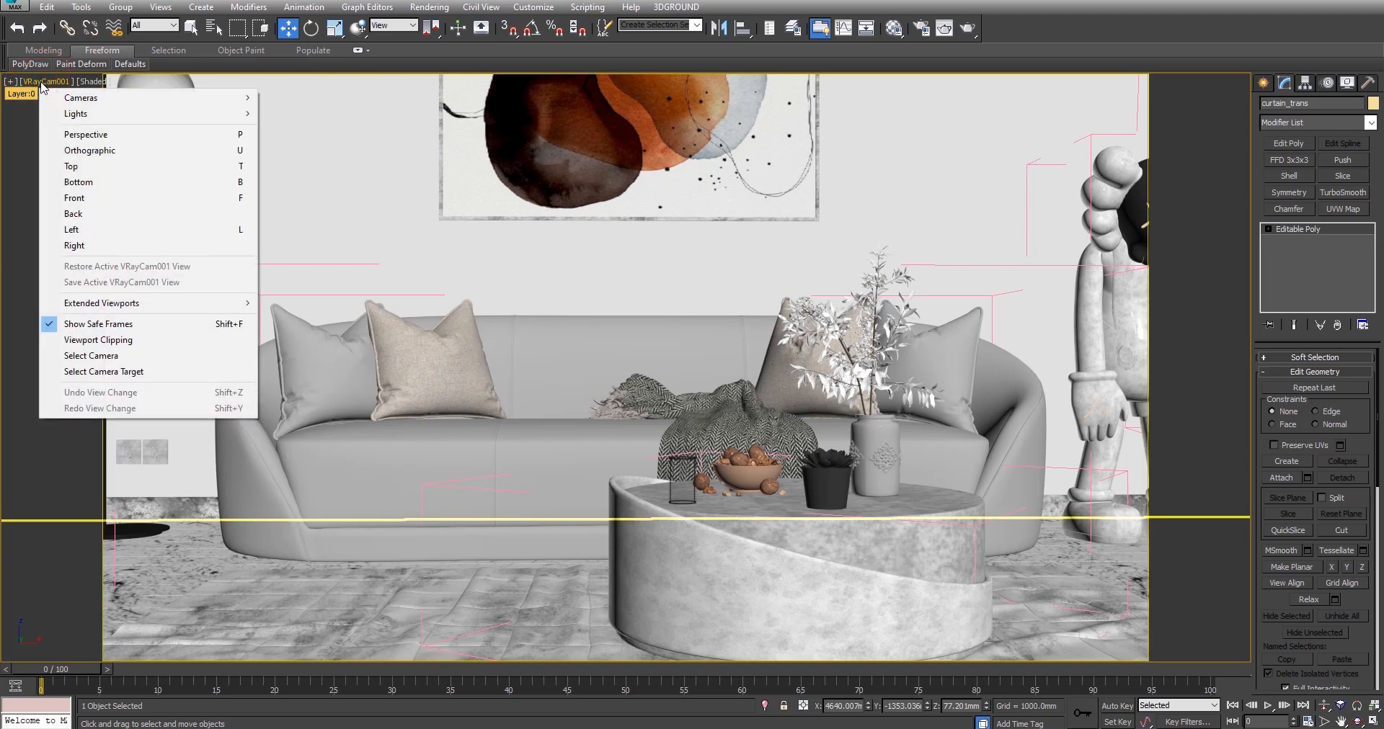
pyautogui.click(87, 357)
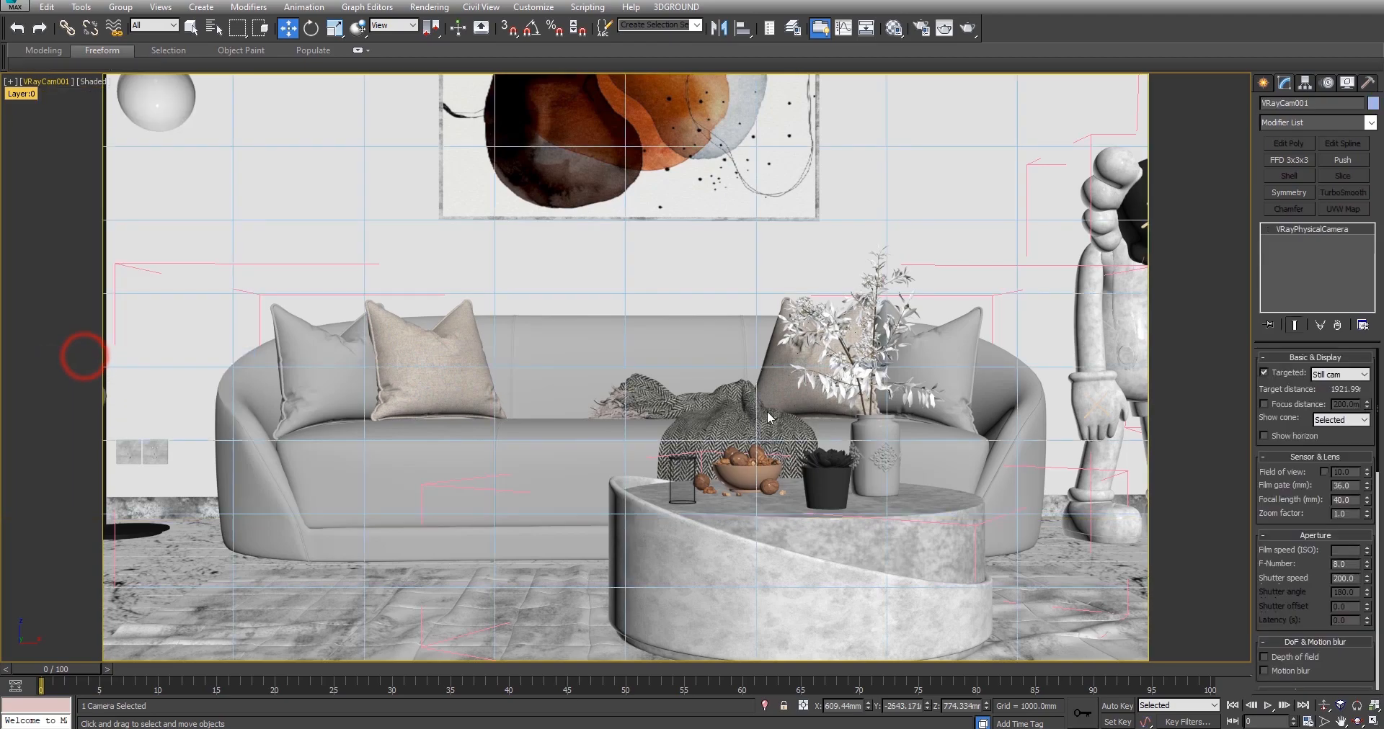
pyautogui.moveTo(1295, 472); pyautogui.dragTo(1260, 441)
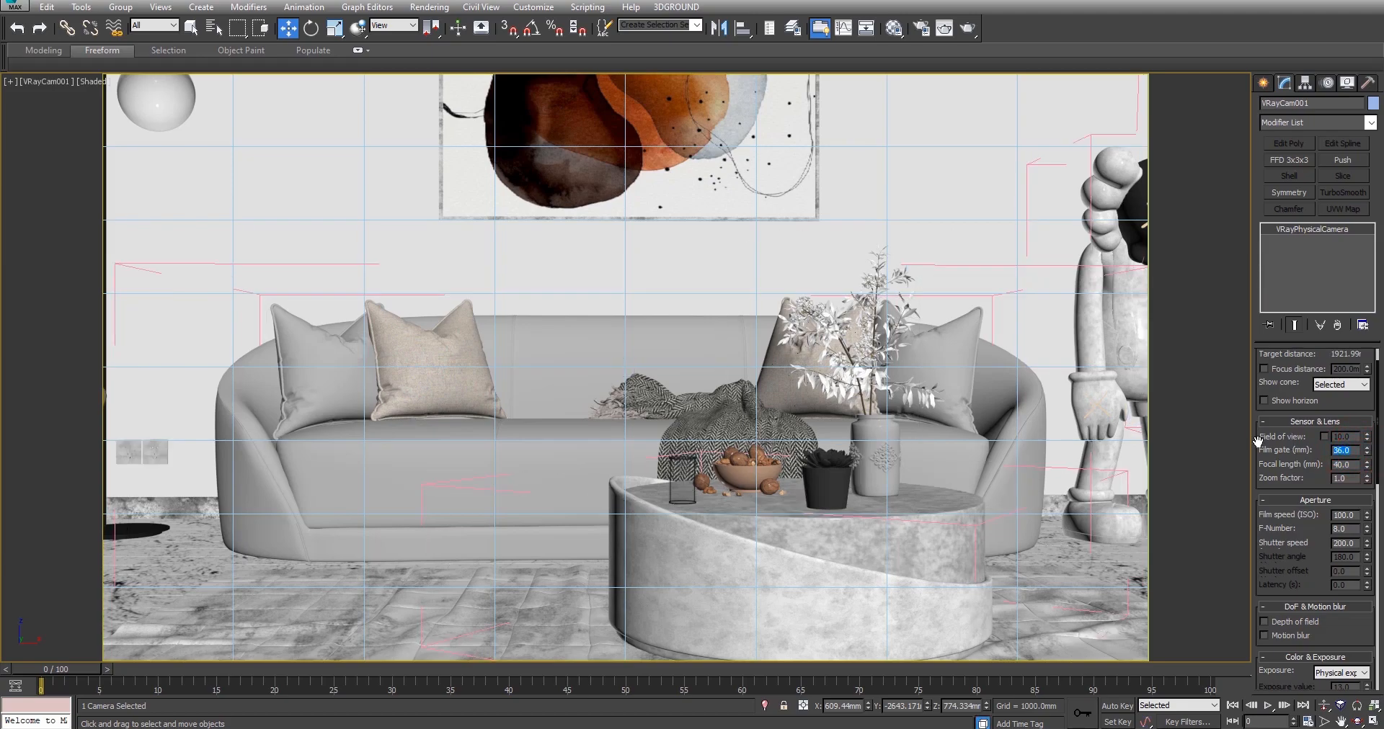
pyautogui.press('Return')
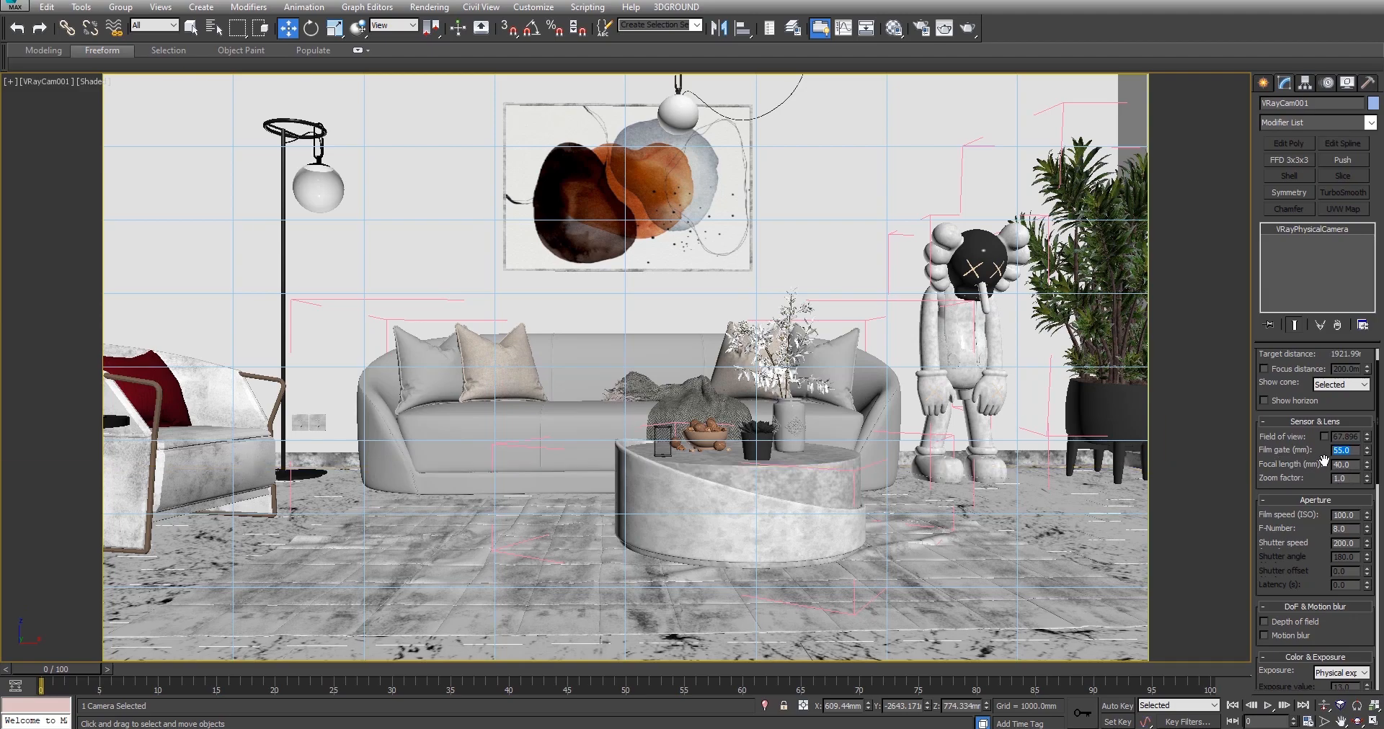
# Set the camera's focal length to 35 mm.
pyautogui.click(1344, 465)
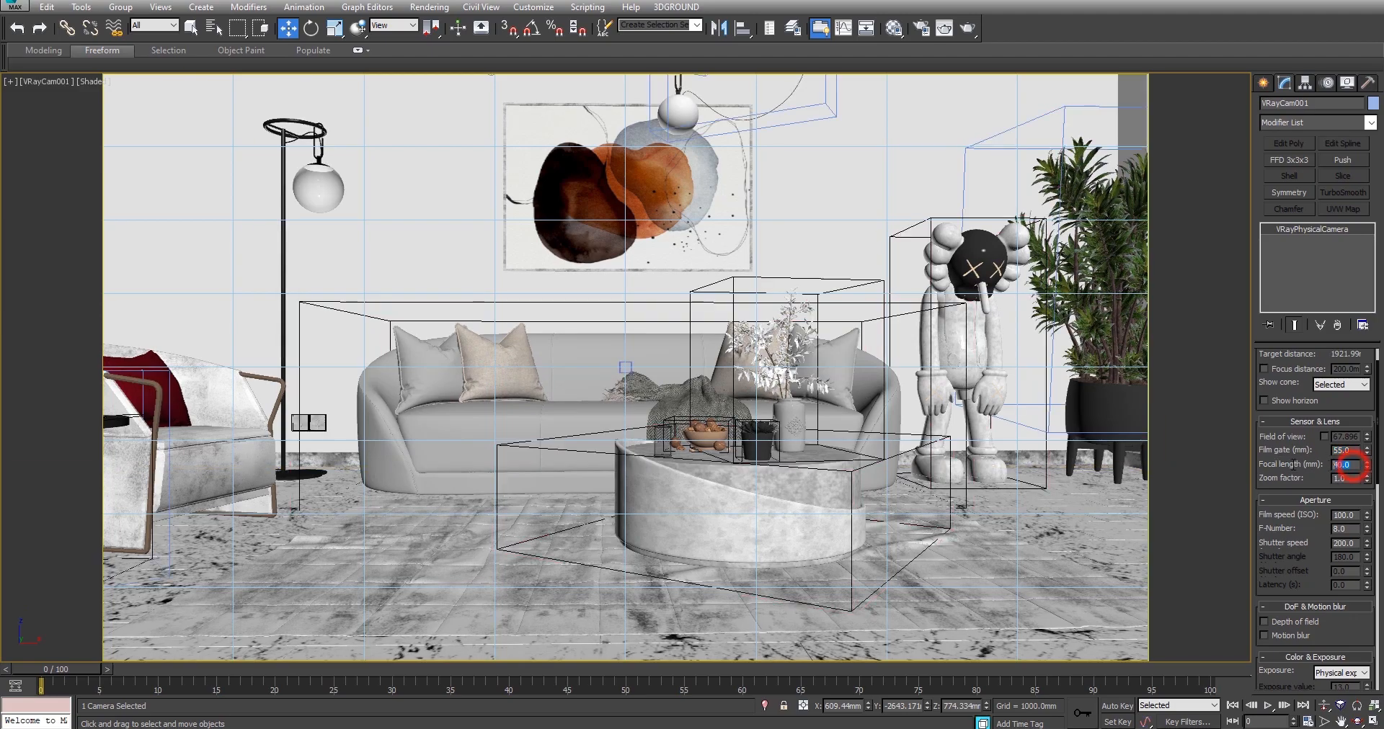
pyautogui.write('35')
pyautogui.press('Return')
# Shift the camera's framing slightly and set its film gate to 60 mm.
pyautogui.moveTo(672, 435)
pyautogui.mouseDown(button='middle')
pyautogui.moveTo(661, 452)
pyautogui.moveTo(694, 446)
pyautogui.mouseUp(button='middle')
pyautogui.moveTo(1352, 448); pyautogui.dragTo(1196, 459)
pyautogui.write('60')
pyautogui.press('Return')
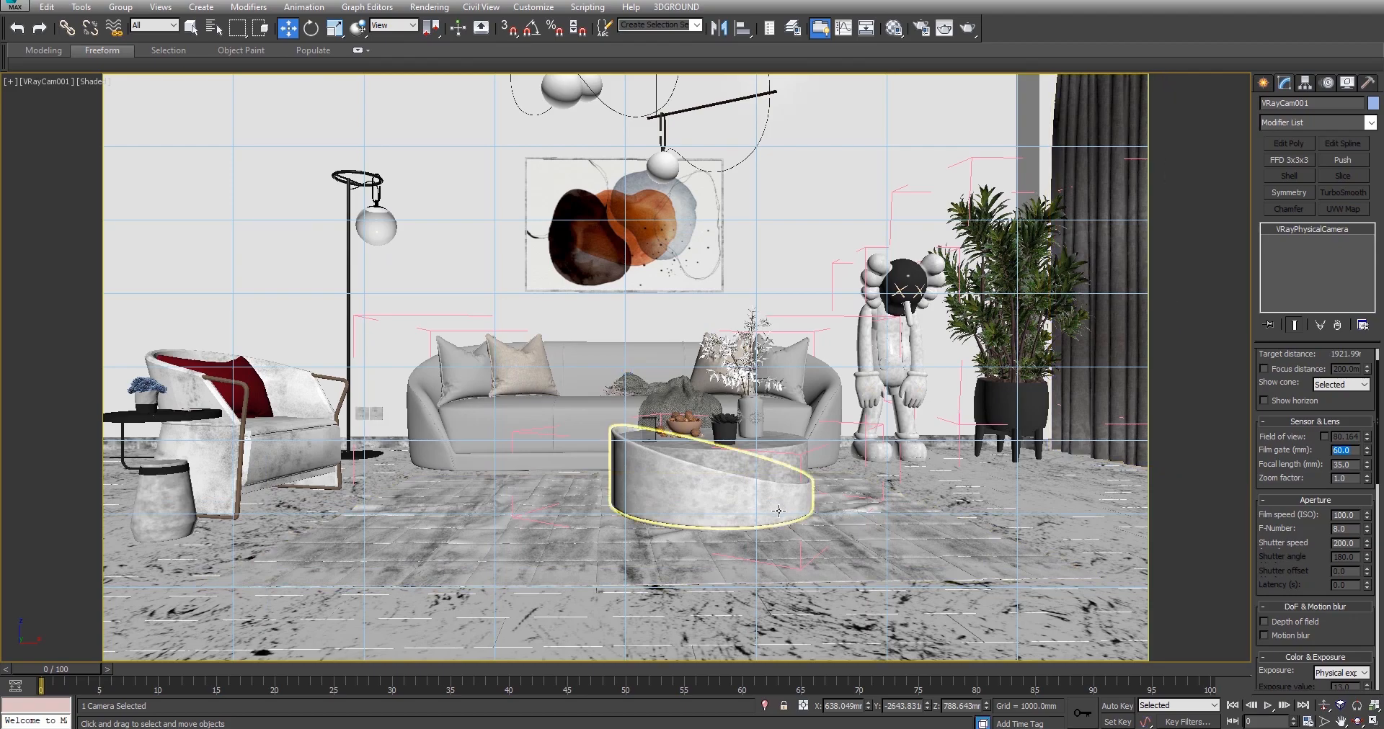
# Set the camera's focal length to 40 mm and shift its framing to compose the sofa, armchair and plant.
pyautogui.moveTo(779, 507); pyautogui.dragTo(780, 516, button='middle')
pyautogui.moveTo(1350, 465); pyautogui.dragTo(1193, 461)
pyautogui.write('40')
pyautogui.press('Return')
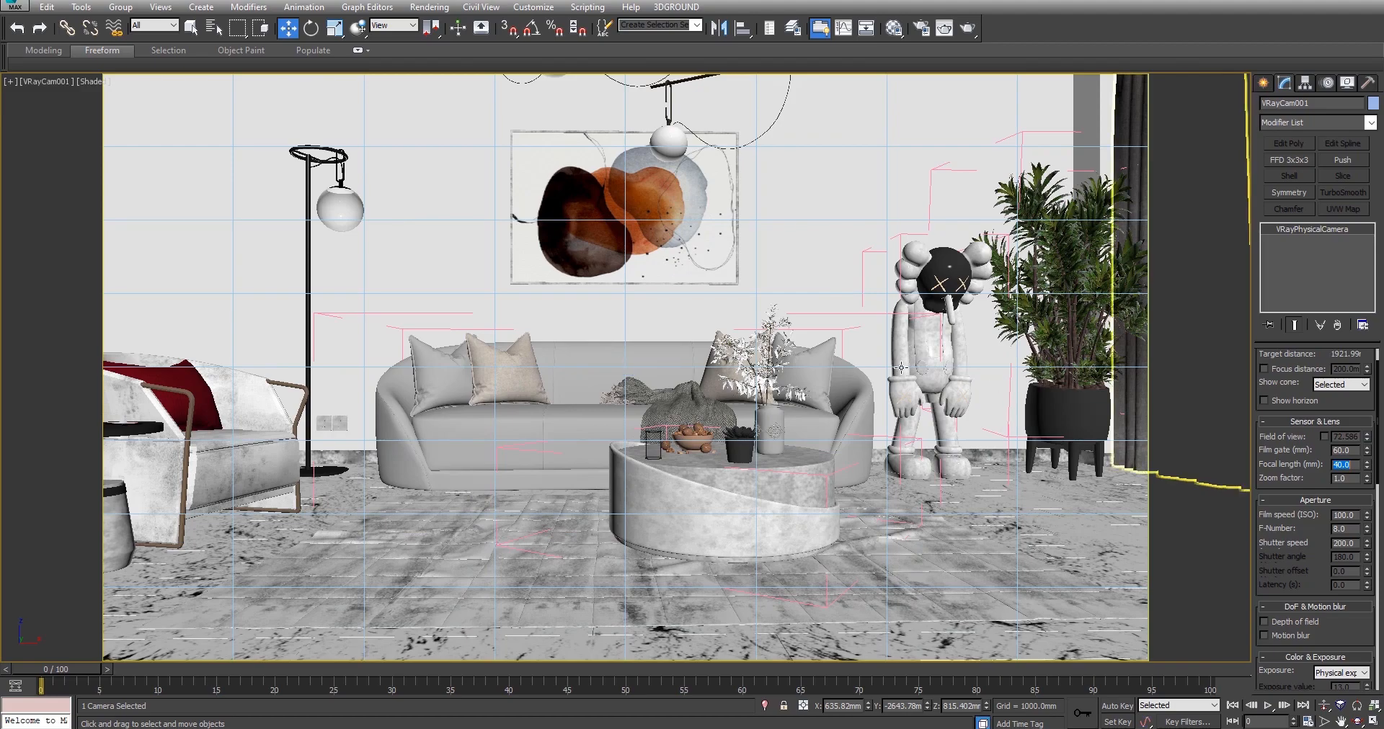
pyautogui.moveTo(905, 375); pyautogui.dragTo(923, 382, button='middle')
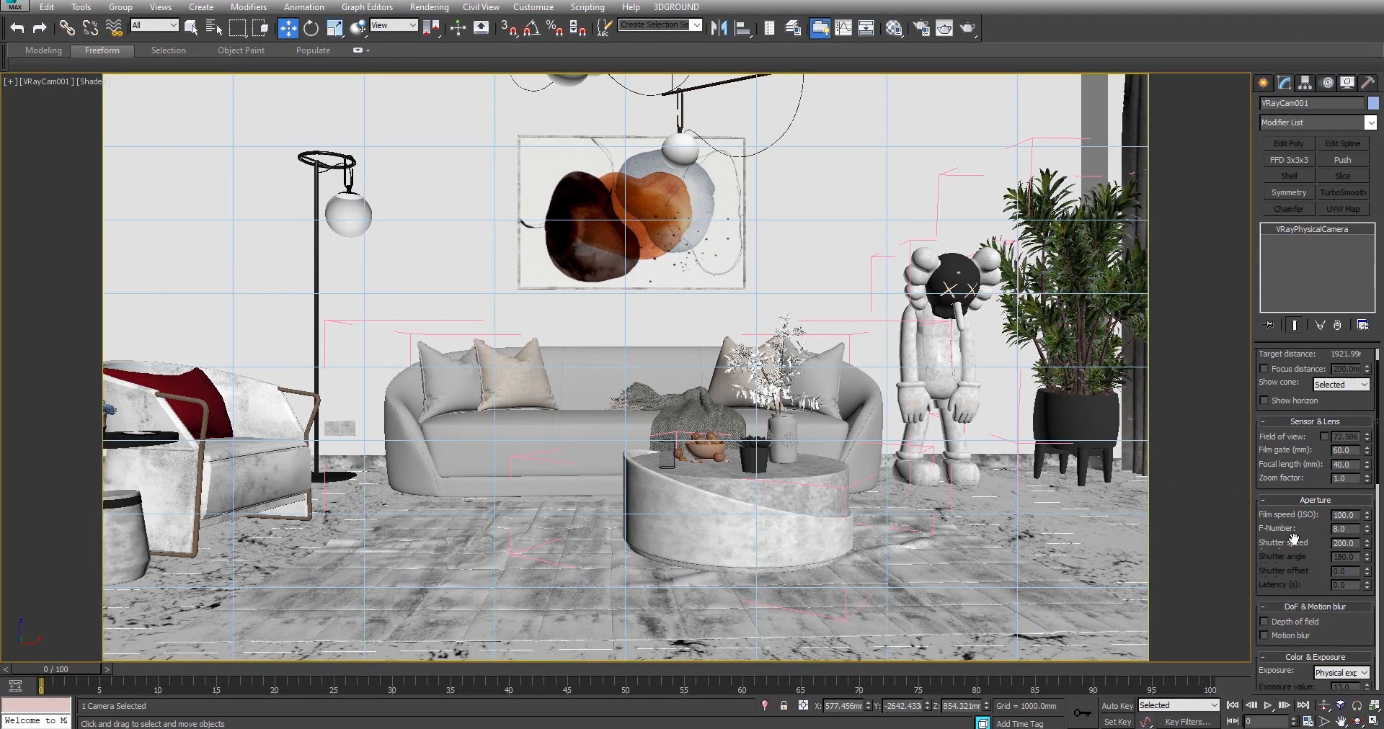
# Set the camera's white balance to Neutral.
pyautogui.moveTo(1294, 541); pyautogui.dragTo(1319, 588)
pyautogui.moveTo(1301, 484); pyautogui.dragTo(1291, 436)
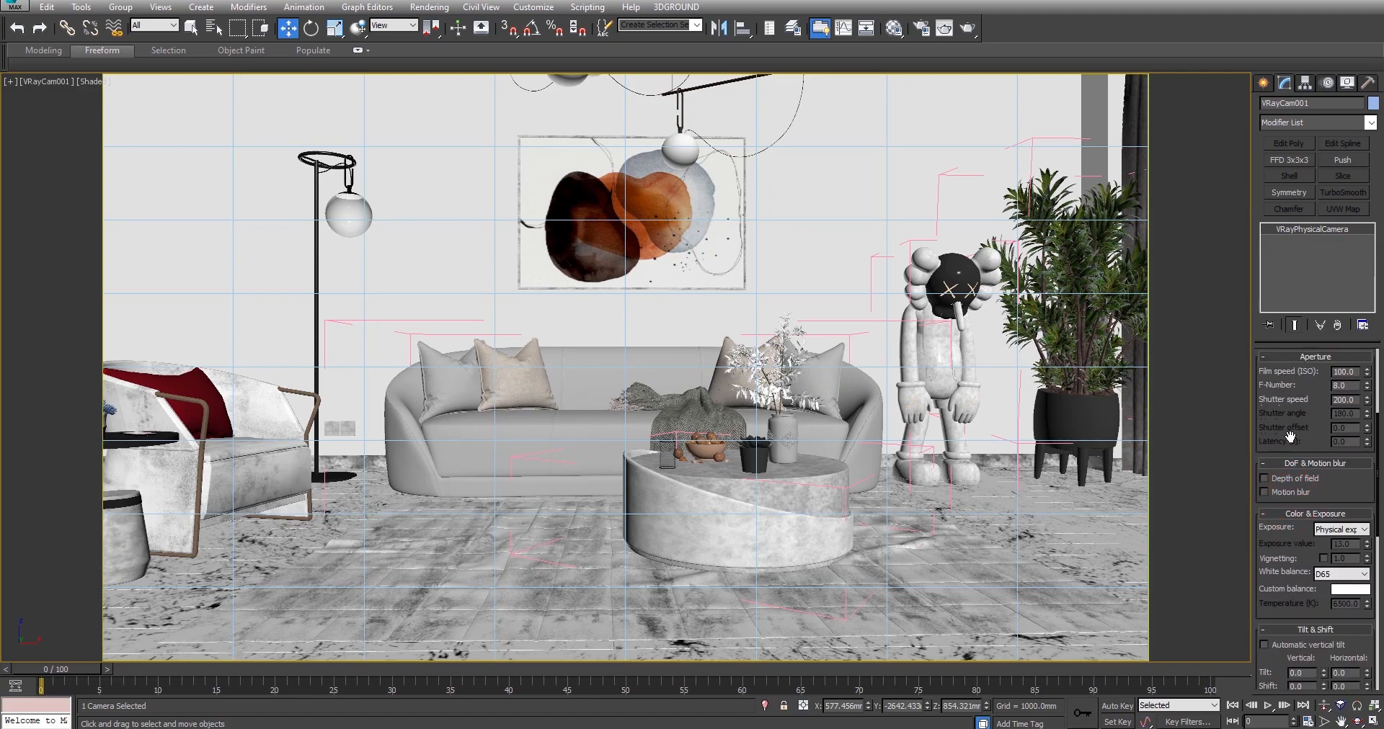
pyautogui.moveTo(1352, 518); pyautogui.dragTo(1344, 404)
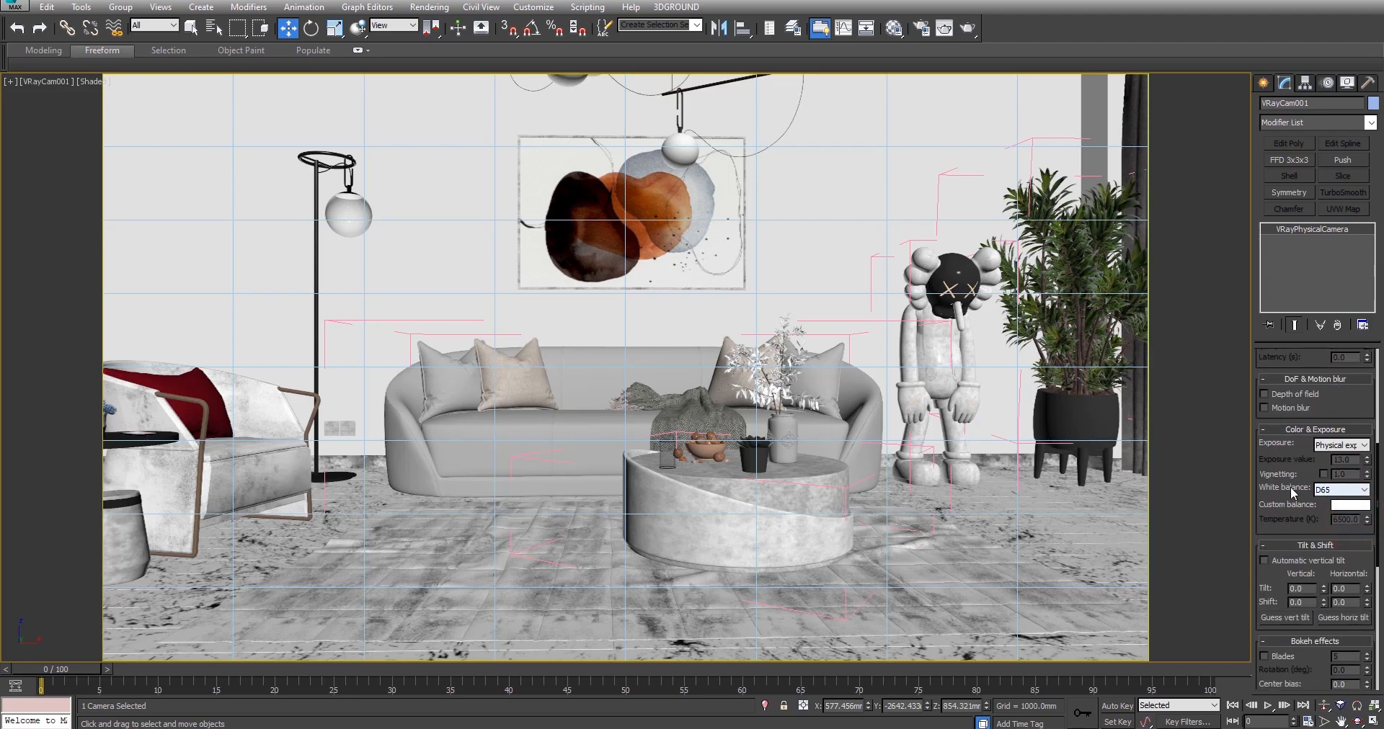
pyautogui.click(1335, 489)
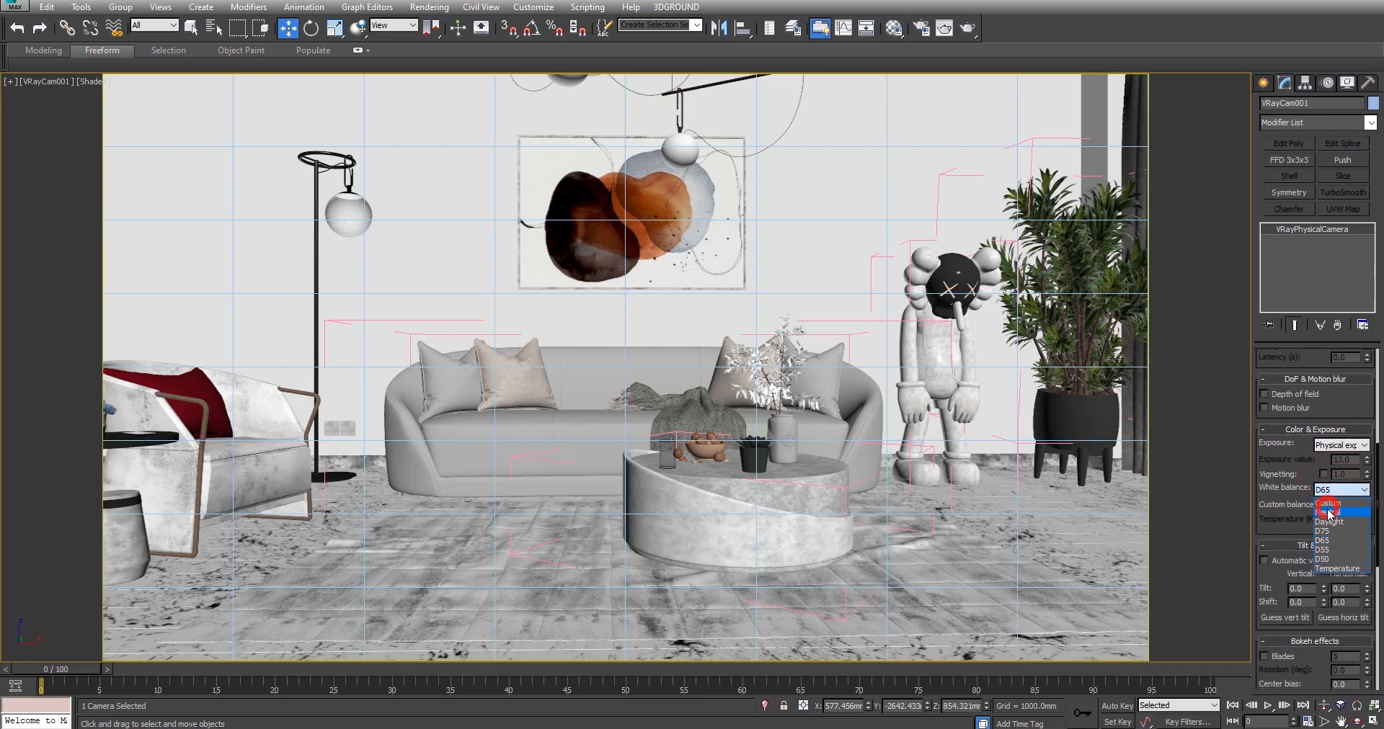
pyautogui.click(1328, 511)
# Apply the guessed horizontal tilt to the camera, leaving automatic vertical tilt off, and reselect the camera.
pyautogui.moveTo(1288, 526); pyautogui.dragTo(1292, 426)
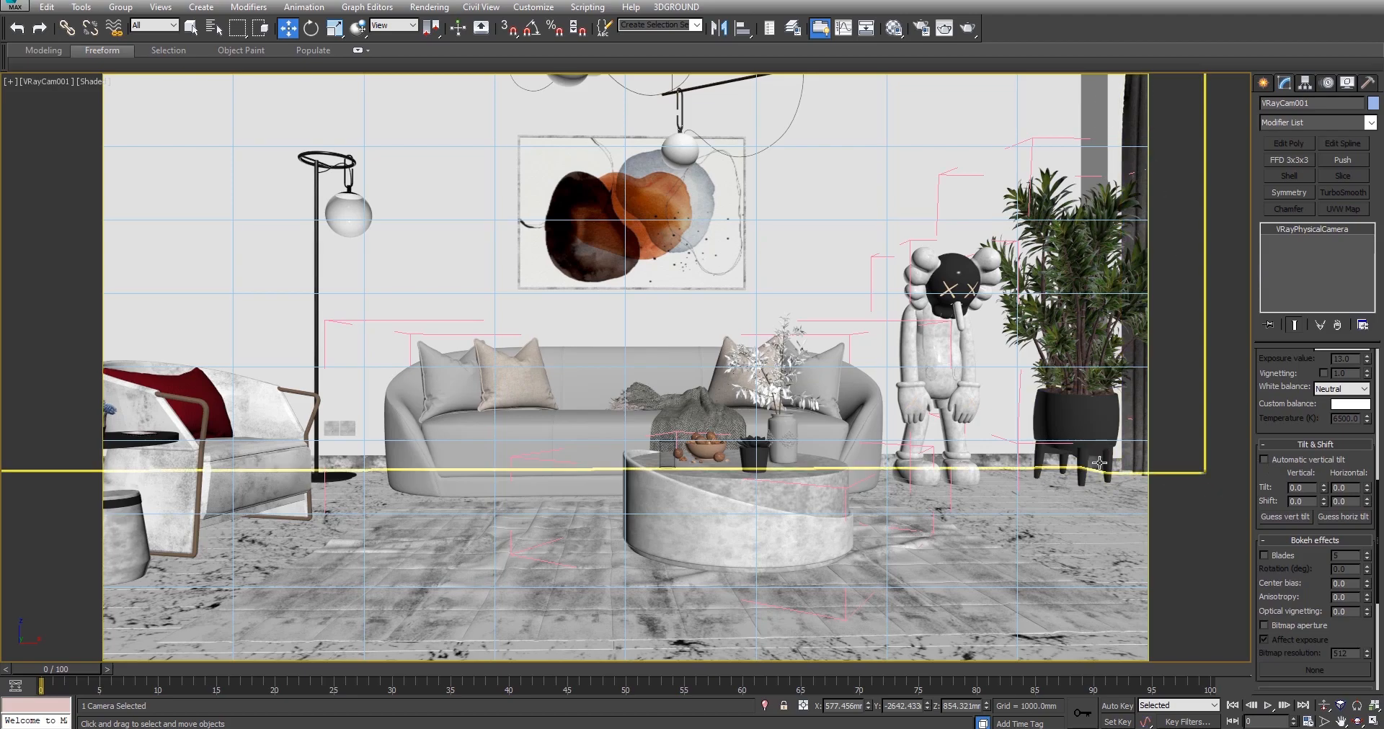
pyautogui.click(1265, 460)
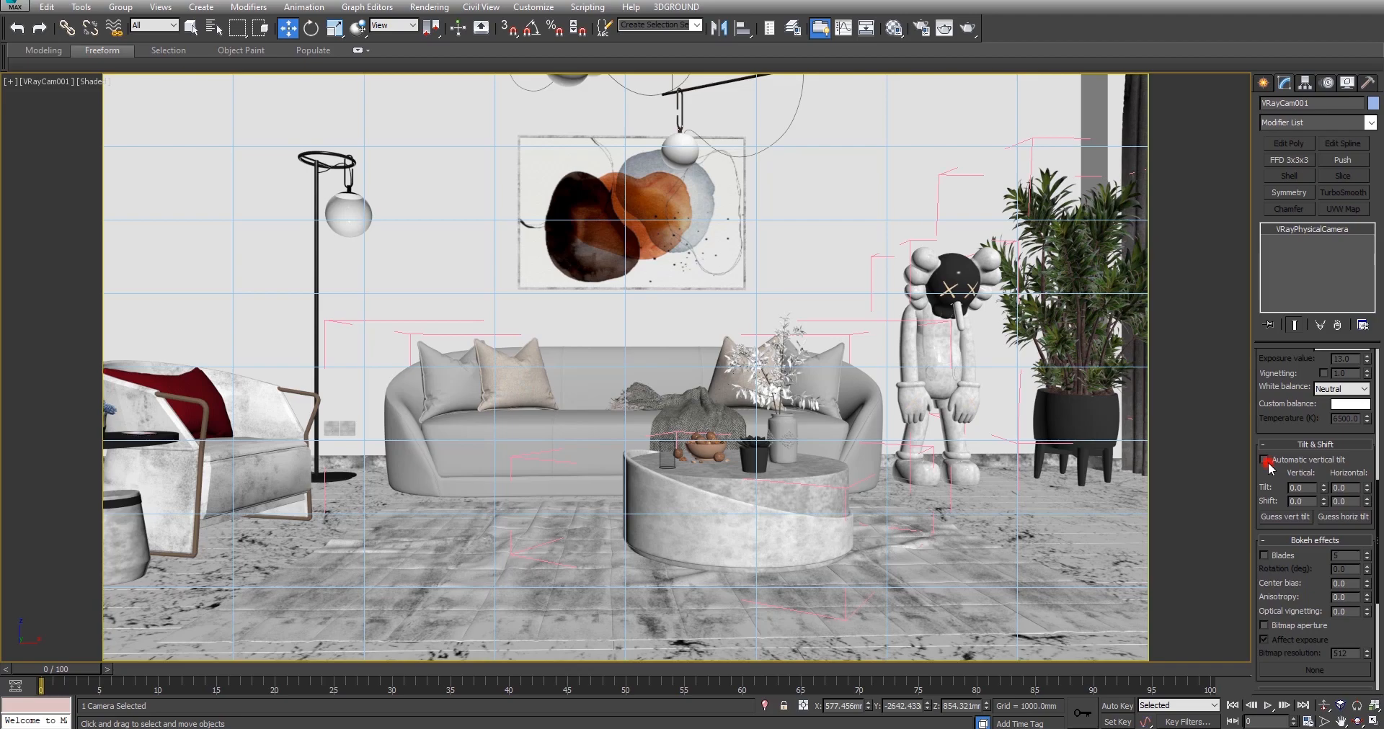
pyautogui.click(1266, 461)
pyautogui.click(1362, 517)
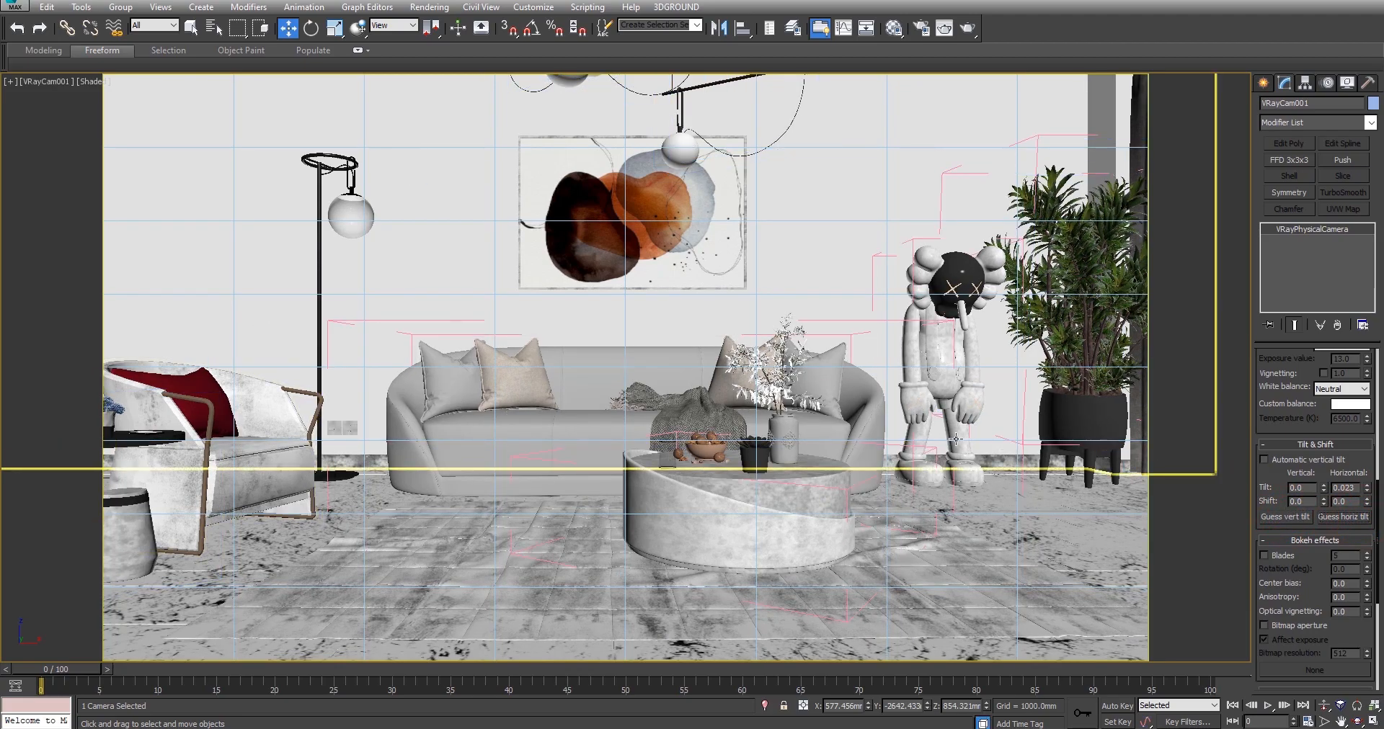
pyautogui.moveTo(818, 459); pyautogui.dragTo(824, 459, button='middle')
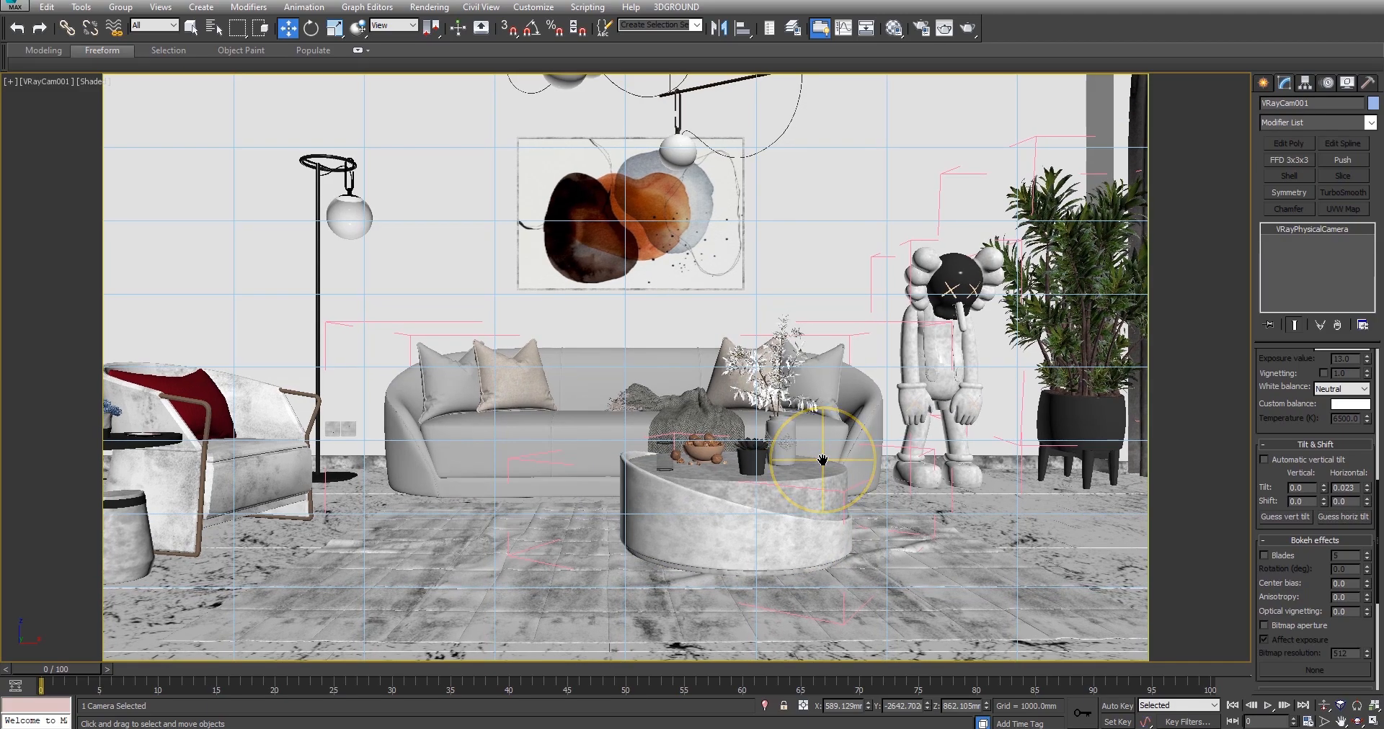
pyautogui.click(29, 82)
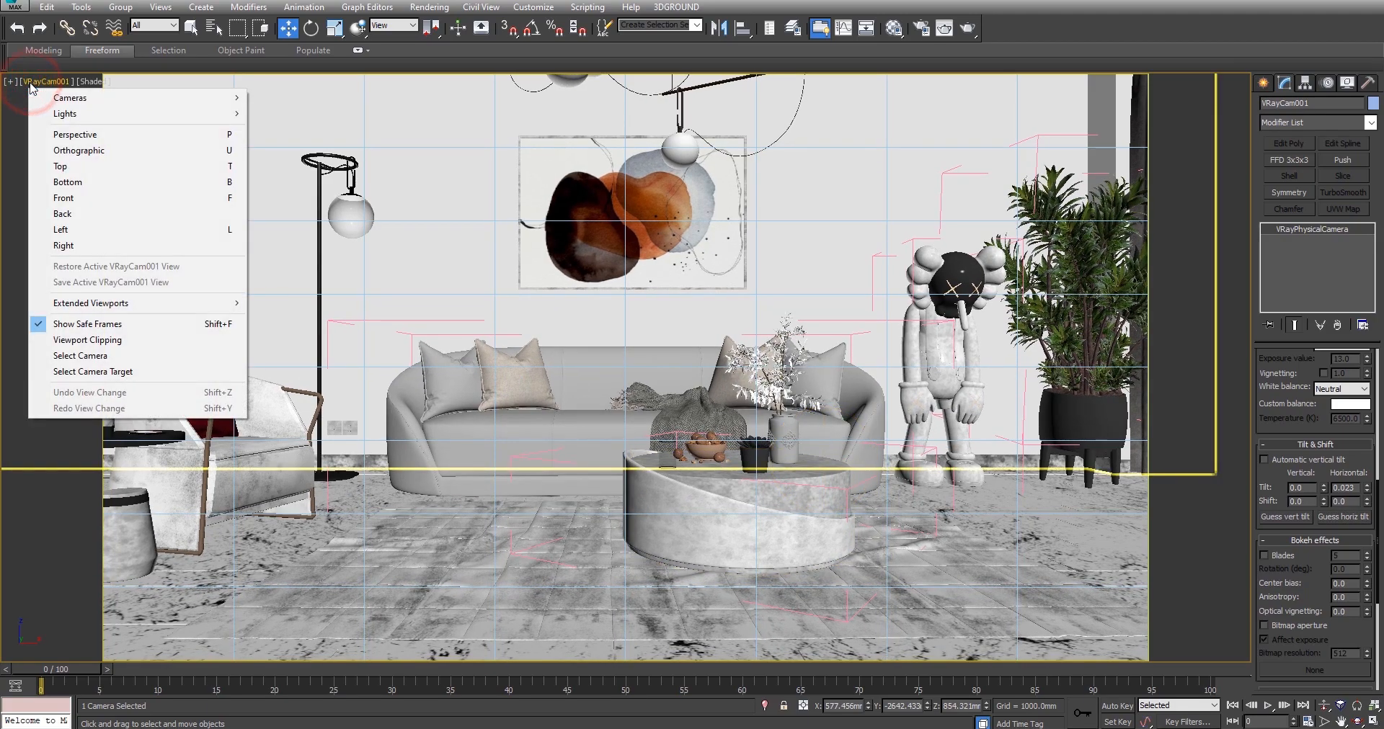
pyautogui.click(124, 356)
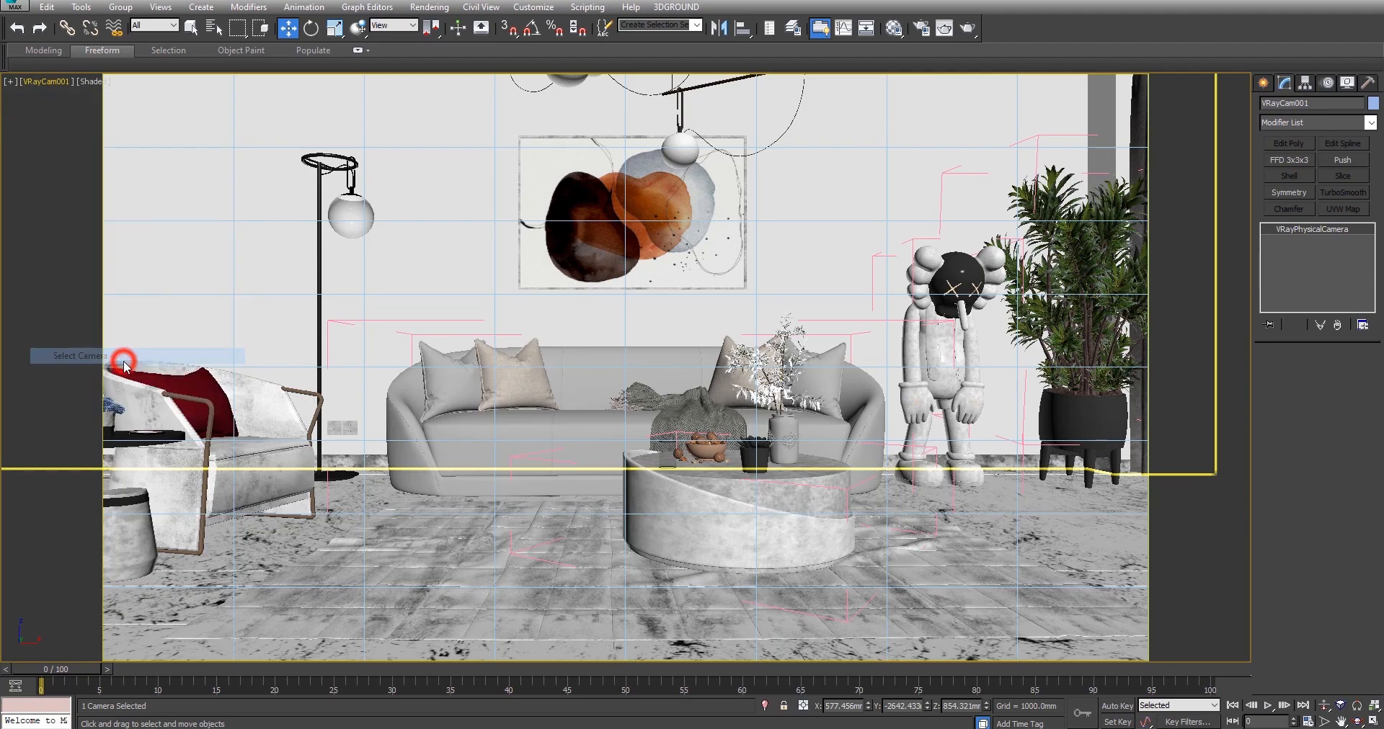
# Move the camera back about 270 mm in the top wireframe view, close to the wall behind it, and return to the camera view.
pyautogui.press('t')
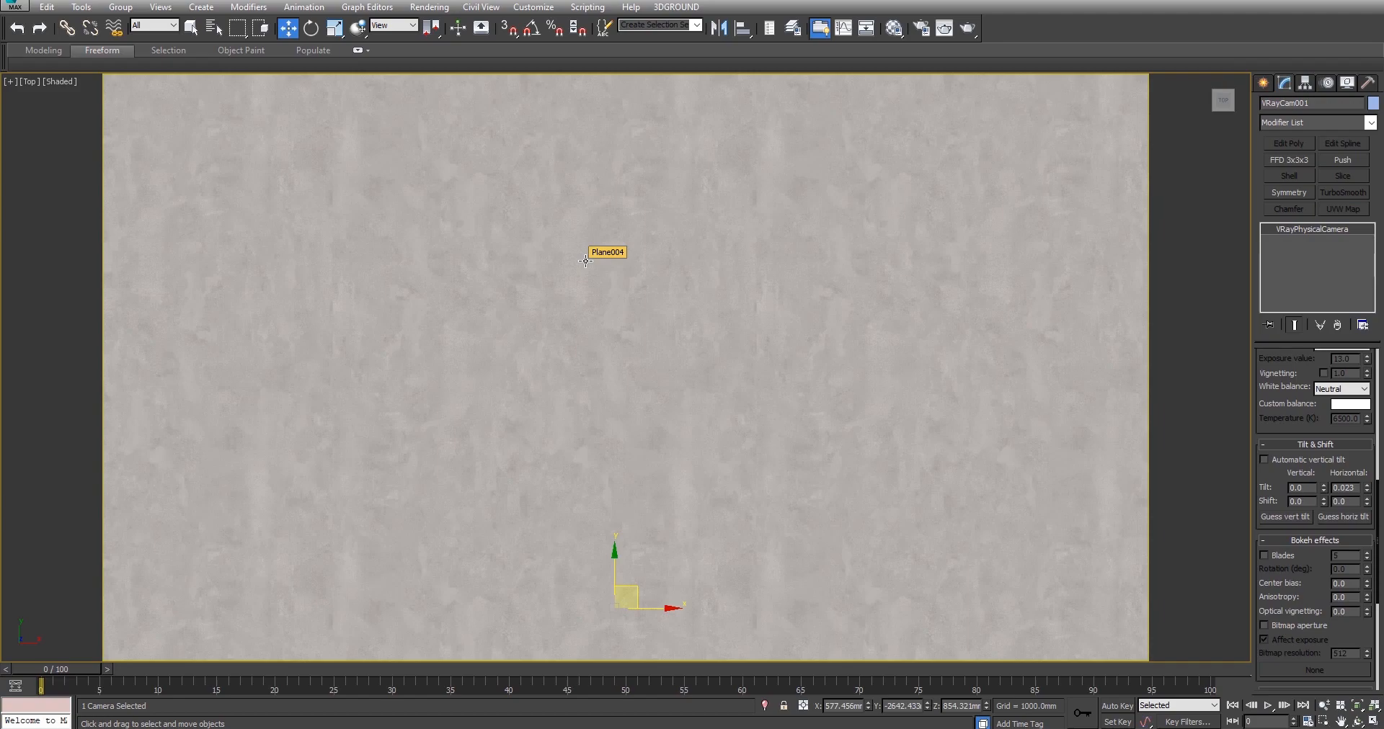
pyautogui.press('F3')
pyautogui.scroll(-8, 585, 261)
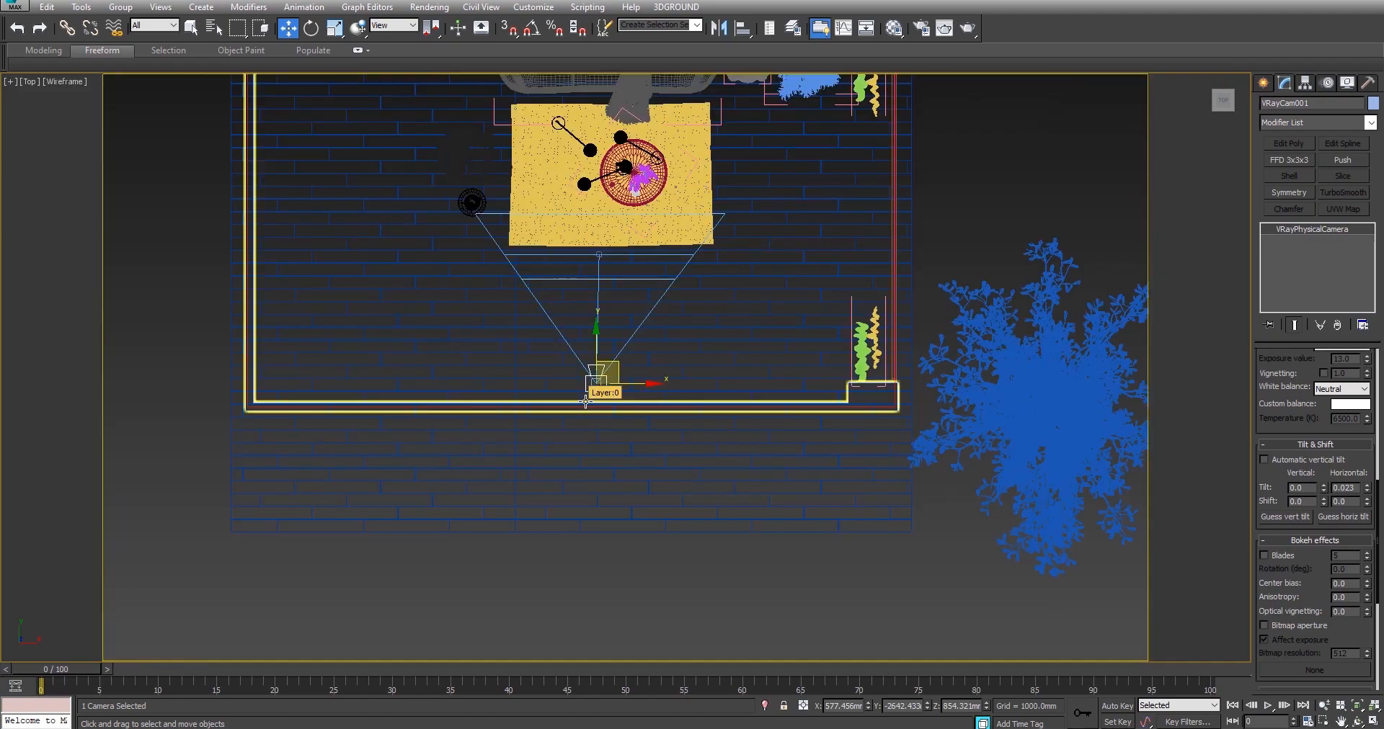
pyautogui.scroll(8, 585, 402)
pyautogui.moveTo(647, 253); pyautogui.dragTo(685, 361)
pyautogui.scroll(6, 640, 407)
pyautogui.scroll(-6, 695, 426)
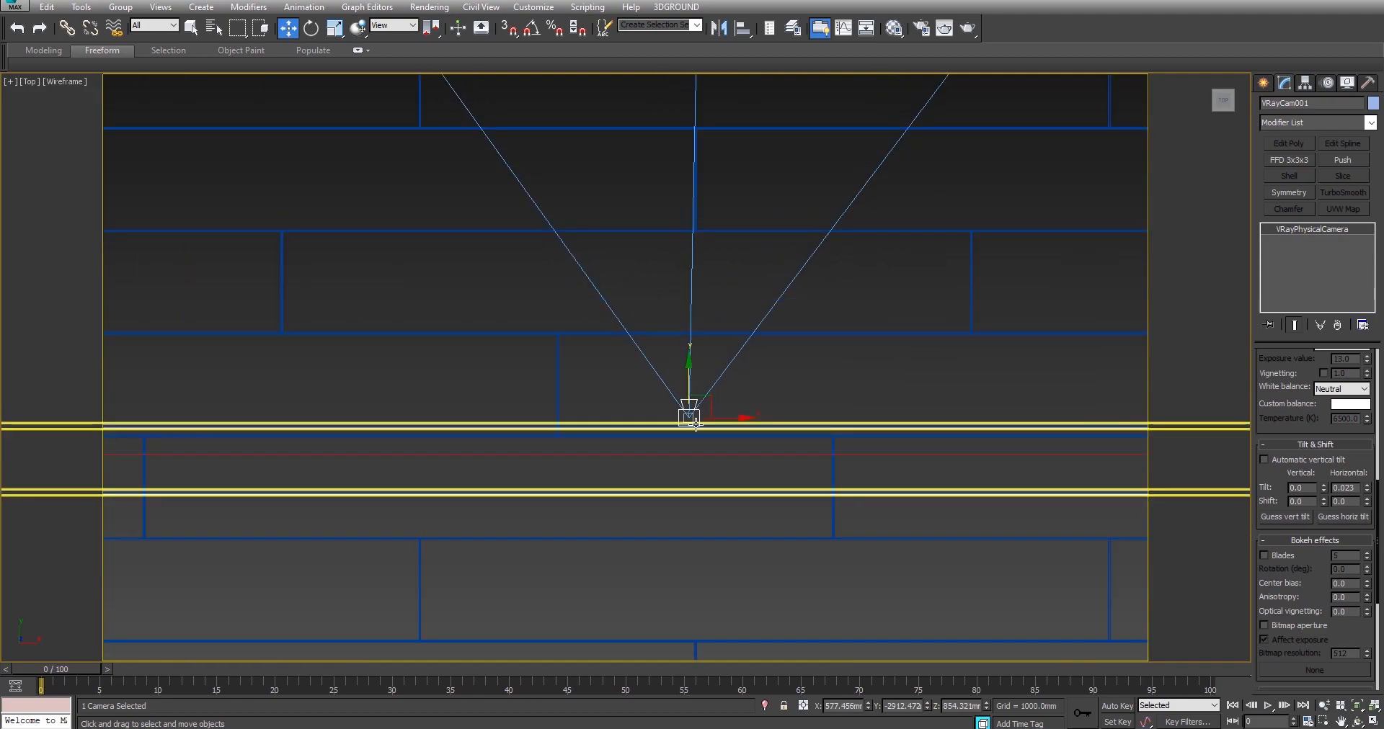
pyautogui.press('c')
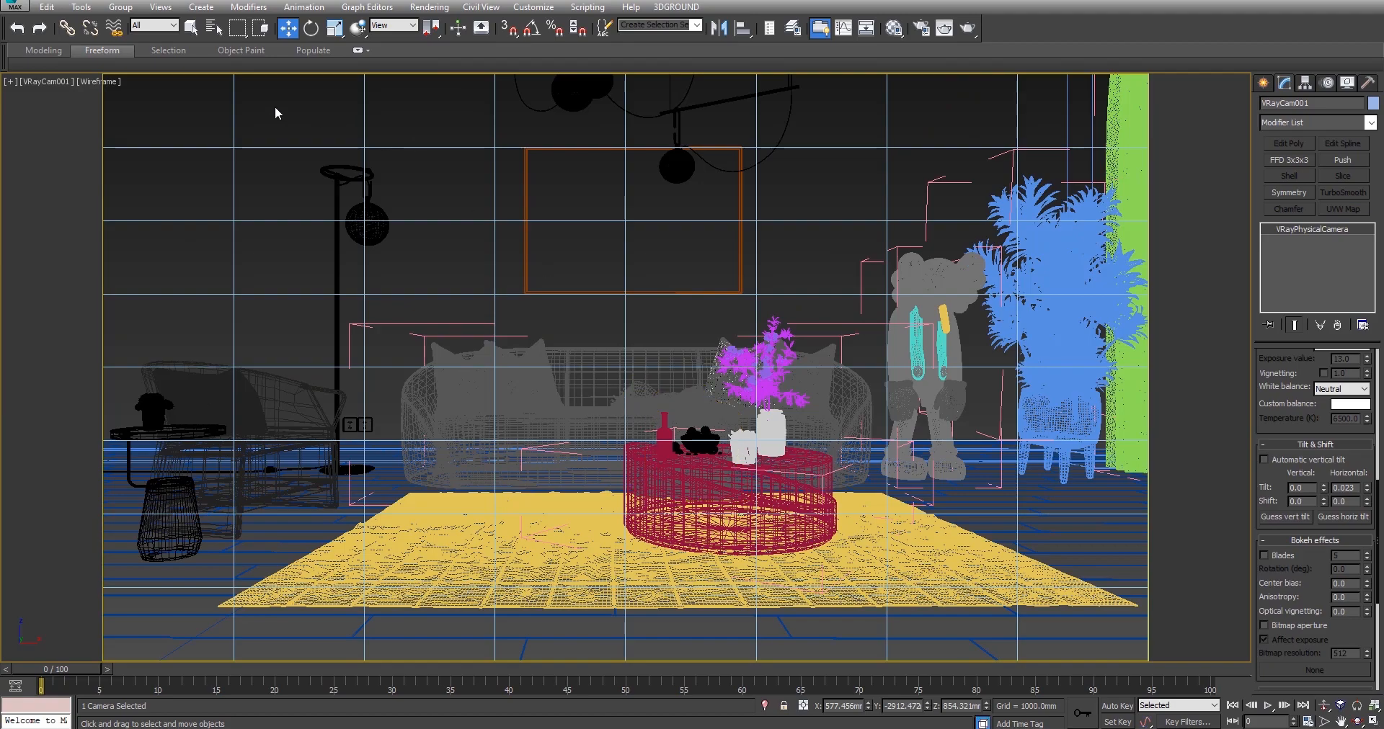
# Display the camera view shaded and shift its framing so the armchair, pendant lights, sofa and plant fit, with the camera about 1008 mm high.
pyautogui.click(102, 81)
pyautogui.click(127, 120)
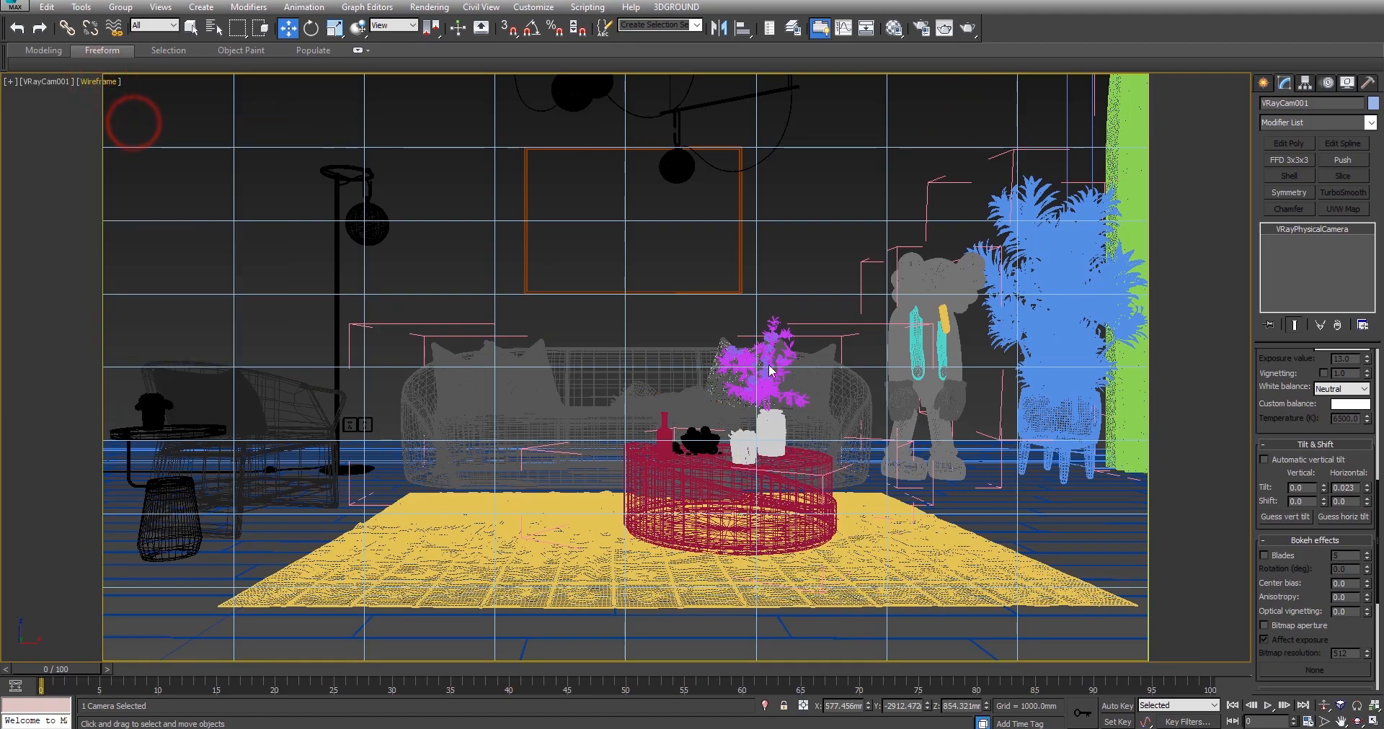
pyautogui.moveTo(829, 429)
pyautogui.mouseDown(button='middle')
pyautogui.moveTo(824, 448)
pyautogui.moveTo(820, 437)
pyautogui.mouseUp(button='middle')
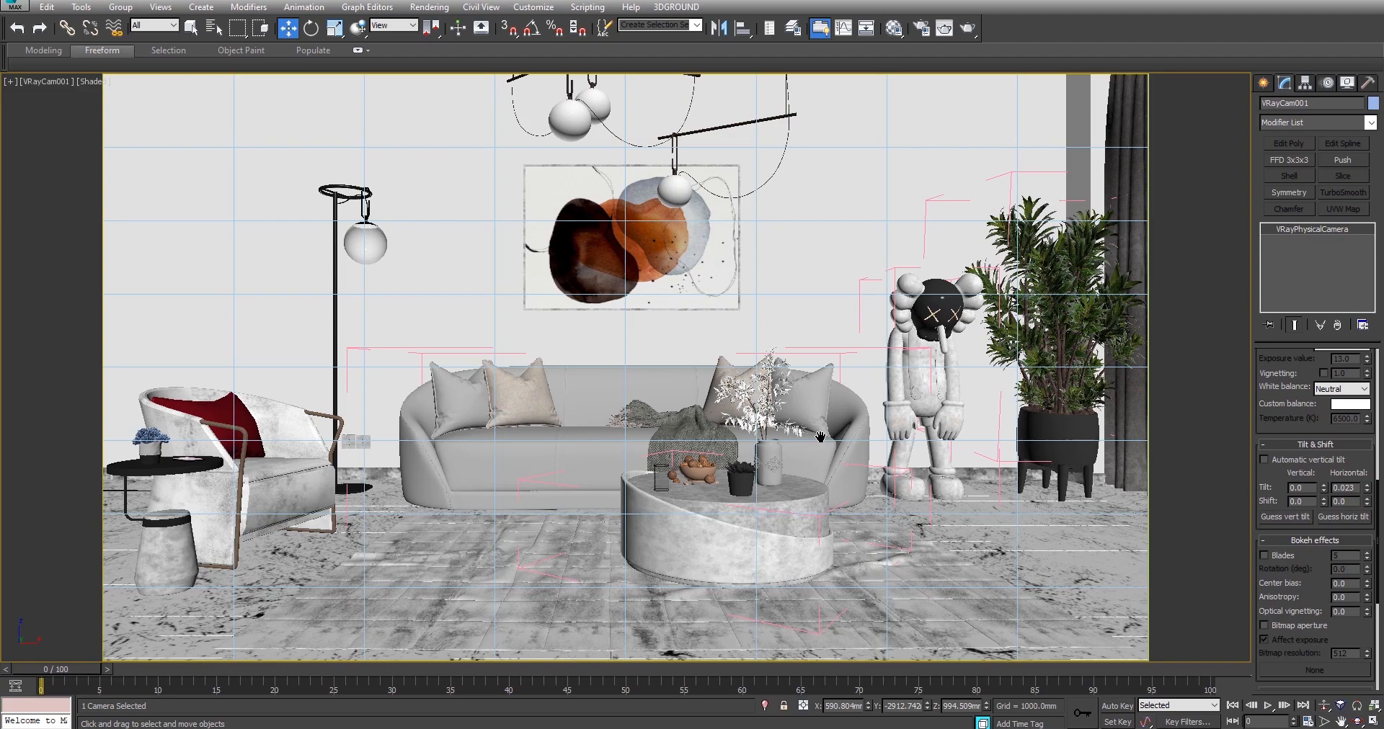
pyautogui.moveTo(817, 439); pyautogui.dragTo(815, 441, button='middle')
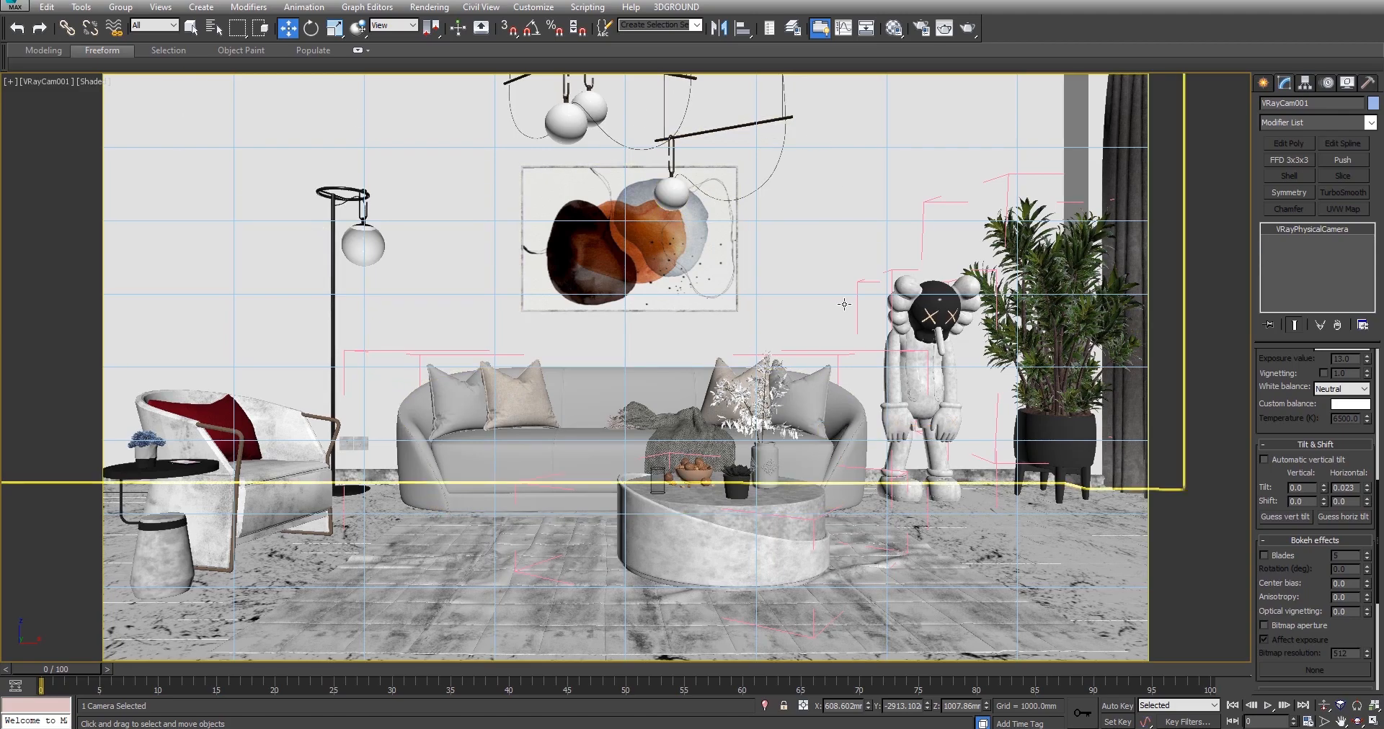
# Open the render setup and review the common parameters, including the output size and render options.
pyautogui.click(926, 23)
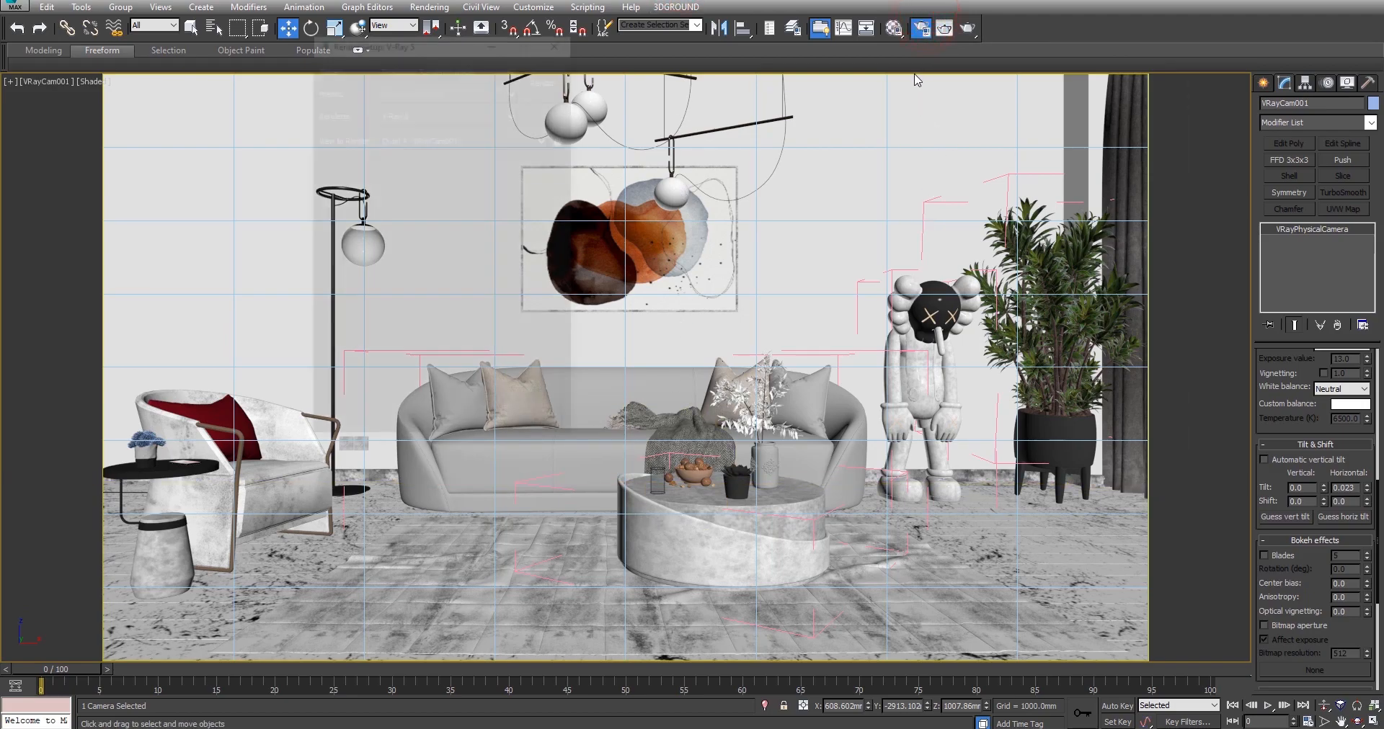
pyautogui.moveTo(369, 39); pyautogui.dragTo(838, 51)
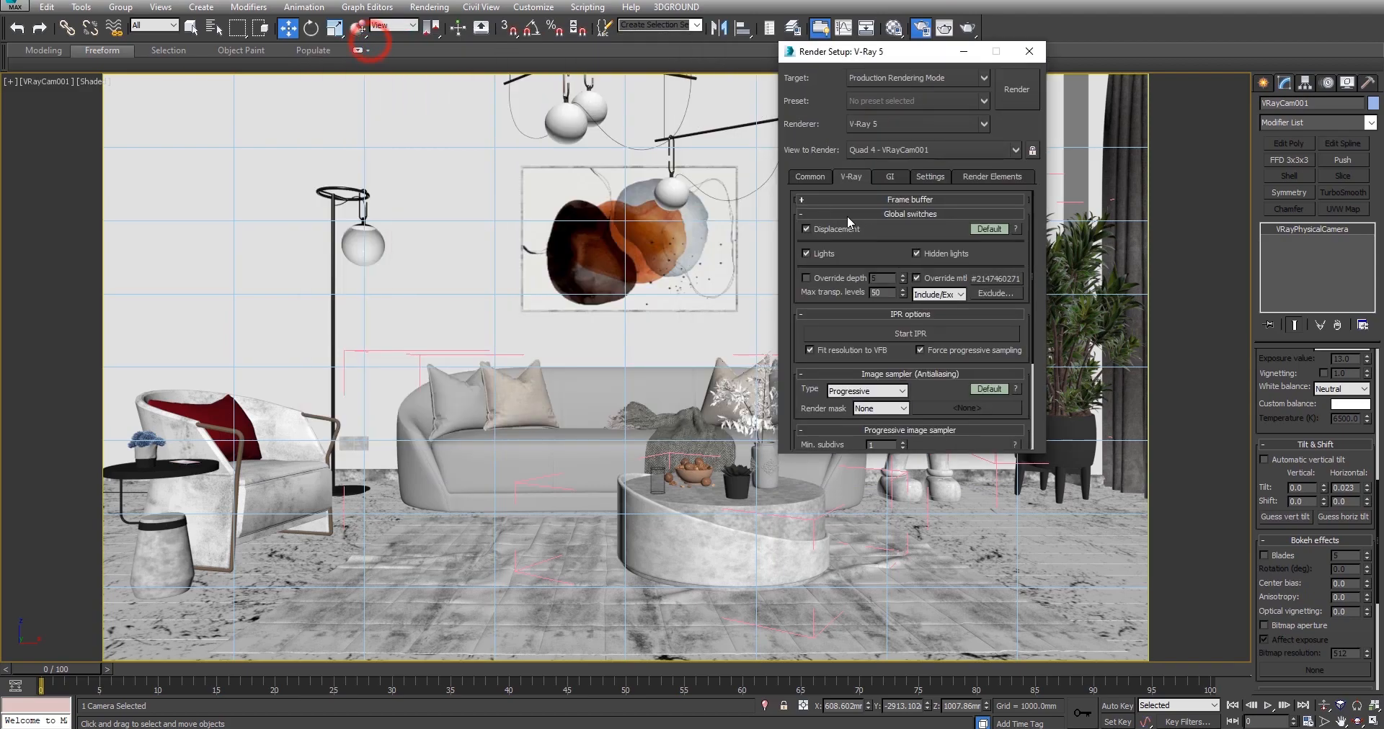
pyautogui.click(808, 176)
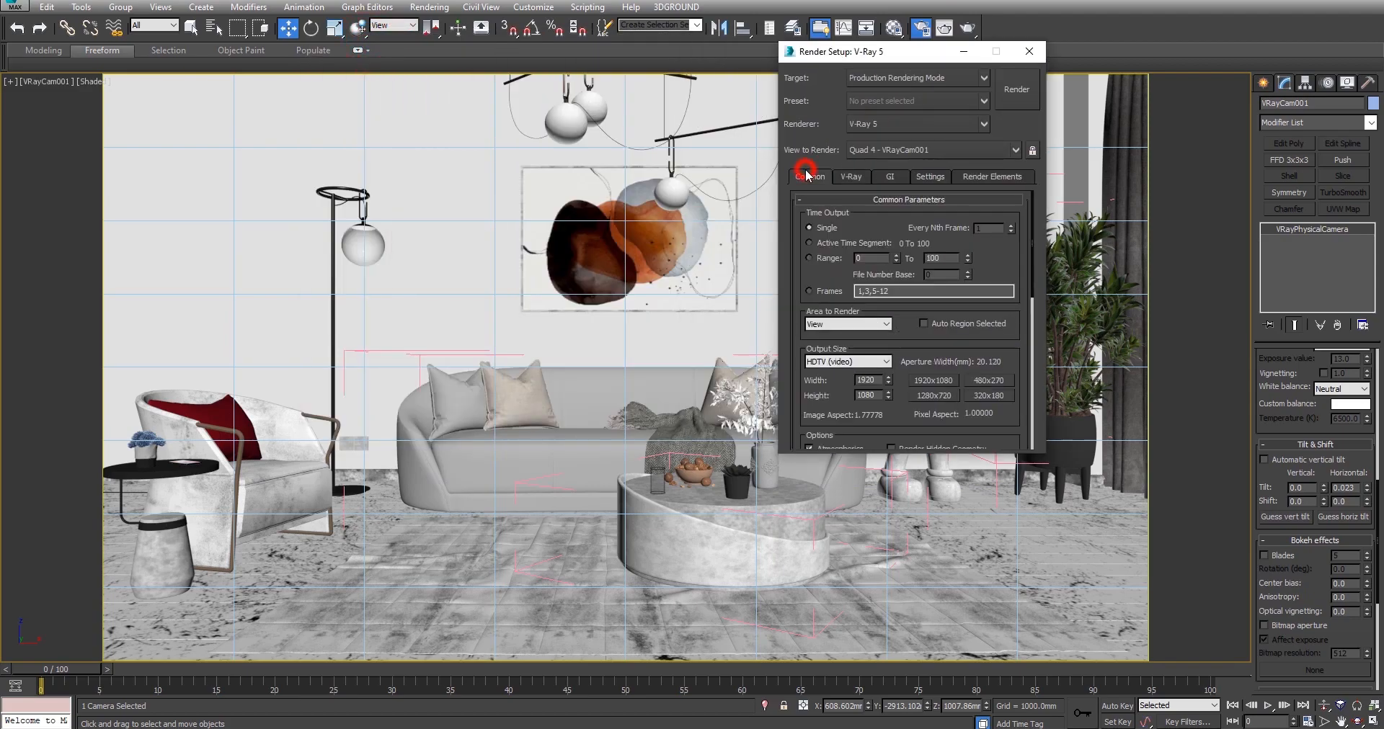
pyautogui.scroll(-5, 878, 347)
pyautogui.moveTo(878, 347); pyautogui.dragTo(871, 335)
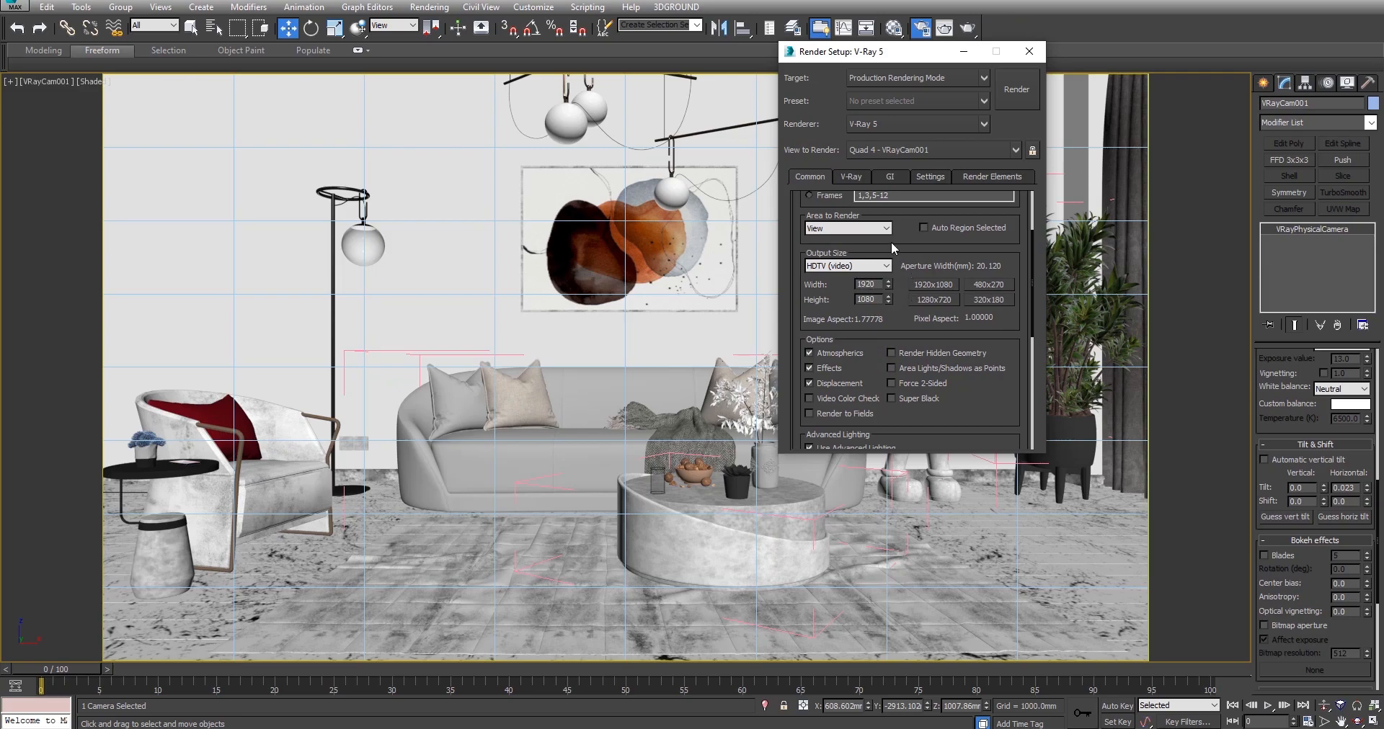
pyautogui.moveTo(921, 280); pyautogui.dragTo(917, 335)
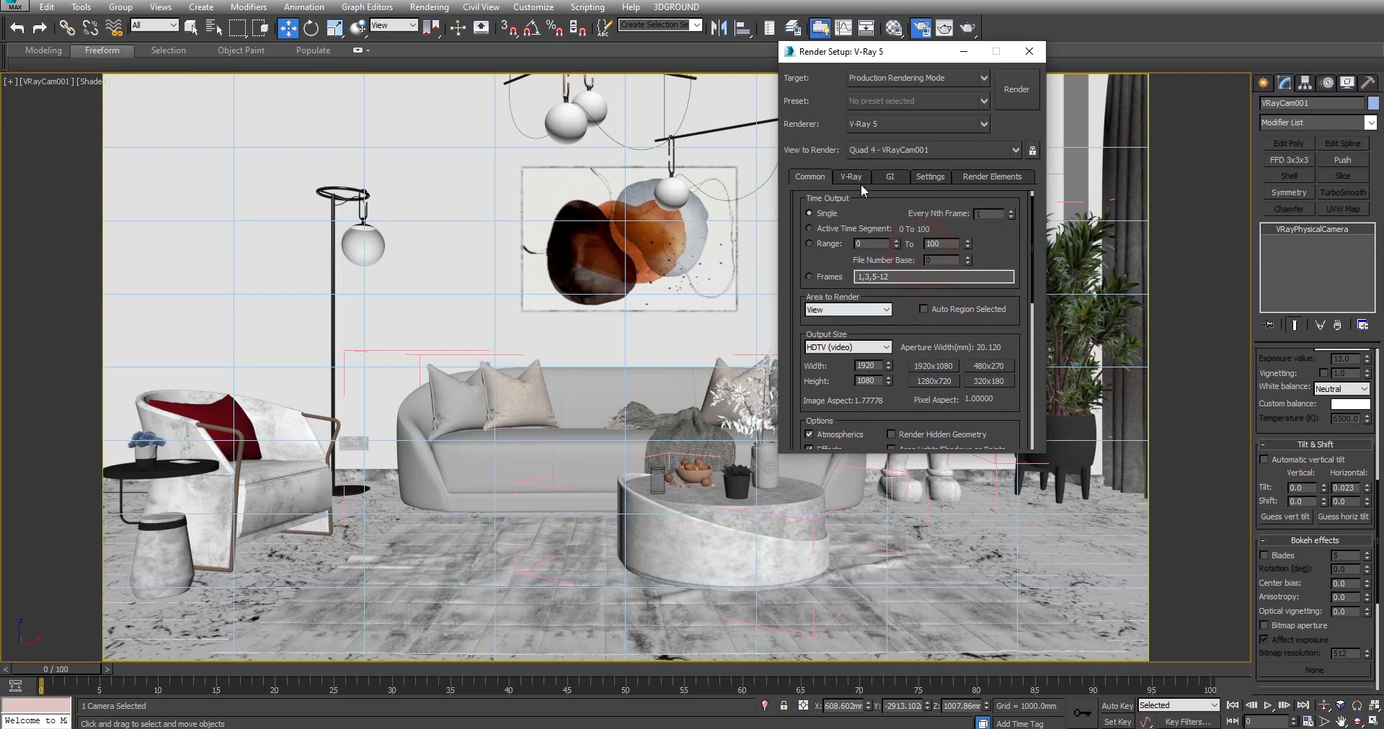
# Show the camera view in wireframe and collapse the V-Ray frame buffer, global switches and IPR options sections.
pyautogui.click(849, 177)
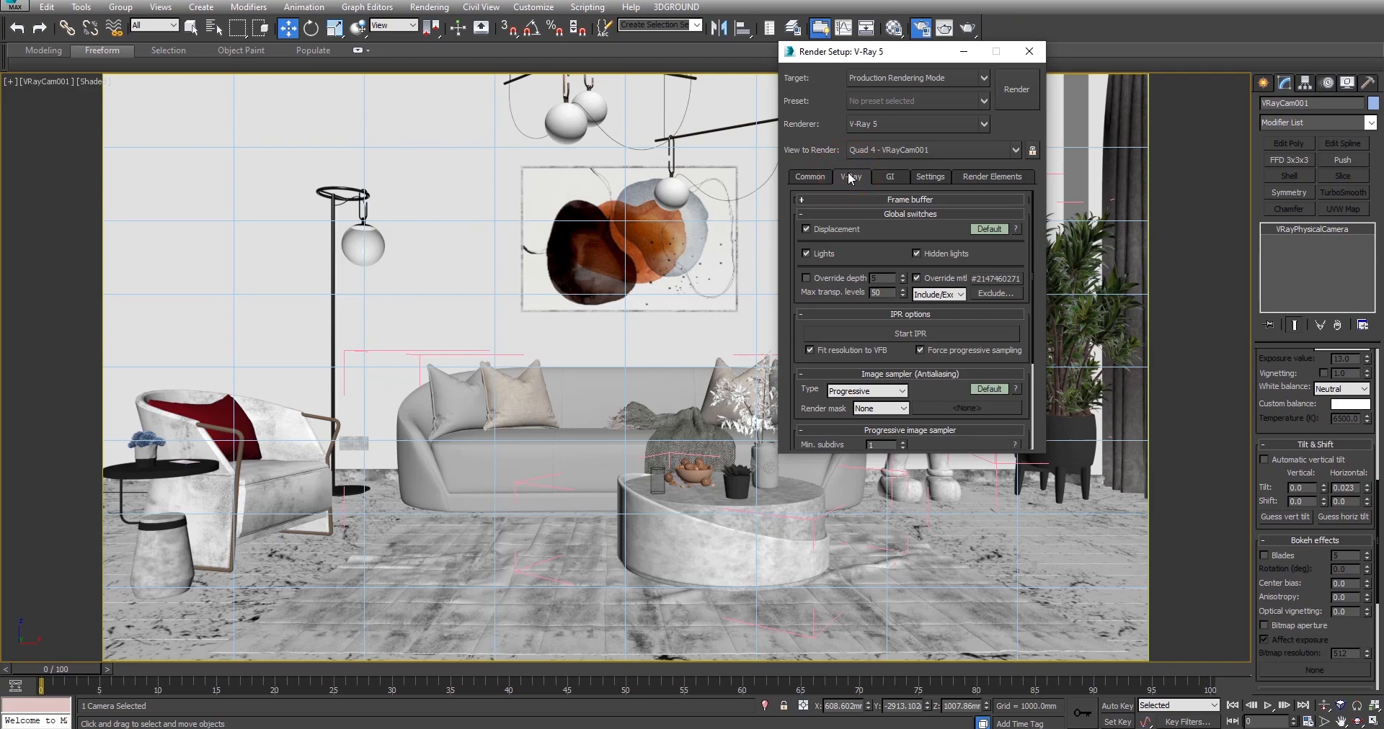
pyautogui.press('F3')
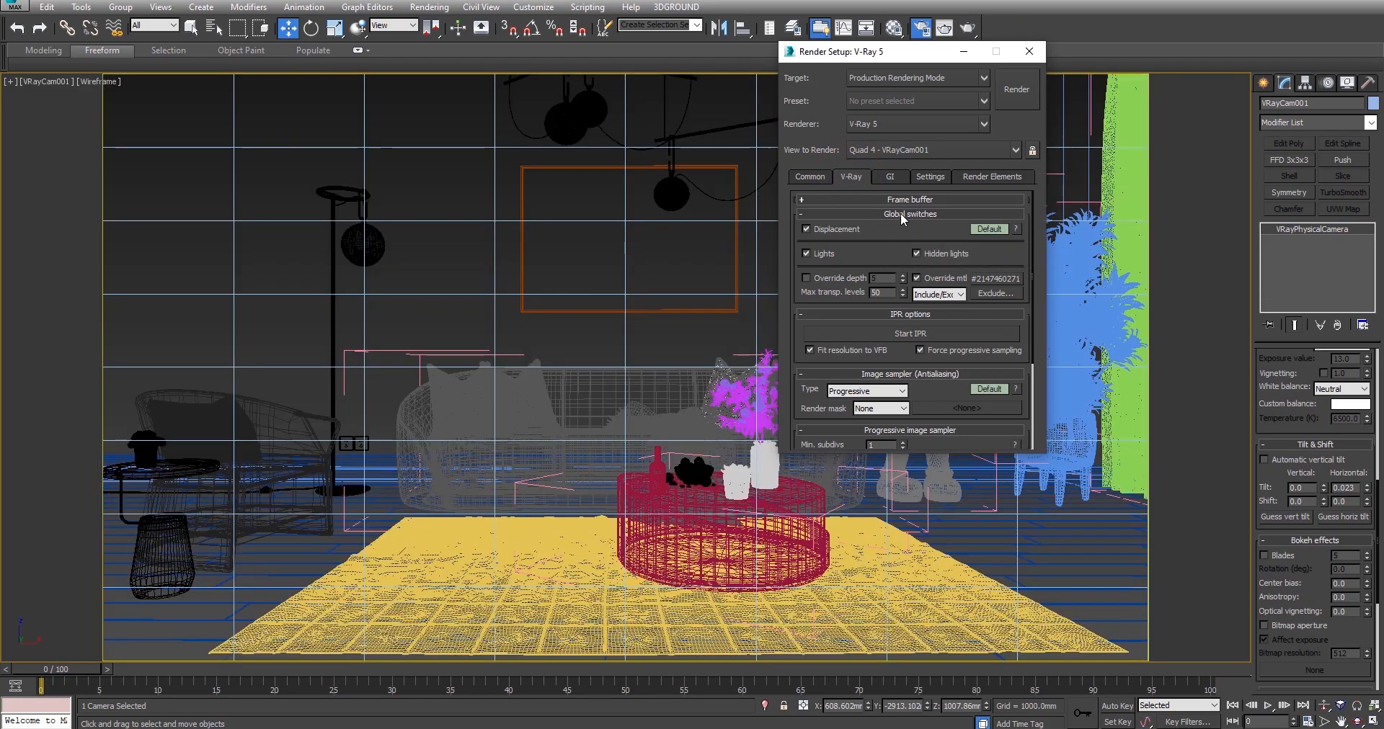
pyautogui.click(901, 214)
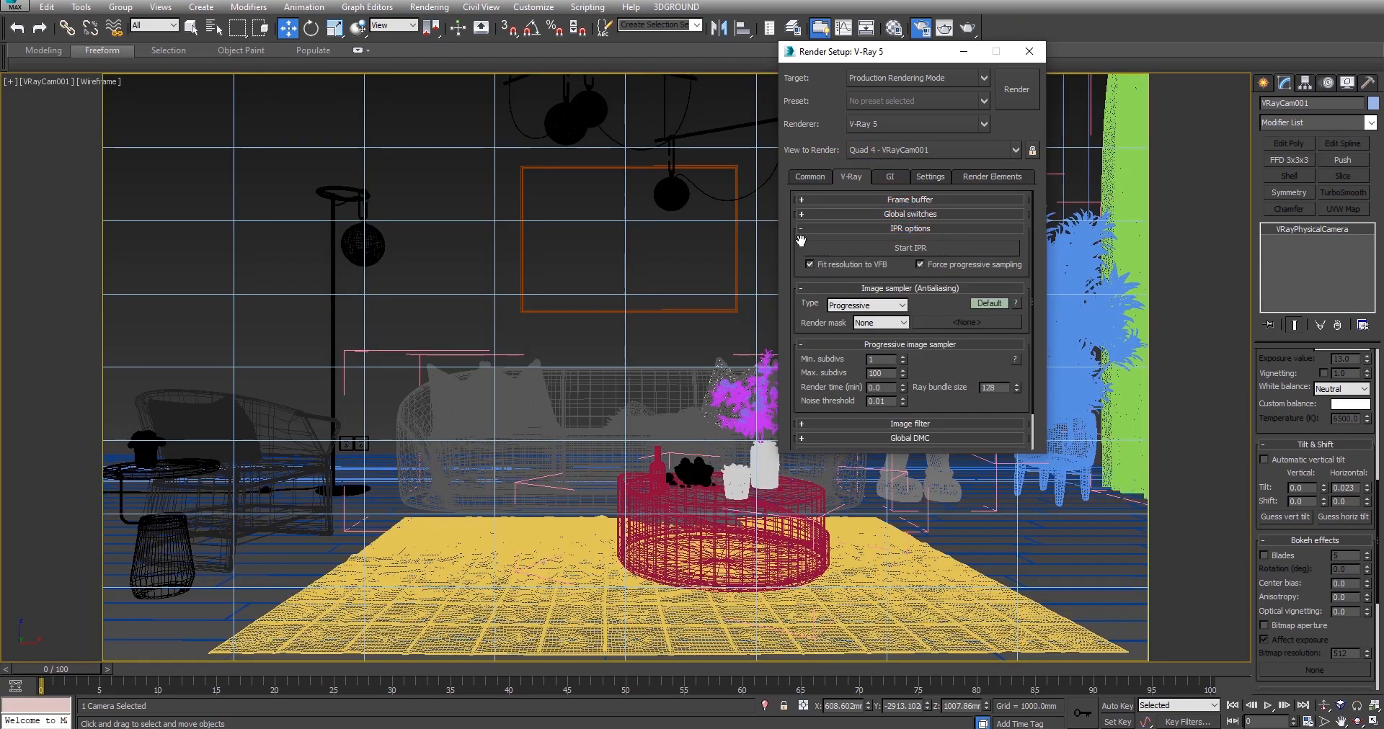
pyautogui.click(894, 199)
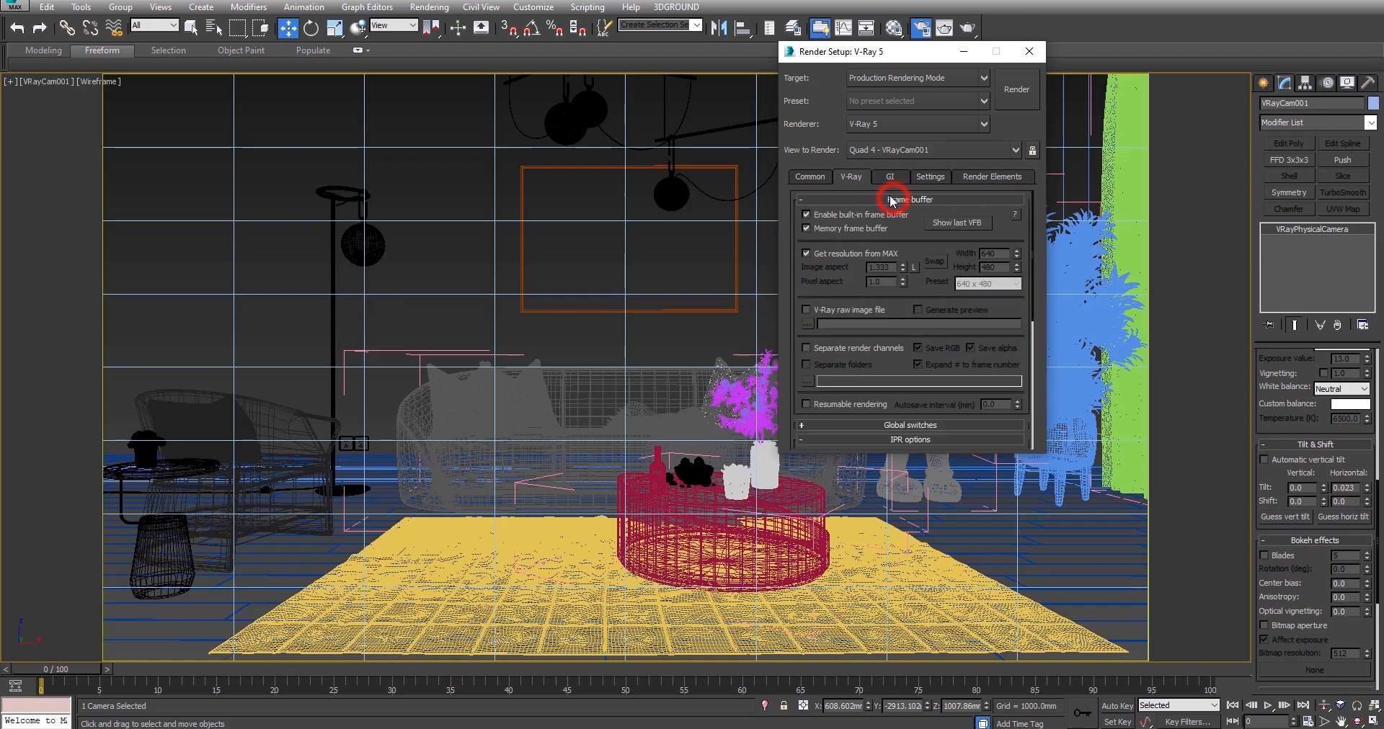
pyautogui.click(914, 200)
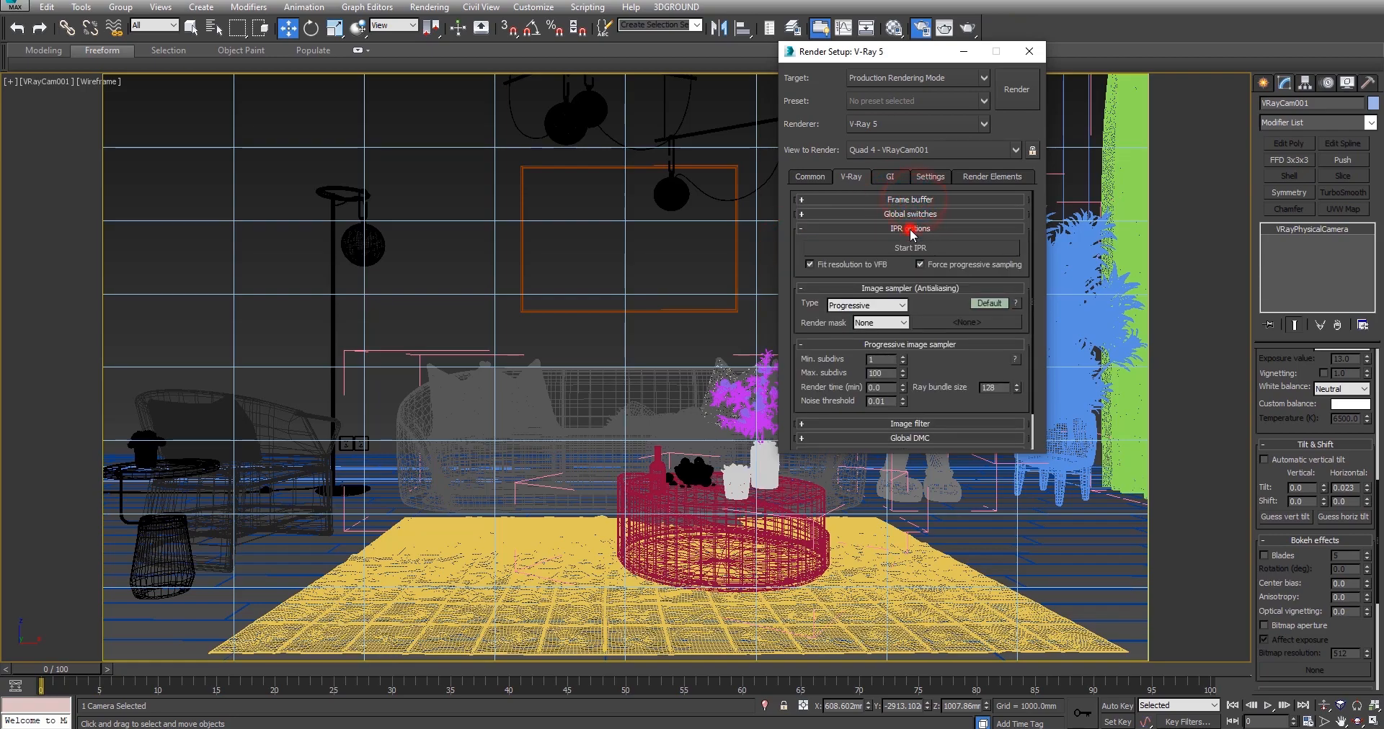
pyautogui.click(910, 227)
# Set the image sampler type to Bucket and switch all V-Ray settings to Expert mode.
pyautogui.click(865, 259)
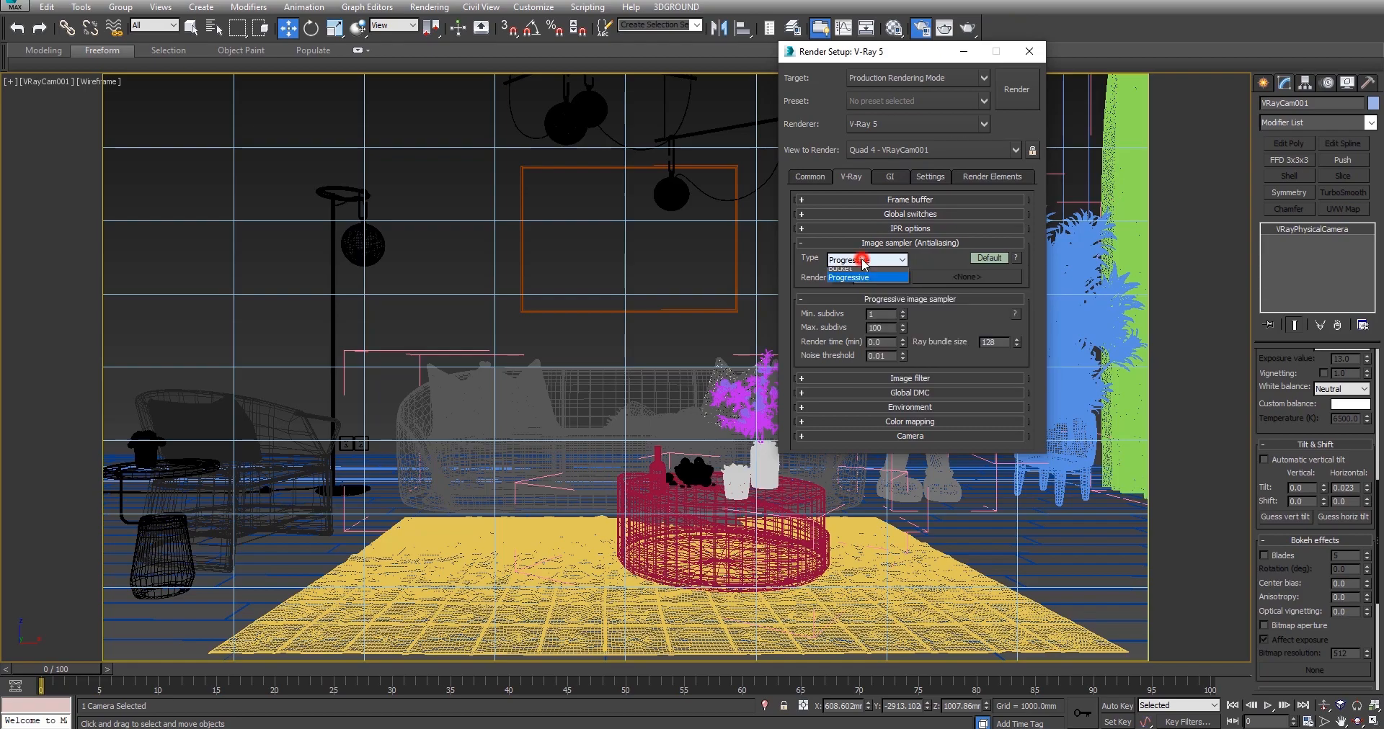
pyautogui.click(861, 273)
pyautogui.click(848, 261)
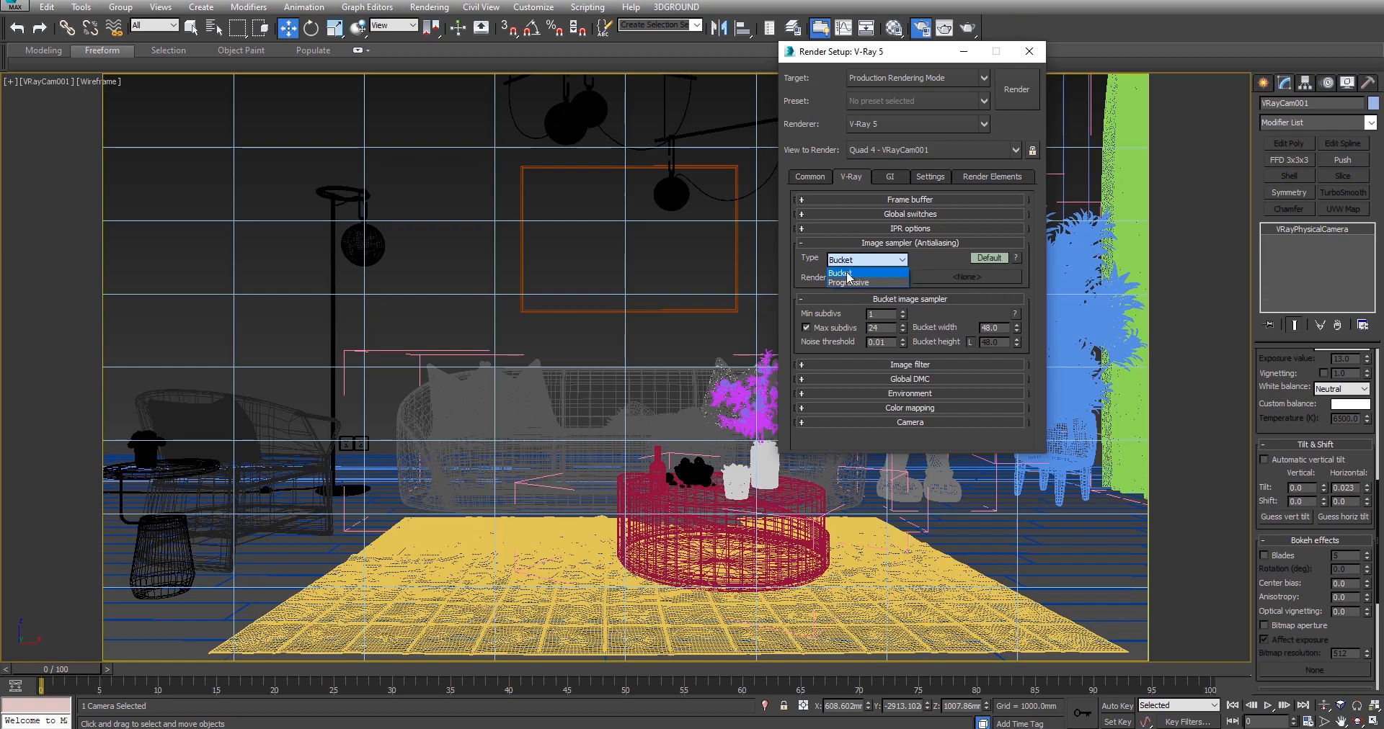
pyautogui.click(848, 274)
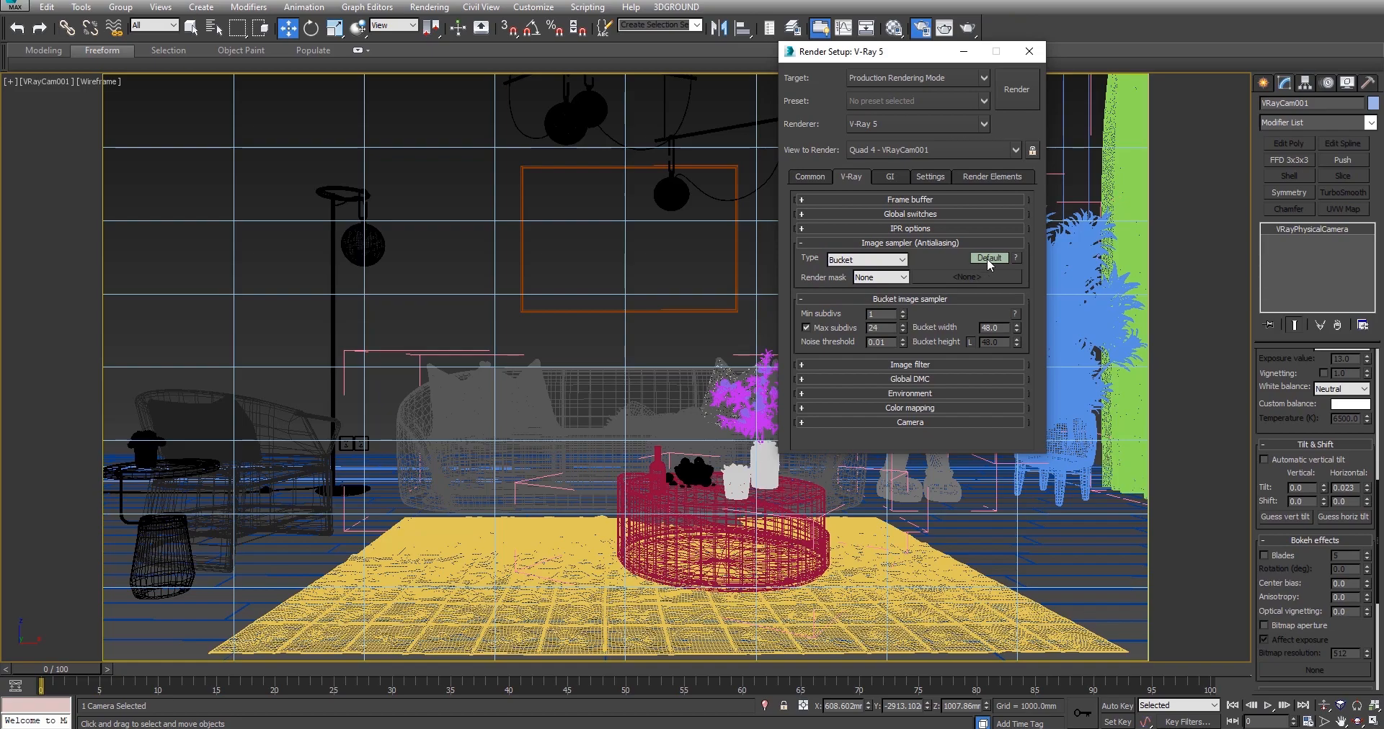
pyautogui.click(989, 257)
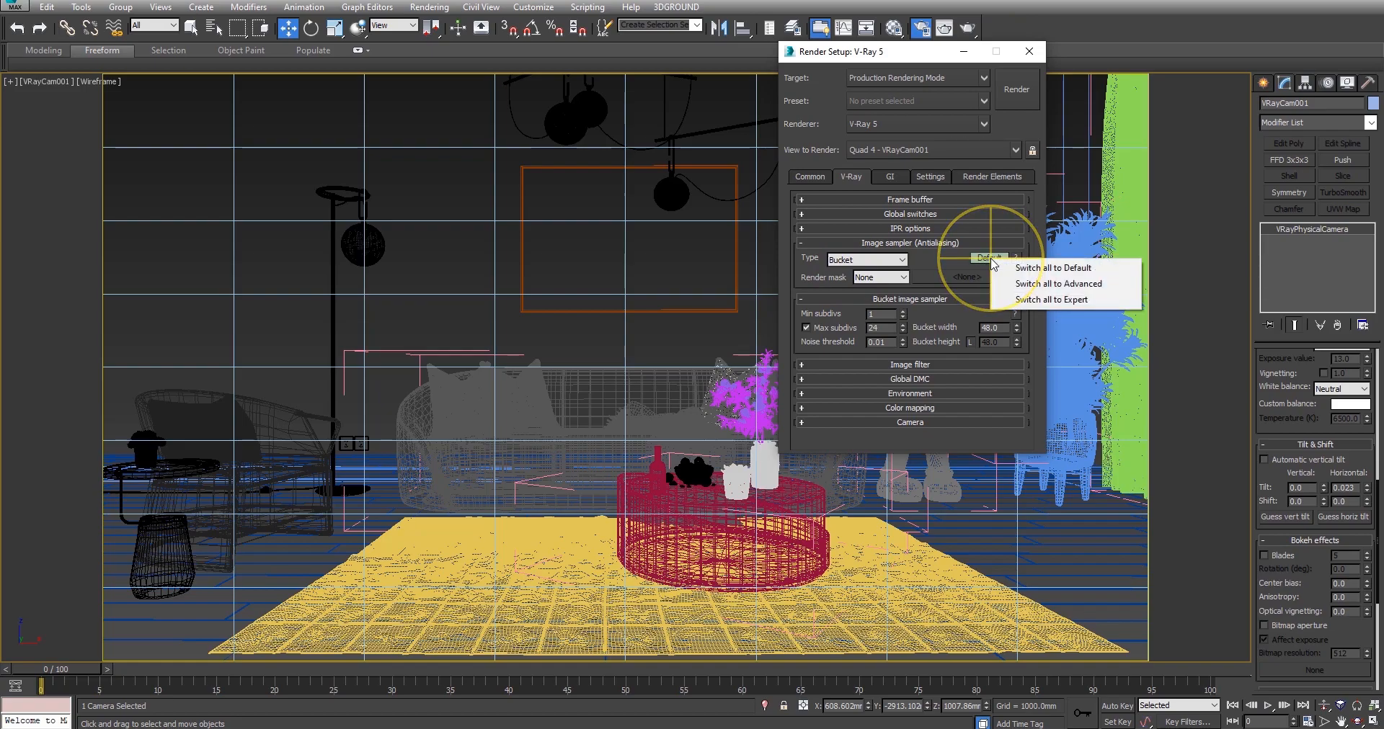
pyautogui.click(1052, 300)
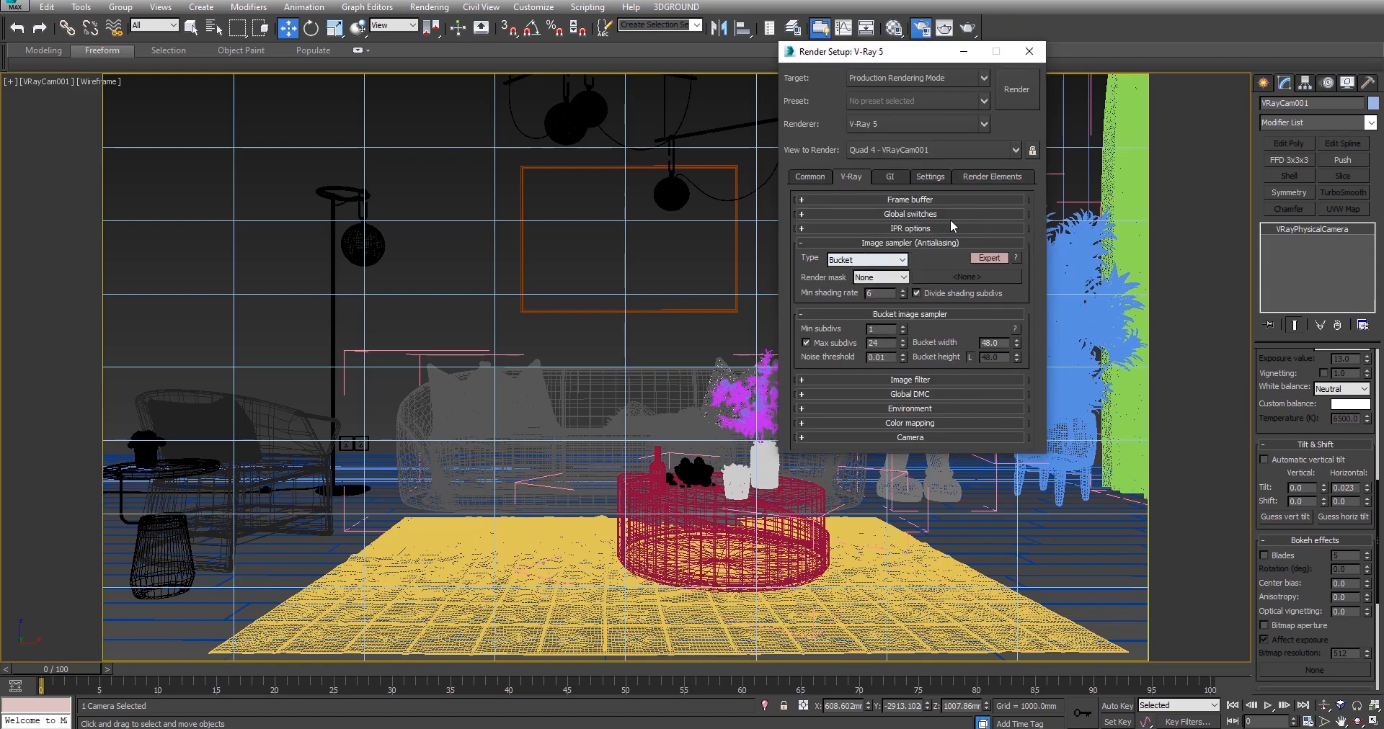
# Set the bucket image sampler's max subdivs to 4 and disable the image filter.
pyautogui.click(826, 278)
pyautogui.moveTo(882, 342); pyautogui.dragTo(832, 366)
pyautogui.write('4')
pyautogui.click(889, 380)
pyautogui.click(824, 384)
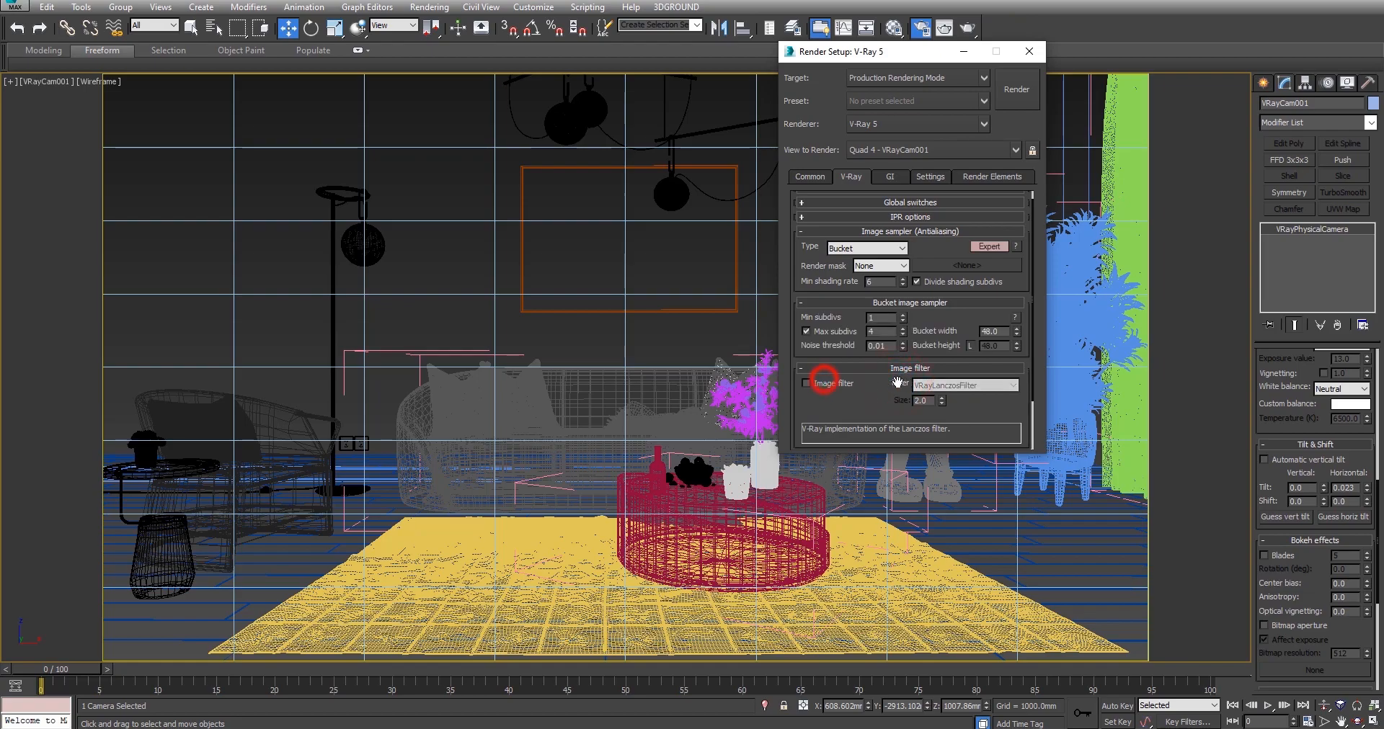
pyautogui.click(875, 366)
# Set the burn value of the Reinhard color mapping to 0.75.
pyautogui.click(894, 388)
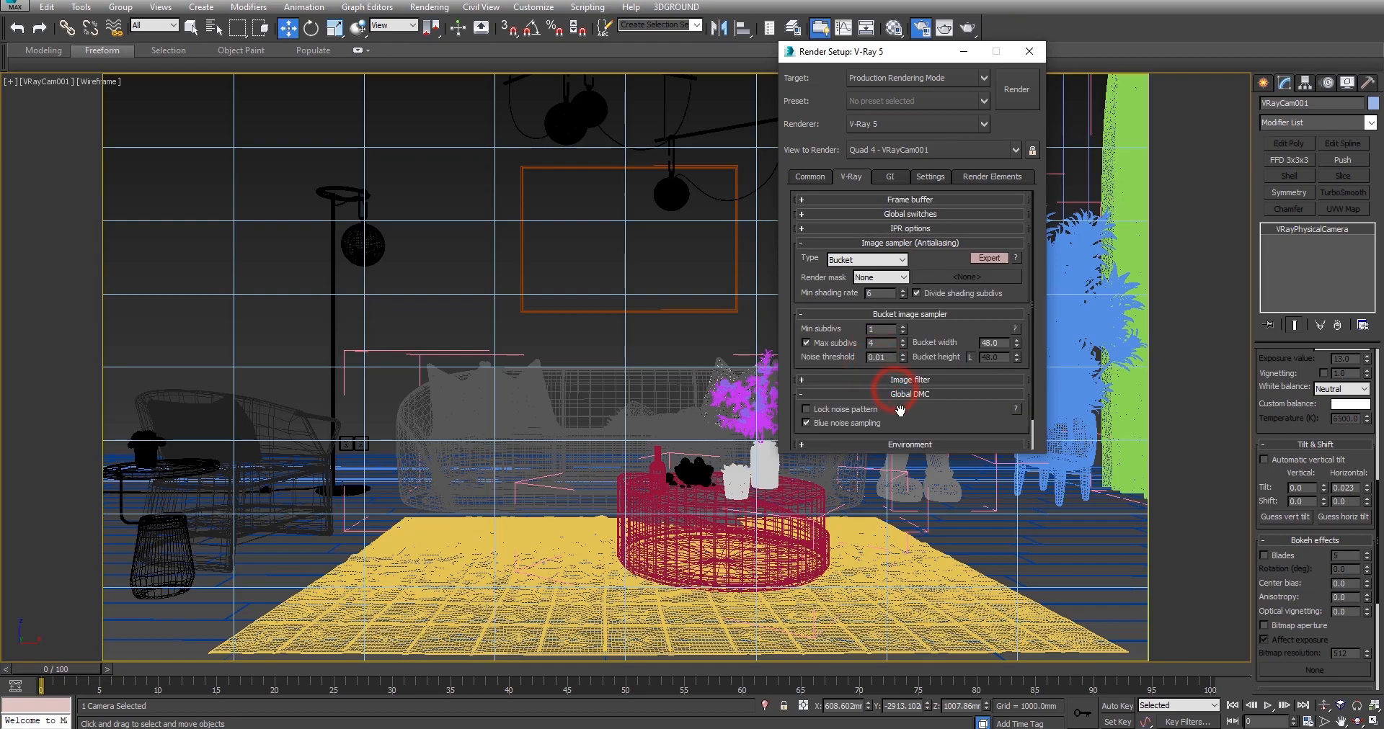
pyautogui.moveTo(902, 411); pyautogui.dragTo(917, 261)
pyautogui.click(912, 426)
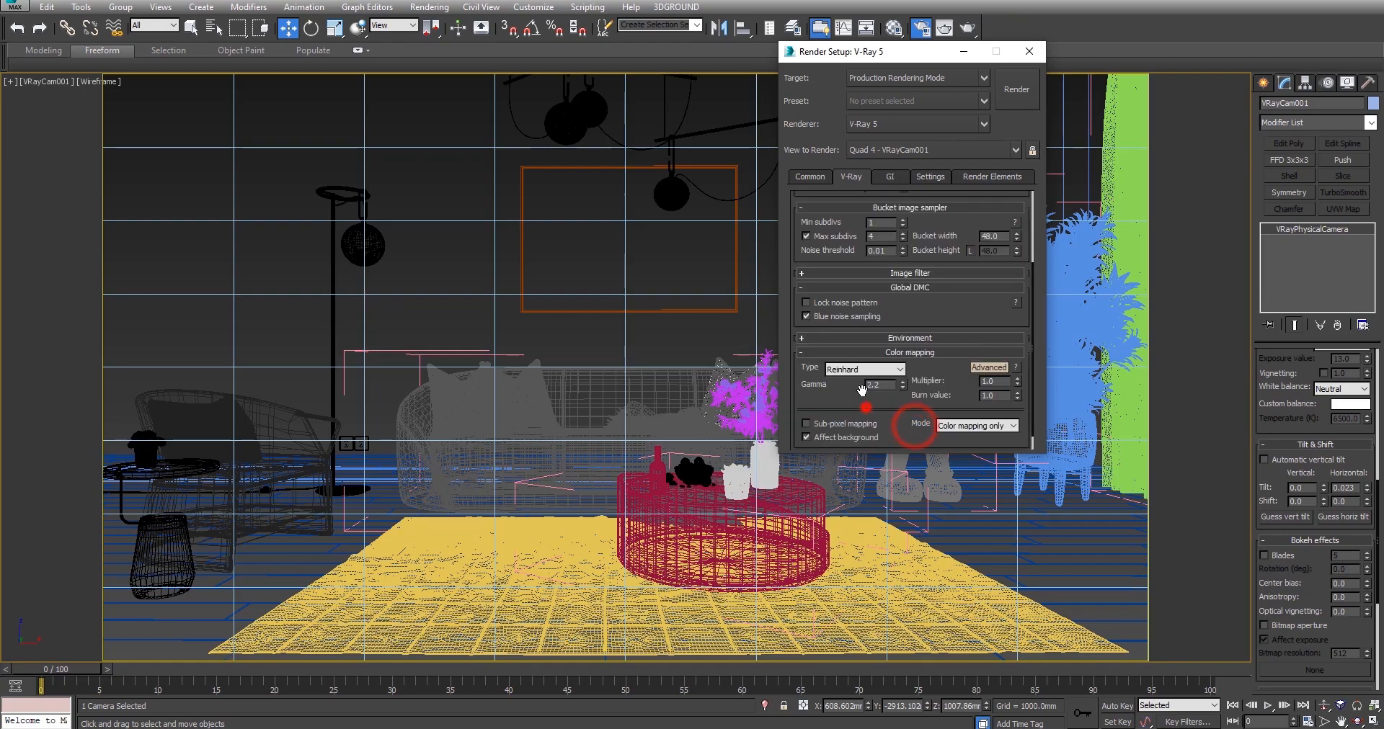
pyautogui.moveTo(865, 405); pyautogui.dragTo(854, 353)
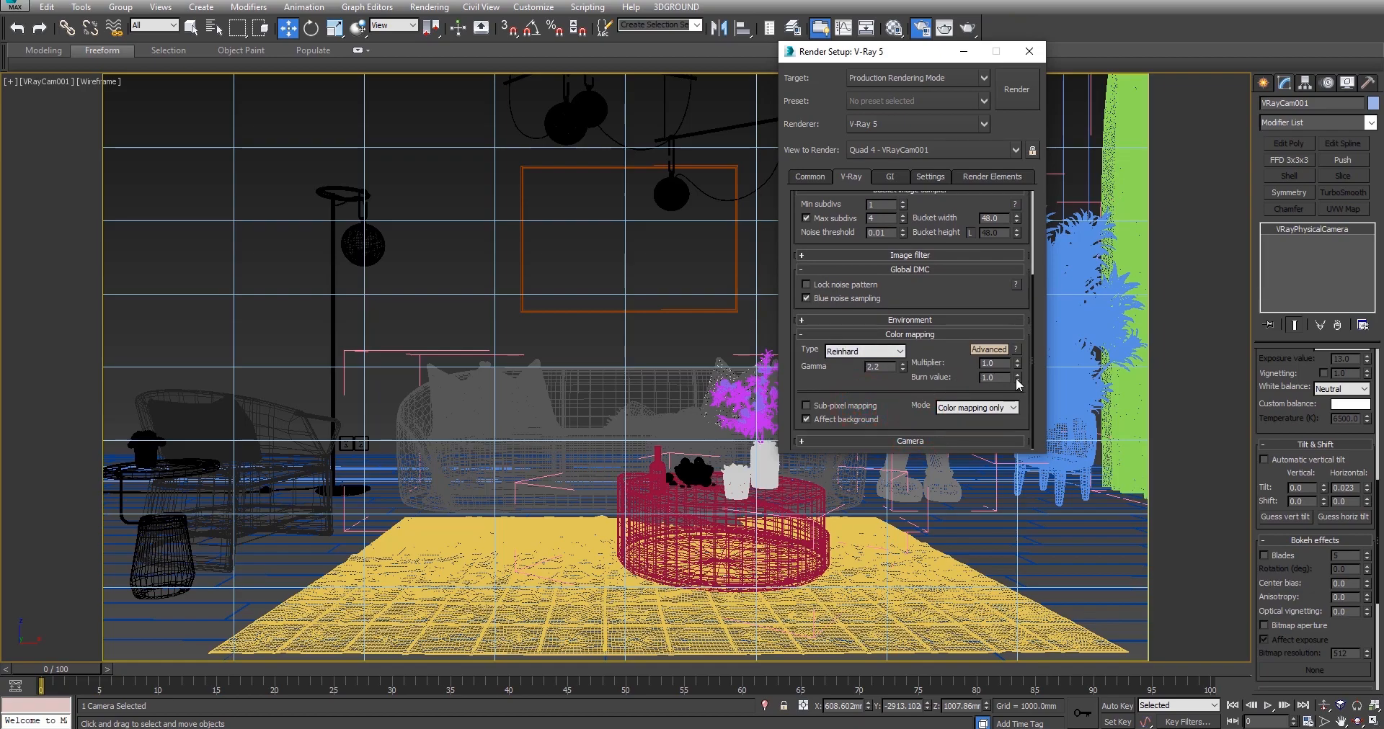
pyautogui.press('BackSpace')
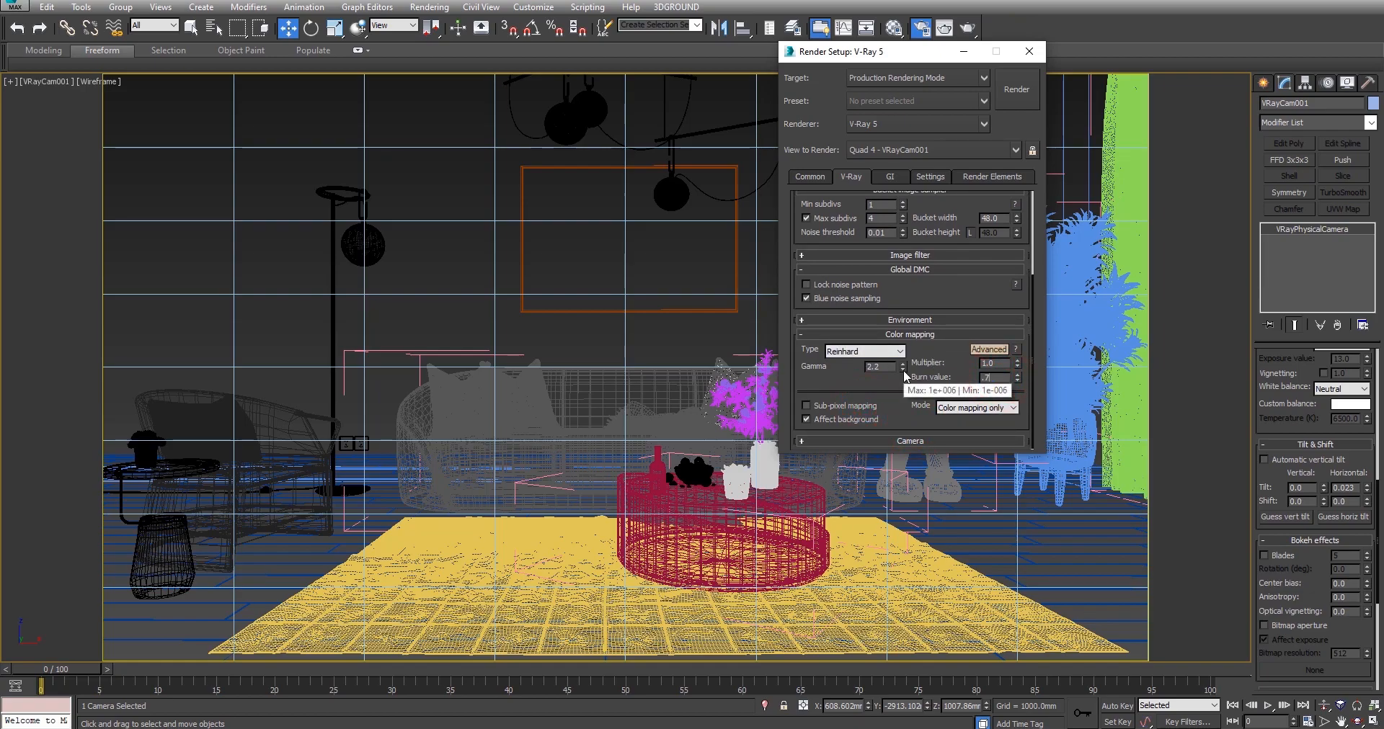
pyautogui.press('Return')
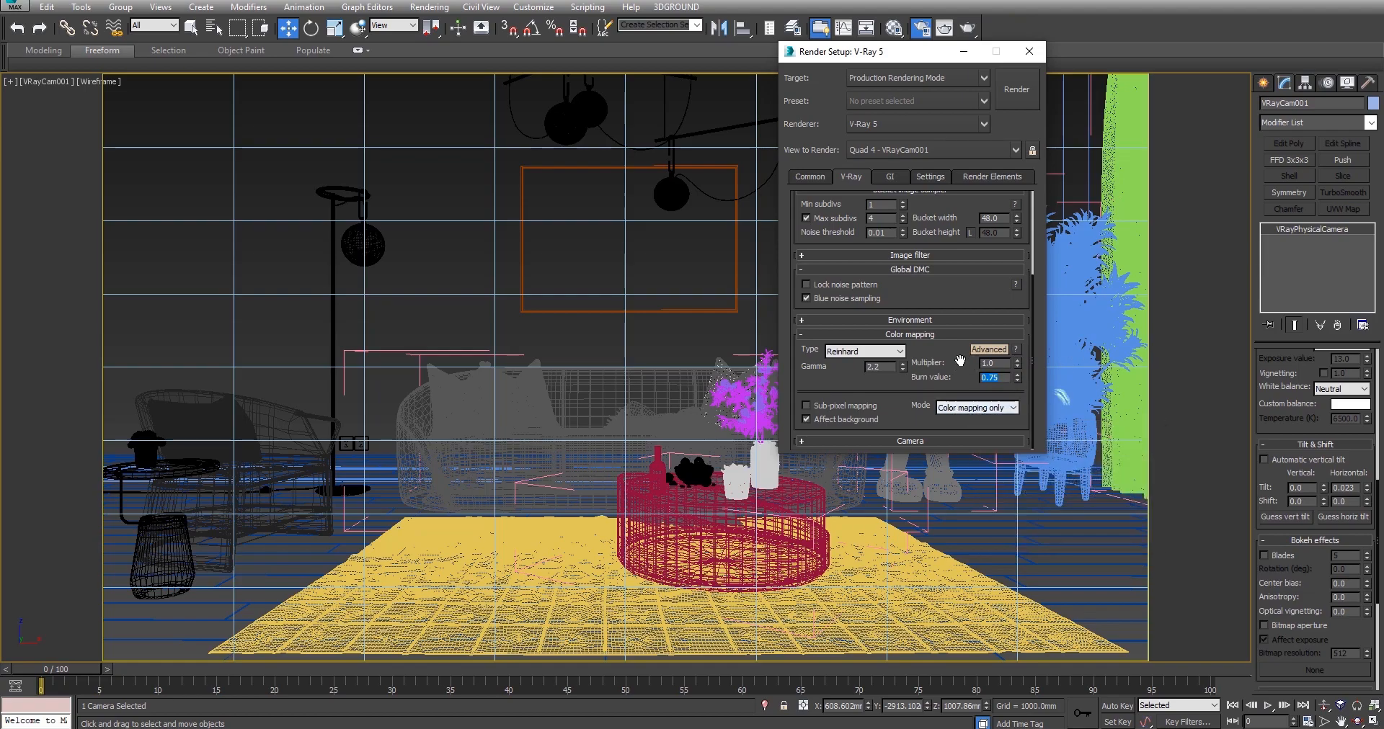
pyautogui.click(940, 334)
pyautogui.moveTo(934, 390); pyautogui.dragTo(934, 422)
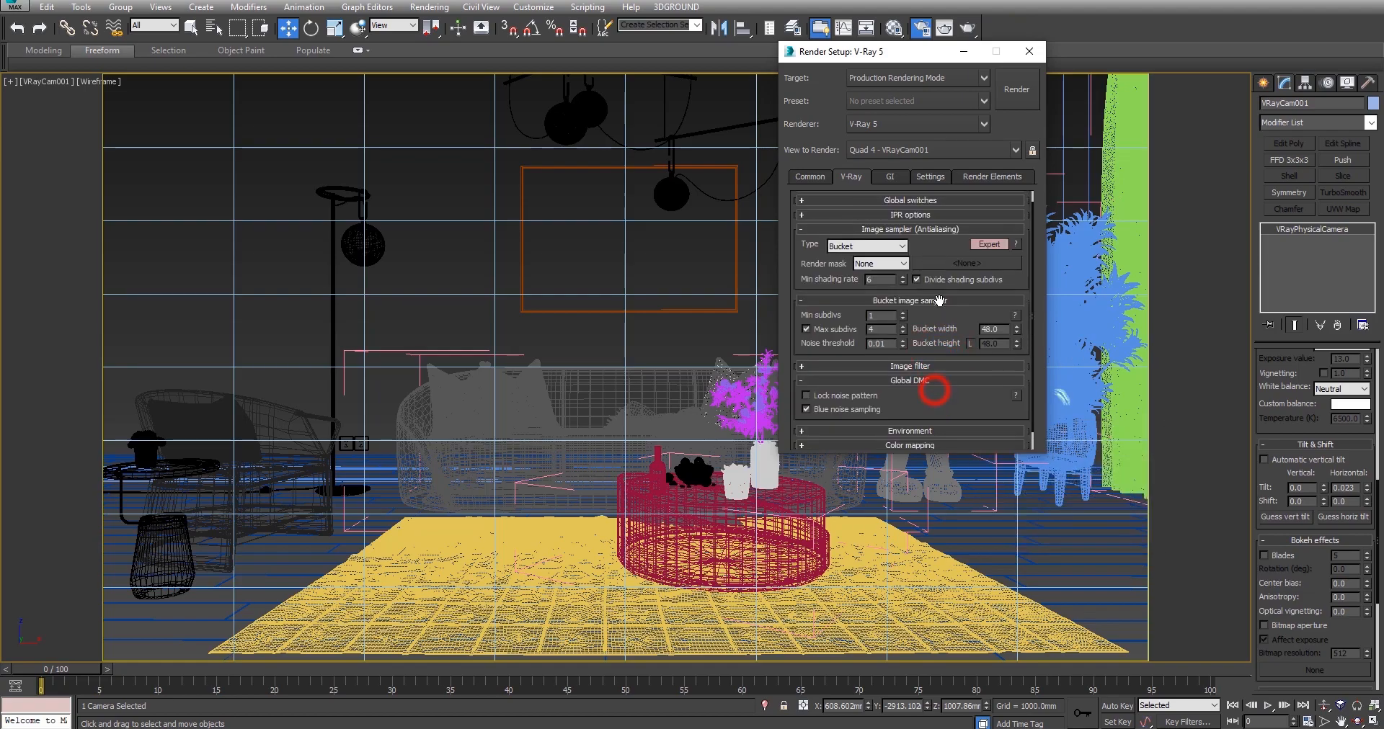
# Set the primary GI engine to Irradiance map and its current preset to Very low.
pyautogui.click(895, 177)
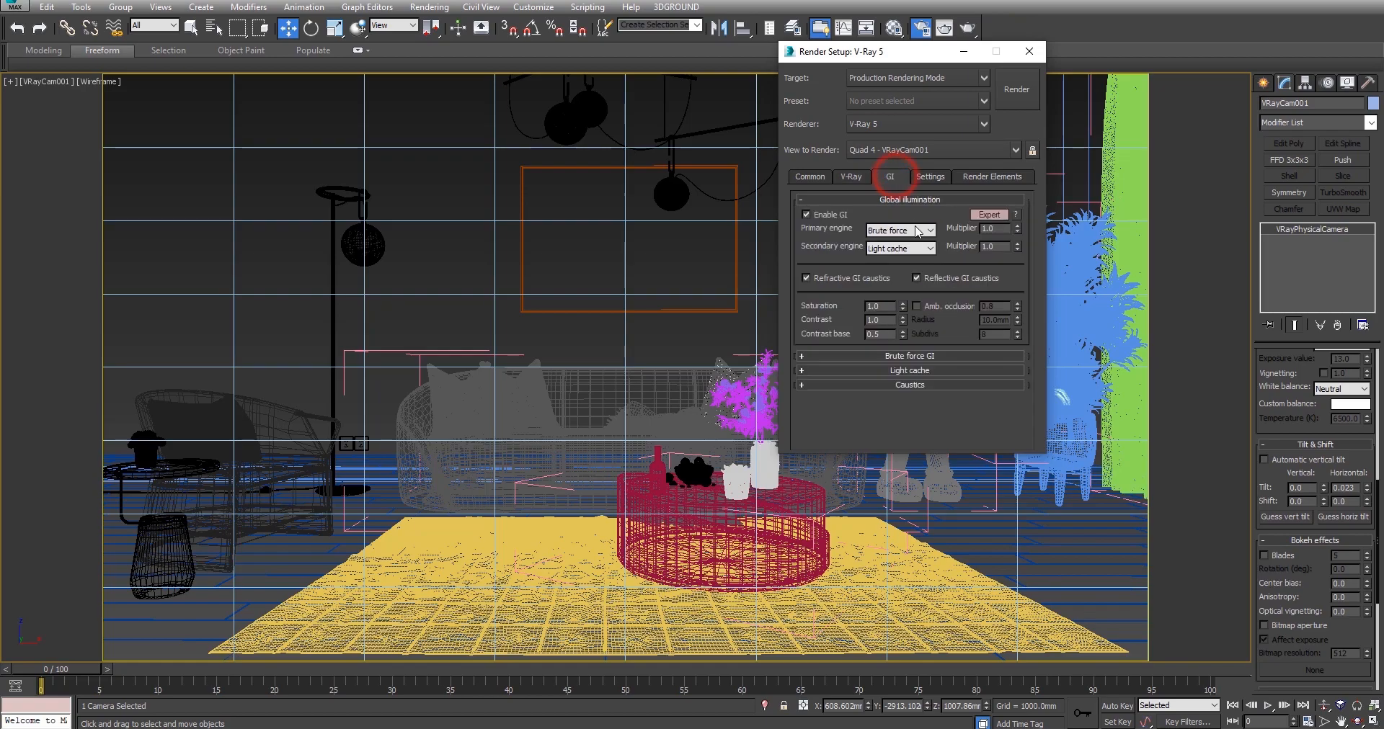
pyautogui.click(895, 231)
pyautogui.click(897, 244)
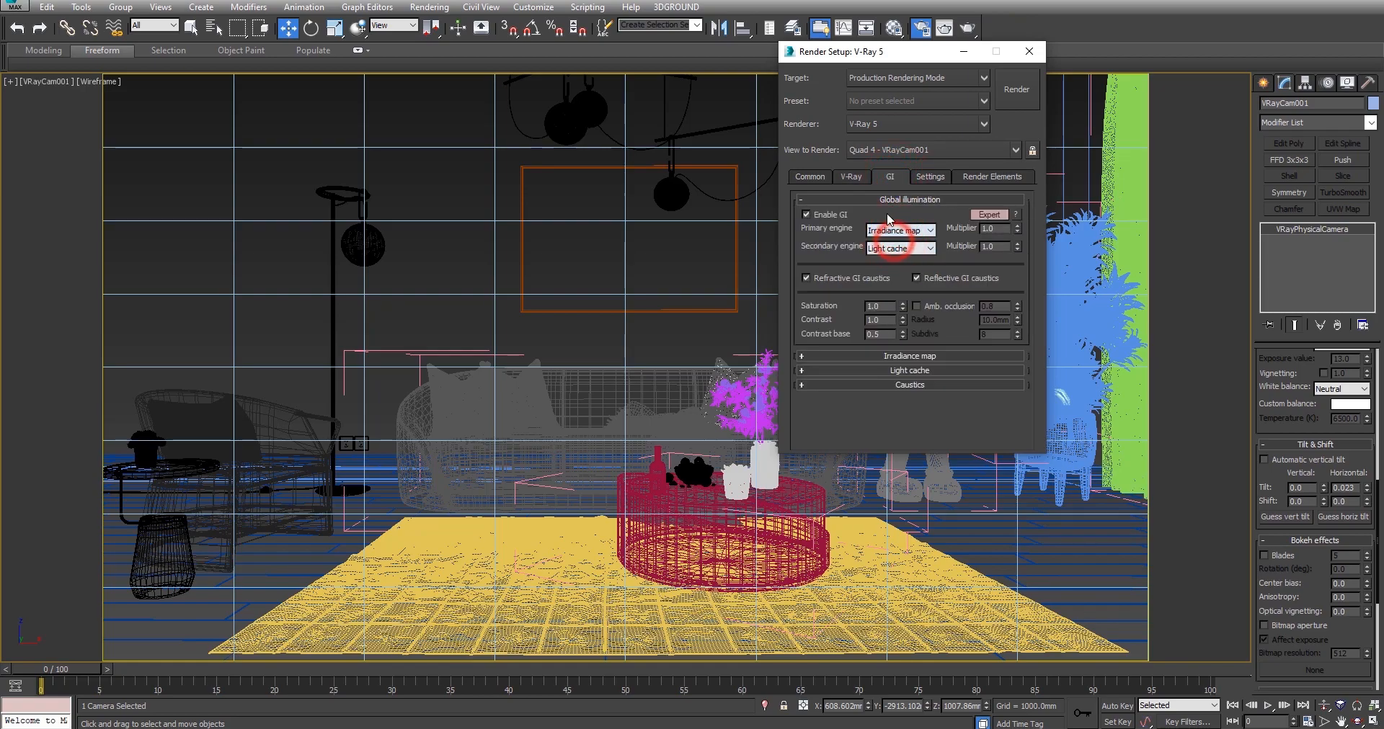
pyautogui.click(920, 356)
pyautogui.click(900, 214)
pyautogui.click(899, 216)
pyautogui.click(880, 214)
pyautogui.click(885, 236)
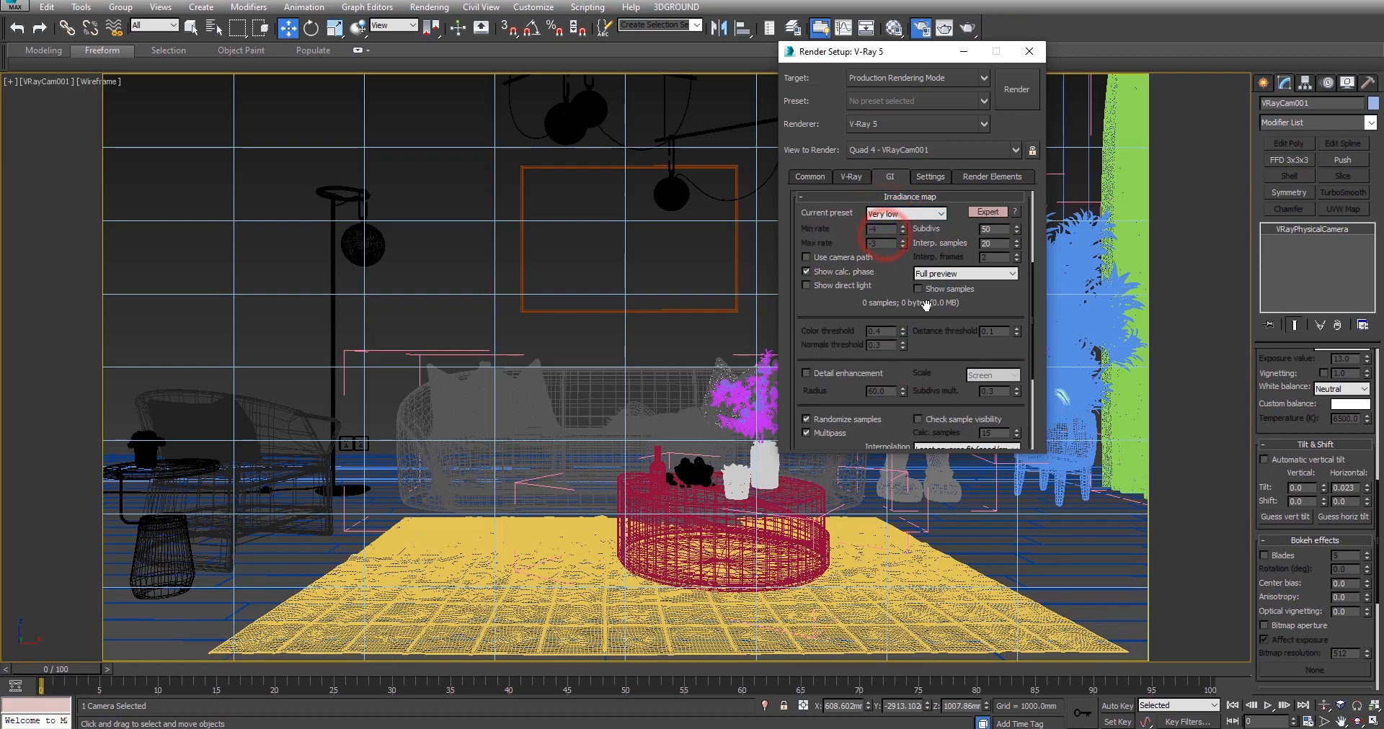
# Set the light cache subdivs to 700.
pyautogui.moveTo(904, 280)
pyautogui.mouseDown()
pyautogui.moveTo(908, 312)
pyautogui.moveTo(919, 267)
pyautogui.mouseUp()
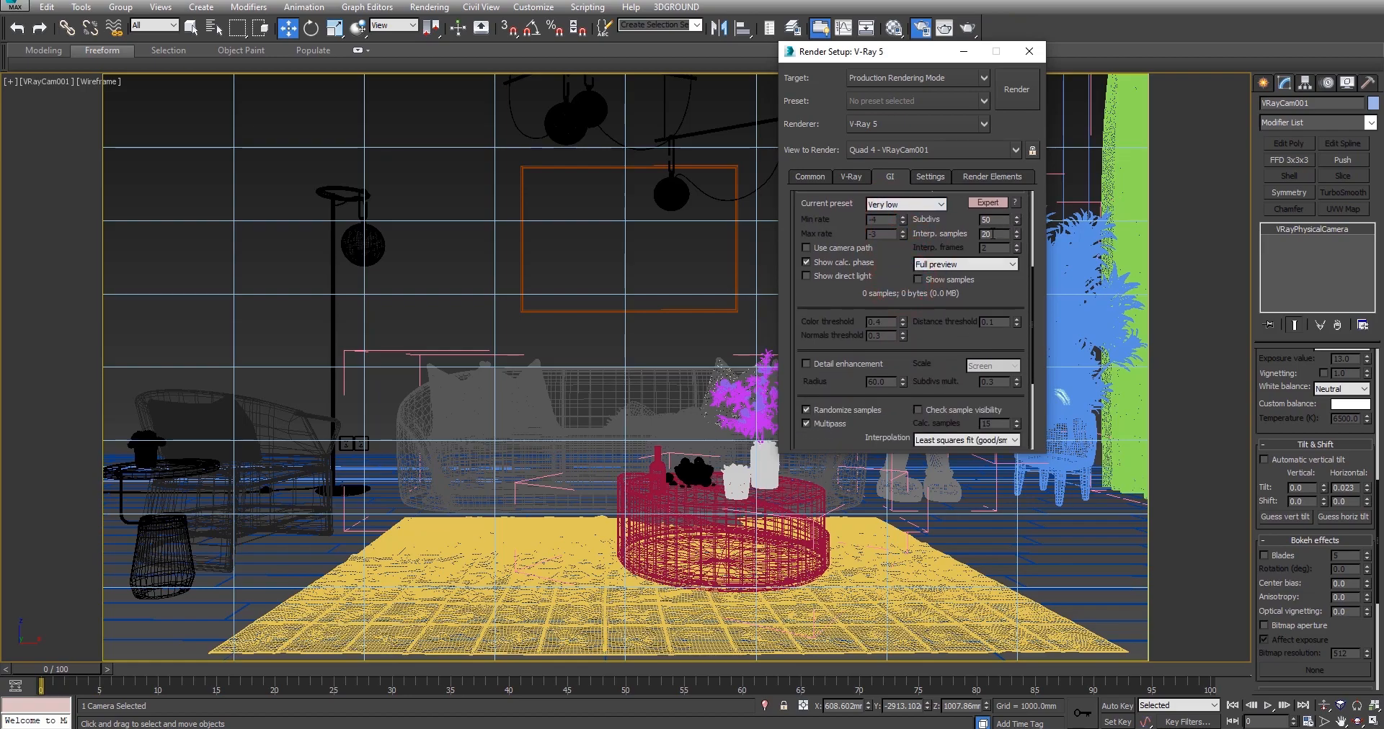
pyautogui.moveTo(999, 293); pyautogui.dragTo(999, 180)
pyautogui.moveTo(859, 348); pyautogui.dragTo(896, 213)
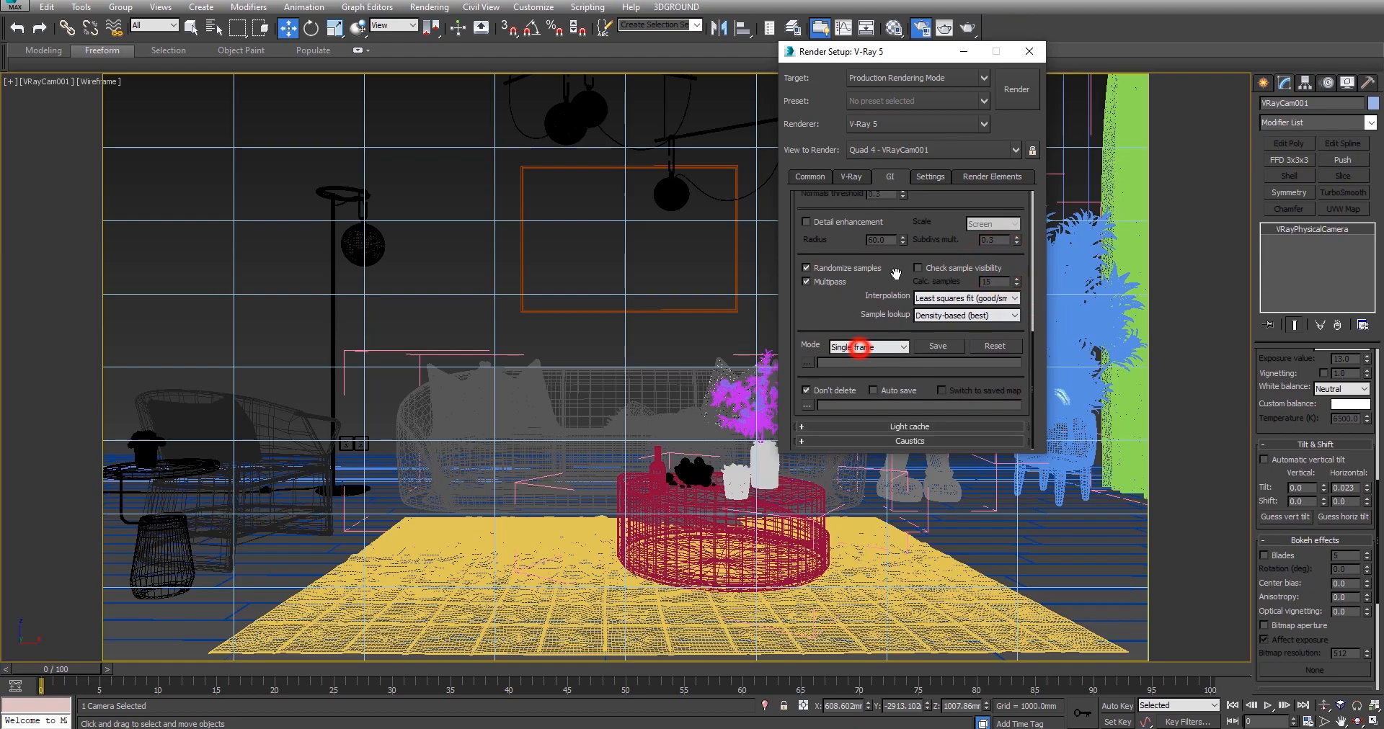
pyautogui.click(902, 423)
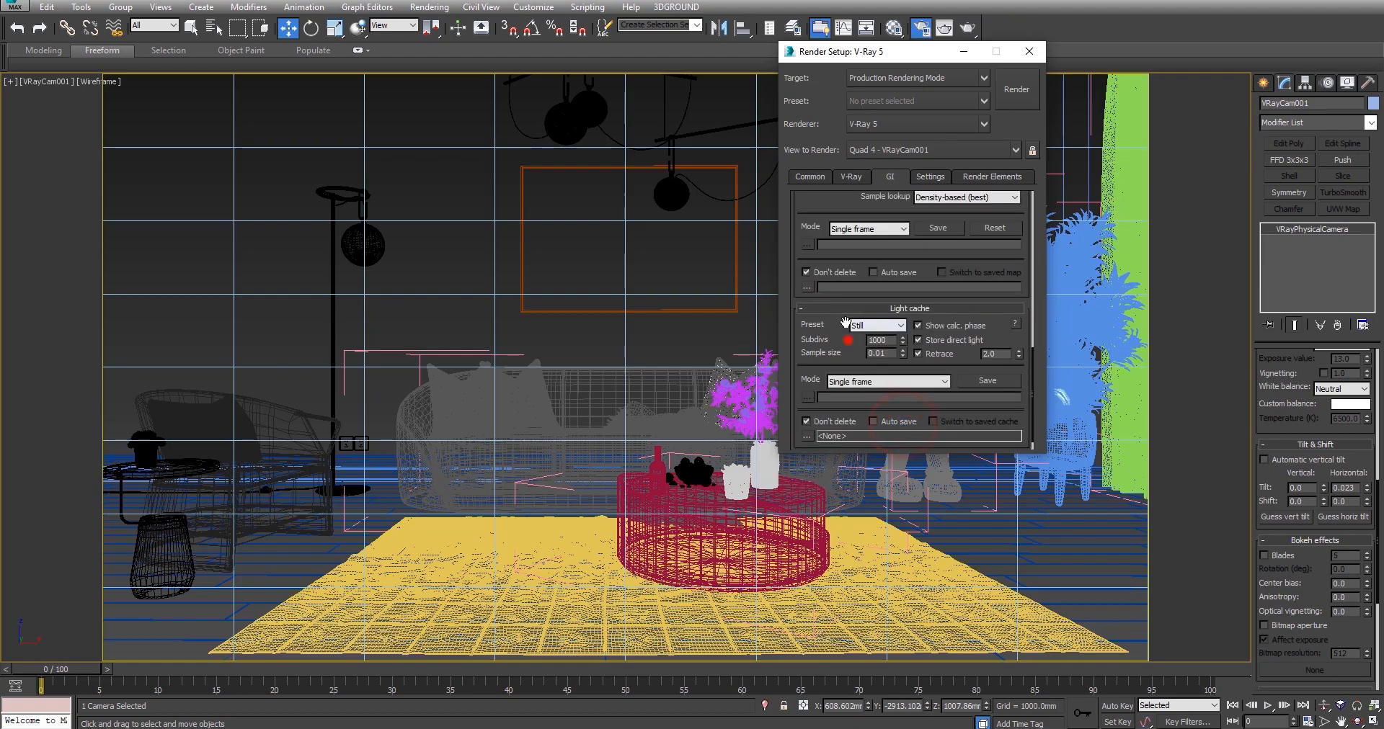
pyautogui.moveTo(847, 341); pyautogui.dragTo(856, 273)
pyautogui.doubleClick(881, 322)
pyautogui.write('700')
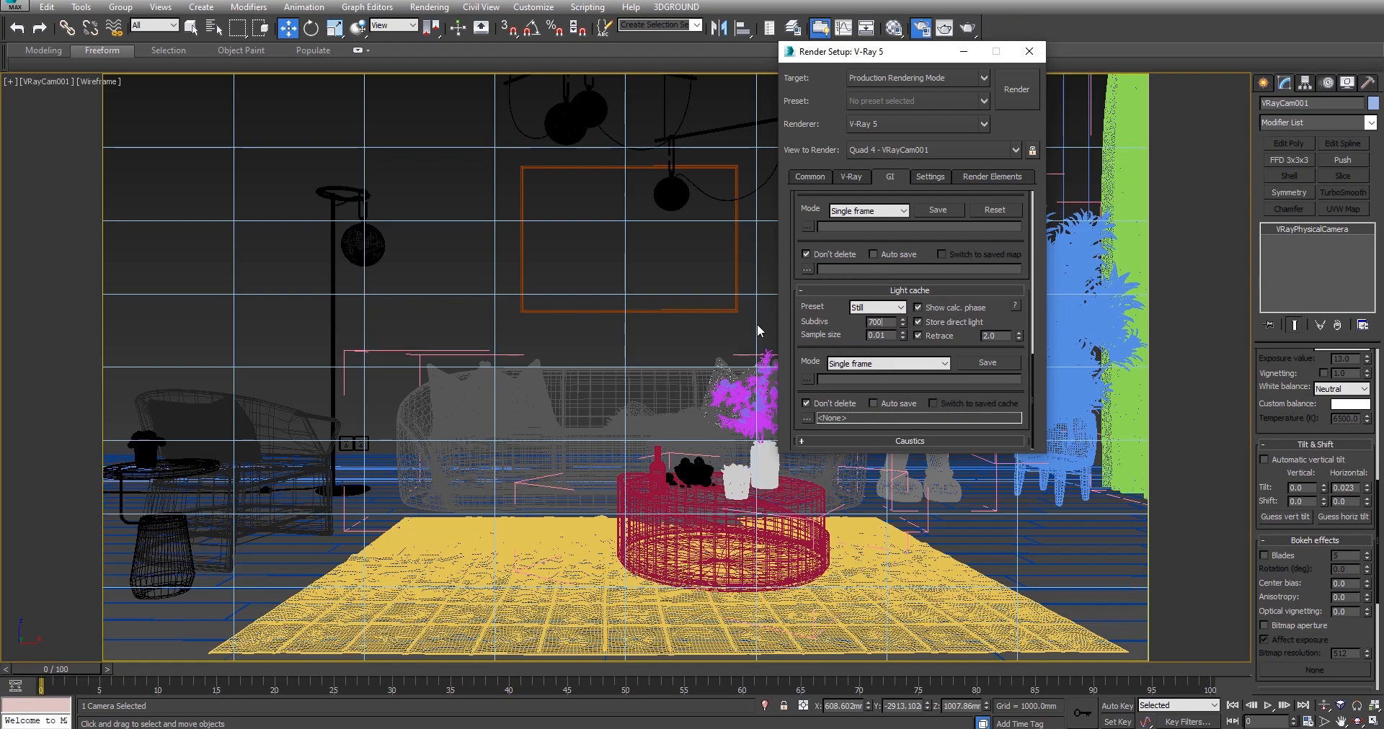
pyautogui.press('Return')
pyautogui.click(846, 289)
# Add a VRayDenoiser render element, deactivate the render elements, and close the render setup.
pyautogui.click(938, 179)
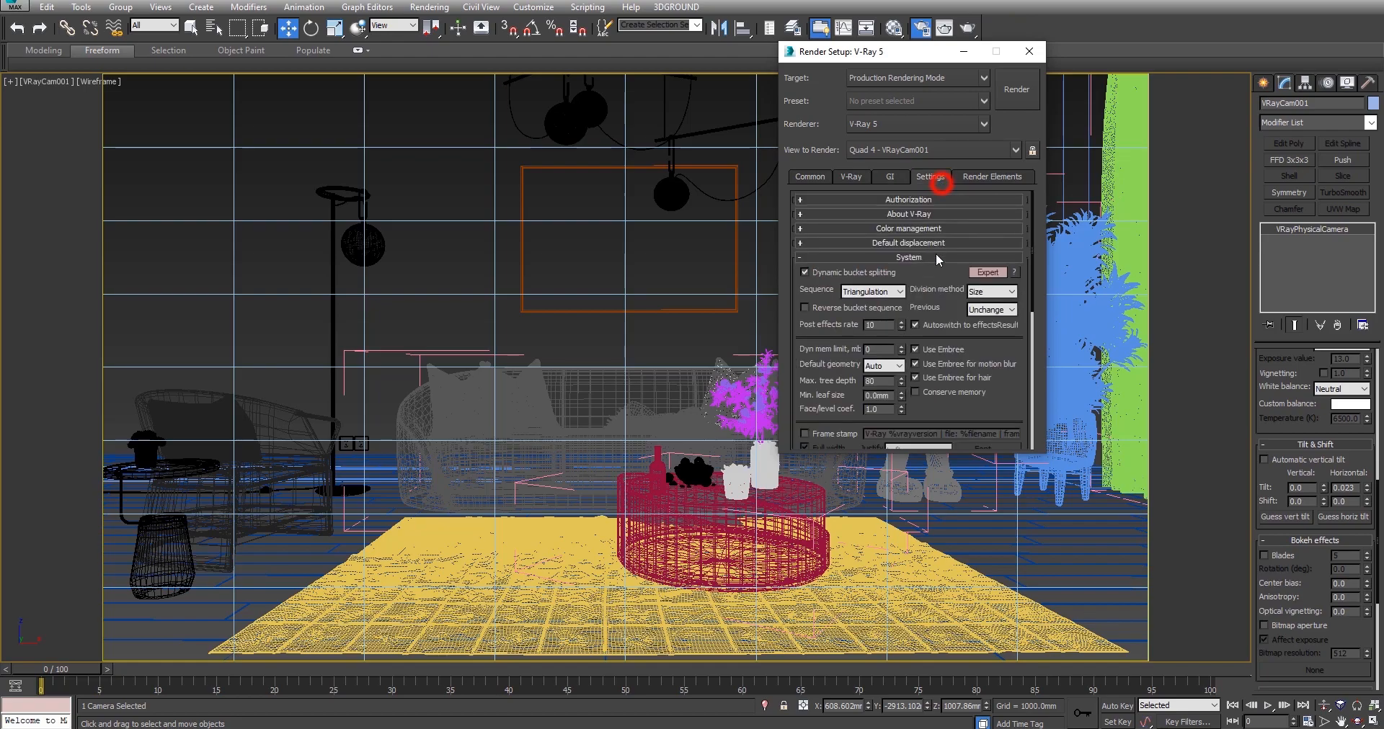
pyautogui.click(909, 257)
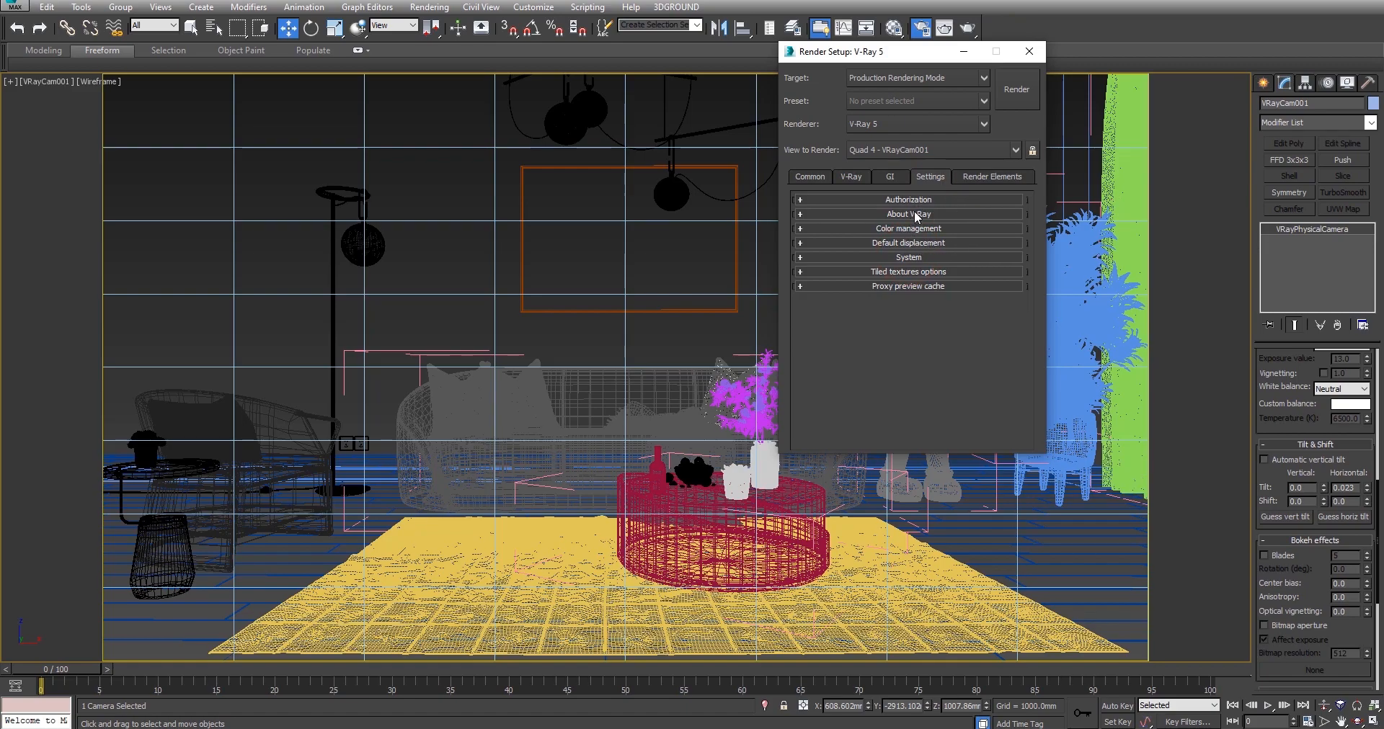
pyautogui.click(993, 175)
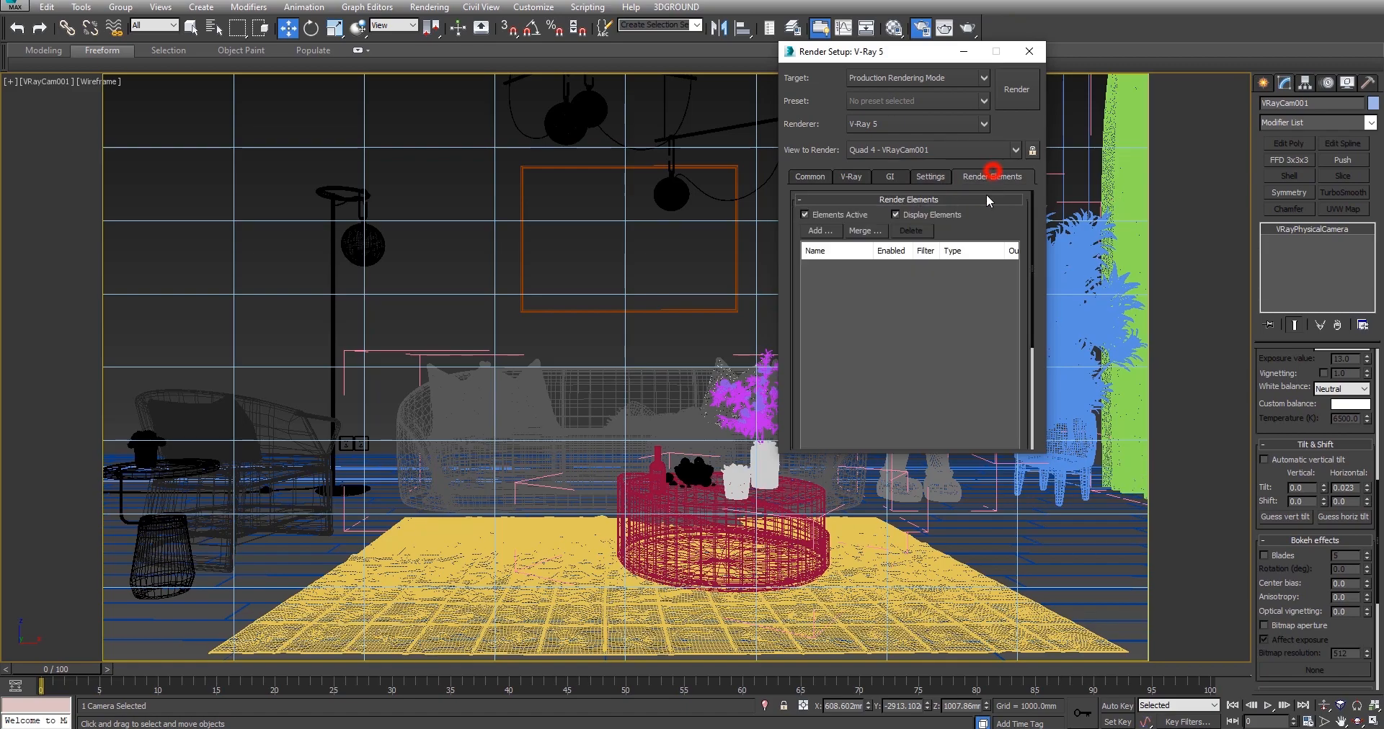
pyautogui.click(822, 231)
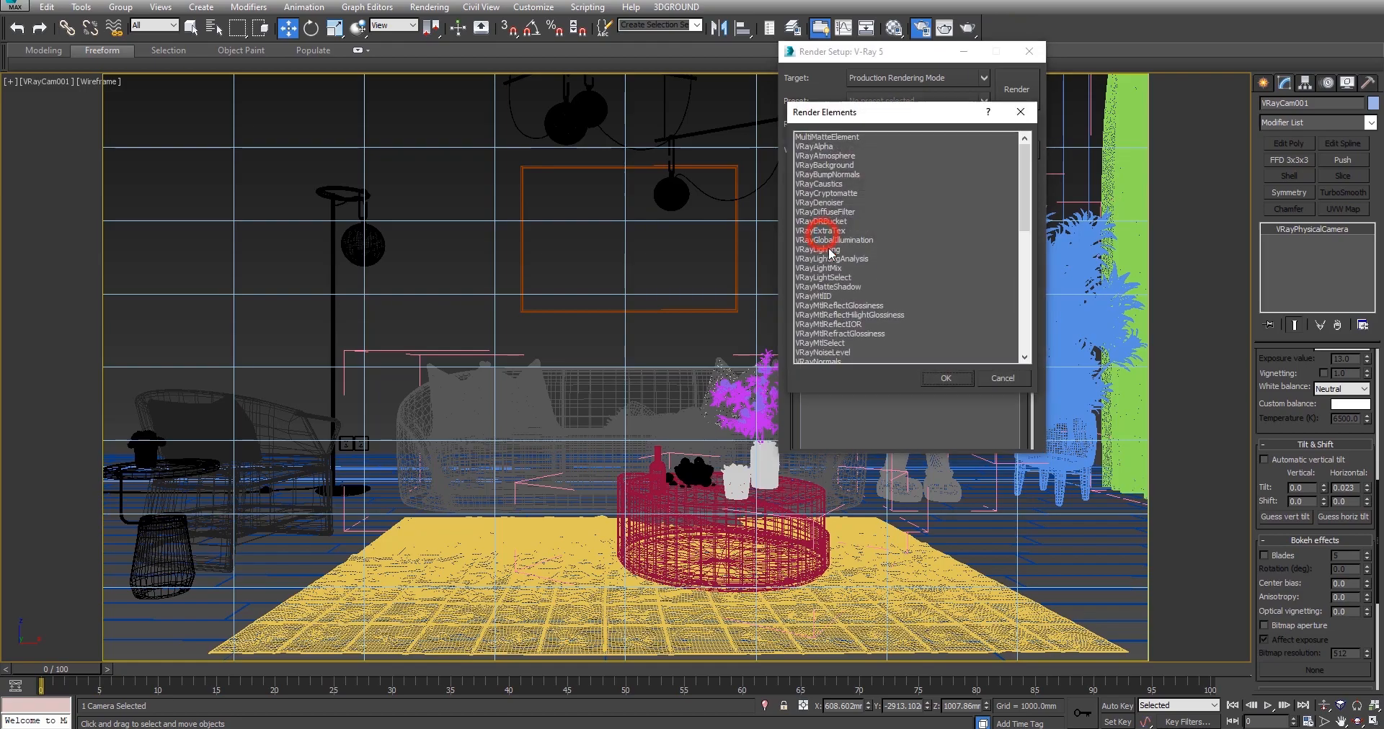
pyautogui.click(829, 155)
pyautogui.click(829, 184)
pyautogui.click(829, 202)
pyautogui.click(941, 379)
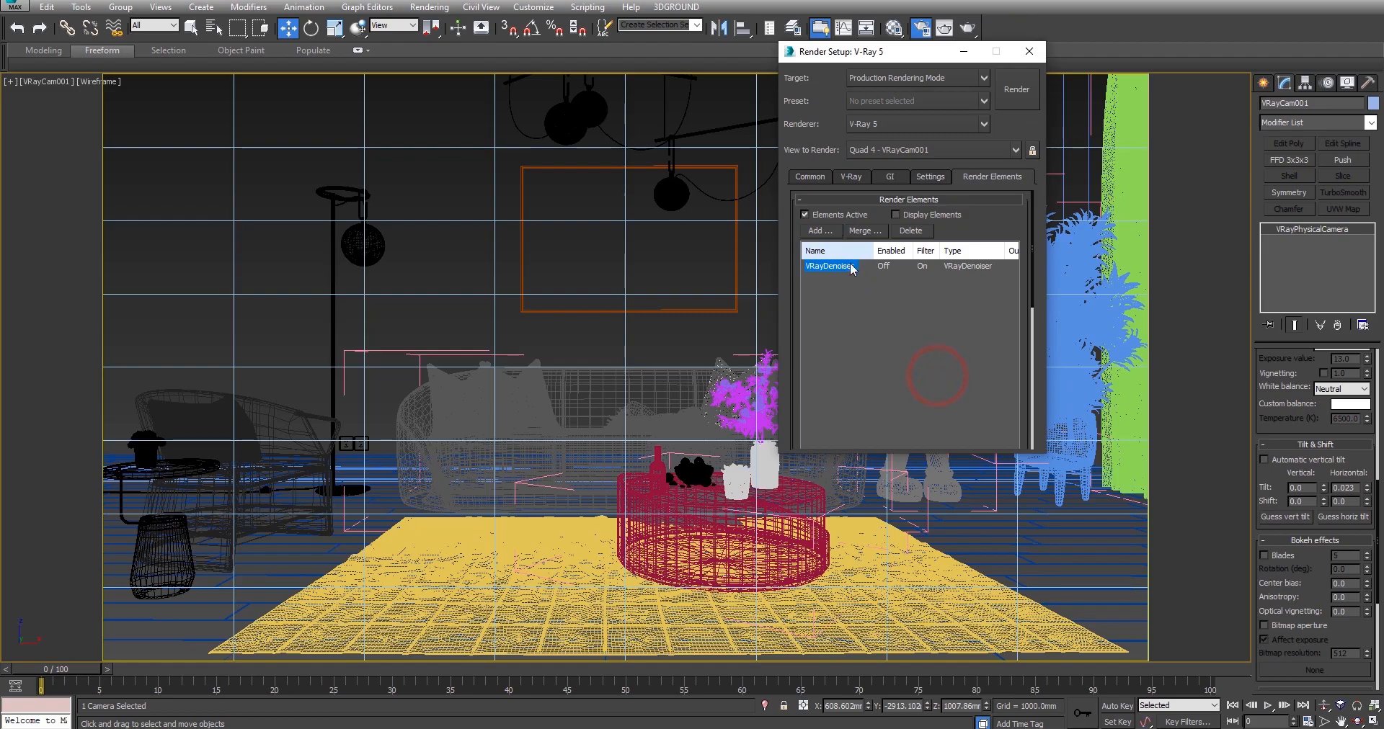
pyautogui.click(805, 215)
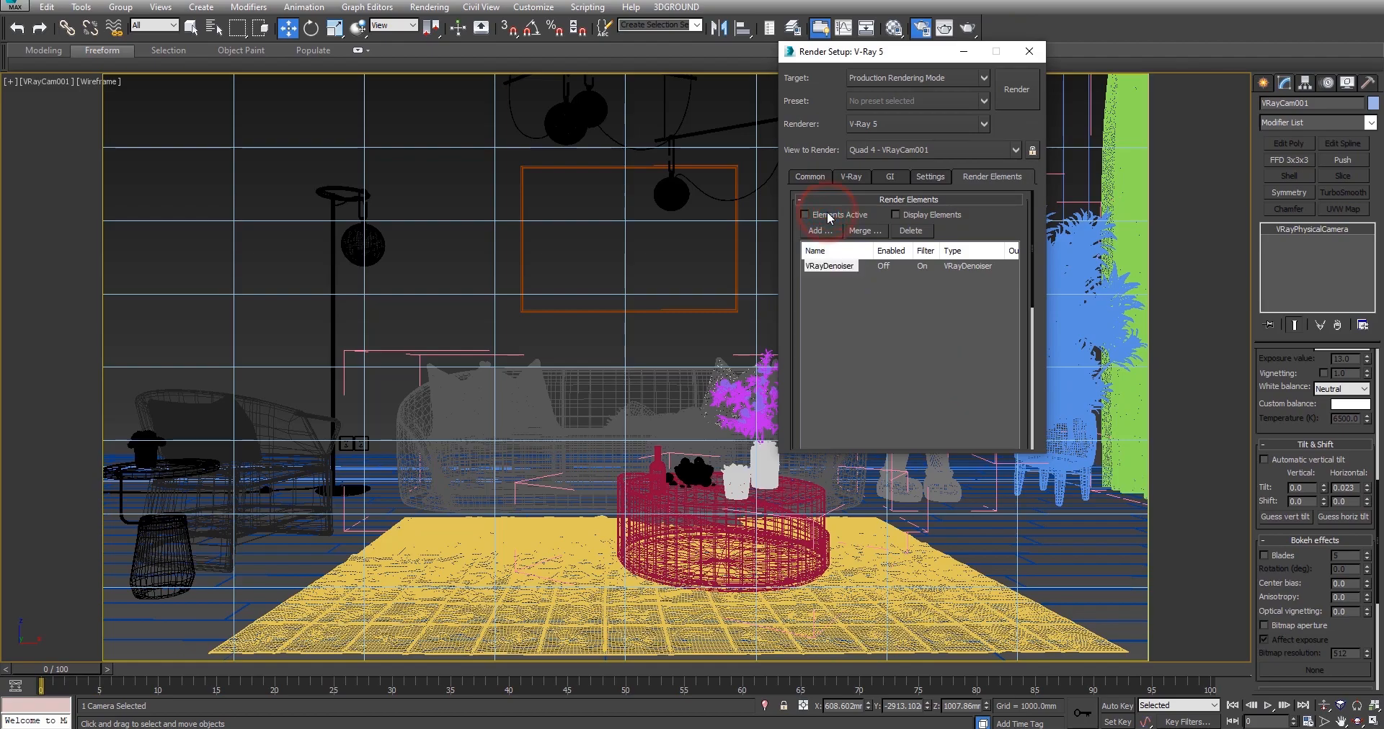
pyautogui.click(810, 177)
pyautogui.click(1029, 51)
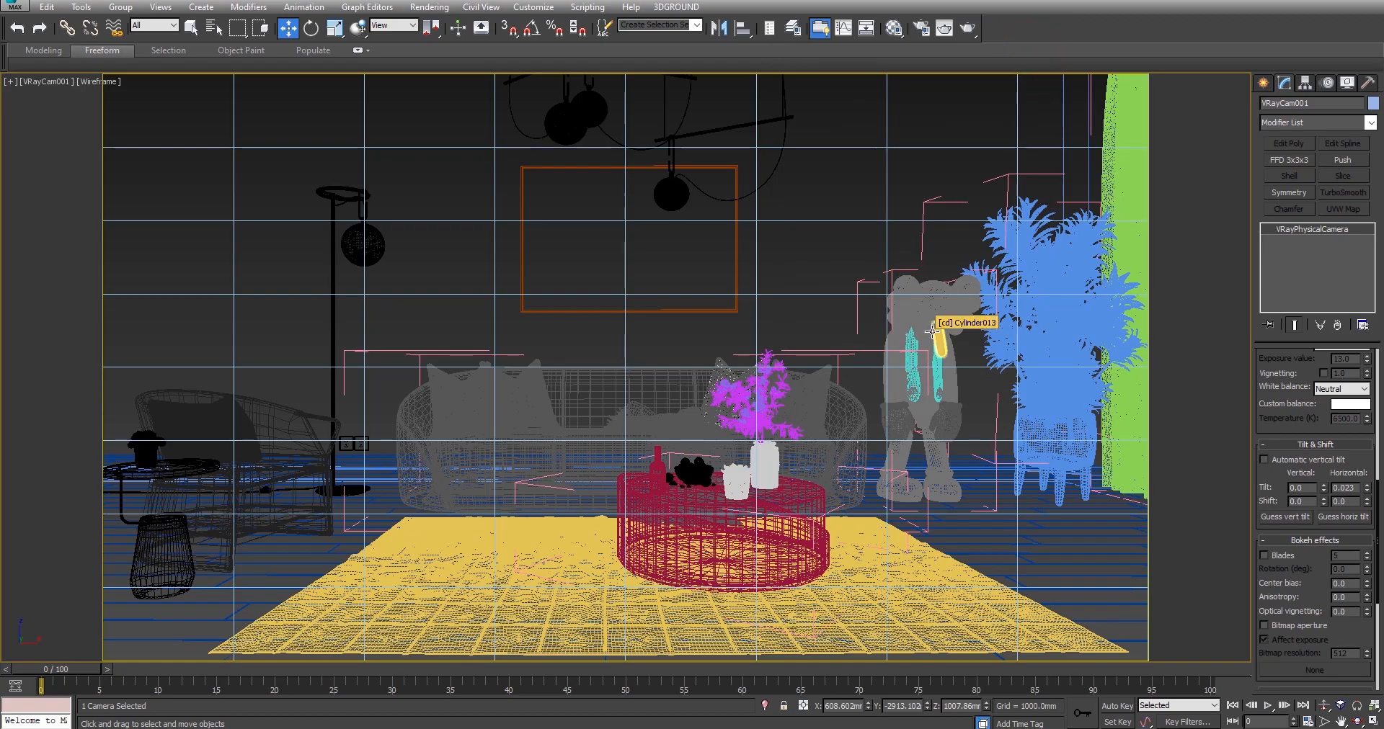
# Create a VRaySun in the Front view from above the outdoor tree, aimed at the coffee table, without a VRaySky environment map.
pyautogui.press('p')
pyautogui.scroll(-10, 901, 359)
pyautogui.keyDown('alt'); pyautogui.moveTo(901, 358); pyautogui.dragTo(624, 379, button='middle'); pyautogui.keyUp('alt')
pyautogui.press('f')
pyautogui.scroll(-3, 792, 414)
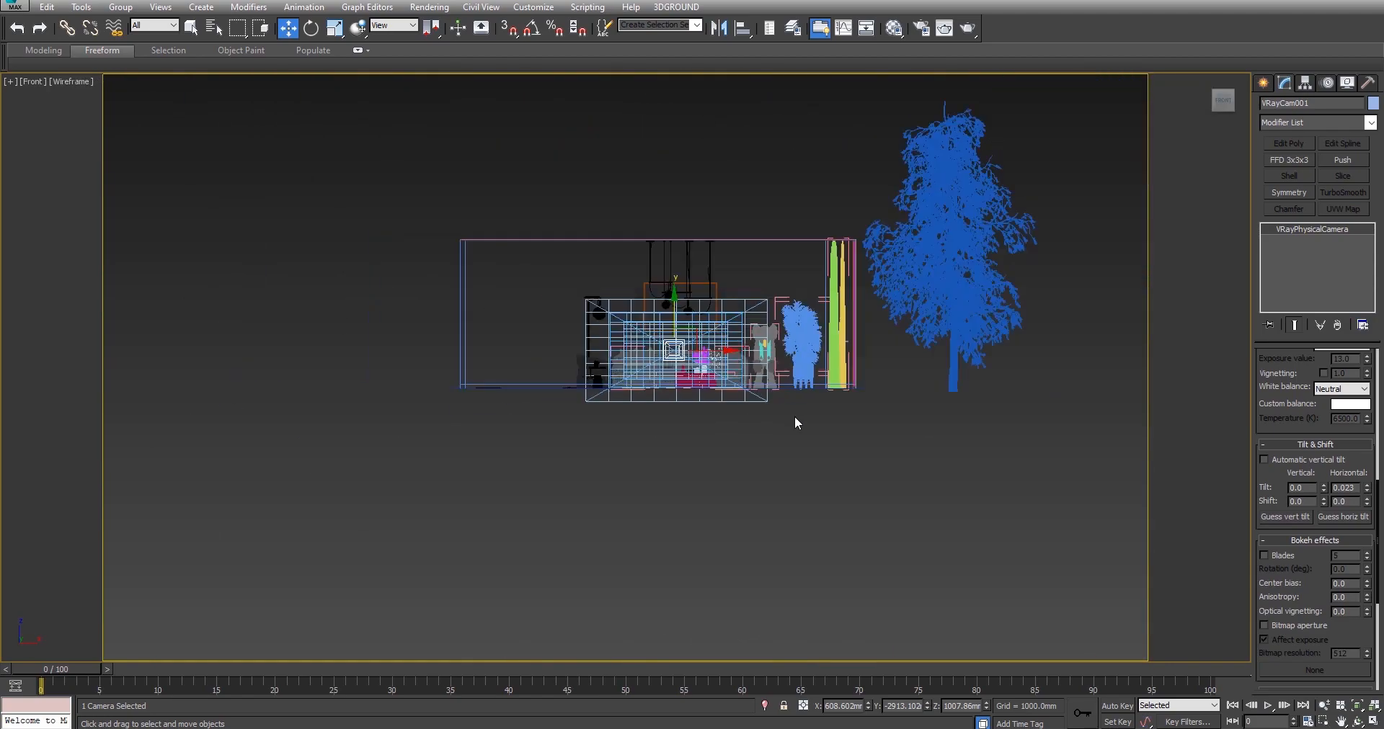
pyautogui.click(829, 412)
pyautogui.click(1262, 83)
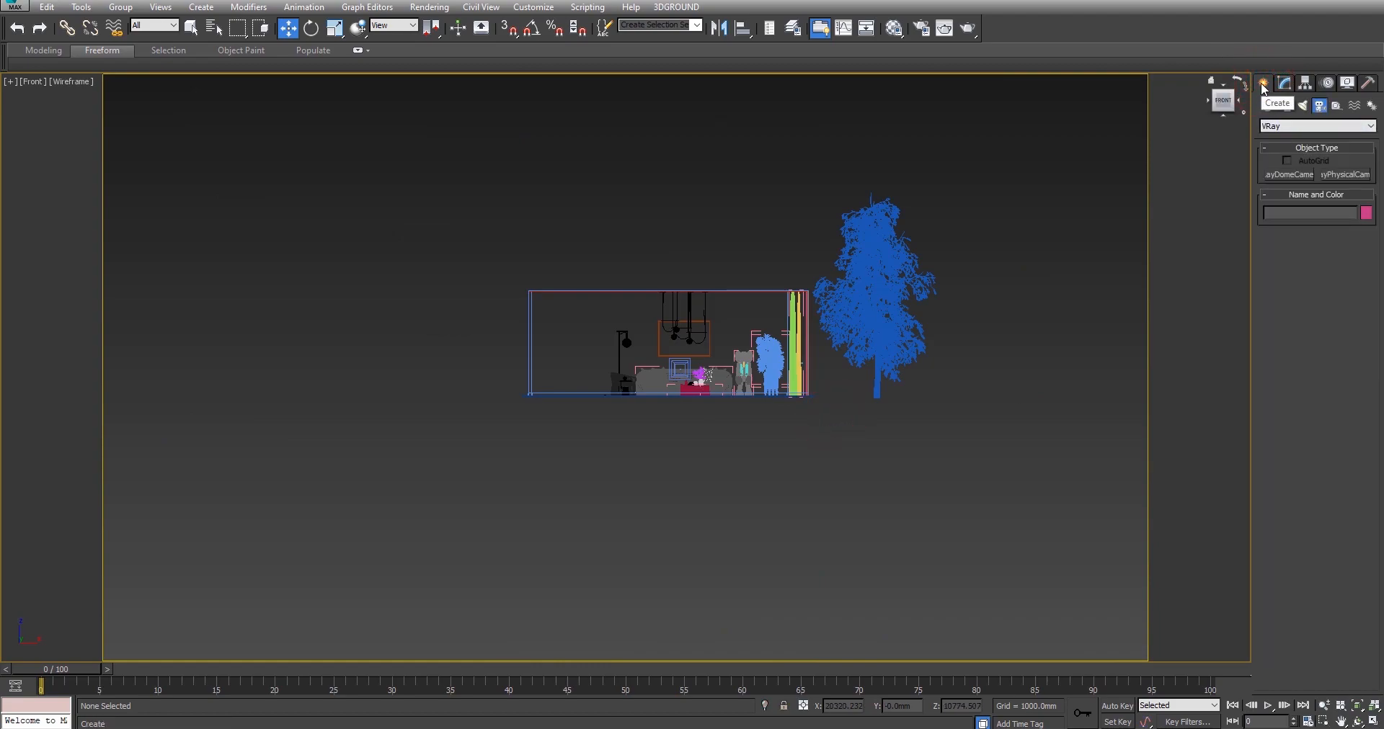
pyautogui.click(1303, 107)
pyautogui.click(1283, 127)
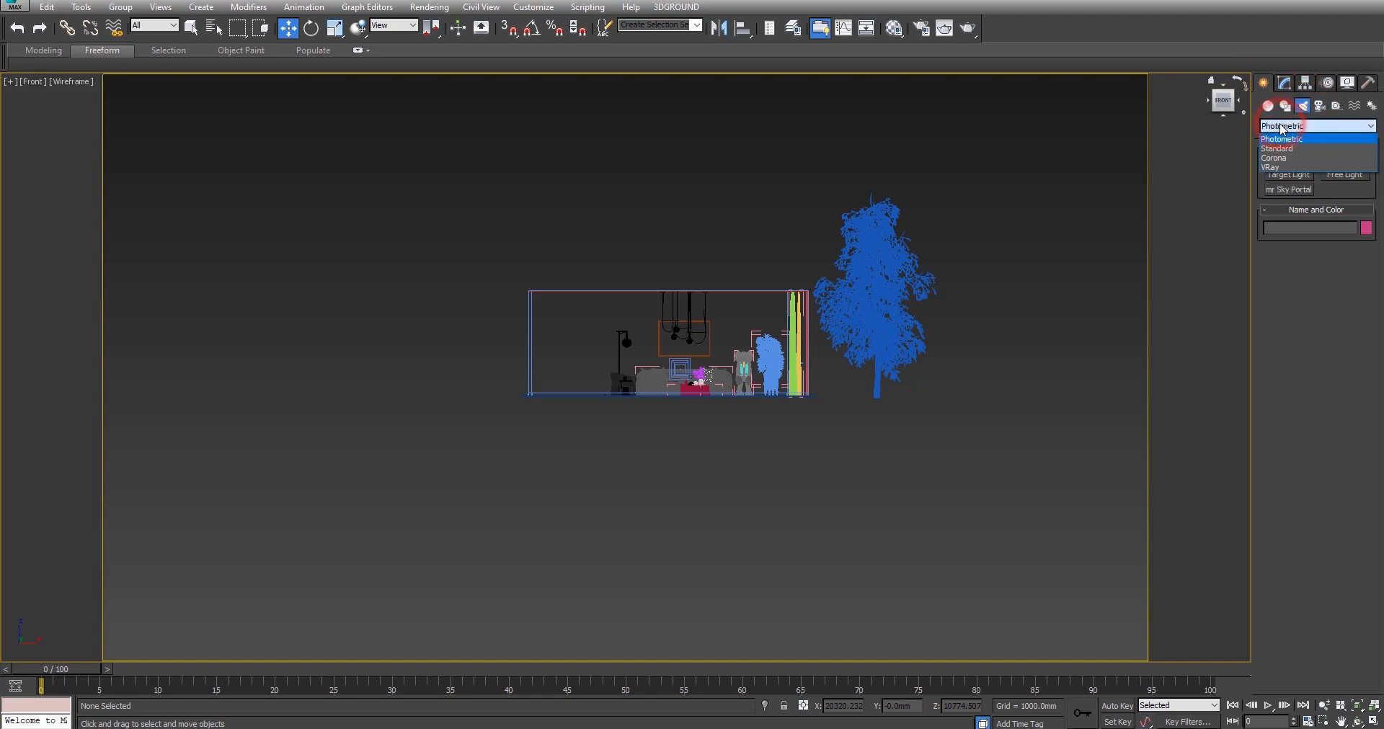
pyautogui.click(1274, 167)
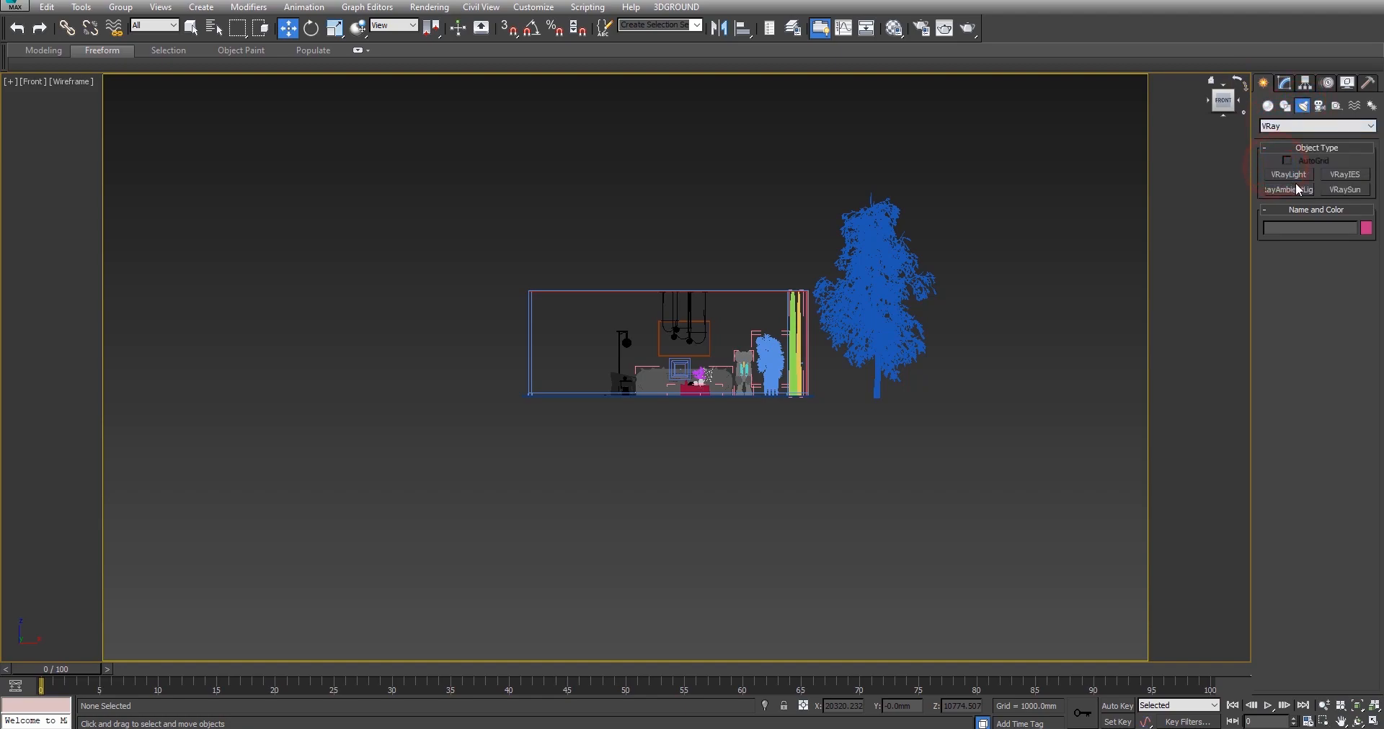
pyautogui.click(1344, 189)
pyautogui.moveTo(967, 318); pyautogui.dragTo(906, 352, button='middle')
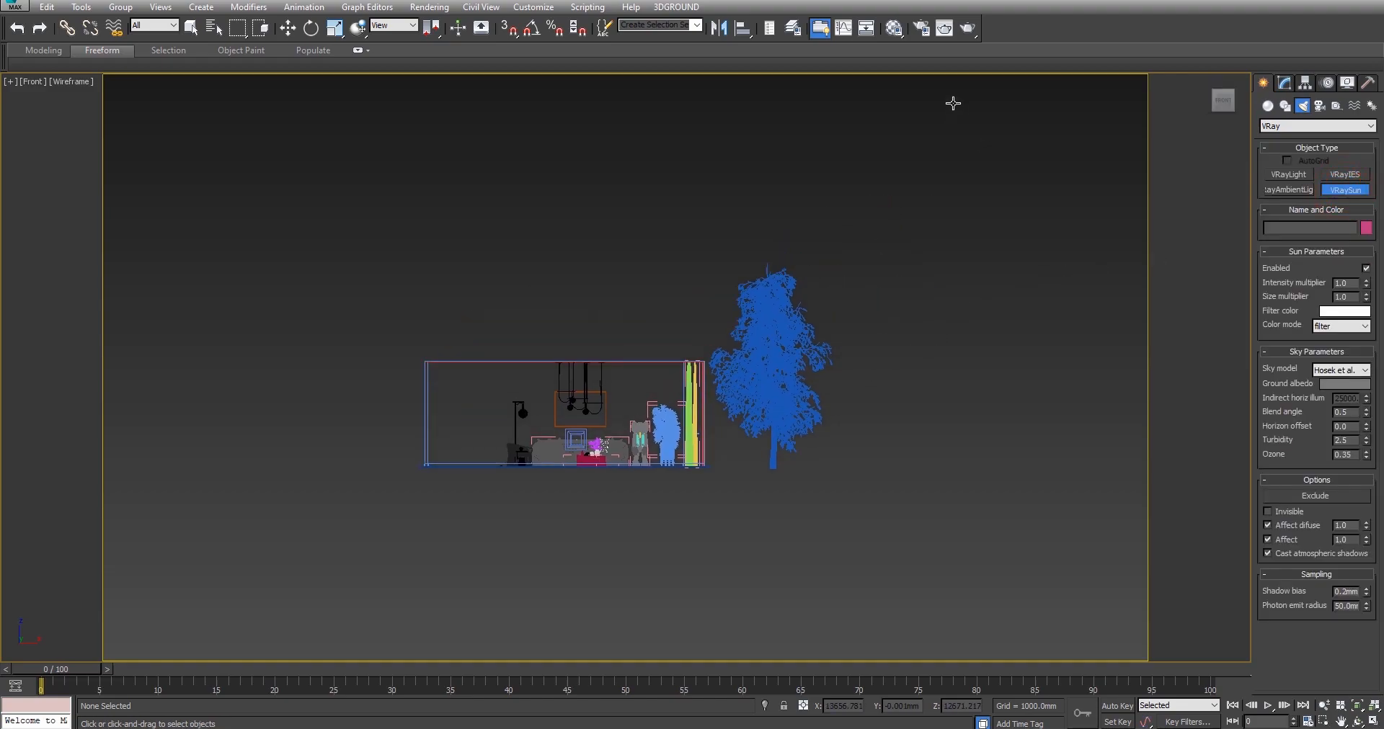
pyautogui.moveTo(953, 103); pyautogui.dragTo(585, 460)
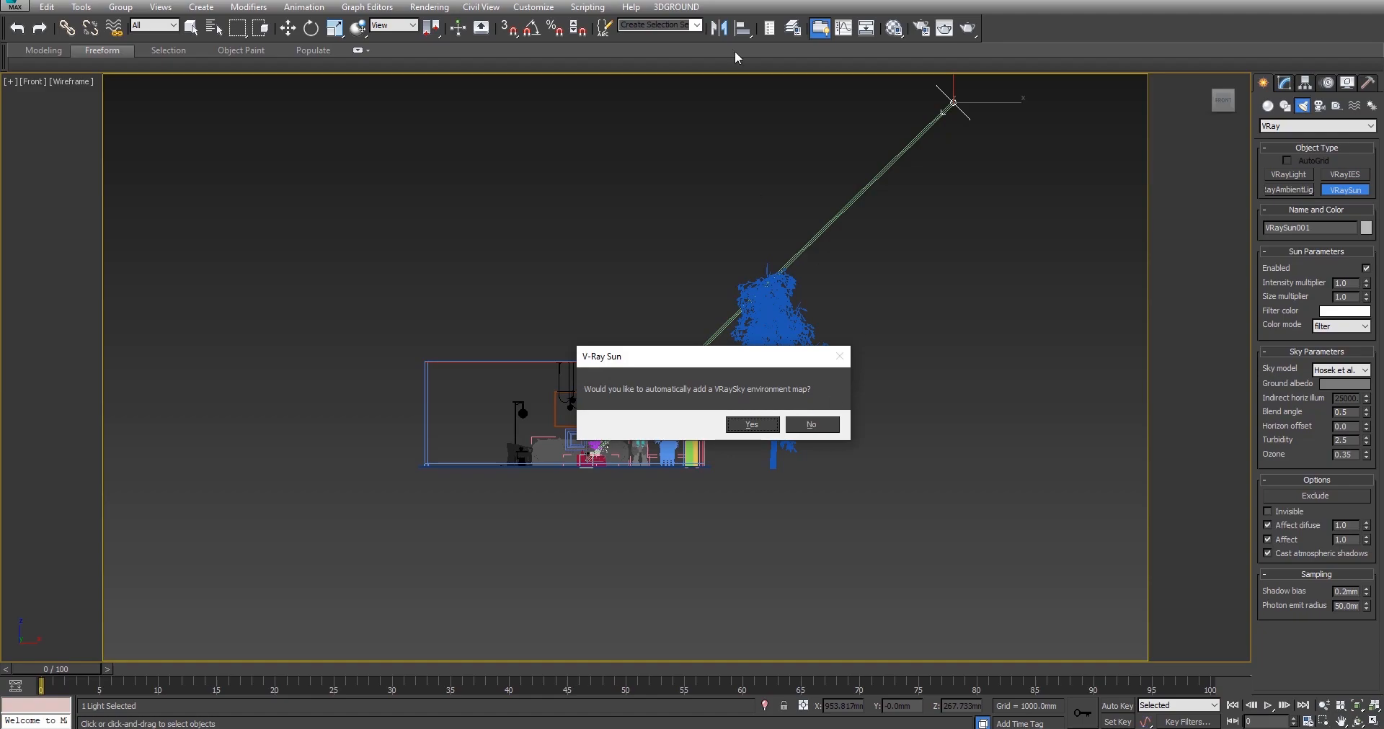
pyautogui.click(824, 427)
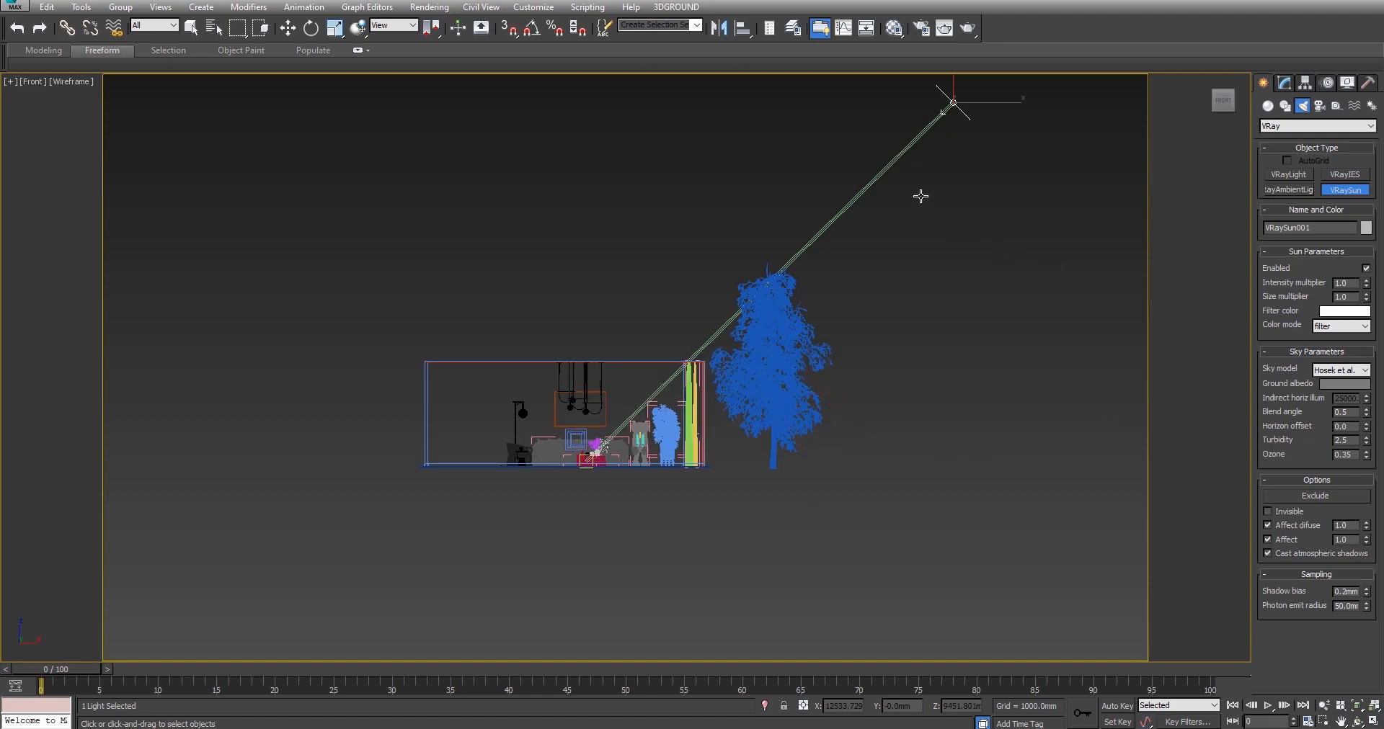
# Move the sun lower and farther away from the room, to about X 19559 mm and Z 9639 mm.
pyautogui.moveTo(923, 171); pyautogui.dragTo(918, 176, button='middle')
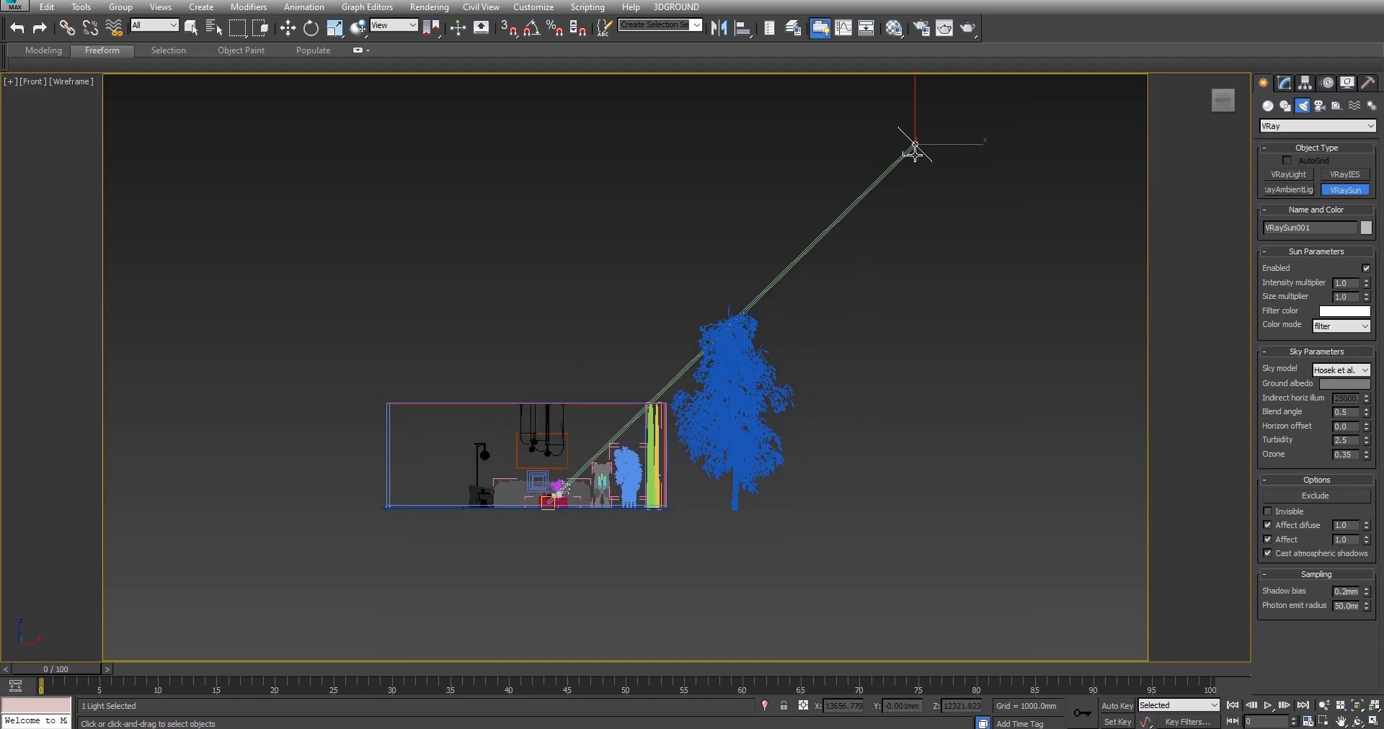
pyautogui.press('w')
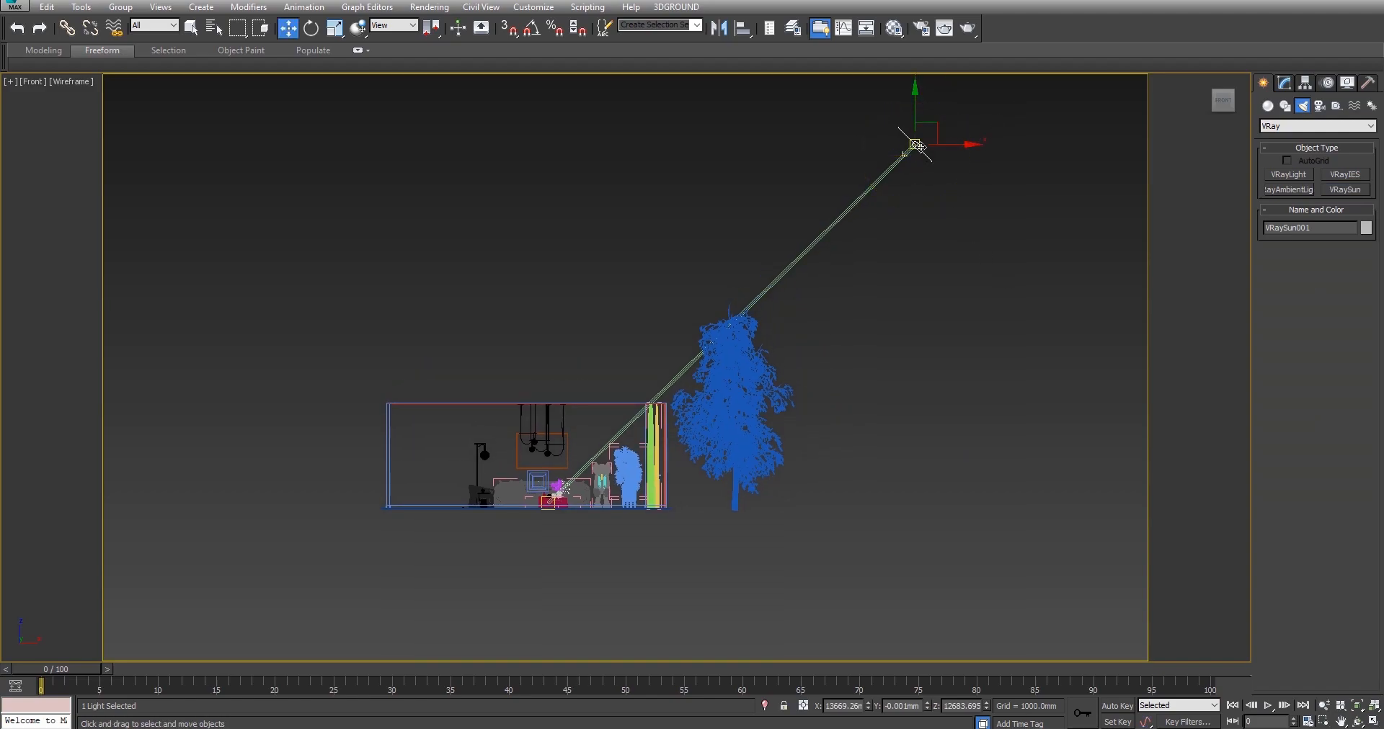
pyautogui.click(1283, 83)
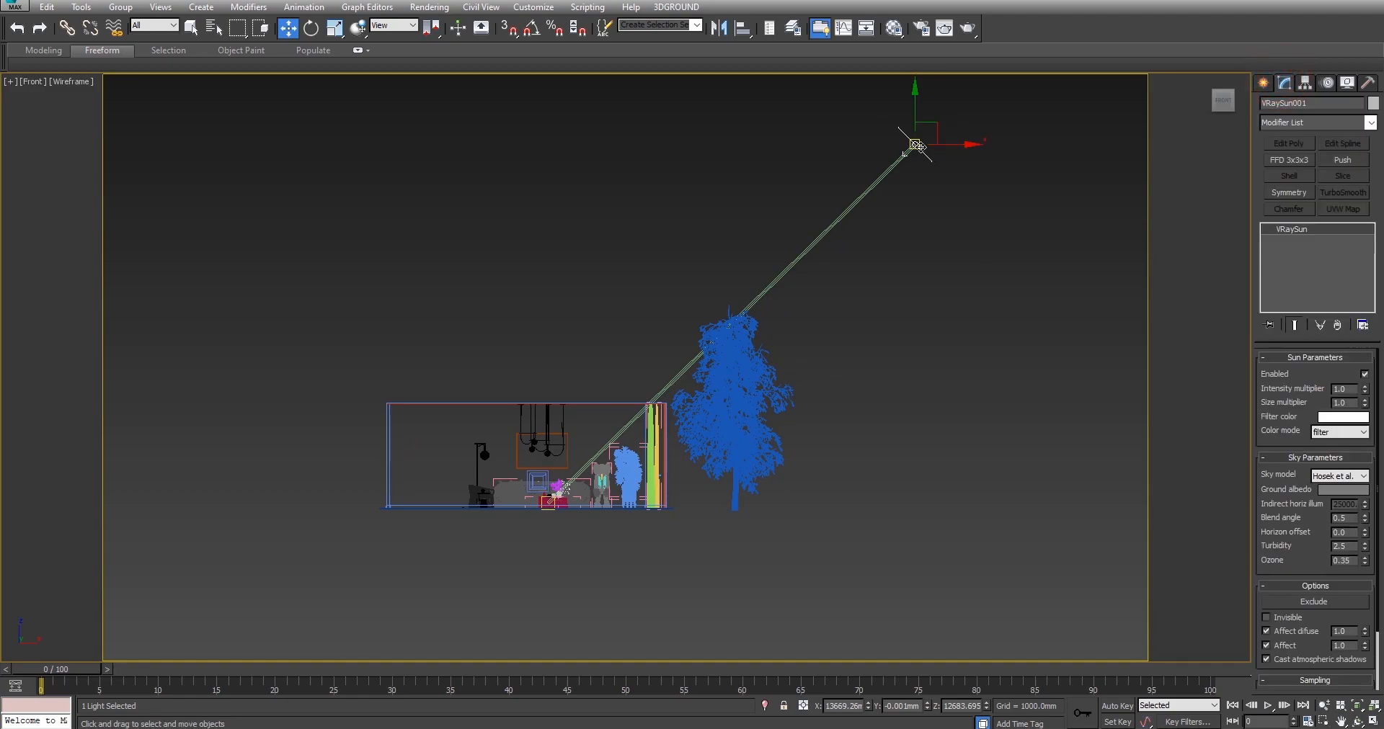
pyautogui.moveTo(915, 145); pyautogui.dragTo(1085, 232)
pyautogui.moveTo(939, 309); pyautogui.dragTo(830, 293, button='middle')
# Set the sun's color mode to direct.
pyautogui.moveTo(1280, 416)
pyautogui.mouseDown()
pyautogui.moveTo(1296, 404)
pyautogui.moveTo(1273, 440)
pyautogui.mouseUp()
pyautogui.click(1319, 433)
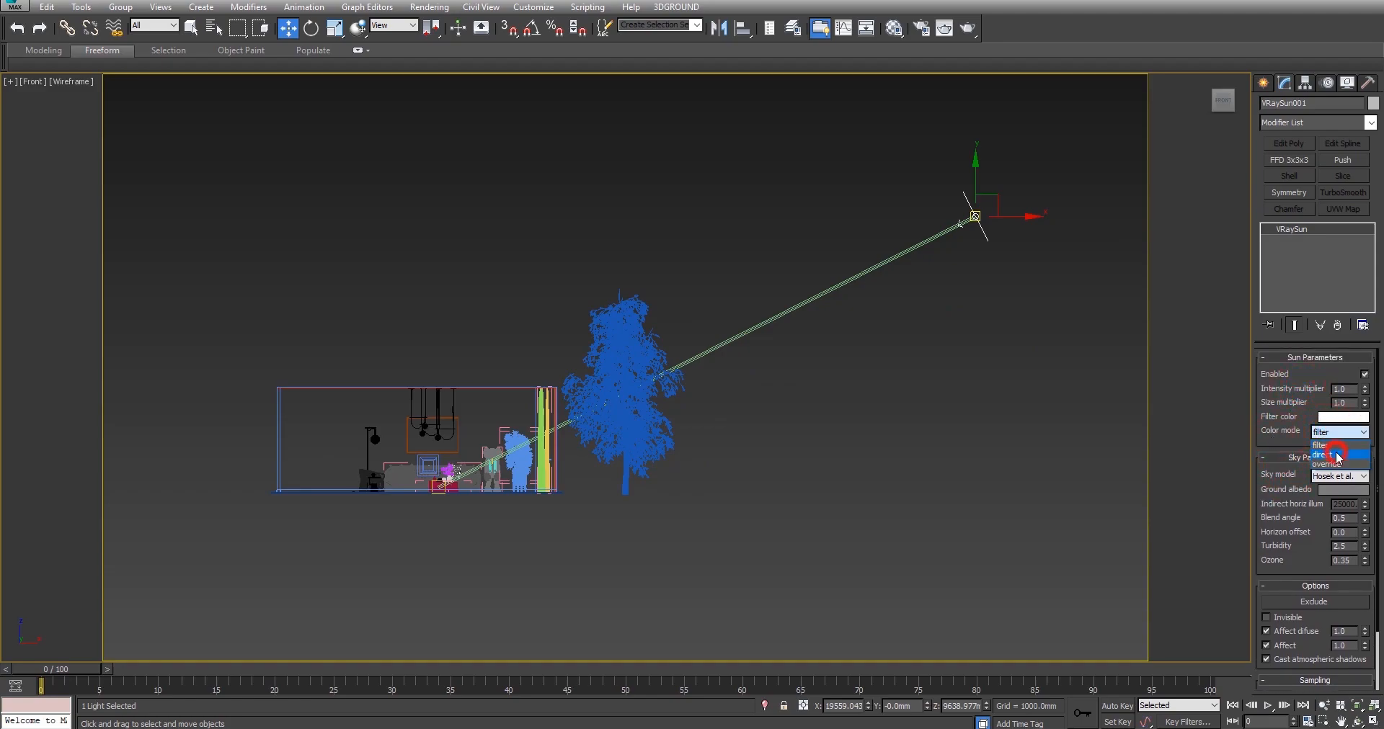
pyautogui.click(1337, 456)
pyautogui.moveTo(1301, 439); pyautogui.dragTo(1315, 415)
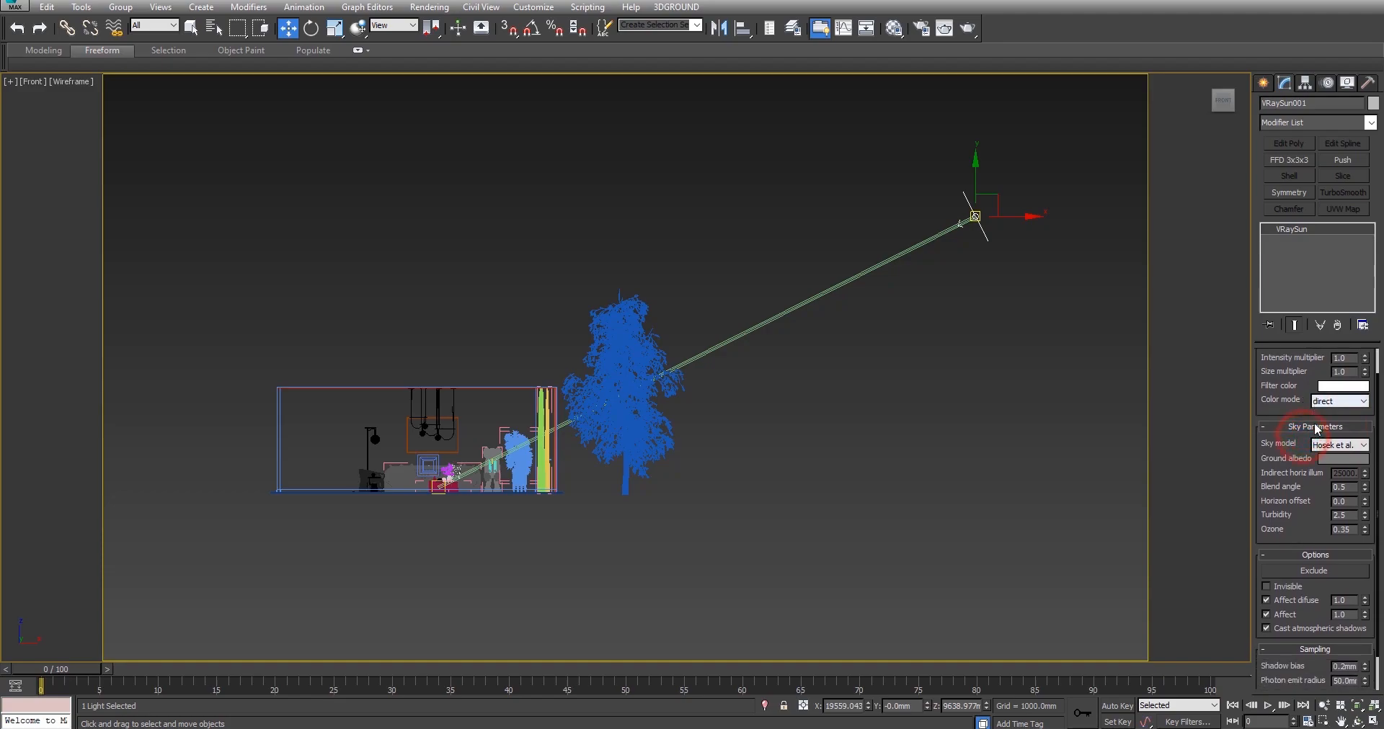
# Set the sun's blend angle to 5.0 and make the sun invisible.
pyautogui.moveTo(1291, 481); pyautogui.dragTo(1295, 441)
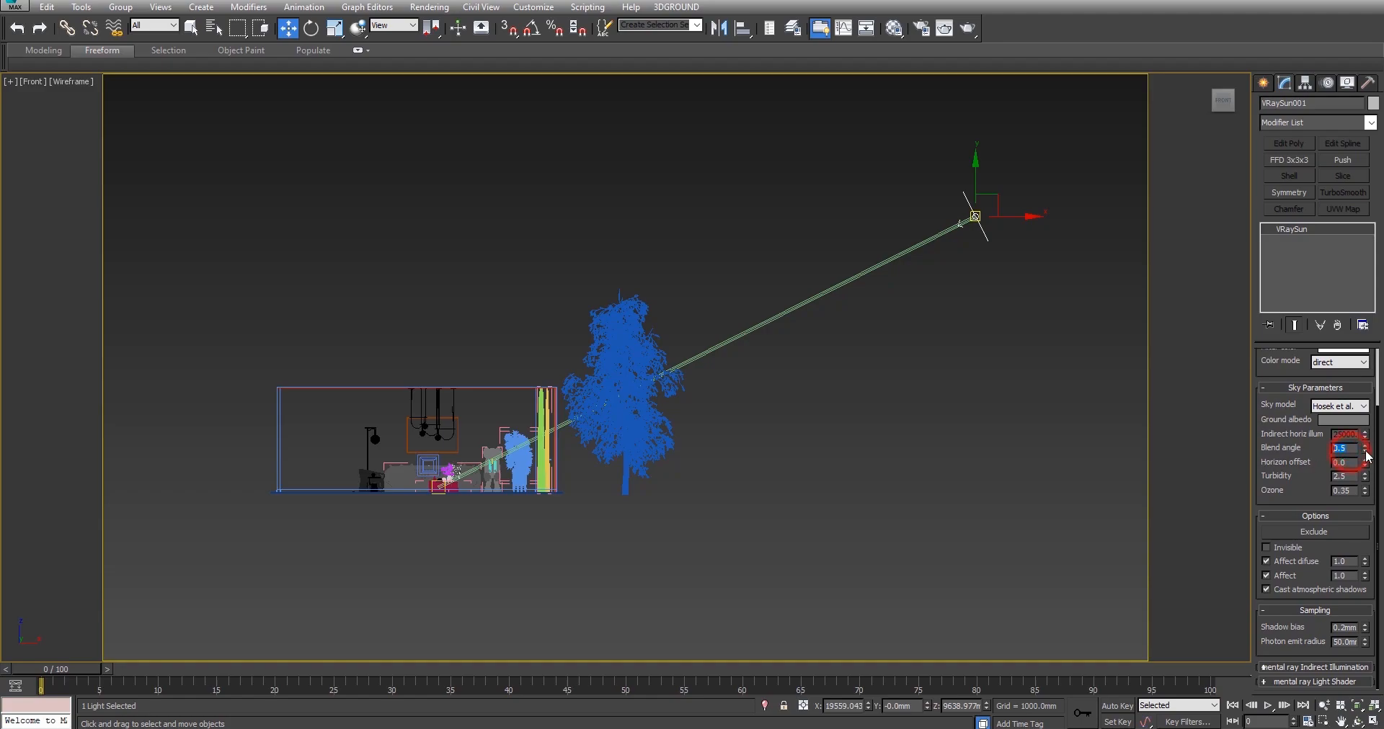
pyautogui.click(1335, 450)
pyautogui.click(1322, 469)
pyautogui.moveTo(1299, 499); pyautogui.dragTo(1308, 396)
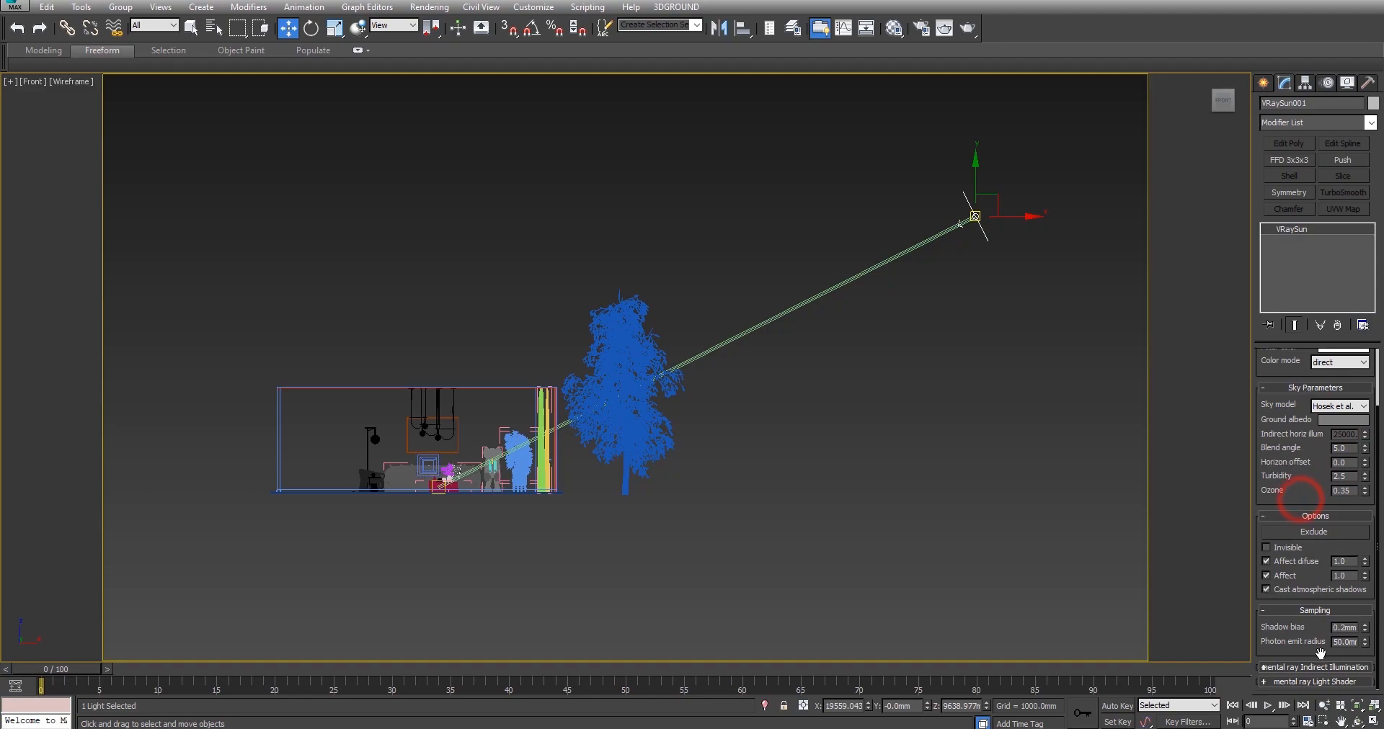
pyautogui.moveTo(1306, 648); pyautogui.dragTo(1316, 522)
# Test-render the VRayCam001 view with the new sun, then close the render and message windows.
pyautogui.press('c')
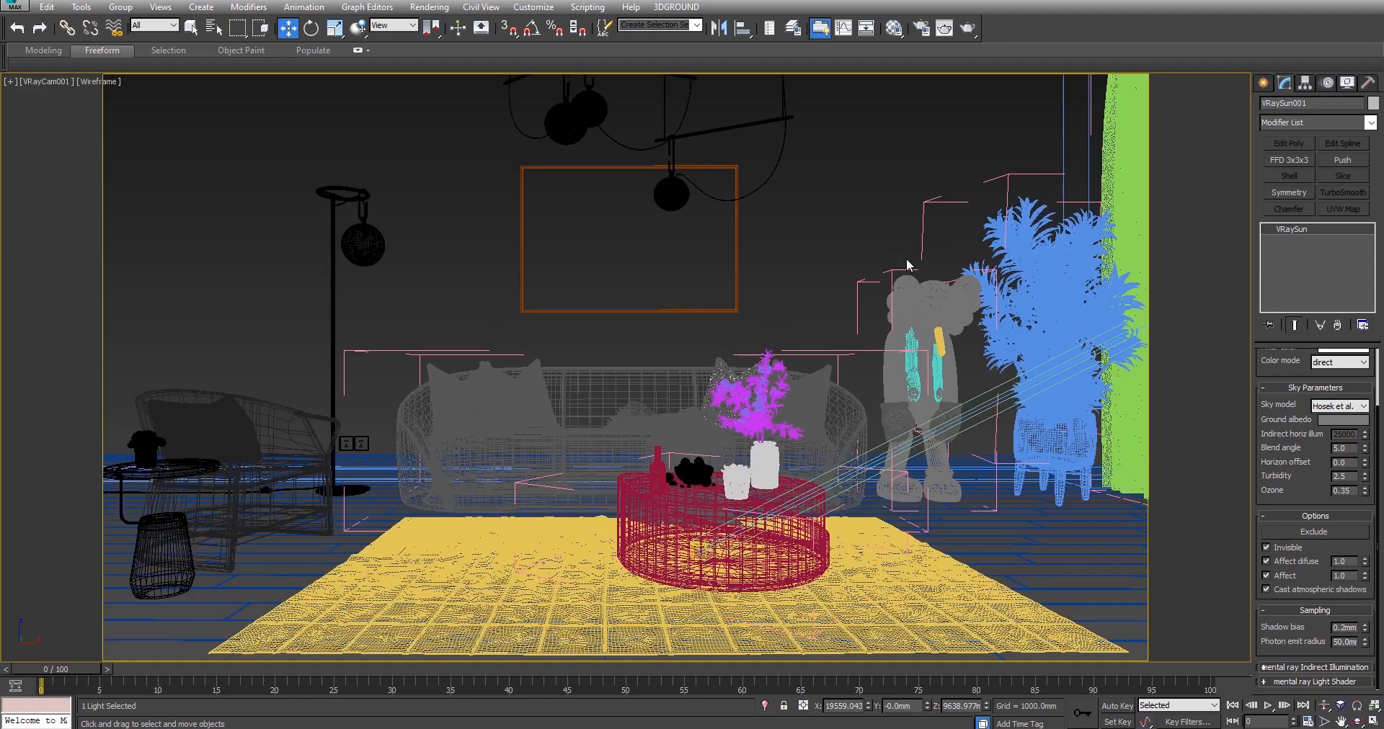
pyautogui.click(969, 38)
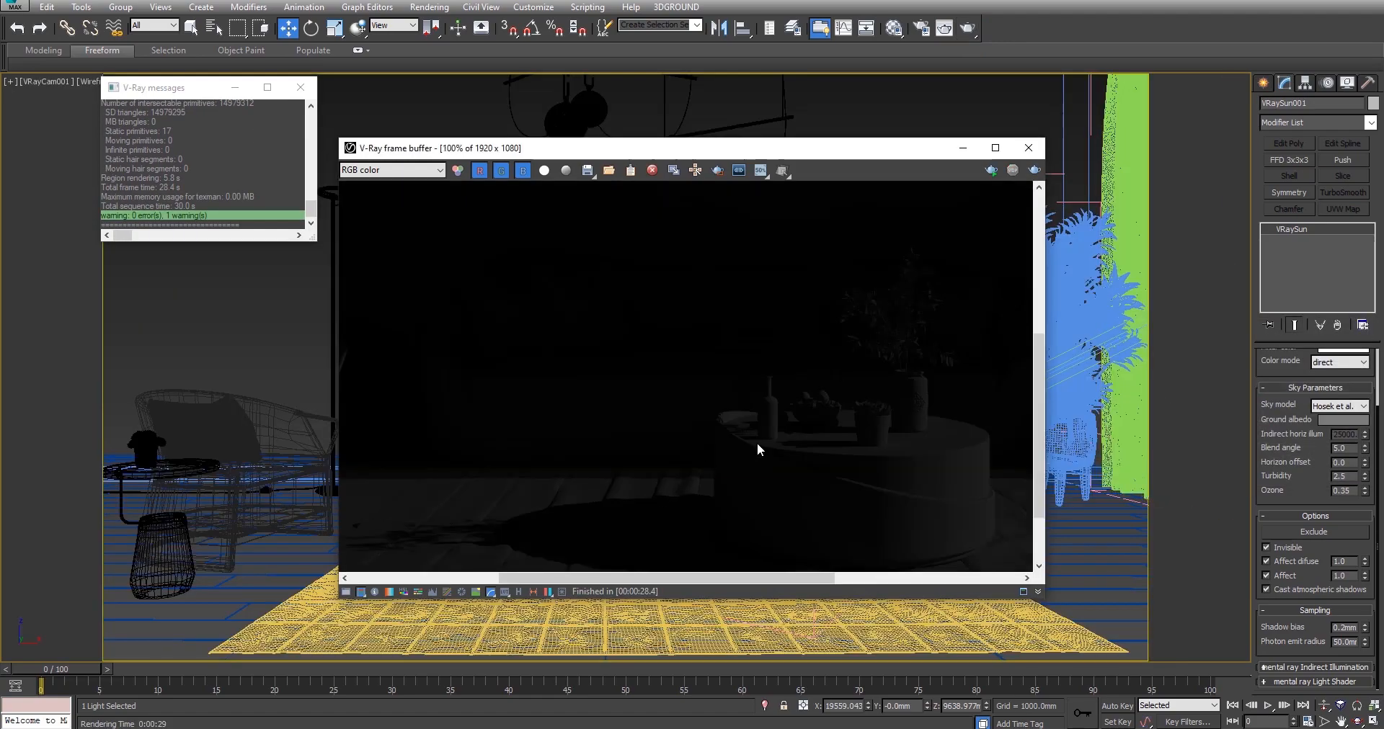
pyautogui.click(1028, 149)
pyautogui.click(301, 88)
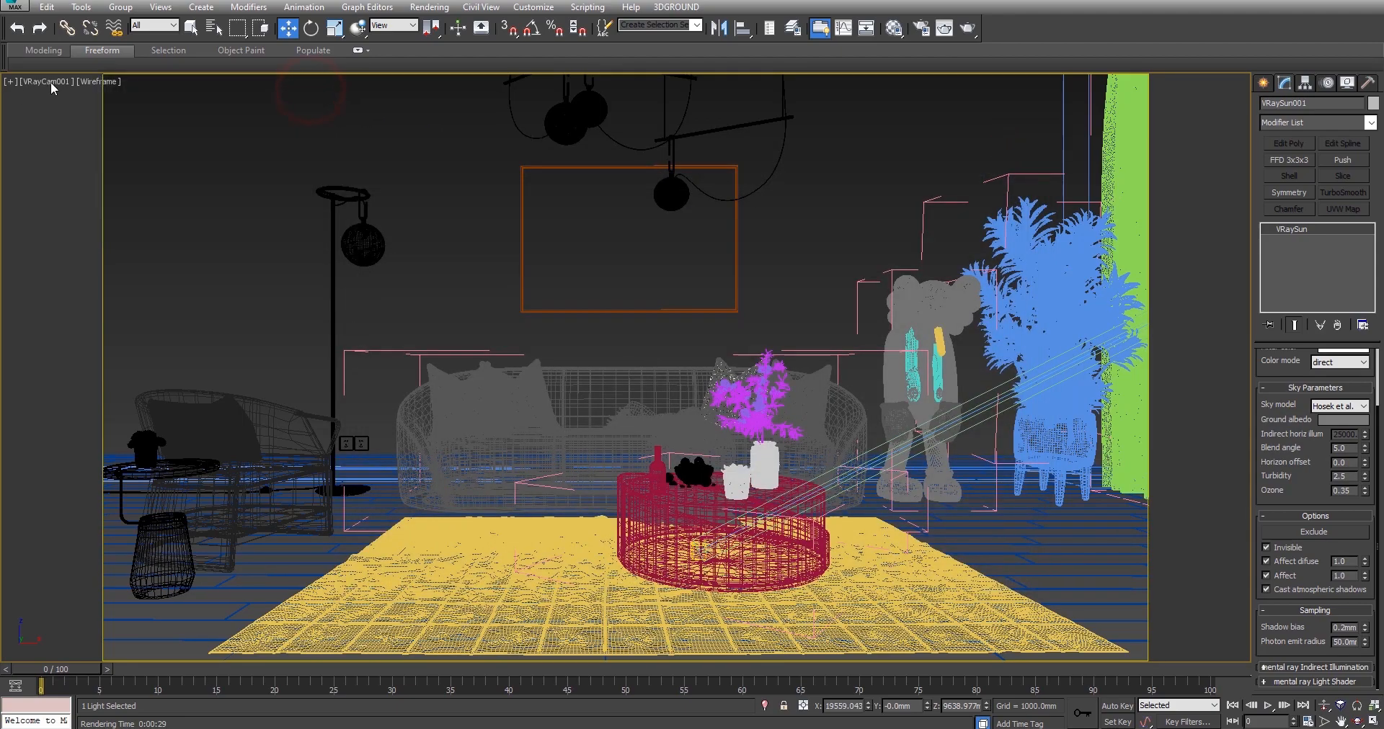
# Select the active view's physical camera and set its shutter speed to 10.
pyautogui.click(46, 81)
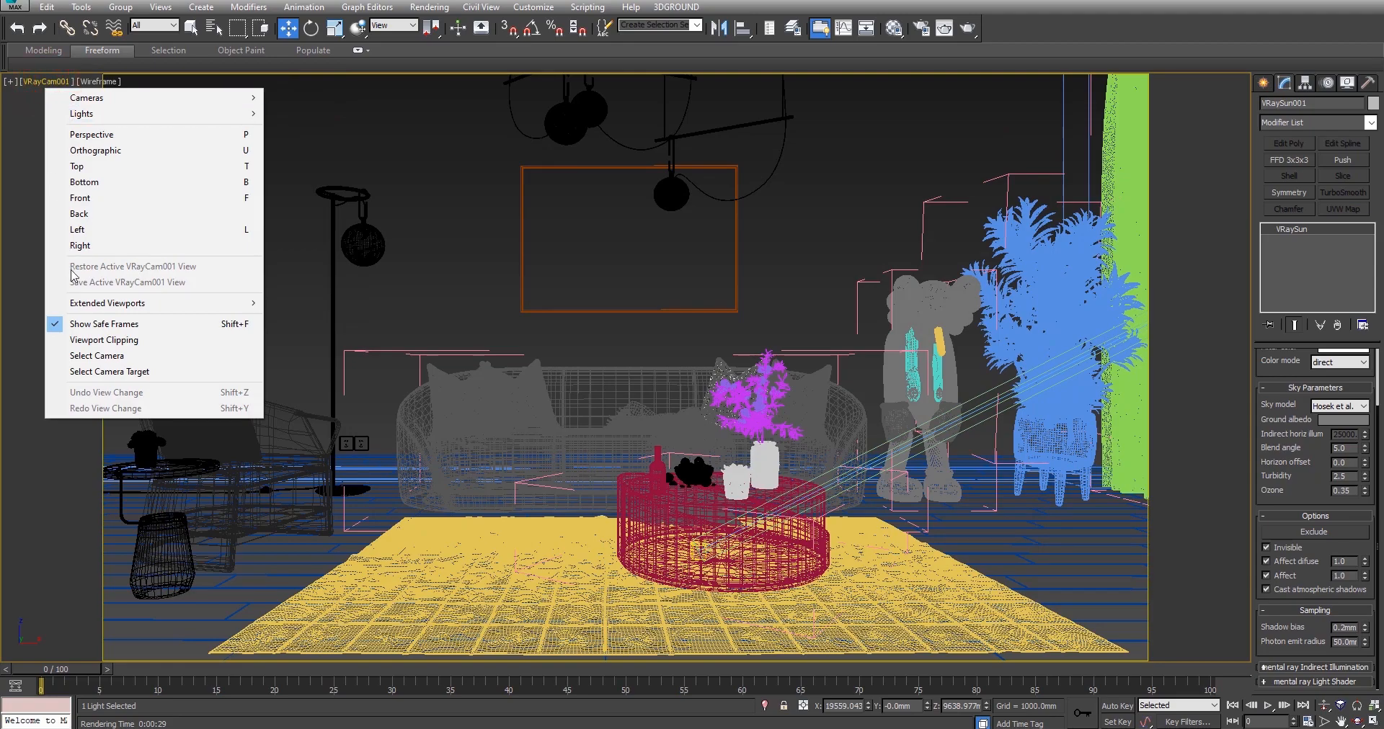
pyautogui.click(85, 356)
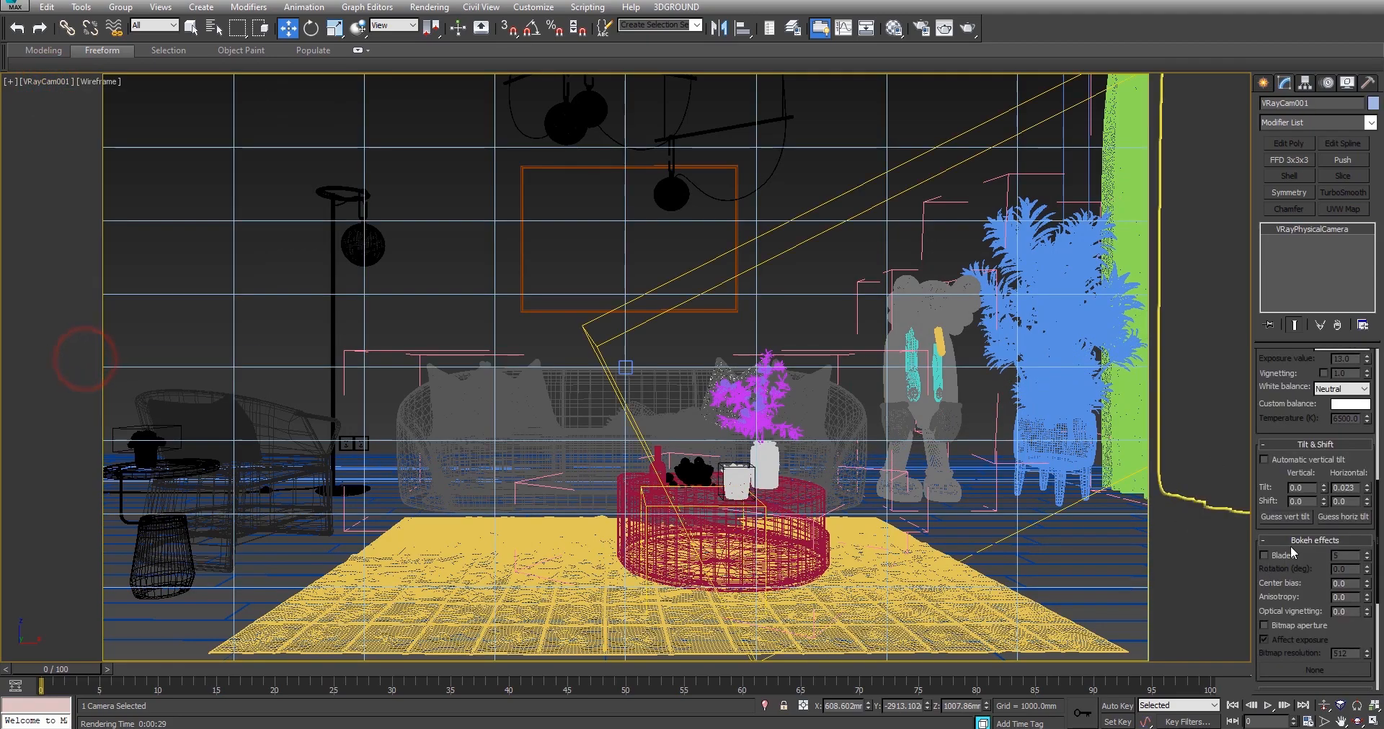
pyautogui.moveTo(1281, 380); pyautogui.dragTo(1277, 551)
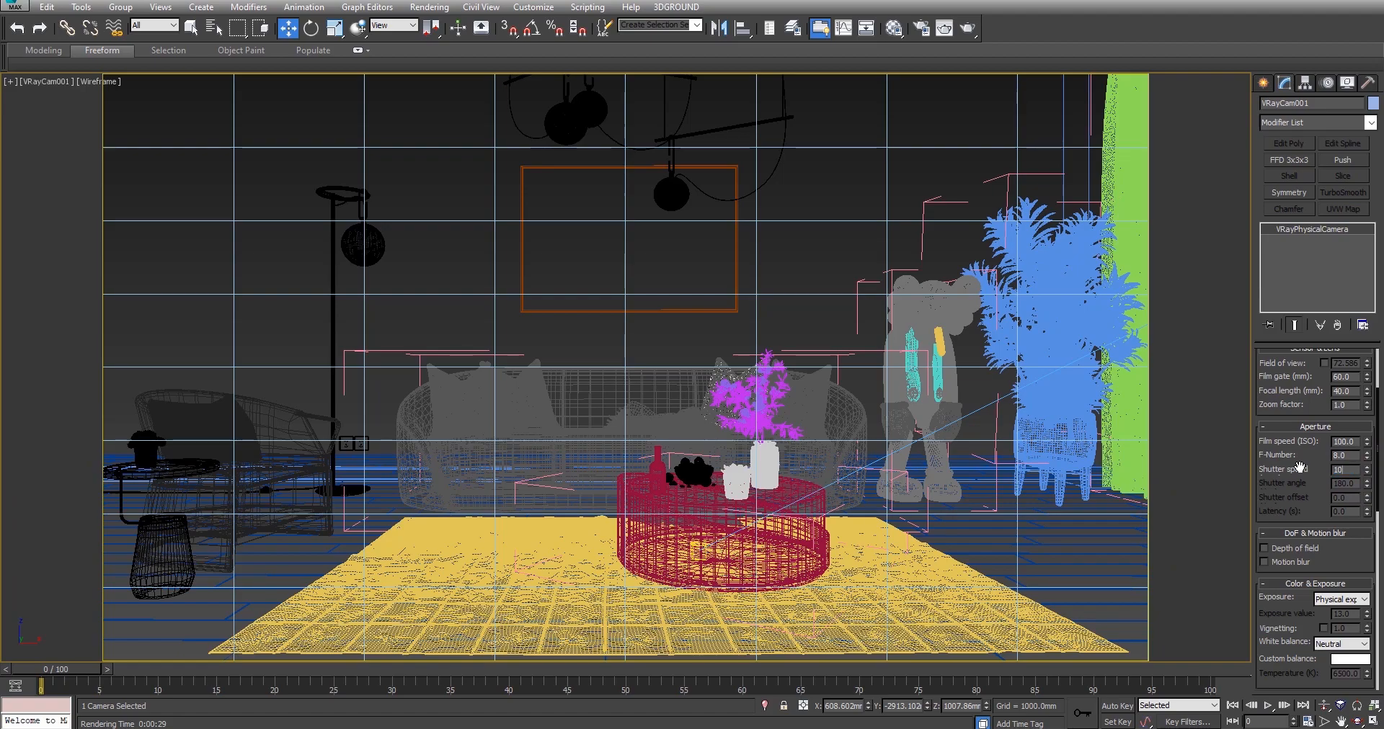
pyautogui.press('Return')
# Test-render the camera view with the slower shutter, inspect the coffee table up close, and close the frame buffer.
pyautogui.click(966, 29)
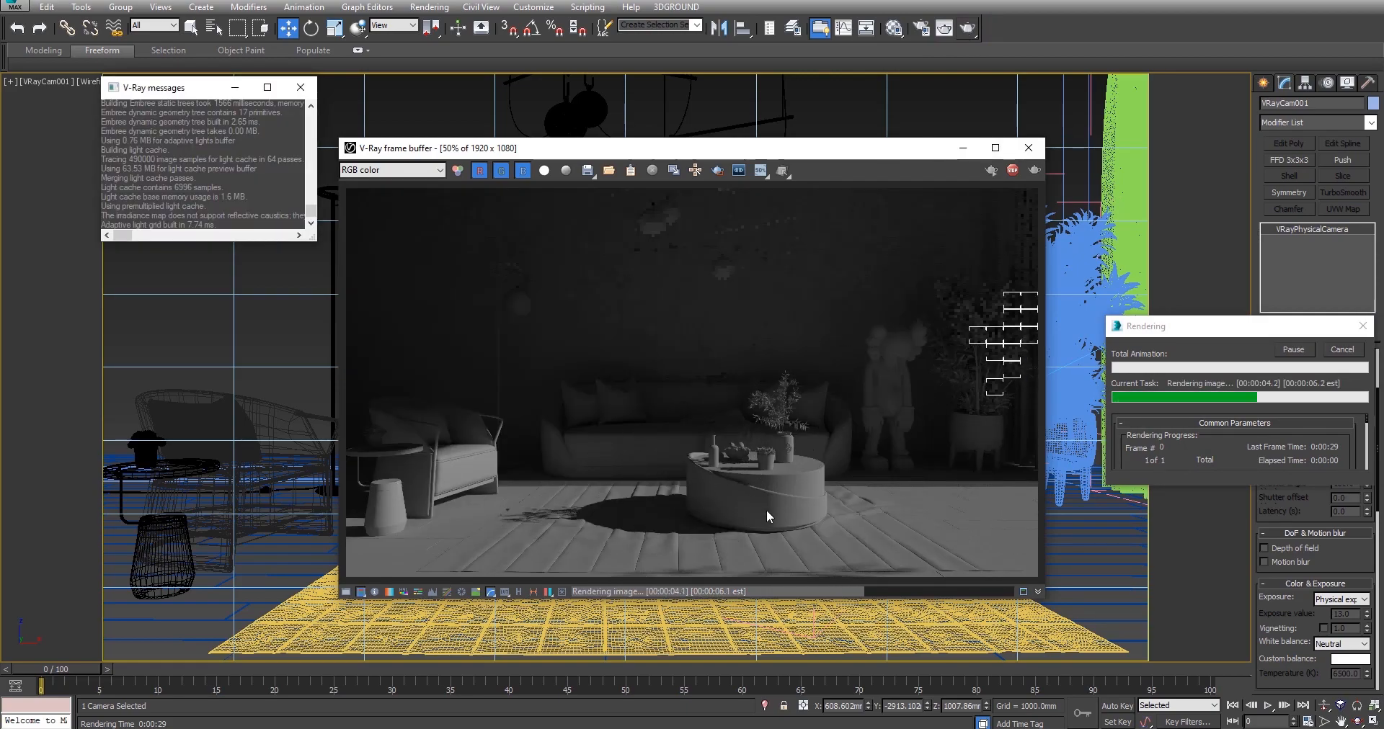
pyautogui.scroll(1, 802, 457)
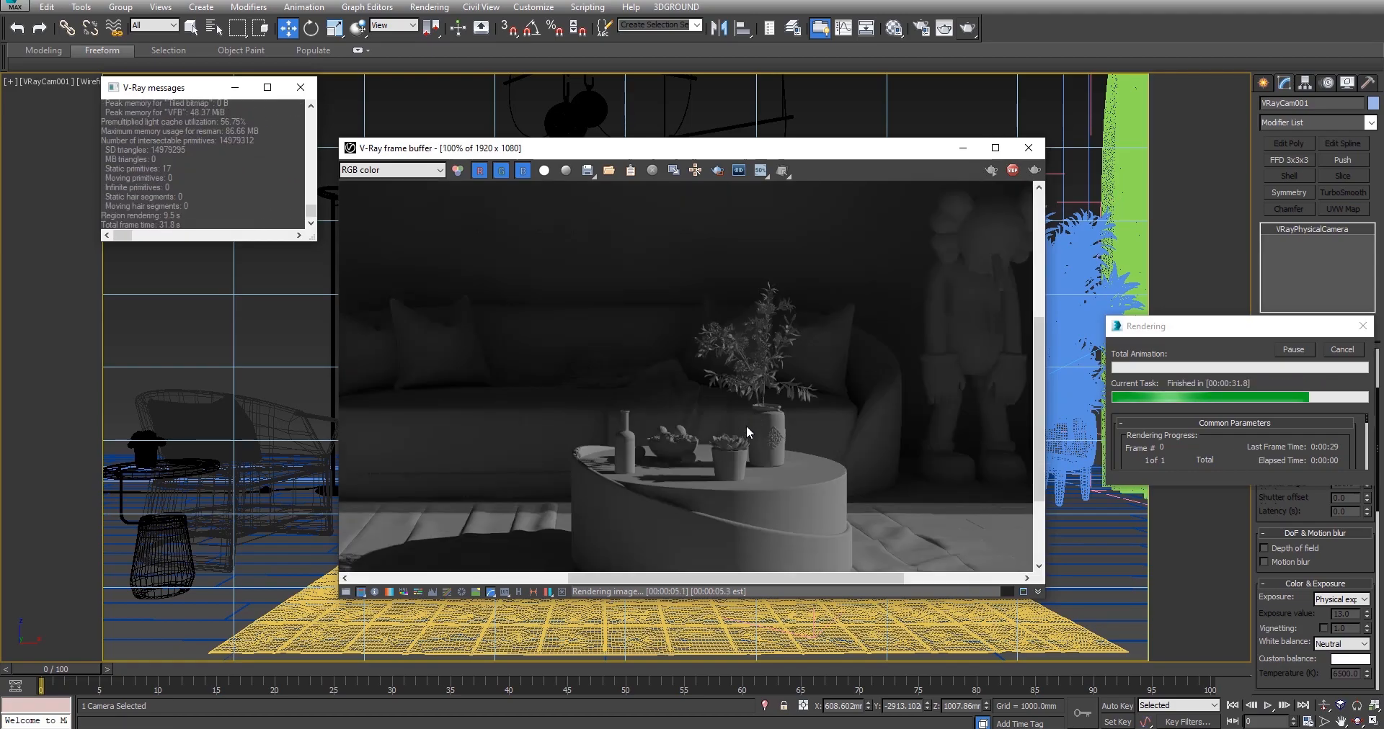
pyautogui.scroll(-1, 748, 434)
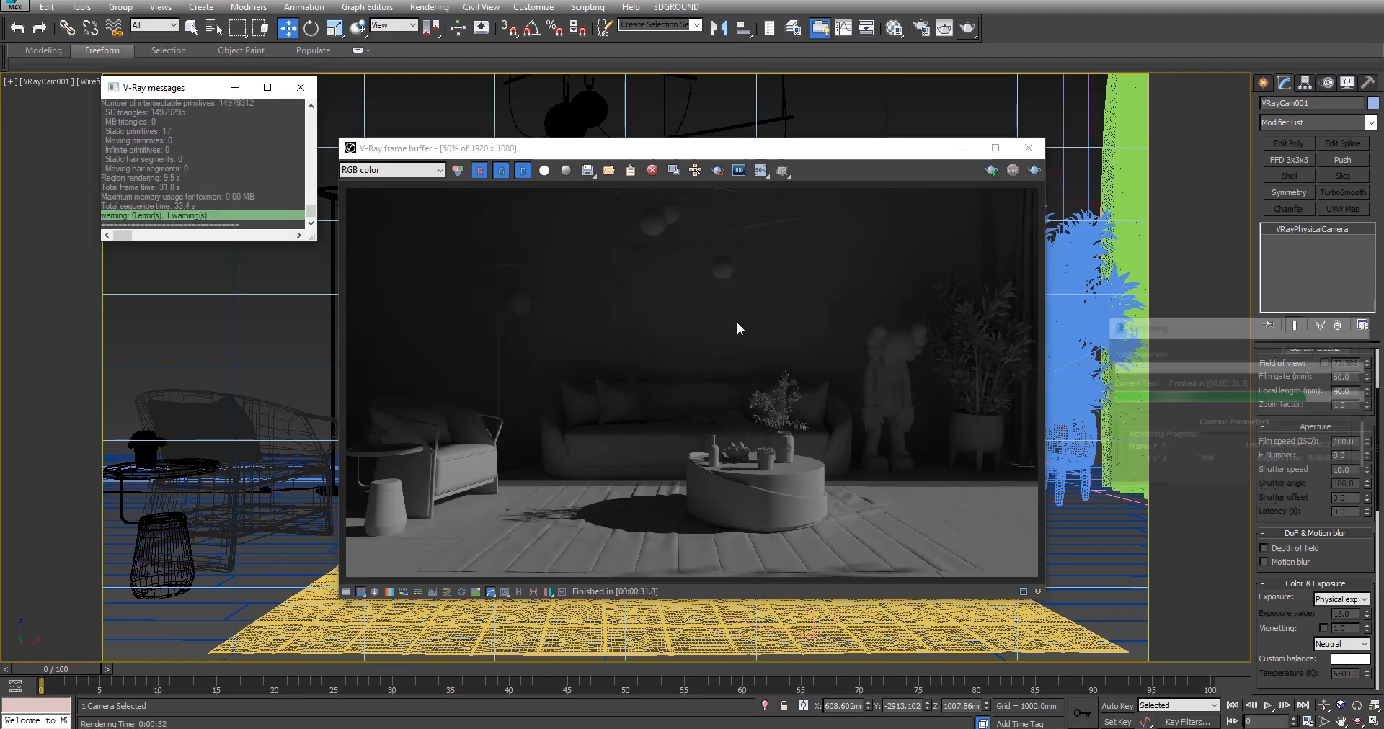
pyautogui.click(1028, 148)
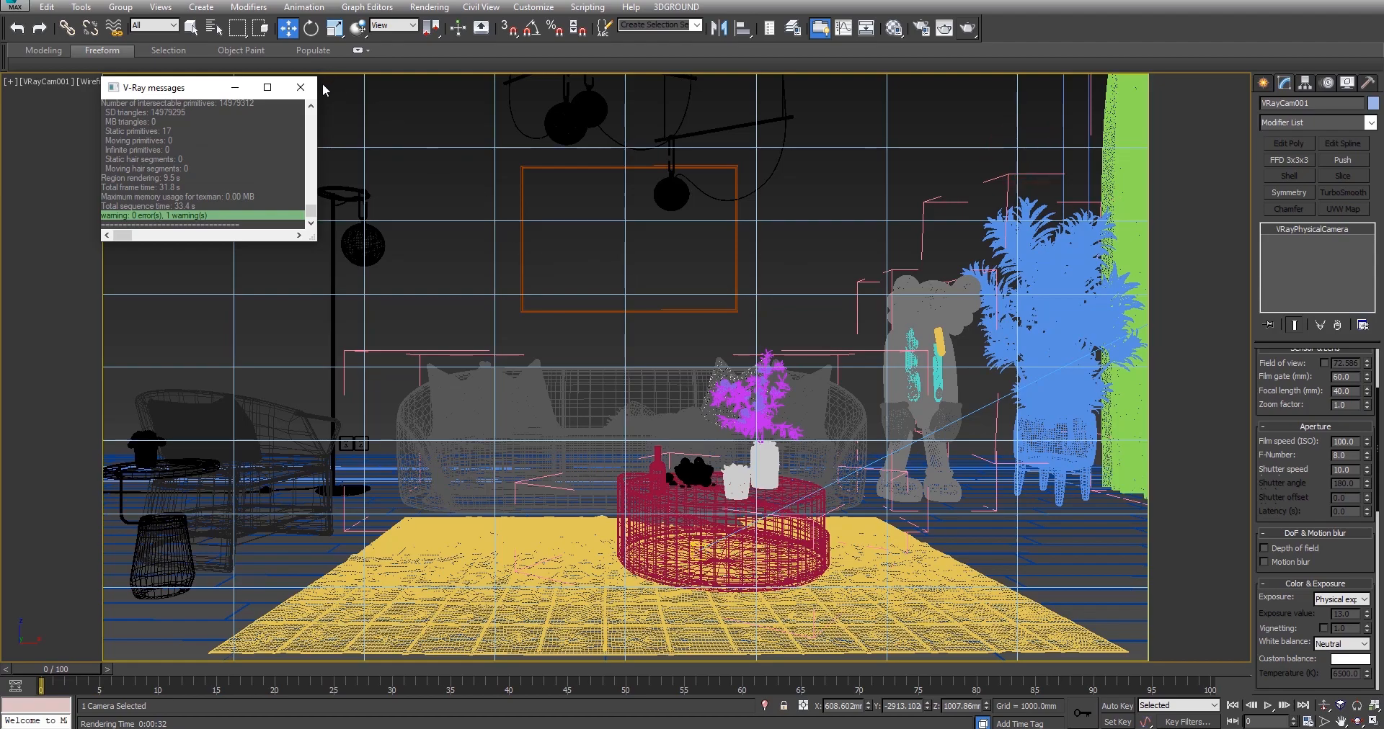
# Close the render messages, reopen the V-Ray frame buffer to examine the coffee table's shadows, and close it.
pyautogui.click(300, 87)
pyautogui.rightClick(633, 277)
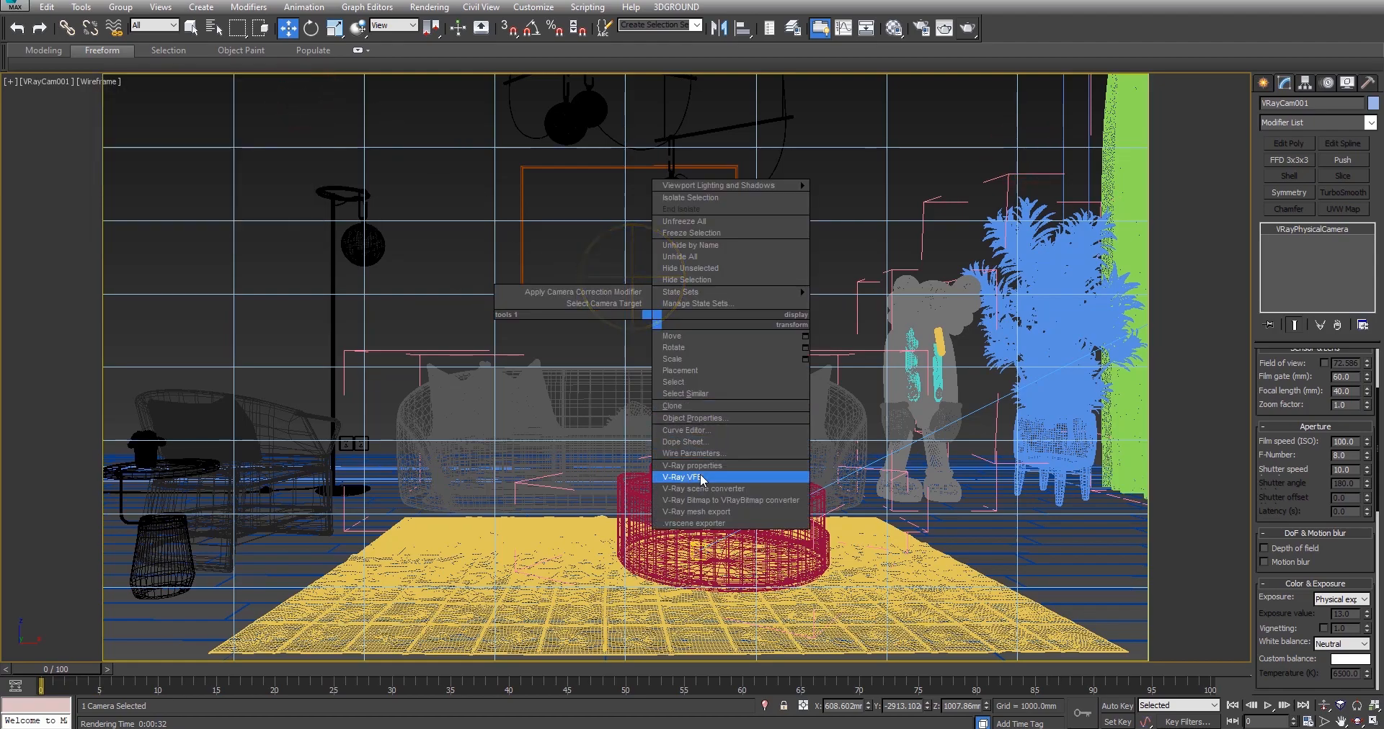
pyautogui.click(684, 477)
pyautogui.scroll(-3, 893, 467)
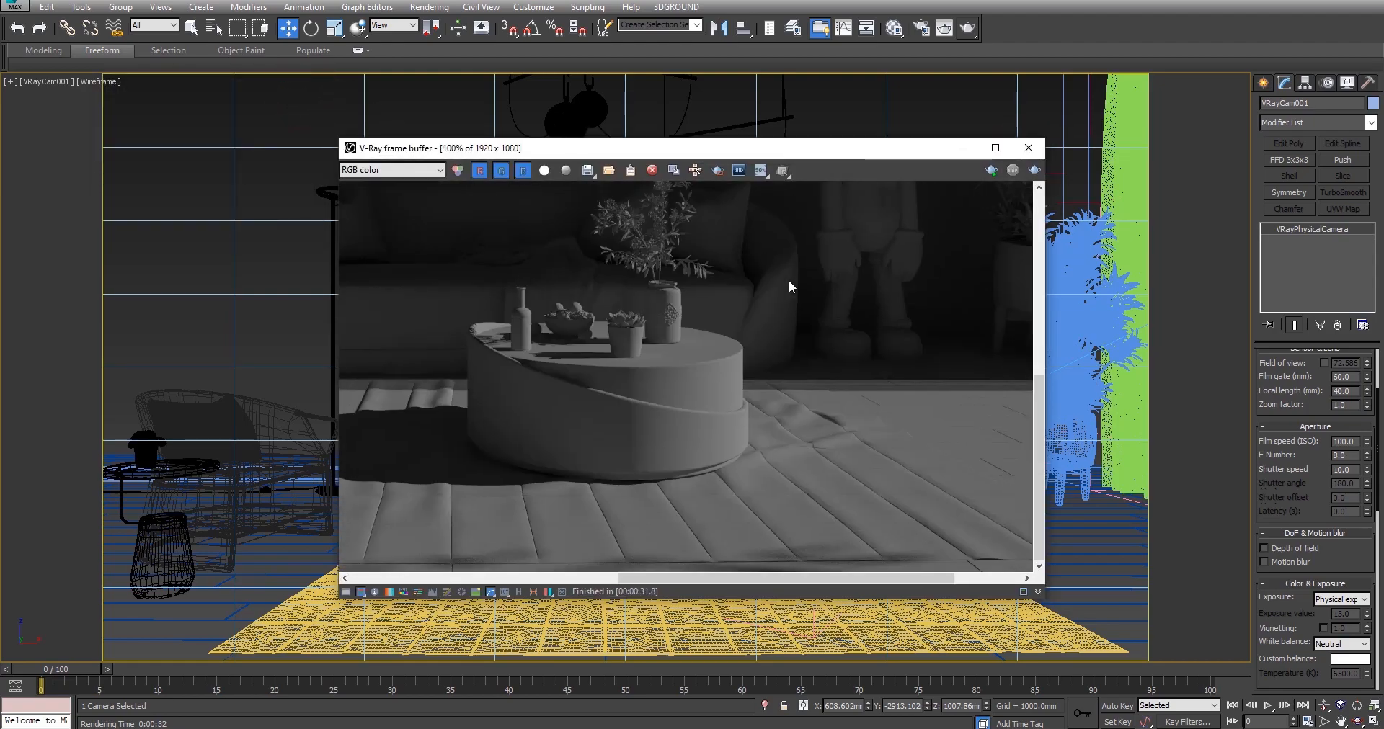
pyautogui.click(1024, 151)
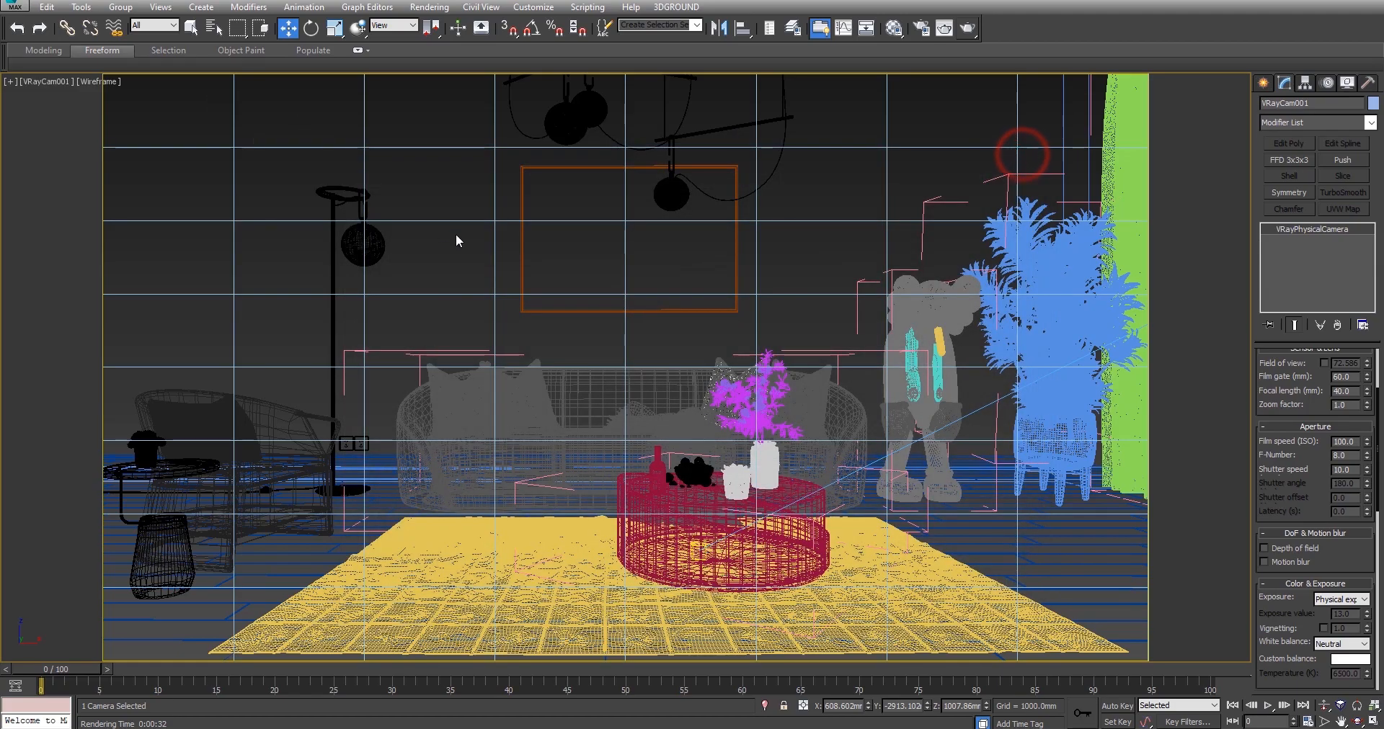
# Select the VRaySun in the perspective view and set its size multiplier to 10.0.
pyautogui.press('p')
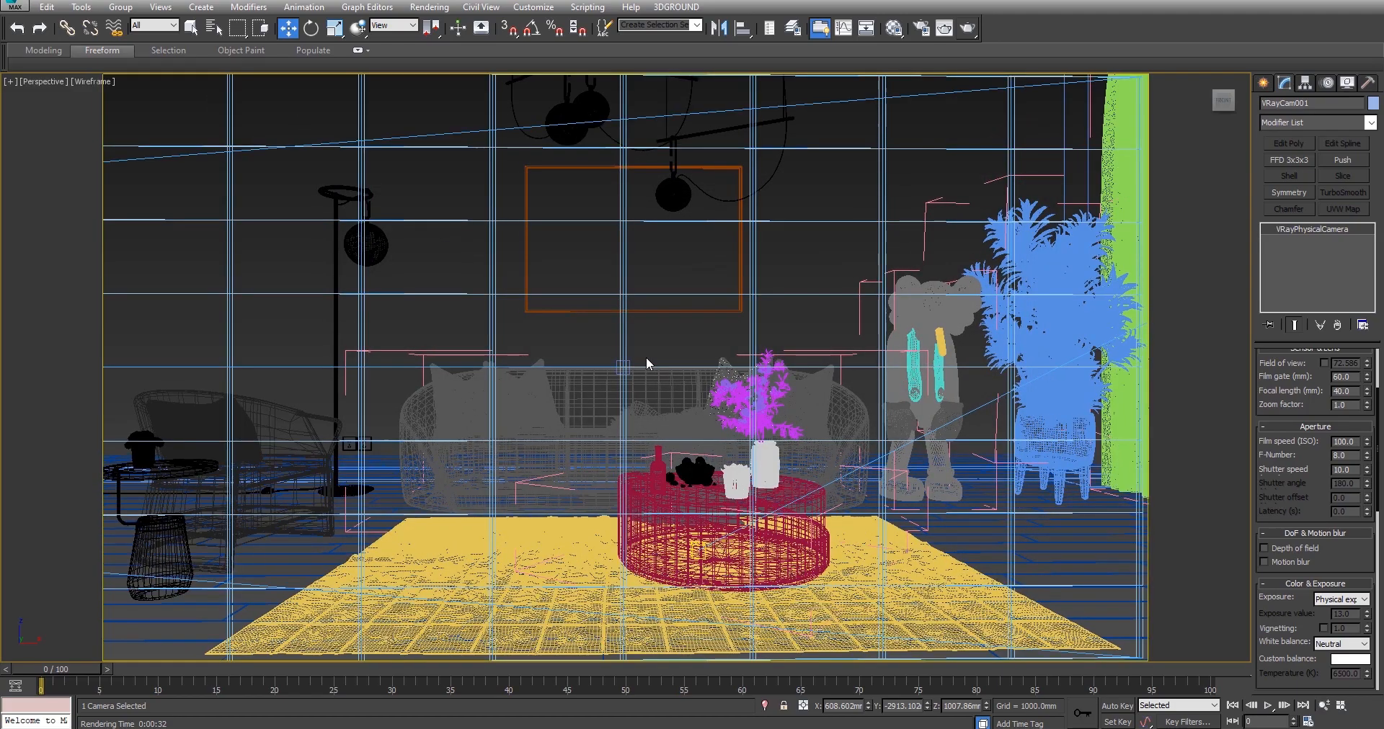
pyautogui.scroll(-10, 646, 357)
pyautogui.moveTo(734, 401); pyautogui.dragTo(404, 509, button='middle')
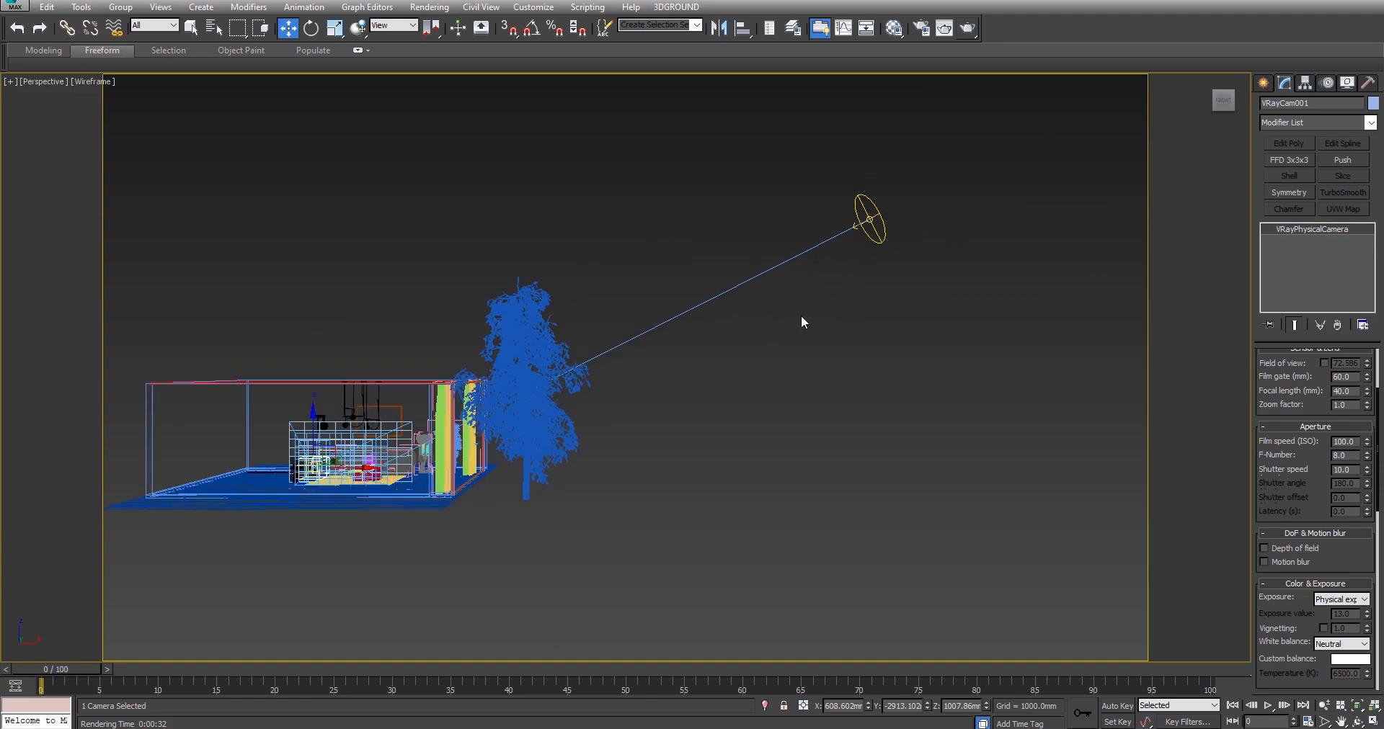
pyautogui.click(868, 225)
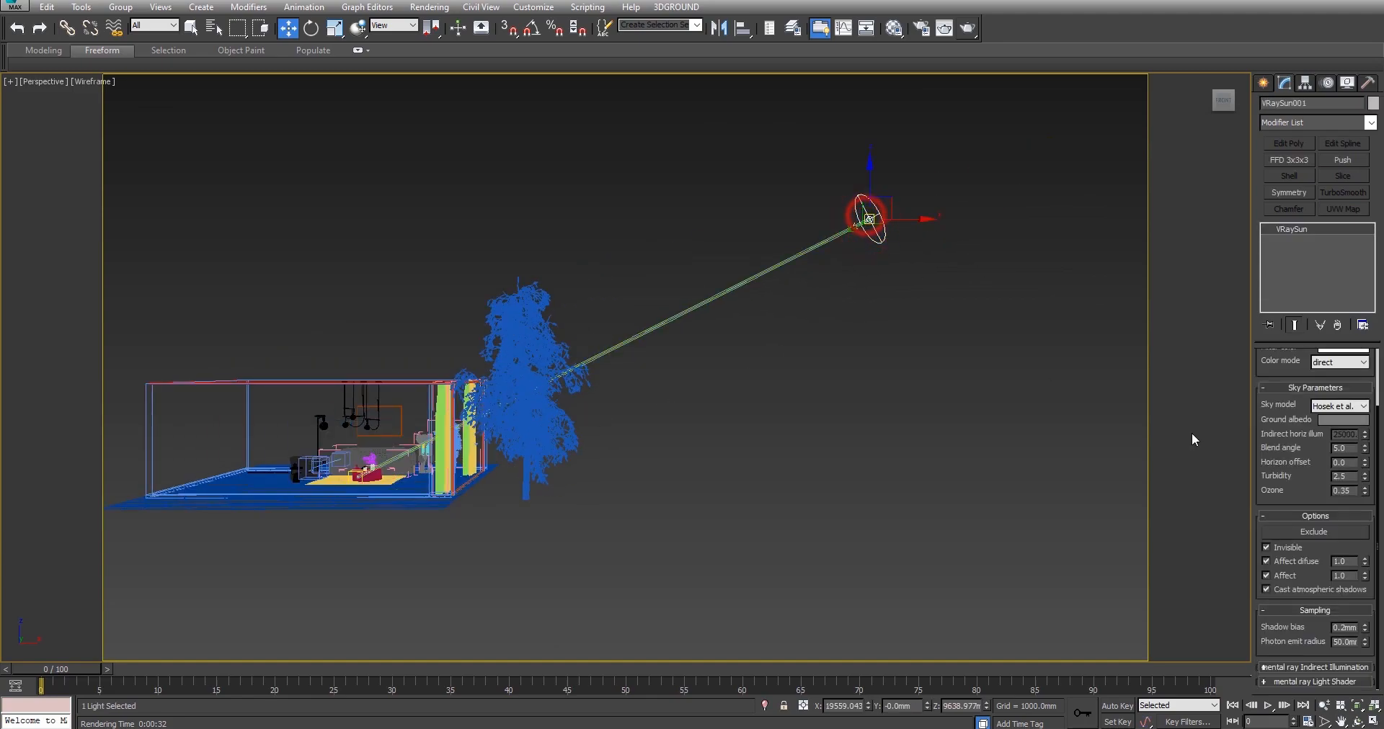
pyautogui.moveTo(1284, 376); pyautogui.dragTo(1276, 553)
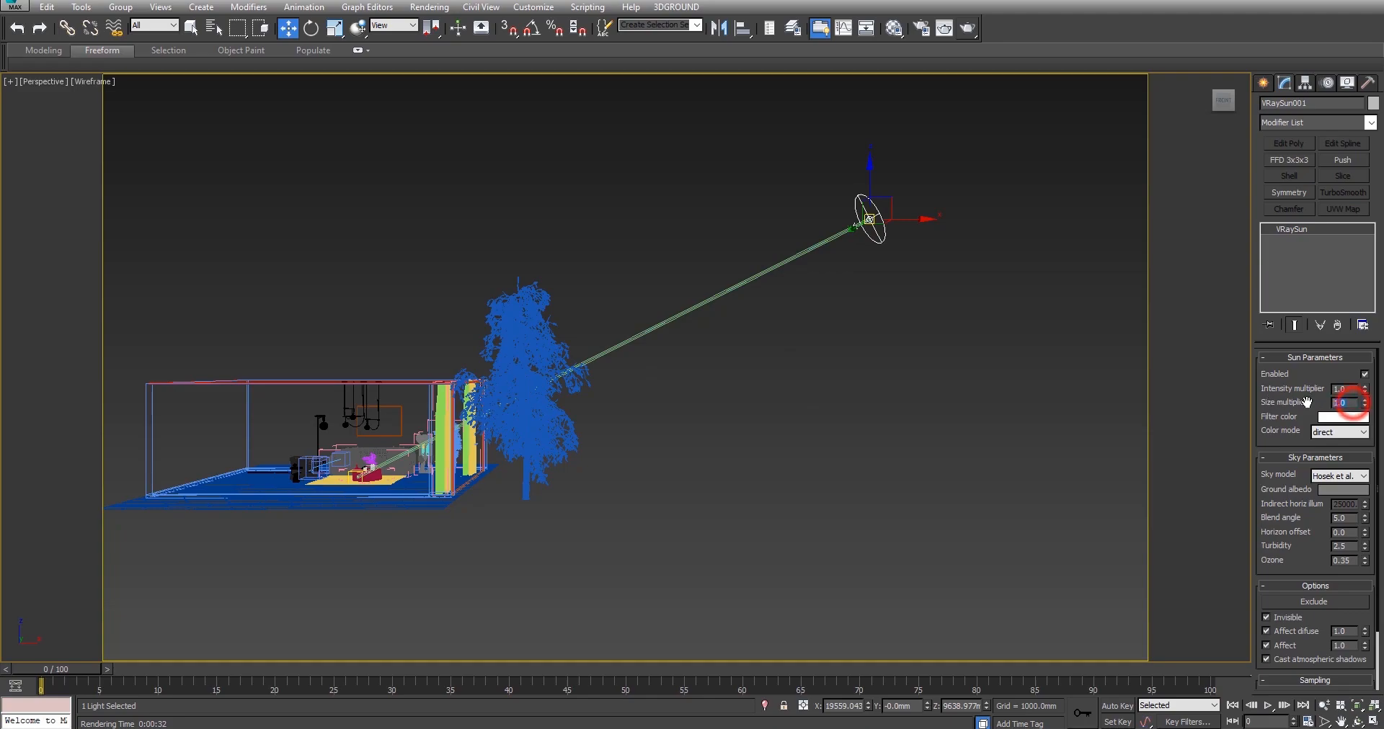
pyautogui.press('Return')
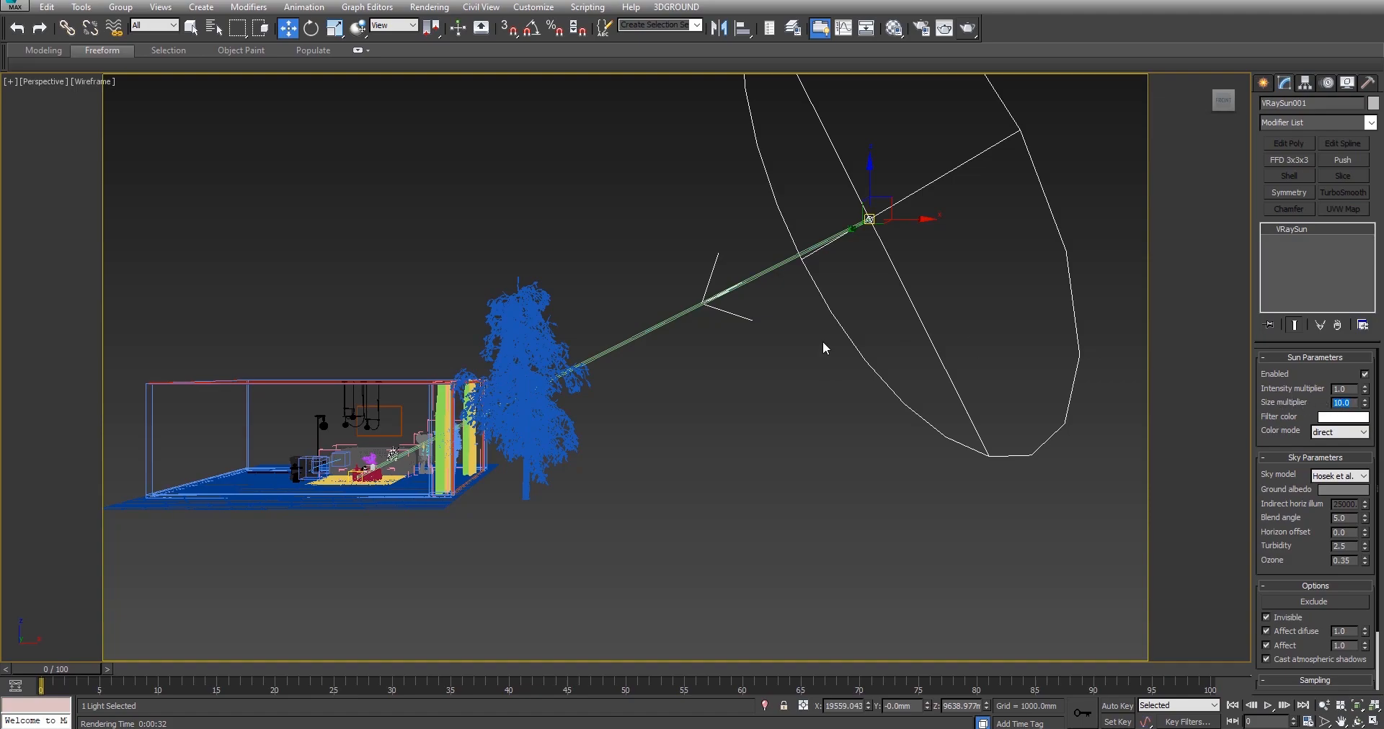
# Compare sun size multipliers 1 and 10.0, keep 10.0 with the direct color mode, and set the intensity multiplier to 2.0.
pyautogui.moveTo(761, 431); pyautogui.dragTo(769, 458, button='middle')
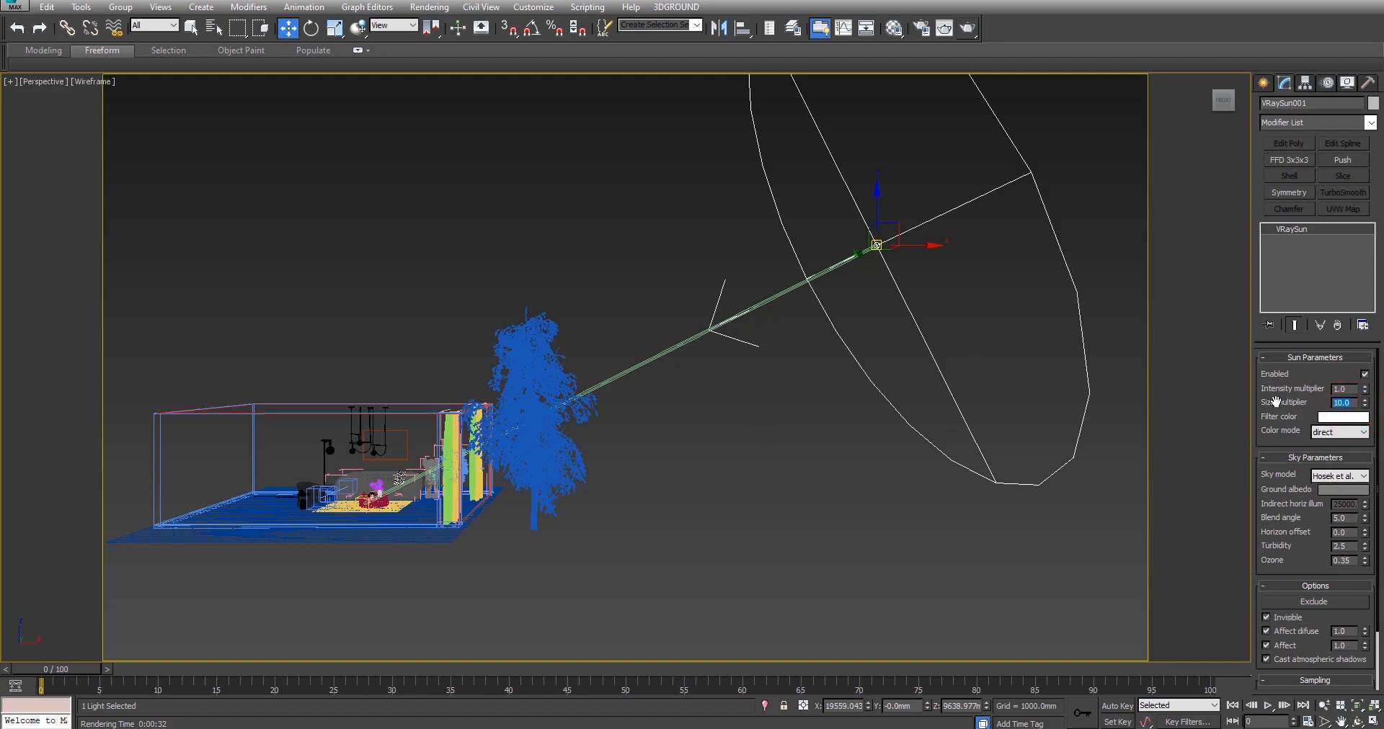
pyautogui.press('Return')
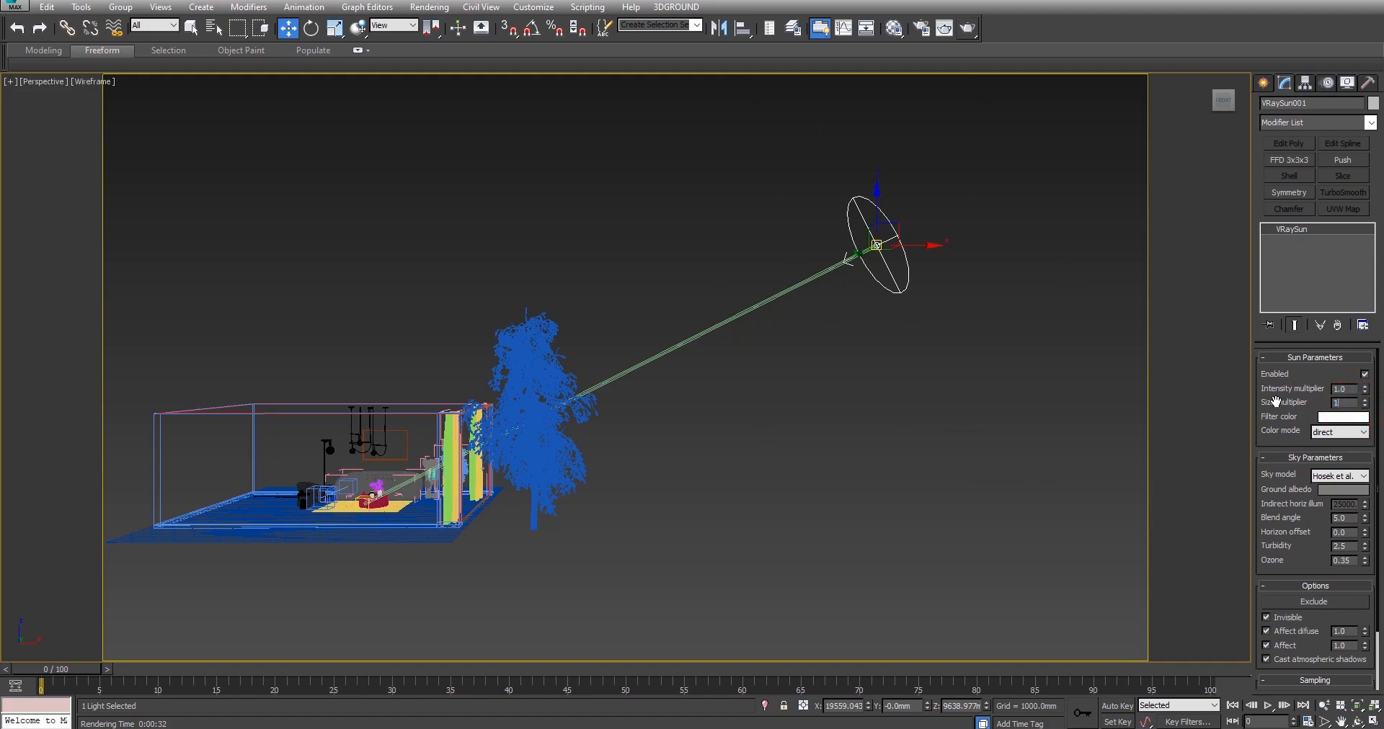
pyautogui.write('10')
pyautogui.press('Return')
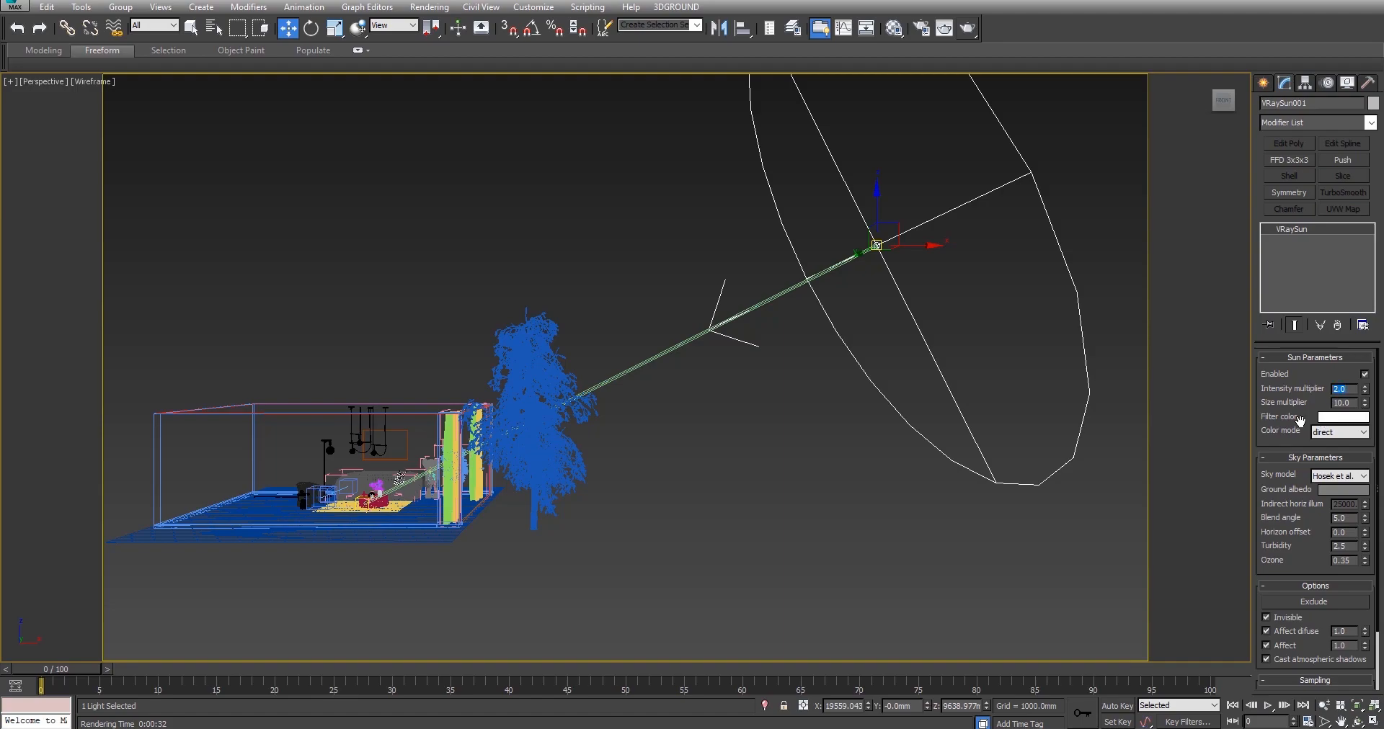
pyautogui.moveTo(1271, 425); pyautogui.dragTo(1293, 414)
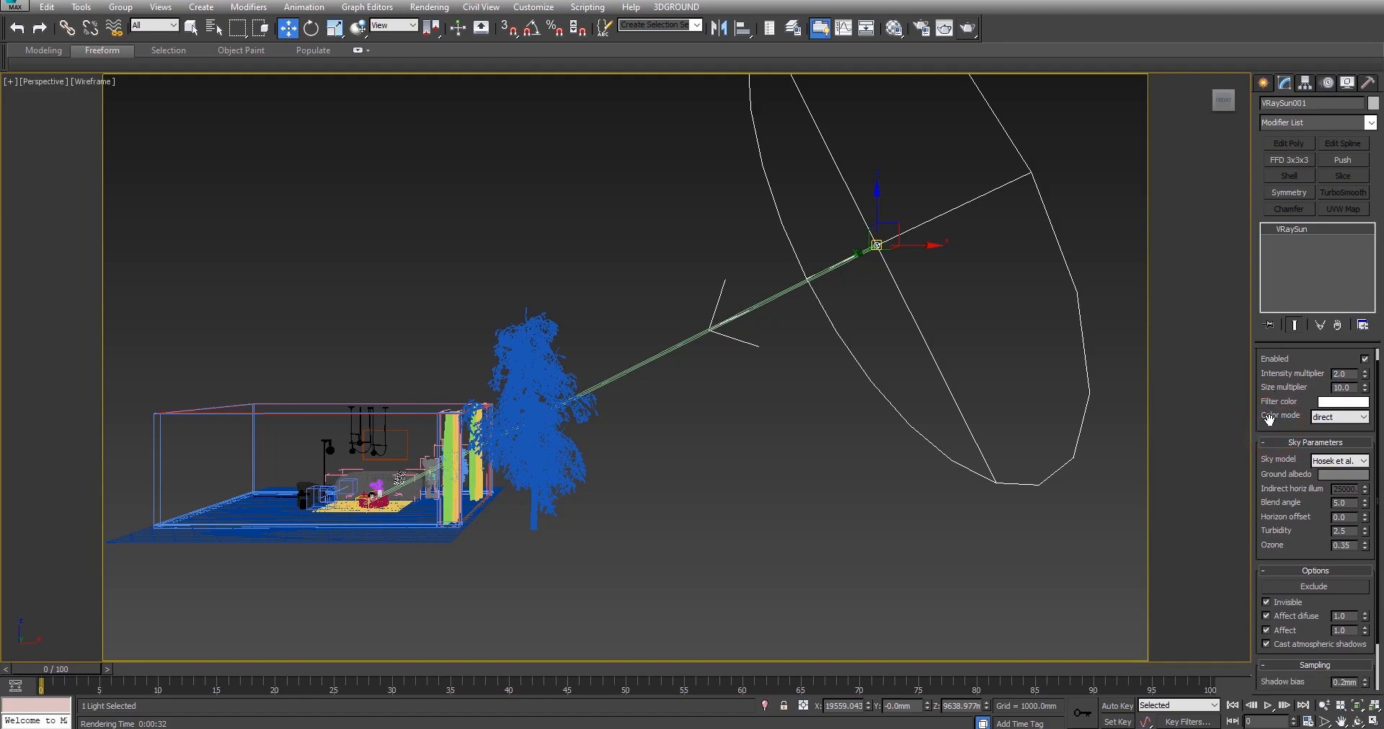
pyautogui.click(1333, 421)
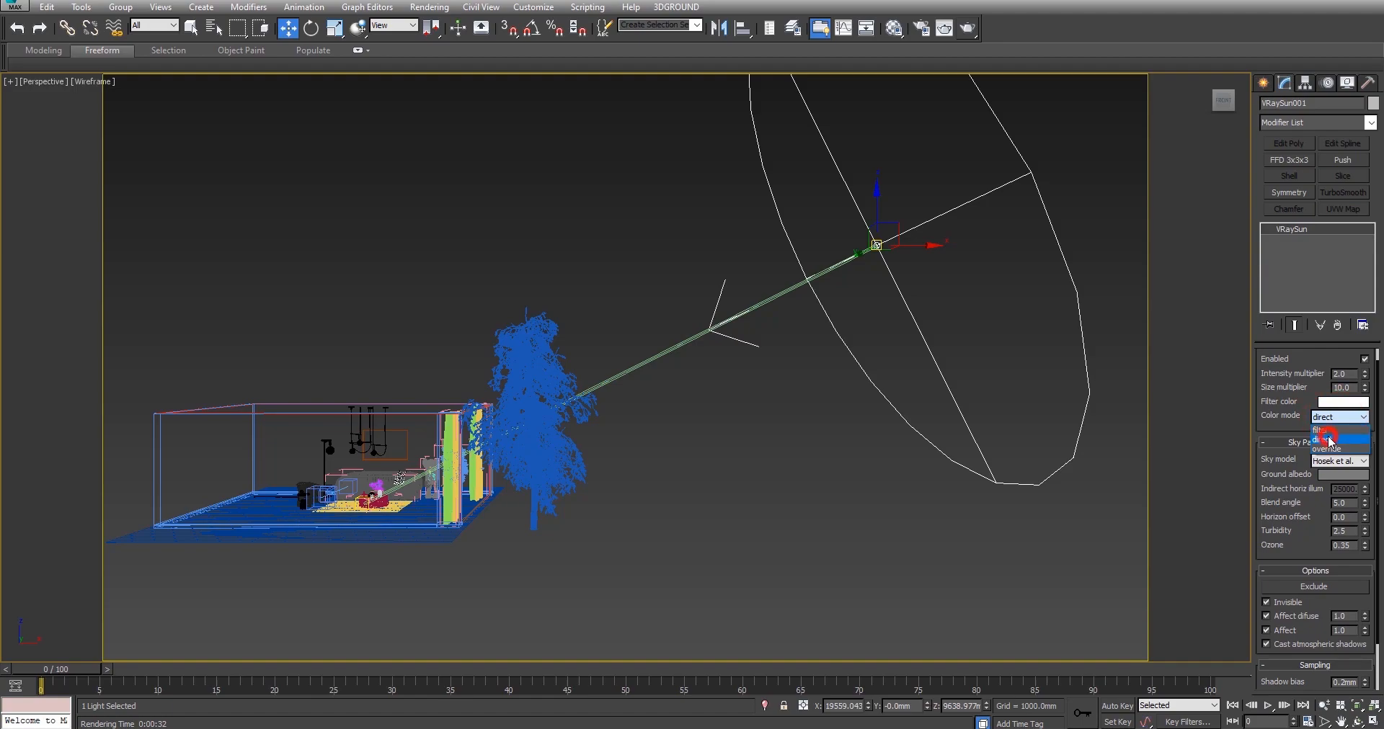
pyautogui.click(1329, 439)
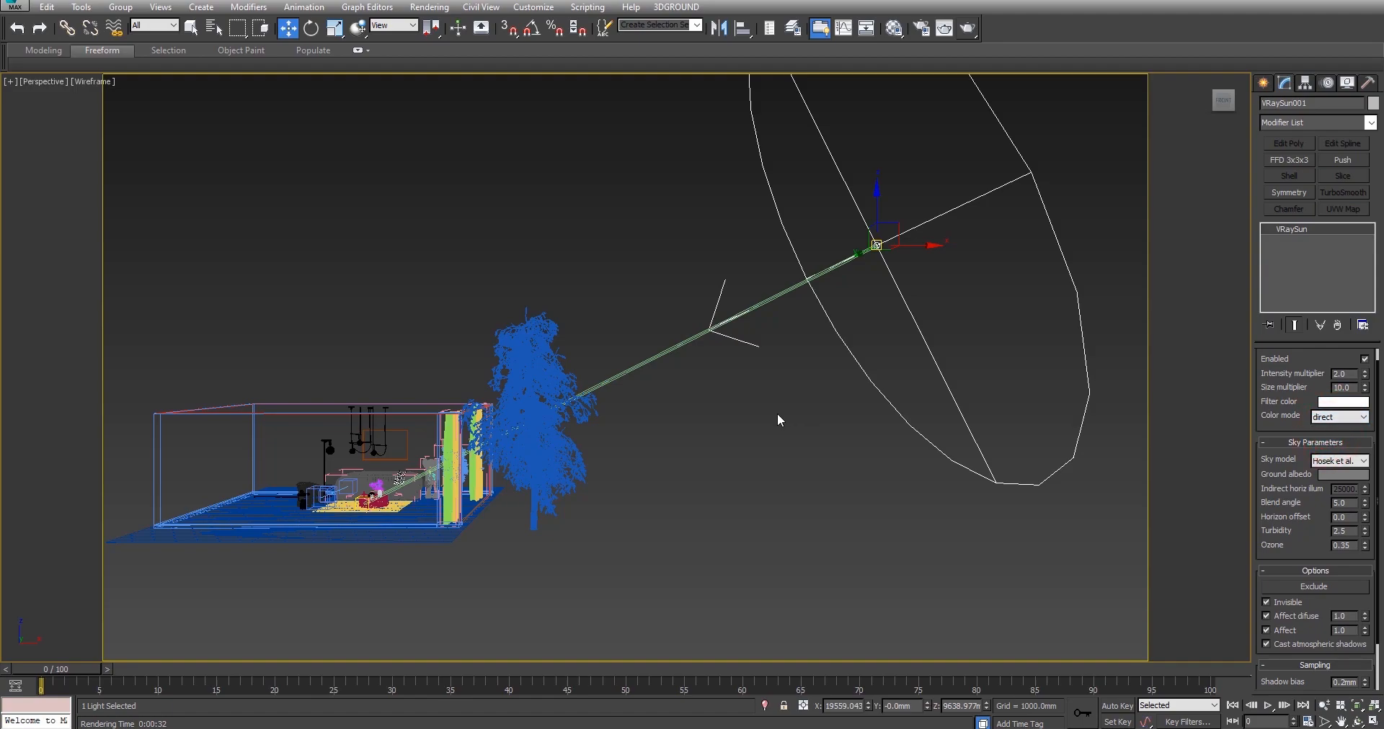
# Test-render the camera view with the larger, stronger sun, inspect the shadows, and close the frame buffer.
pyautogui.press('c')
pyautogui.click(966, 29)
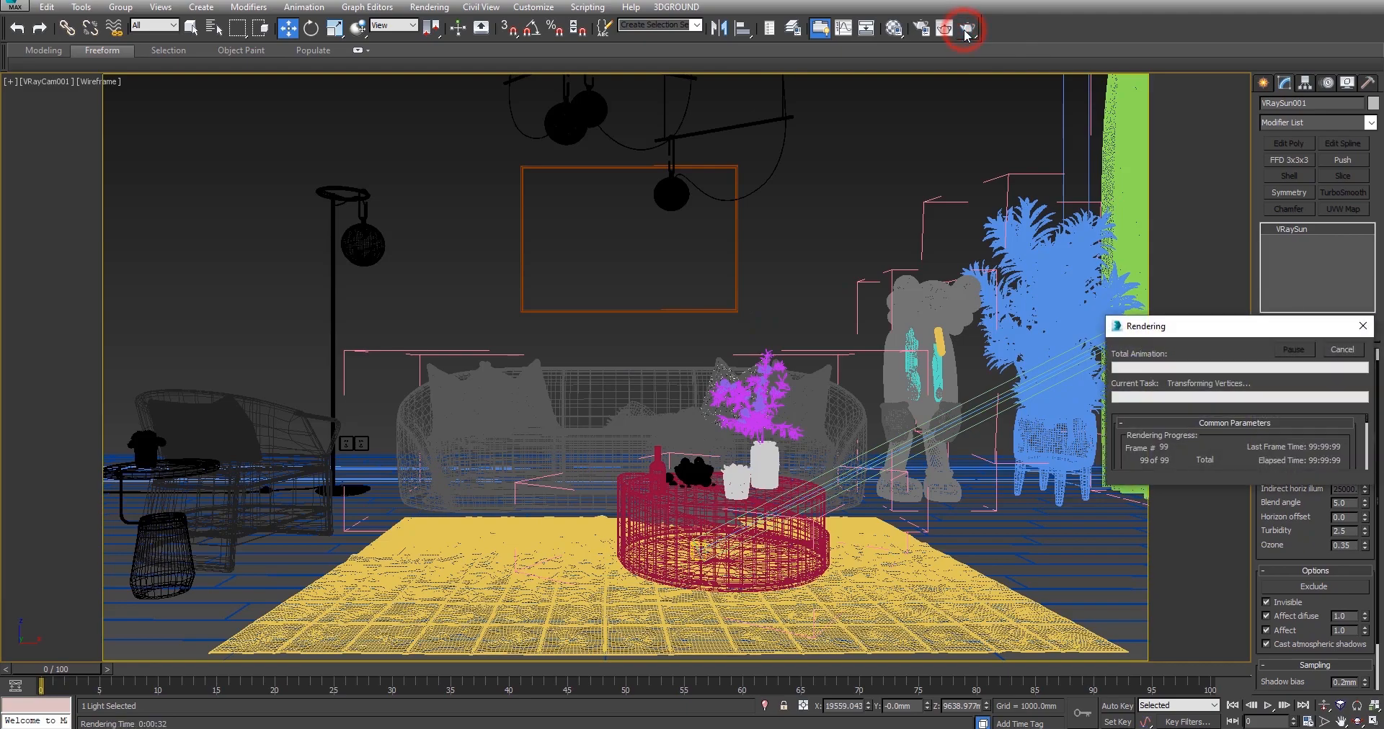
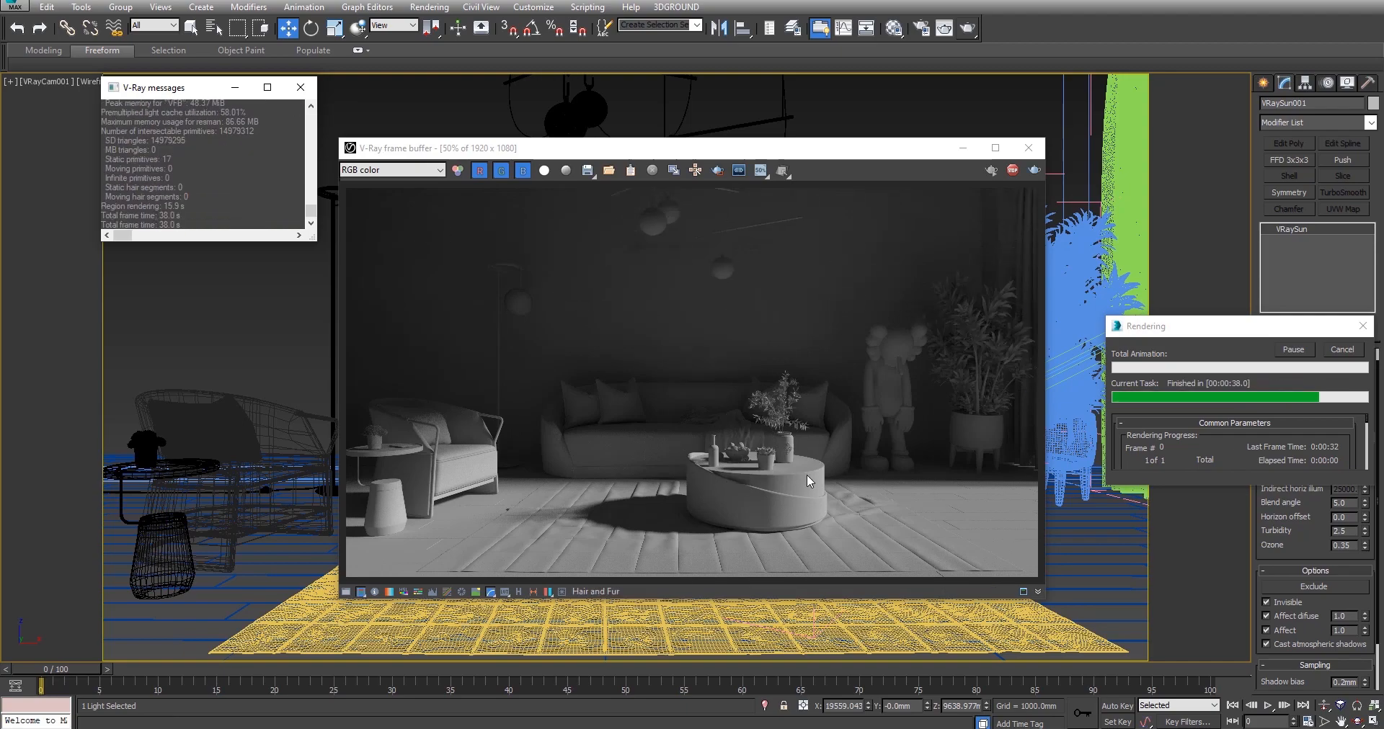
pyautogui.scroll(1, 663, 490)
pyautogui.scroll(-1, 767, 356)
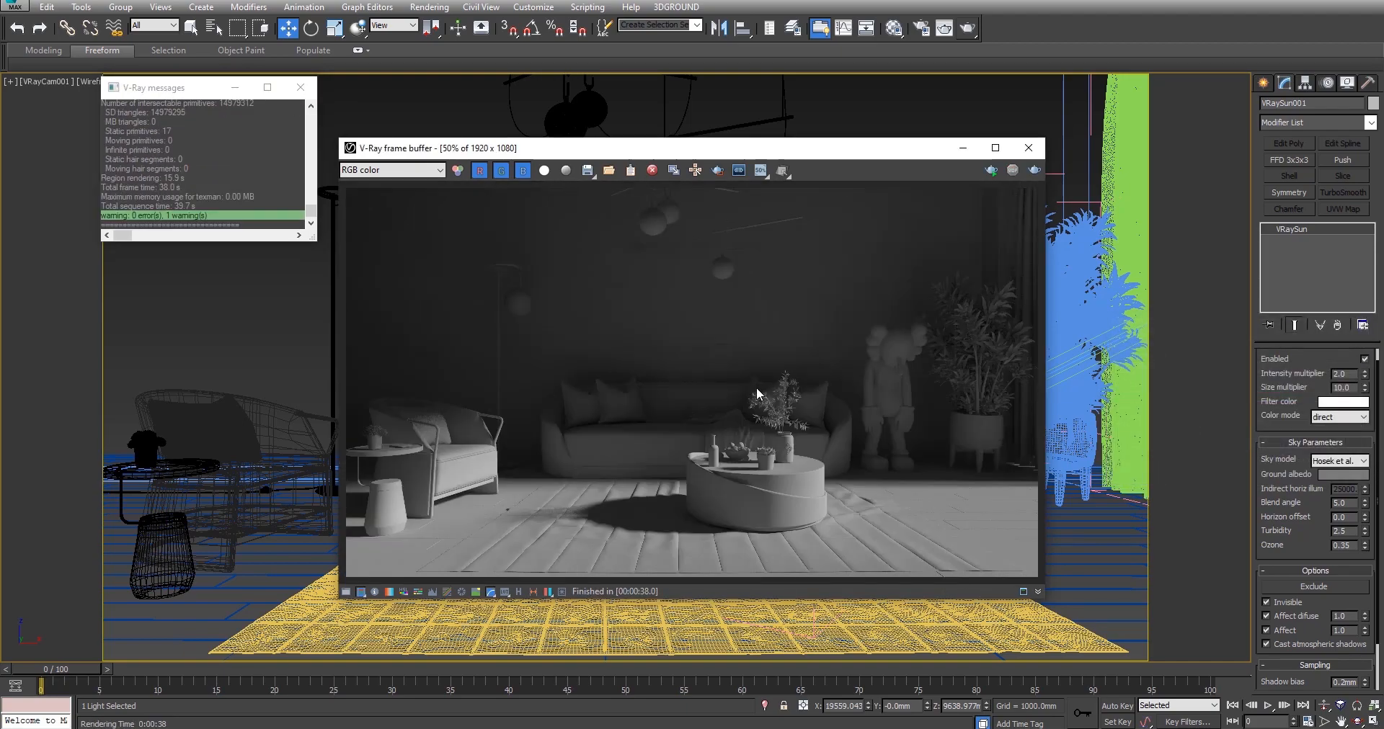
pyautogui.click(1029, 148)
# Move the sun in the top and front views to about X 15965, Y -4742 and Z 8017 mm, behind the outdoor tree.
pyautogui.press('t')
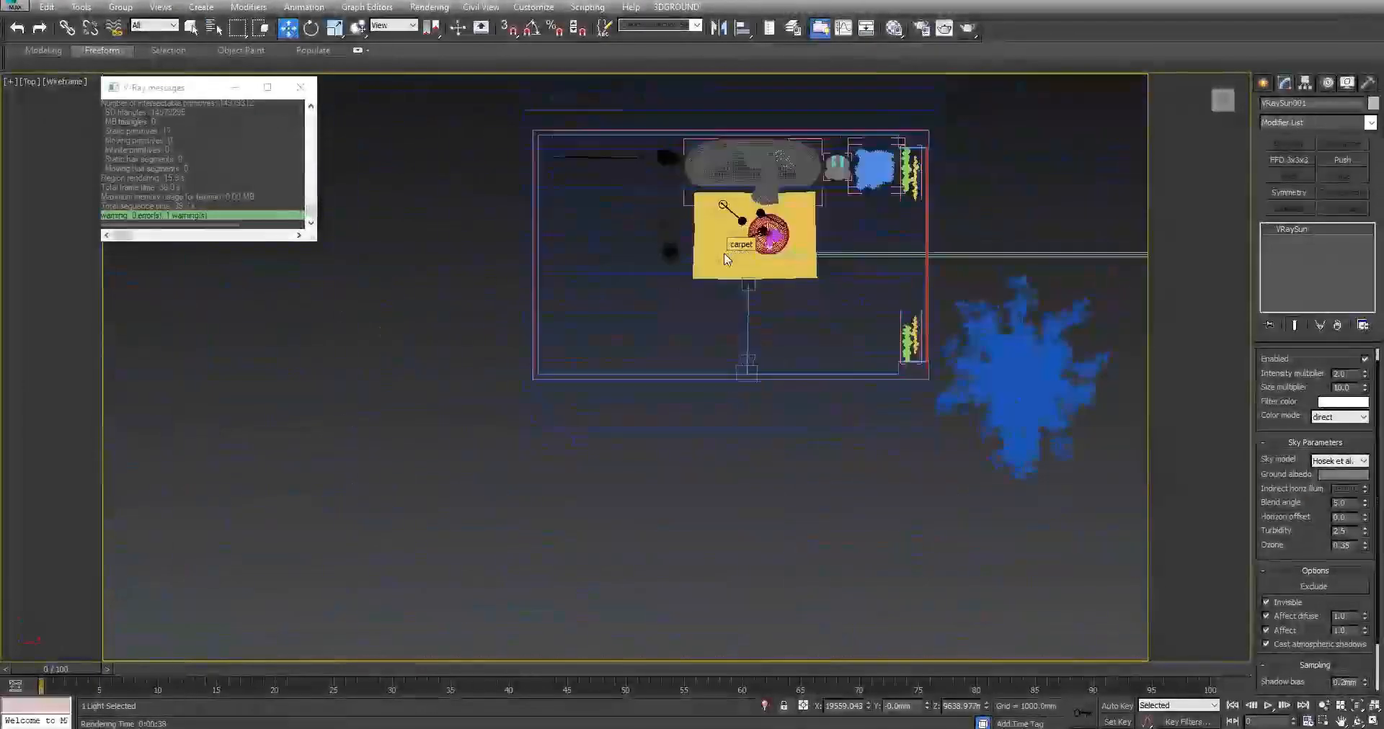
pyautogui.scroll(-5, 793, 317)
pyautogui.moveTo(975, 330); pyautogui.dragTo(942, 399)
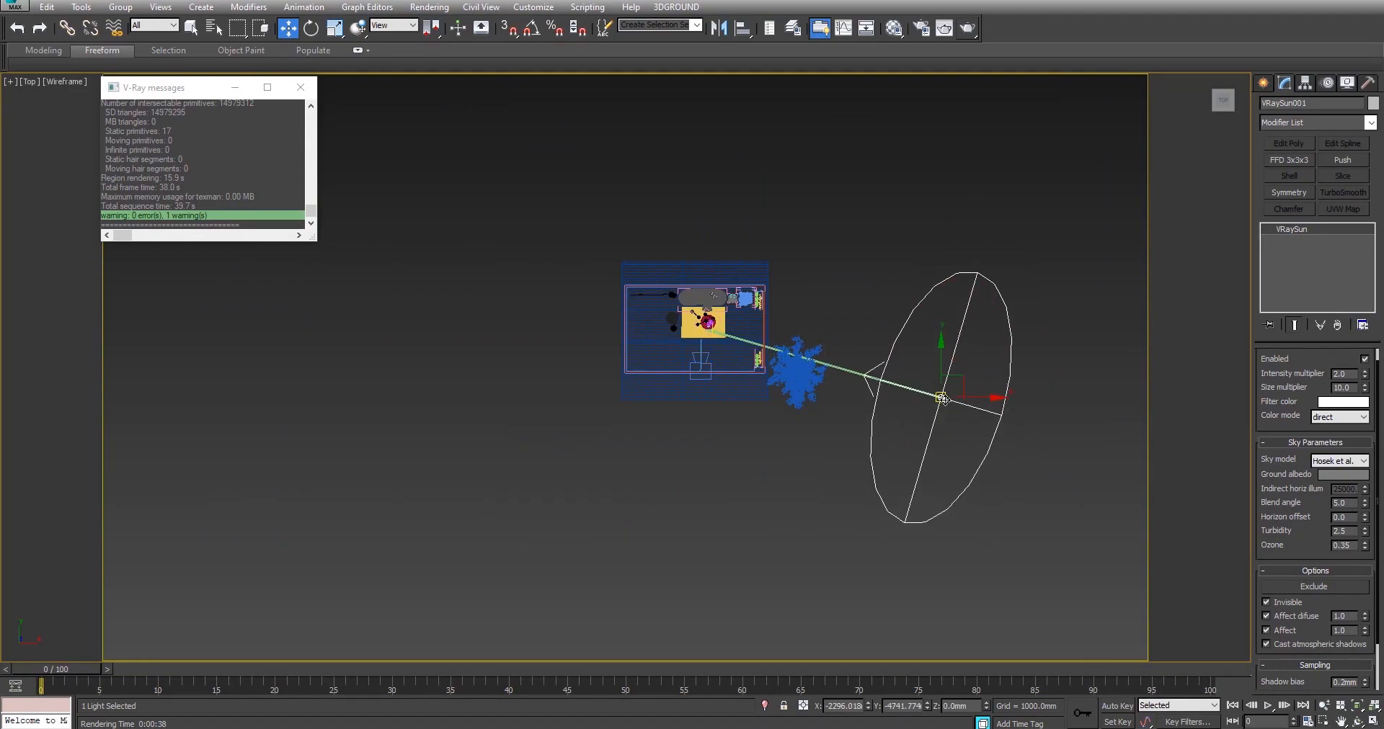
pyautogui.press('f')
pyautogui.moveTo(888, 217); pyautogui.dragTo(853, 266)
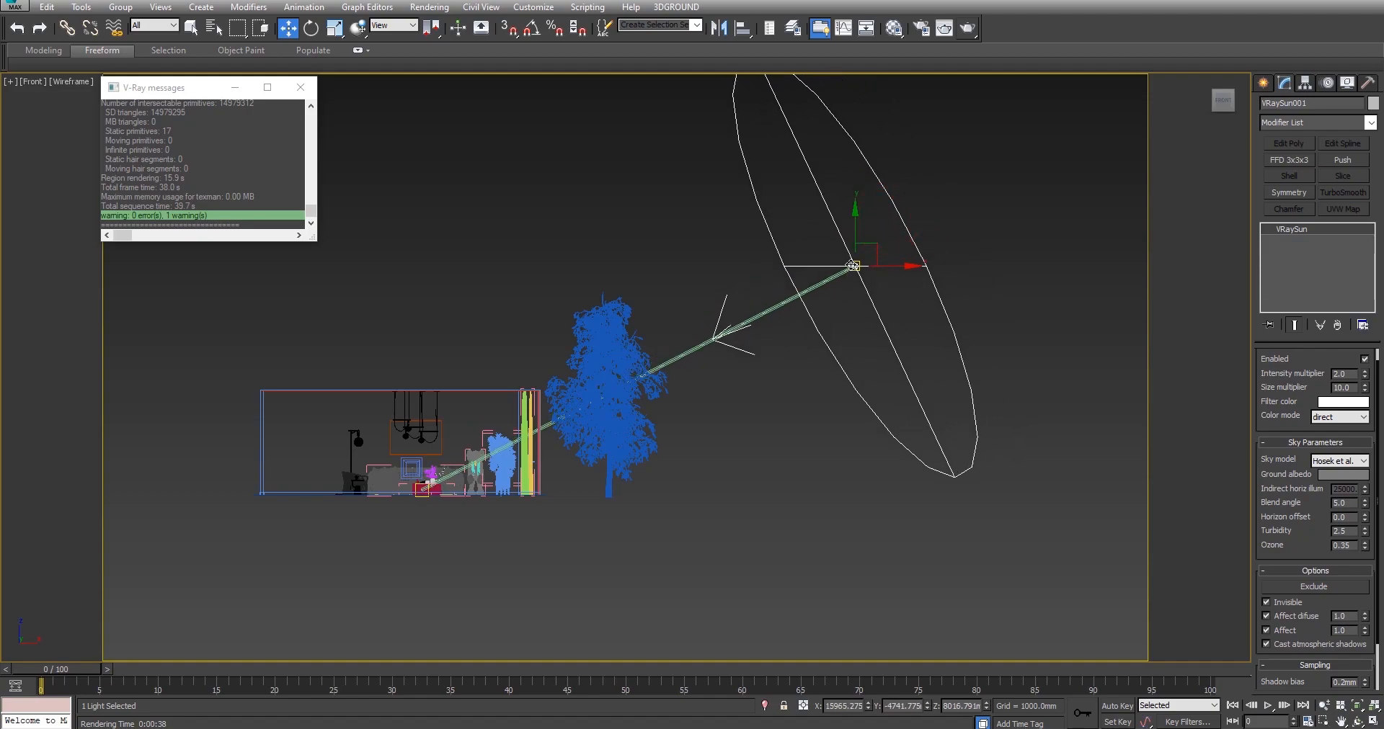
# Check the sun's direction through the window in the shaded perspective view and shift the sun to about Y -4031 mm.
pyautogui.press('p')
pyautogui.scroll(-4, 753, 294)
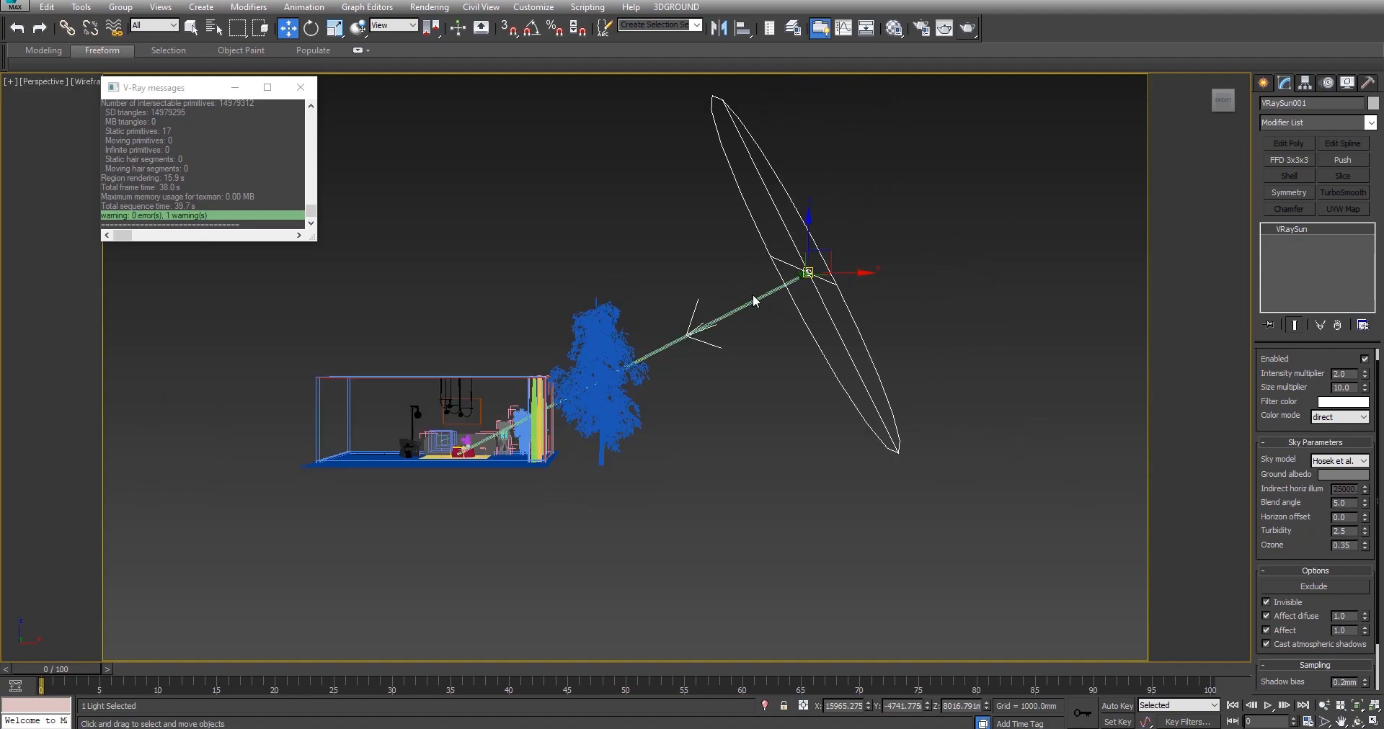
pyautogui.press('F3')
pyautogui.moveTo(751, 296); pyautogui.dragTo(689, 421, button='middle')
pyautogui.moveTo(776, 388); pyautogui.dragTo(710, 461, button='middle')
pyautogui.scroll(2, 806, 399)
pyautogui.keyDown('alt'); pyautogui.moveTo(746, 404); pyautogui.dragTo(774, 404, button='middle'); pyautogui.keyUp('alt')
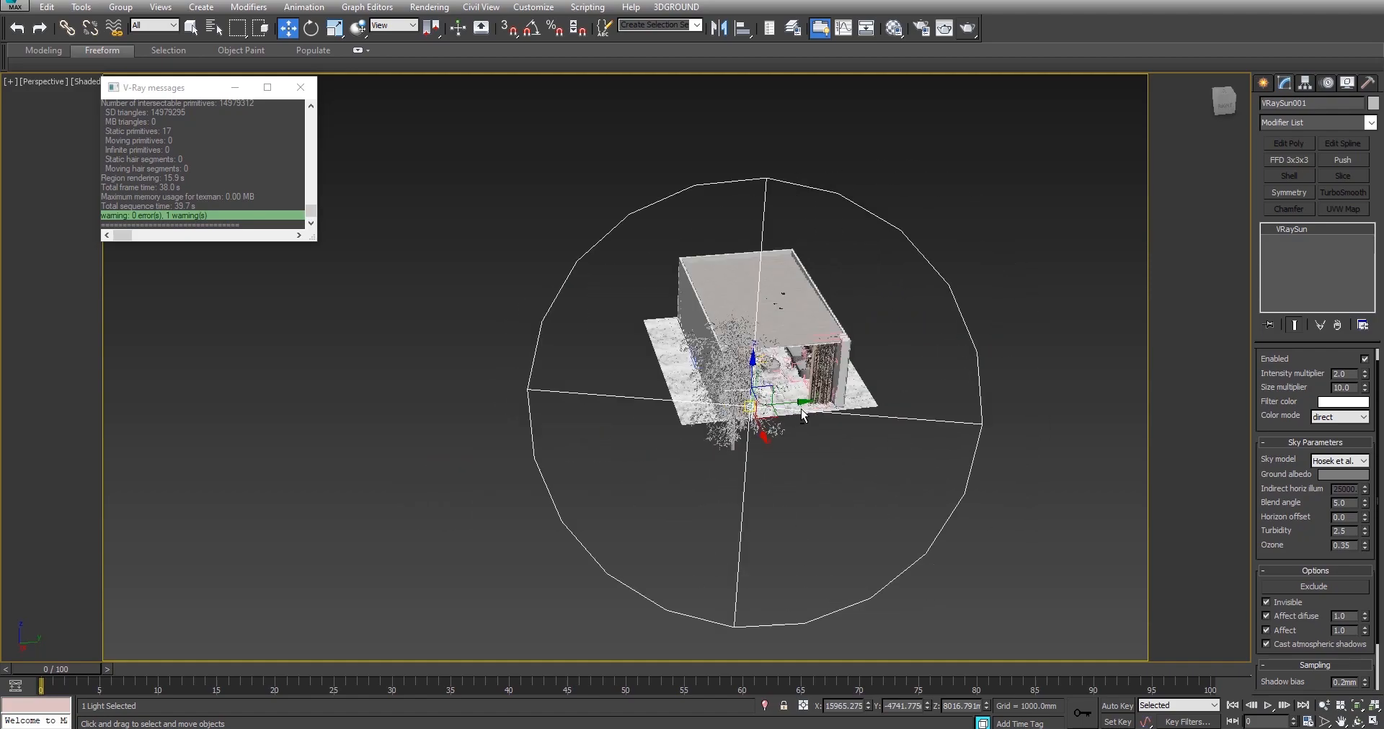
pyautogui.scroll(2, 780, 408)
pyautogui.moveTo(782, 409); pyautogui.dragTo(806, 382)
pyautogui.scroll(8, 796, 351)
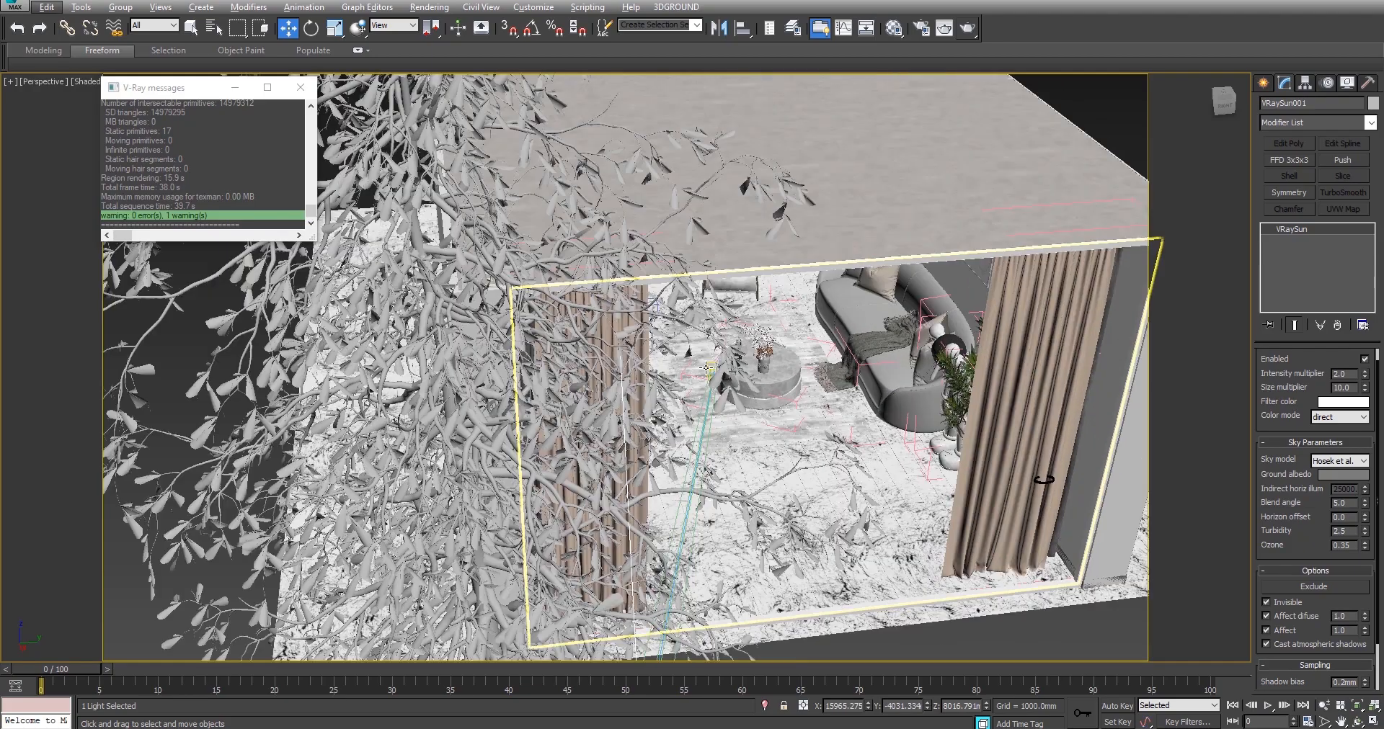
# Return to wireframe and move the sun's target toward the sofa's front edge, at about X 883, Y 1650 mm.
pyautogui.press('F3')
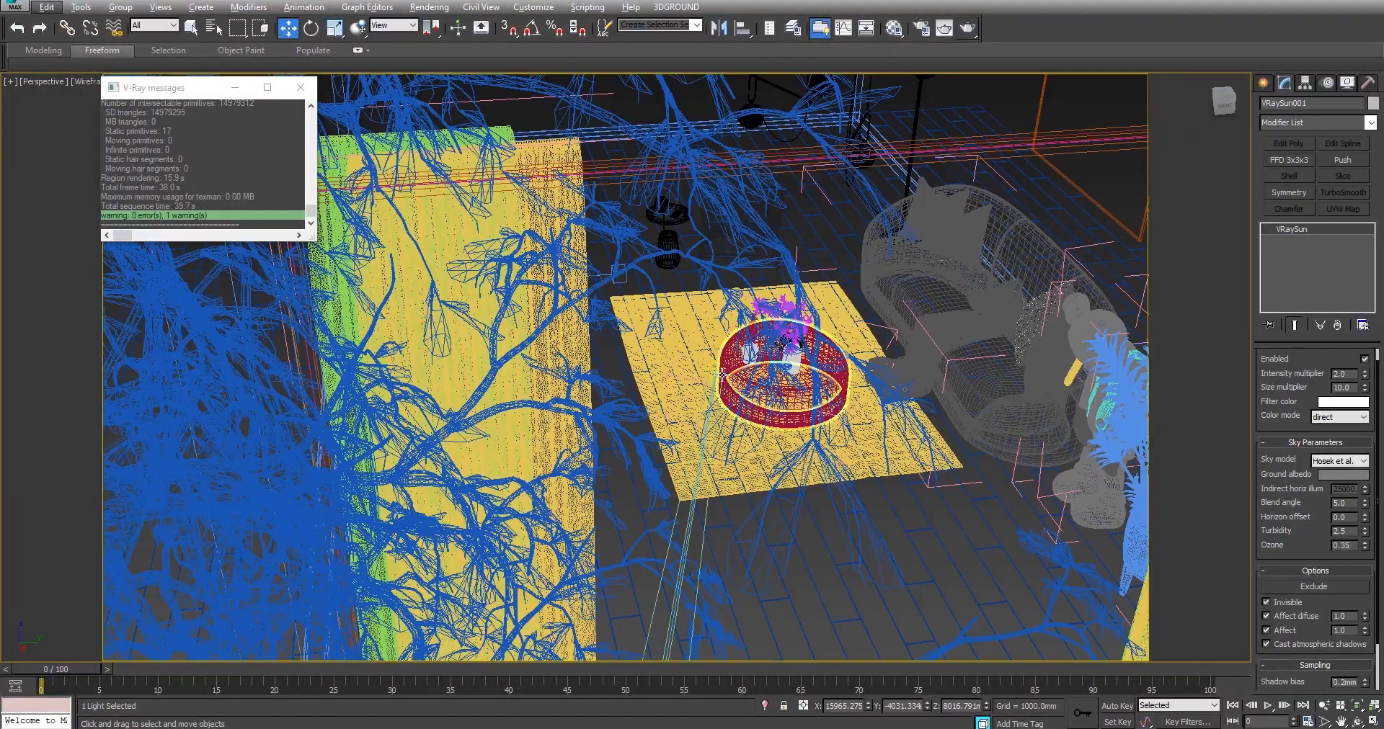
pyautogui.click(735, 378)
pyautogui.scroll(-8, 737, 380)
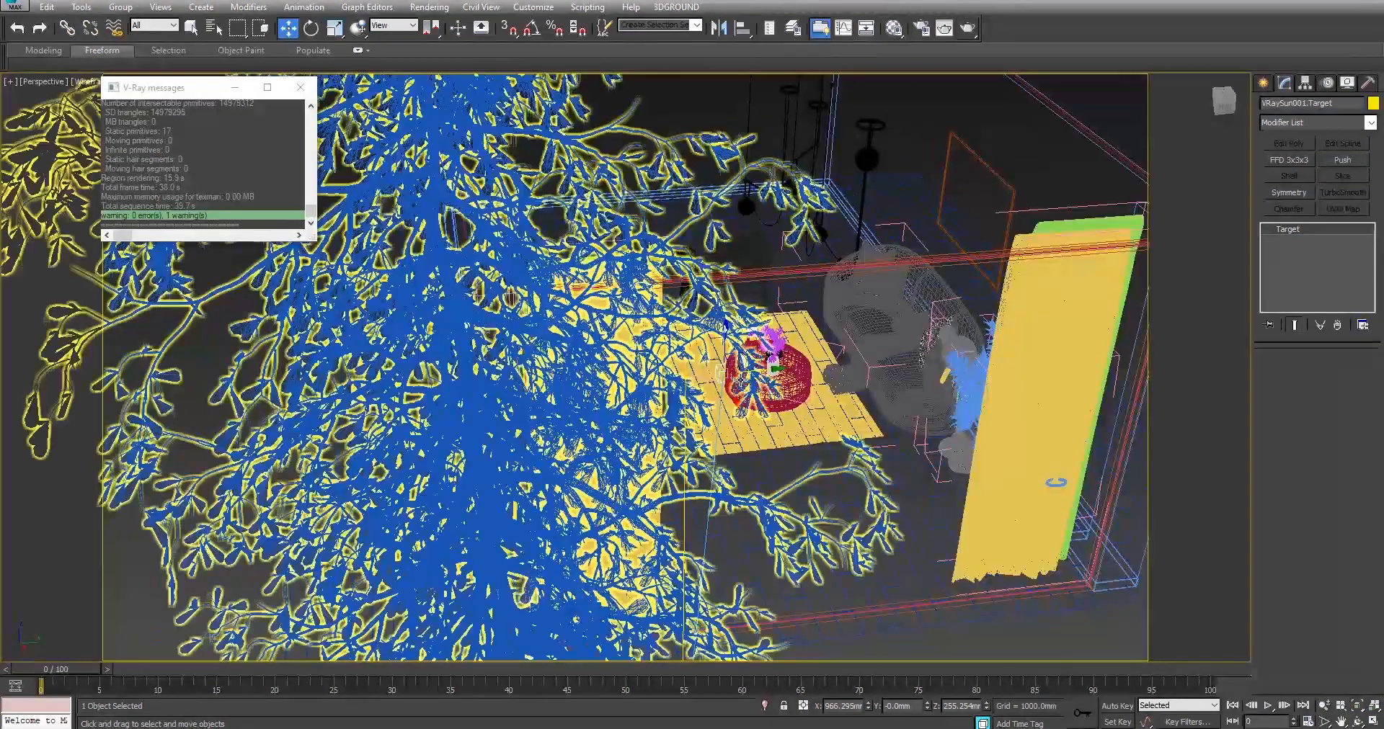
pyautogui.moveTo(821, 373); pyautogui.dragTo(907, 368)
pyautogui.press('t')
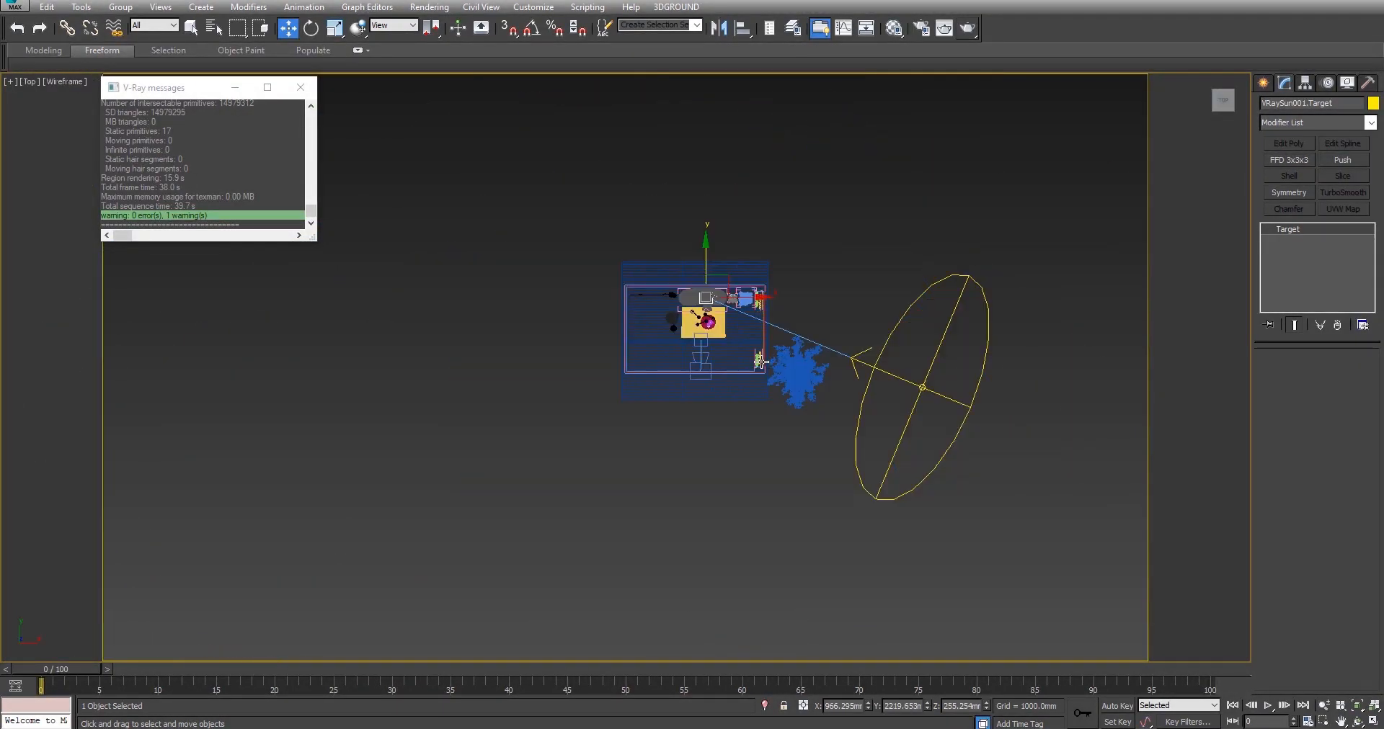
pyautogui.press('z')
pyautogui.scroll(-8, 672, 339)
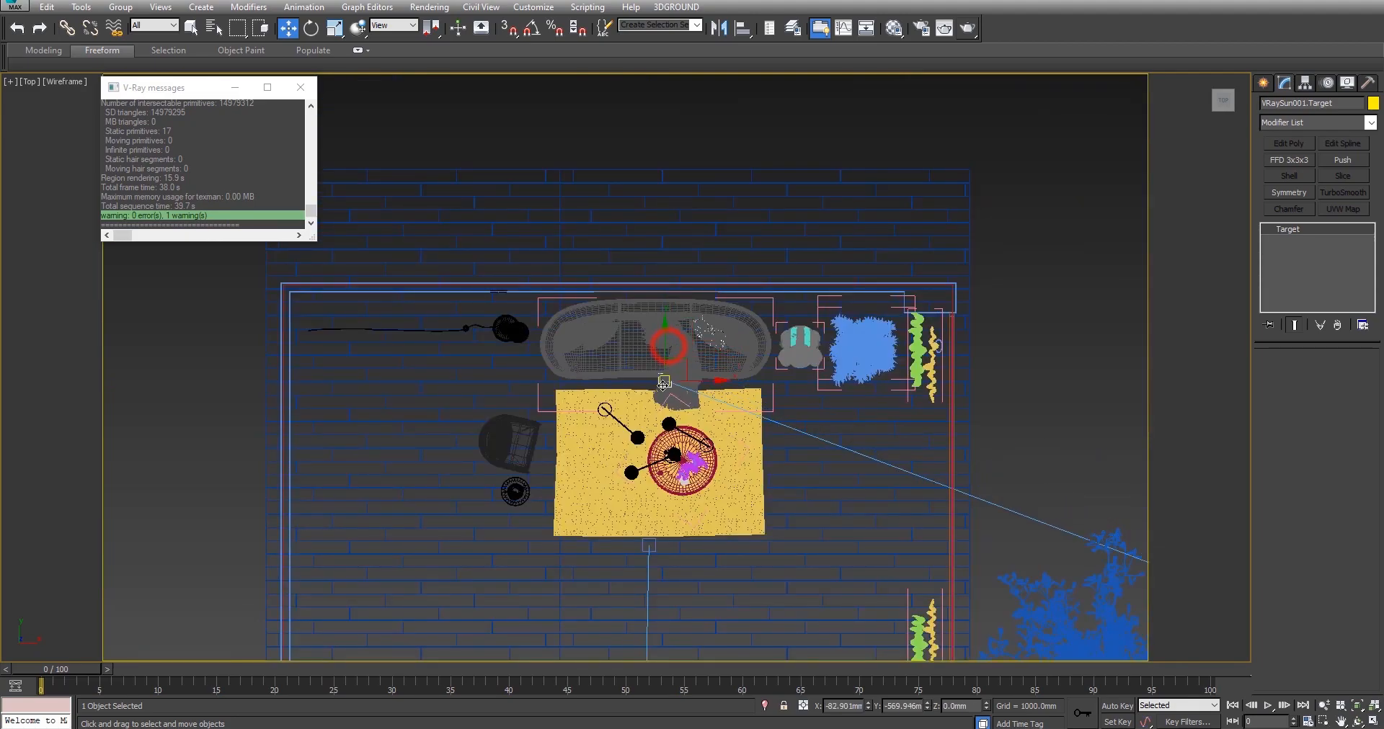
pyautogui.scroll(-4, 668, 346)
pyautogui.scroll(3, 823, 344)
pyautogui.scroll(-3, 785, 345)
pyautogui.scroll(-3, 786, 346)
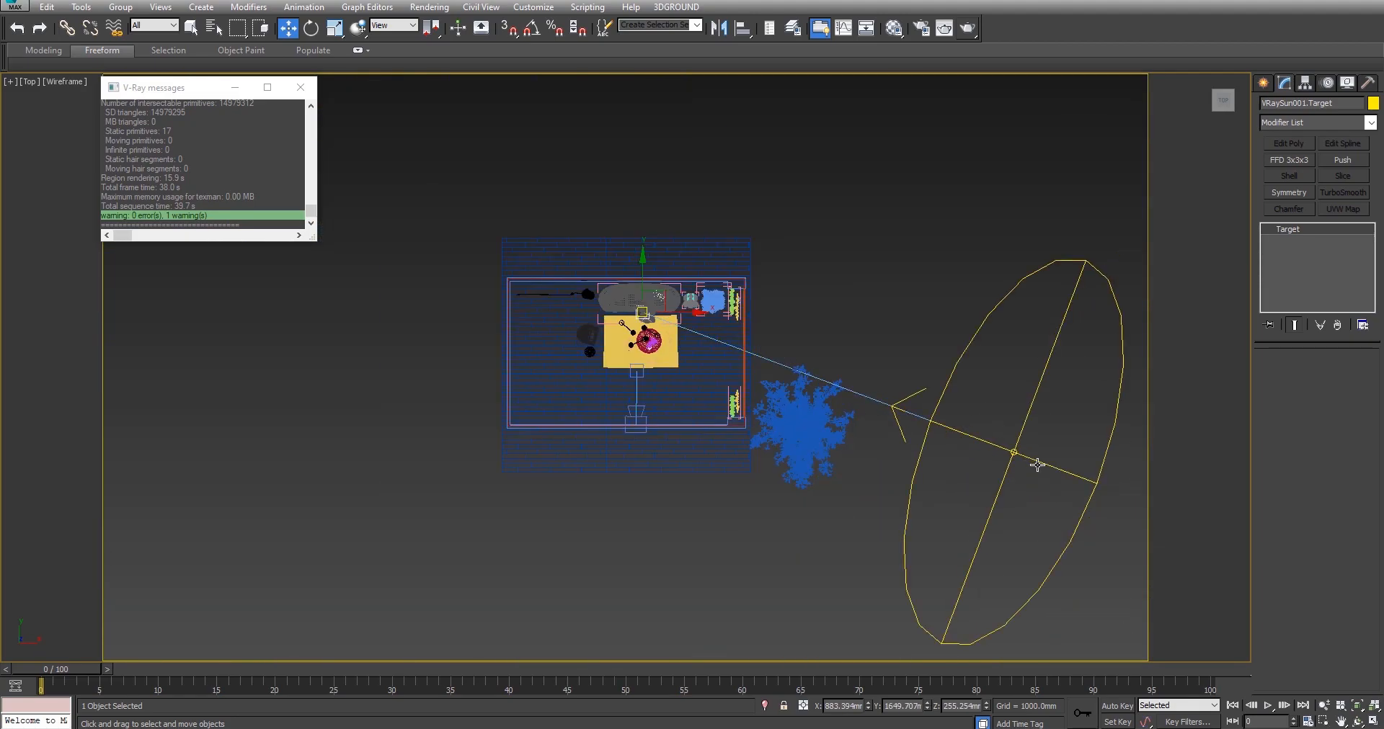
# Move the sun farther out and higher, to about X 19007, Y -4178 and Z 10662 mm.
pyautogui.click(1016, 451)
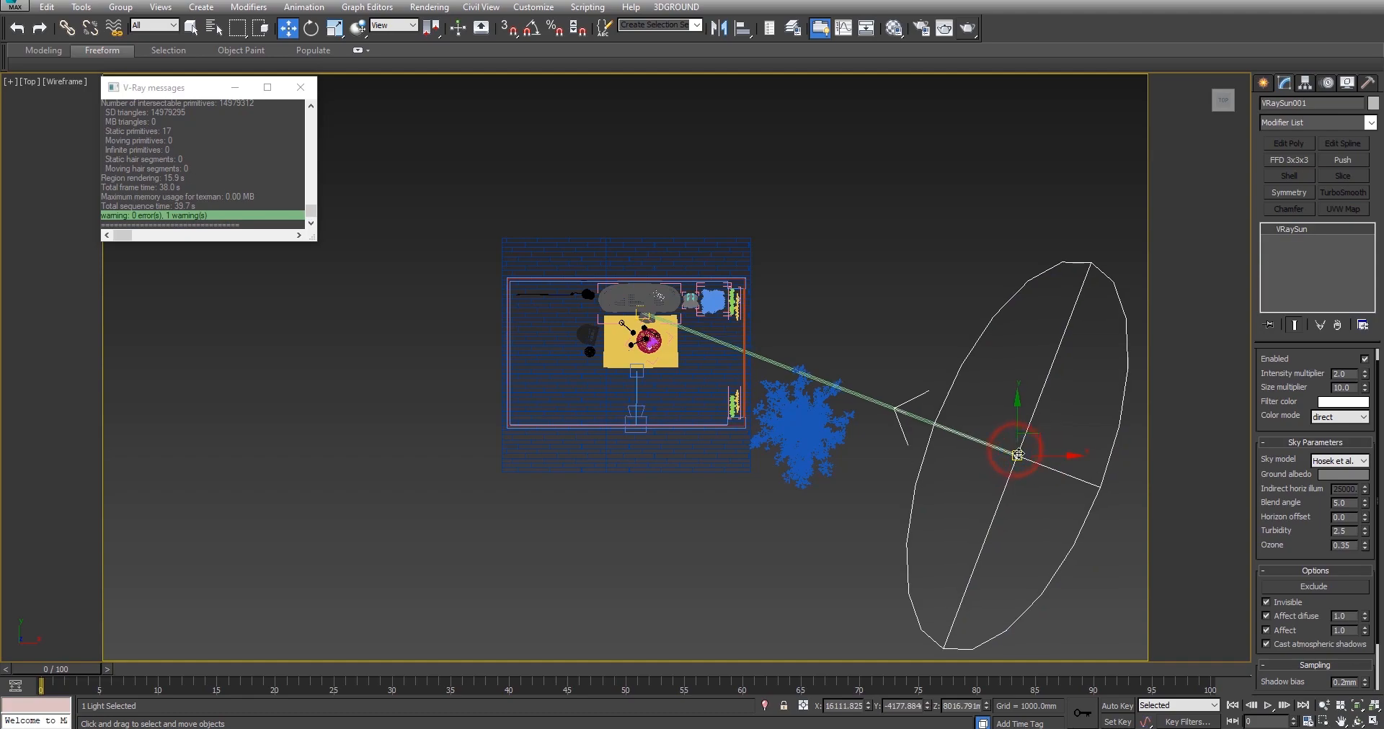
pyautogui.press('f')
pyautogui.moveTo(849, 258); pyautogui.dragTo(942, 190)
pyautogui.moveTo(826, 397); pyautogui.dragTo(822, 420, button='middle')
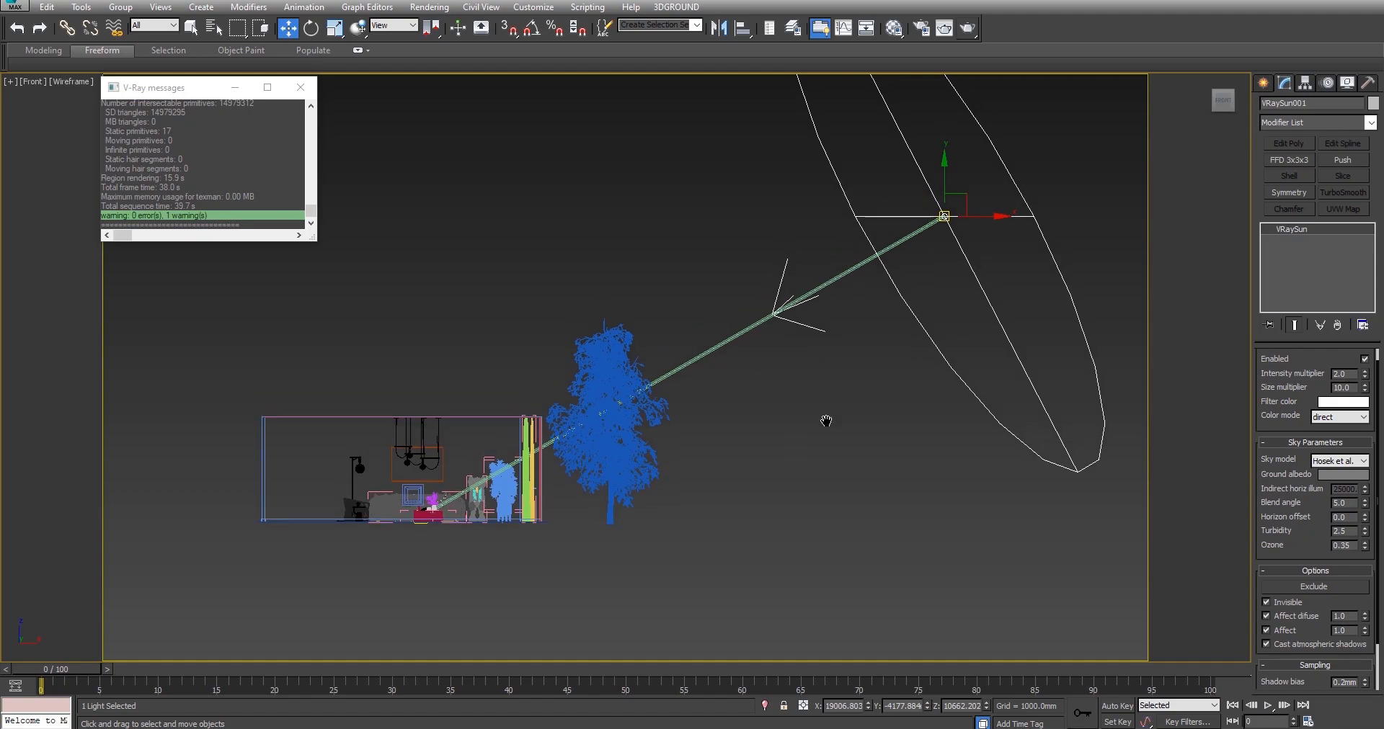
# Return to the camera view, close the render messages, and set the selected VRayCam001's film speed (ISO) to 120.
pyautogui.press('c')
pyautogui.click(304, 90)
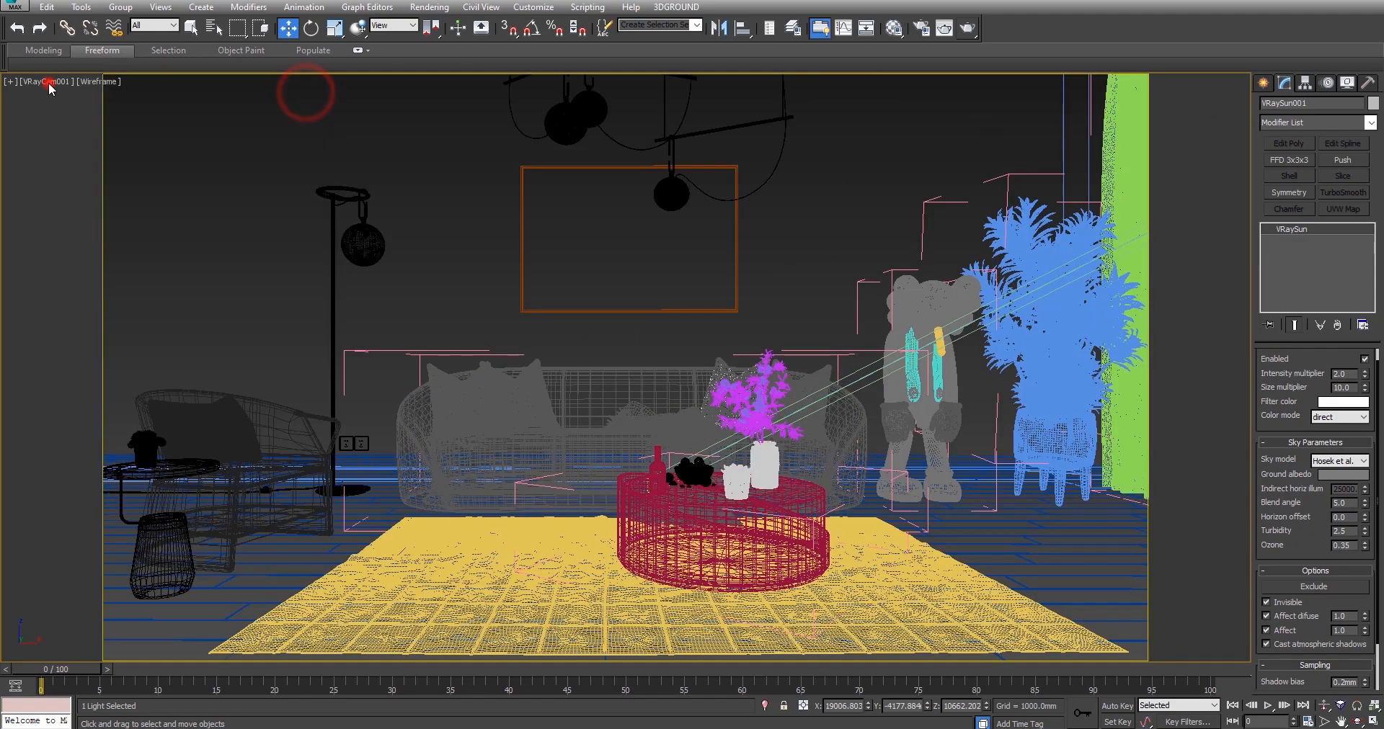
pyautogui.click(43, 81)
pyautogui.click(117, 355)
pyautogui.moveTo(1293, 501); pyautogui.dragTo(1312, 589)
pyautogui.moveTo(1305, 500); pyautogui.dragTo(1294, 356)
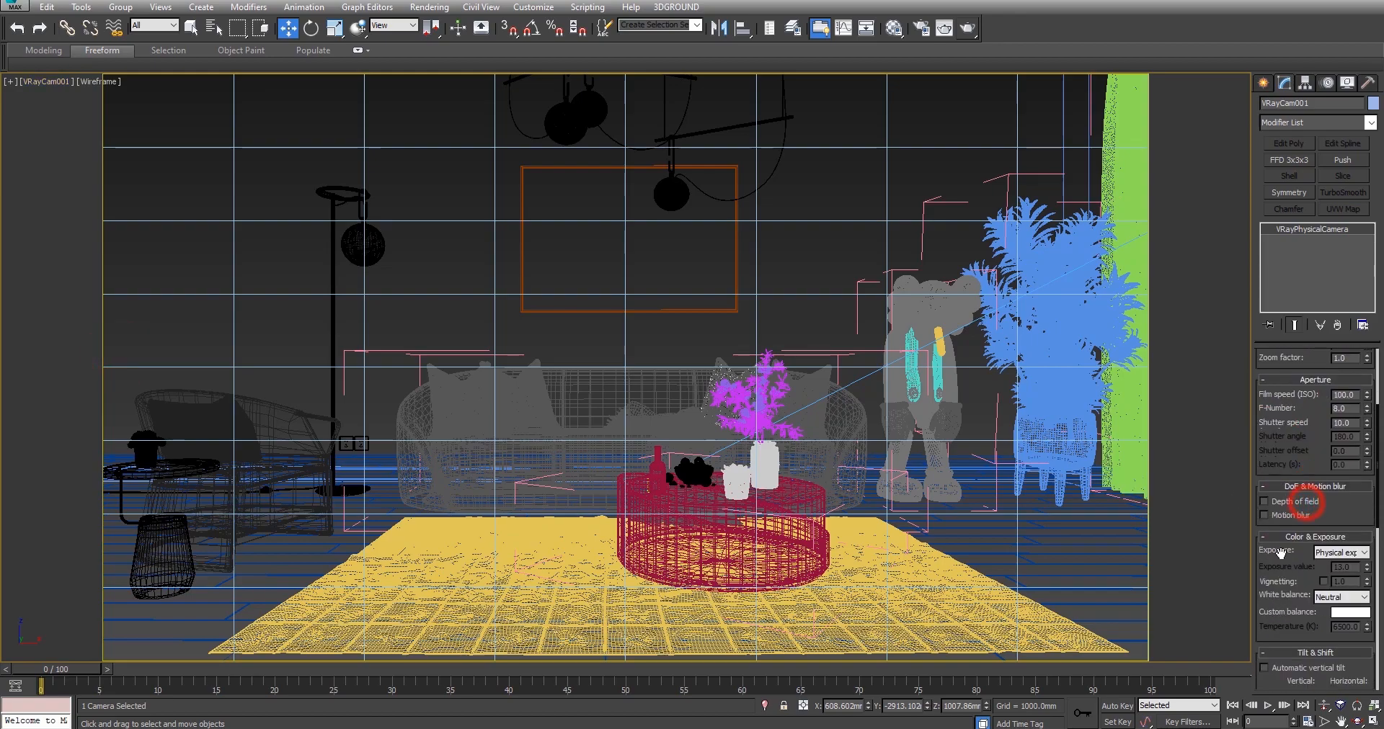
pyautogui.moveTo(1313, 420); pyautogui.dragTo(1285, 392)
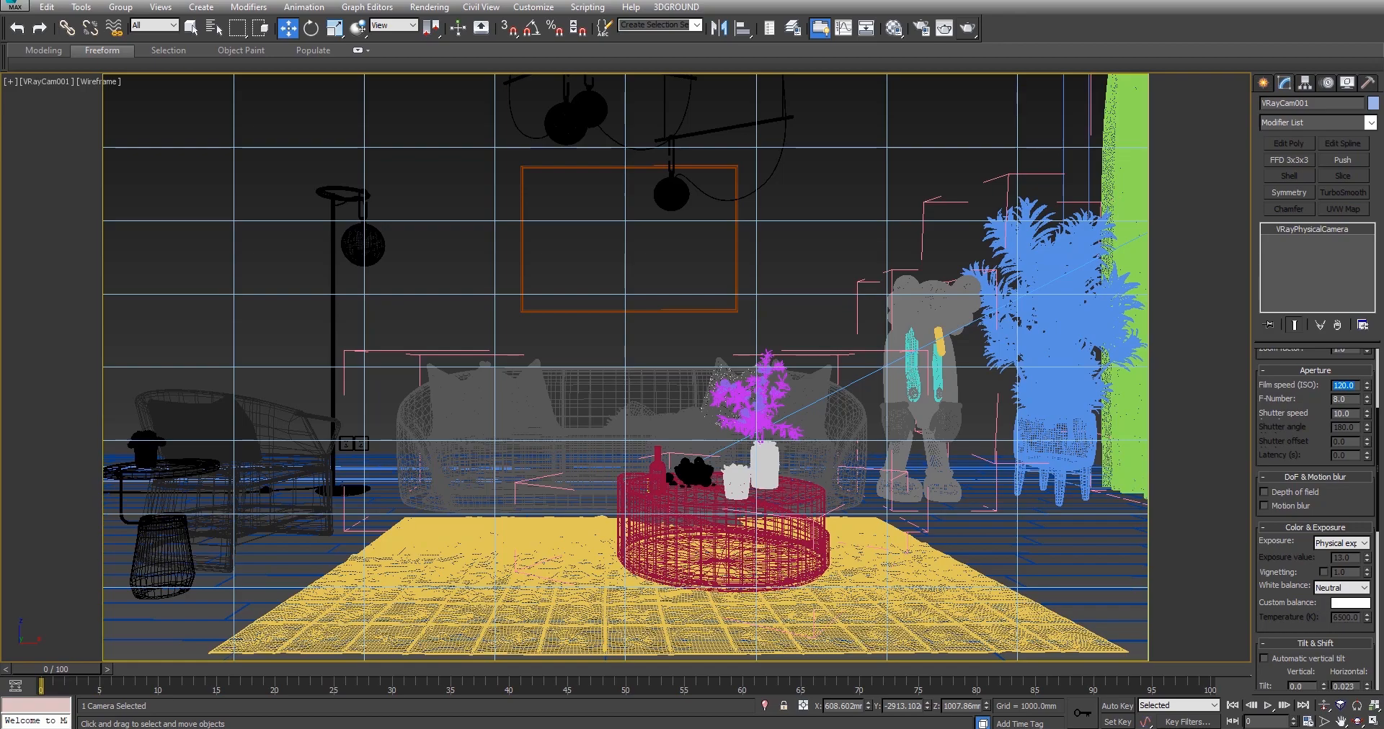
# Render a test of the camera view with mouse tracking enabled, and examine the lighting on the sofa, table and floor.
pyautogui.click(968, 28)
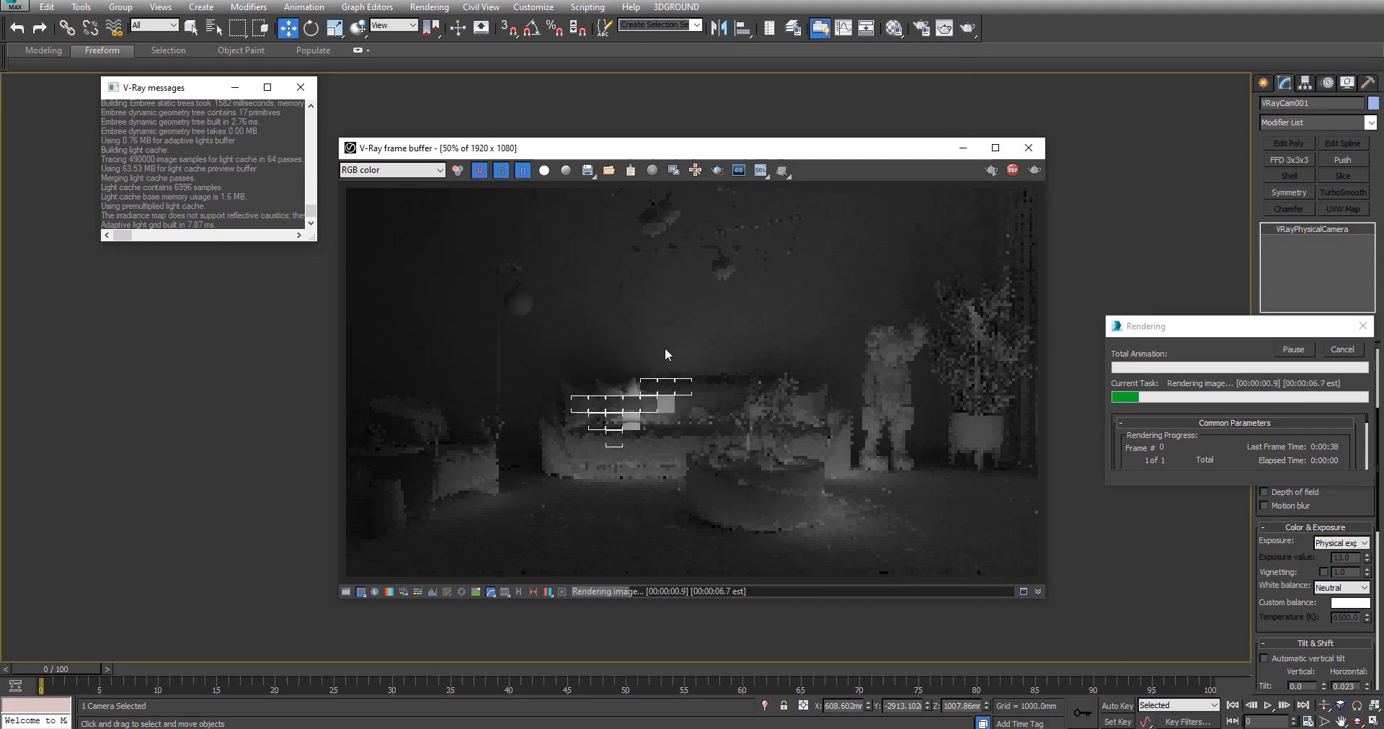
pyautogui.doubleClick(652, 440)
pyautogui.scroll(-1, 579, 375)
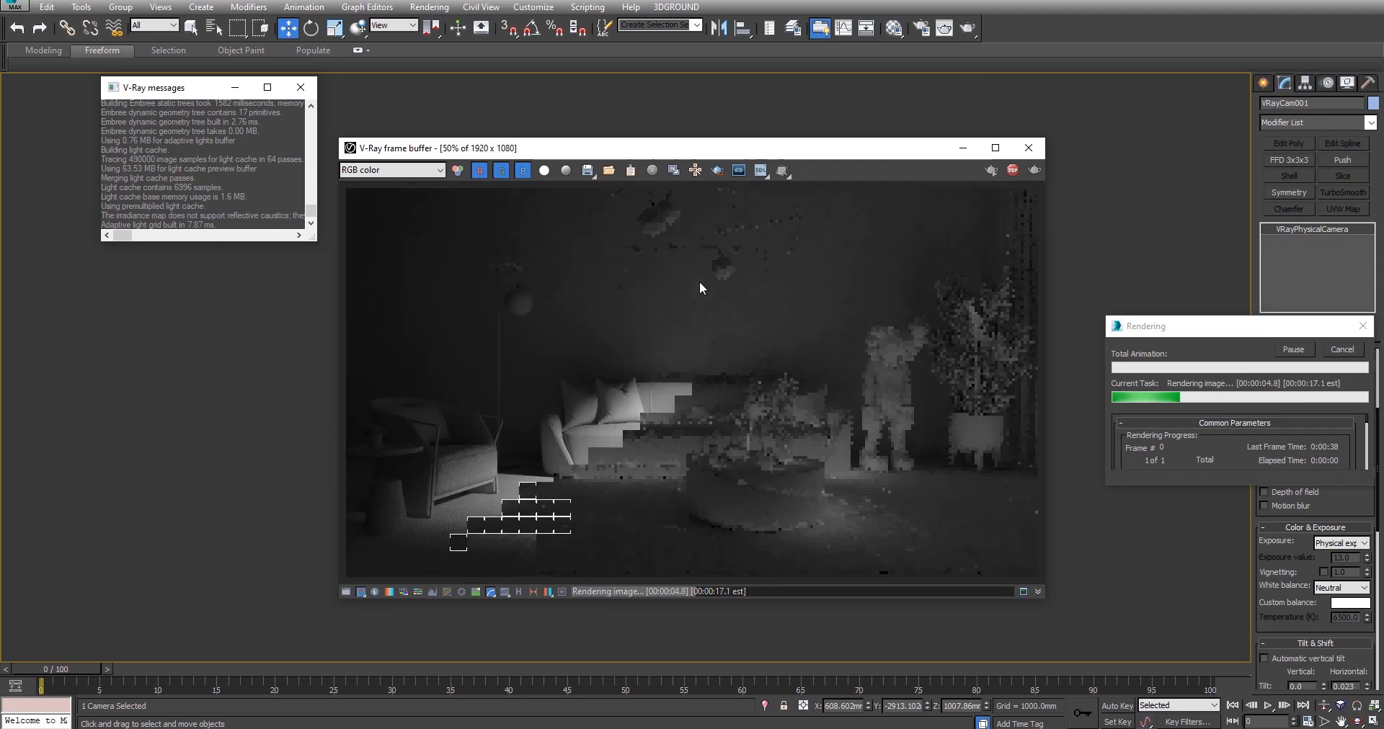
pyautogui.click(696, 170)
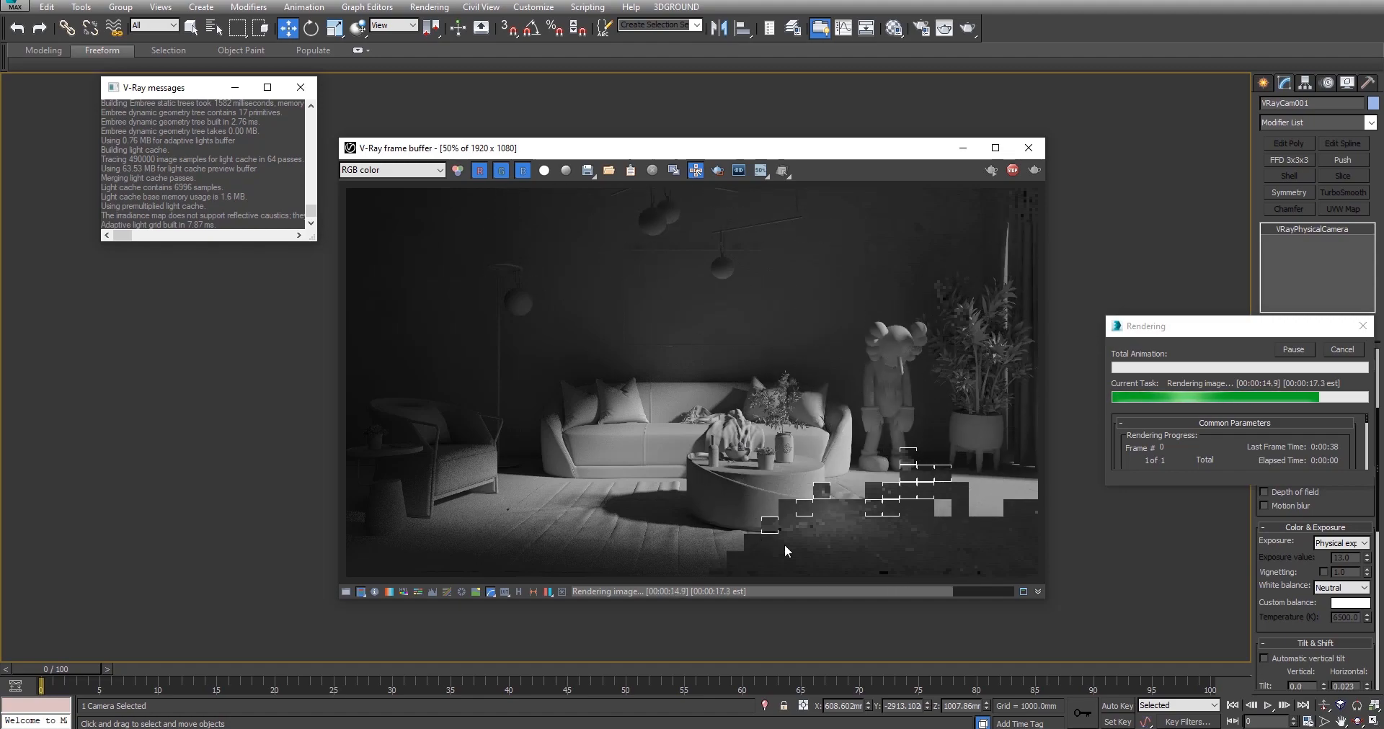
pyautogui.doubleClick(776, 431)
pyautogui.doubleClick(775, 431)
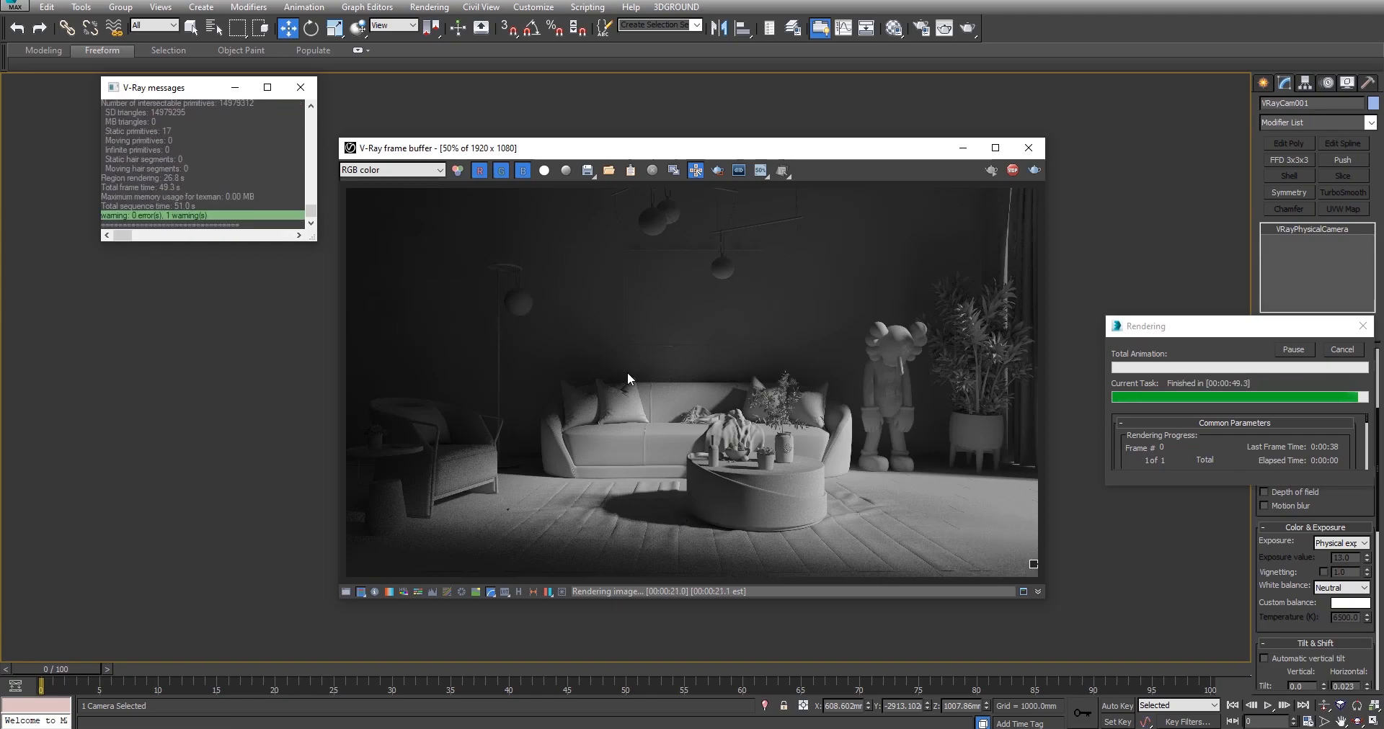
pyautogui.scroll(2, 775, 475)
pyautogui.scroll(-2, 776, 476)
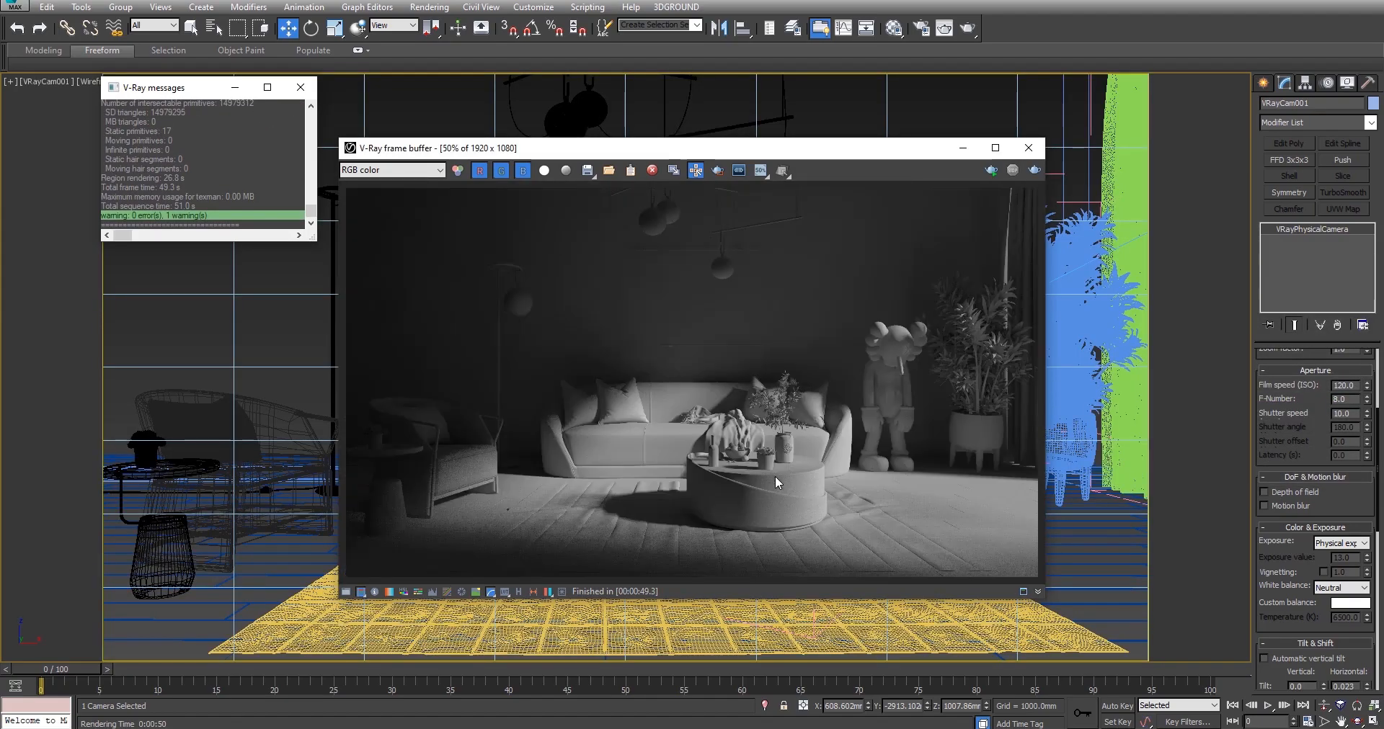
pyautogui.click(1029, 148)
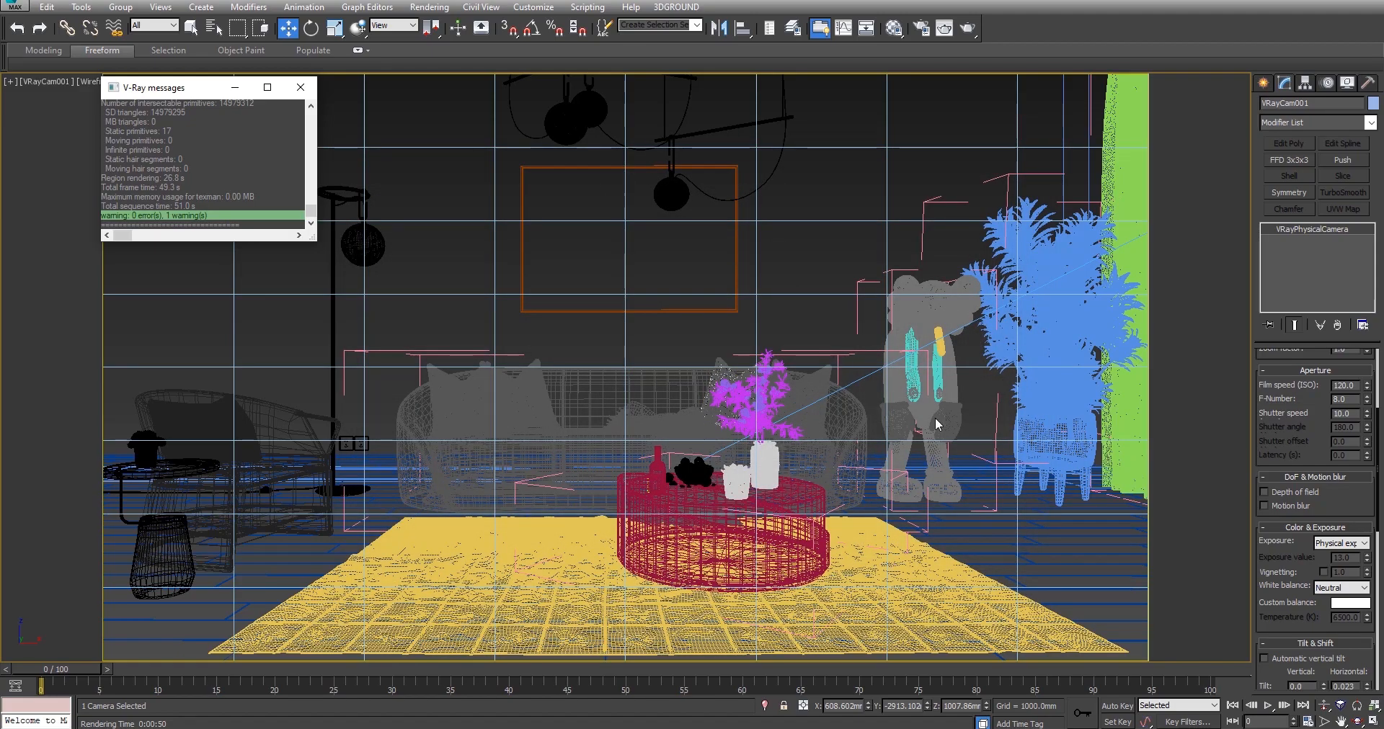
# Create a dome-type VRayLight on the floor near the figure and raise it to about Z 192 mm.
pyautogui.press('F3')
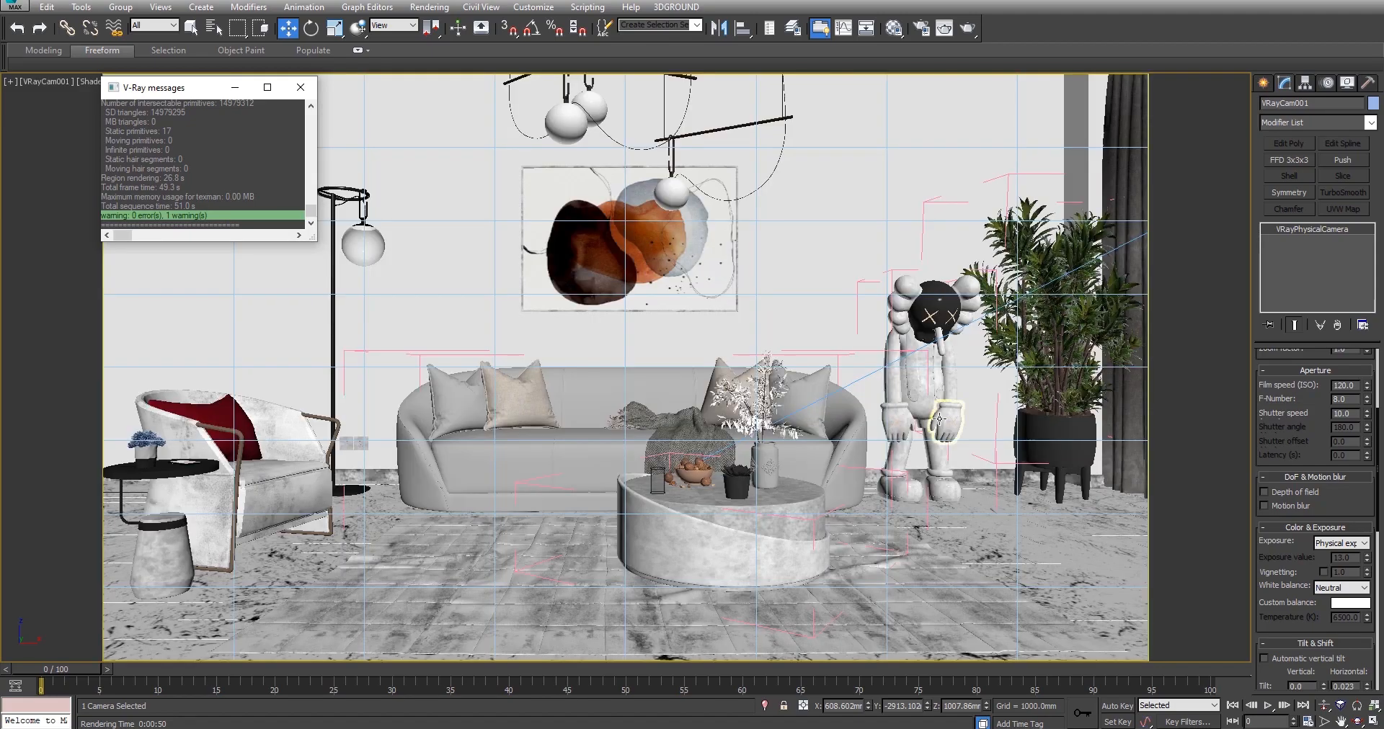
pyautogui.click(1264, 82)
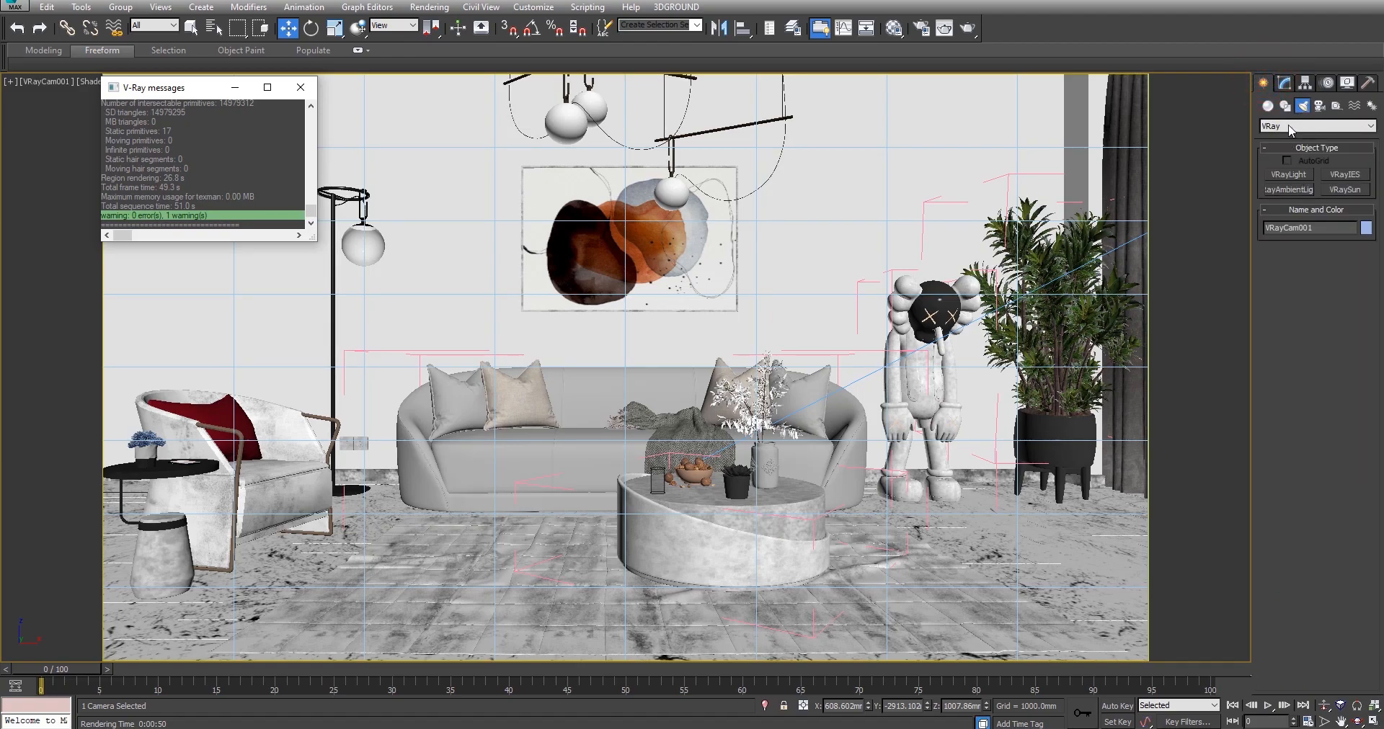
pyautogui.click(1286, 171)
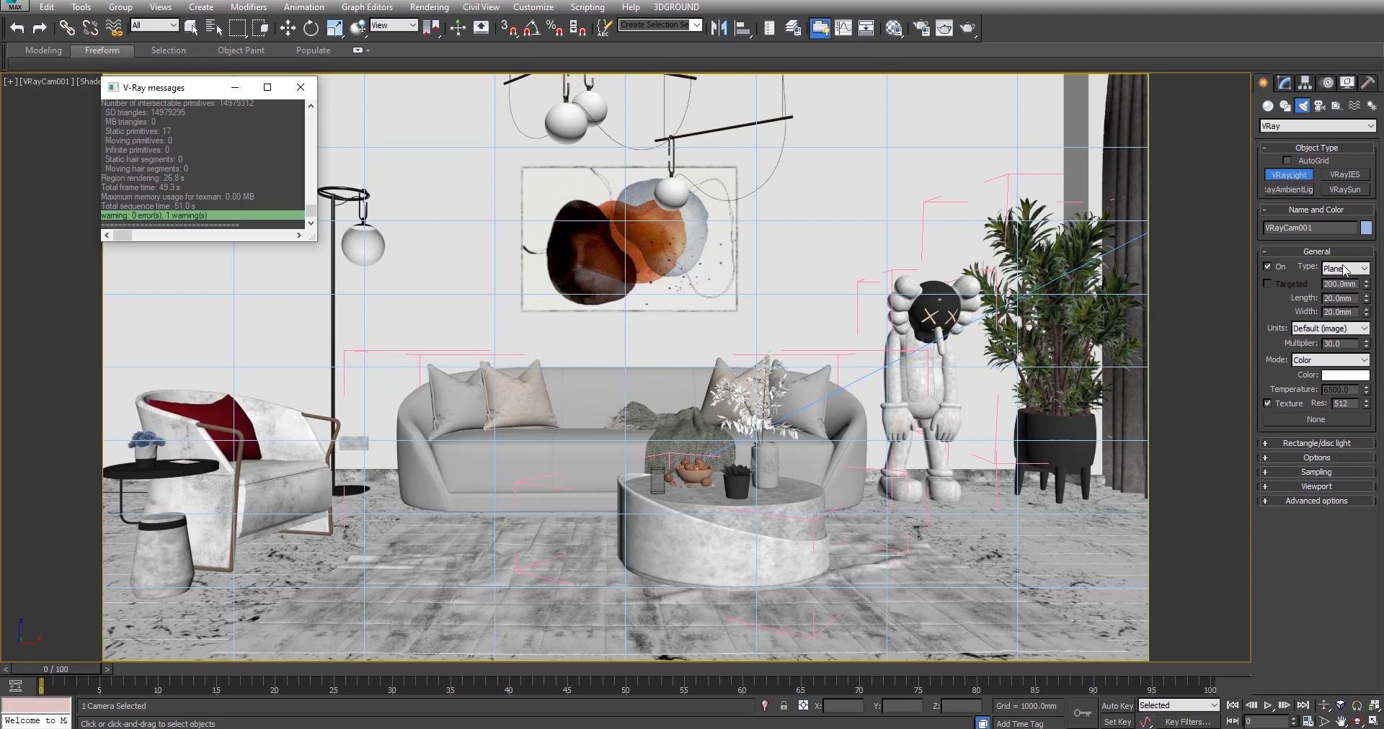
pyautogui.click(1342, 268)
pyautogui.click(1330, 297)
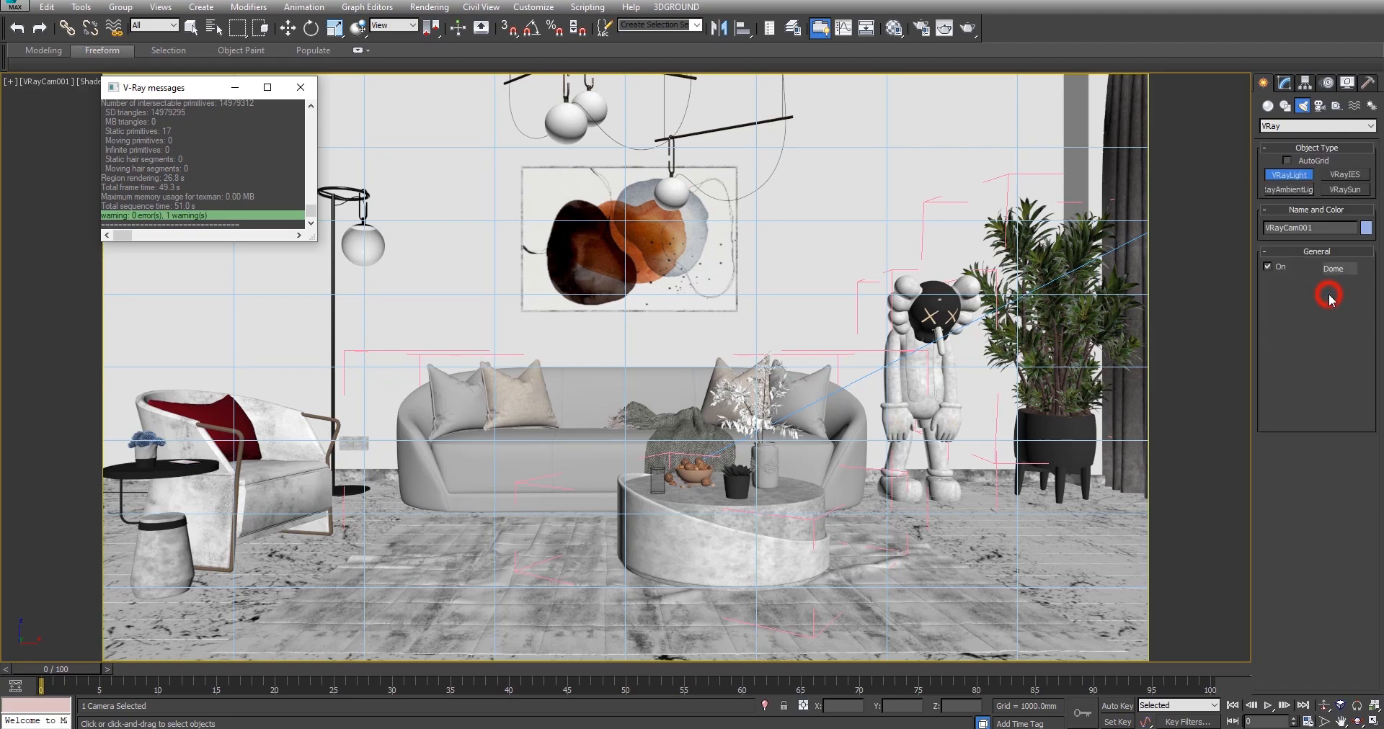
pyautogui.click(959, 565)
pyautogui.press('w')
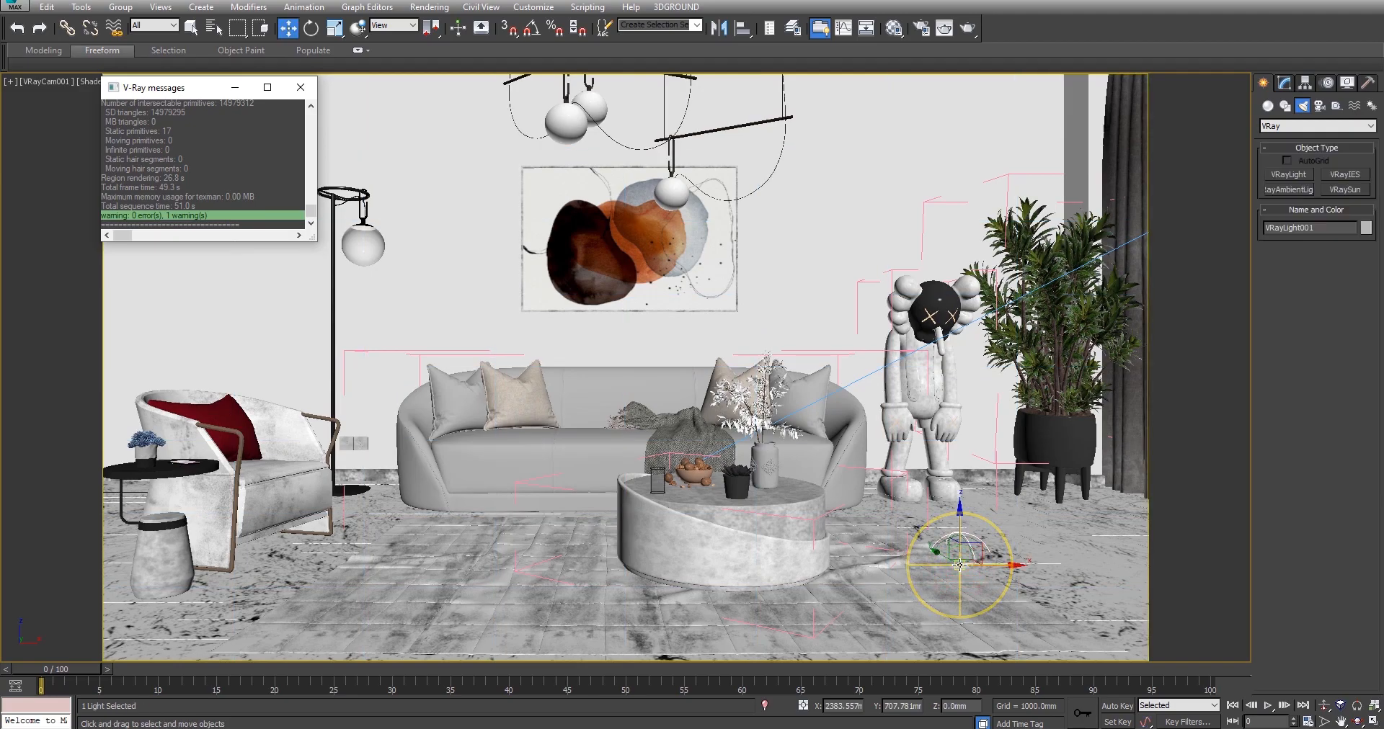
pyautogui.moveTo(958, 527); pyautogui.dragTo(964, 489)
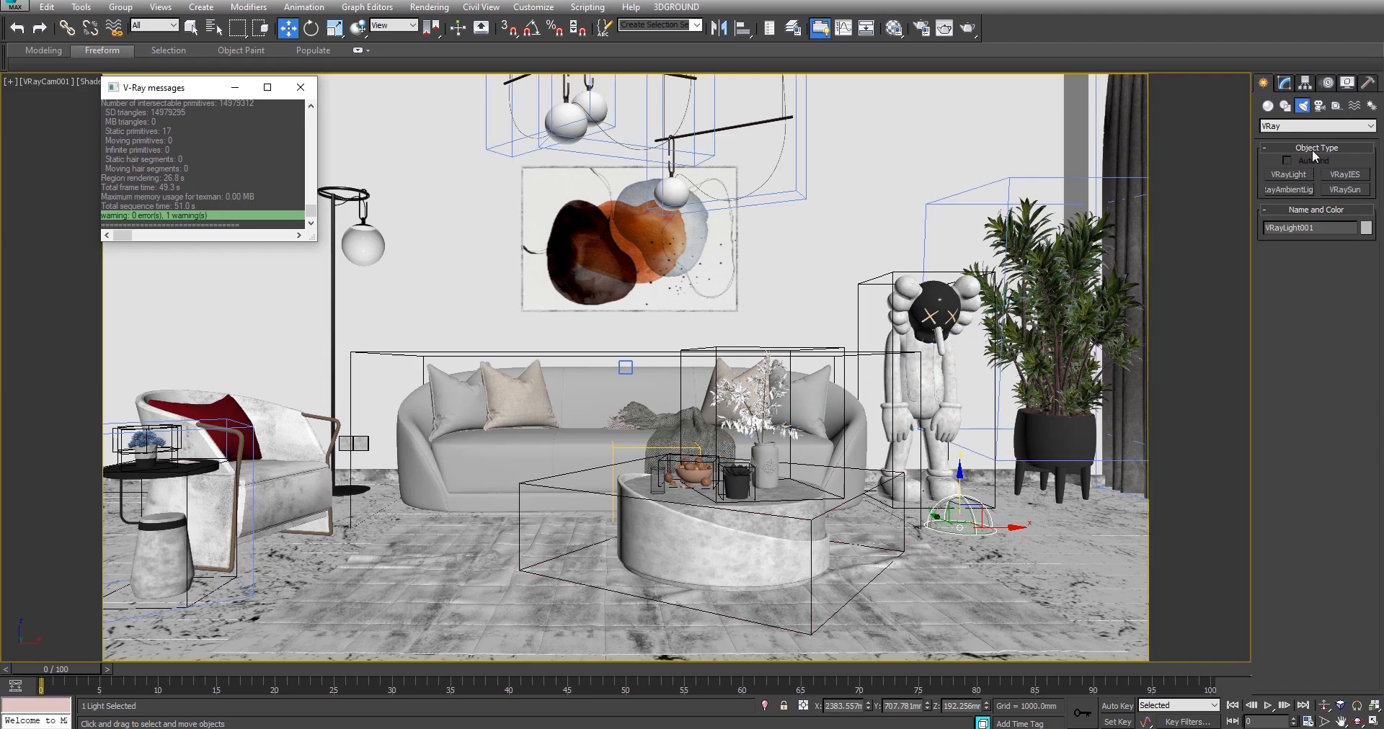
# Return to wireframe and assign a VRayBitmap map as the dome light's texture.
pyautogui.click(1284, 84)
pyautogui.press('F3')
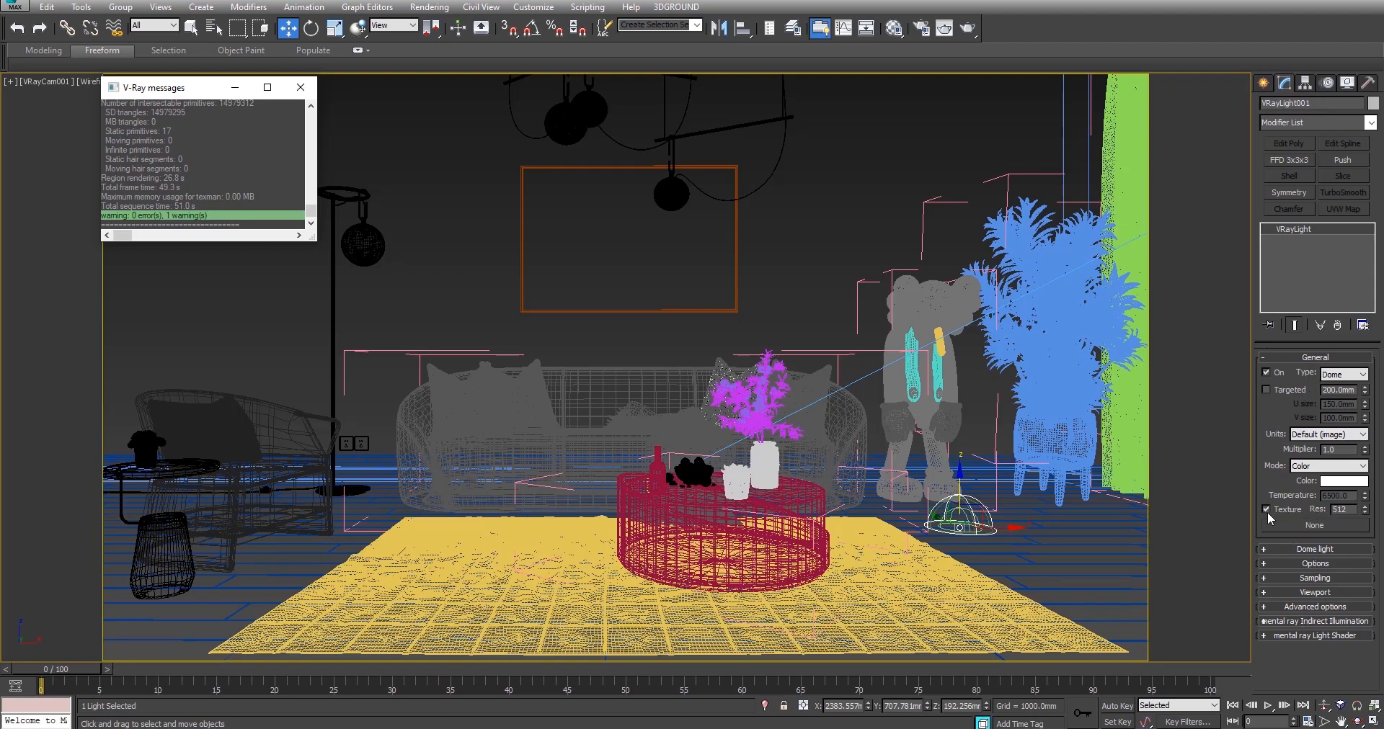
pyautogui.click(1316, 525)
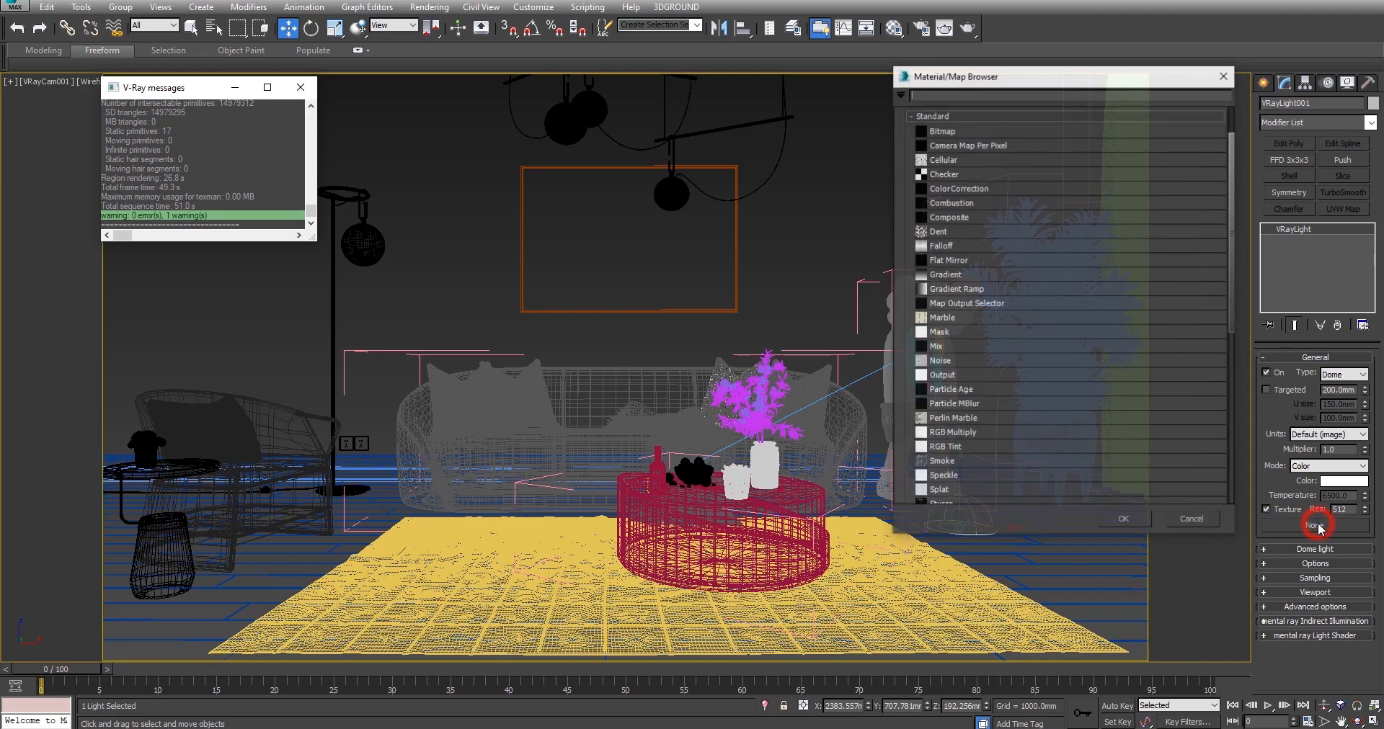
pyautogui.scroll(-8, 966, 330)
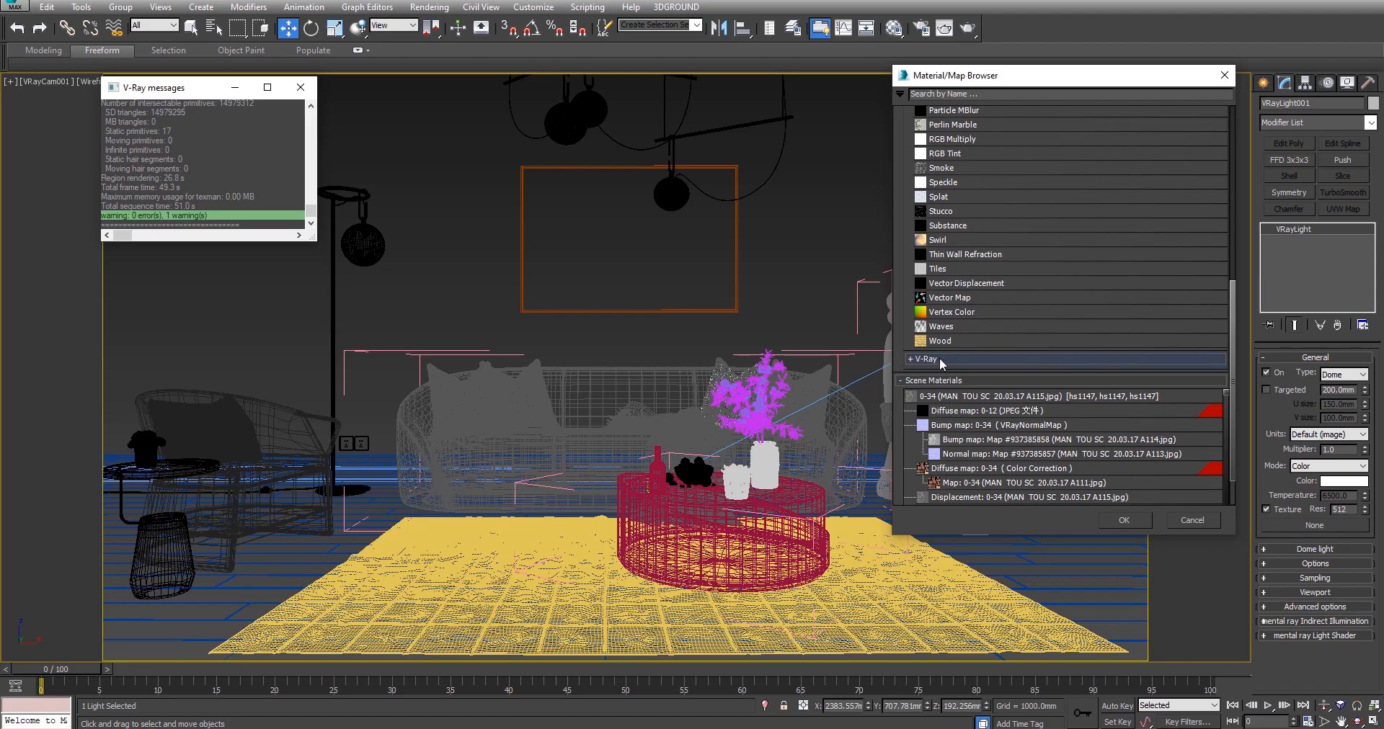
pyautogui.click(942, 360)
pyautogui.click(962, 374)
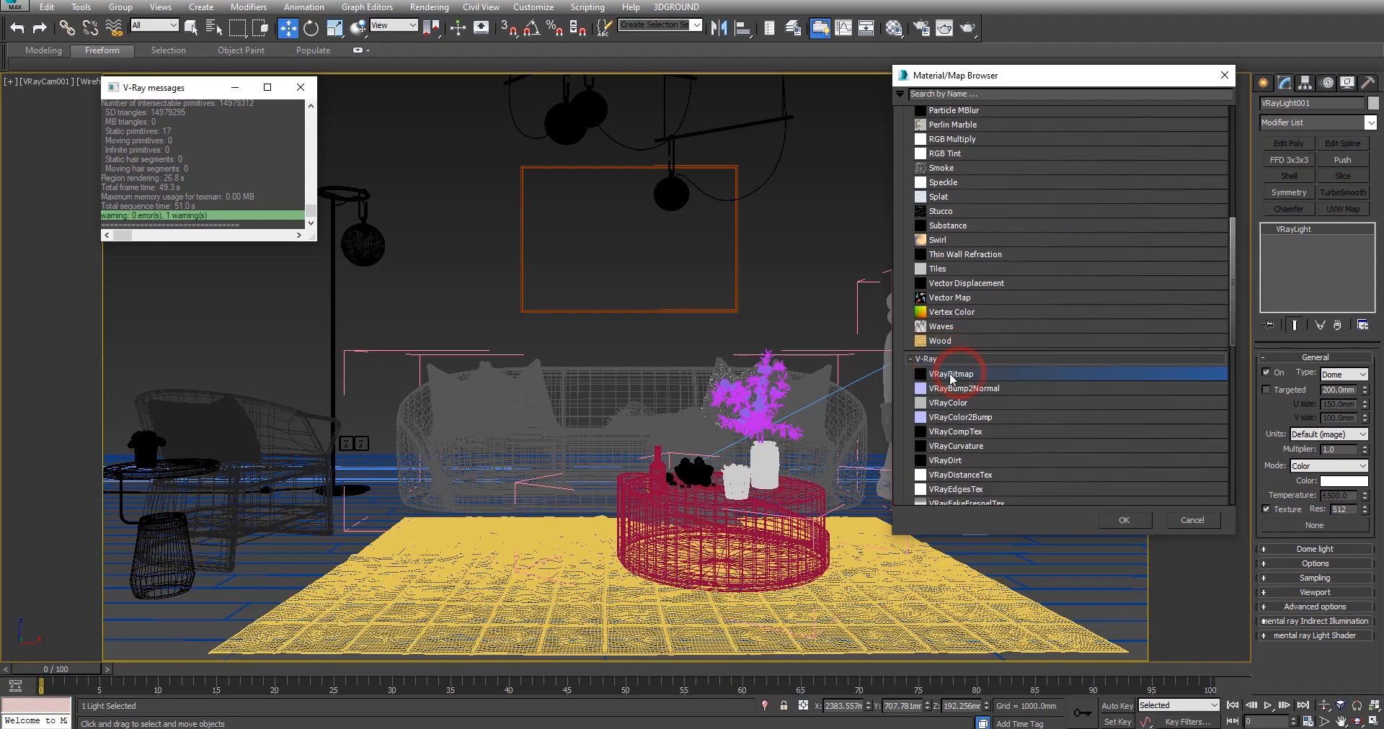
pyautogui.click(1124, 519)
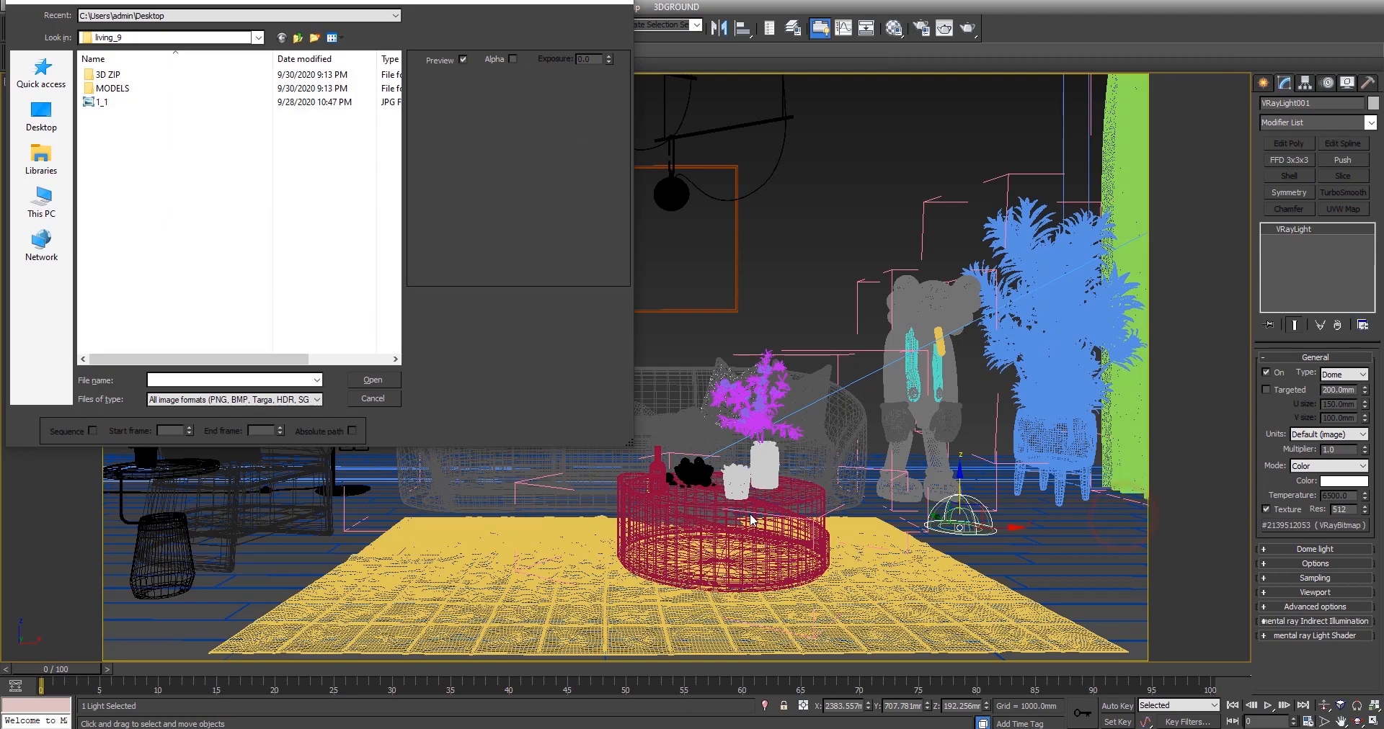
# Load the cannon_4k EXR image from the 3D ZIP folder into the dome light's bitmap.
pyautogui.moveTo(255, 4); pyautogui.dragTo(440, 50)
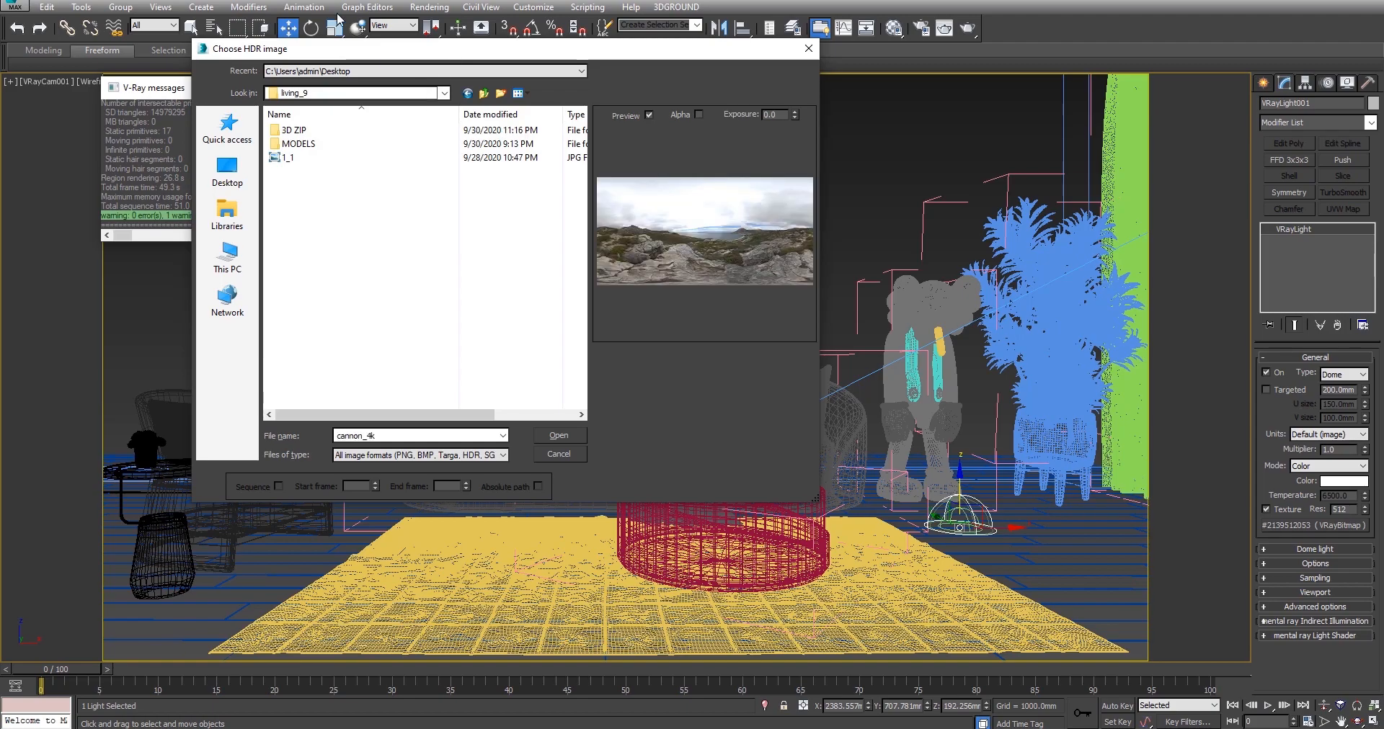
pyautogui.doubleClick(287, 132)
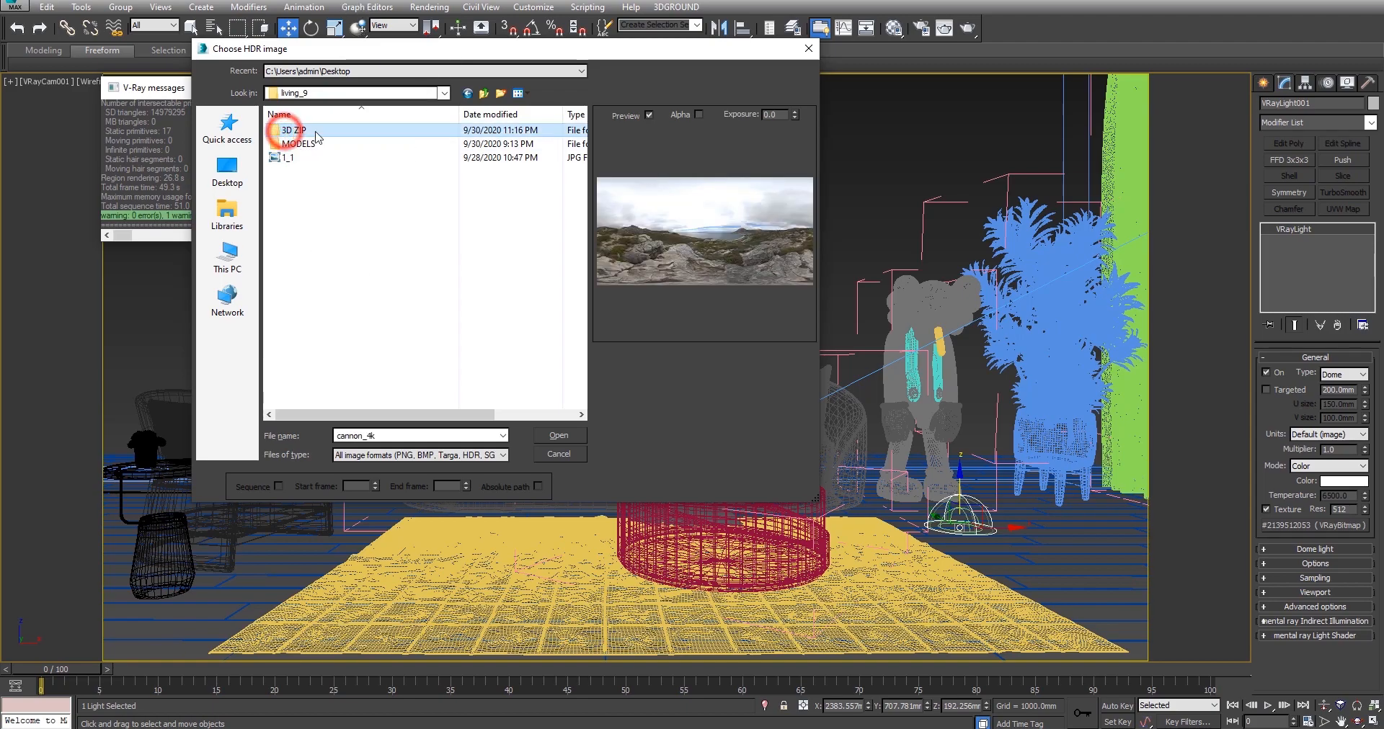
pyautogui.click(371, 157)
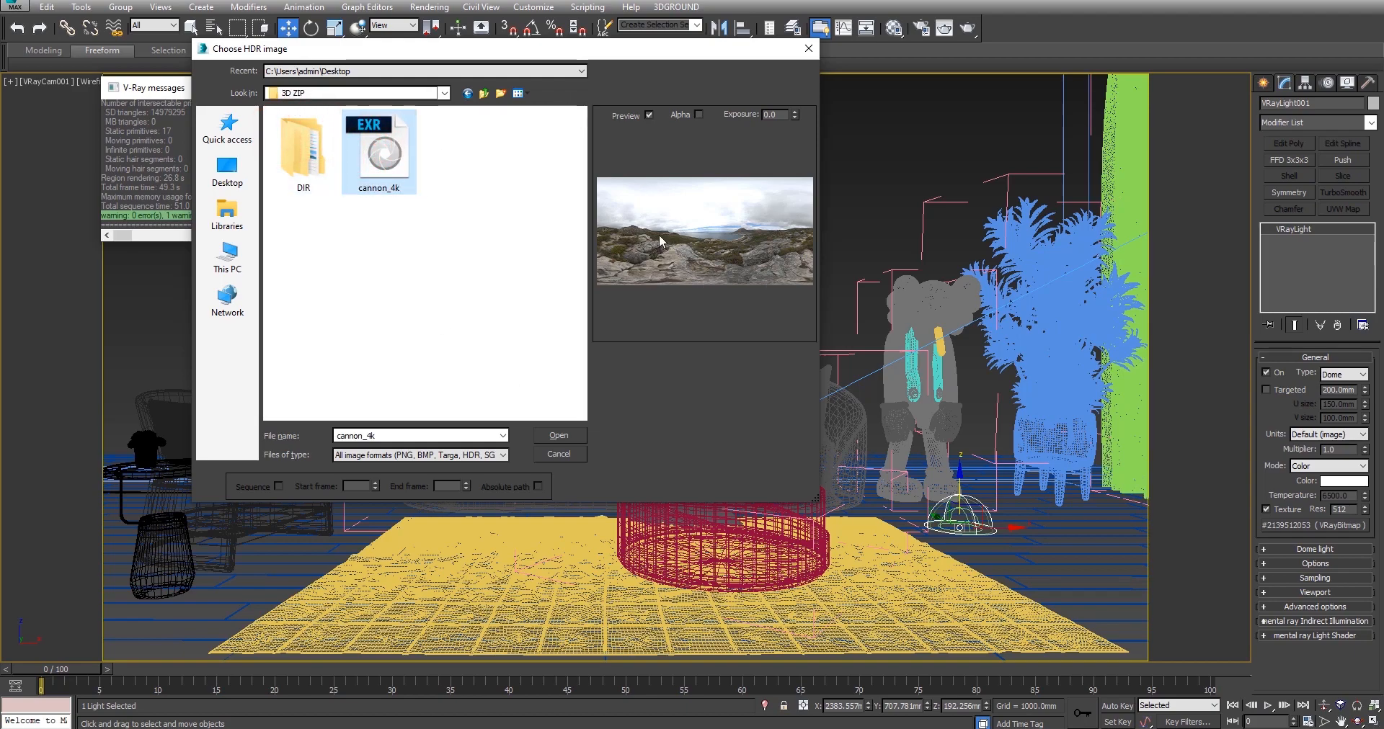
pyautogui.click(558, 436)
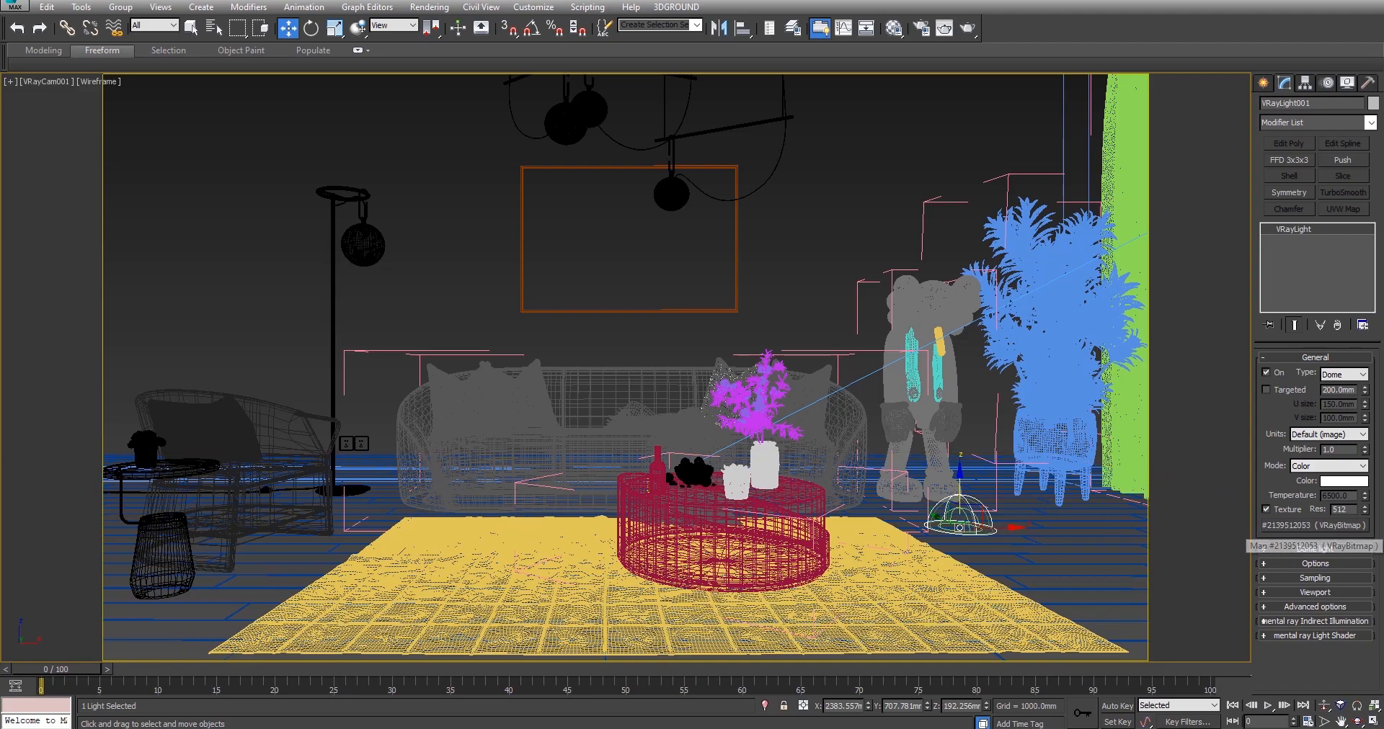
# Place the dome light's VRayBitmap in the third Material Editor sample slot and look through its parameters.
pyautogui.click(894, 29)
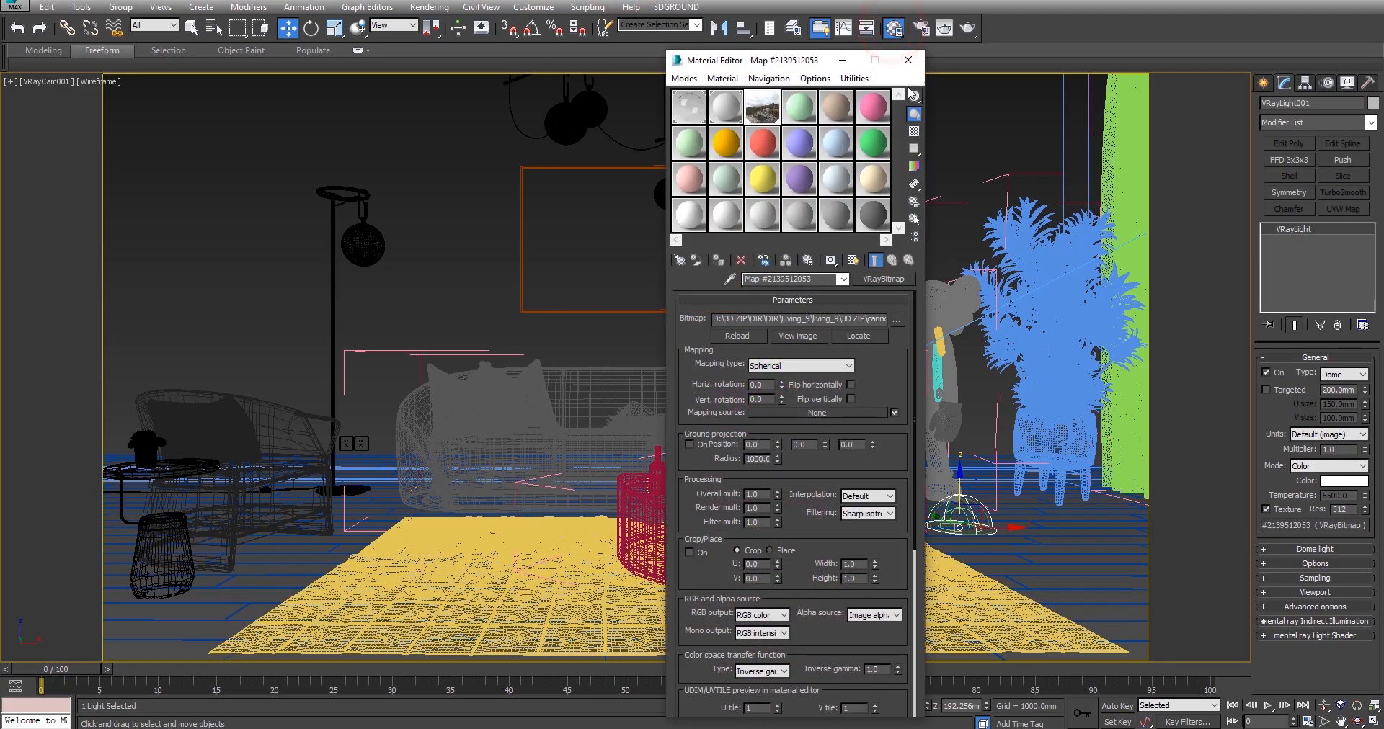
pyautogui.moveTo(810, 63); pyautogui.dragTo(663, 63)
pyautogui.scroll(-2, 677, 476)
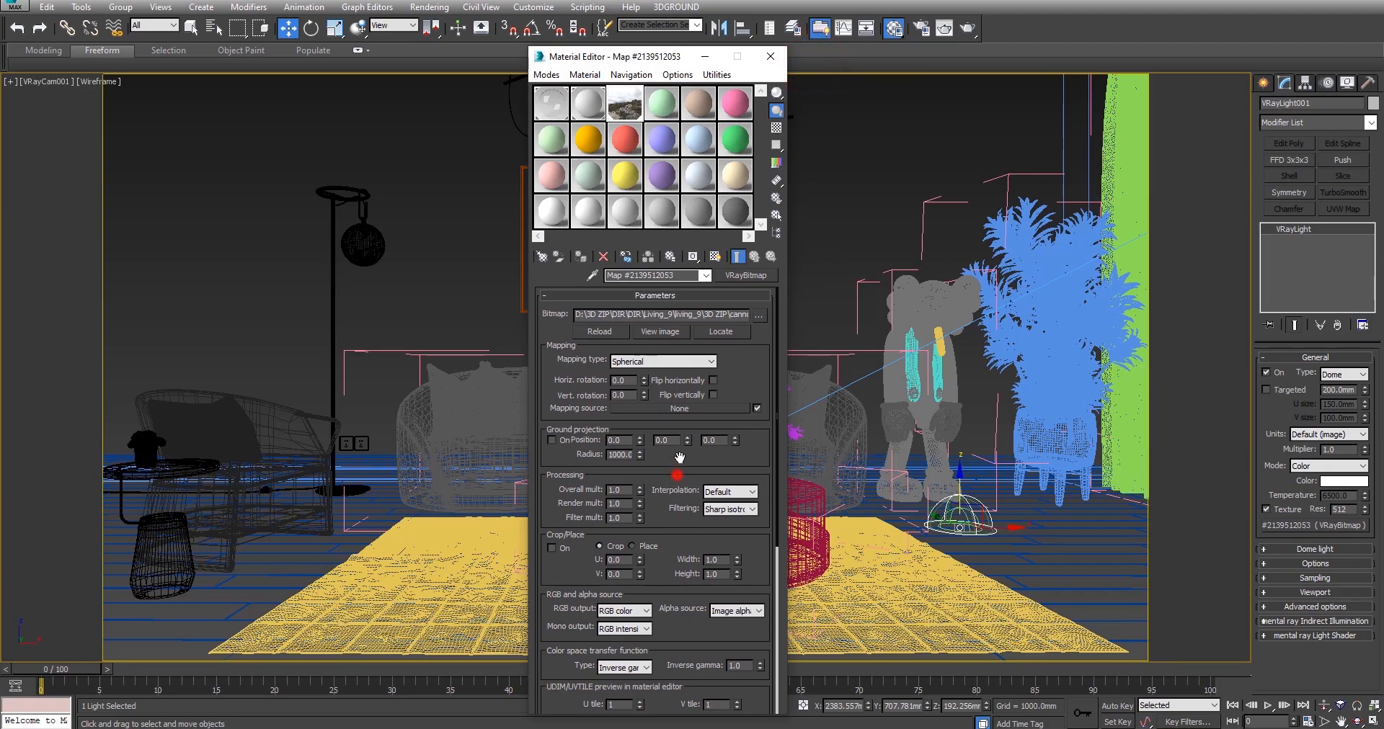
pyautogui.click(1339, 525)
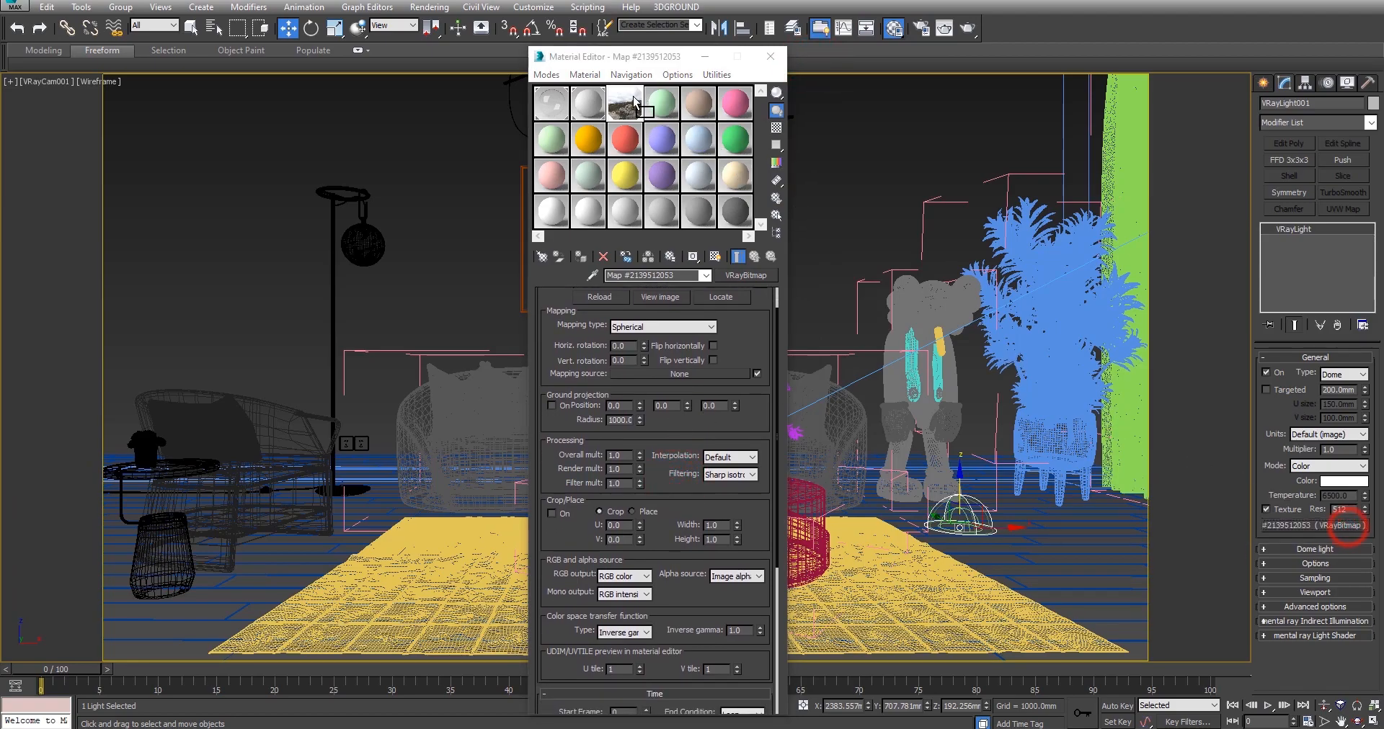
pyautogui.moveTo(663, 428); pyautogui.dragTo(672, 344)
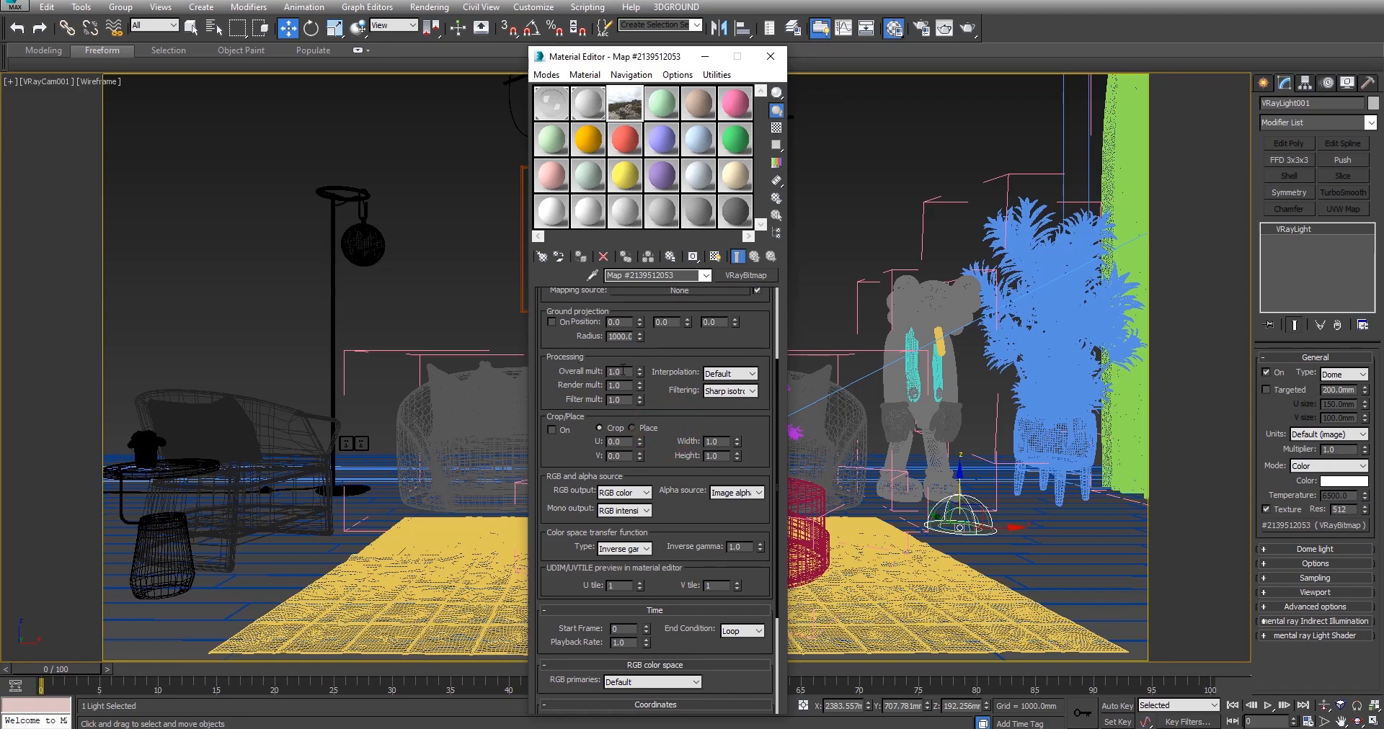
pyautogui.click(869, 0)
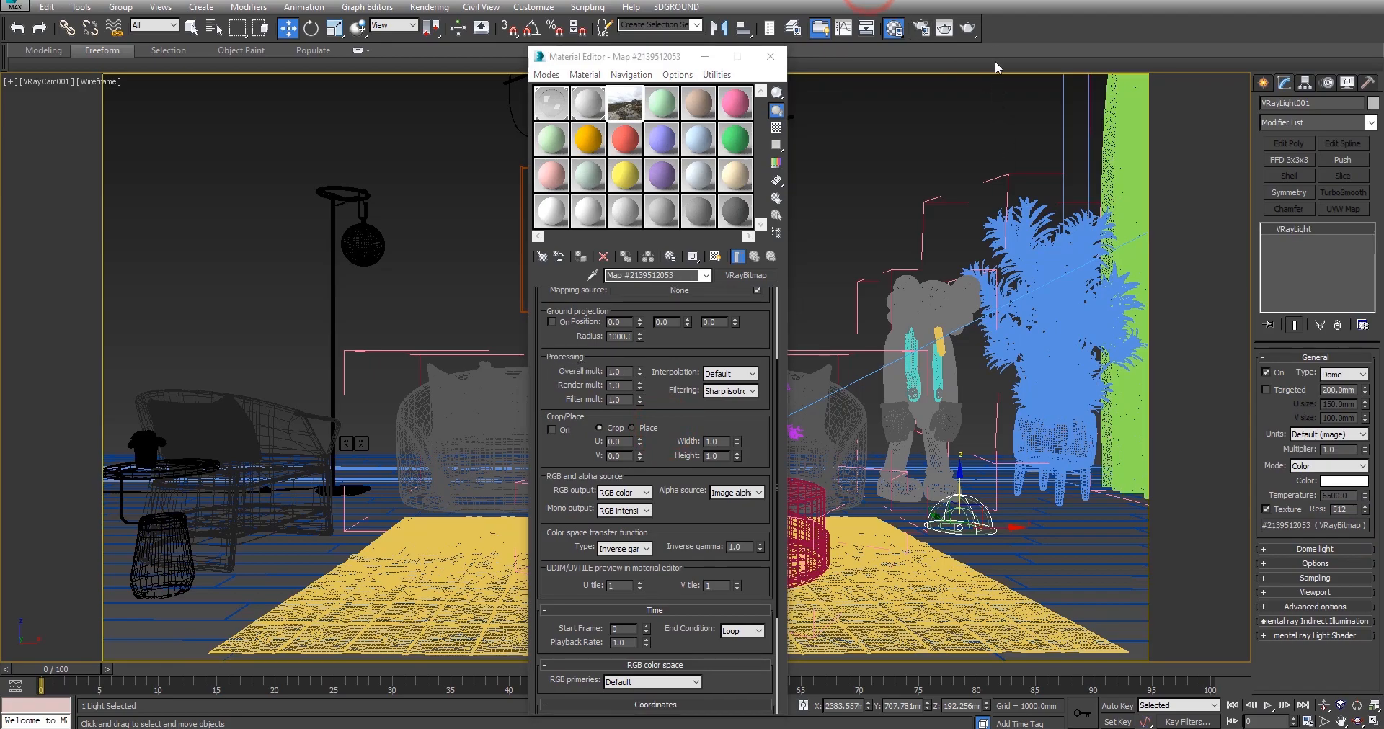
# Render a test with the dome light, inspect the sofa and figure close up, and stop the render.
pyautogui.click(970, 30)
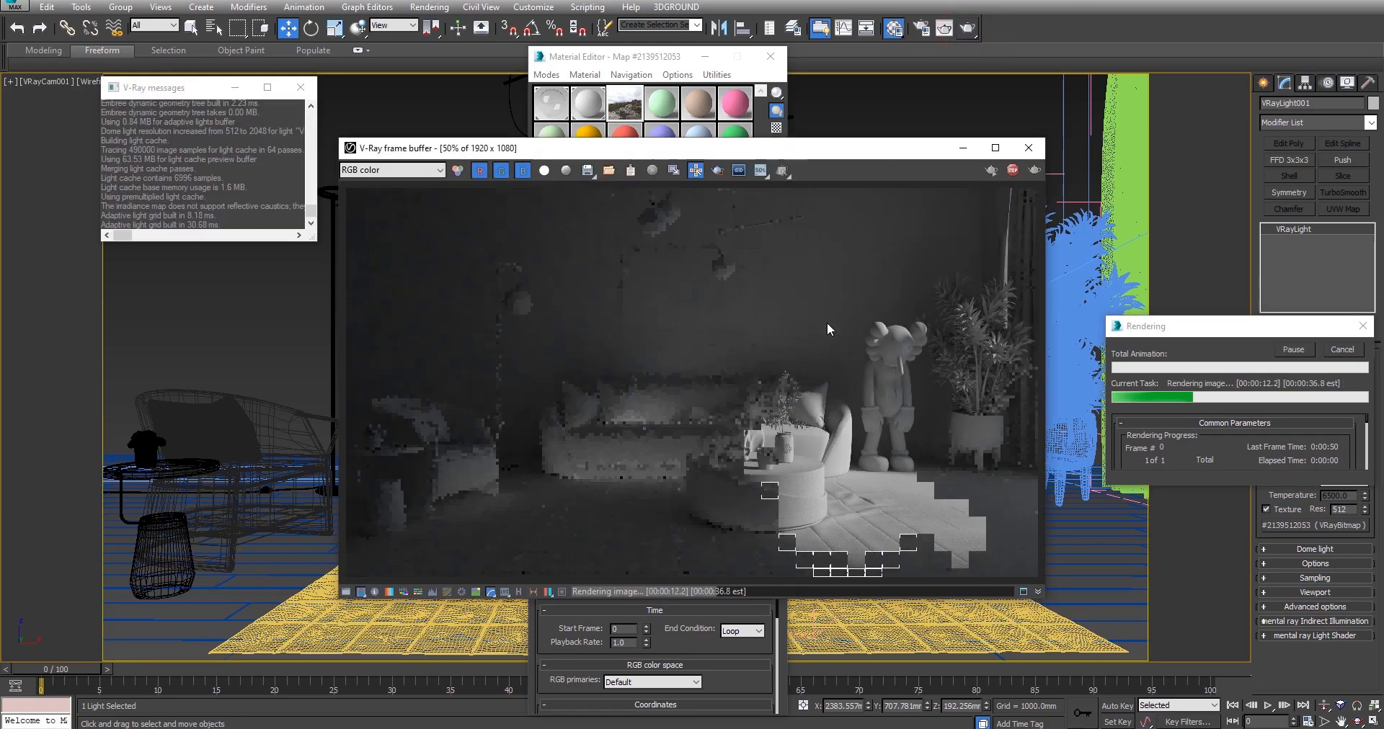
pyautogui.scroll(1, 898, 438)
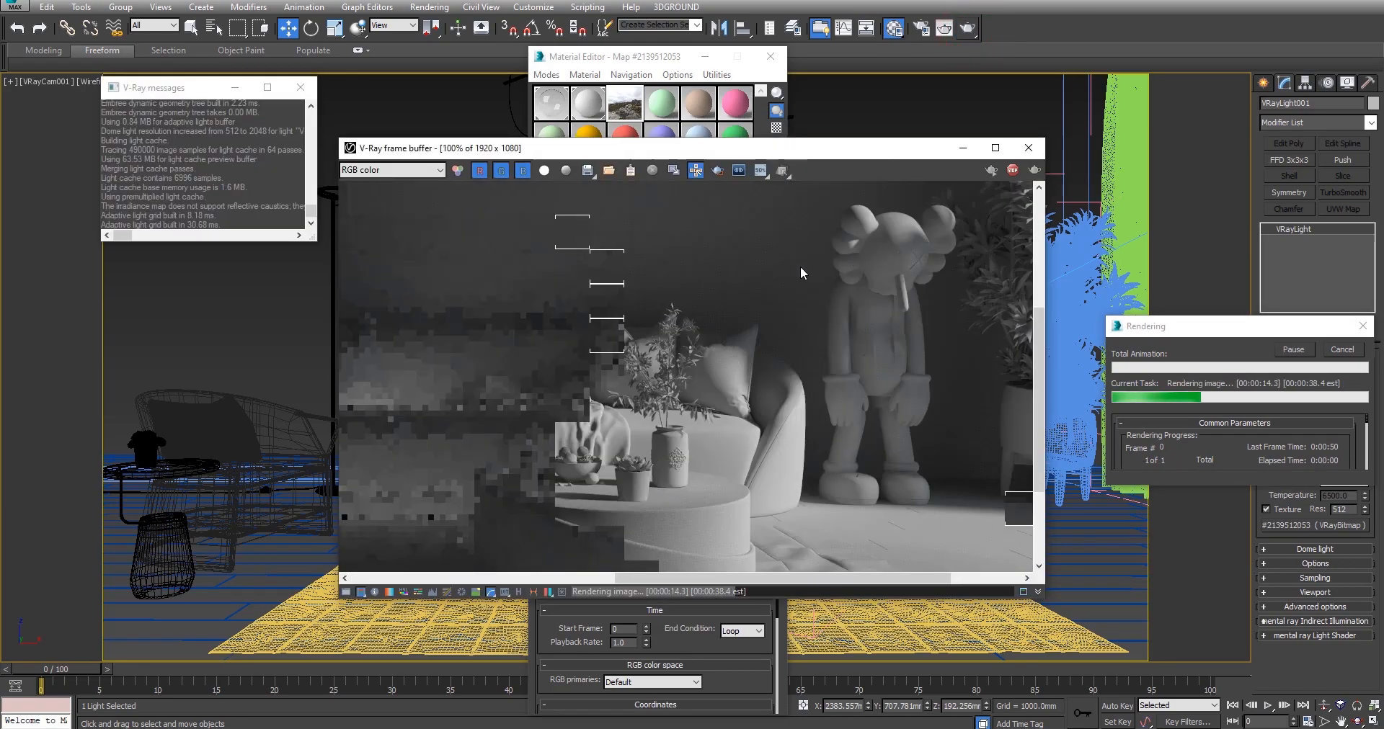
pyautogui.moveTo(747, 284); pyautogui.dragTo(653, 310, button='middle')
pyautogui.scroll(-1, 653, 316)
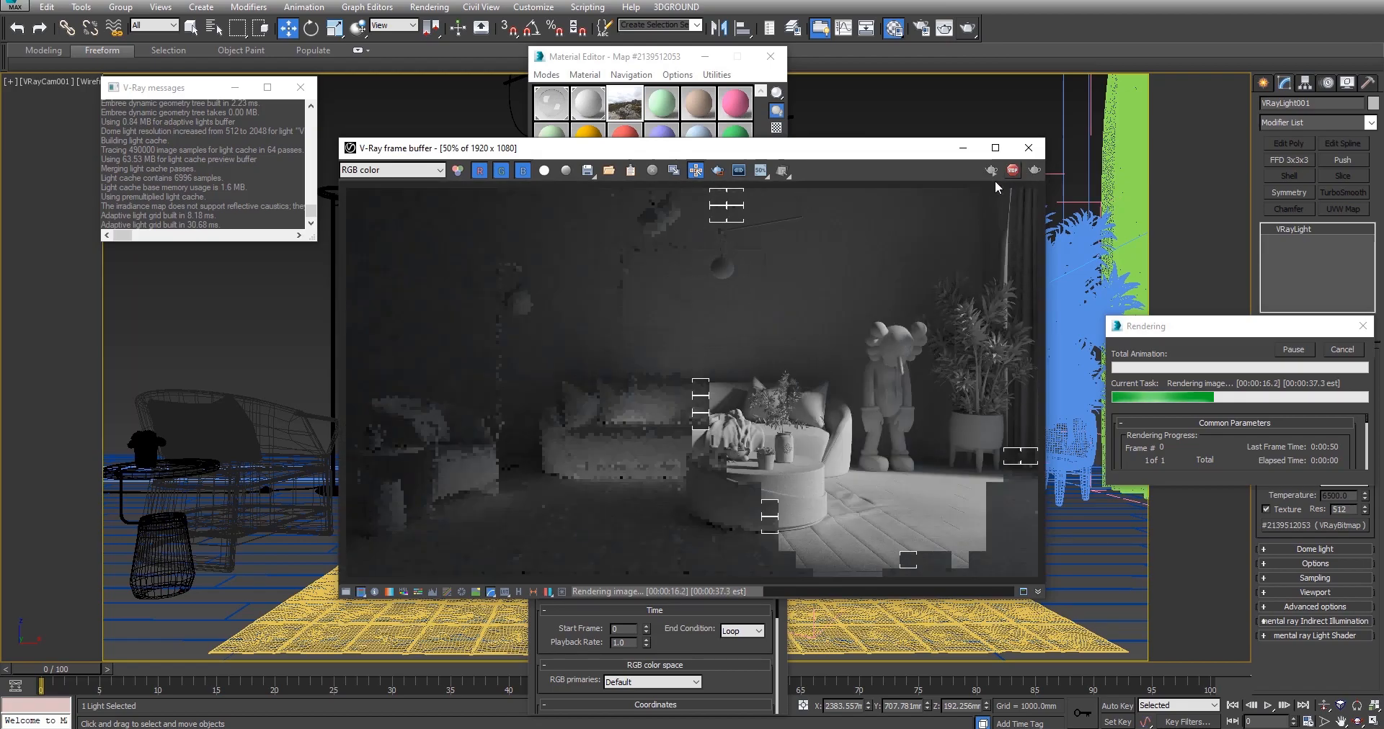
pyautogui.scroll(1, 708, 412)
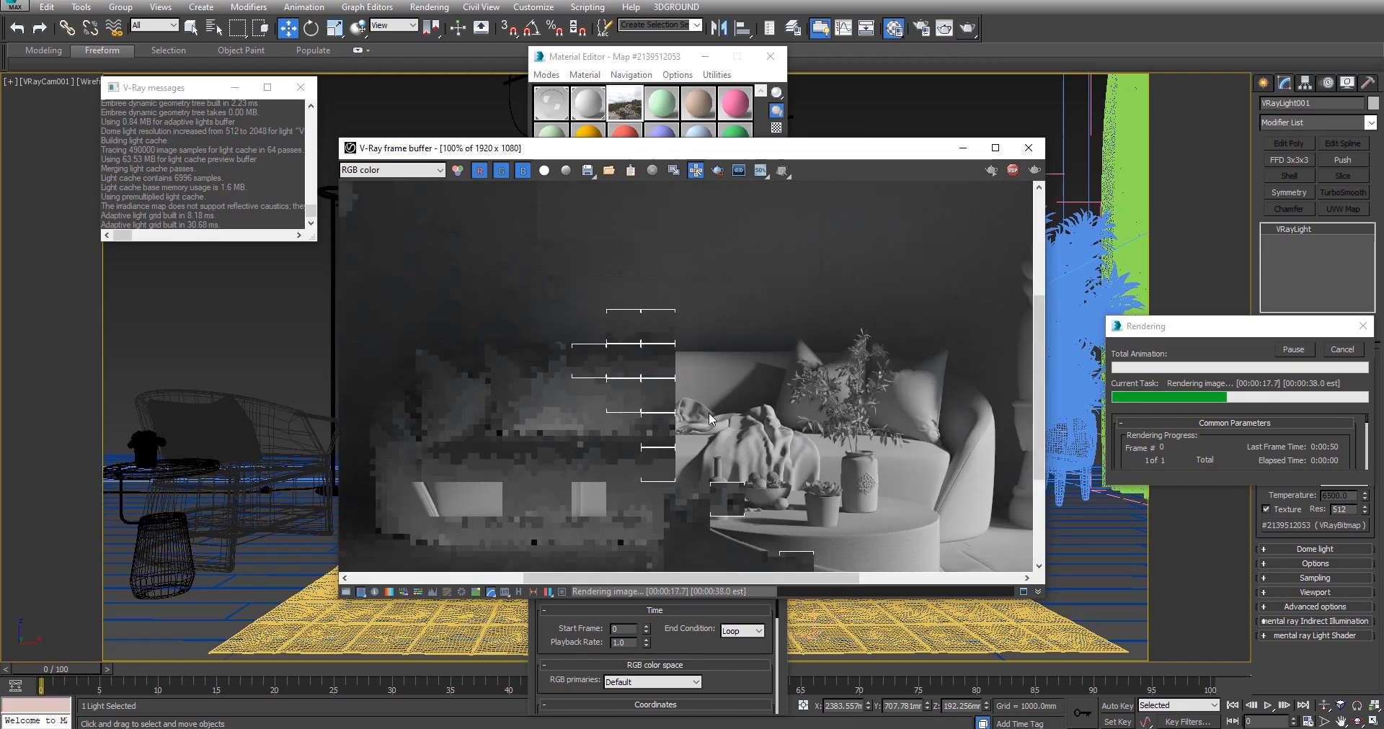
pyautogui.click(1014, 171)
pyautogui.click(1029, 151)
# Select the VRaySun in the perspective view and disable it.
pyautogui.press('p')
pyautogui.scroll(-8, 978, 198)
pyautogui.moveTo(978, 198); pyautogui.dragTo(687, 408, button='middle')
pyautogui.scroll(-5, 1030, 201)
pyautogui.click(1094, 175)
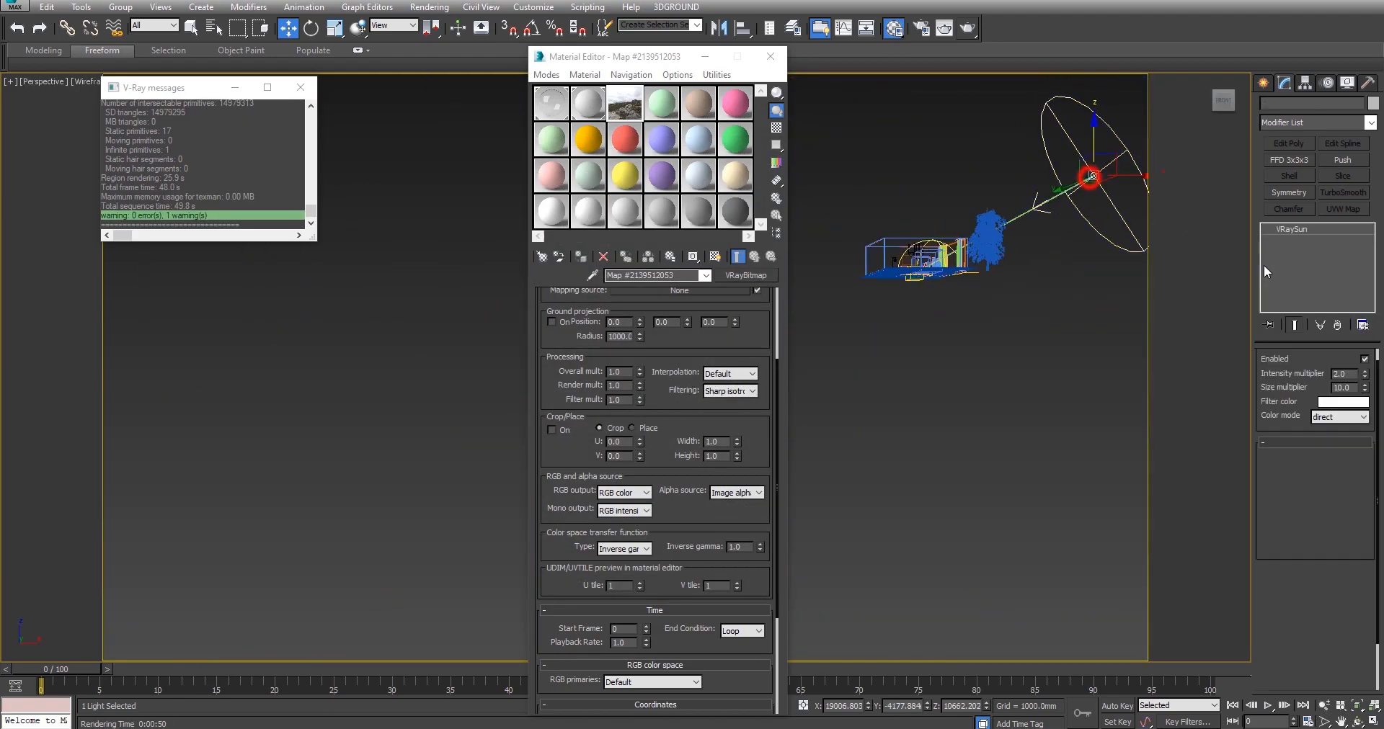
pyautogui.moveTo(1284, 356); pyautogui.dragTo(1283, 526)
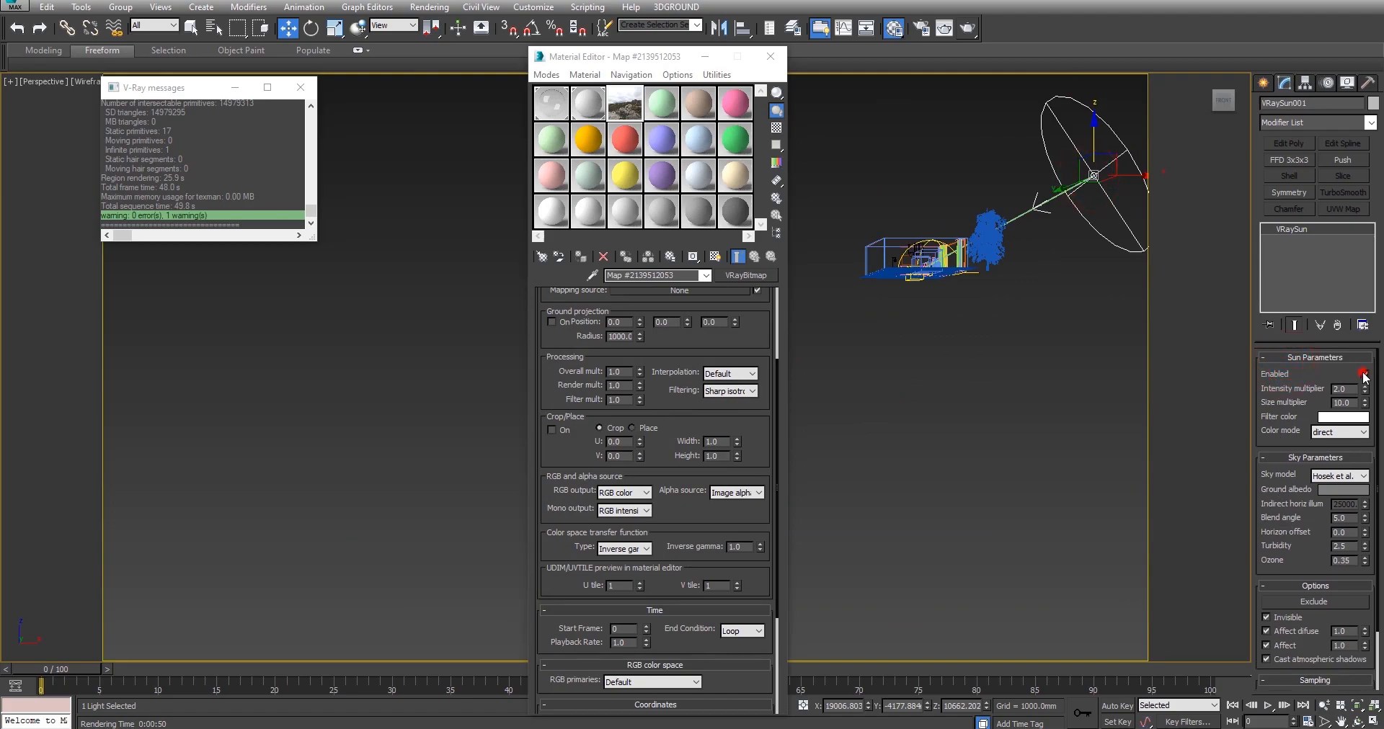
pyautogui.click(1363, 373)
pyautogui.scroll(3, 919, 226)
# Select the dome light from the camera view and bring up its HDRI map in the Material Editor.
pyautogui.press('c')
pyautogui.click(966, 528)
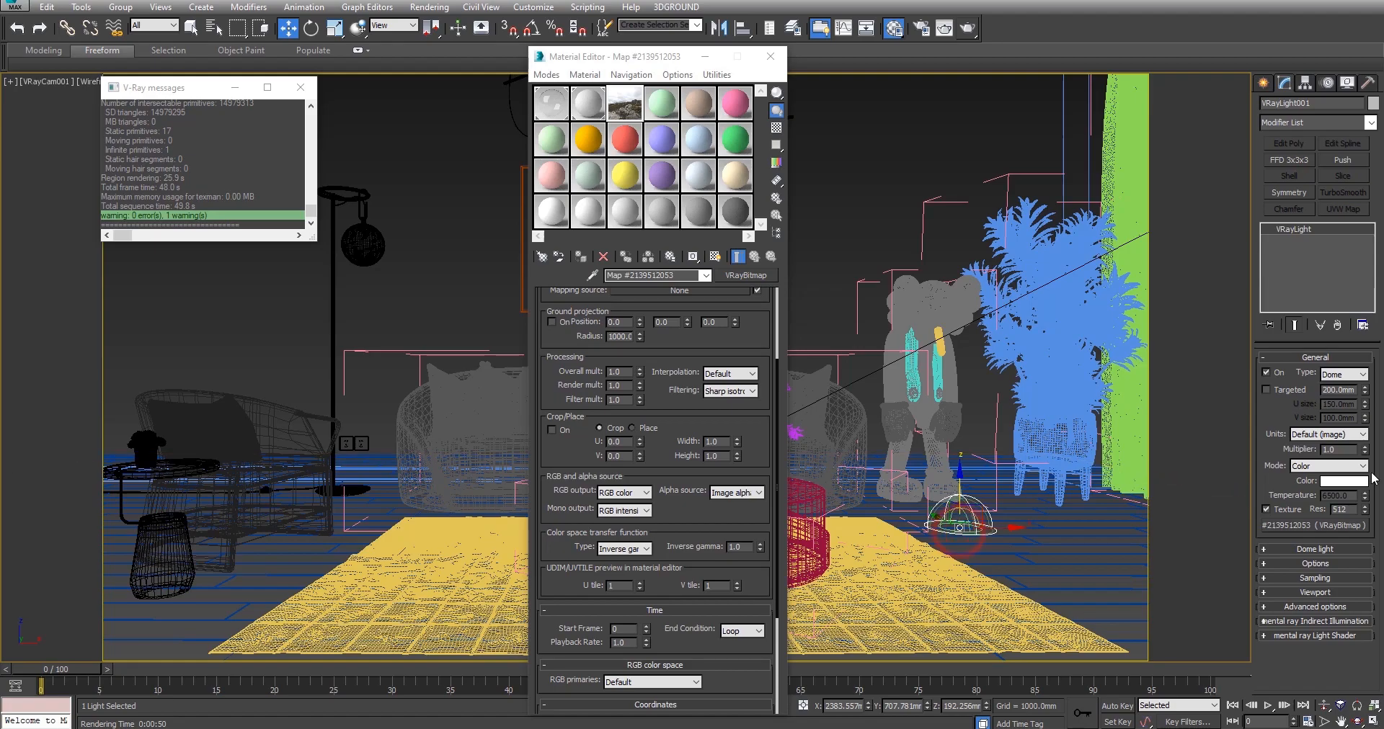
pyautogui.click(626, 97)
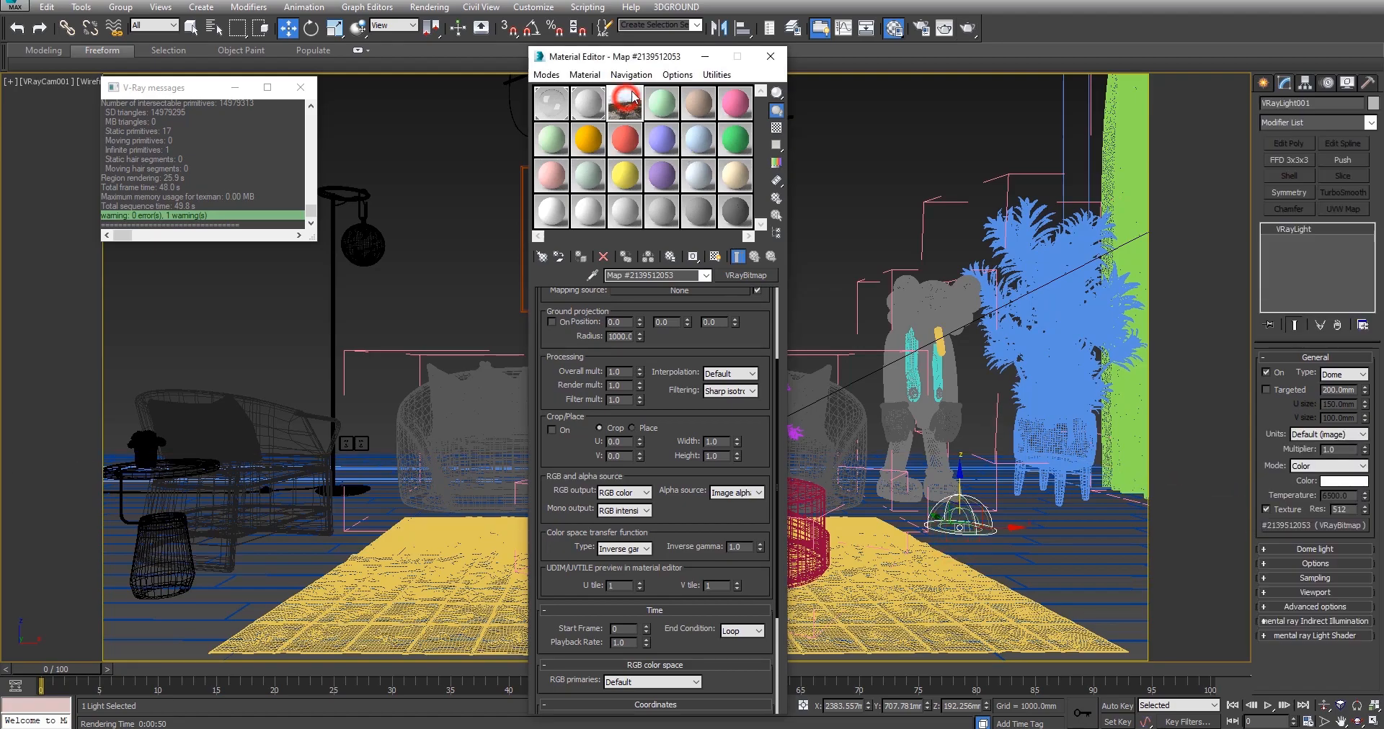
pyautogui.moveTo(629, 64); pyautogui.dragTo(601, 21)
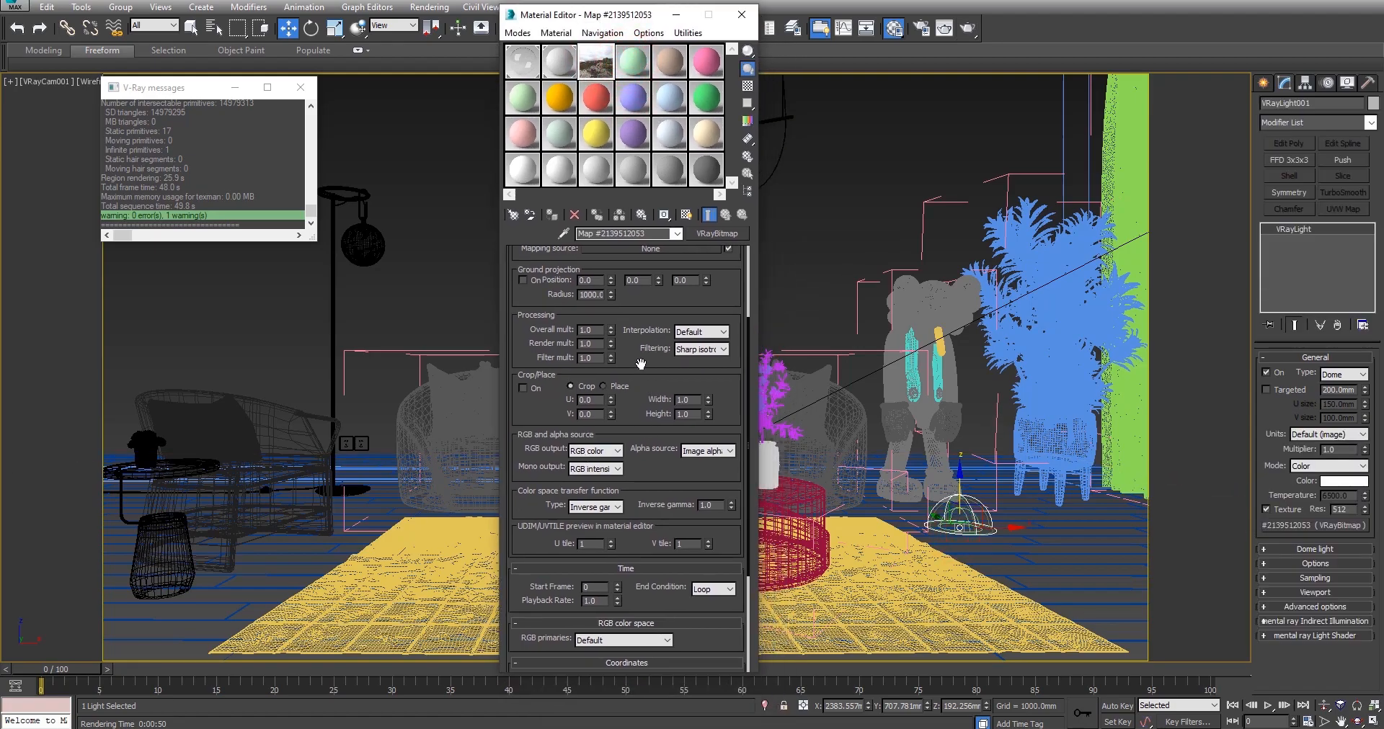
# Set the HDRI map's overall multiplier to 2.0 and render multiplier to 3.0, and check the enlarged map preview.
pyautogui.moveTo(640, 364); pyautogui.dragTo(640, 400)
pyautogui.moveTo(554, 345); pyautogui.dragTo(611, 350)
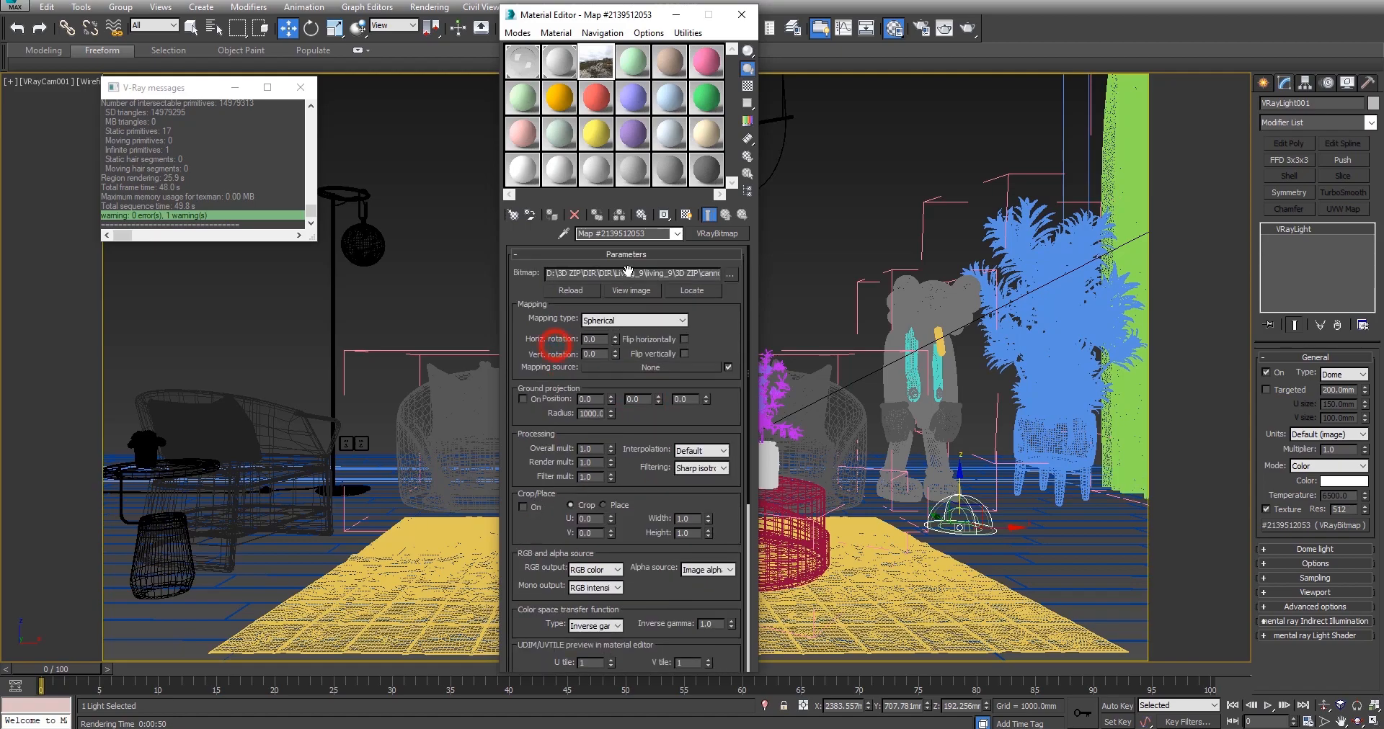
pyautogui.moveTo(658, 400); pyautogui.dragTo(663, 336)
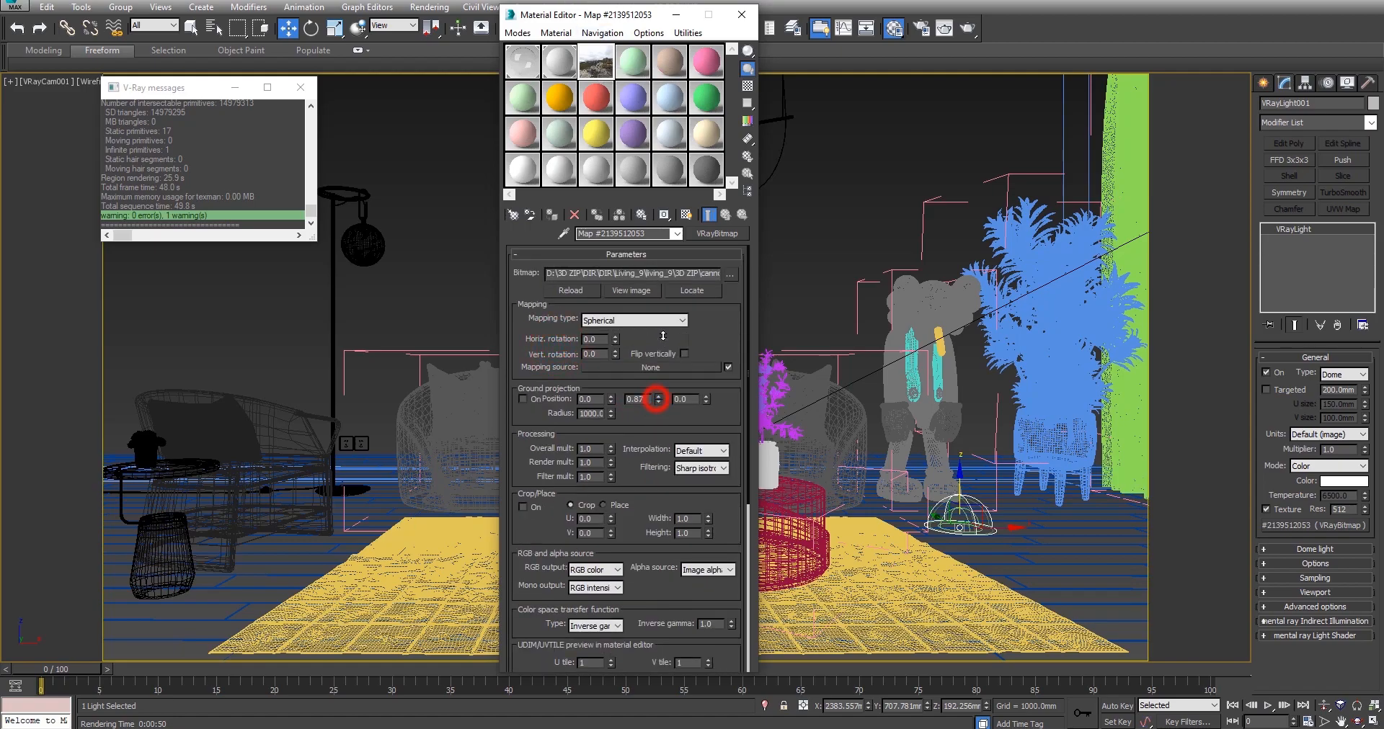
pyautogui.moveTo(516, 458); pyautogui.dragTo(569, 387)
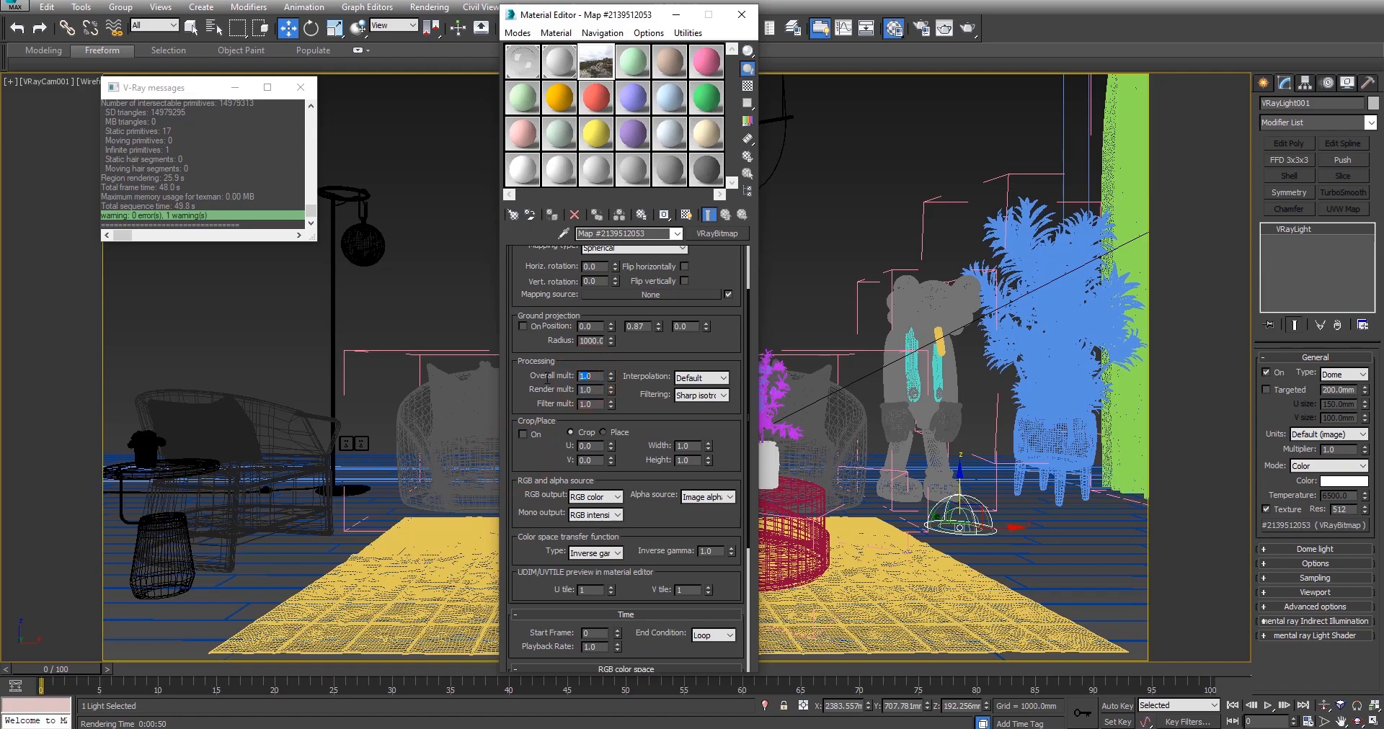
pyautogui.write('2.0')
pyautogui.press('Return')
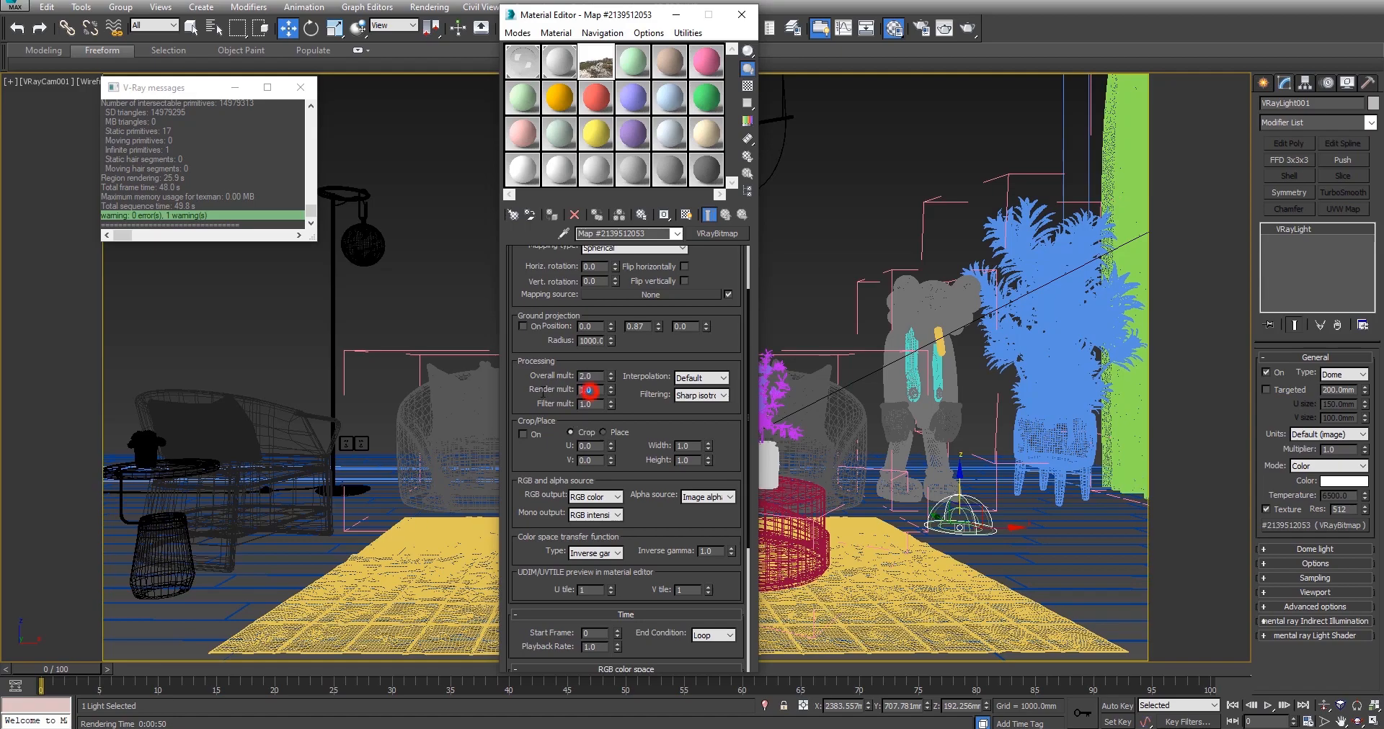
pyautogui.write('3')
pyautogui.press('Return')
pyautogui.doubleClick(605, 58)
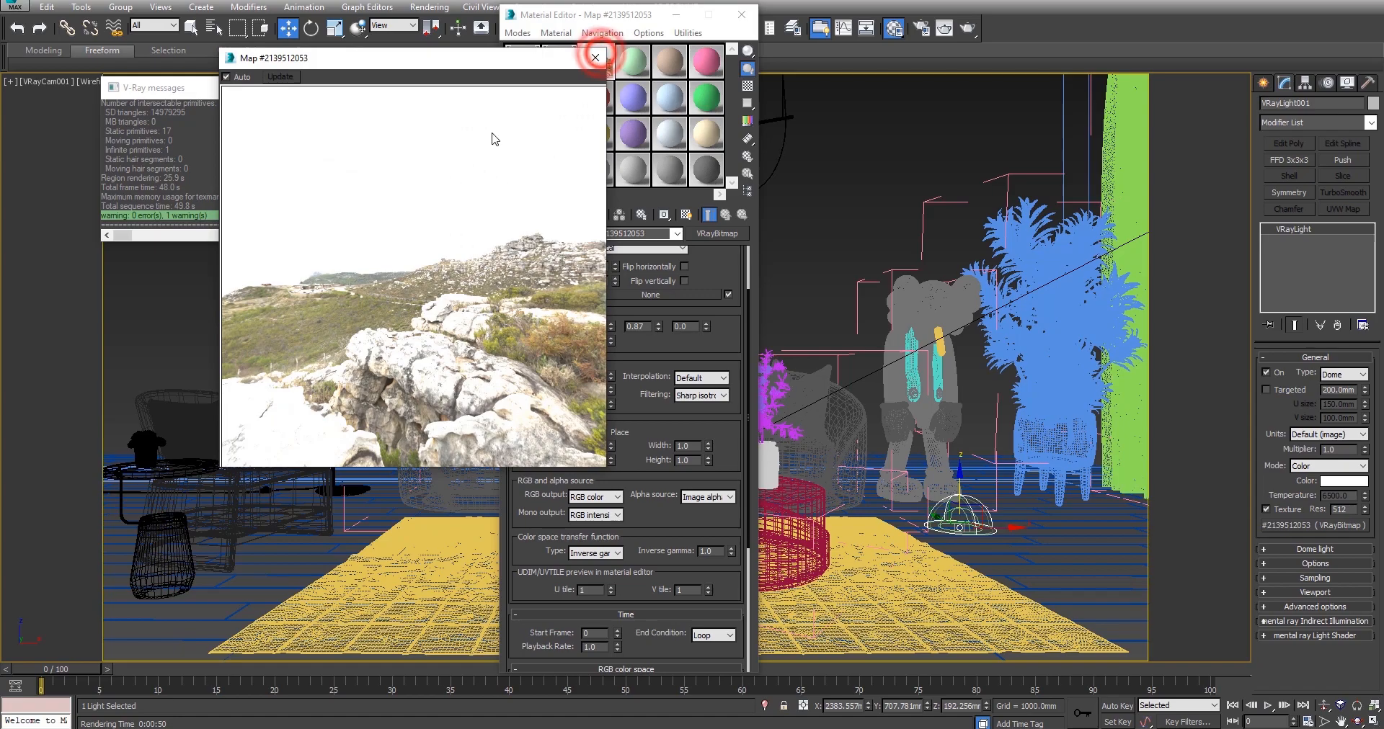
pyautogui.click(596, 58)
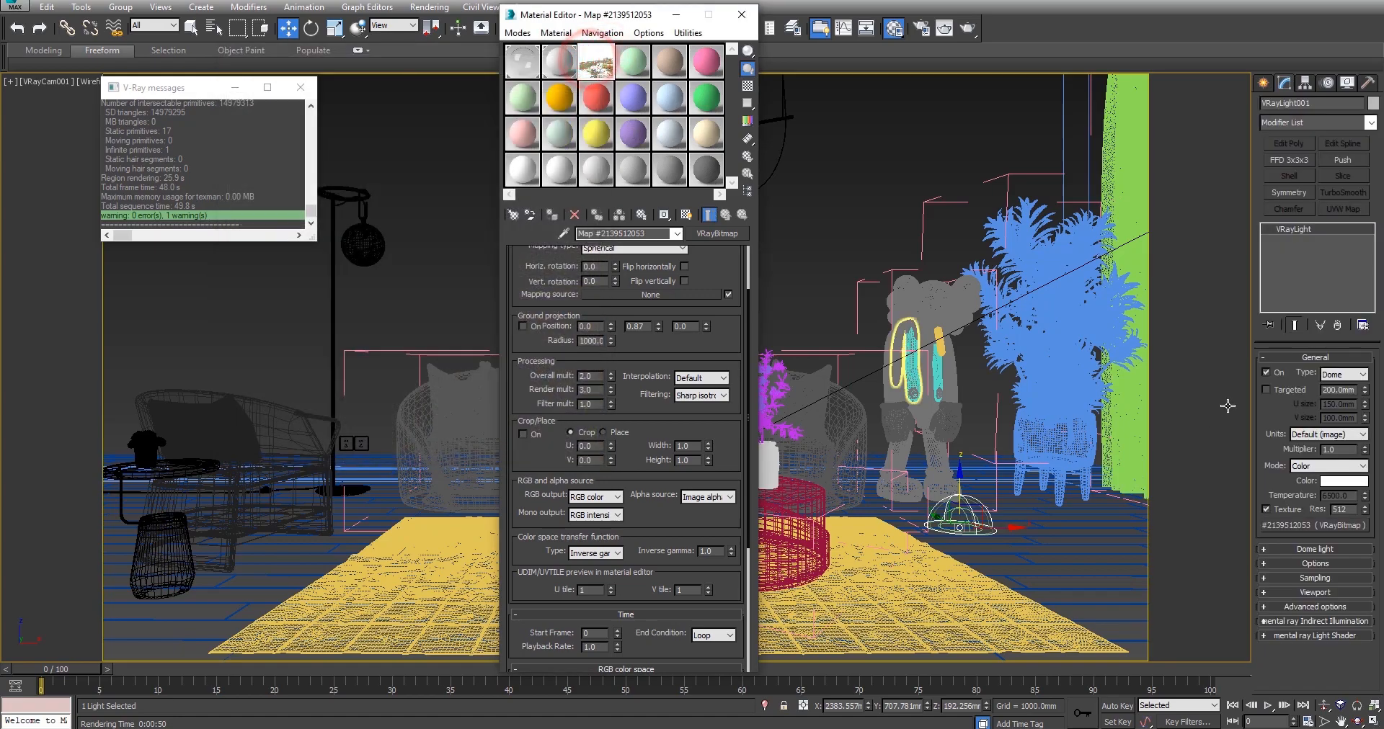
# Render a test with the brighter HDRI map, inspect the sofa and figure area, then stop the render and close the frame buffer.
pyautogui.click(962, 32)
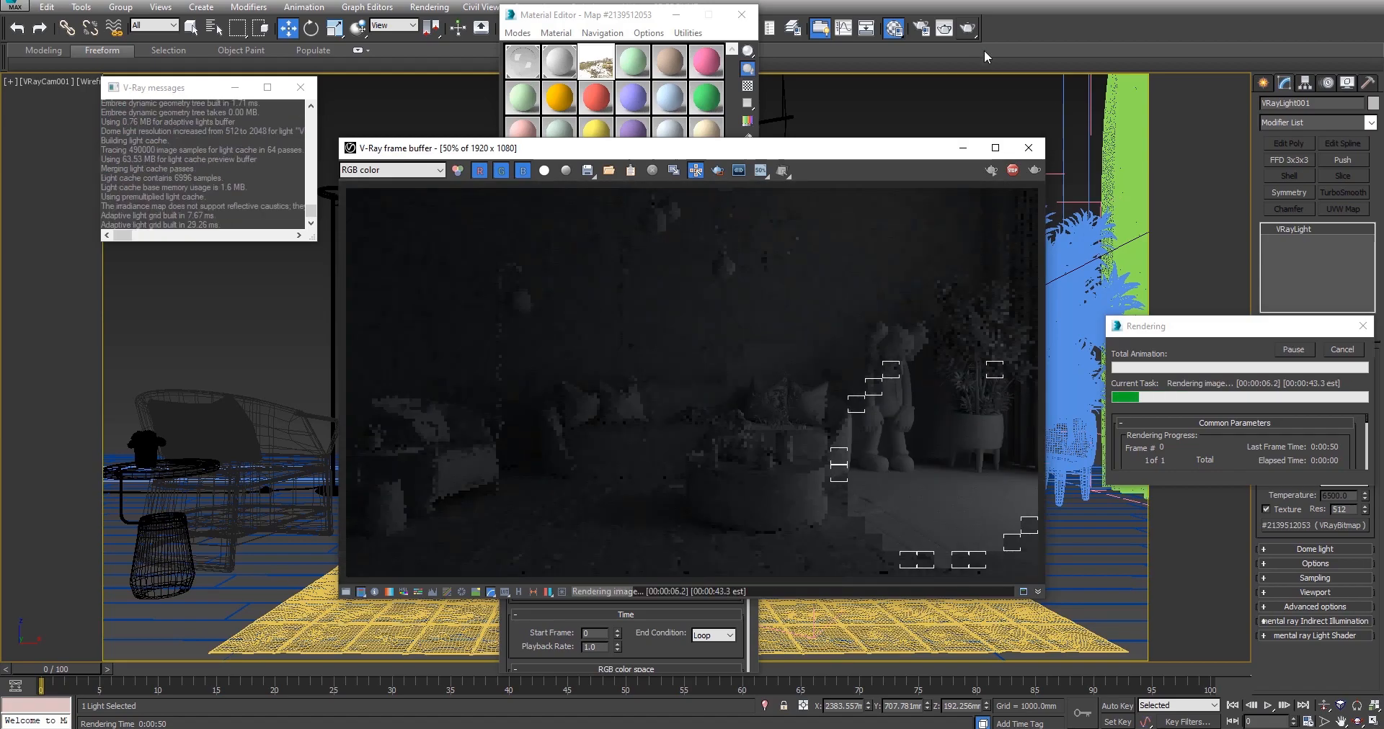
pyautogui.scroll(-2, 815, 352)
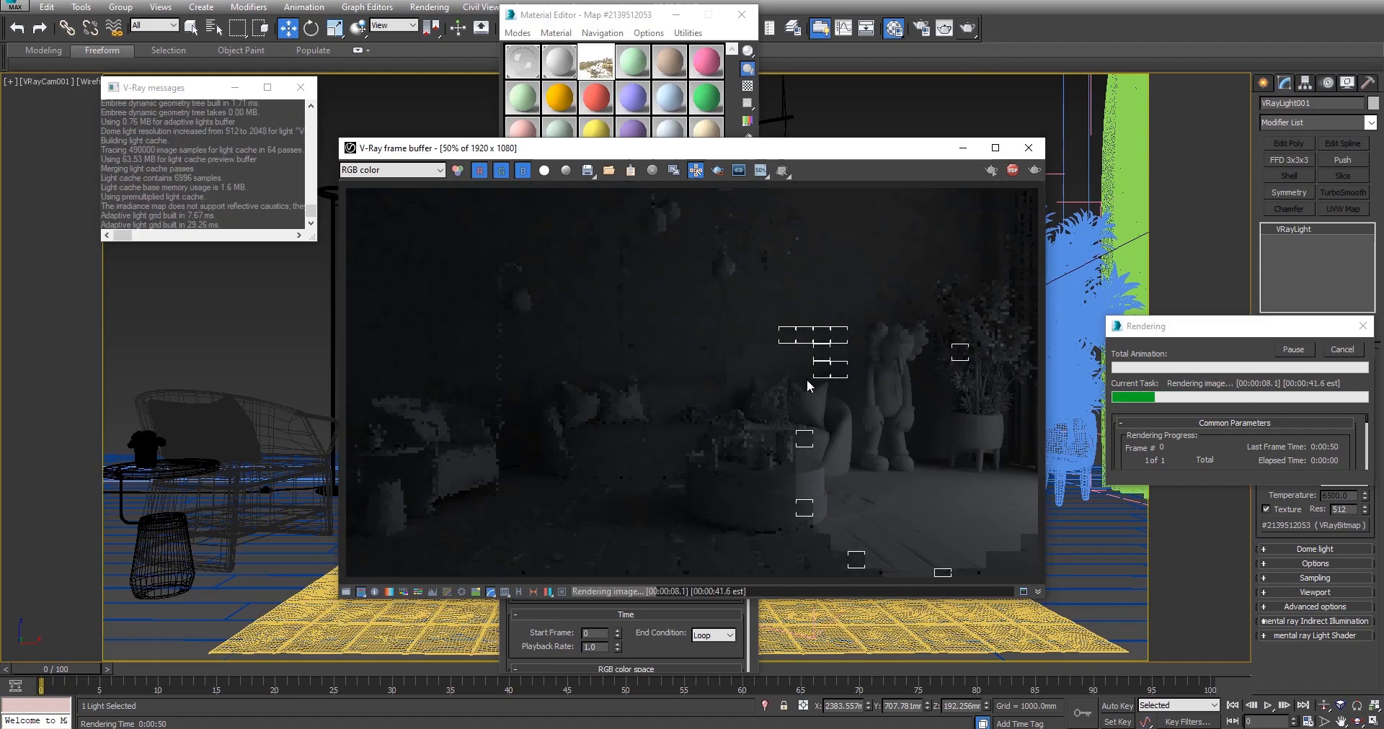
pyautogui.scroll(1, 902, 517)
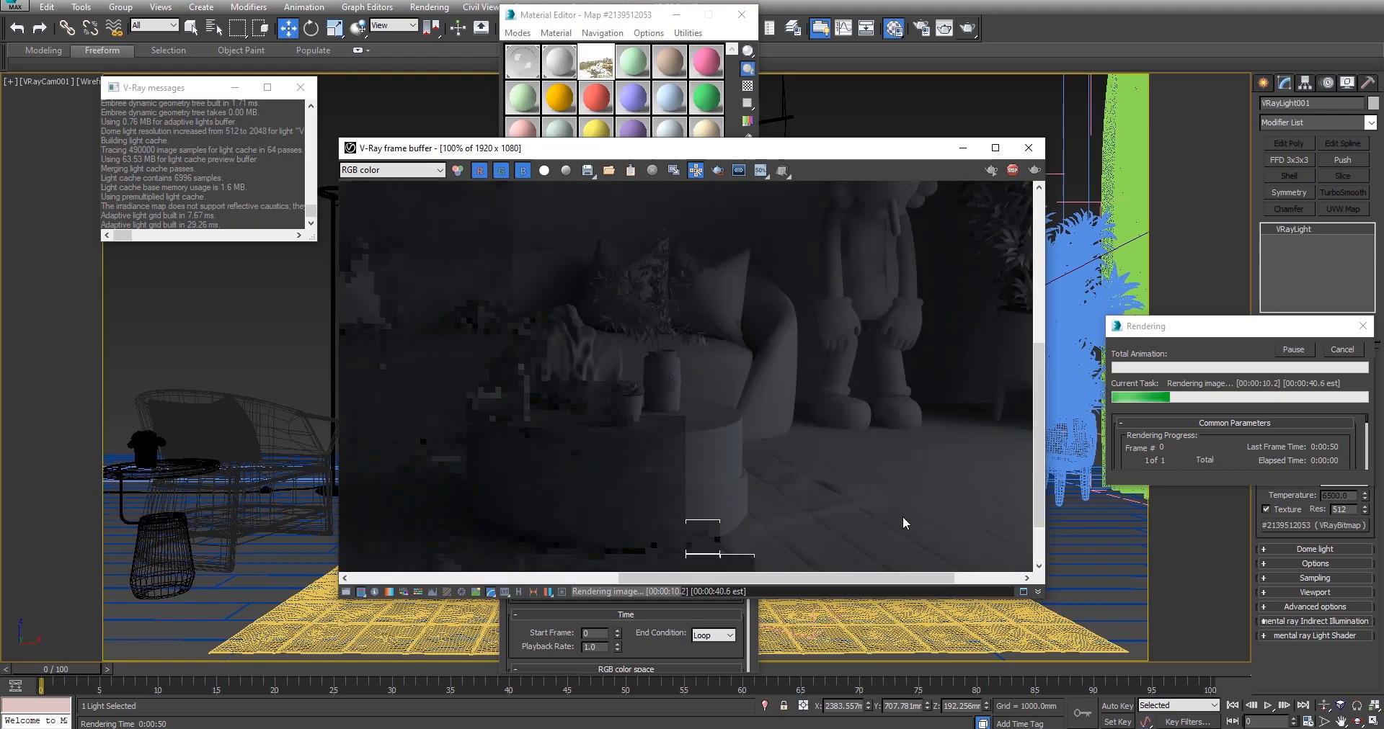
pyautogui.moveTo(902, 516); pyautogui.dragTo(602, 377, button='middle')
pyautogui.scroll(-1, 594, 356)
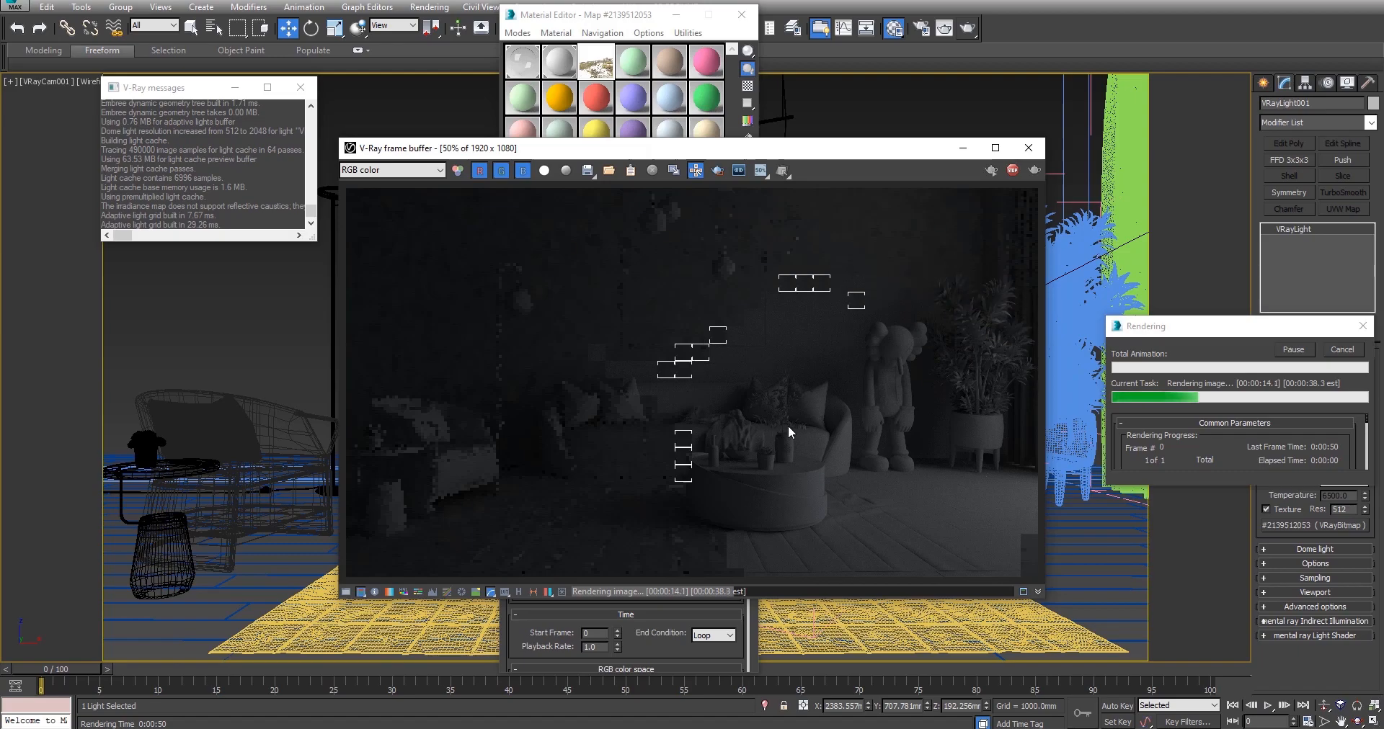
pyautogui.click(1012, 171)
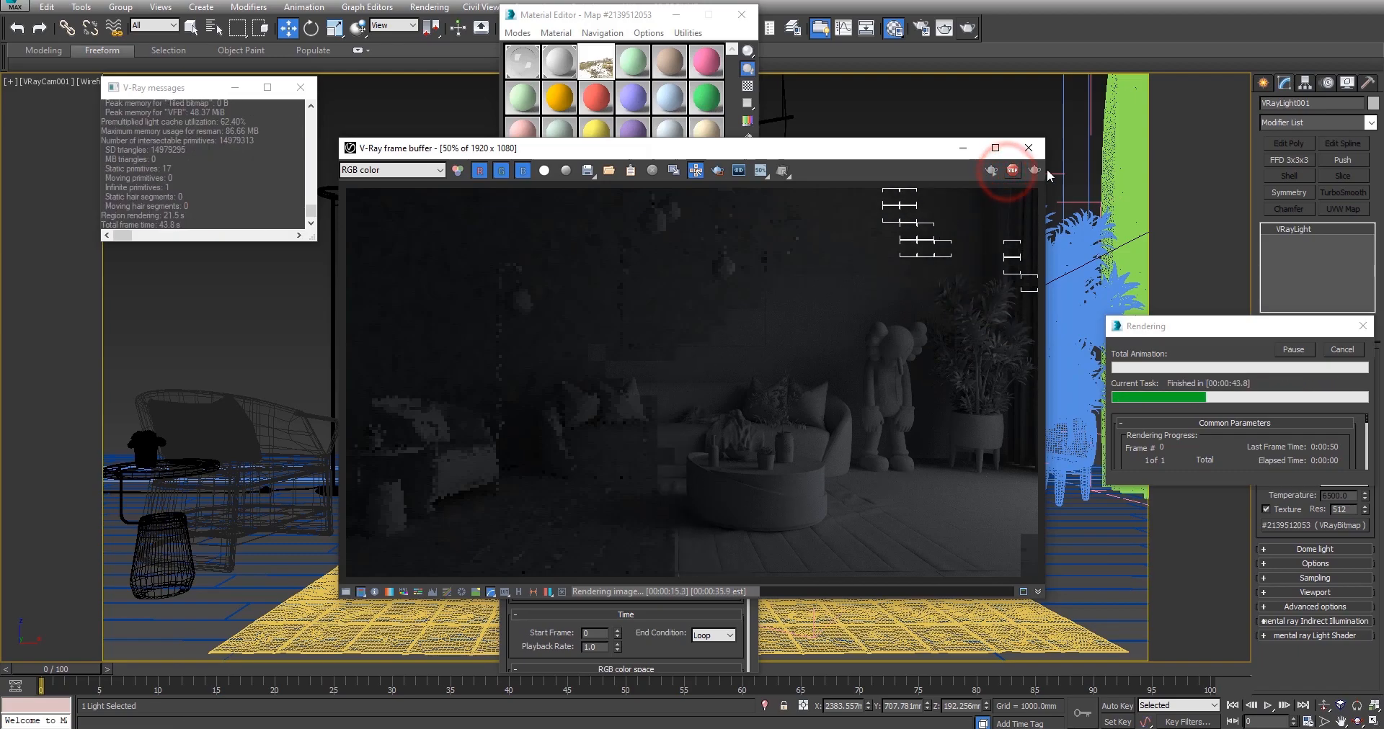
pyautogui.click(1029, 150)
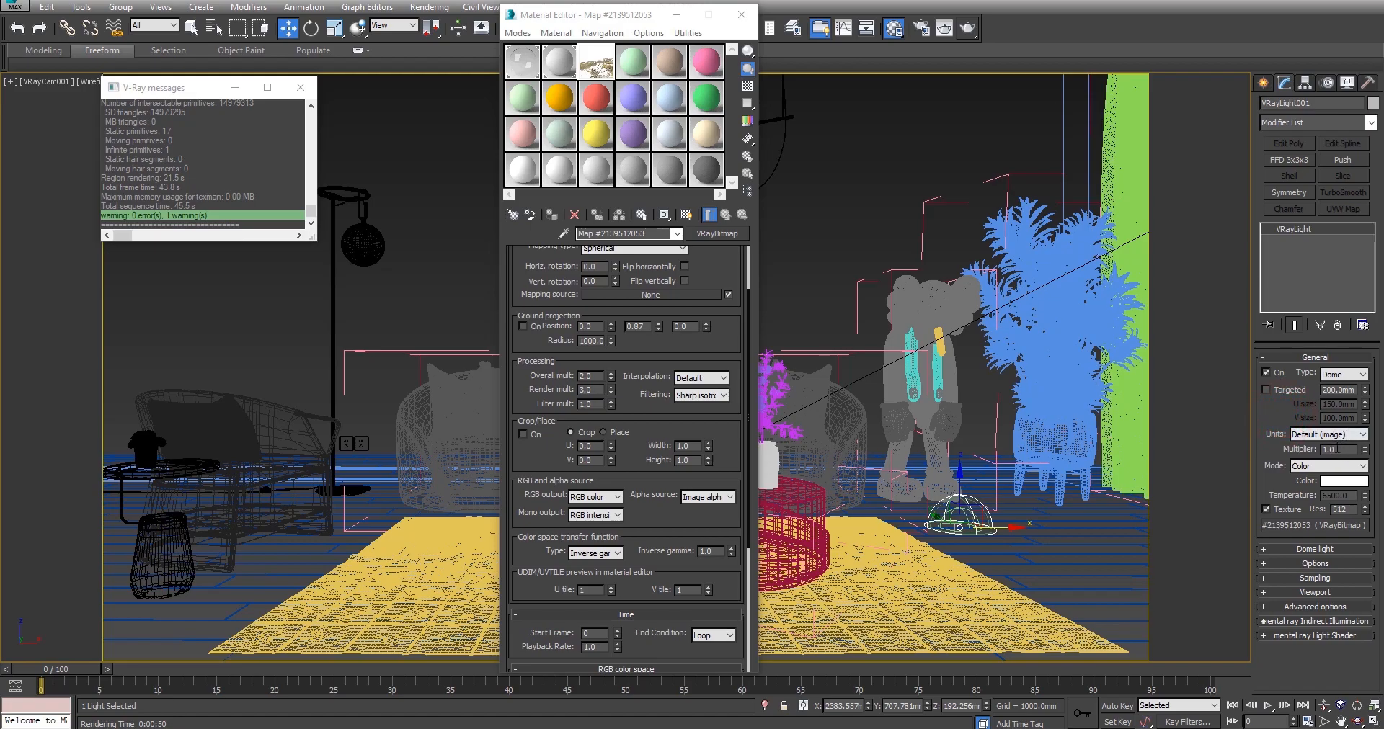
# Set the dome light's multiplier to 3.0 and reselect its HDRI map in the Material Editor.
pyautogui.moveTo(1339, 449); pyautogui.dragTo(1277, 441)
pyautogui.write('3')
pyautogui.press('Return')
pyautogui.click(606, 64)
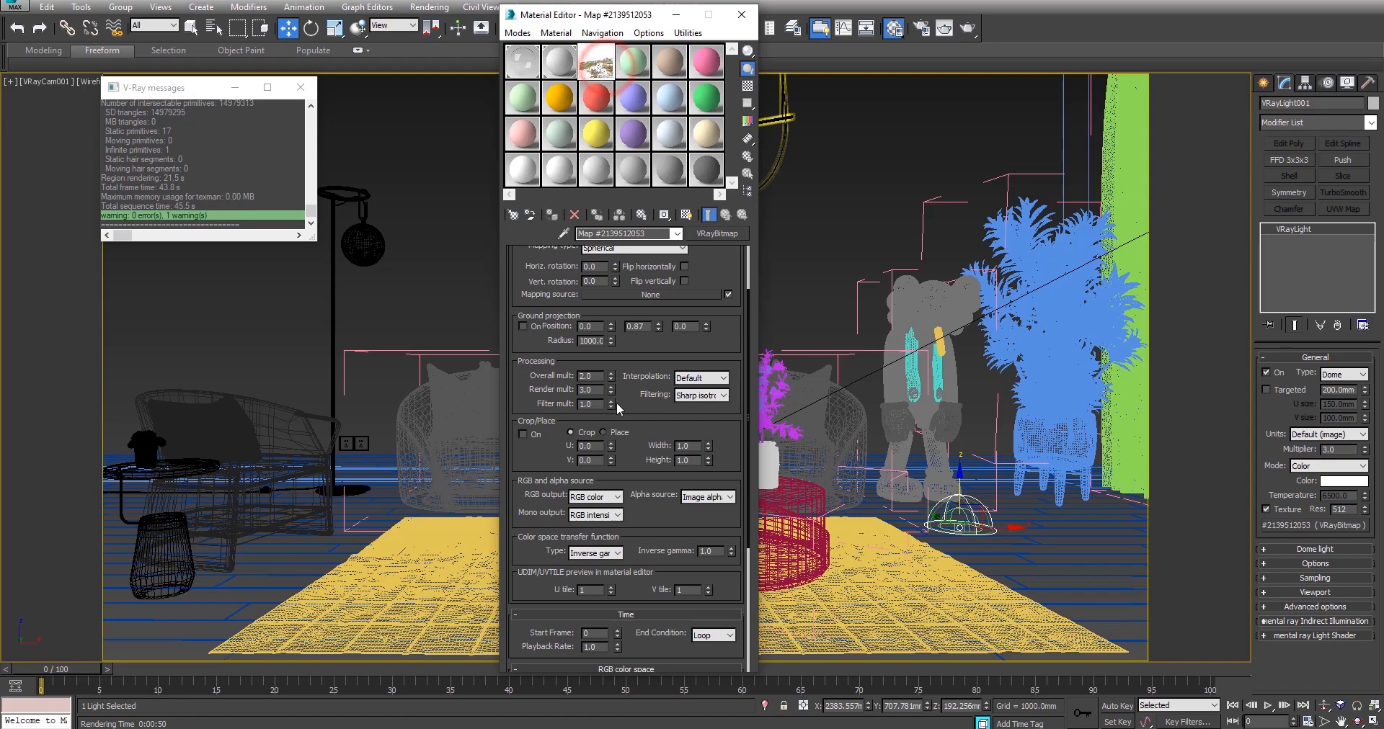
# Close the Material Editor and view the room in perspective from outside, facing the window opening.
pyautogui.moveTo(669, 353); pyautogui.dragTo(670, 476)
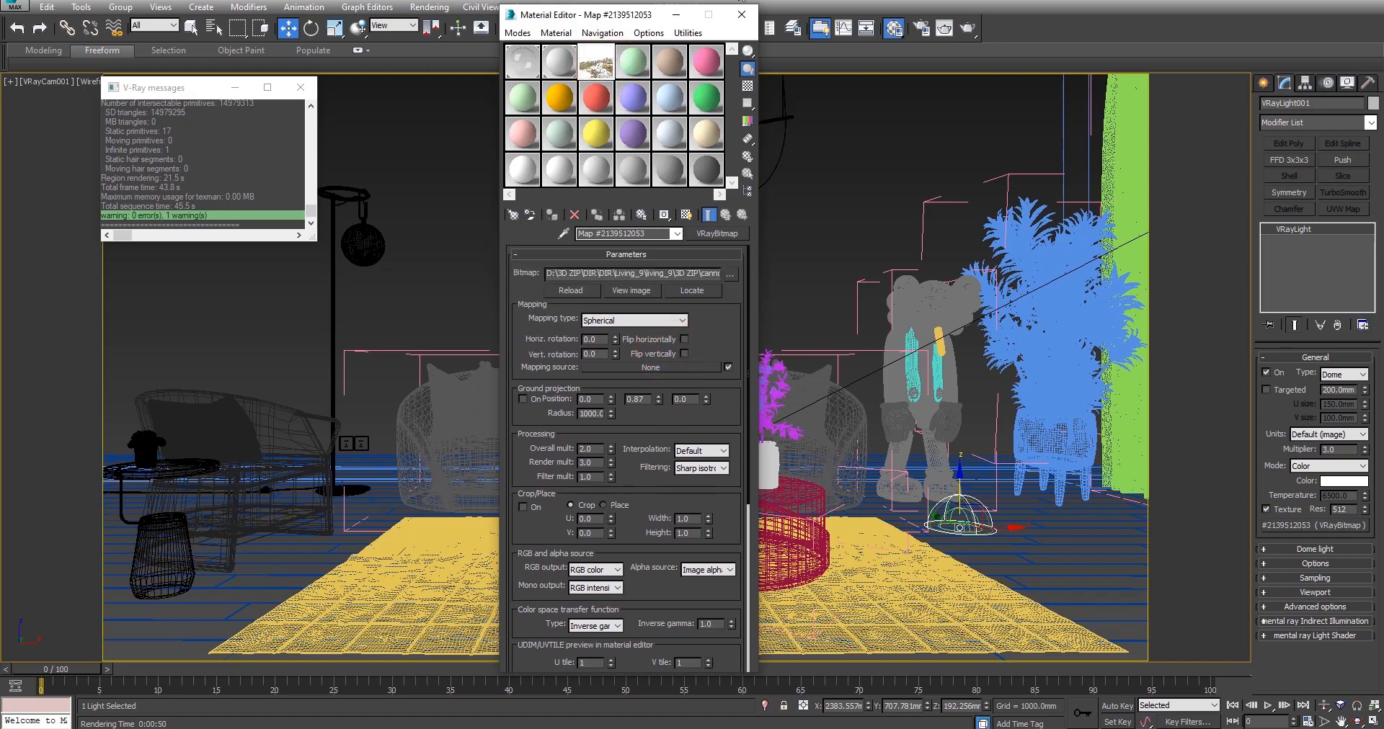
pyautogui.click(741, 14)
pyautogui.press('p')
pyautogui.scroll(-6, 787, 339)
pyautogui.keyDown('alt'); pyautogui.moveTo(797, 343); pyautogui.dragTo(759, 325, button='middle'); pyautogui.keyUp('alt')
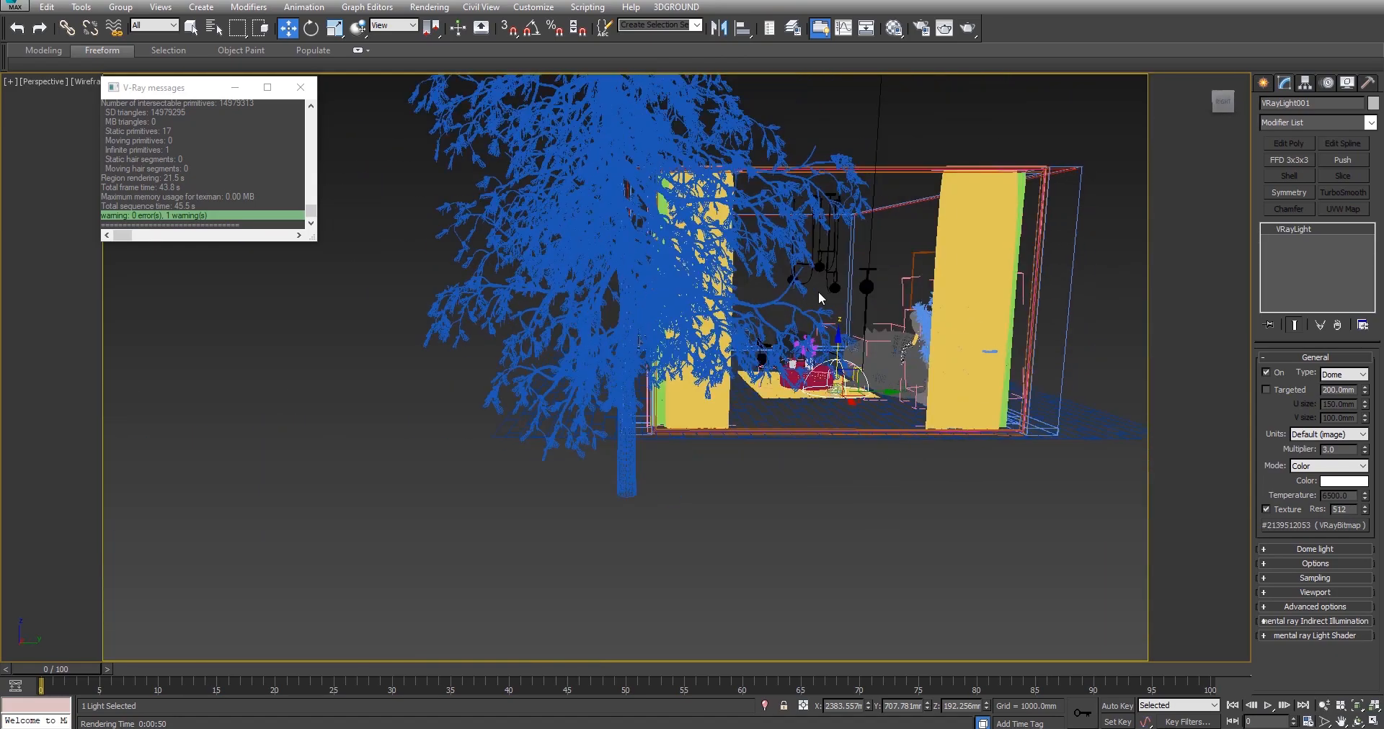
pyautogui.scroll(6, 897, 180)
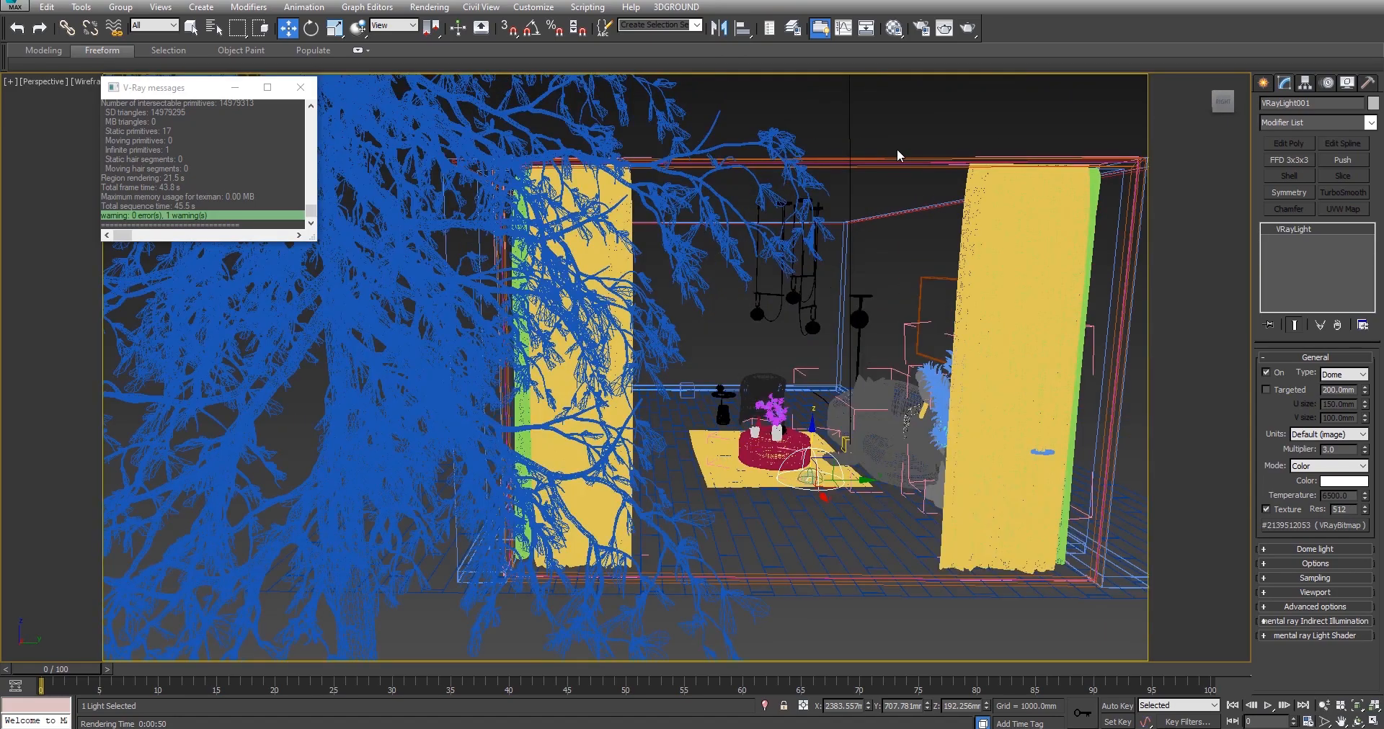
# Isolate the rectangular window frame in shaded display, show it from the left, and close the V-Ray messages window.
pyautogui.press('F3')
pyautogui.click(872, 166)
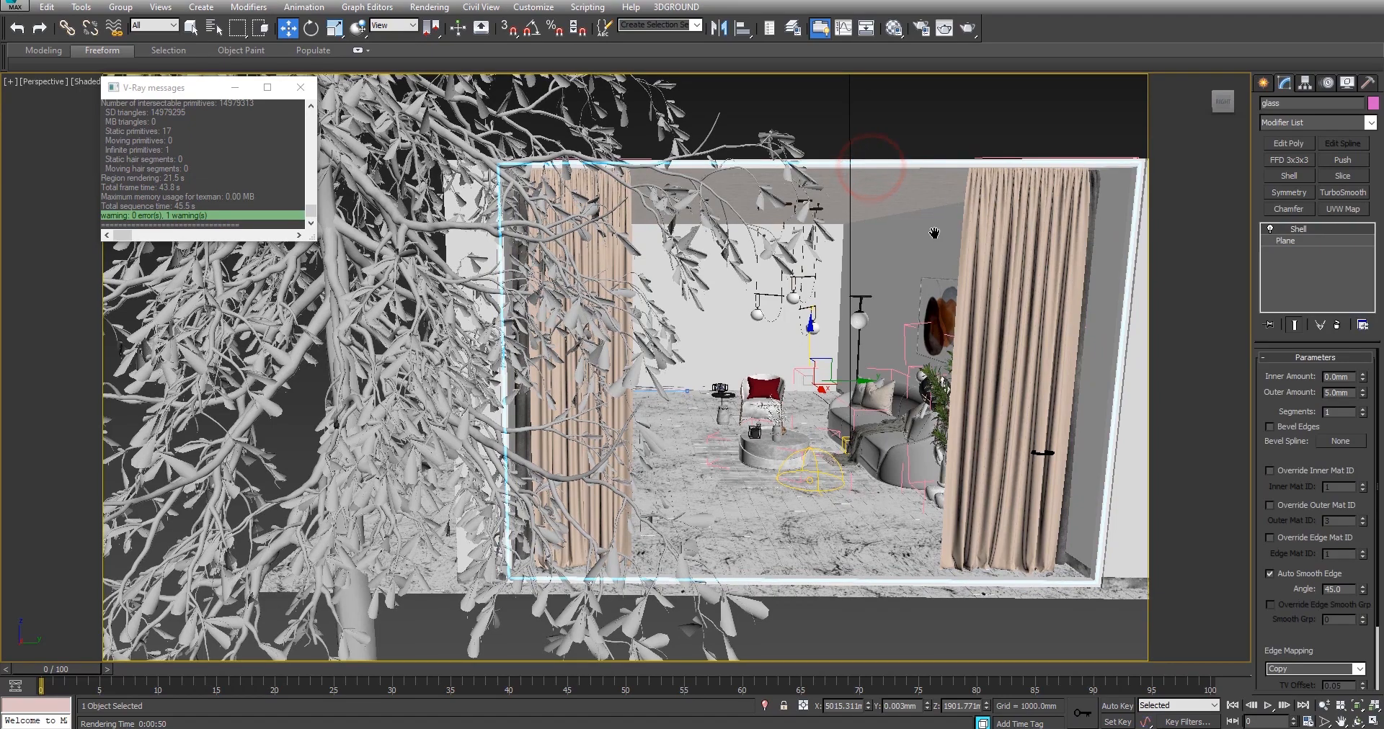
pyautogui.click(874, 164)
pyautogui.hotkey('alt', 'q')
pyautogui.press('f')
pyautogui.press('l')
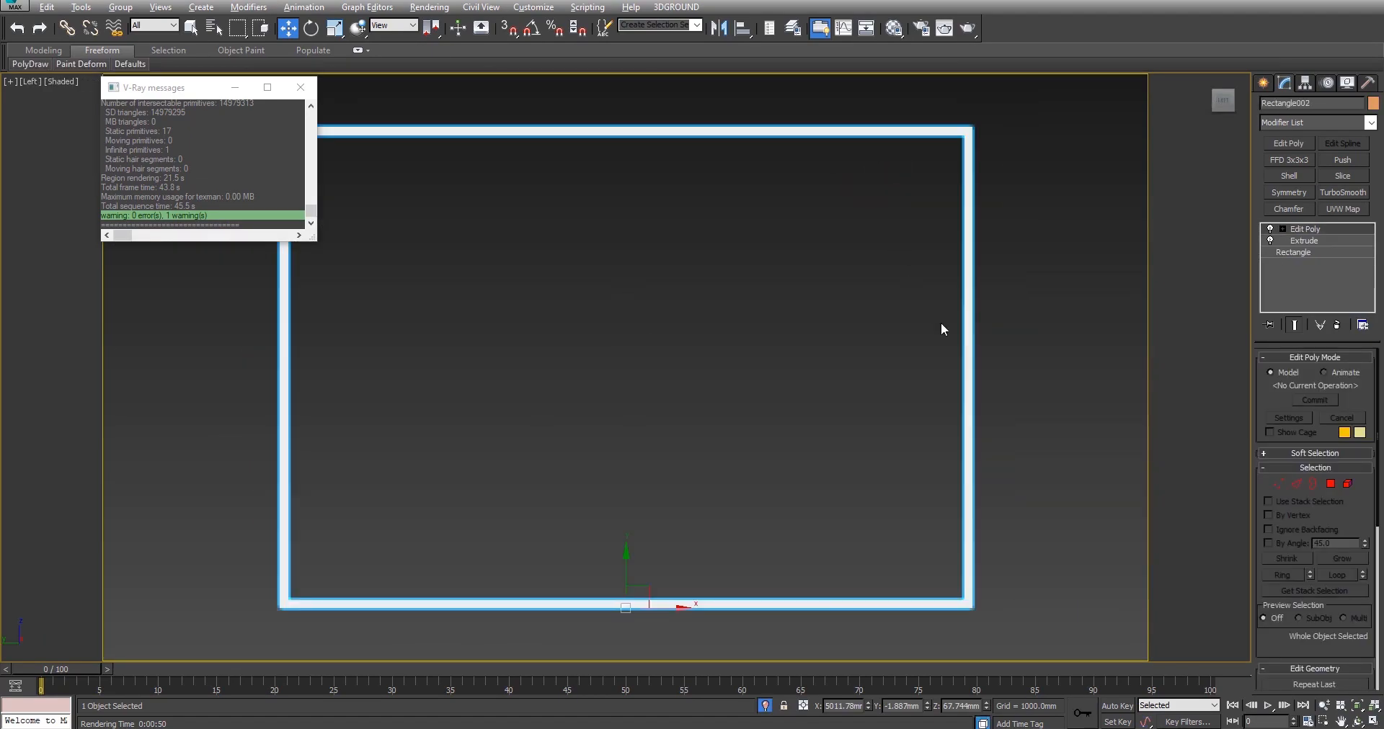
pyautogui.click(1044, 276)
pyautogui.click(300, 88)
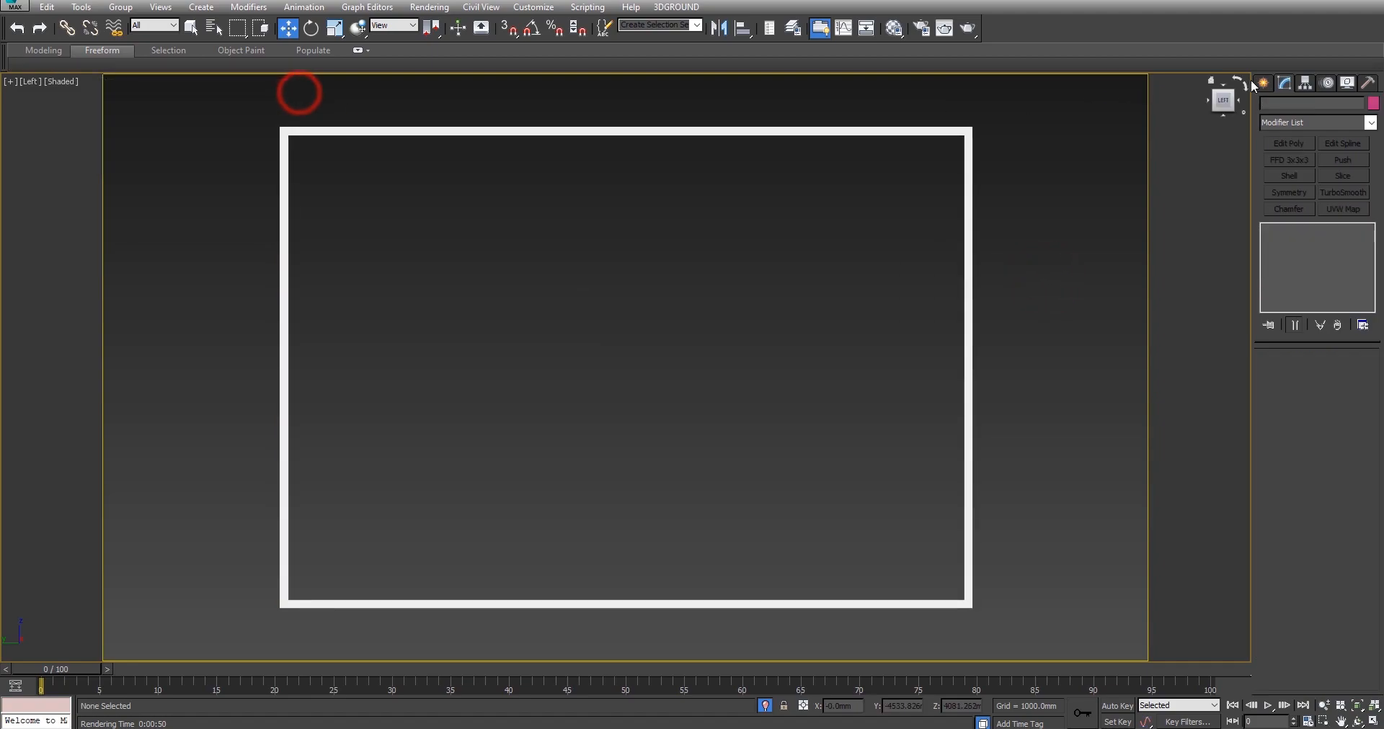
# Create a plane-type VRayLight covering the window frame in the left view, about 5162 mm by 3599 mm.
pyautogui.click(1261, 82)
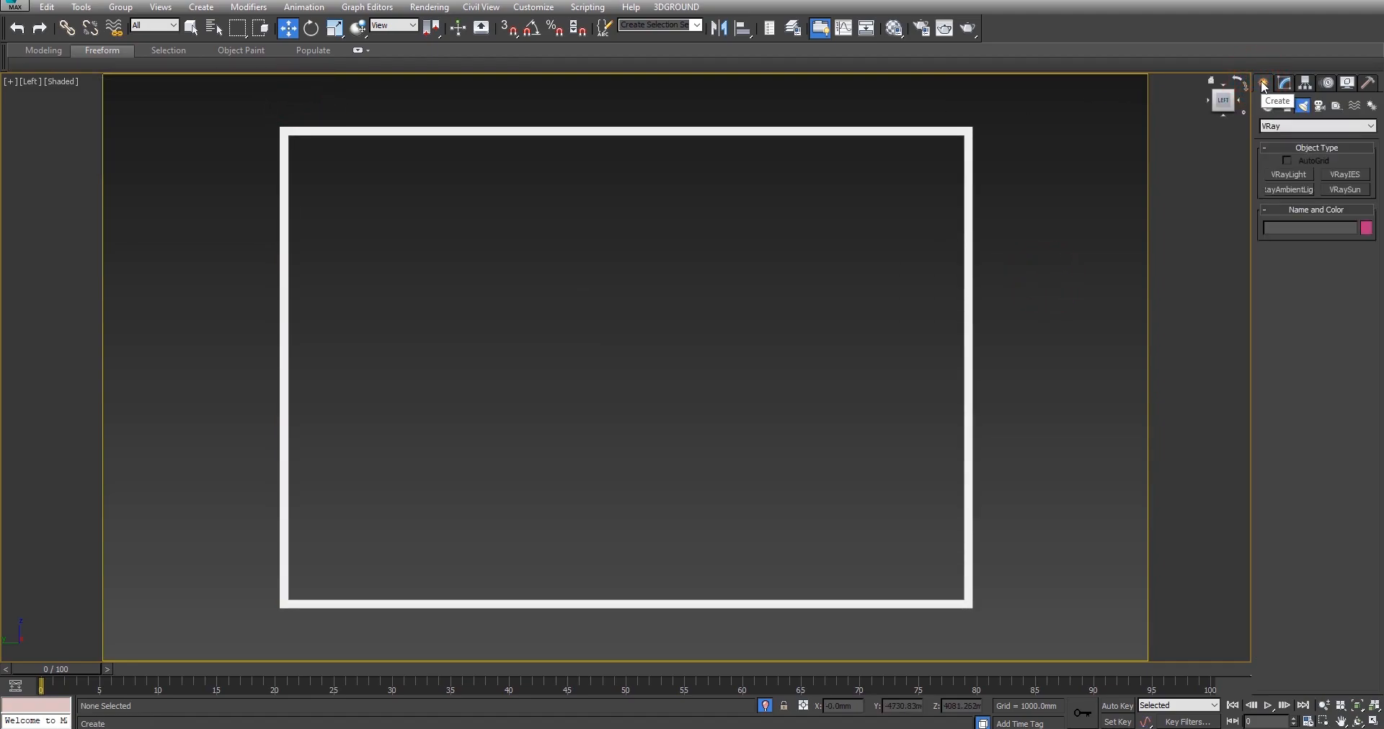
pyautogui.click(1290, 127)
pyautogui.click(1284, 124)
pyautogui.click(1287, 175)
pyautogui.click(1340, 268)
pyautogui.click(1340, 269)
pyautogui.scroll(-2, 603, 204)
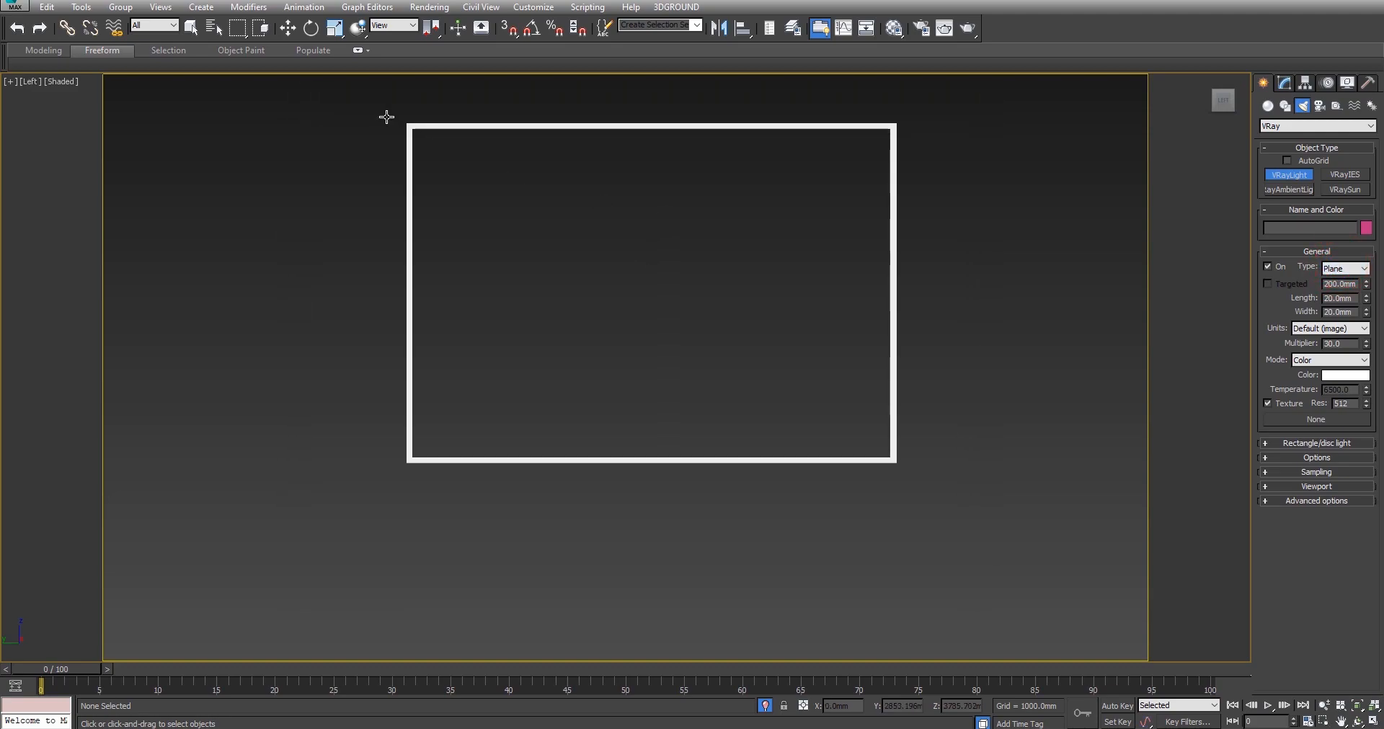
pyautogui.moveTo(408, 123); pyautogui.dragTo(891, 461)
pyautogui.rightClick(879, 423)
# Move the plane light along X to the window, at about 4938 mm, and bring the rest of the scene back.
pyautogui.press('t')
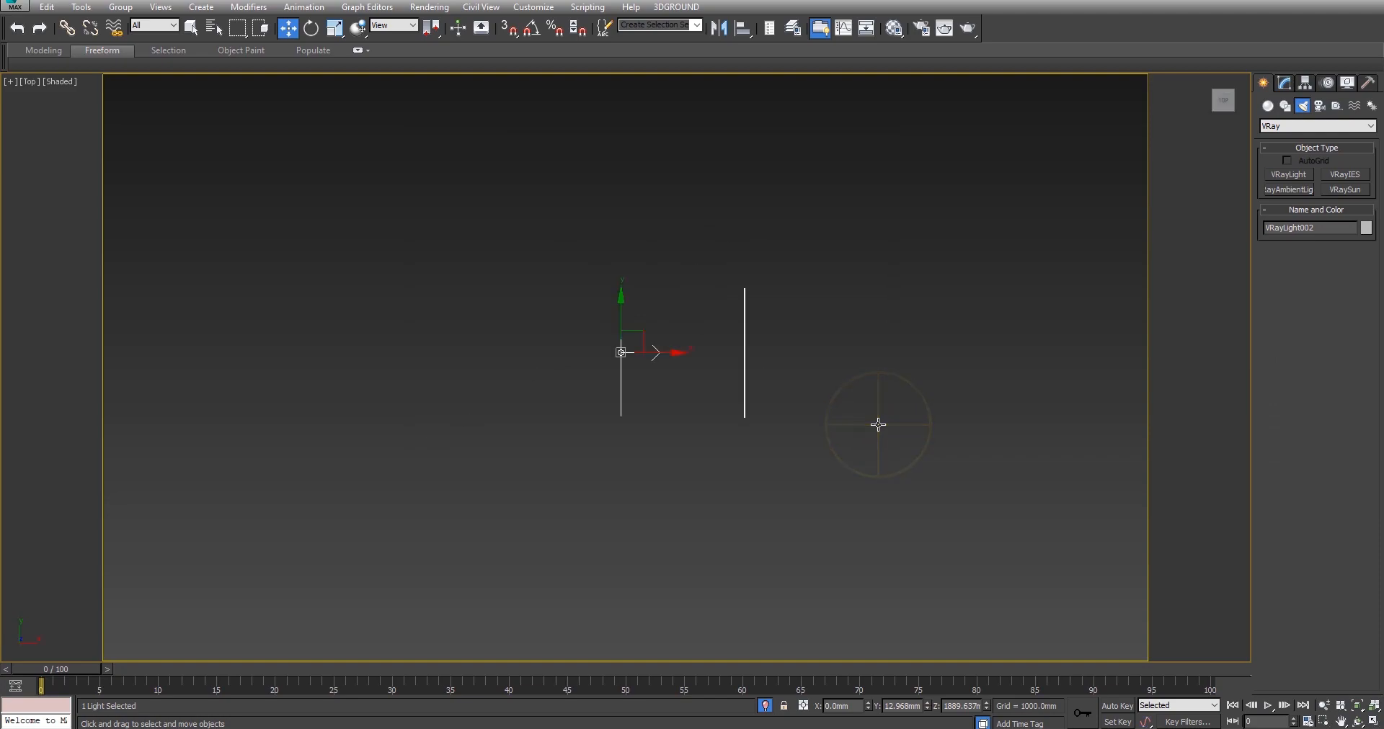
pyautogui.moveTo(658, 347); pyautogui.dragTo(807, 365)
pyautogui.scroll(4, 755, 353)
pyautogui.press('p')
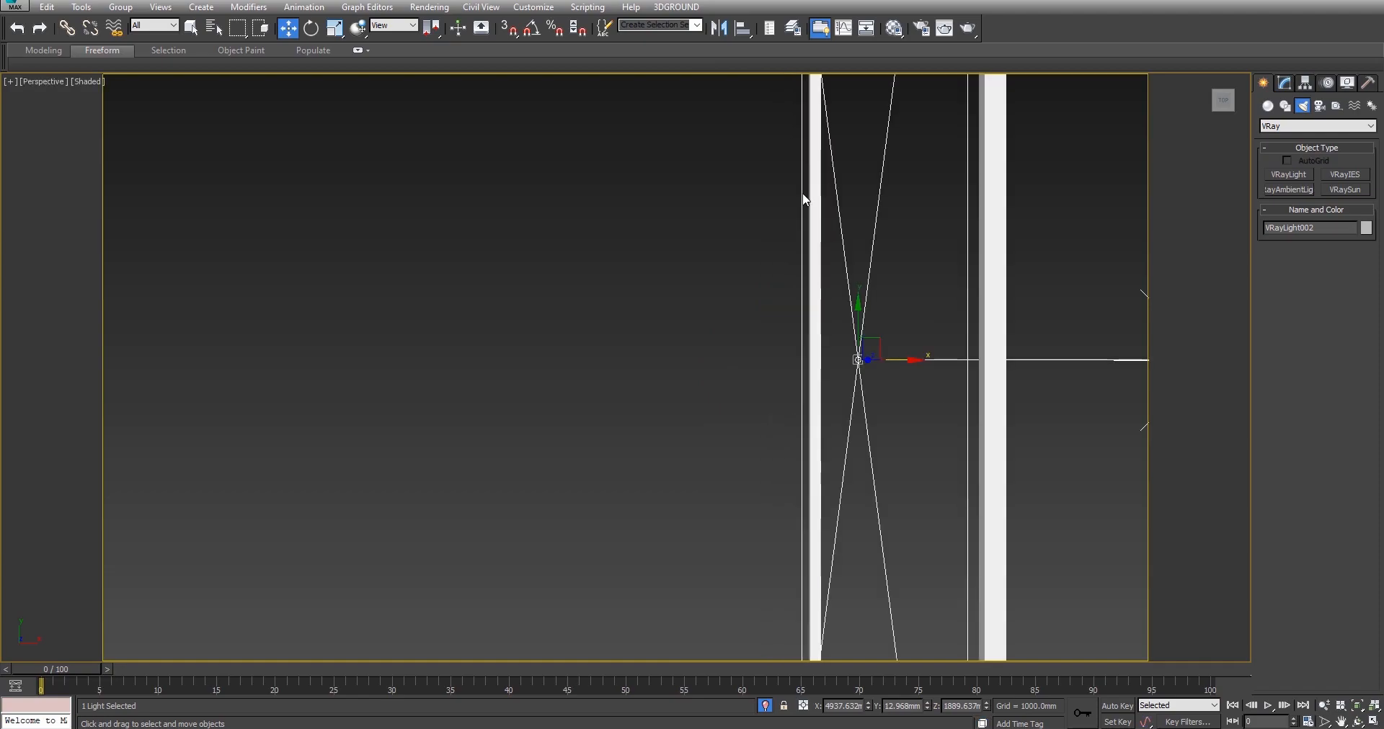
pyautogui.press('z')
pyautogui.scroll(-3, 754, 495)
pyautogui.keyDown('alt'); pyautogui.moveTo(754, 496); pyautogui.dragTo(933, 512, button='middle'); pyautogui.keyUp('alt')
pyautogui.scroll(-5, 790, 428)
pyautogui.keyDown('alt'); pyautogui.moveTo(790, 429); pyautogui.dragTo(825, 128, button='middle'); pyautogui.keyUp('alt')
pyautogui.hotkey('shift', 'z')
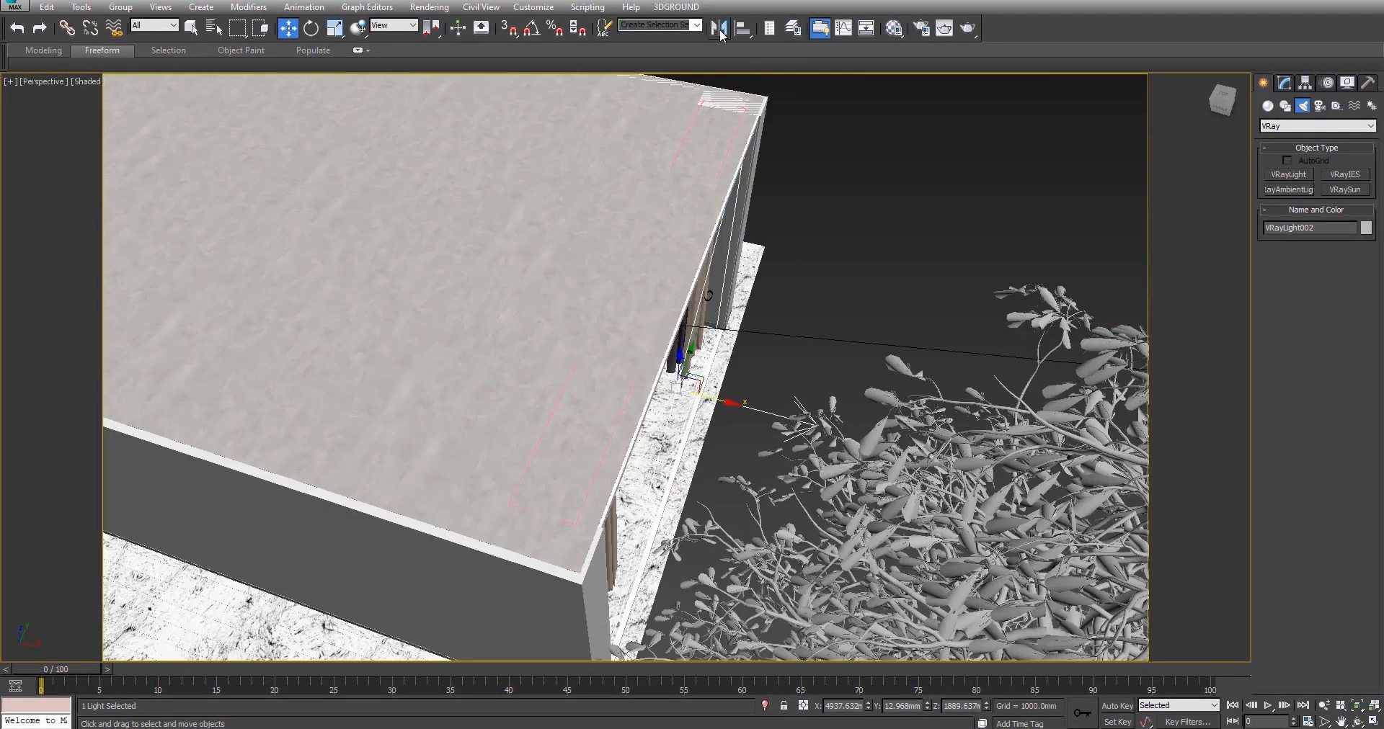
# Mirror the plane light about X without cloning it, and shift it outward through the window to about X 5047 mm.
pyautogui.click(719, 28)
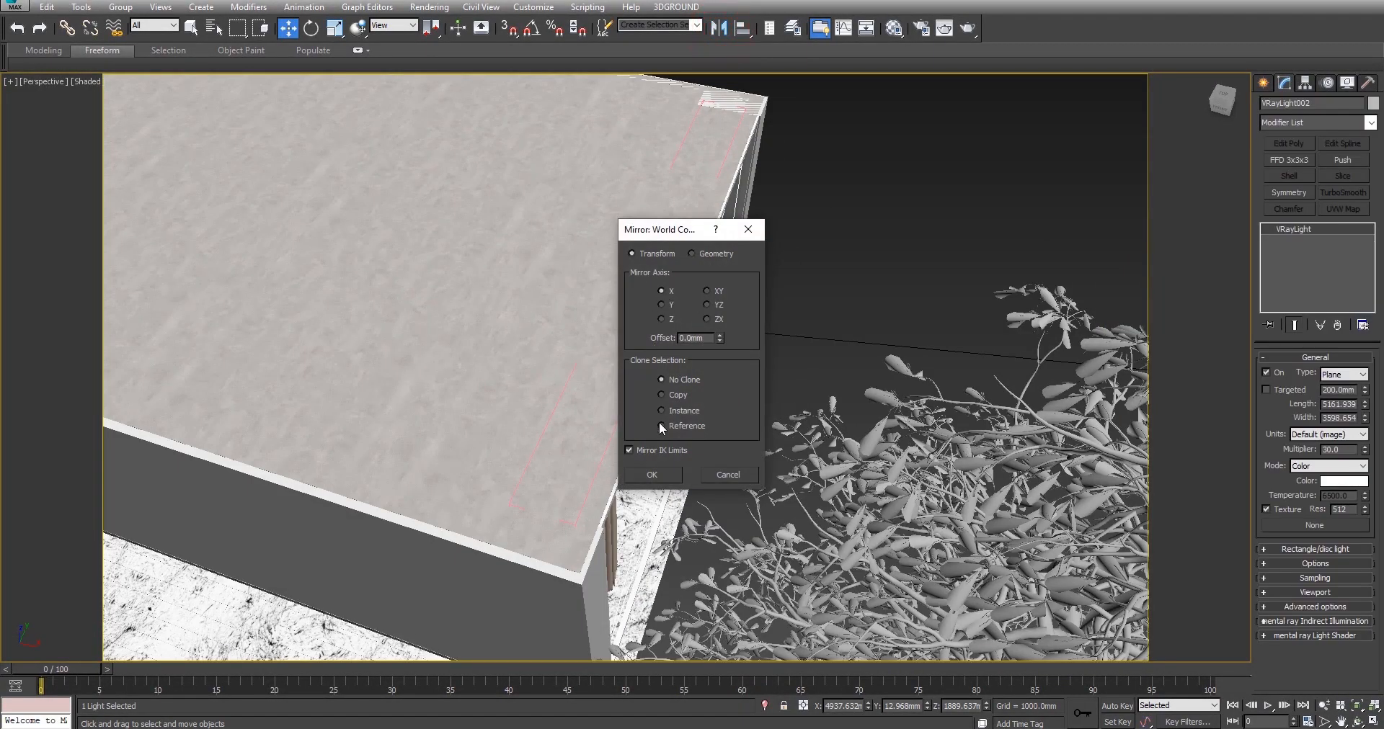
pyautogui.click(660, 473)
pyautogui.scroll(5, 737, 383)
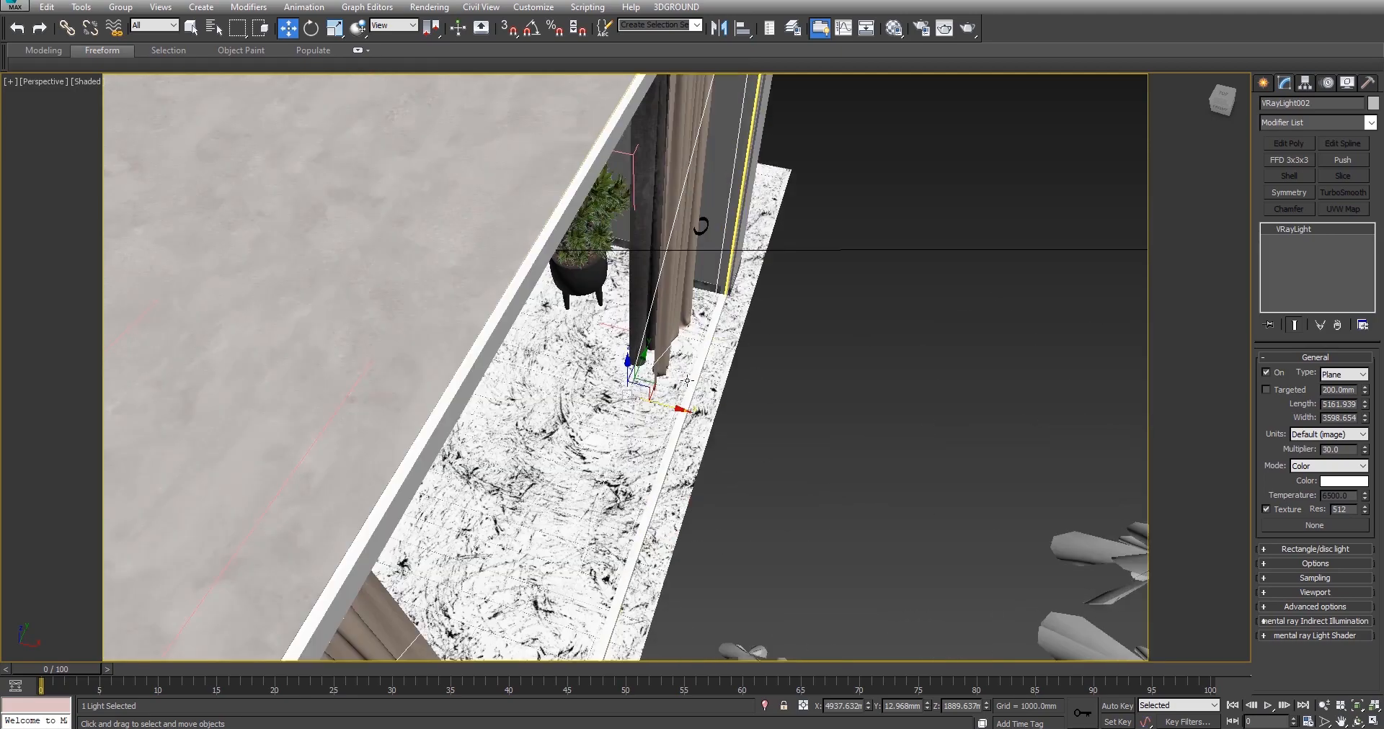
pyautogui.moveTo(637, 407); pyautogui.dragTo(672, 421)
pyautogui.scroll(-3, 632, 324)
pyautogui.keyDown('alt'); pyautogui.moveTo(522, 283); pyautogui.dragTo(1122, 470, button='middle'); pyautogui.keyUp('alt')
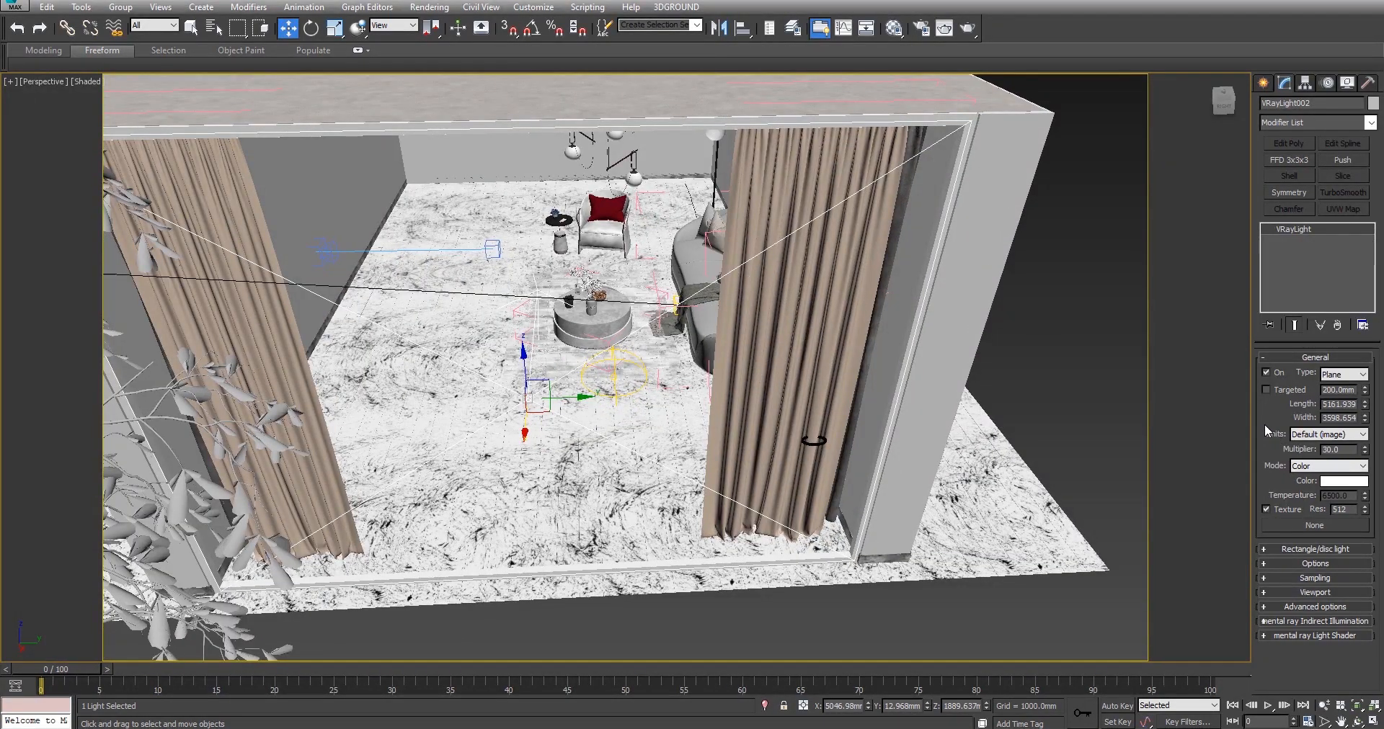
# Turn the window's plane light into a skylight portal.
pyautogui.click(1315, 563)
pyautogui.scroll(-2, 1333, 591)
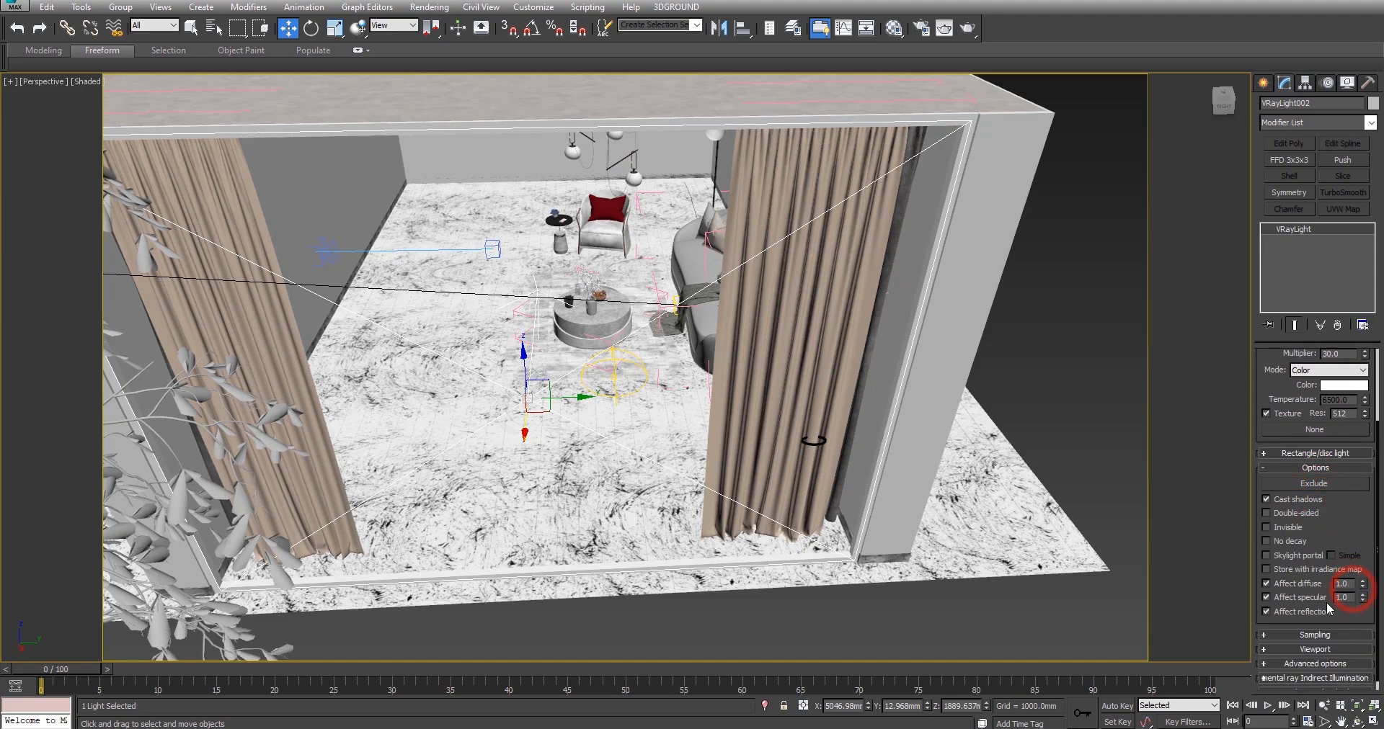
pyautogui.click(1269, 557)
pyautogui.keyDown('alt'); pyautogui.moveTo(674, 319); pyautogui.dragTo(669, 351, button='middle'); pyautogui.keyUp('alt')
pyautogui.scroll(6, 670, 351)
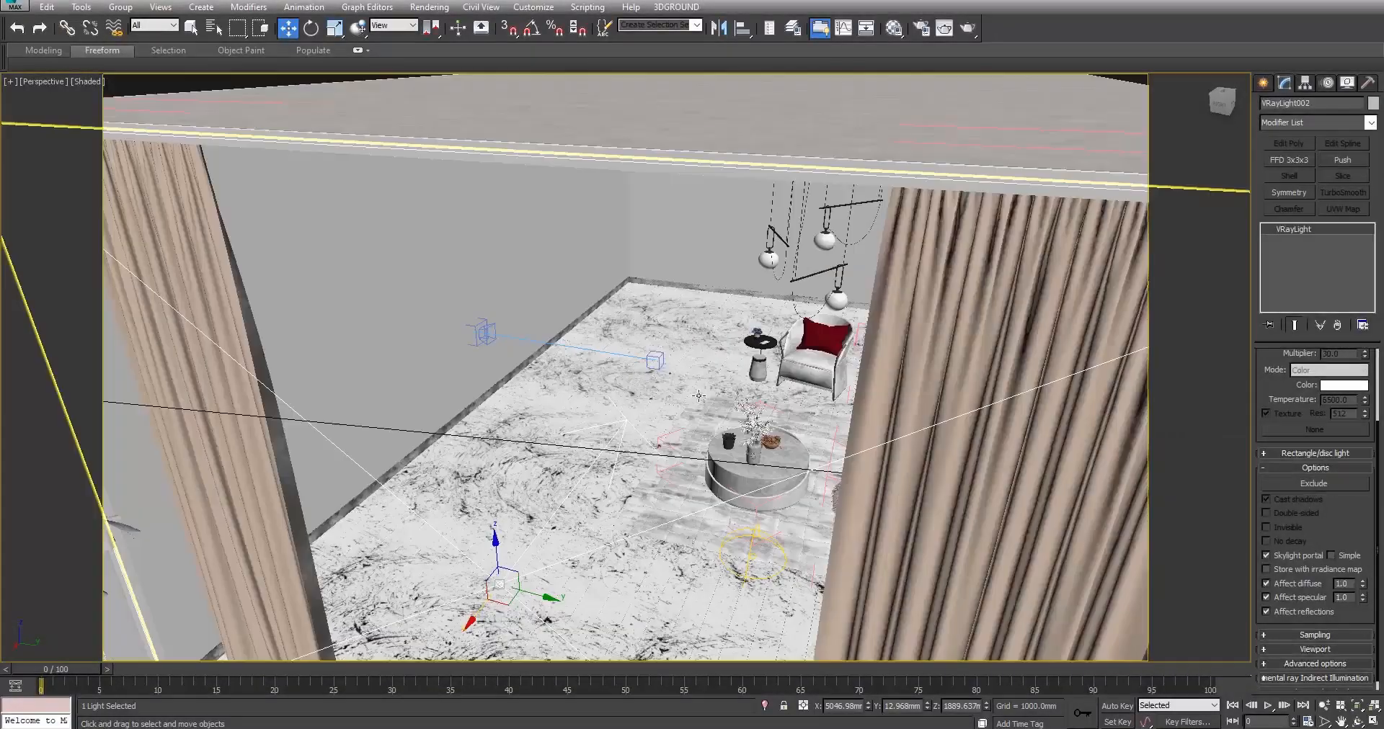
# Review the settings of the dome light and the VRaySun.
pyautogui.press('c')
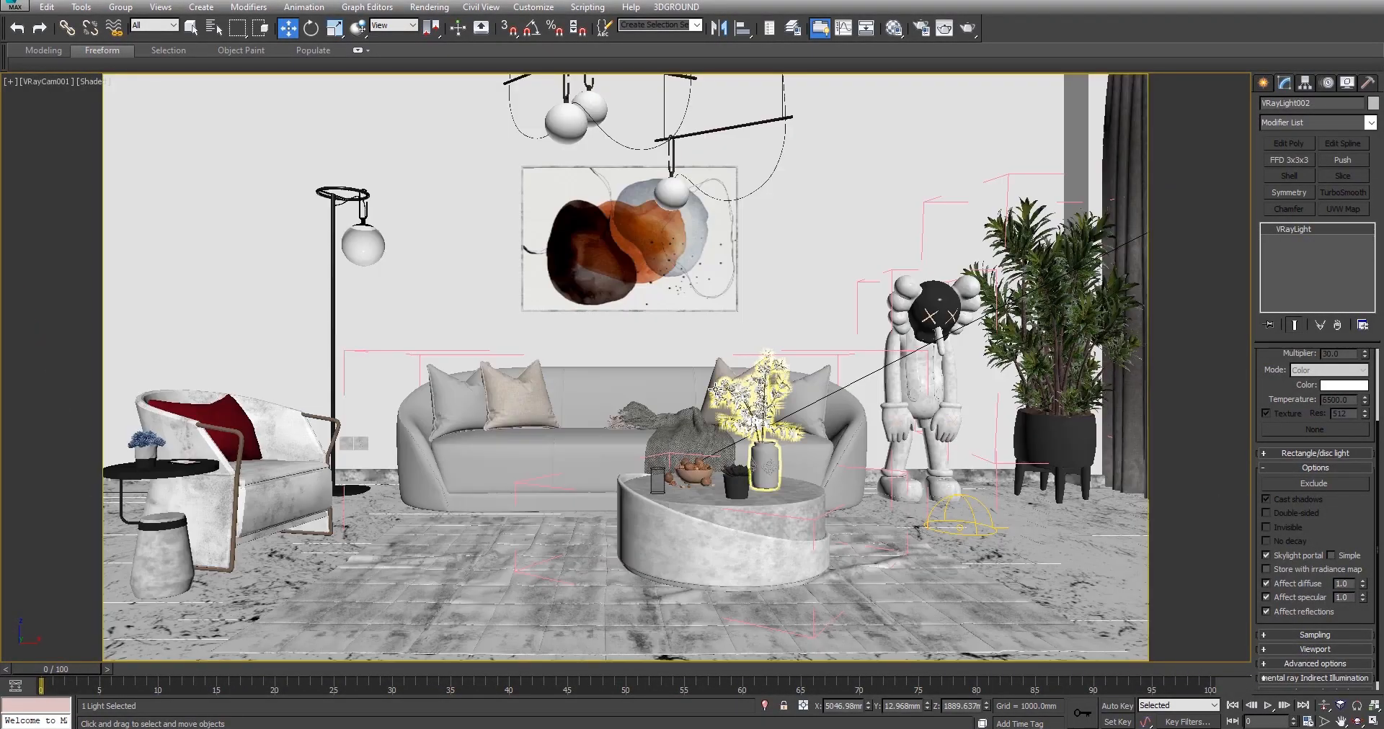
pyautogui.click(960, 527)
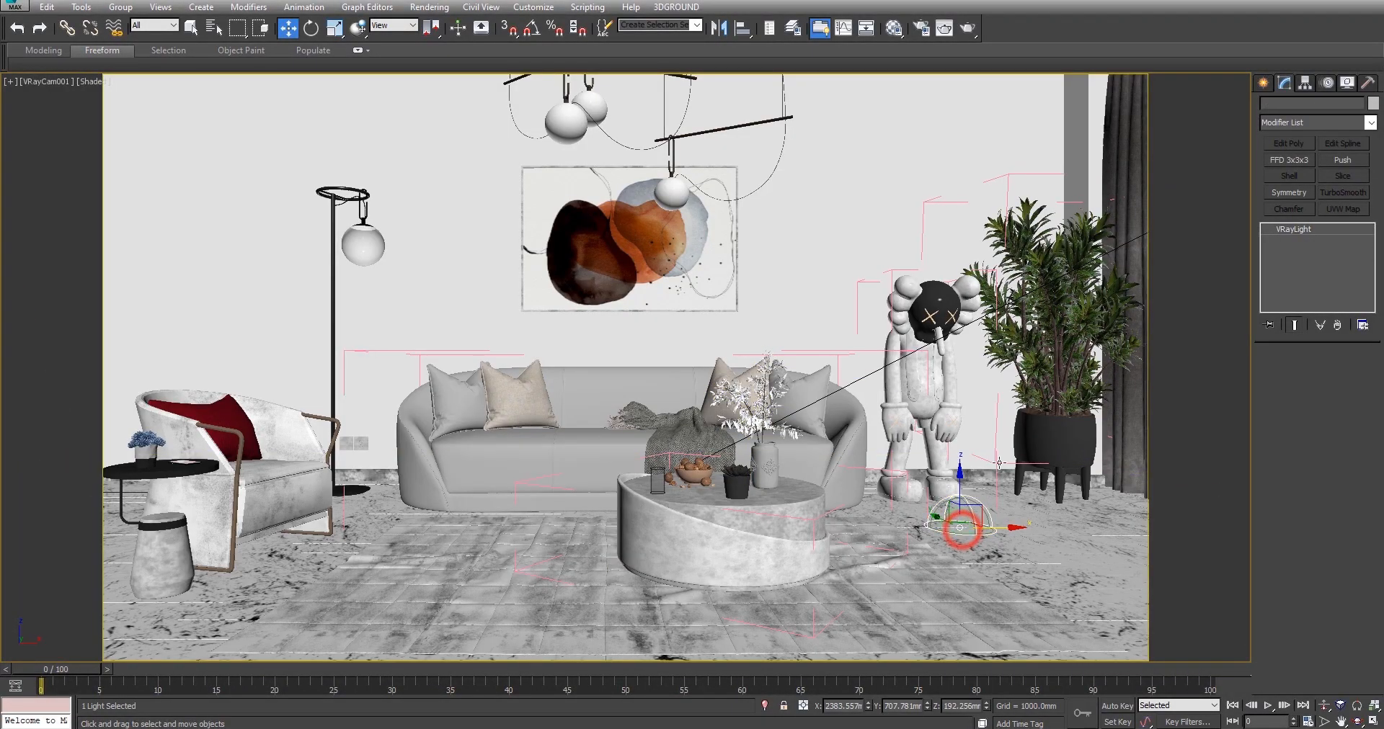
pyautogui.moveTo(1275, 423); pyautogui.dragTo(1284, 545)
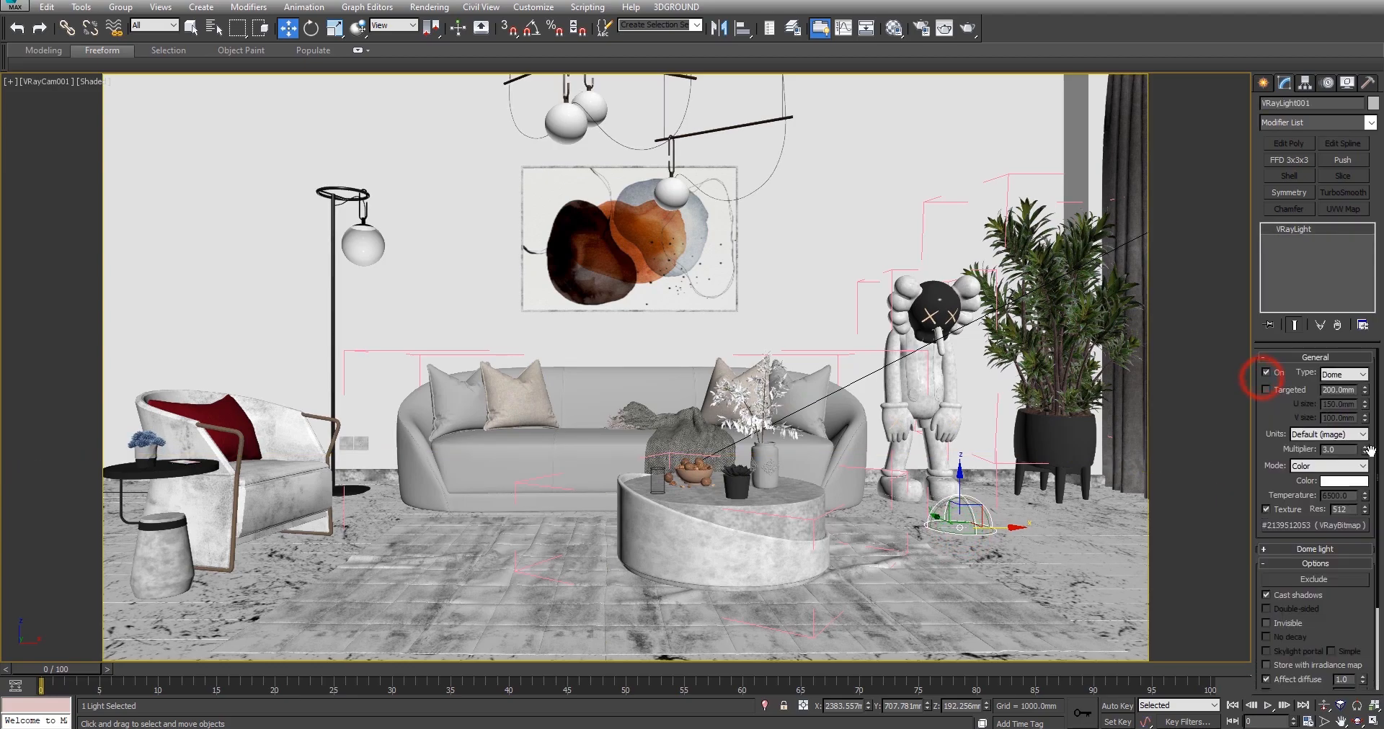
pyautogui.press('p')
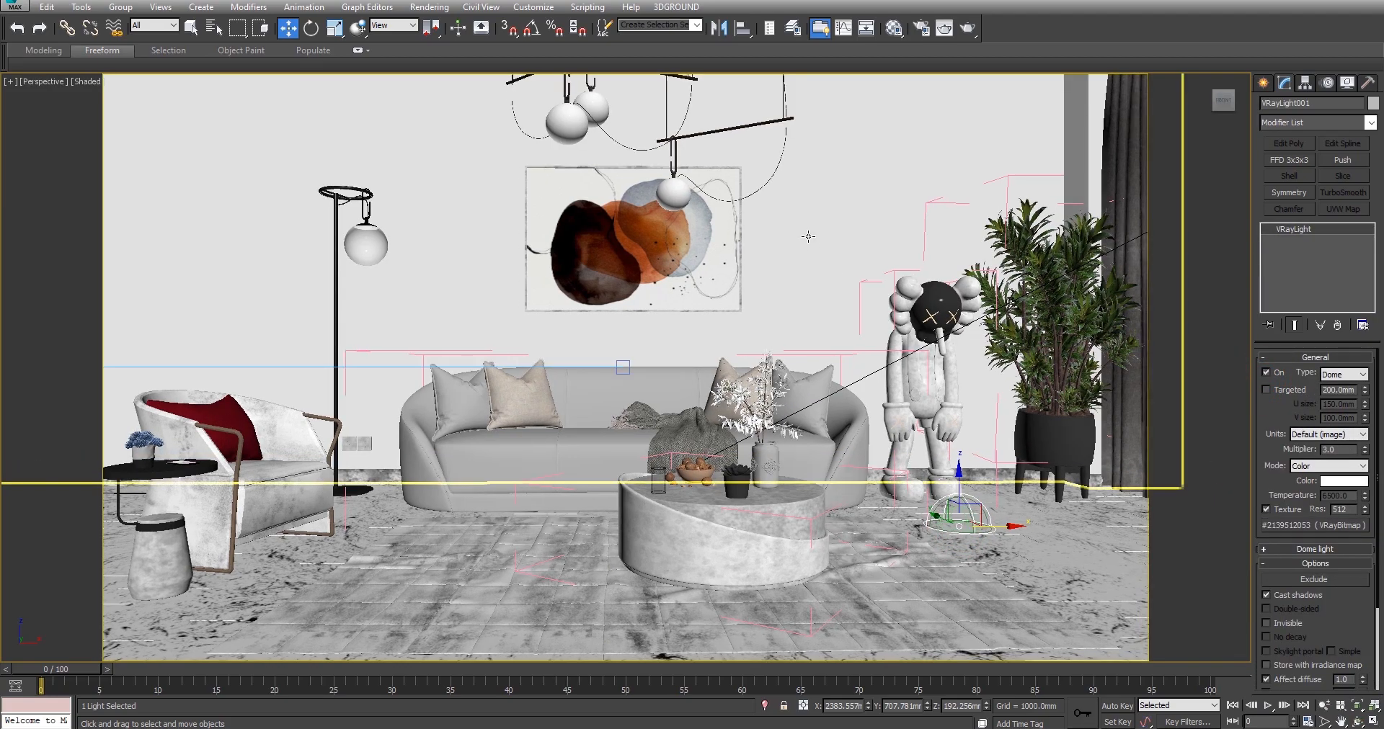
pyautogui.scroll(-8, 809, 235)
pyautogui.moveTo(809, 235); pyautogui.dragTo(668, 353, button='middle')
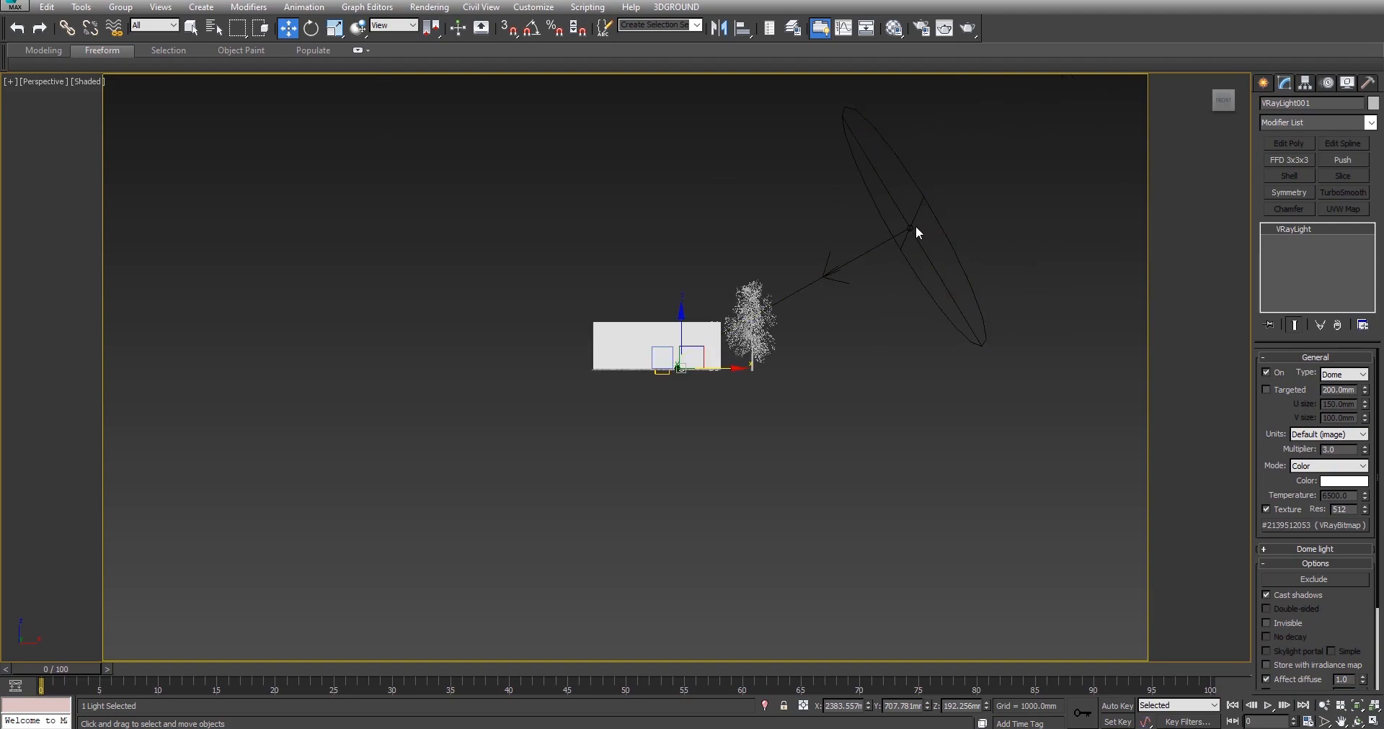
pyautogui.click(912, 227)
pyautogui.click(1365, 373)
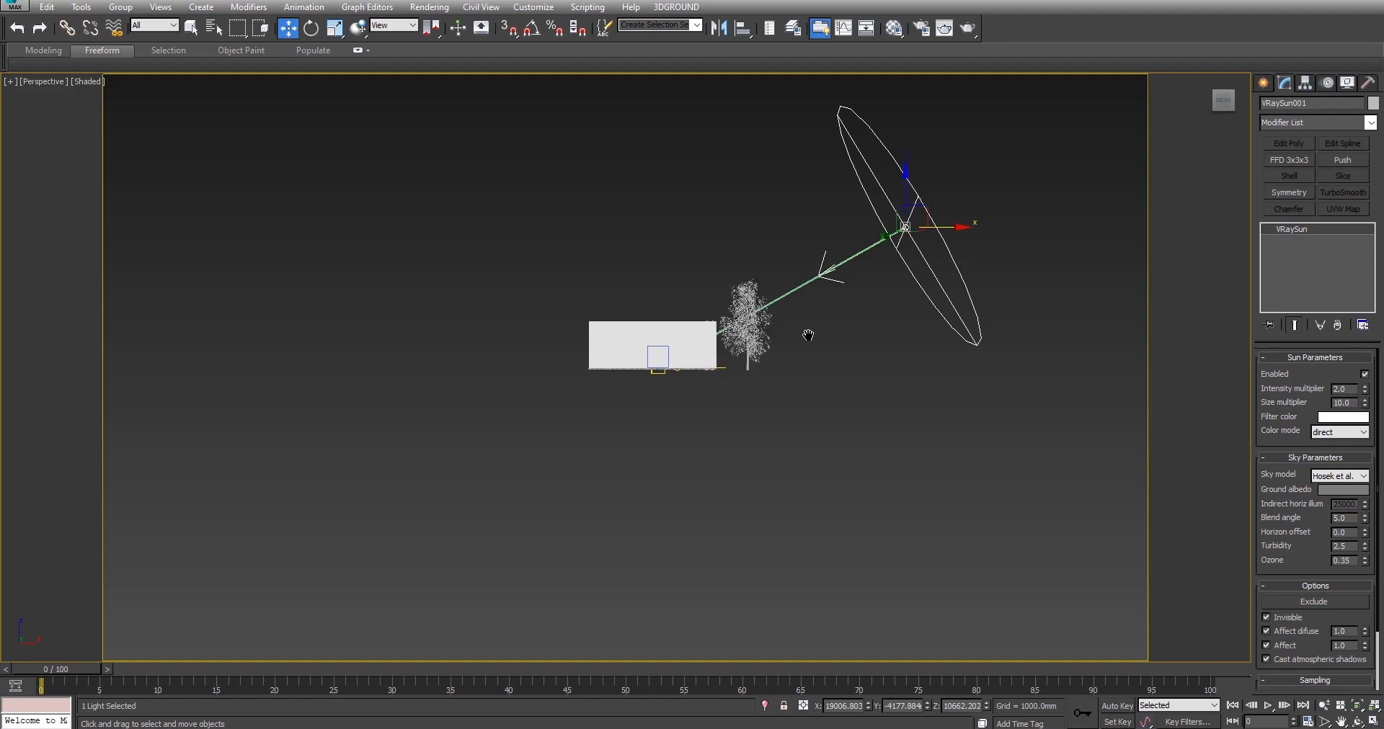
# Return to the VRayCam001 view and select that camera for editing.
pyautogui.press('c')
pyautogui.click(44, 81)
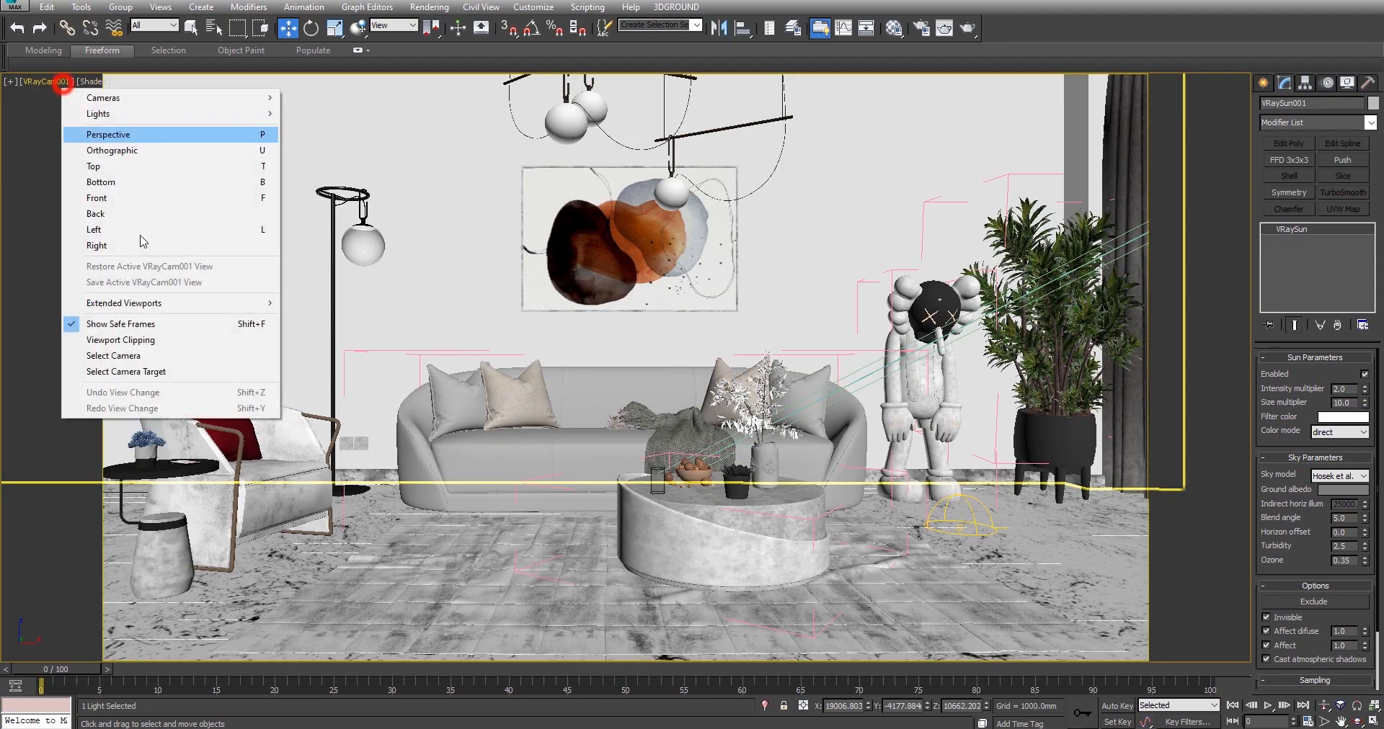
pyautogui.click(142, 355)
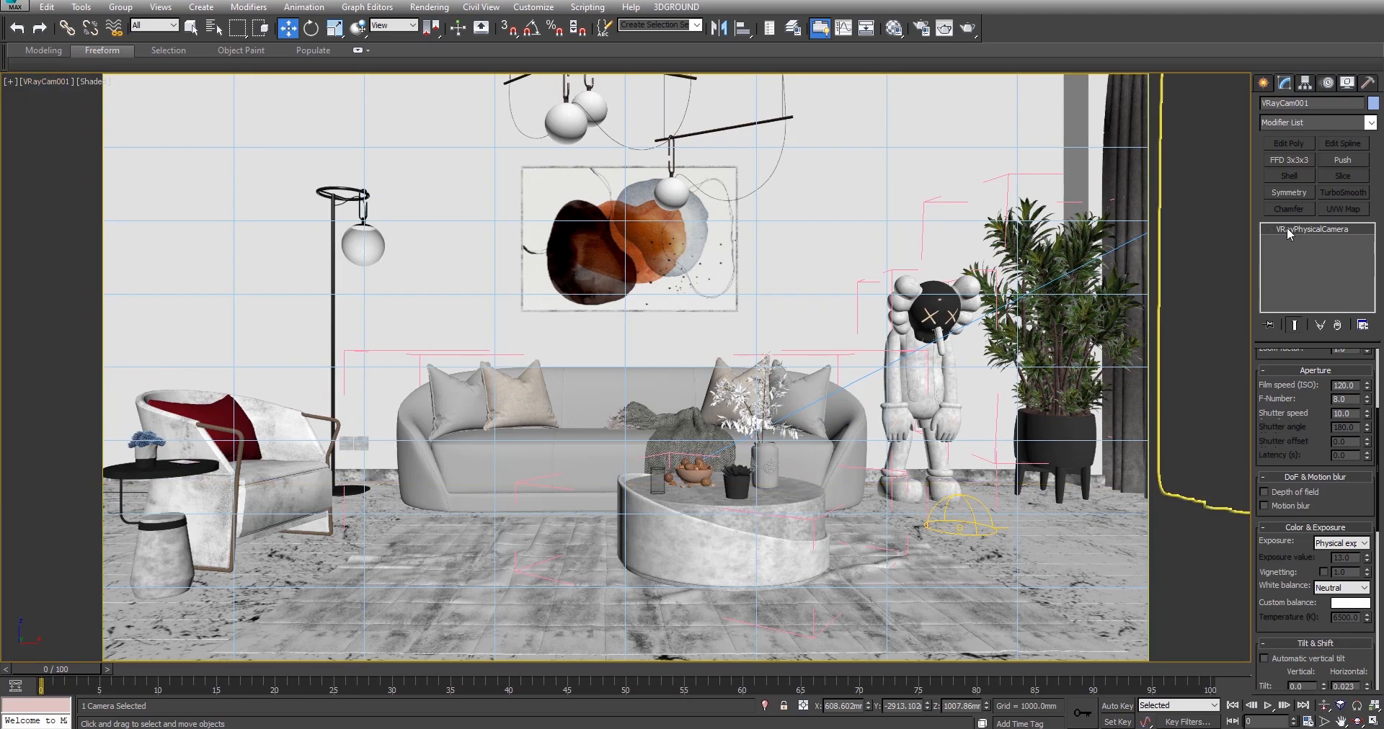
# Set the camera's film speed (ISO) to 150 and check its f-number and shutter speed.
pyautogui.moveTo(1355, 387); pyautogui.dragTo(1182, 394)
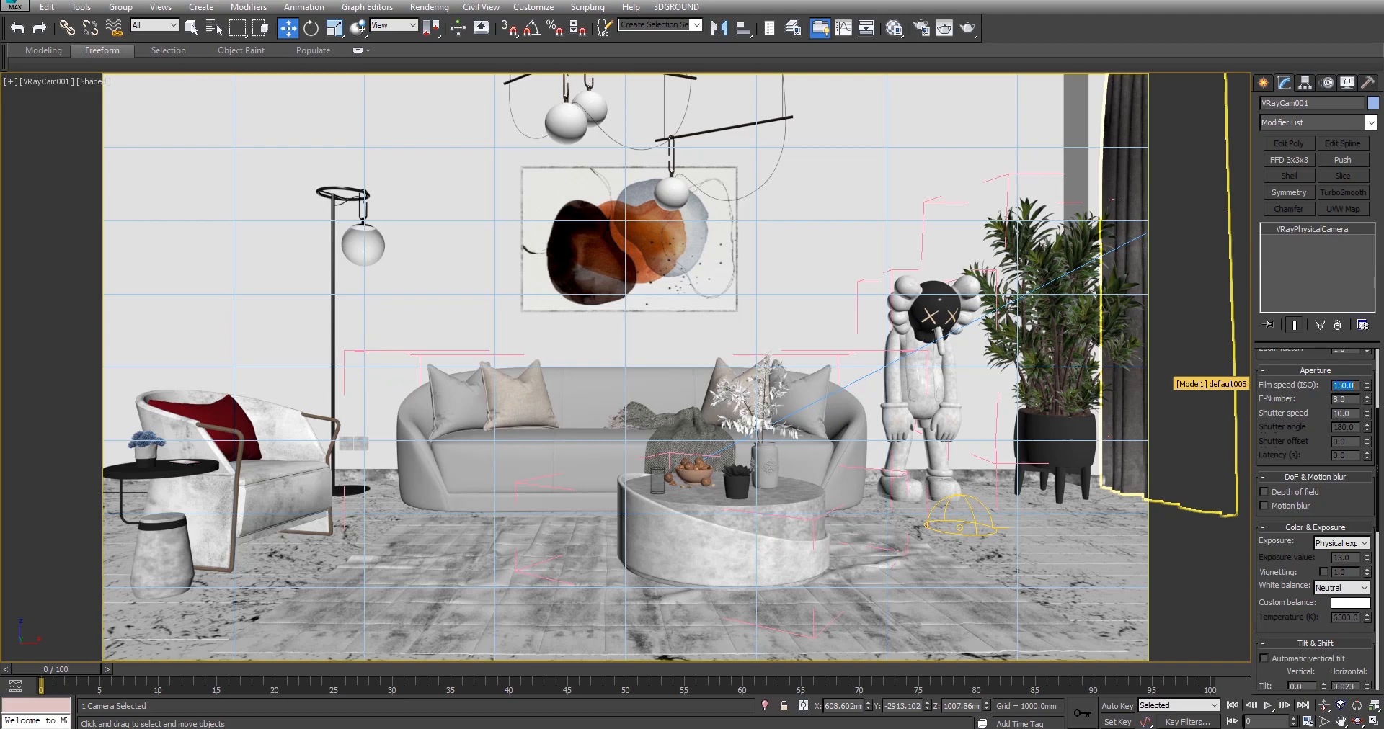
pyautogui.moveTo(1291, 402); pyautogui.dragTo(1291, 413)
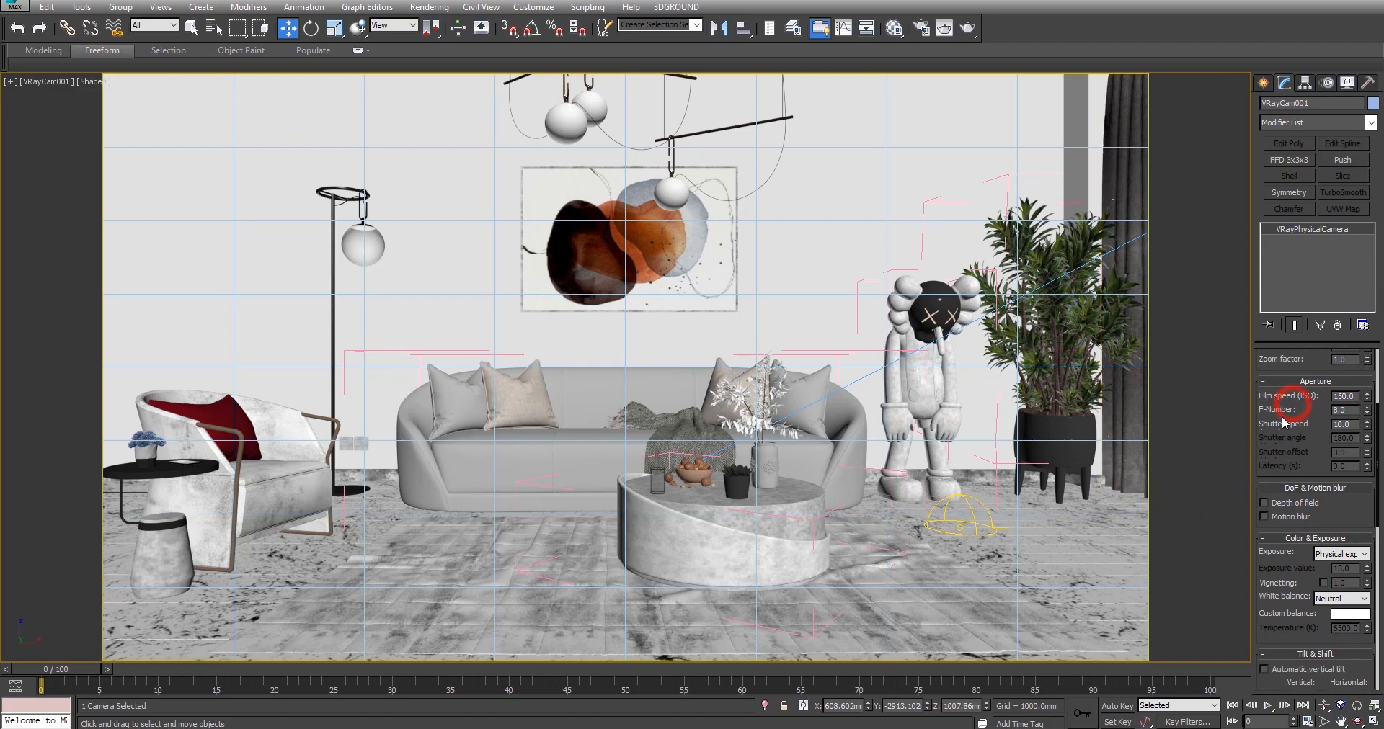
pyautogui.doubleClick(1348, 409)
pyautogui.moveTo(1298, 422); pyautogui.dragTo(1297, 446)
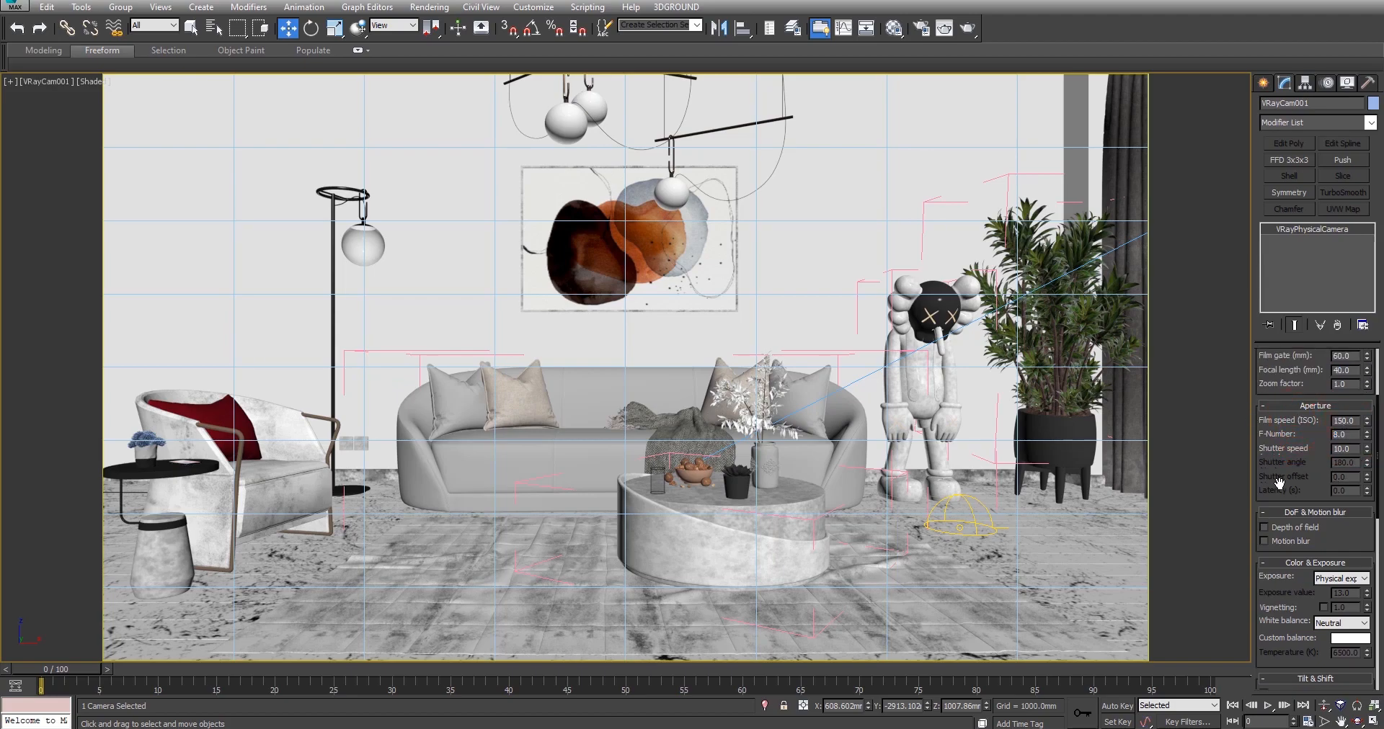
pyautogui.doubleClick(1348, 449)
# Set the camera's film speed (ISO) to 100 and its f-number to 7.
pyautogui.doubleClick(1347, 420)
pyautogui.write('100')
pyautogui.press('Return')
pyautogui.doubleClick(1344, 434)
pyautogui.write('7')
pyautogui.press('Return')
# Switch the camera view to wireframe and render it.
pyautogui.moveTo(1313, 447); pyautogui.dragTo(1311, 535)
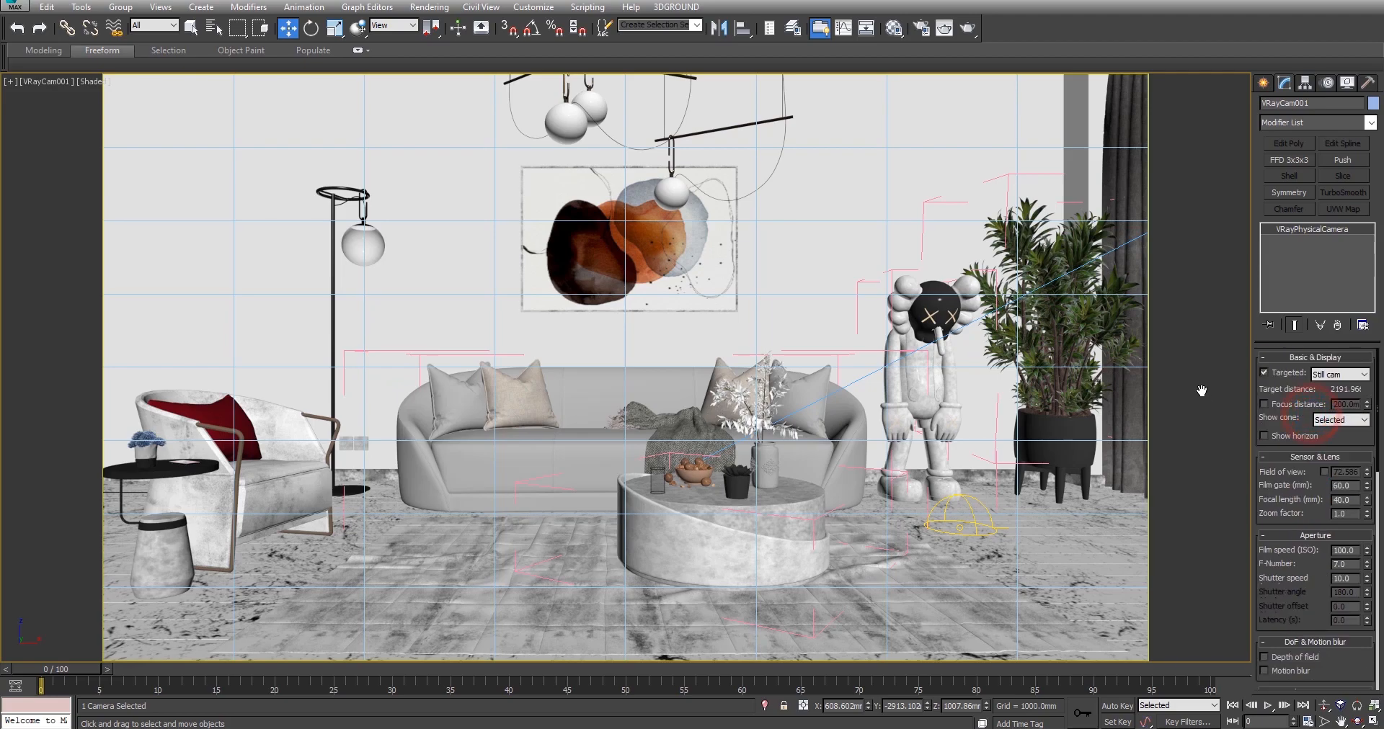
pyautogui.press('F3')
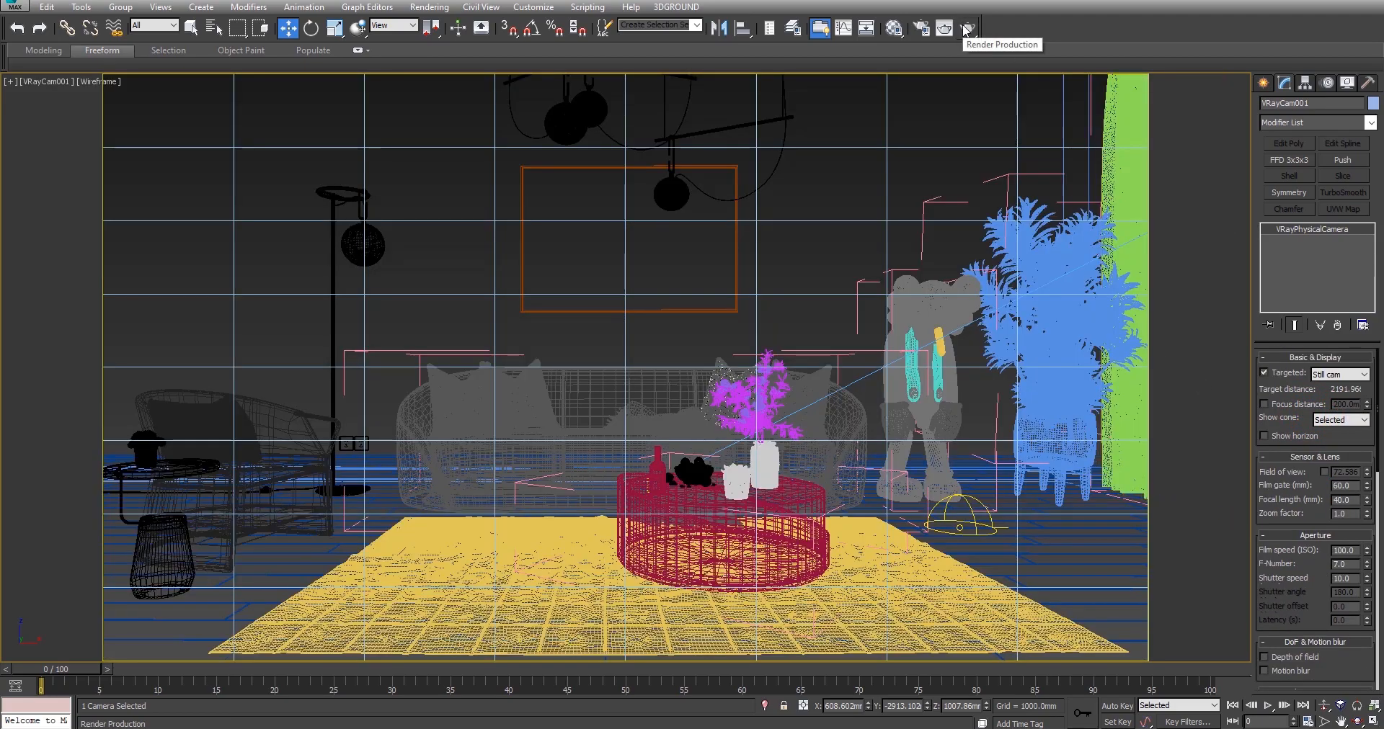
pyautogui.click(967, 27)
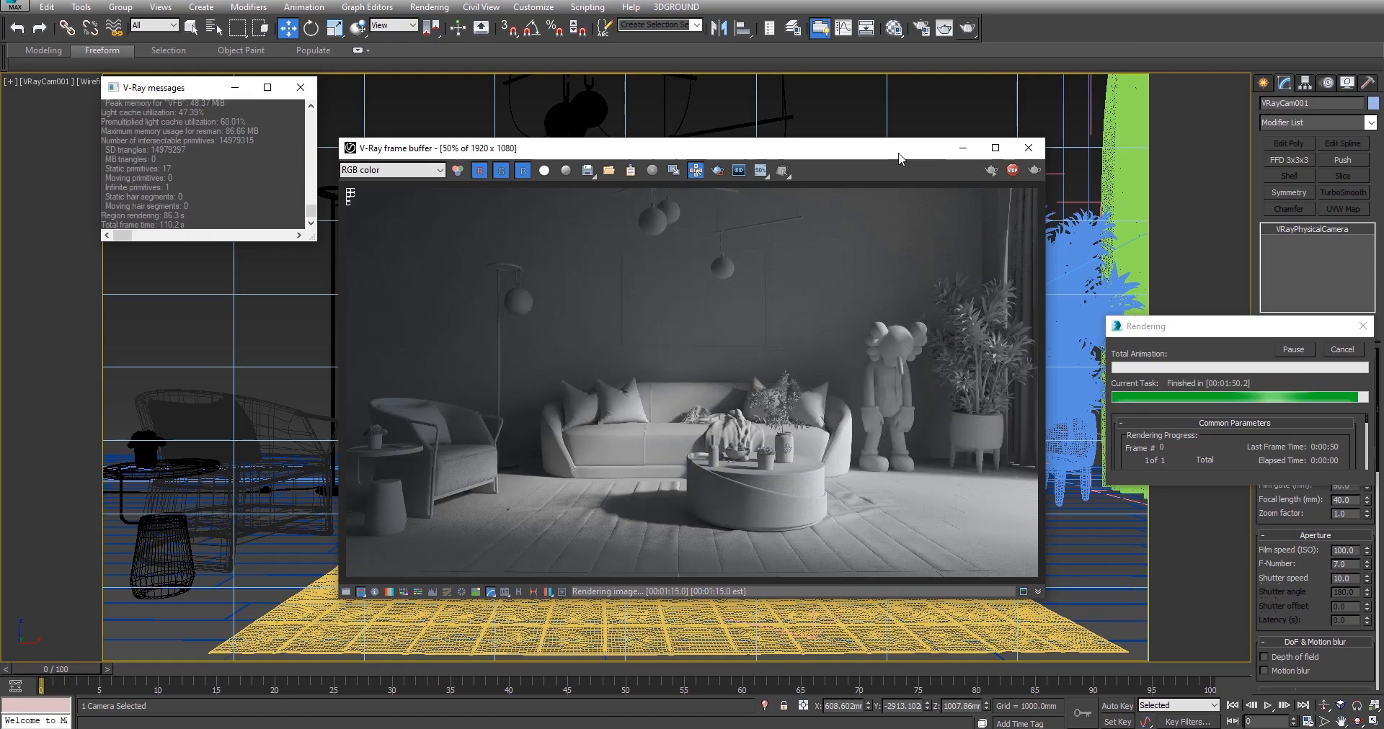
# Examine the lighting and shadows in the finished render up close around the sofa, coffee table, throw and vase.
pyautogui.doubleClick(796, 416)
pyautogui.moveTo(796, 416); pyautogui.dragTo(829, 289, button='middle')
pyautogui.scroll(-3, 638, 409)
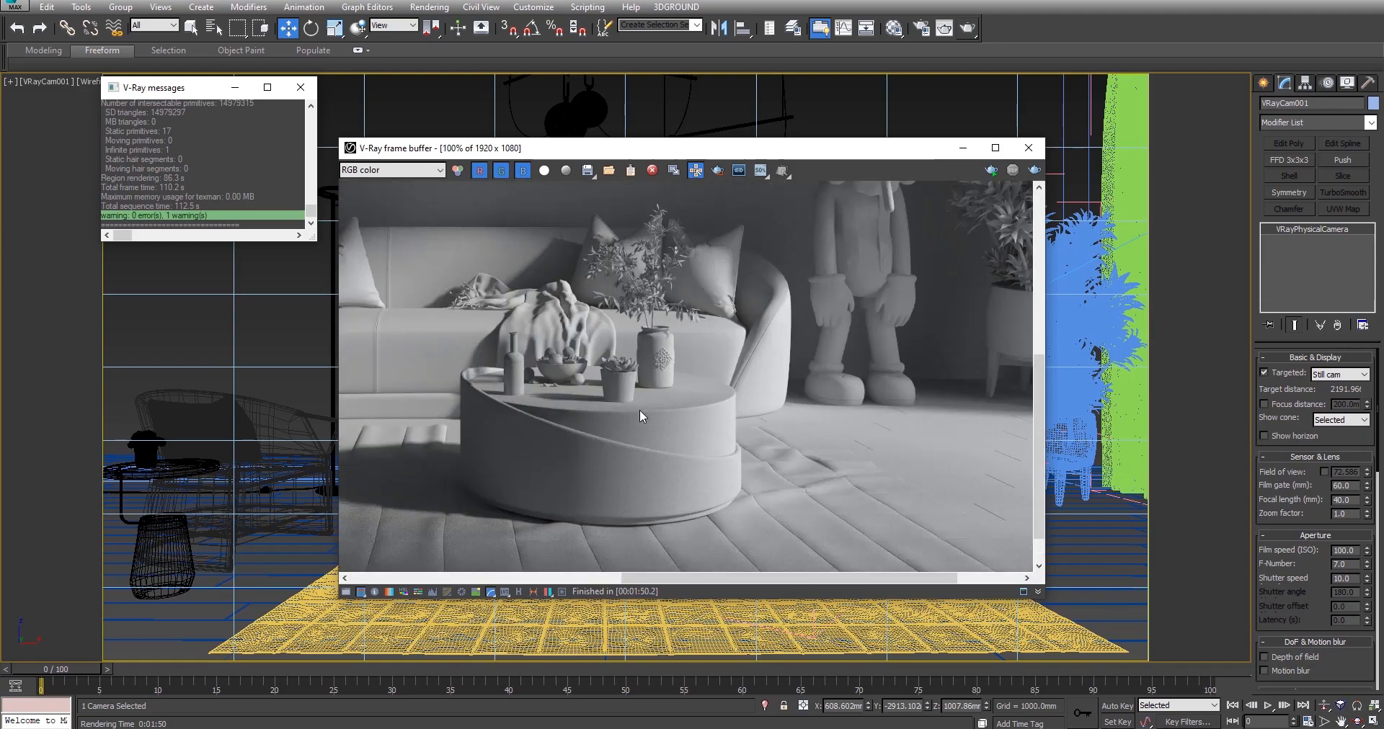
pyautogui.scroll(3, 932, 365)
pyautogui.scroll(-3, 927, 352)
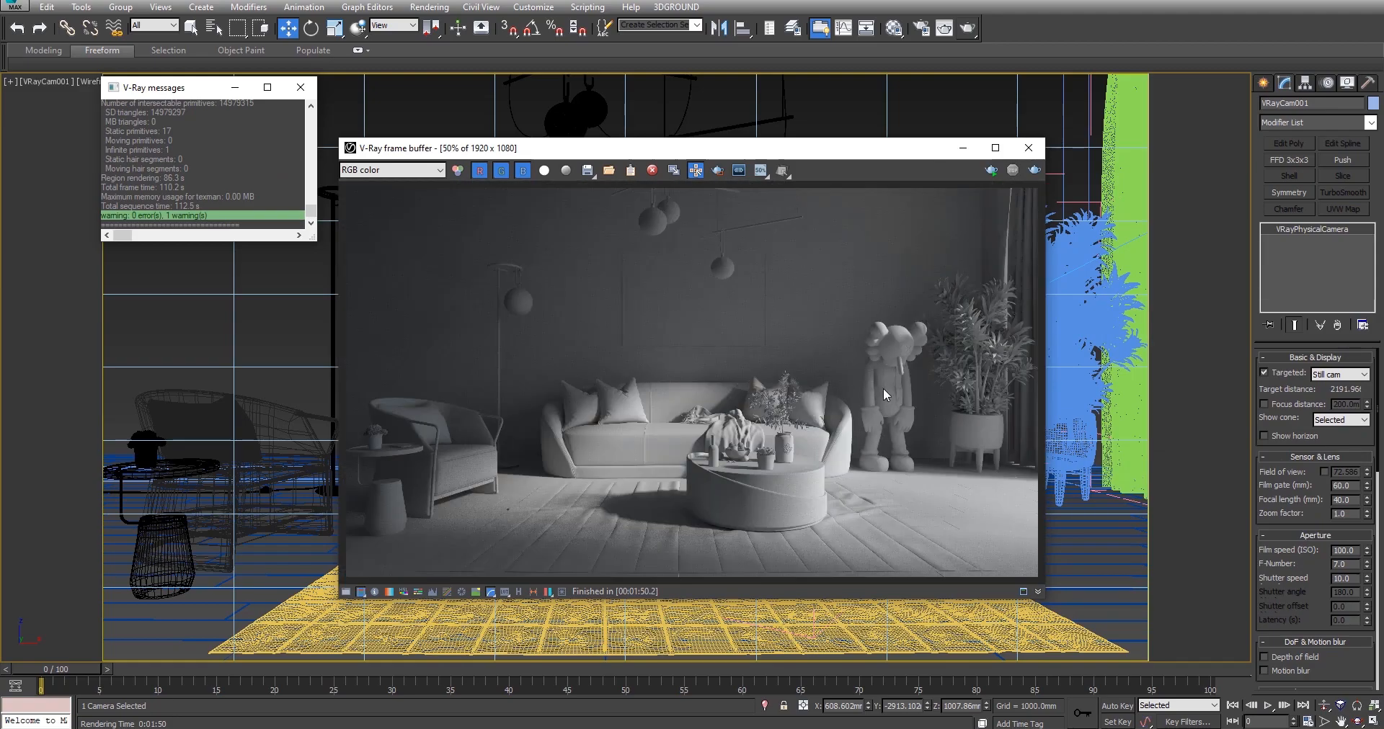
pyautogui.scroll(5, 750, 425)
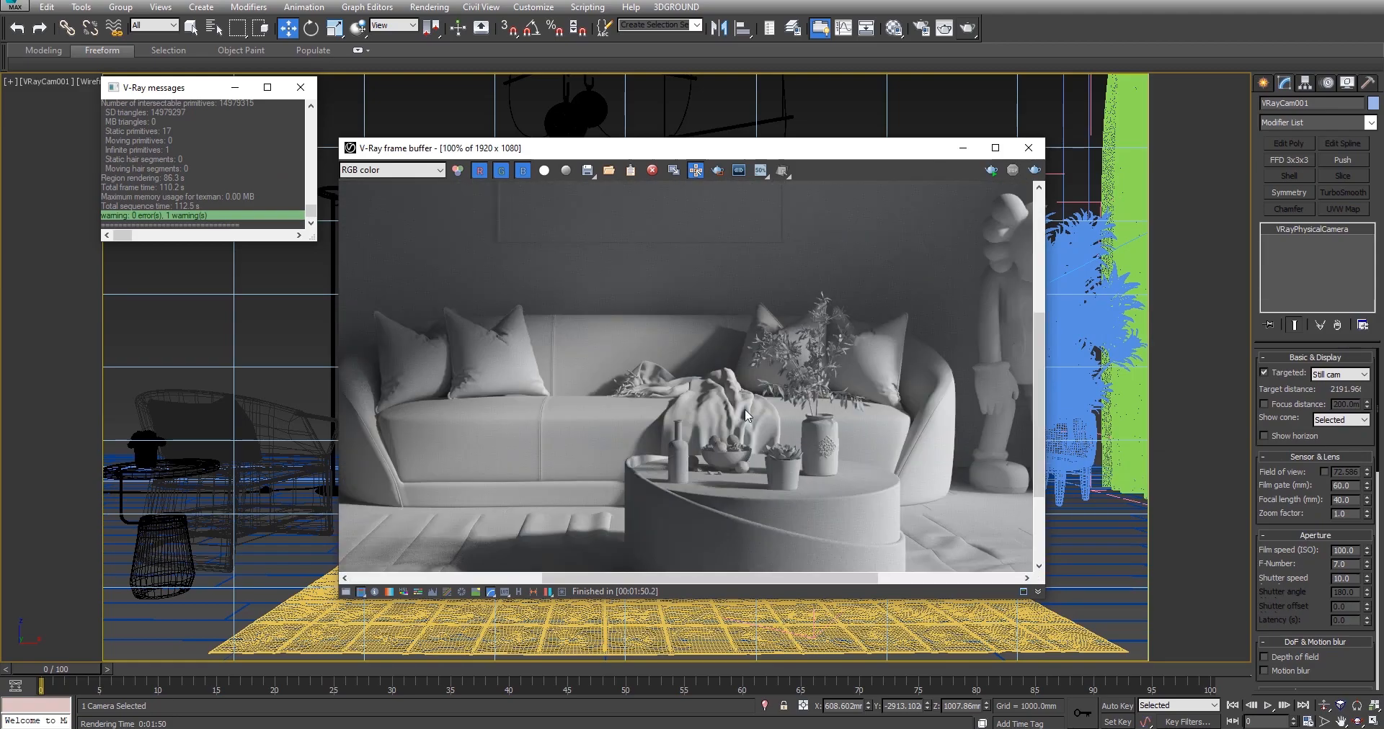
pyautogui.moveTo(681, 271); pyautogui.dragTo(599, 343, button='middle')
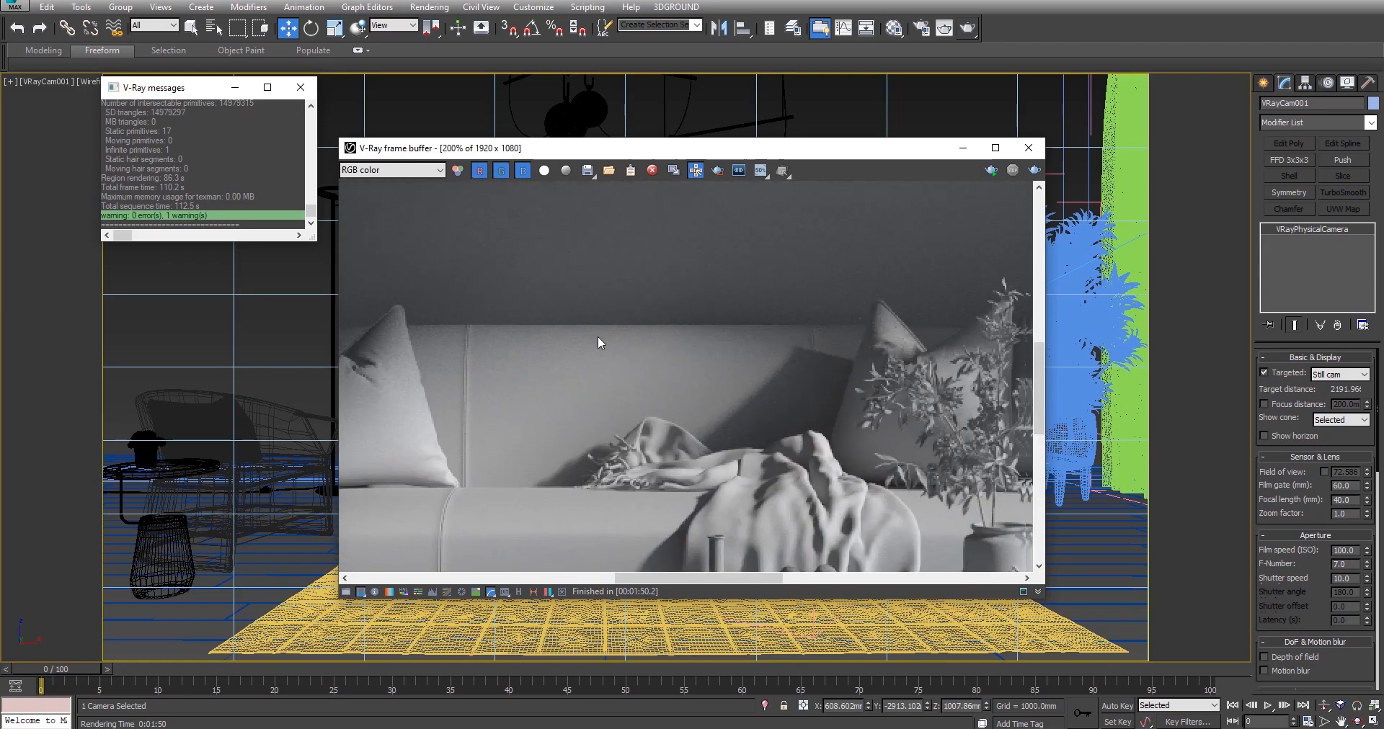
pyautogui.moveTo(994, 541); pyautogui.dragTo(552, 229, button='middle')
pyautogui.scroll(-1, 850, 478)
pyautogui.moveTo(850, 478); pyautogui.dragTo(712, 413, button='middle')
pyautogui.scroll(-1, 711, 412)
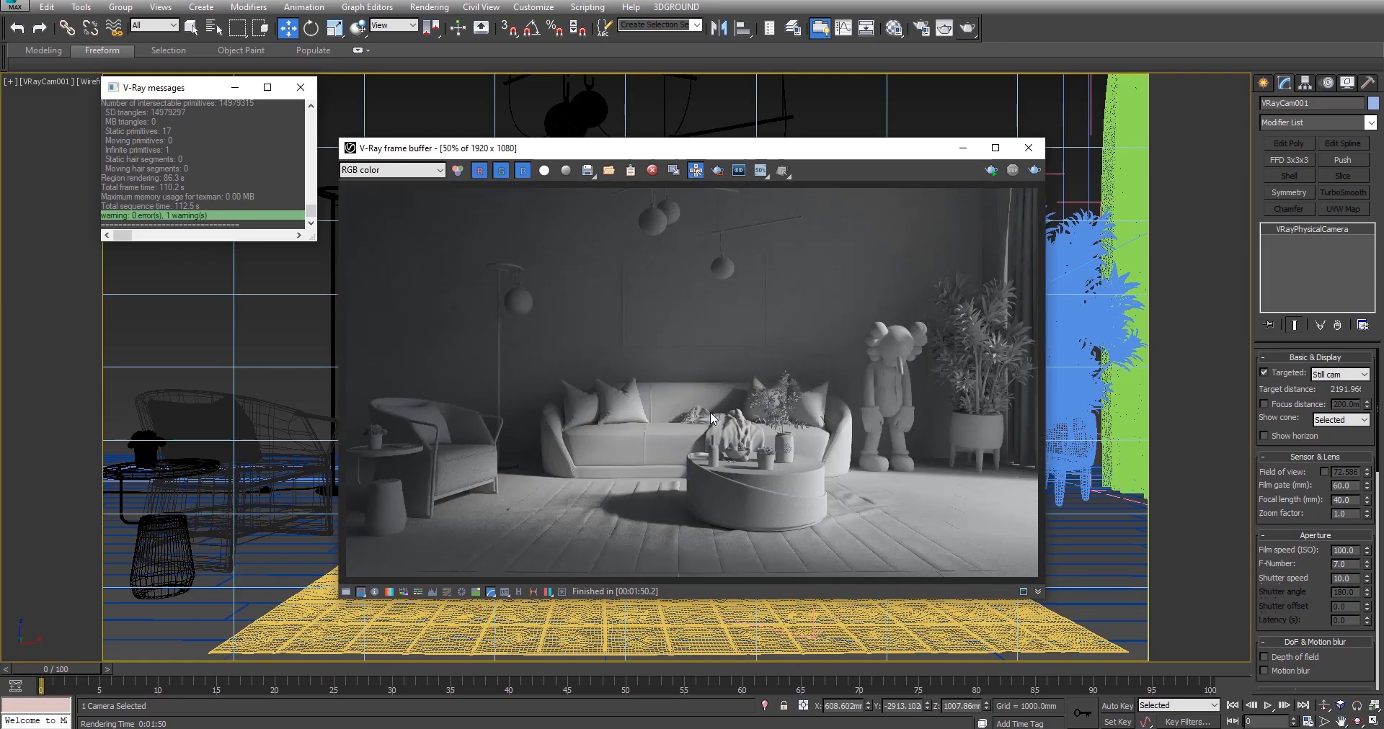
# Inspect the render up close around the floor shadow, standing figure and potted plant, and close the frame buffer.
pyautogui.scroll(1, 599, 534)
pyautogui.moveTo(600, 533); pyautogui.dragTo(728, 431, button='middle')
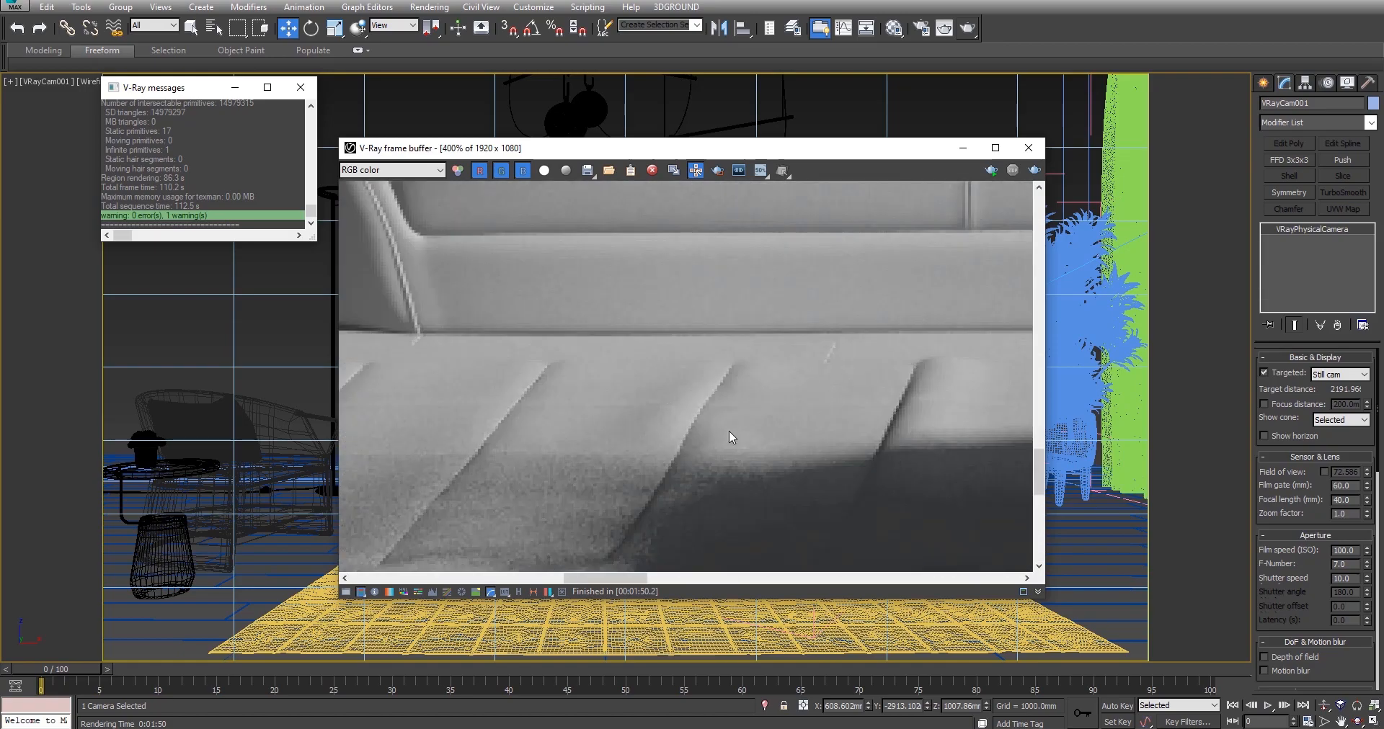
pyautogui.scroll(-2, 643, 464)
pyautogui.scroll(1, 948, 332)
pyautogui.moveTo(948, 331); pyautogui.dragTo(777, 354, button='middle')
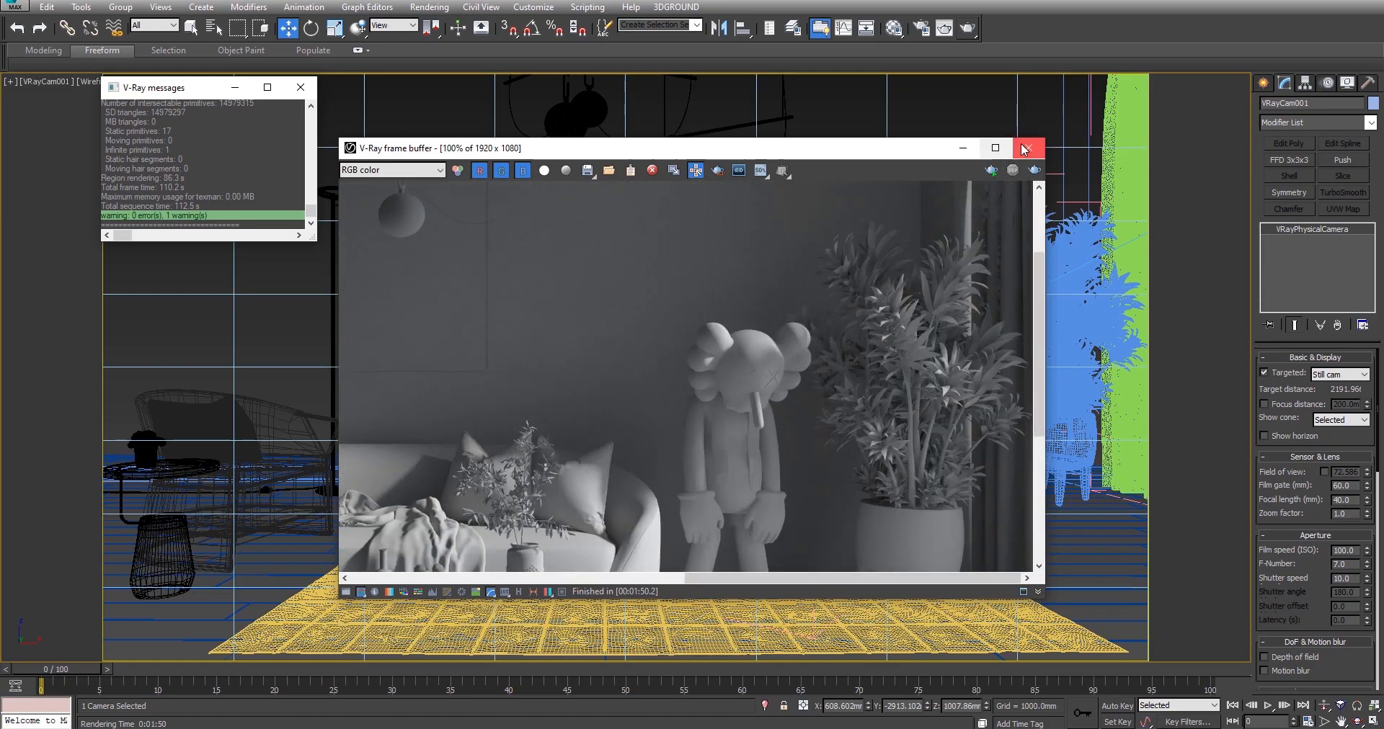
pyautogui.scroll(-2, 763, 320)
pyautogui.click(1025, 148)
# Isolate the skylight portal light at the window and show it in the Left view.
pyautogui.press('p')
pyautogui.scroll(-3, 585, 317)
pyautogui.press('F3')
pyautogui.scroll(-6, 586, 317)
pyautogui.keyDown('alt'); pyautogui.moveTo(642, 381); pyautogui.dragTo(817, 365, button='middle'); pyautogui.keyUp('alt')
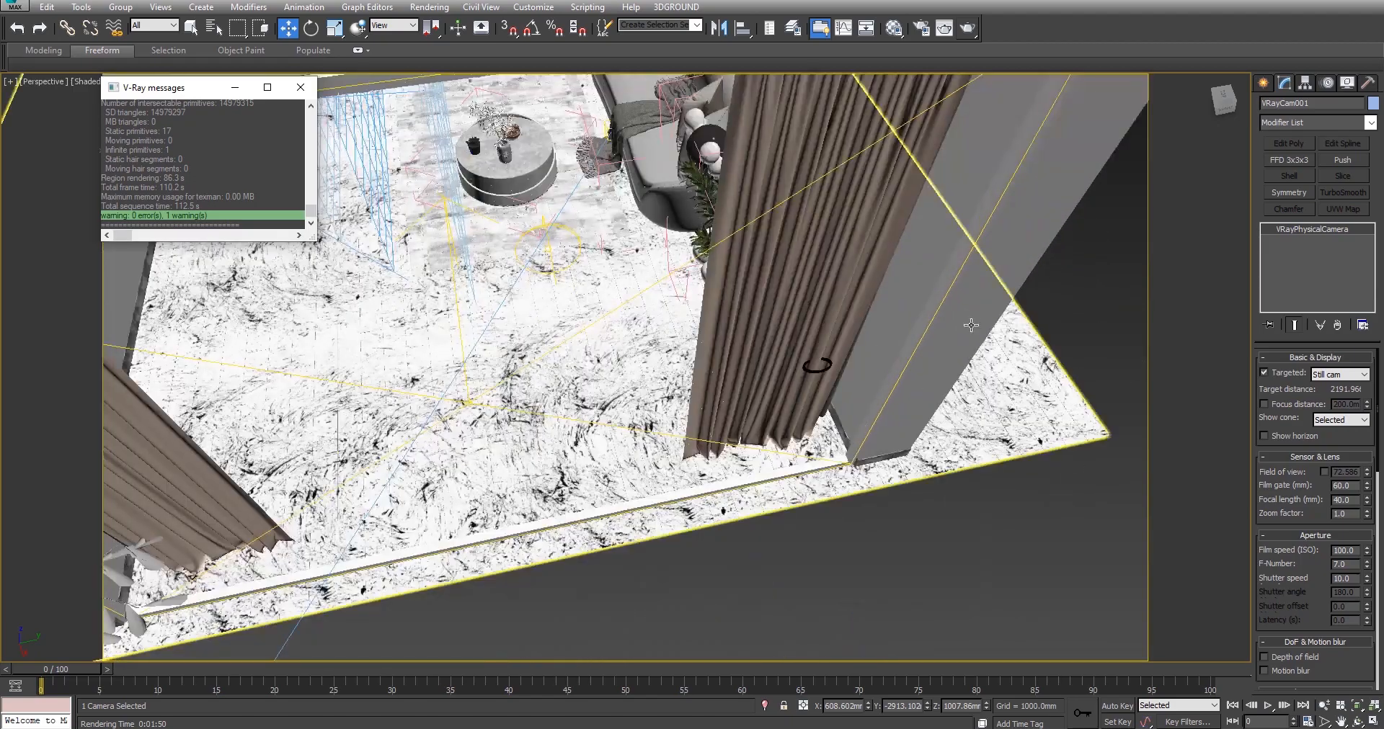
pyautogui.click(942, 303)
pyautogui.hotkey('alt', 'q')
pyautogui.press('f')
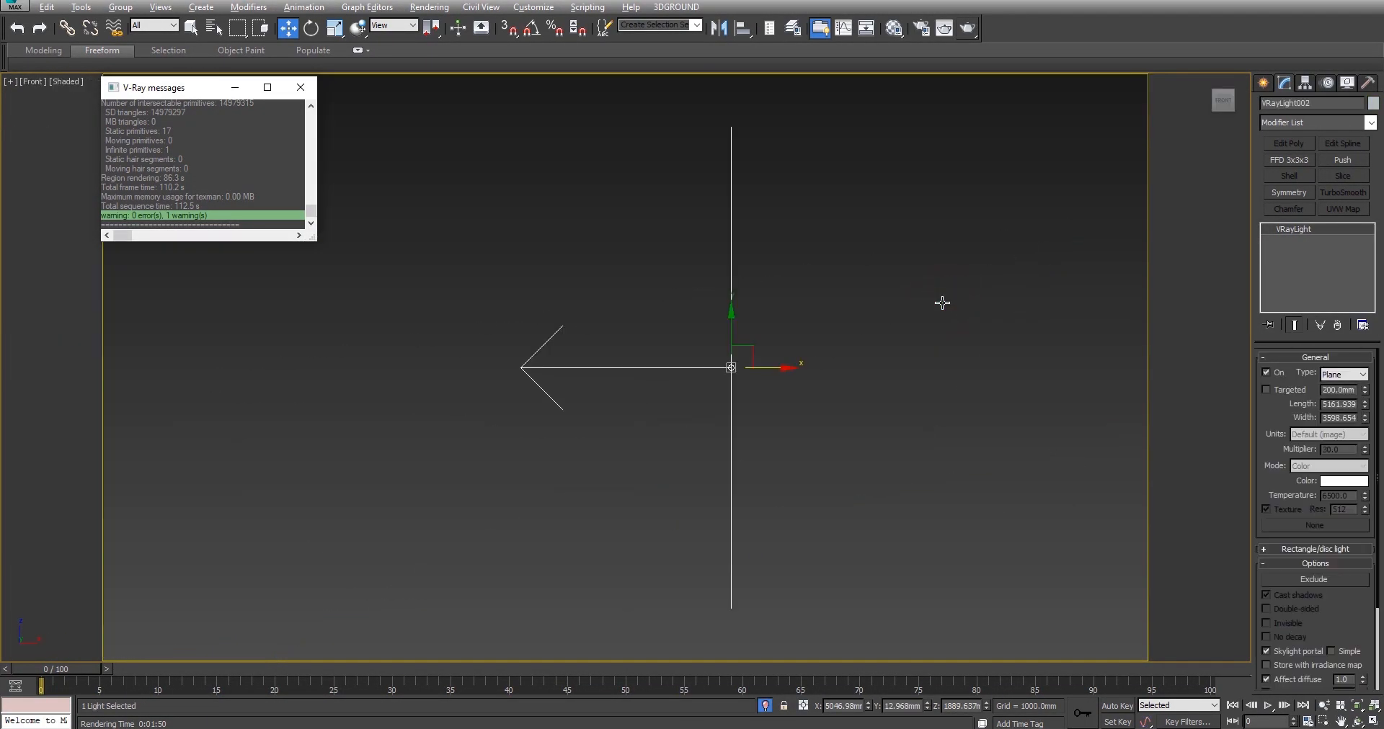
pyautogui.press('l')
pyautogui.click(942, 303)
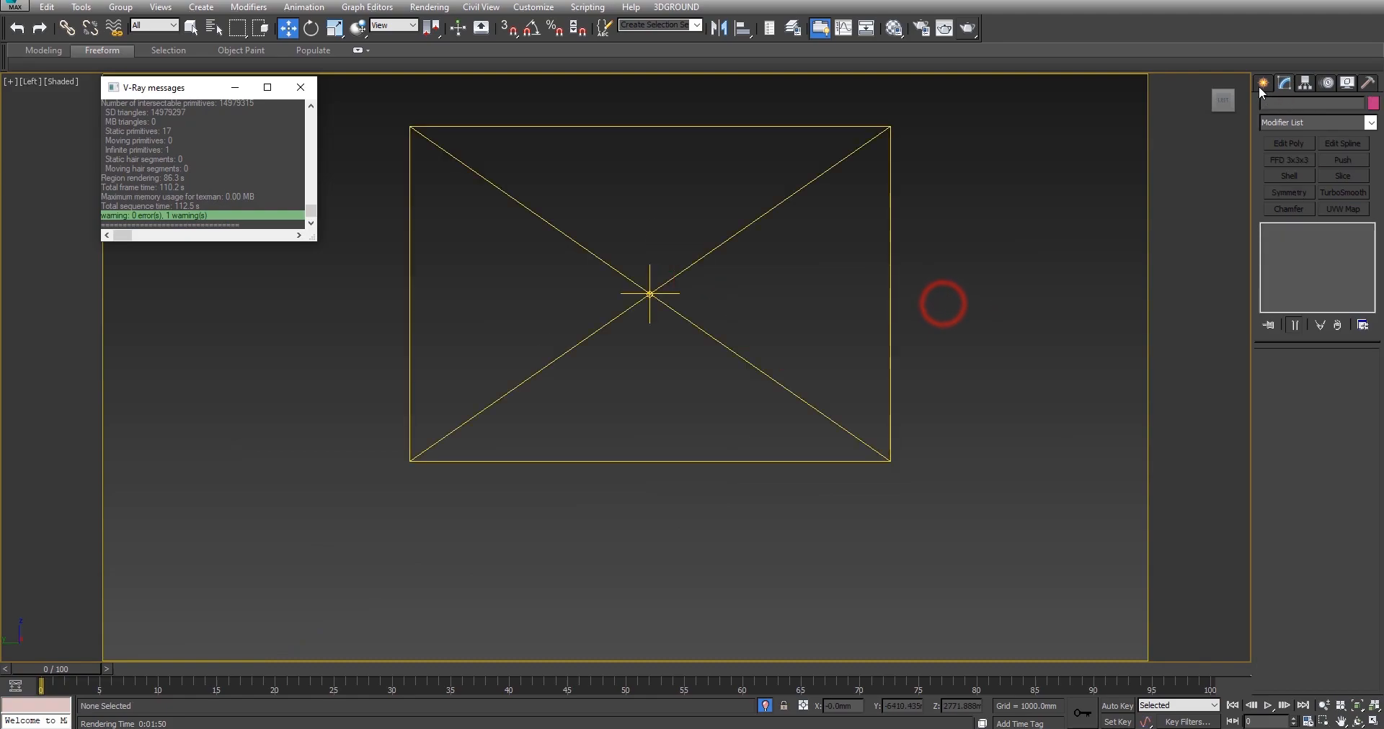
# Draw a standard plane about 5820 by 8621 mm over the portal light in the Left view.
pyautogui.click(1258, 85)
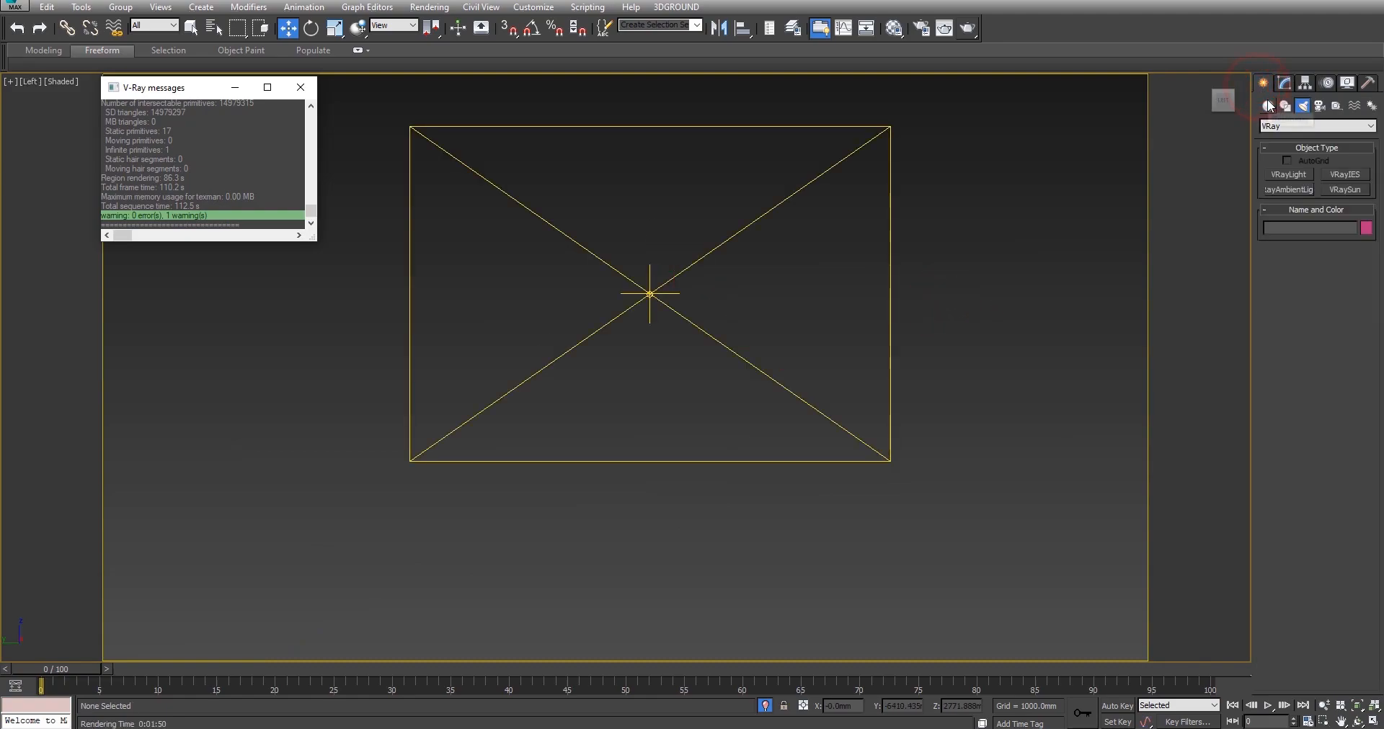
pyautogui.click(1267, 103)
pyautogui.click(1342, 236)
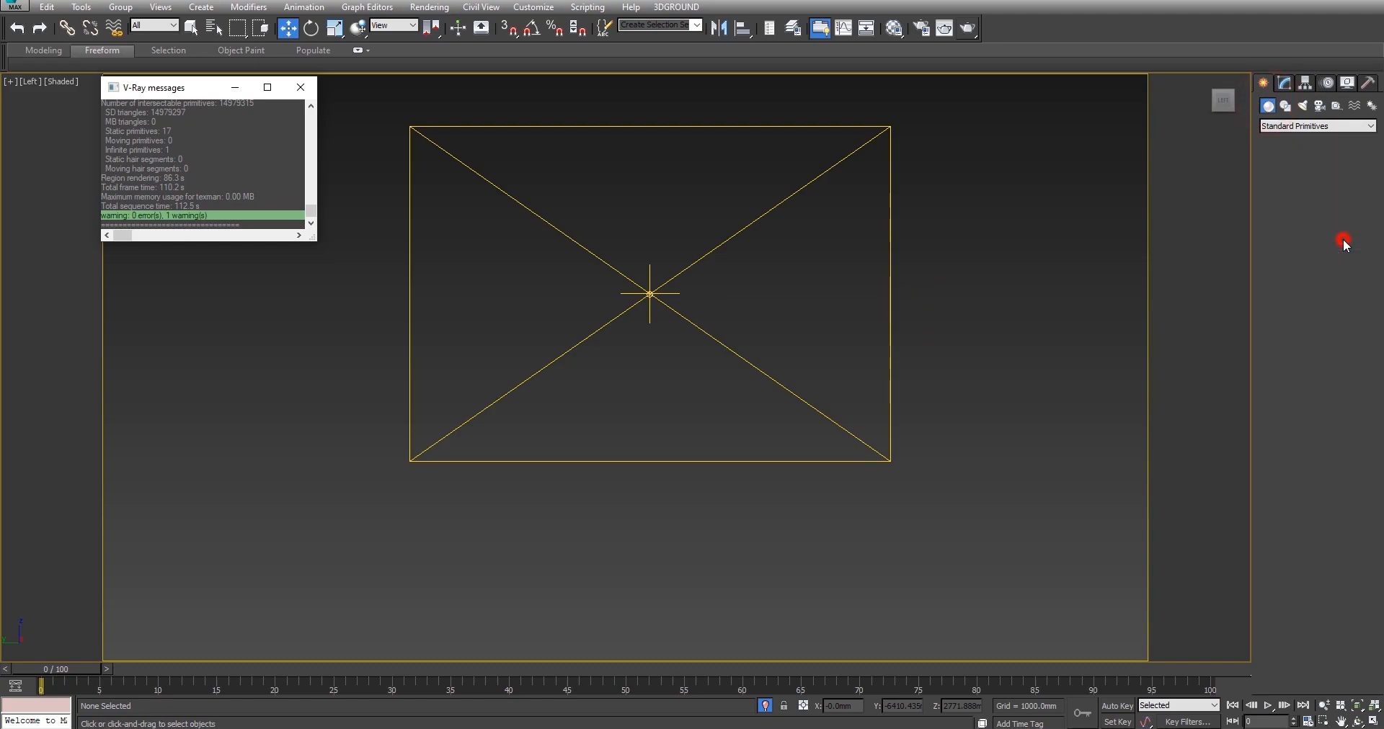
pyautogui.scroll(-3, 825, 324)
pyautogui.moveTo(562, 176); pyautogui.dragTo(963, 447)
pyautogui.rightClick(813, 389)
# Move the plane outward behind the portal light in the Top view, to about X 5832 mm.
pyautogui.press('t')
pyautogui.scroll(-3, 812, 386)
pyautogui.moveTo(855, 398); pyautogui.dragTo(880, 397)
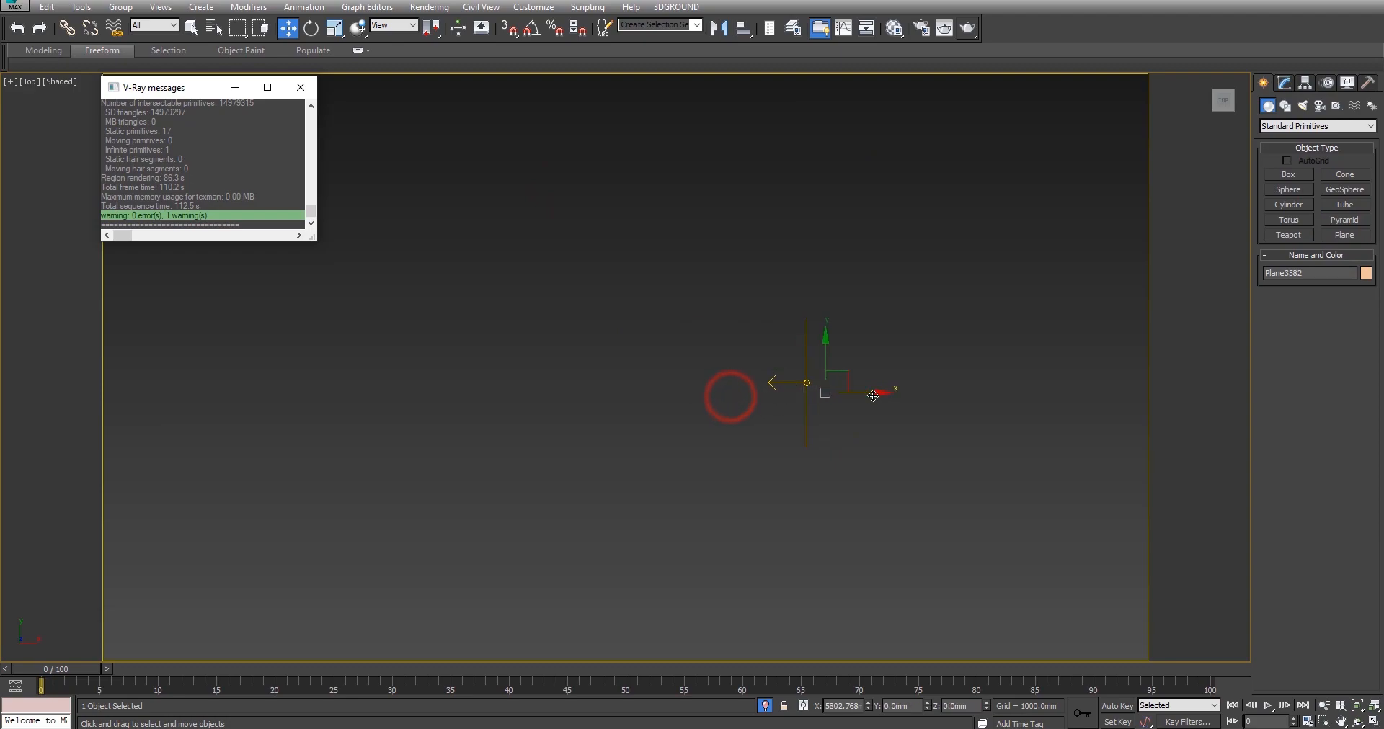
# Add a Shell modifier to the plane with an outer amount of 15 mm.
pyautogui.click(1284, 82)
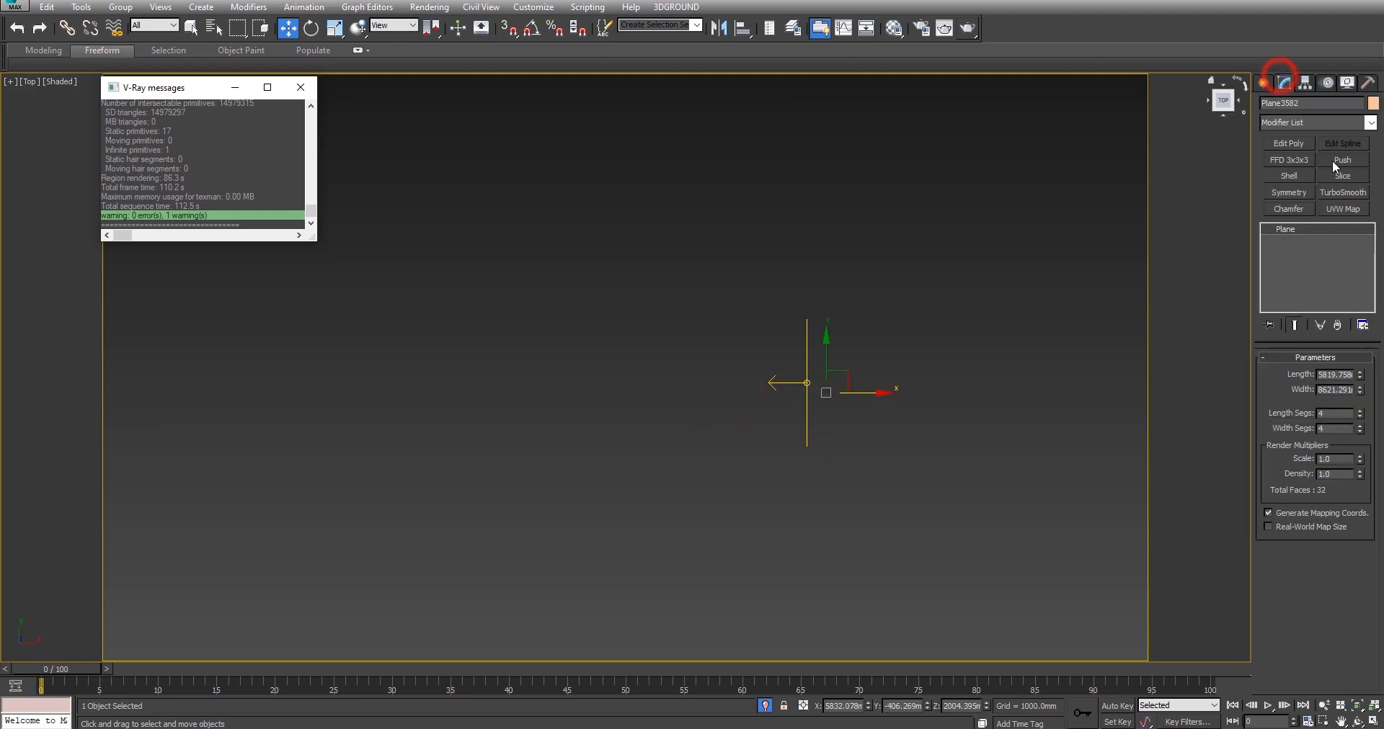
pyautogui.click(1289, 176)
pyautogui.scroll(4, 868, 318)
pyautogui.scroll(5, 715, 208)
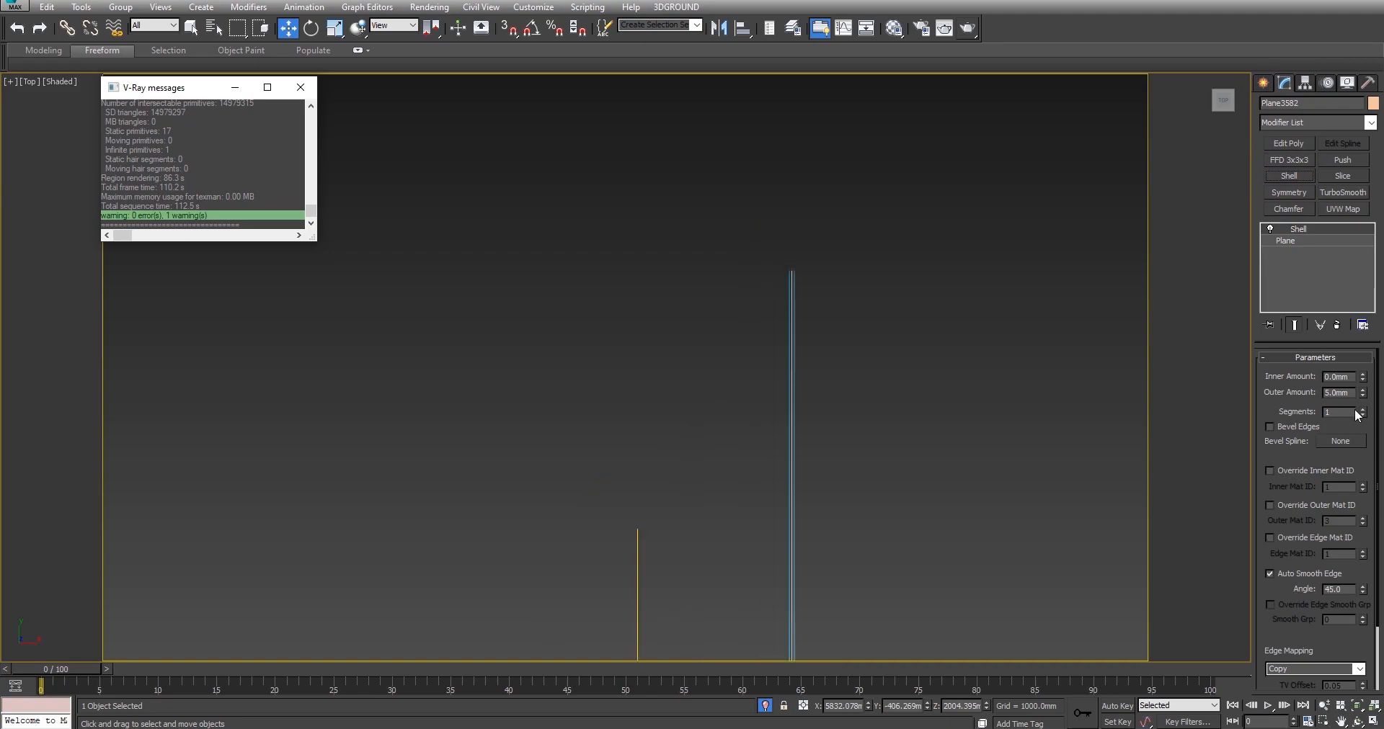
pyautogui.write('15')
pyautogui.press('Return')
pyautogui.scroll(-8, 767, 333)
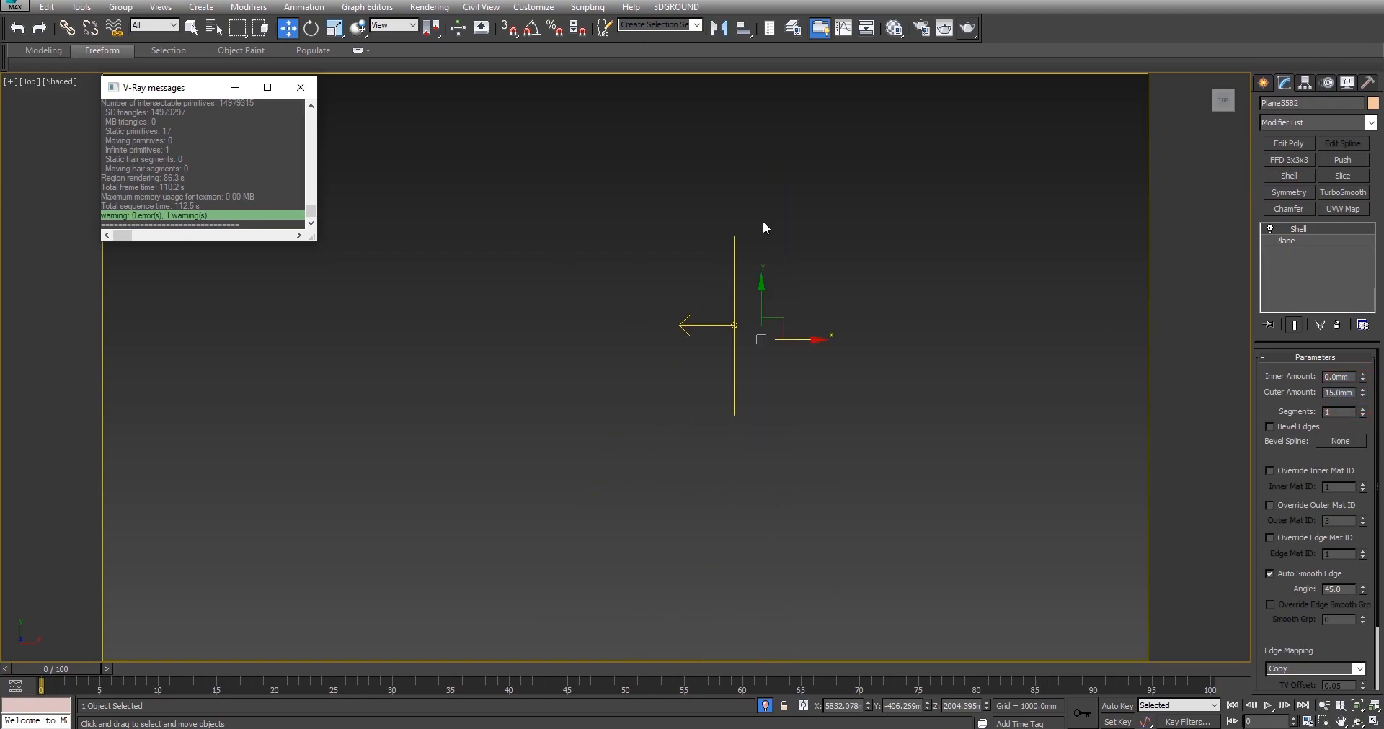
pyautogui.press('p')
pyautogui.keyDown('alt'); pyautogui.moveTo(763, 222); pyautogui.dragTo(869, 165, button='middle'); pyautogui.keyUp('alt')
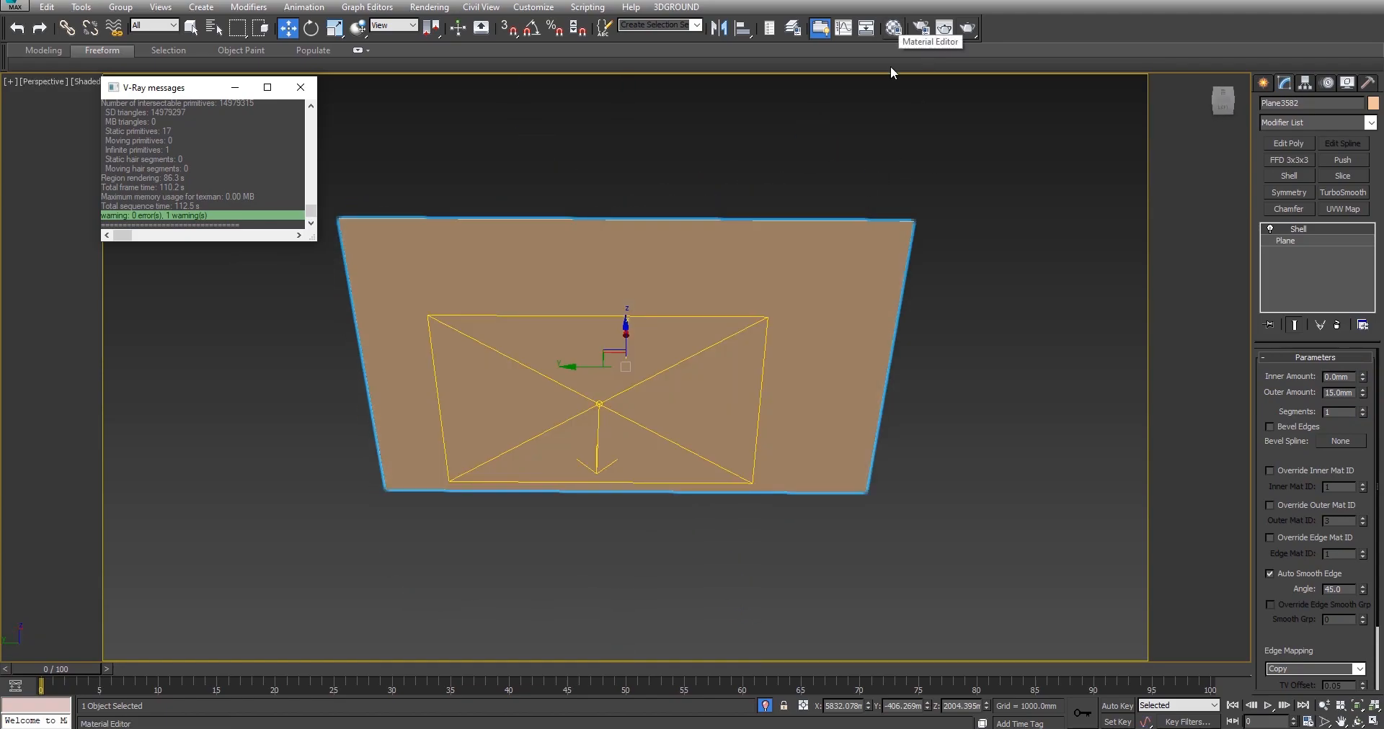
# Rename the plane behind the portal light as BG.
pyautogui.press('t')
pyautogui.scroll(3, 829, 331)
pyautogui.moveTo(810, 353); pyautogui.dragTo(837, 354, button='middle')
pyautogui.scroll(3, 837, 355)
pyautogui.moveTo(732, 270); pyautogui.dragTo(762, 287, button='middle')
pyautogui.scroll(-4, 763, 287)
pyautogui.moveTo(750, 214); pyautogui.dragTo(780, 218, button='middle')
pyautogui.click(1298, 102)
pyautogui.write('BG')
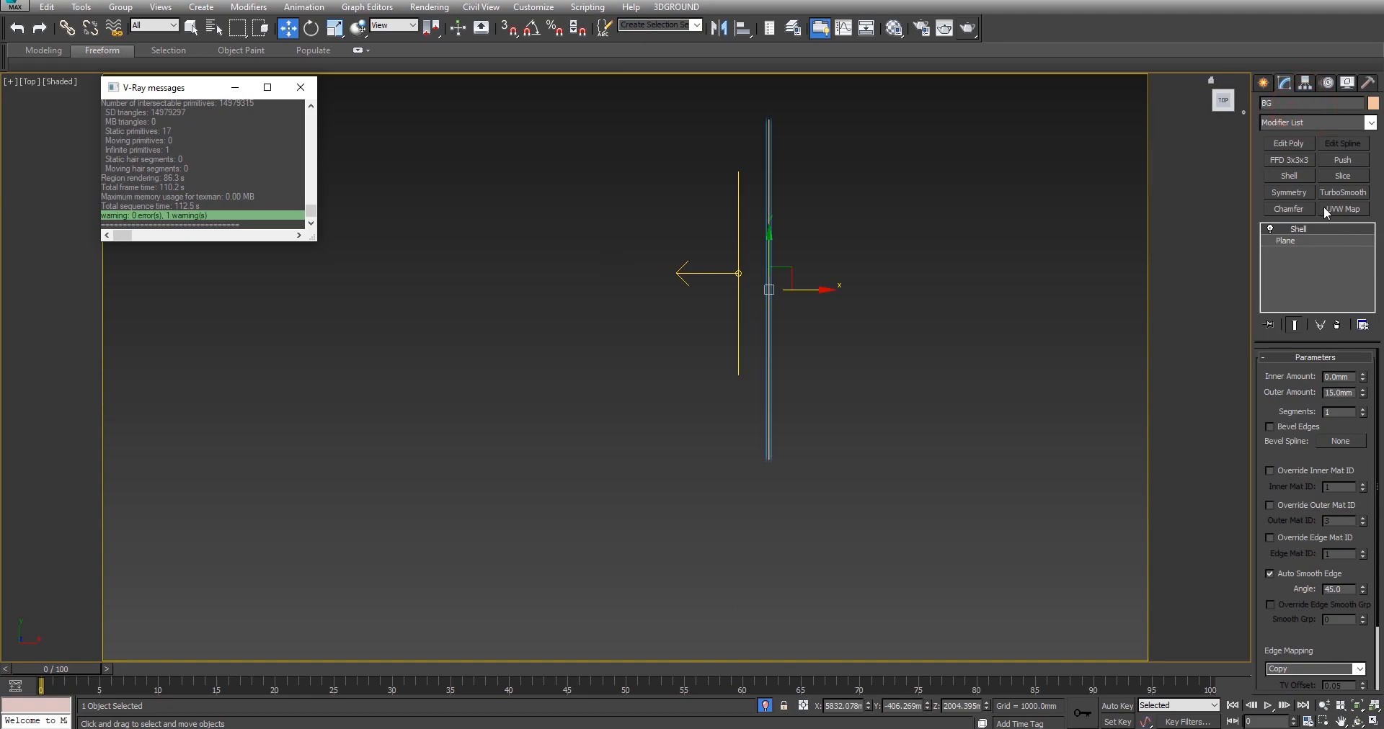
# Check the BG plane's segment settings, then add a Bend modifier above the Shell and set its bend axis to X.
pyautogui.click(1292, 241)
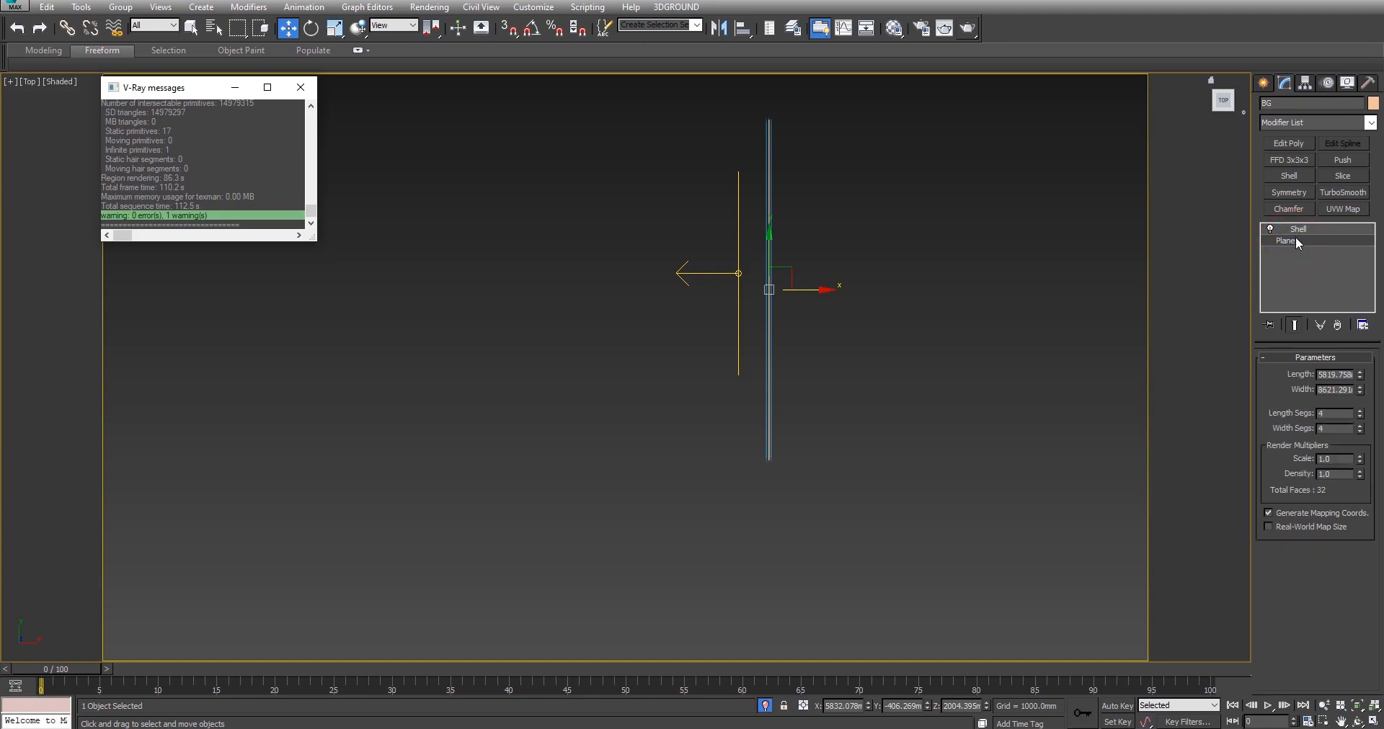
pyautogui.doubleClick(1330, 412)
pyautogui.click(1293, 228)
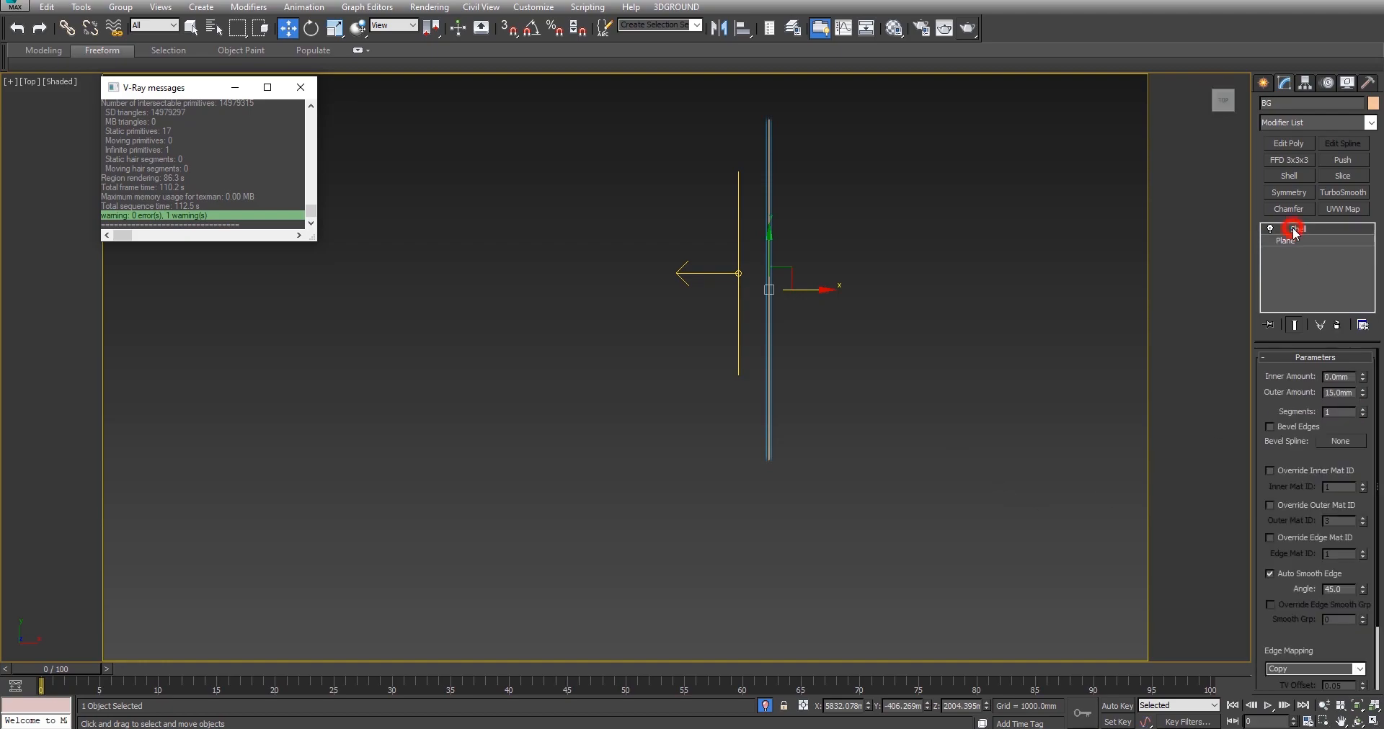
pyautogui.click(1283, 122)
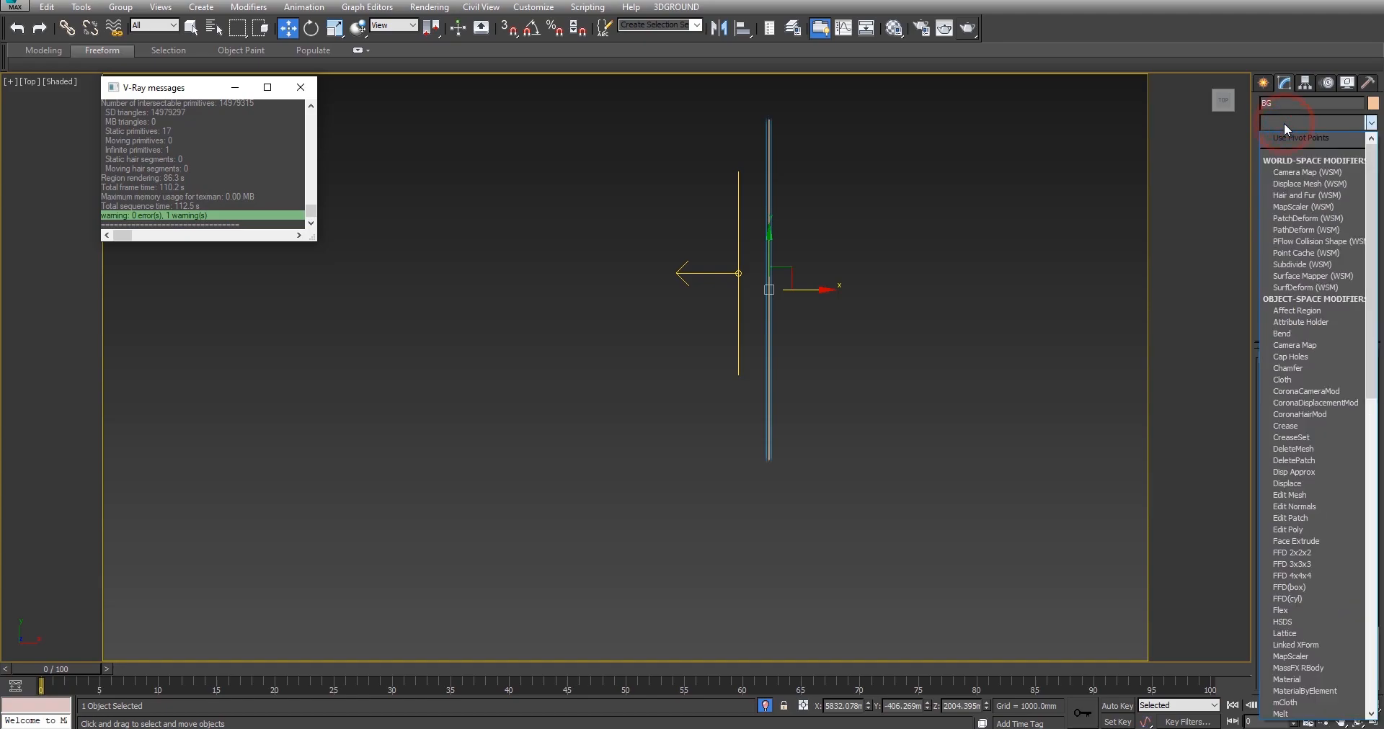
pyautogui.press('b')
pyautogui.click(1288, 134)
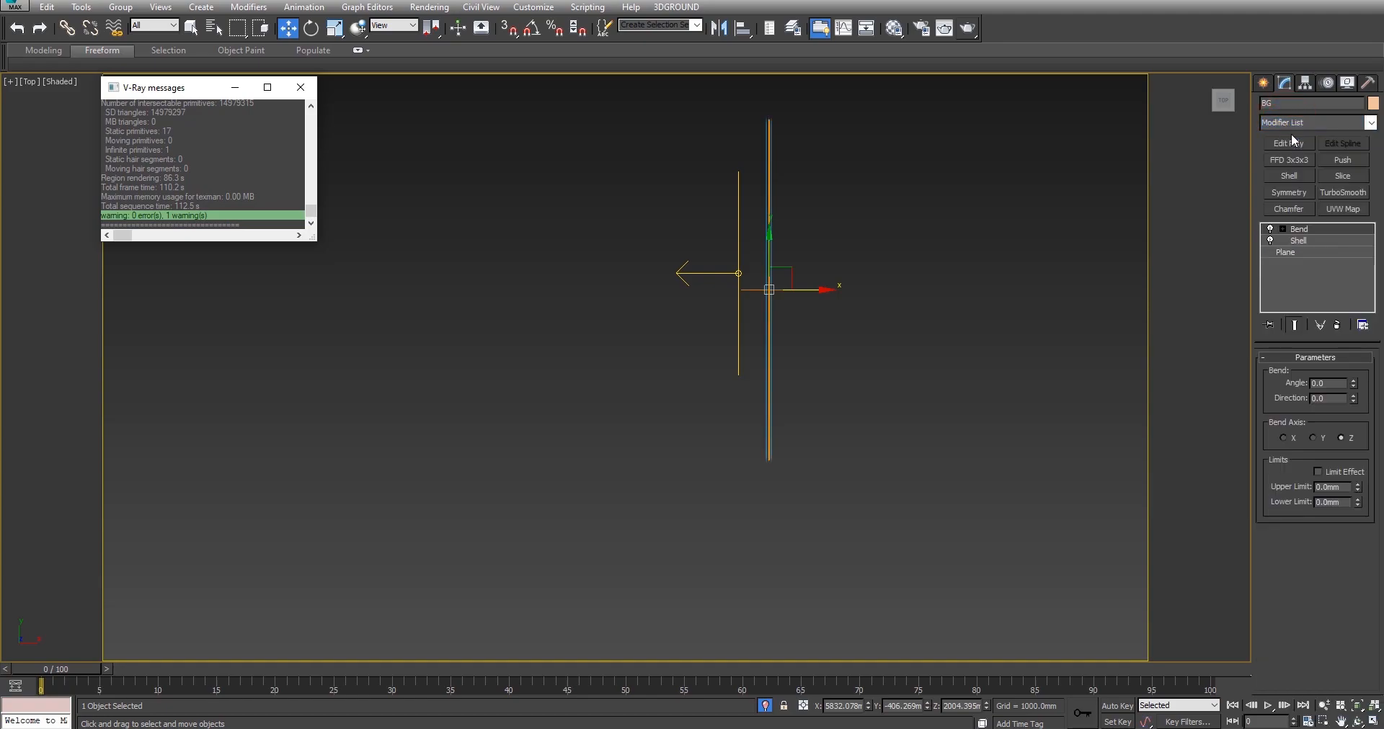
pyautogui.moveTo(912, 373); pyautogui.dragTo(911, 390, button='middle')
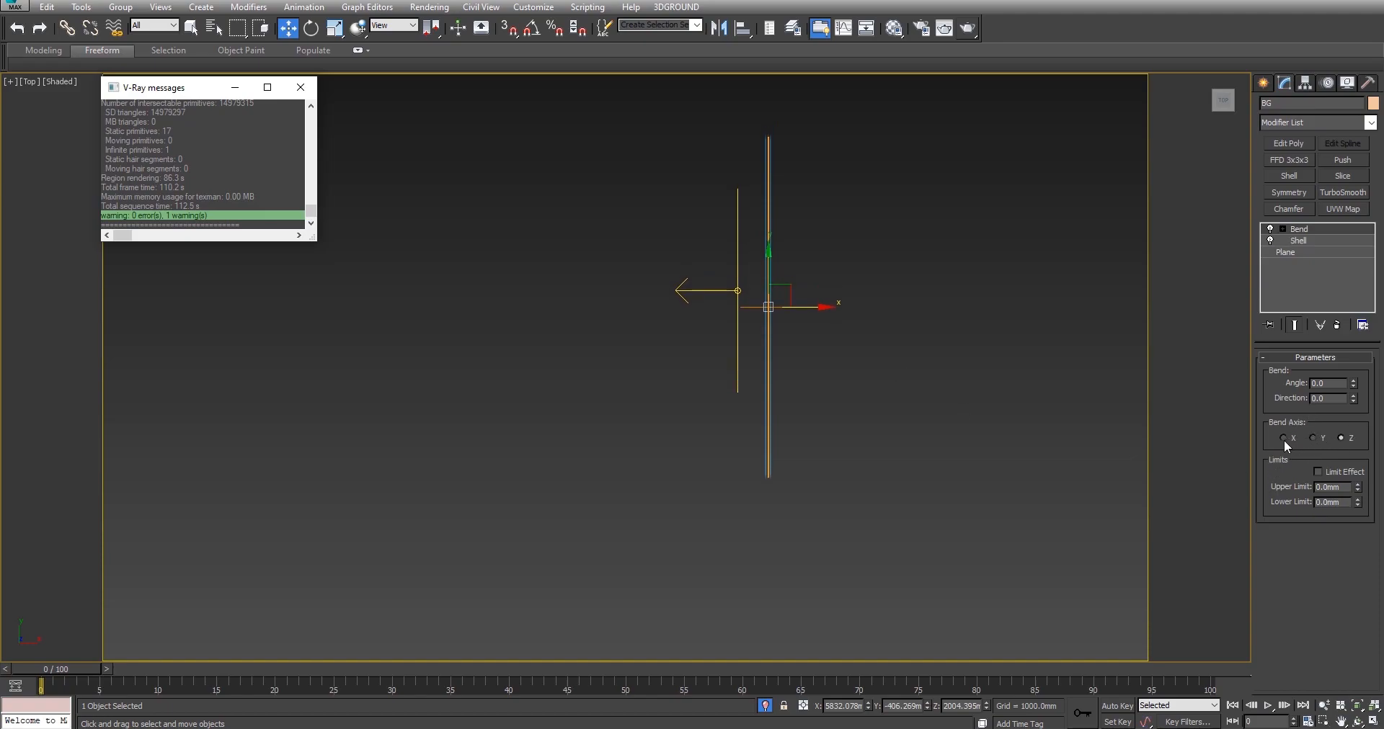
pyautogui.keyDown('alt'); pyautogui.moveTo(998, 367); pyautogui.dragTo(940, 329, button='middle'); pyautogui.keyUp('alt')
pyautogui.rightClick(936, 330)
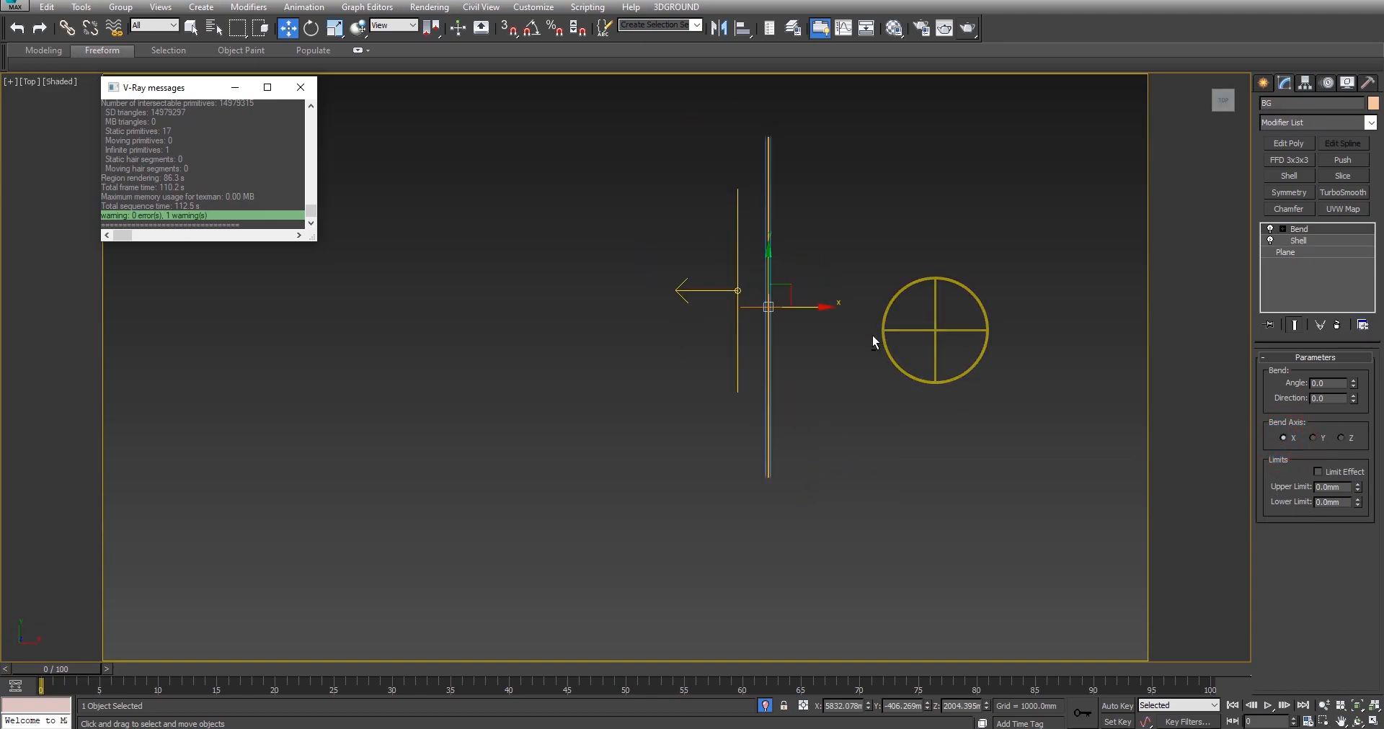
pyautogui.press('1')
pyautogui.keyDown('alt'); pyautogui.moveTo(805, 317); pyautogui.dragTo(976, 297, button='middle'); pyautogui.keyUp('alt')
pyautogui.press('p')
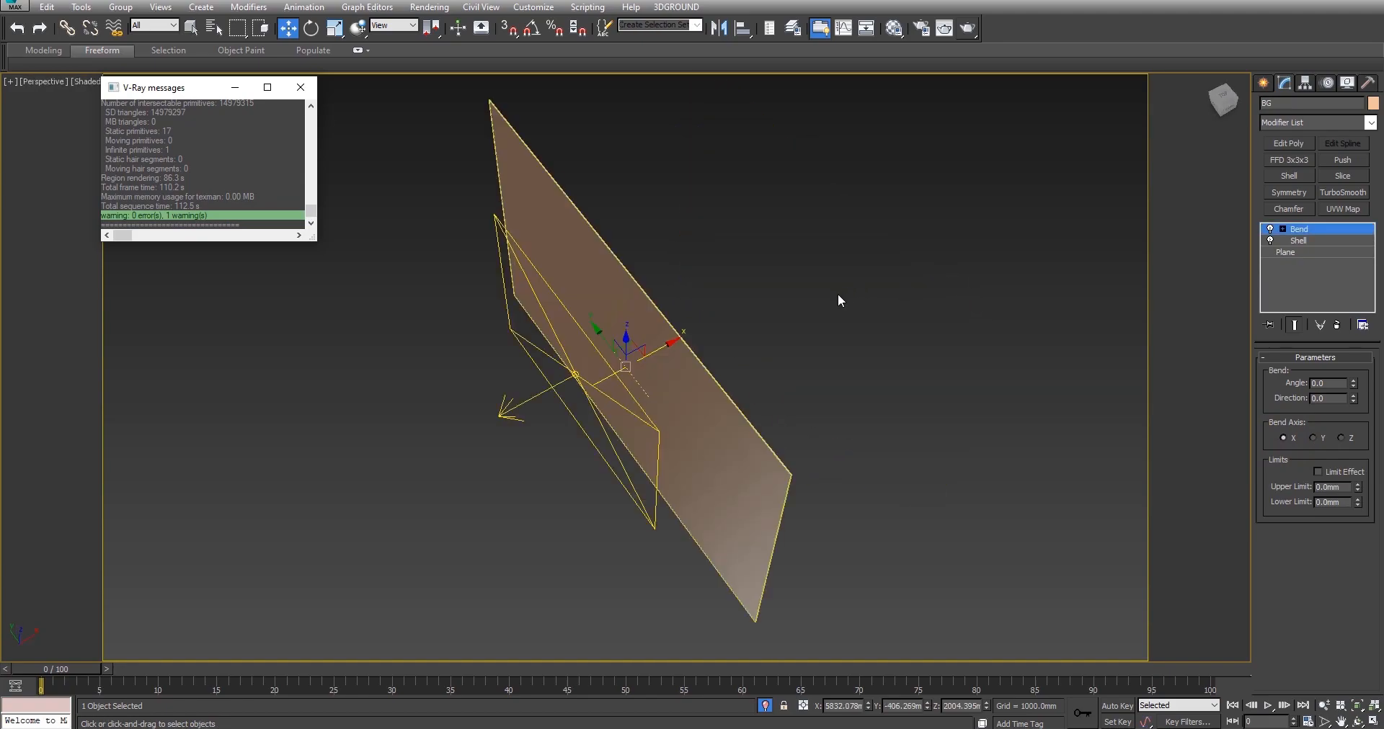
# Try a bend angle of 45 on the BG plane.
pyautogui.moveTo(1355, 382); pyautogui.dragTo(1087, 331)
pyautogui.rightClick(1087, 331)
pyautogui.click(1326, 383)
pyautogui.write('45')
pyautogui.press('Return')
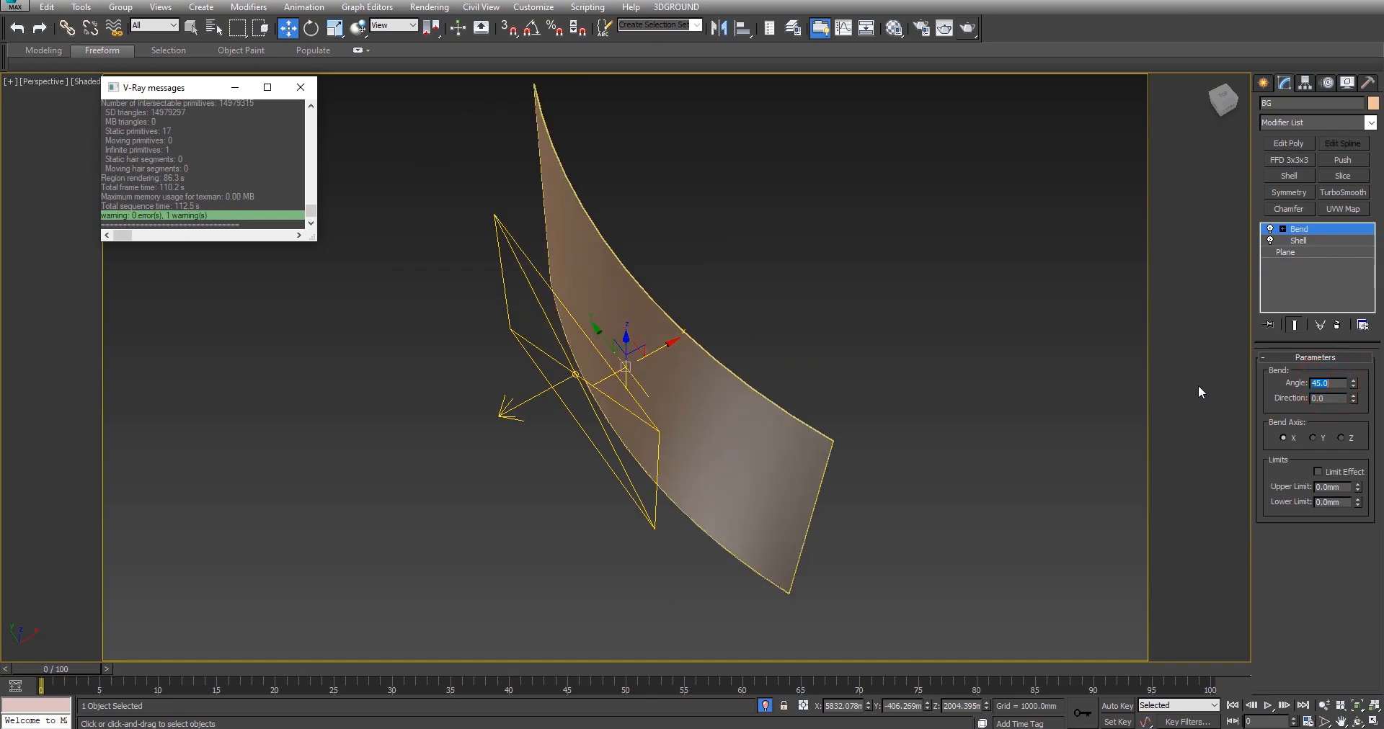
# Set the BG plane's bend angle to -45, undoing a trial move of the bend gizmo.
pyautogui.write('-45')
pyautogui.press('Return')
pyautogui.moveTo(652, 354); pyautogui.dragTo(701, 328)
pyautogui.hotkey('ctrl', 'z')
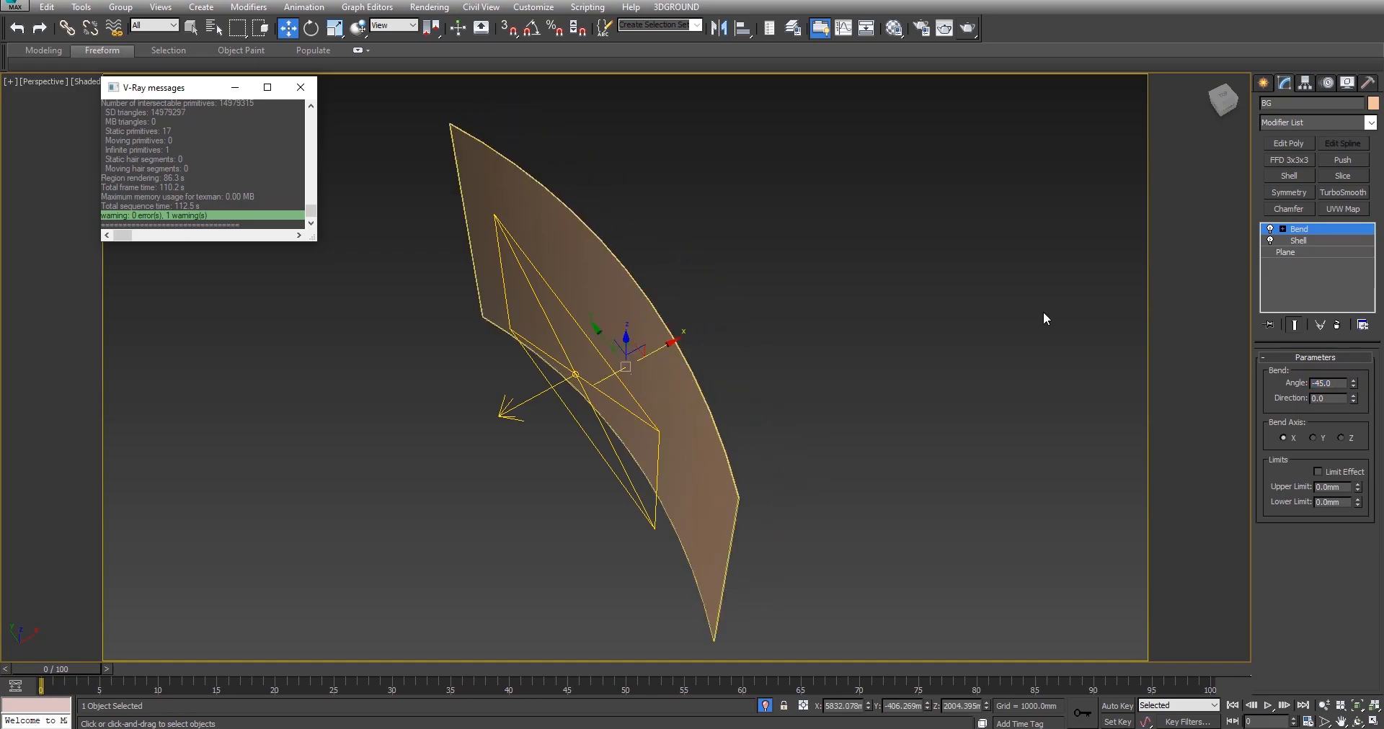
# Move the bent BG plane farther out from the portal light, to about X 6621 mm and Y 92 mm.
pyautogui.click(1301, 229)
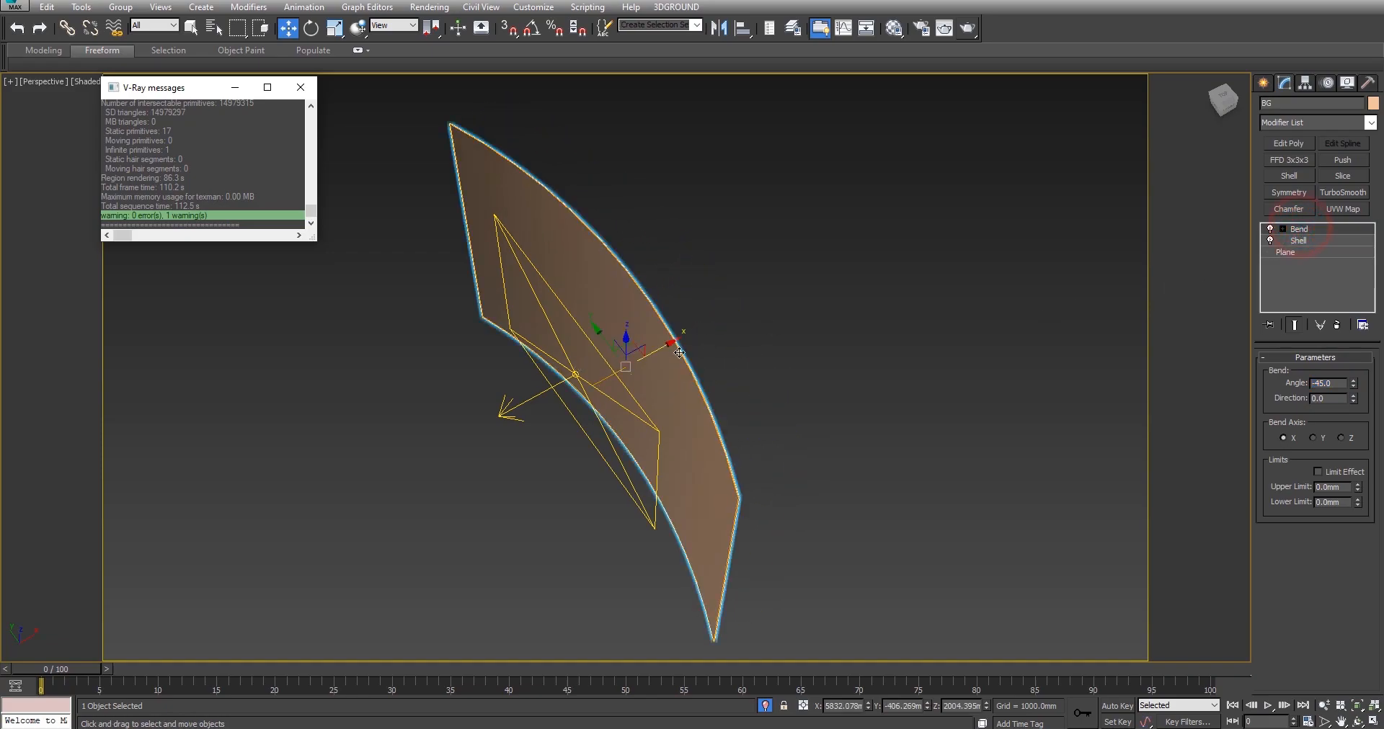
pyautogui.moveTo(662, 350); pyautogui.dragTo(704, 331)
pyautogui.press('t')
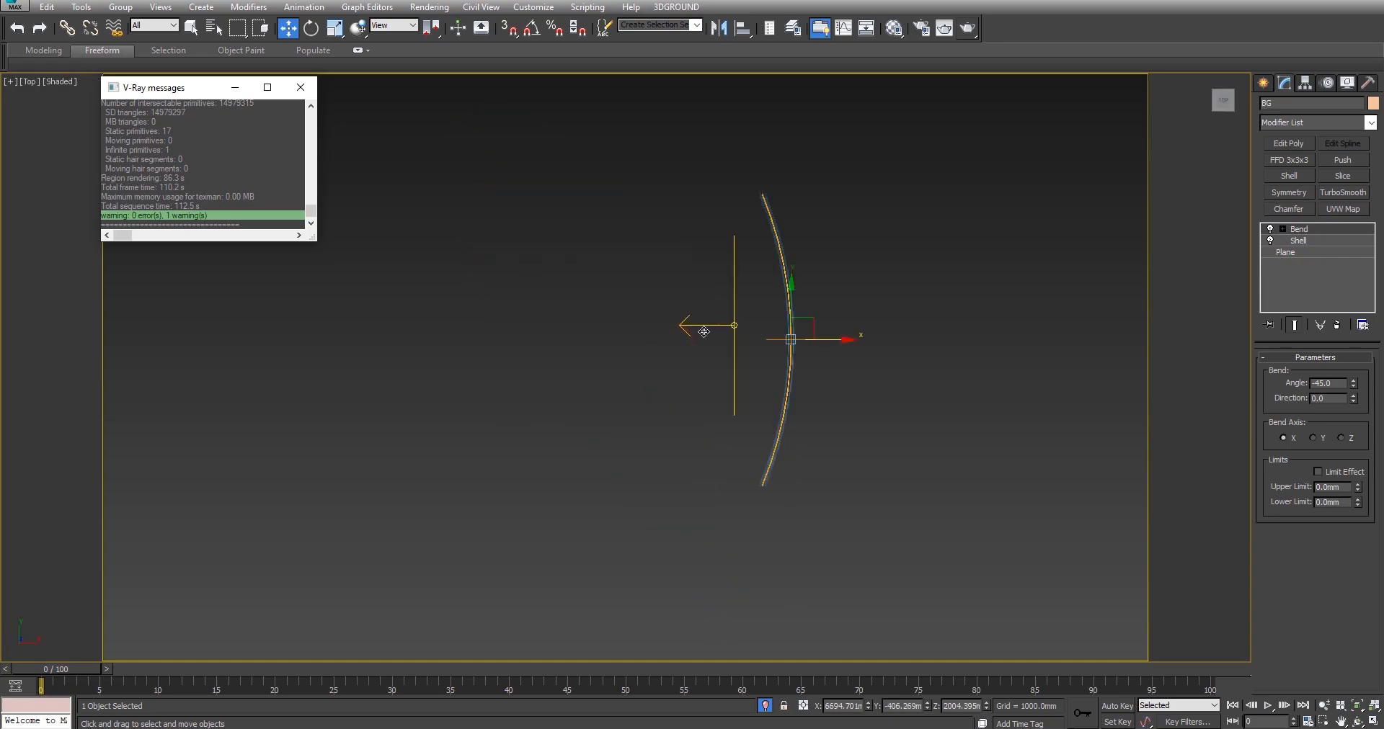
pyautogui.scroll(2, 768, 325)
pyautogui.moveTo(797, 341); pyautogui.dragTo(793, 325)
# Name the light green material in the fourth sample slot of the Material Editor BG.
pyautogui.press('p')
pyautogui.press('z')
pyautogui.keyDown('alt'); pyautogui.moveTo(791, 321); pyautogui.dragTo(1018, 353, button='middle'); pyautogui.keyUp('alt')
pyautogui.press('m')
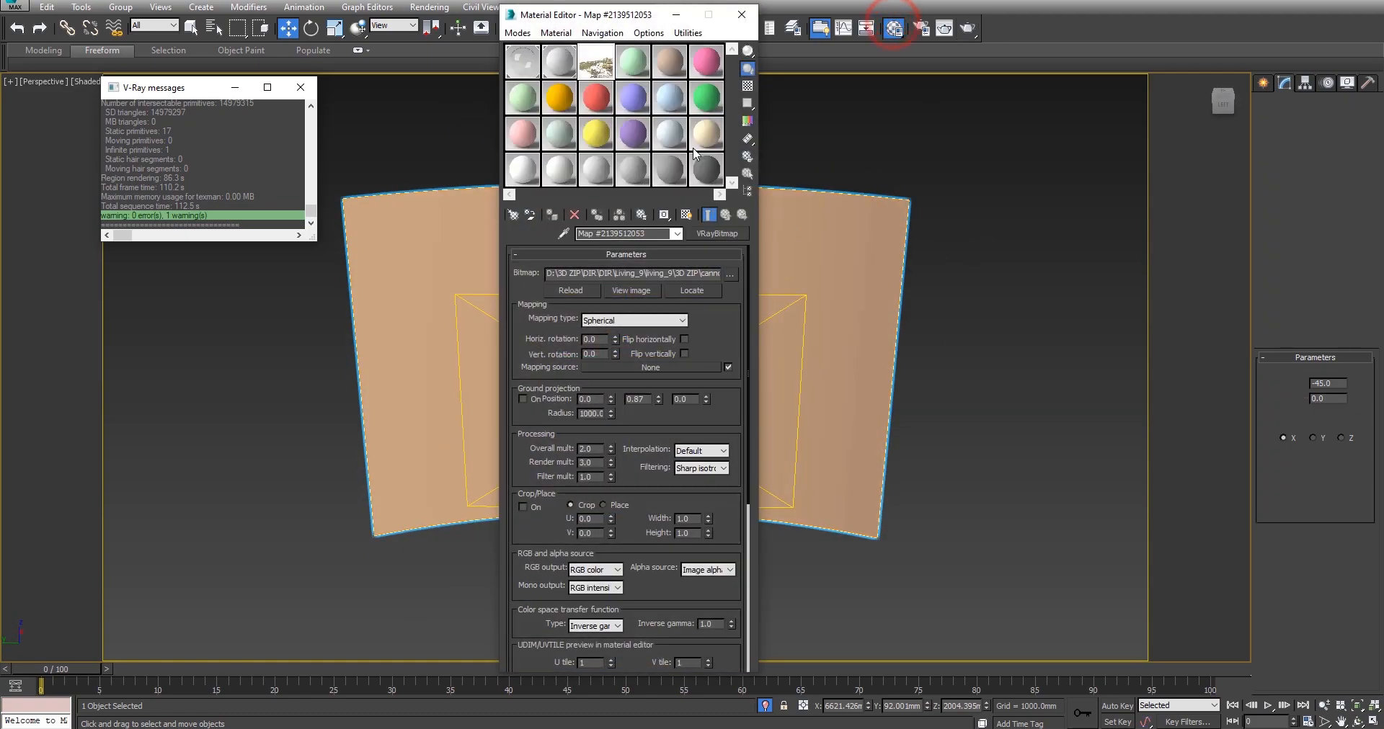
pyautogui.click(630, 63)
pyautogui.click(653, 234)
pyautogui.write('BG')
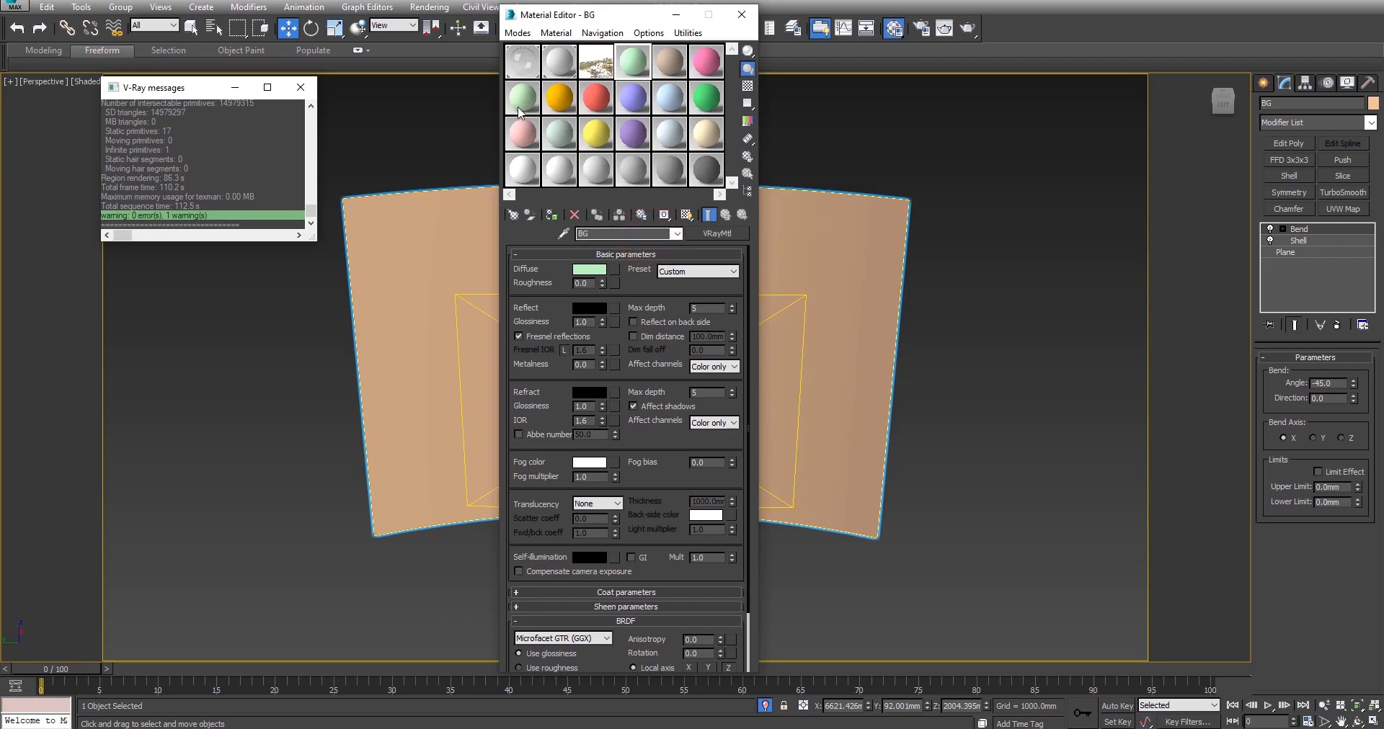
# Change the BG material's type to VRayLightMtl.
pyautogui.click(720, 232)
pyautogui.click(989, 397)
pyautogui.scroll(-2, 992, 432)
pyautogui.click(953, 470)
pyautogui.scroll(-2, 966, 447)
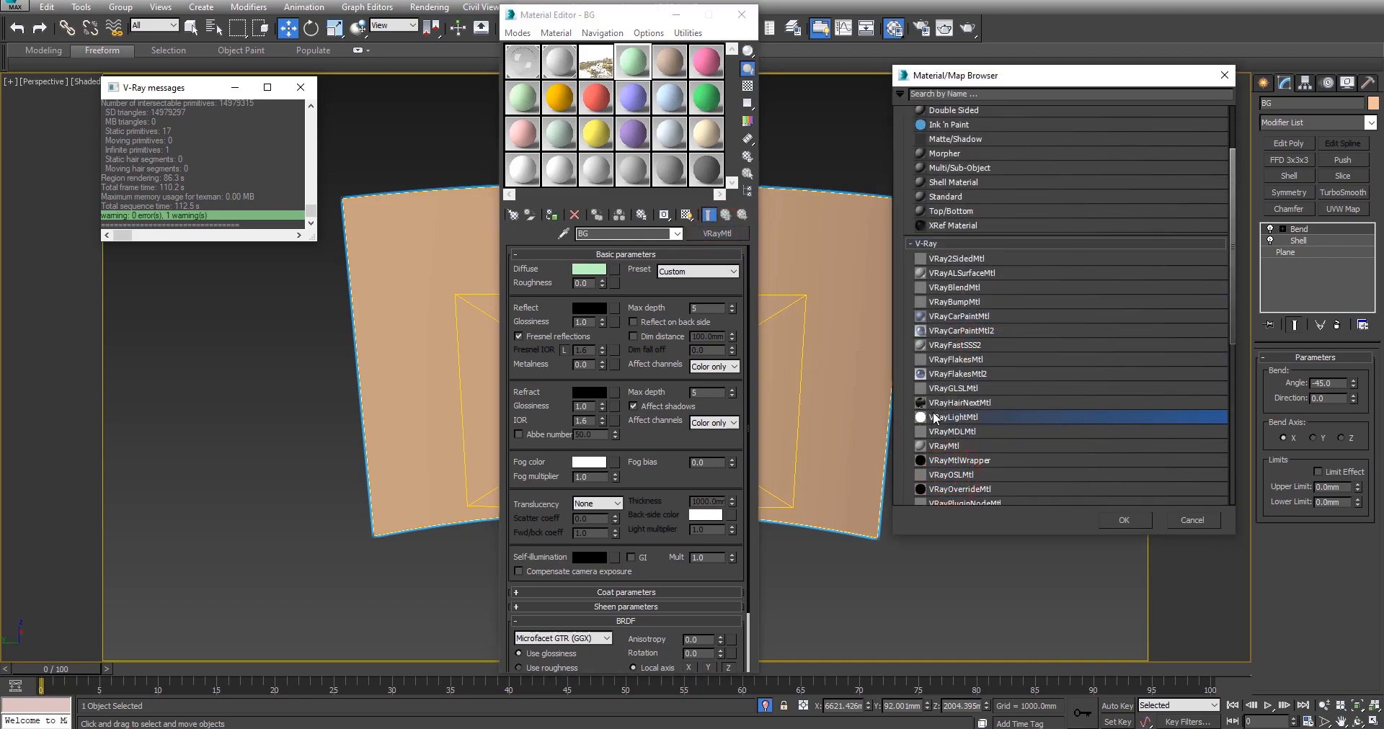
pyautogui.click(1124, 520)
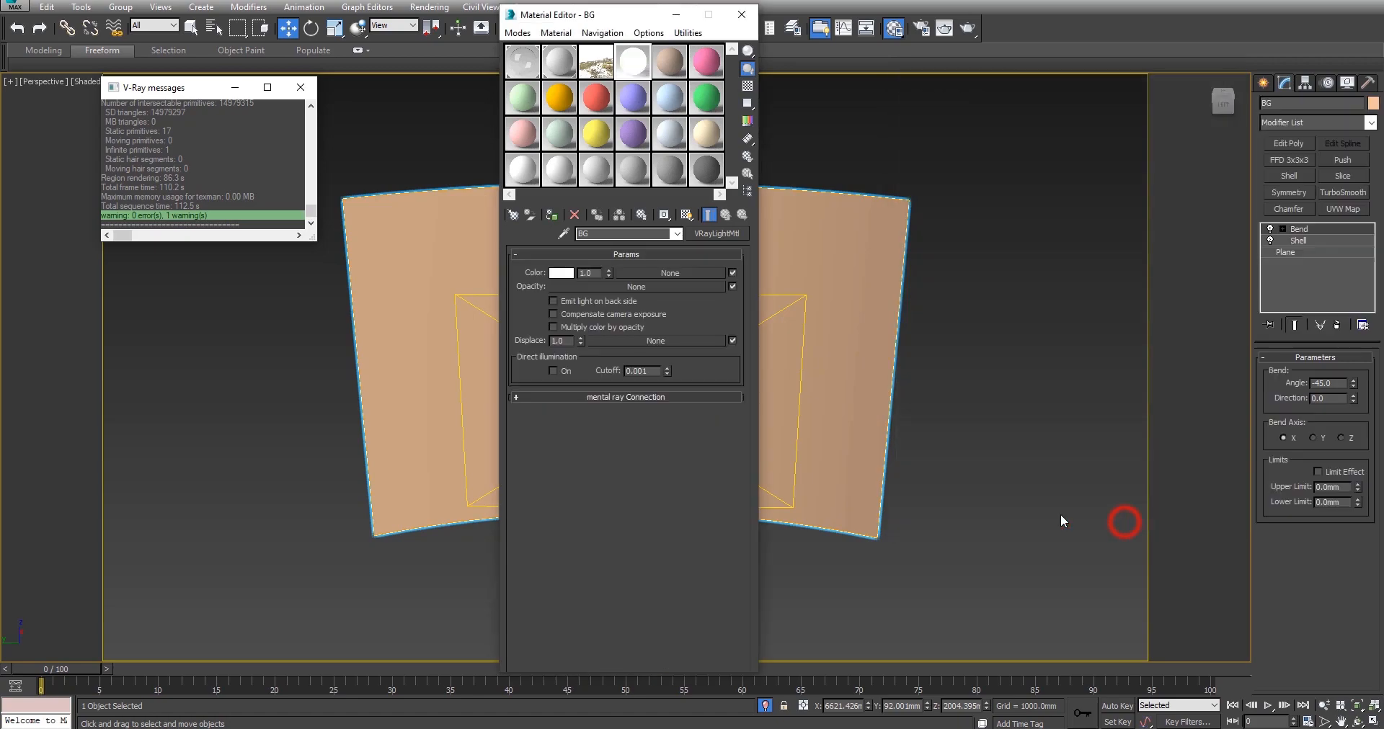
# Load BG.jpg from the MODELS folder as a Bitmap map for the BG material's light color.
pyautogui.click(658, 272)
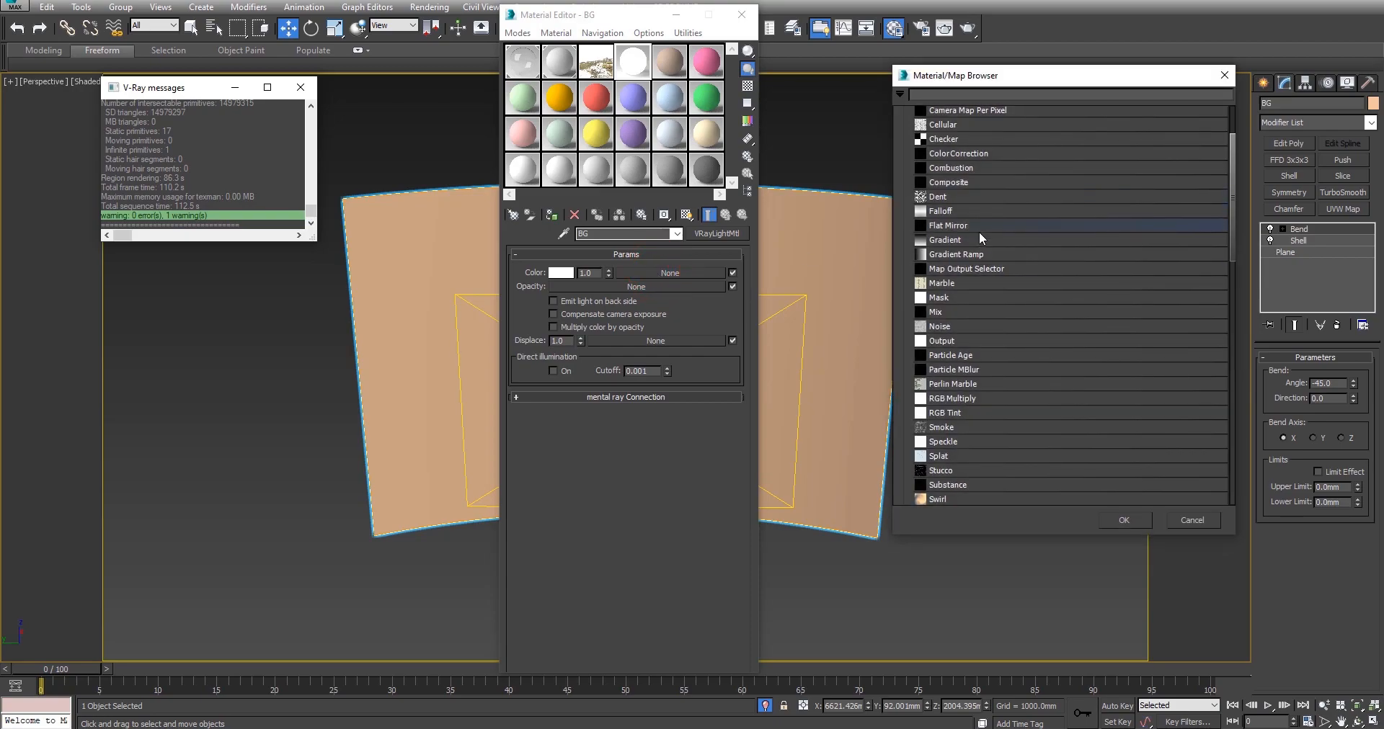
pyautogui.scroll(3, 966, 166)
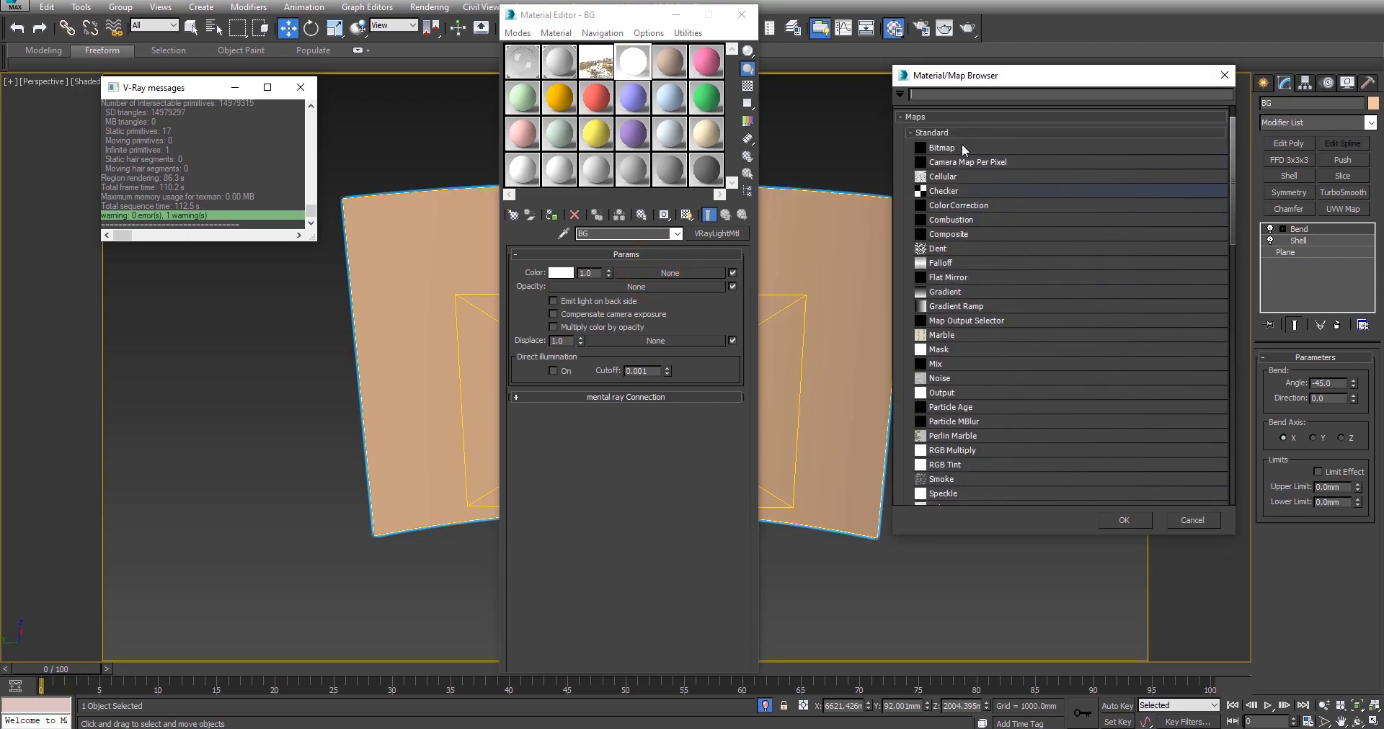
pyautogui.doubleClick(944, 150)
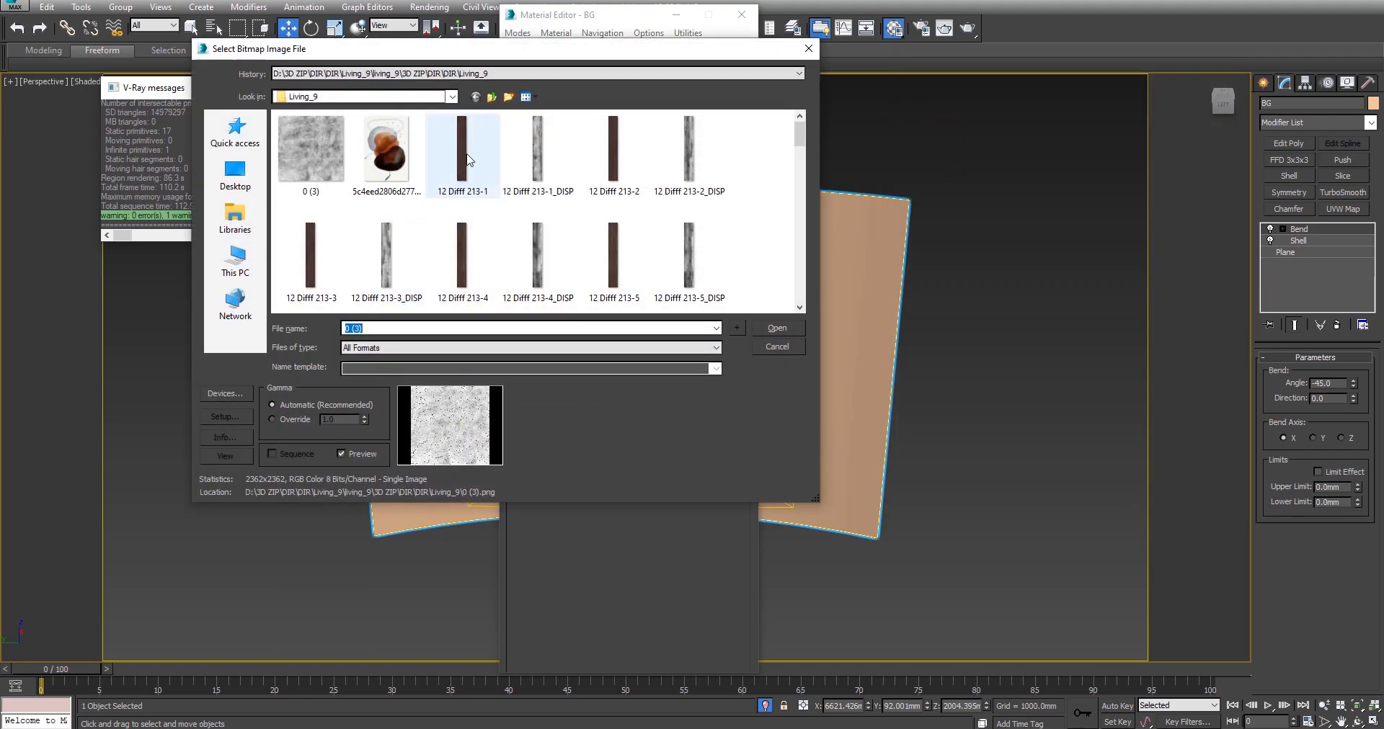
pyautogui.click(496, 97)
pyautogui.click(496, 97)
pyautogui.click(496, 97)
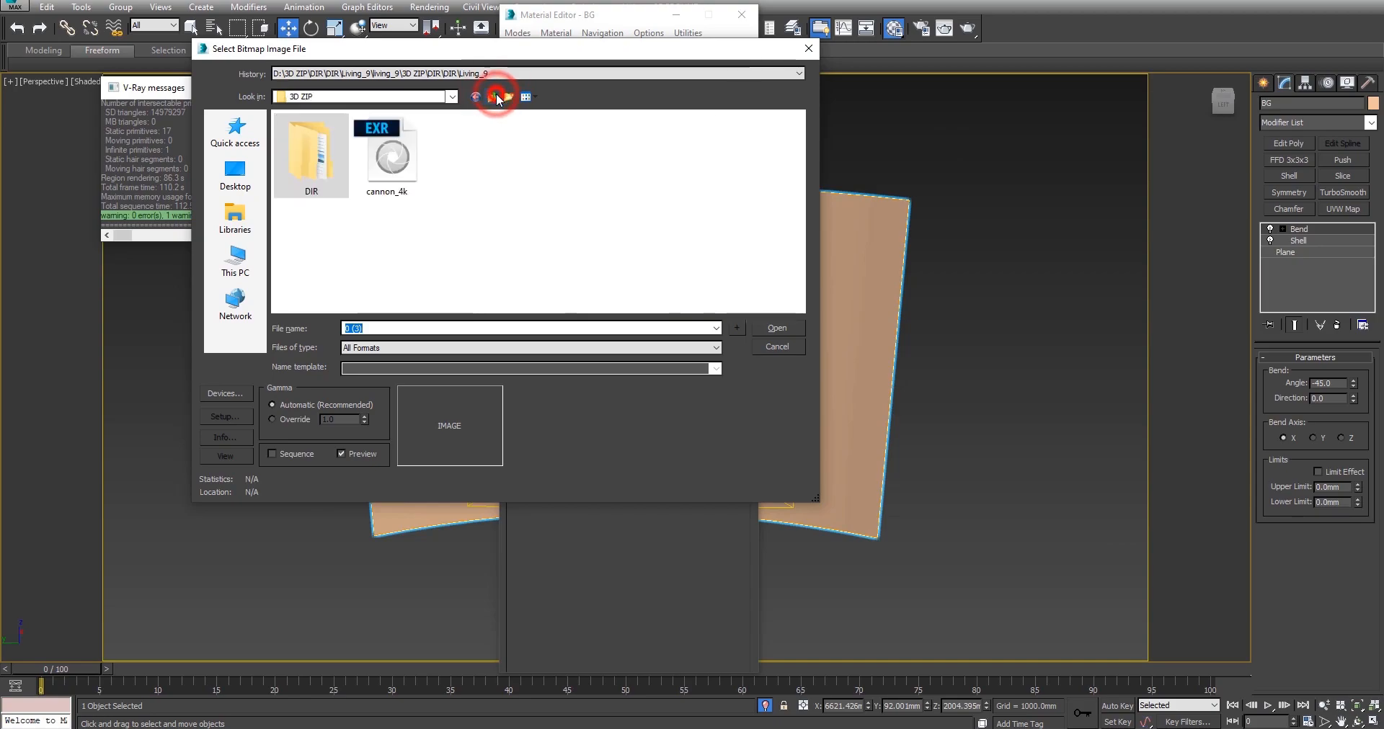
pyautogui.click(495, 98)
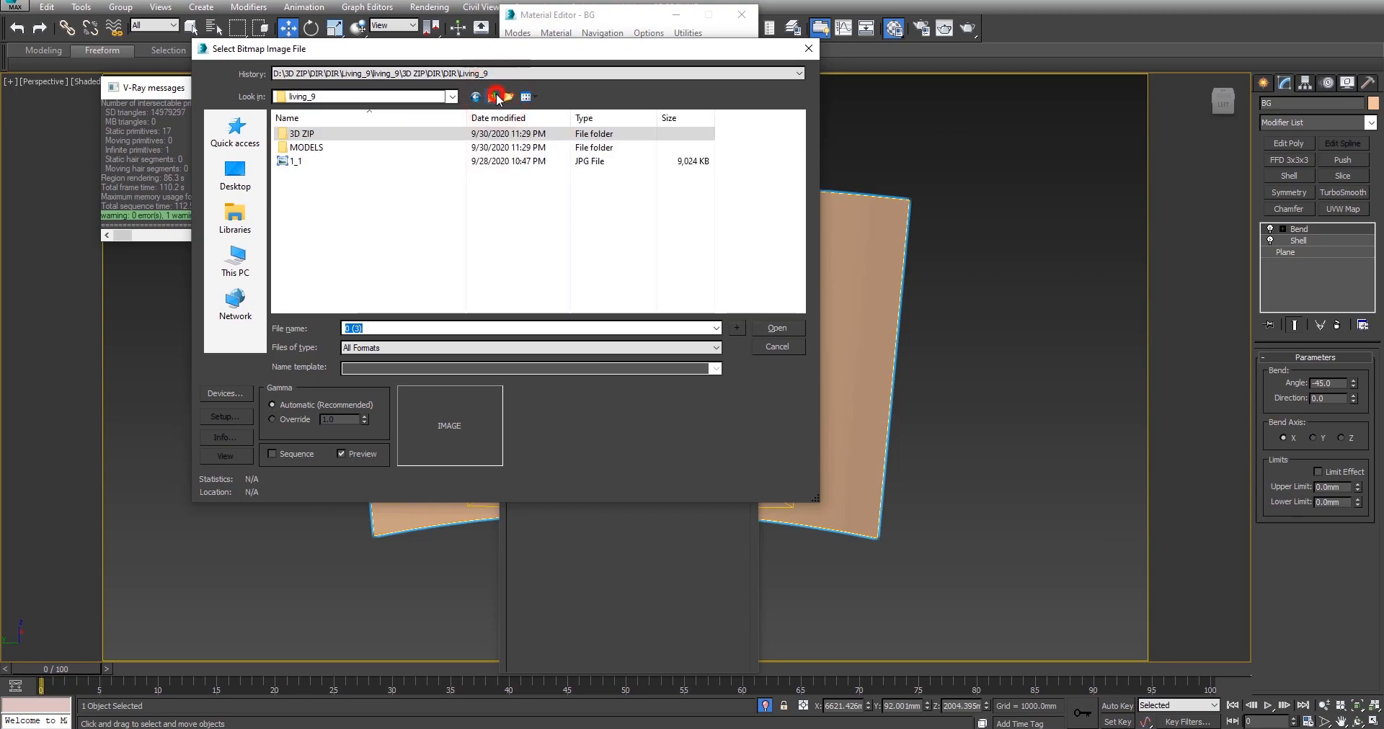
pyautogui.doubleClick(329, 146)
pyautogui.click(389, 160)
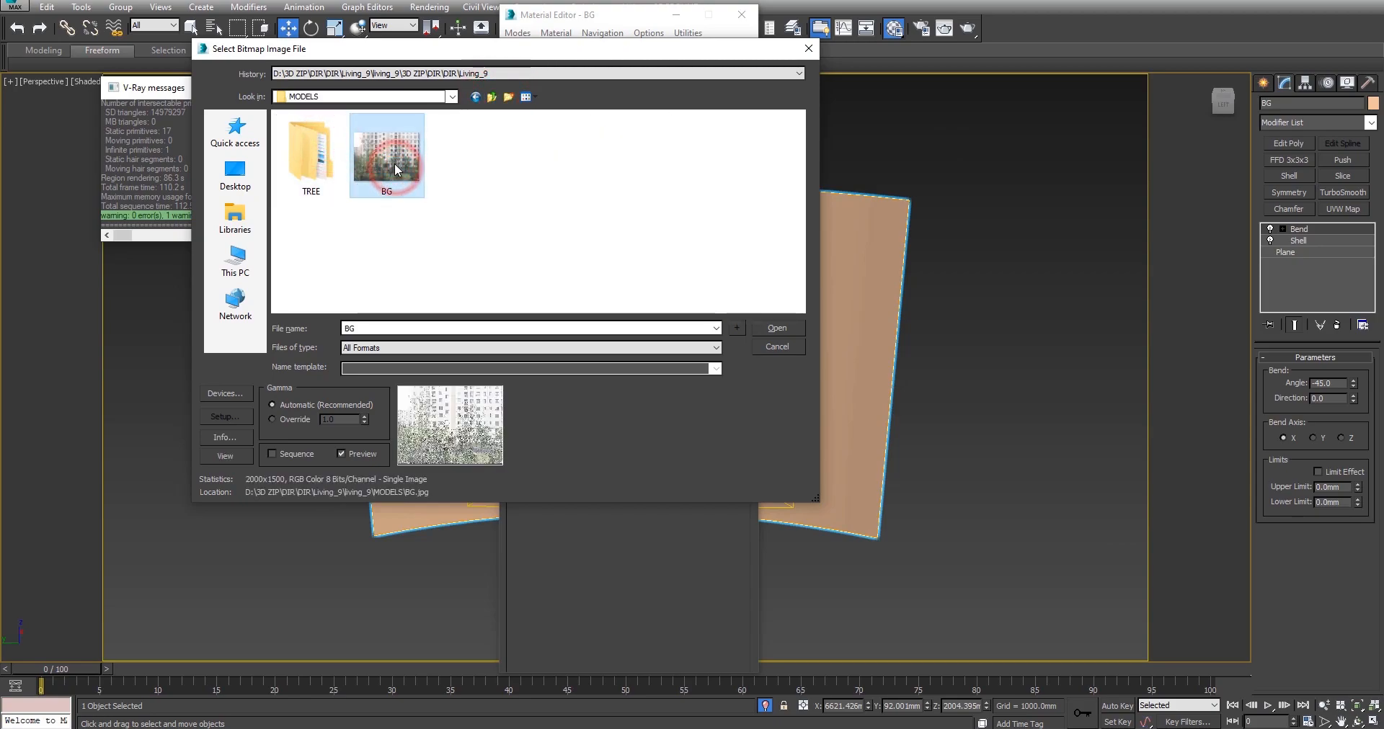
pyautogui.click(777, 328)
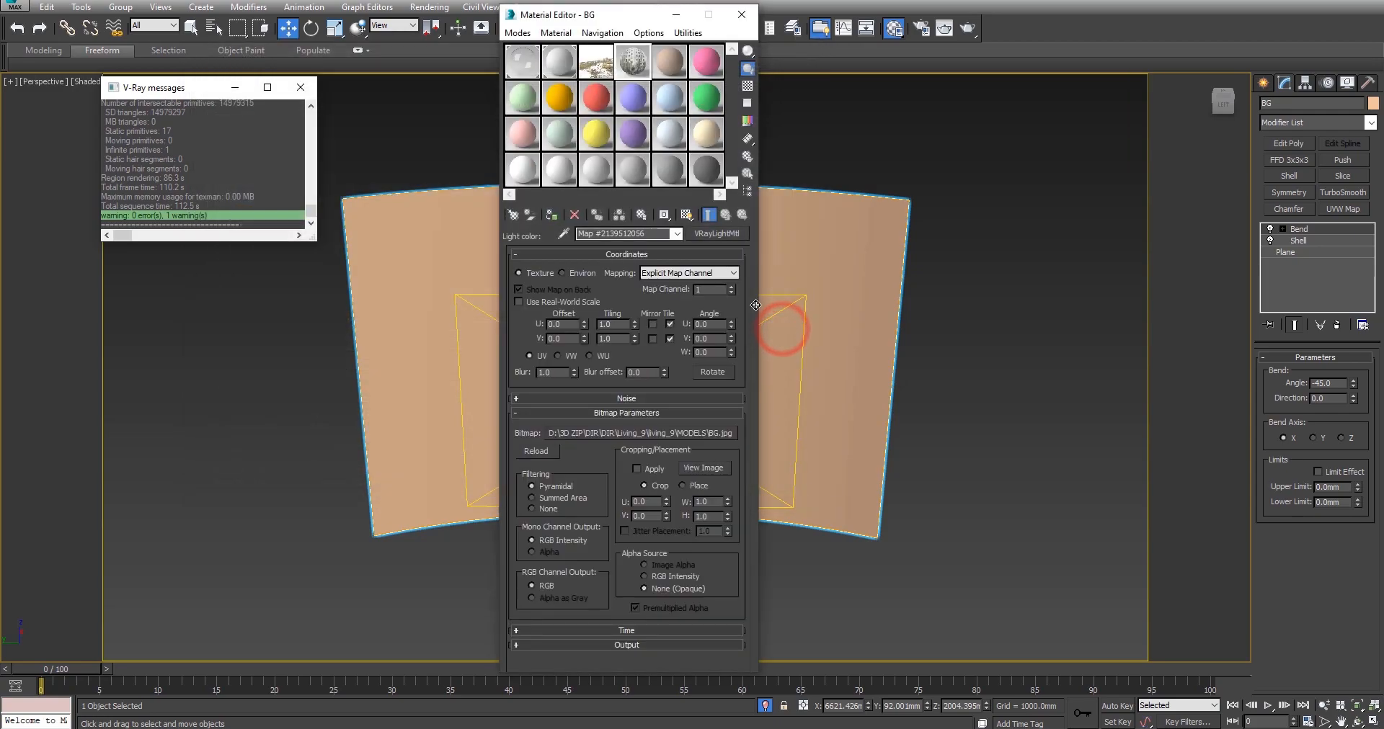
# Assign the BG material to the curved plane and show its image texture in the viewport.
pyautogui.click(725, 216)
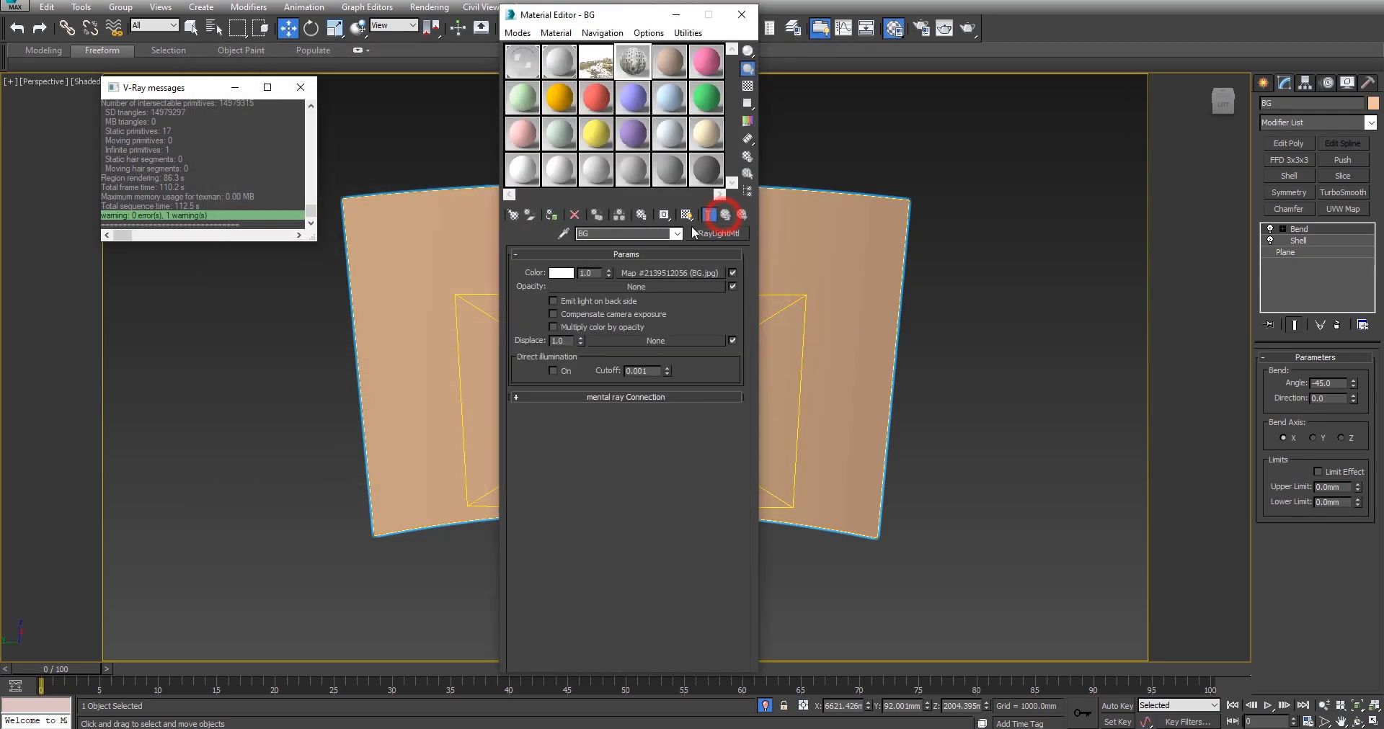
pyautogui.moveTo(642, 62); pyautogui.dragTo(837, 230)
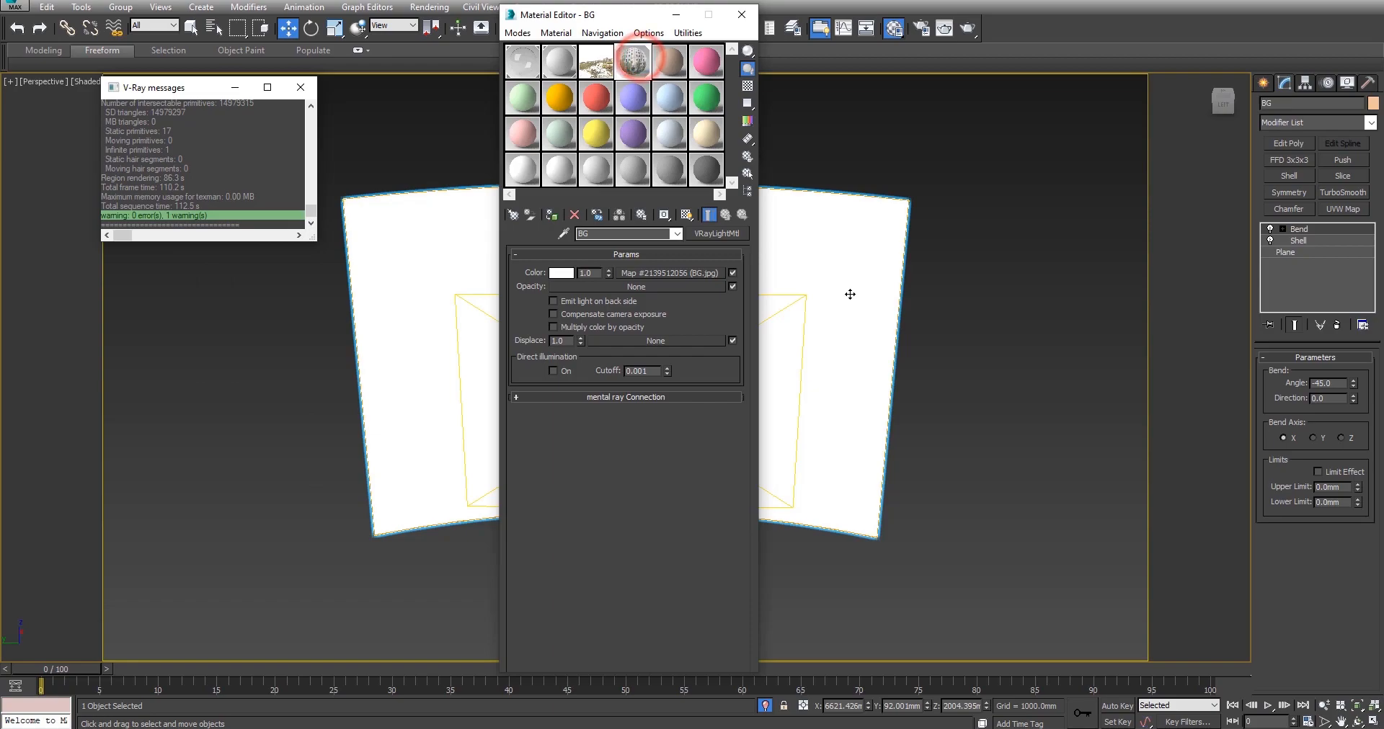
pyautogui.moveTo(850, 293); pyautogui.dragTo(1122, 294, button='middle')
pyautogui.moveTo(869, 220); pyautogui.dragTo(1073, 216, button='middle')
pyautogui.scroll(-2, 1025, 240)
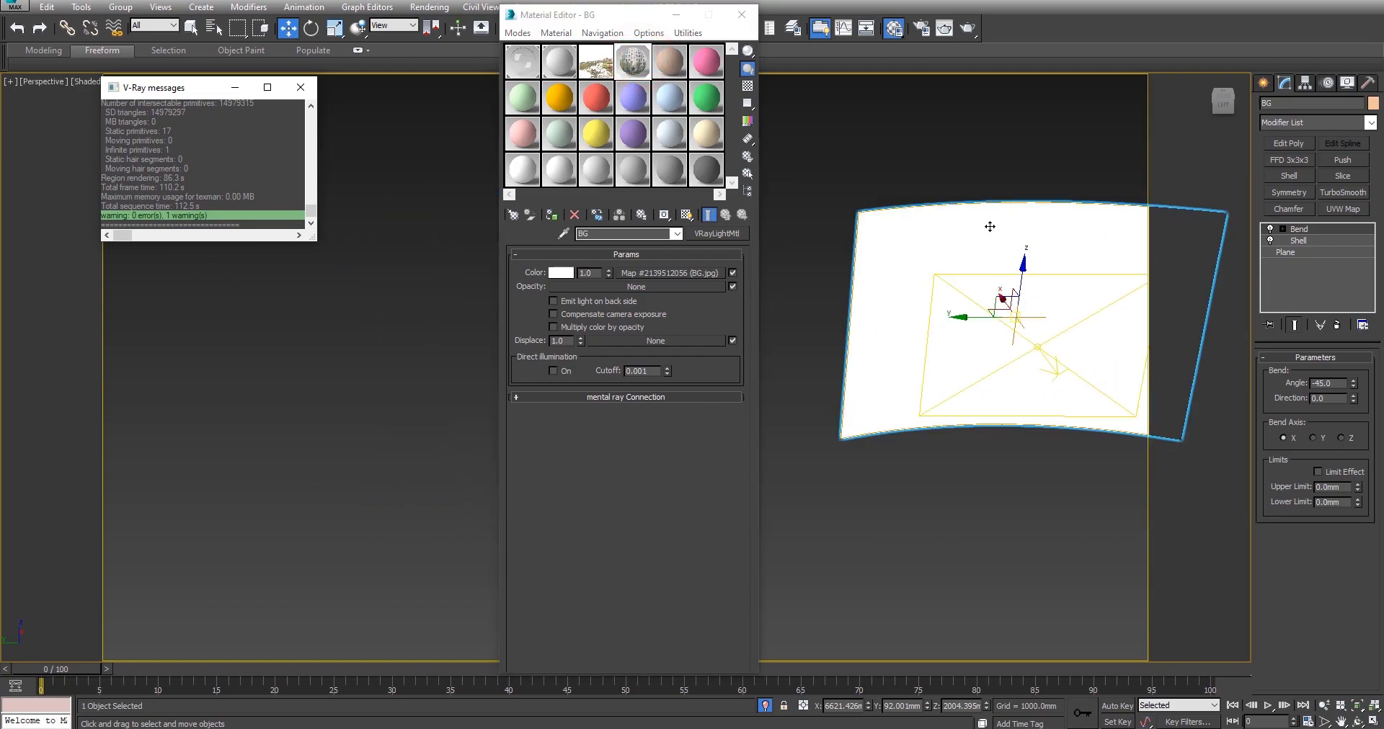
pyautogui.scroll(2, 990, 226)
pyautogui.moveTo(989, 227); pyautogui.dragTo(952, 224, button='middle')
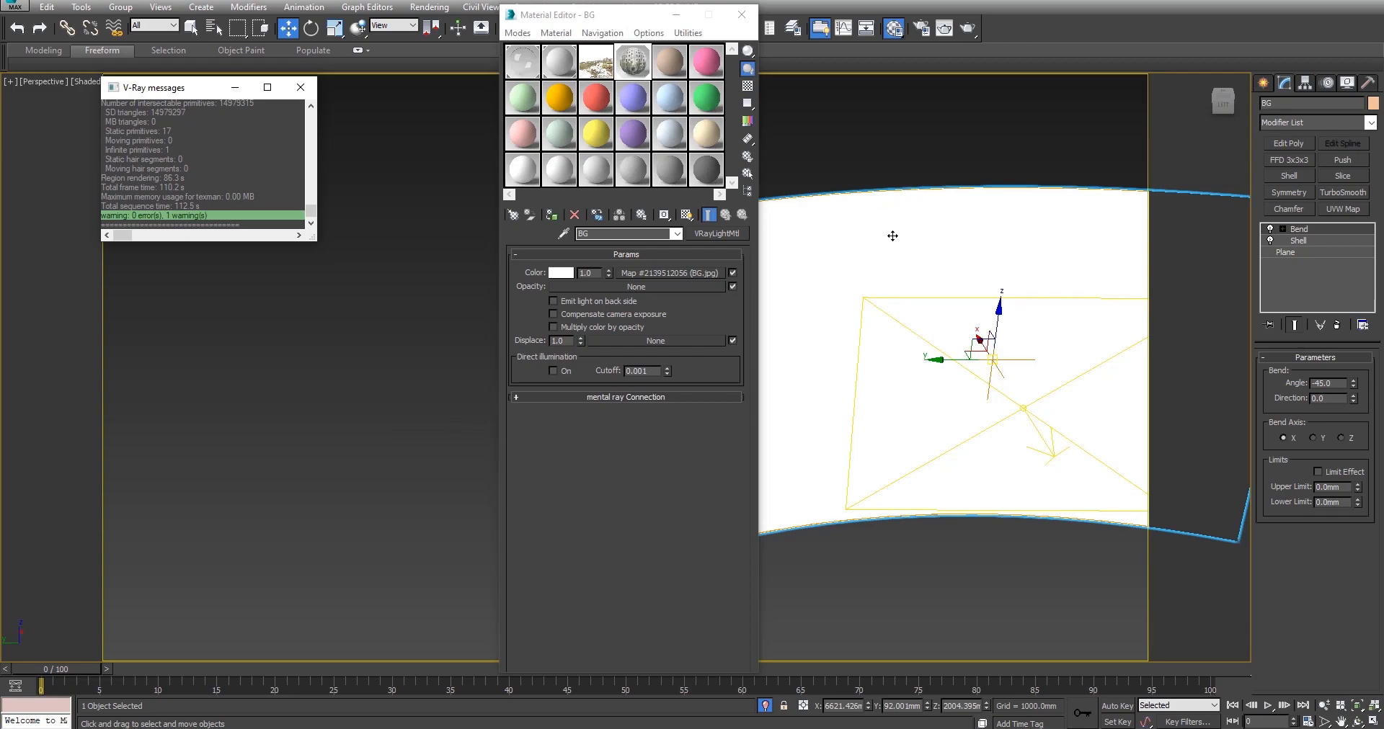
pyautogui.click(686, 216)
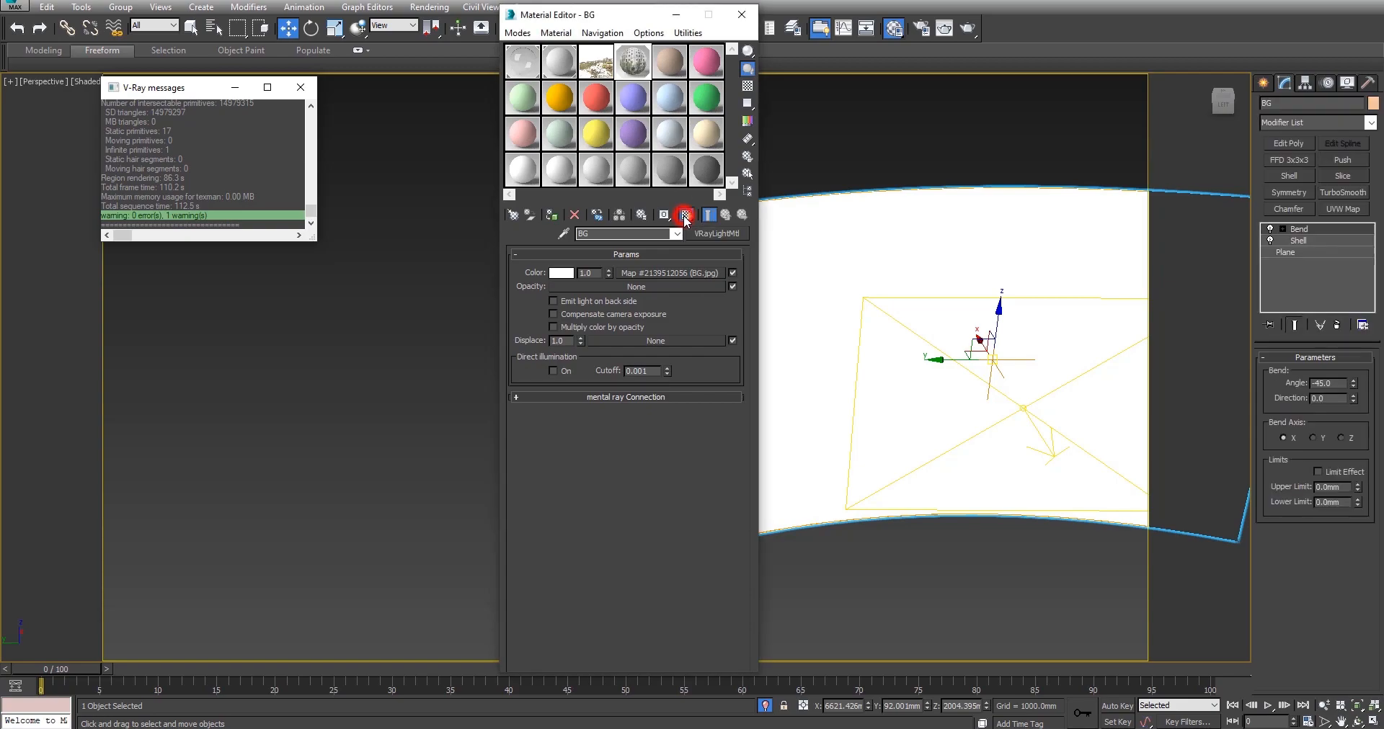
pyautogui.moveTo(688, 220); pyautogui.dragTo(720, 220)
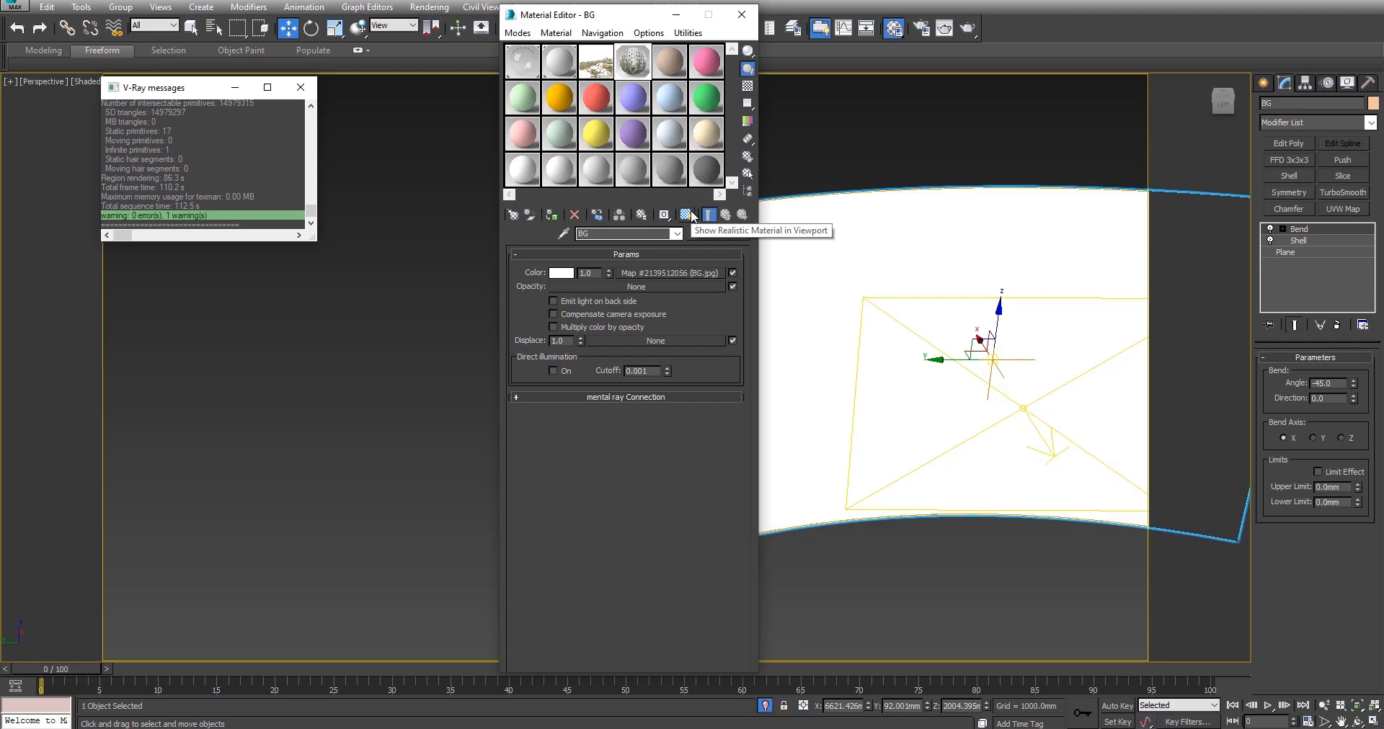
pyautogui.click(688, 215)
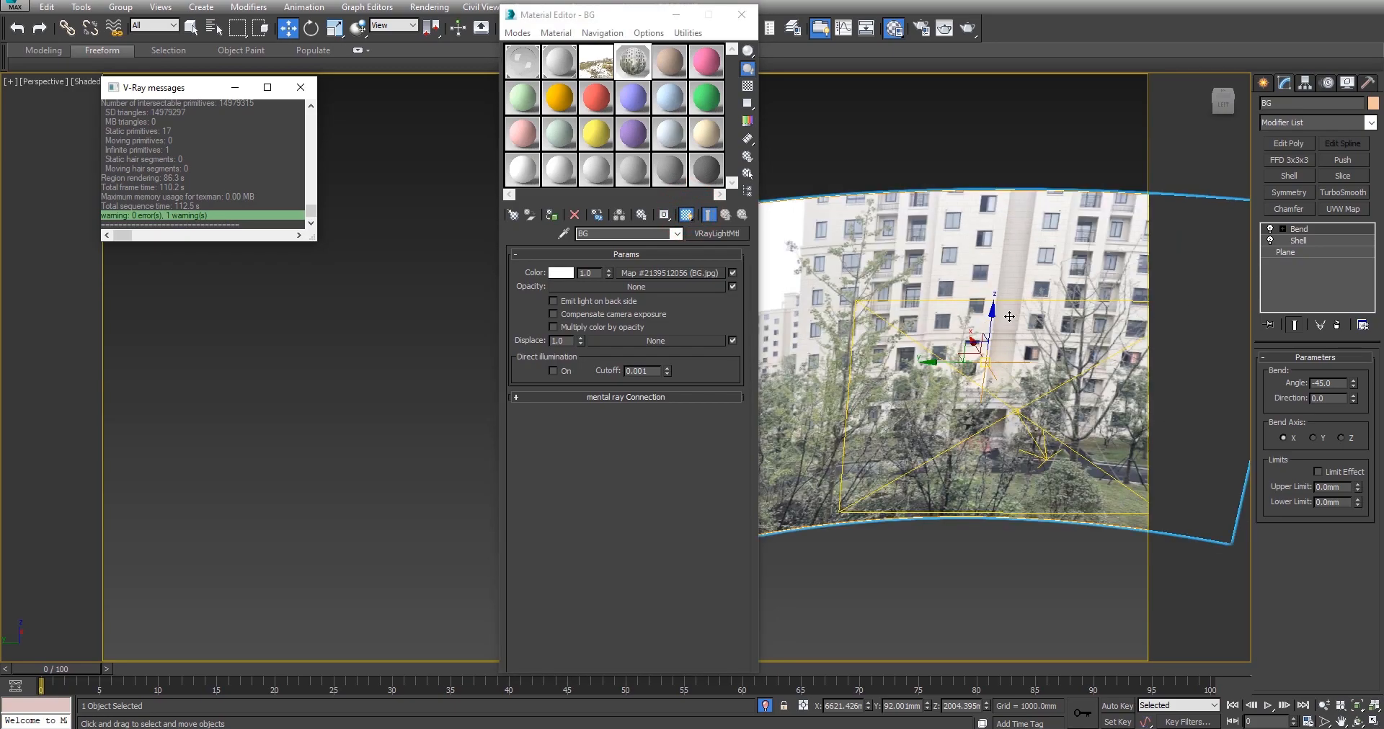
pyautogui.keyDown('alt'); pyautogui.moveTo(1030, 332); pyautogui.dragTo(986, 322, button='middle'); pyautogui.keyUp('alt')
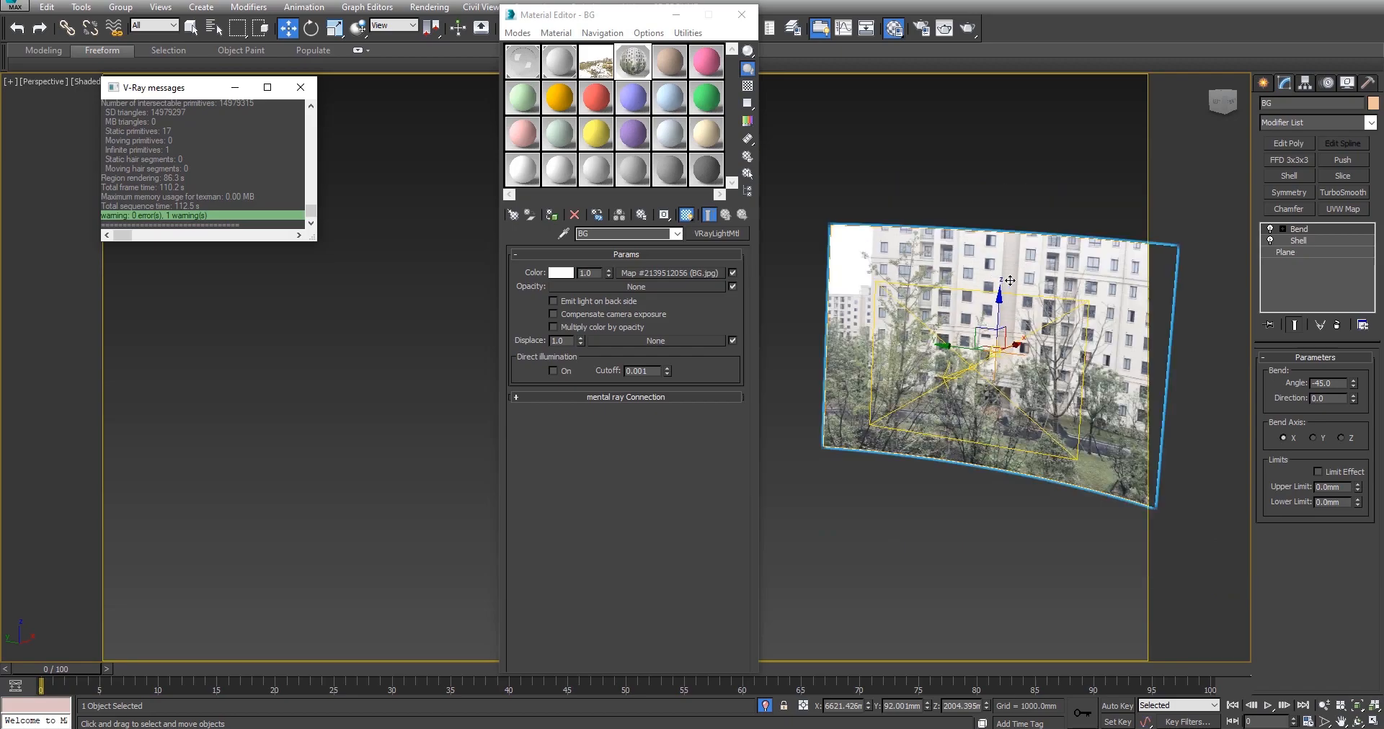
pyautogui.scroll(-3, 1009, 280)
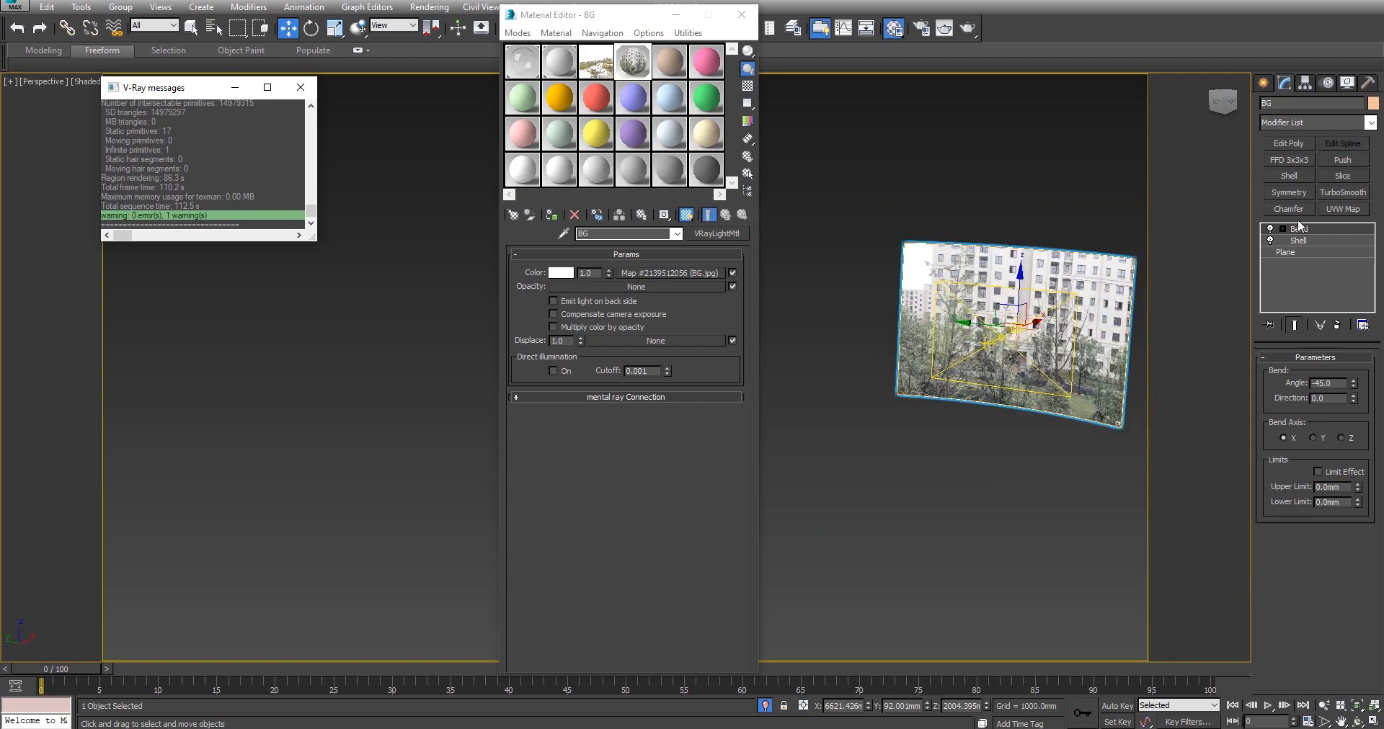
# Exit isolation mode and close the Material Editor to view the textured plane beside the room.
pyautogui.click(765, 706)
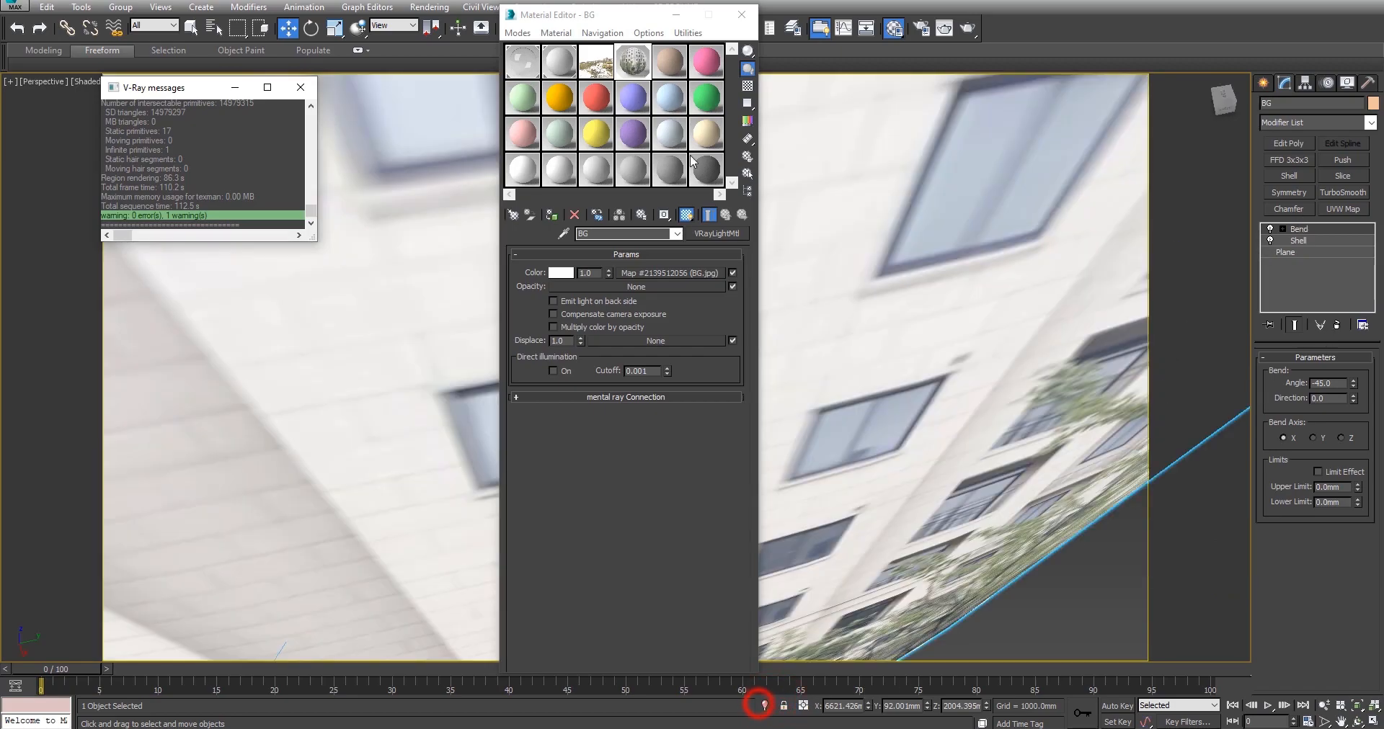
pyautogui.click(733, 14)
pyautogui.scroll(-5, 741, 256)
pyautogui.keyDown('alt'); pyautogui.moveTo(742, 257); pyautogui.dragTo(964, 256, button='middle'); pyautogui.keyUp('alt')
pyautogui.scroll(6, 766, 367)
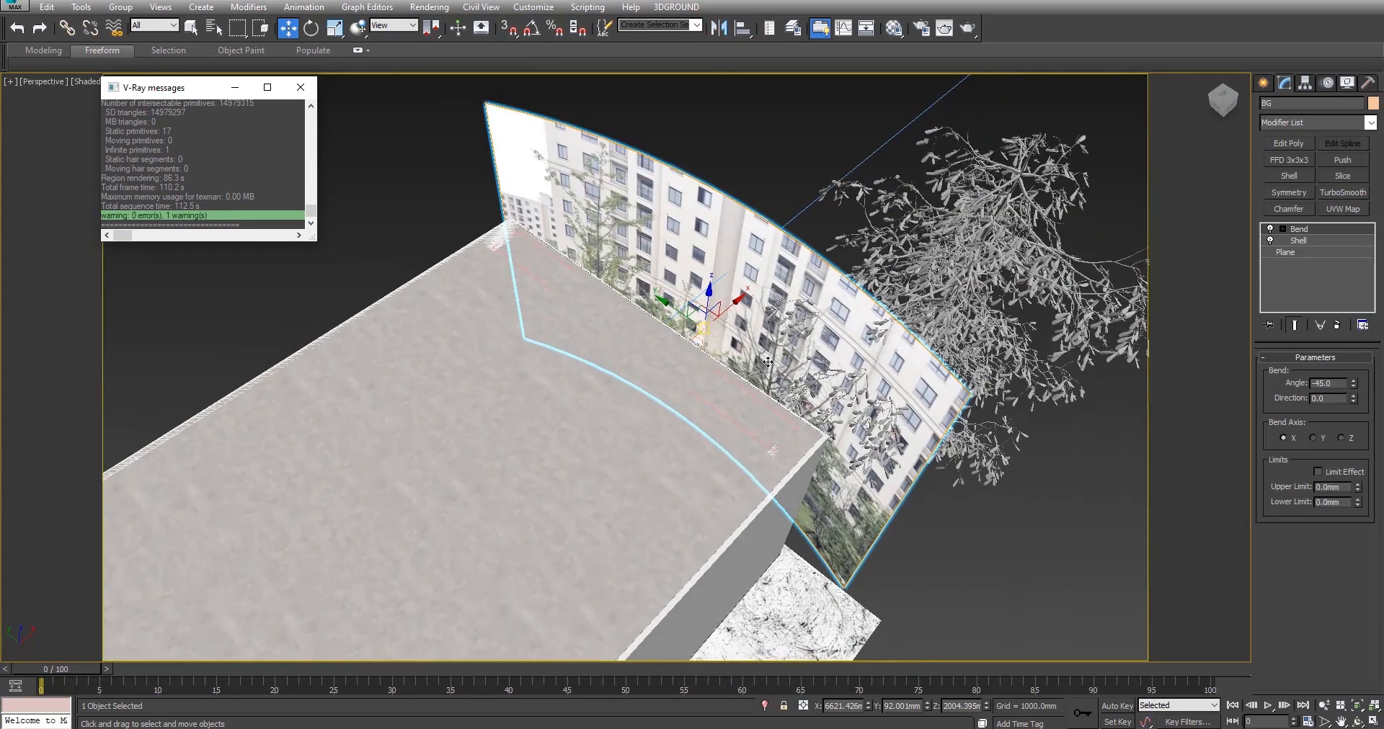
# Isolate the BG plane, turn off Receive Shadows, Cast Shadows and Apply Atmospherics in its object properties, and exit isolation.
pyautogui.hotkey('alt', 'q')
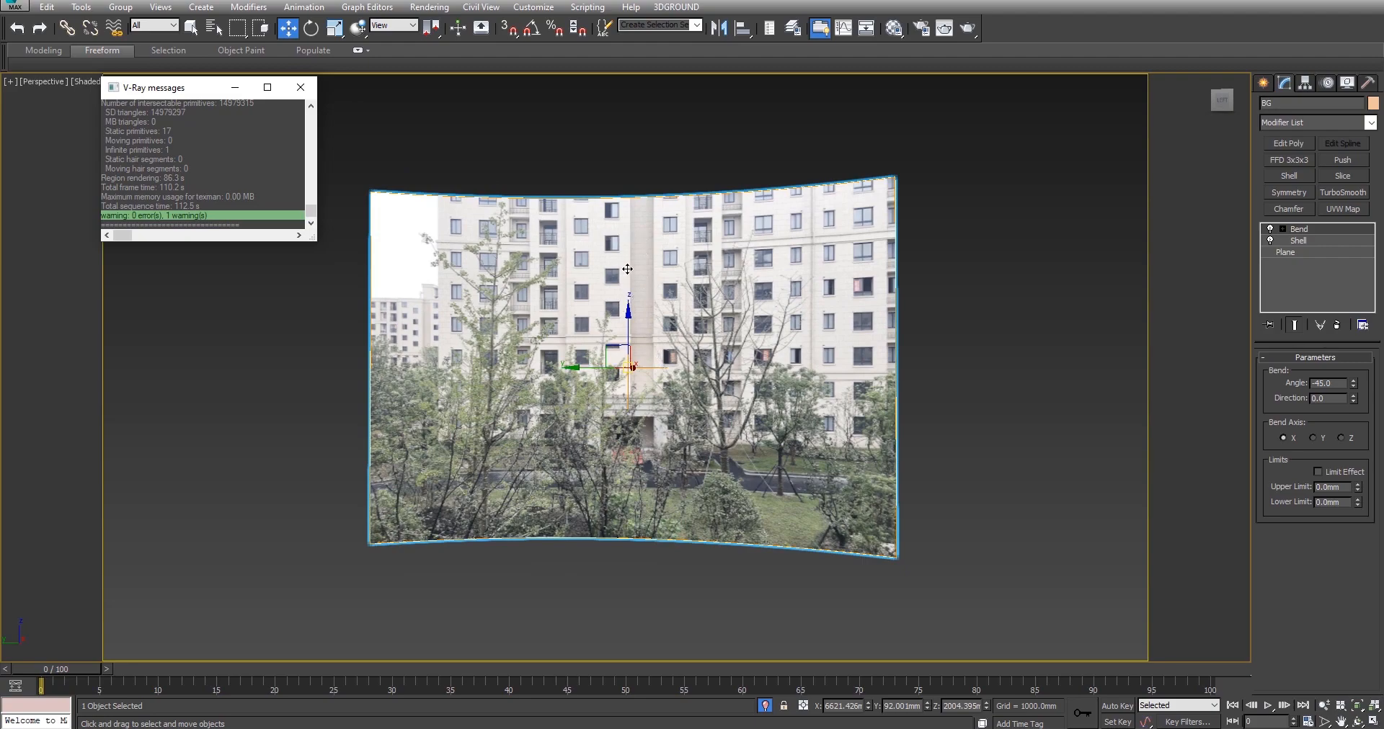
pyautogui.rightClick(620, 258)
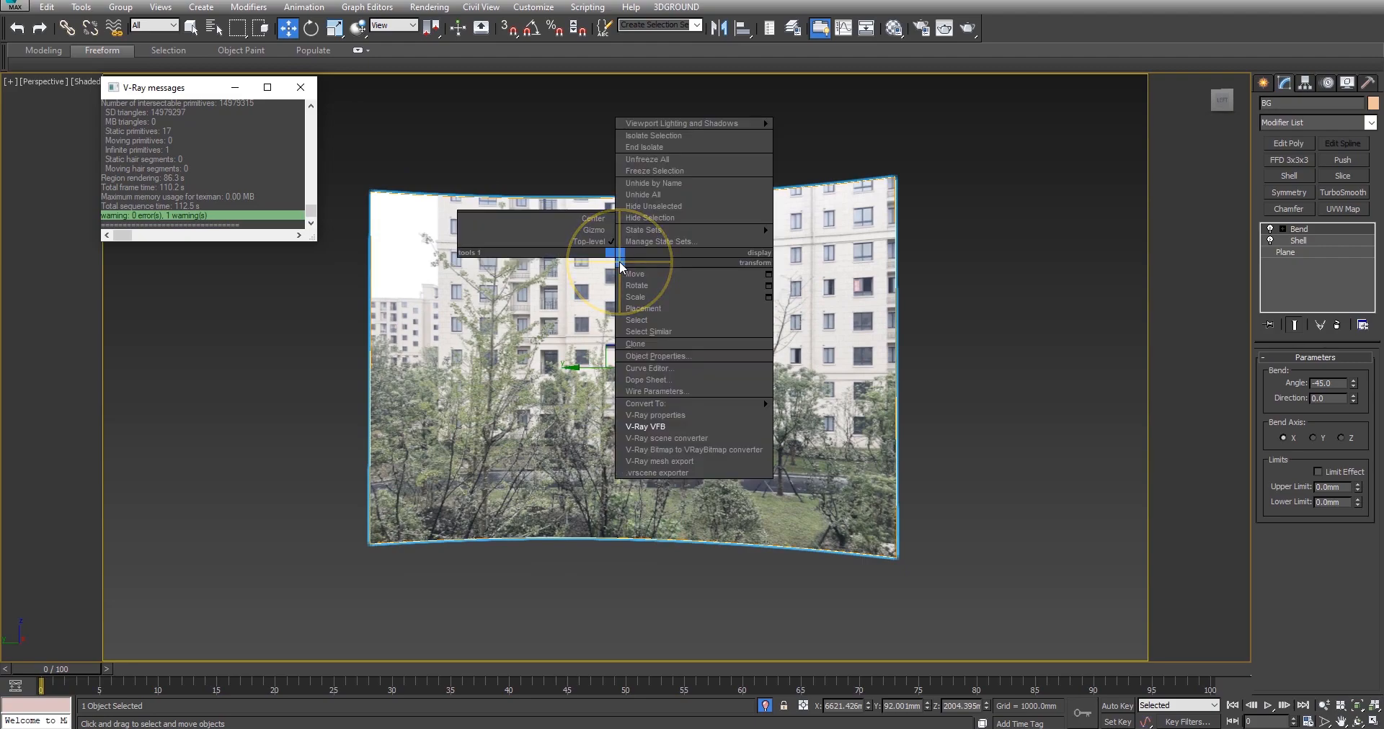
pyautogui.click(654, 356)
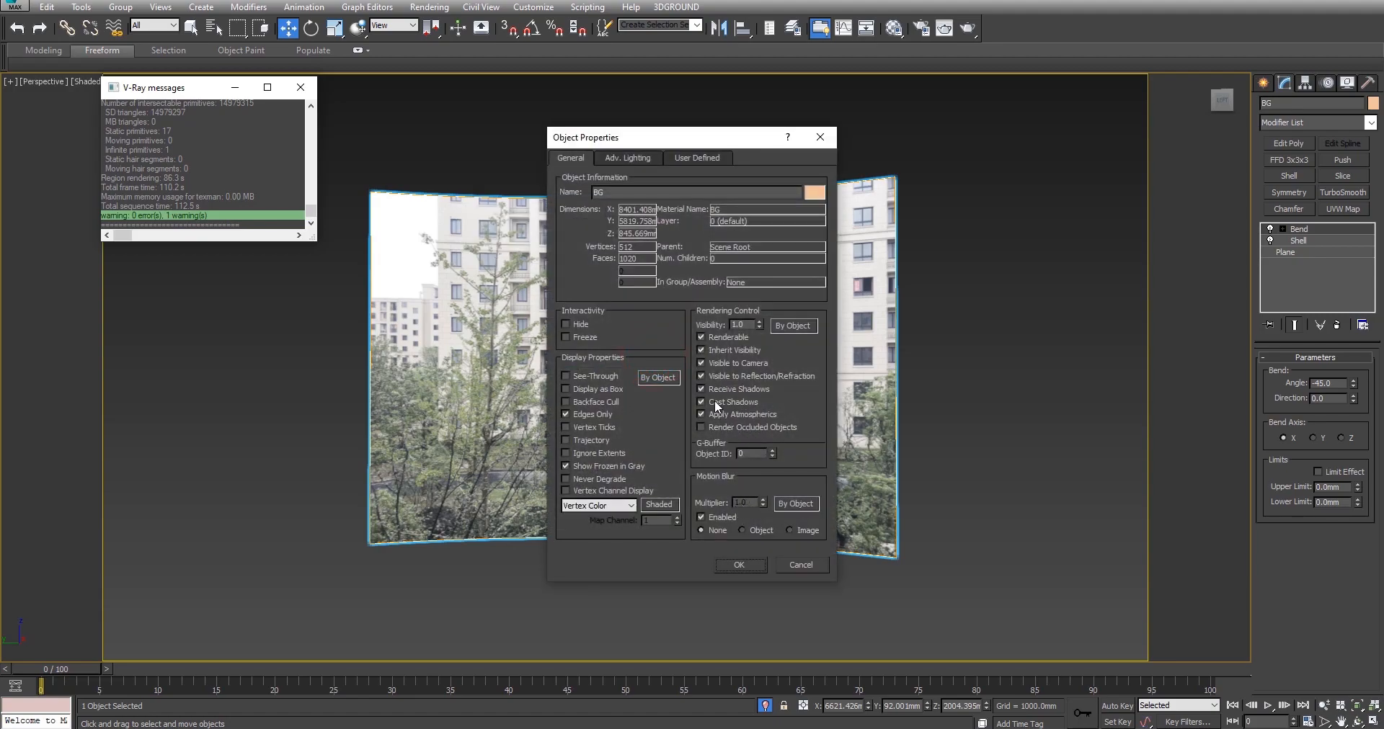
pyautogui.click(715, 403)
pyautogui.click(728, 389)
pyautogui.click(733, 413)
pyautogui.click(739, 566)
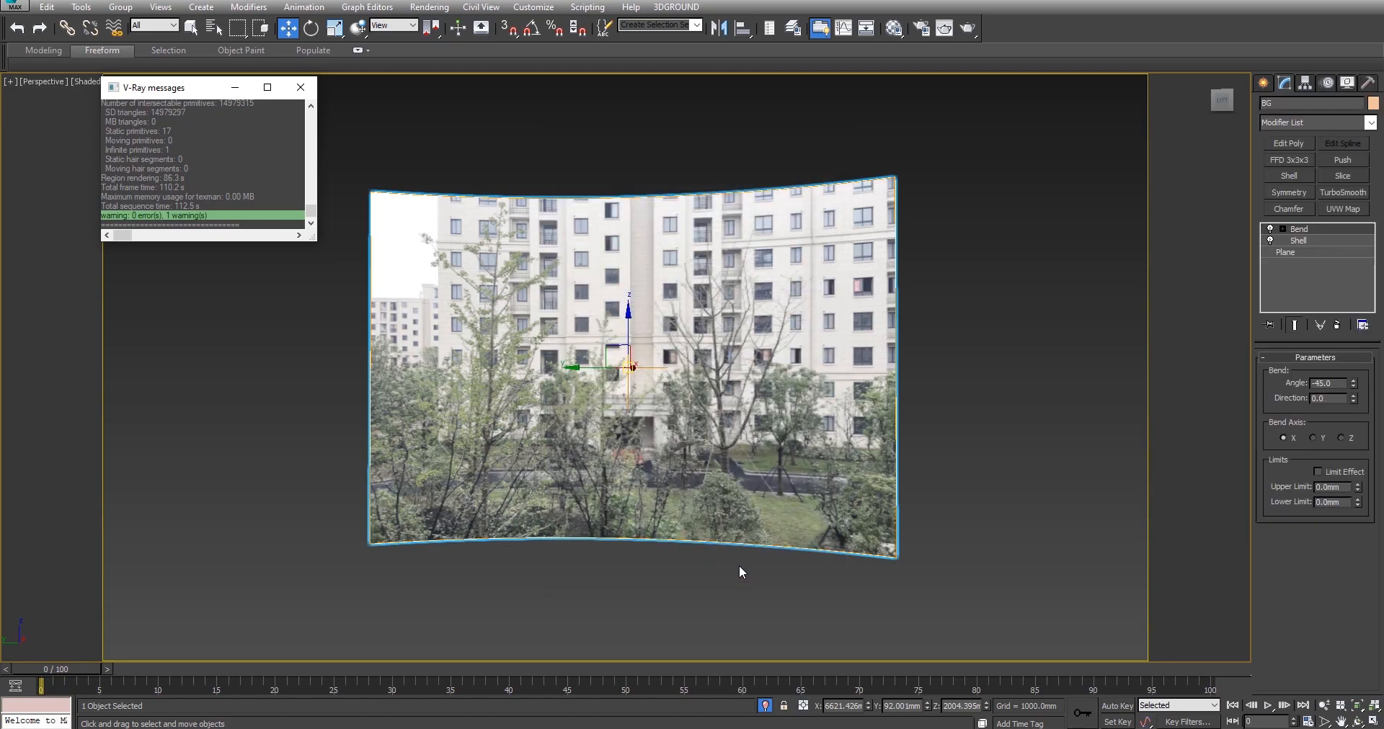
pyautogui.click(765, 706)
# Select the BranchesSG tree outside the window and examine where it stands relative to the background plane.
pyautogui.scroll(-5, 712, 356)
pyautogui.click(831, 275)
pyautogui.keyDown('alt'); pyautogui.moveTo(800, 389); pyautogui.dragTo(742, 323, button='middle'); pyautogui.keyUp('alt')
pyautogui.scroll(5, 742, 323)
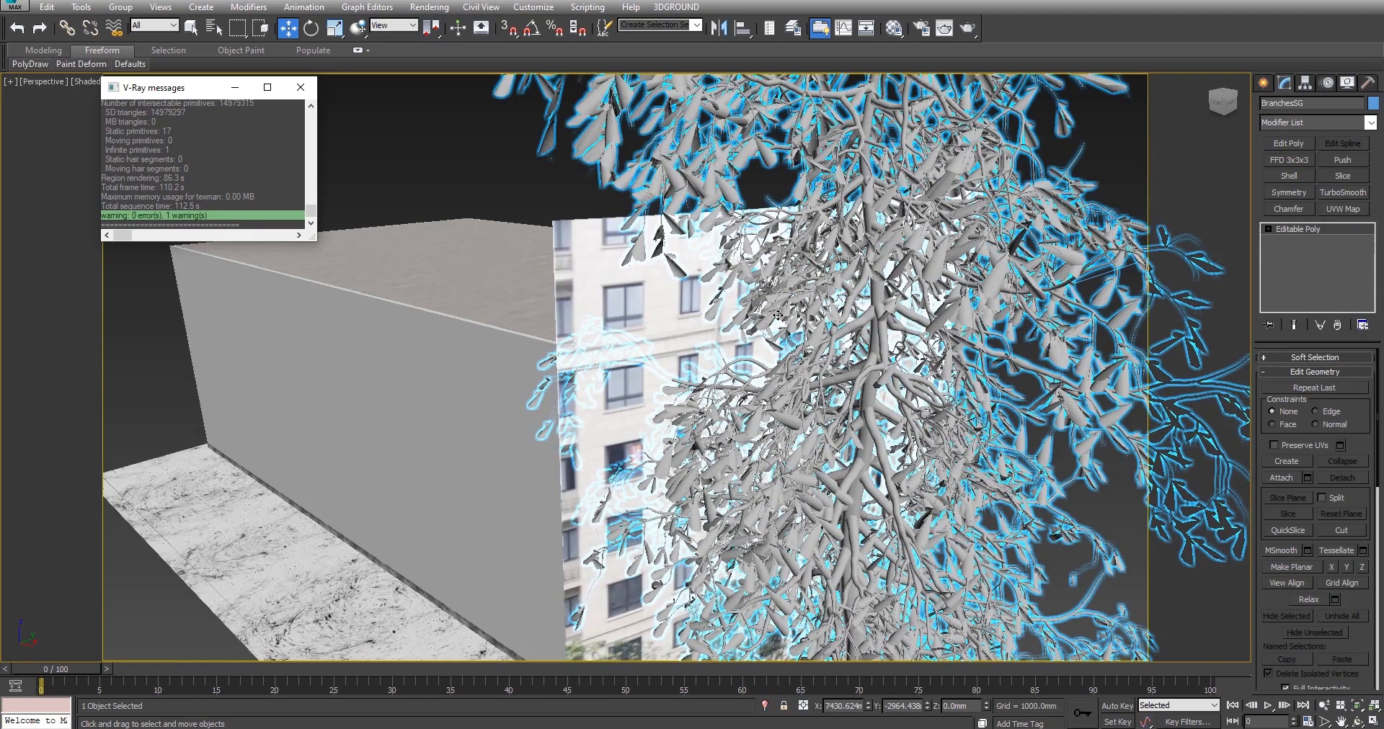
pyautogui.keyDown('alt'); pyautogui.moveTo(870, 344); pyautogui.dragTo(956, 356, button='middle'); pyautogui.keyUp('alt')
pyautogui.scroll(-3, 957, 356)
pyautogui.scroll(-3, 957, 356)
pyautogui.keyDown('alt'); pyautogui.moveTo(1038, 371); pyautogui.dragTo(927, 409, button='middle'); pyautogui.keyUp('alt')
pyautogui.scroll(6, 928, 410)
pyautogui.scroll(-6, 928, 409)
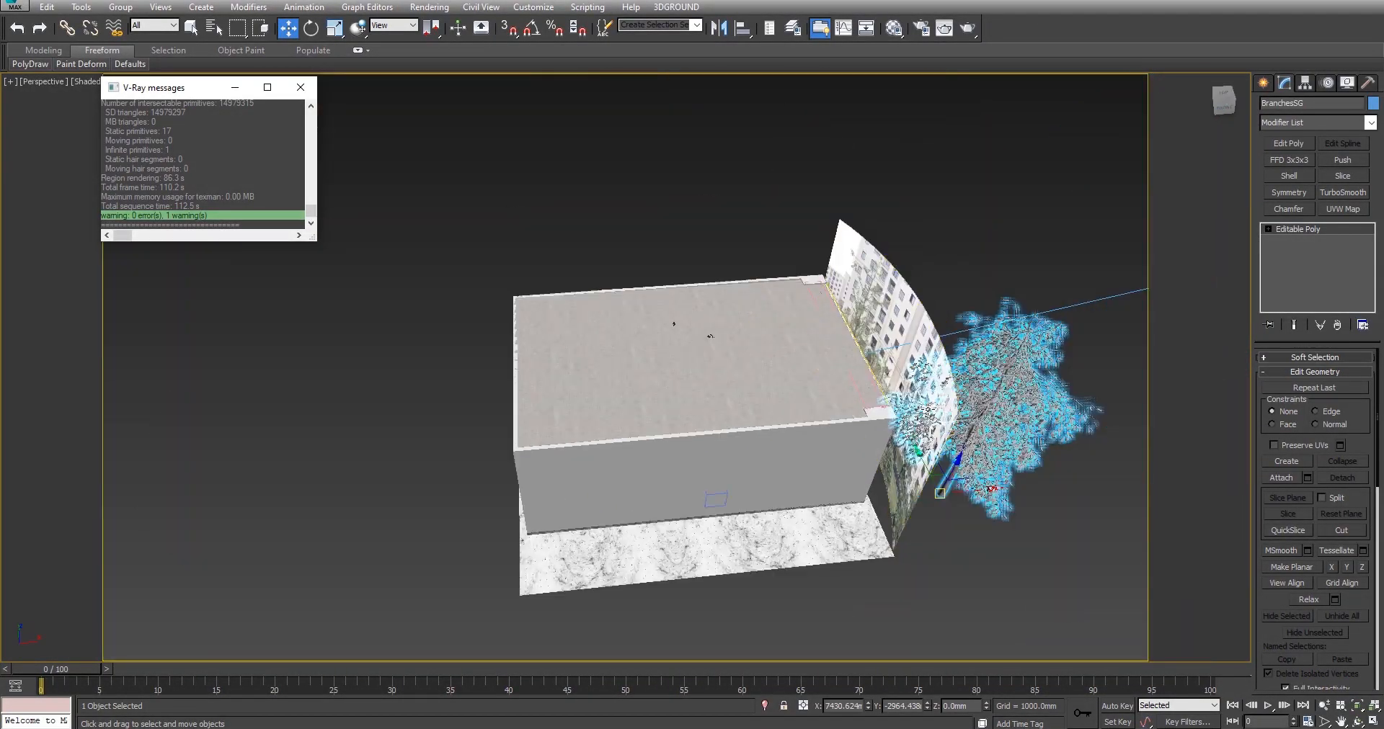
# Examine the alignment of VRaySun001, the tree and the background plane in a wireframe top view and in perspective.
pyautogui.press('t')
pyautogui.scroll(-3, 833, 339)
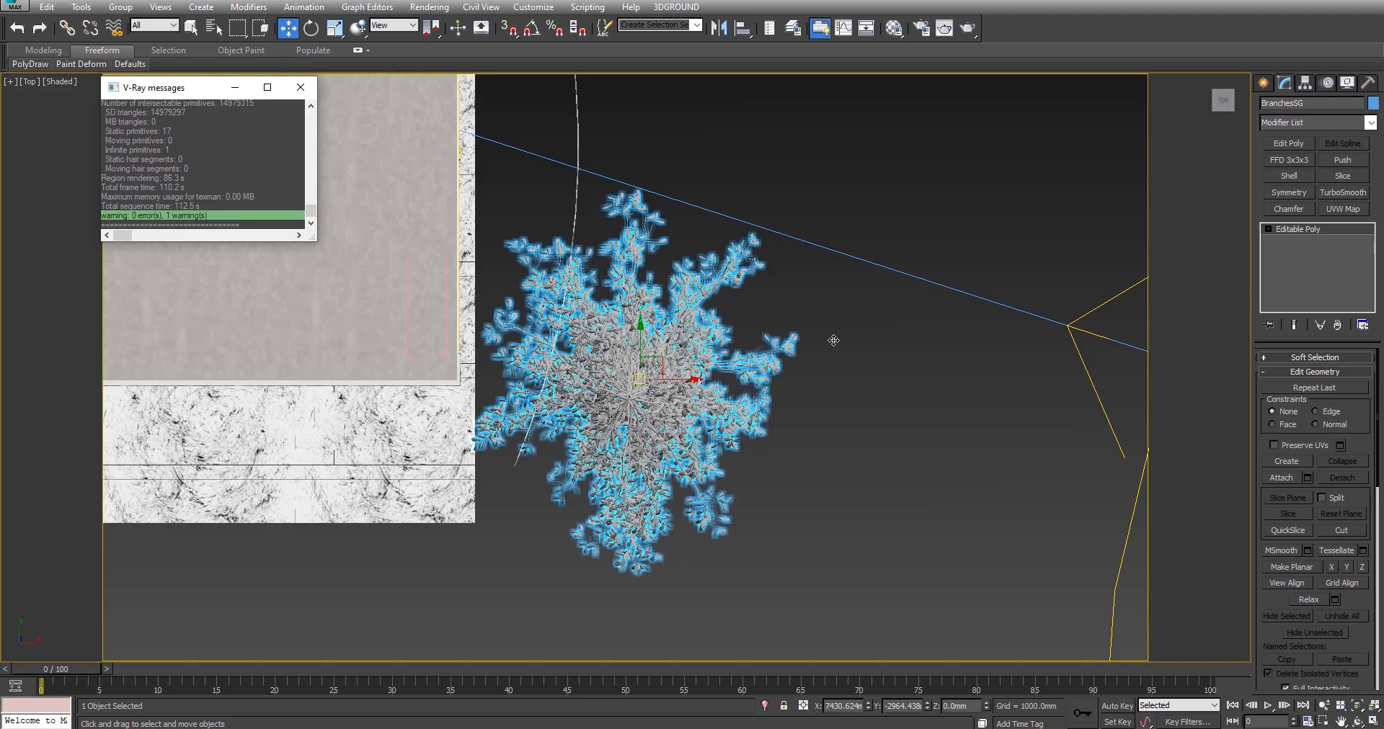
pyautogui.press('F3')
pyautogui.scroll(-2, 924, 407)
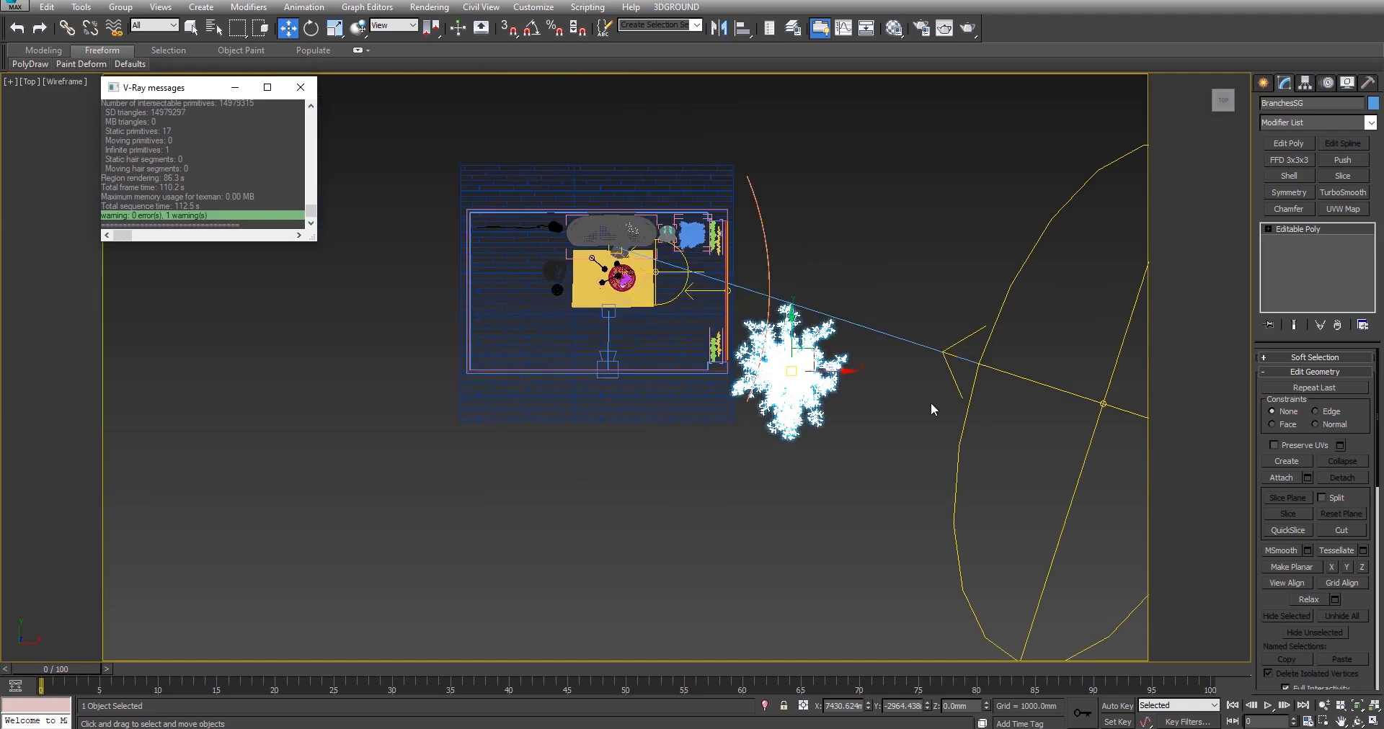
pyautogui.click(1101, 406)
pyautogui.press('p')
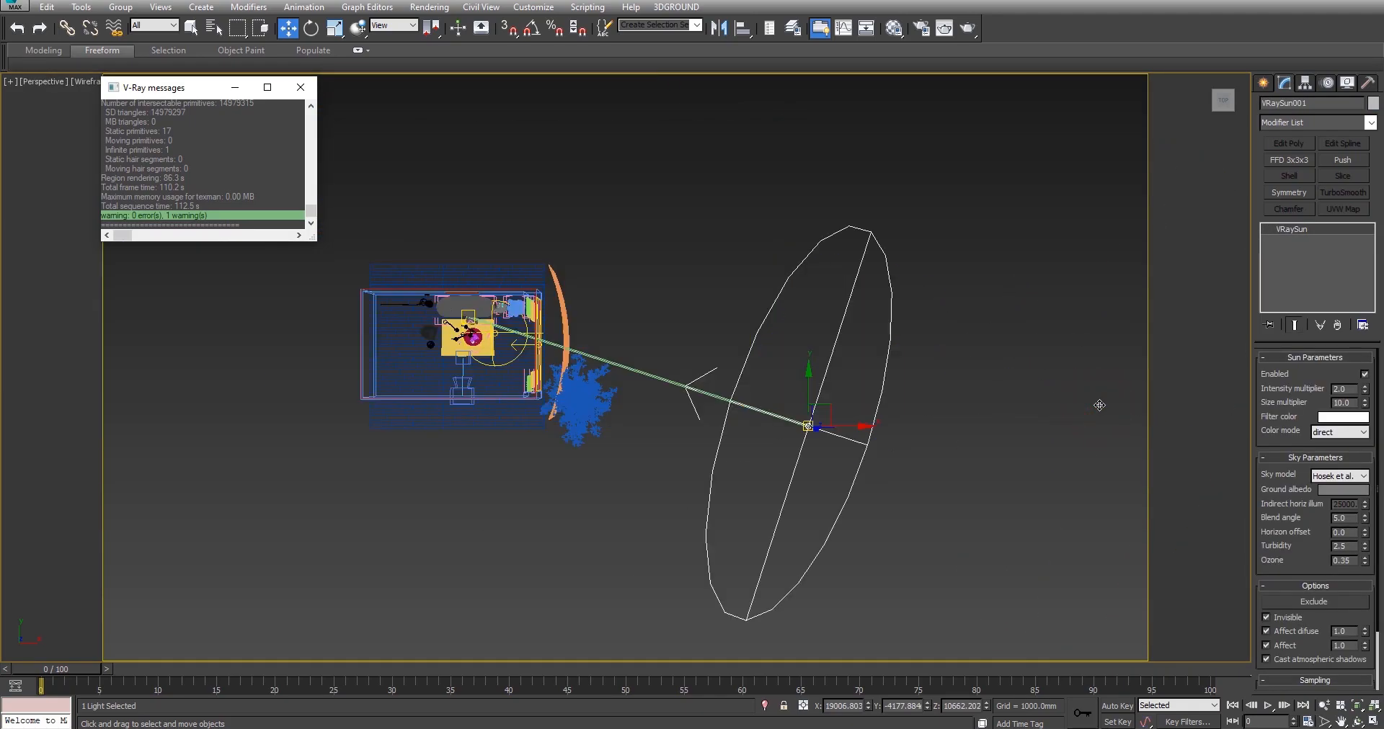
pyautogui.press('F3')
pyautogui.keyDown('alt'); pyautogui.moveTo(631, 347); pyautogui.dragTo(510, 494, button='middle'); pyautogui.keyUp('alt')
pyautogui.scroll(7, 627, 461)
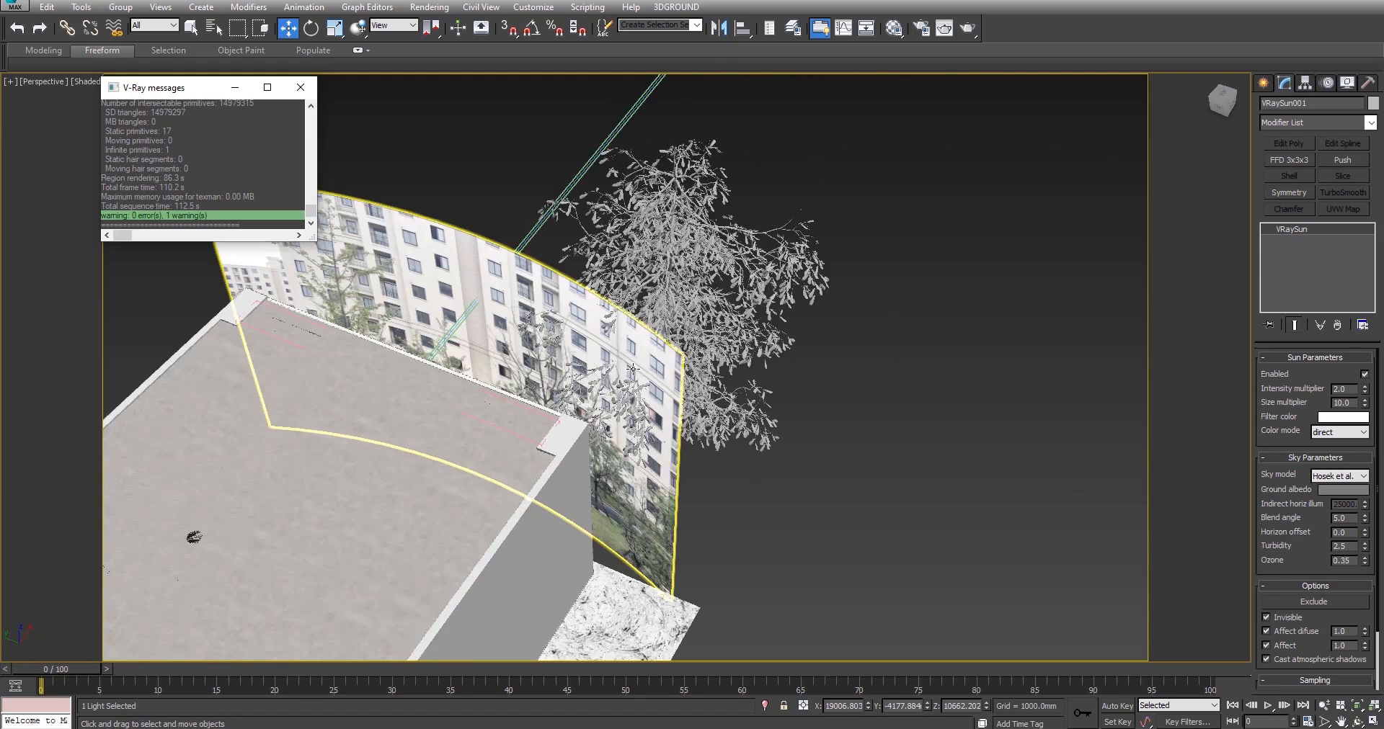
pyautogui.keyDown('alt'); pyautogui.moveTo(652, 275); pyautogui.dragTo(804, 229, button='middle'); pyautogui.keyUp('alt')
# Isolate the BranchesSG tree, review the rendering control options in its object properties, and exit isolation.
pyautogui.click(707, 312)
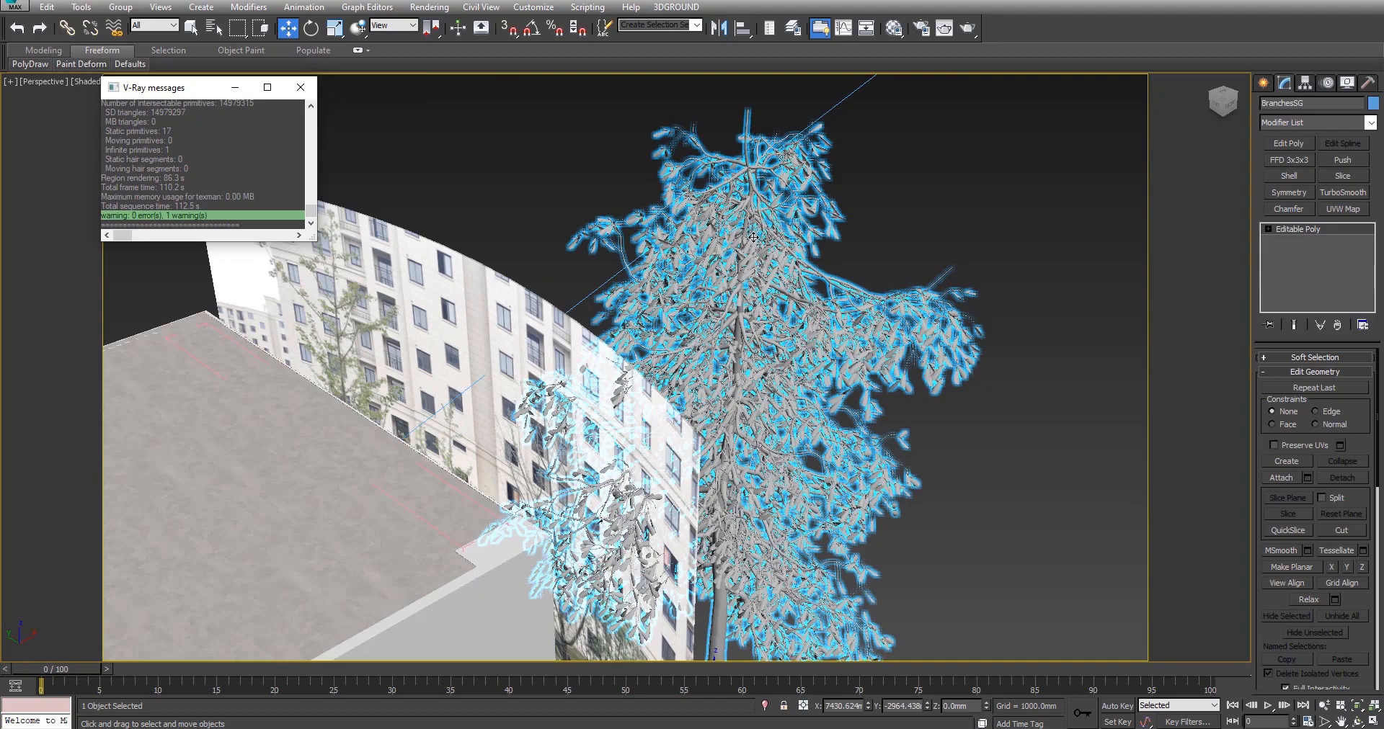
pyautogui.keyDown('alt'); pyautogui.moveTo(767, 290); pyautogui.dragTo(785, 247, button='middle'); pyautogui.keyUp('alt')
pyautogui.hotkey('alt', 'q')
pyautogui.click(785, 247)
pyautogui.scroll(3, 600, 293)
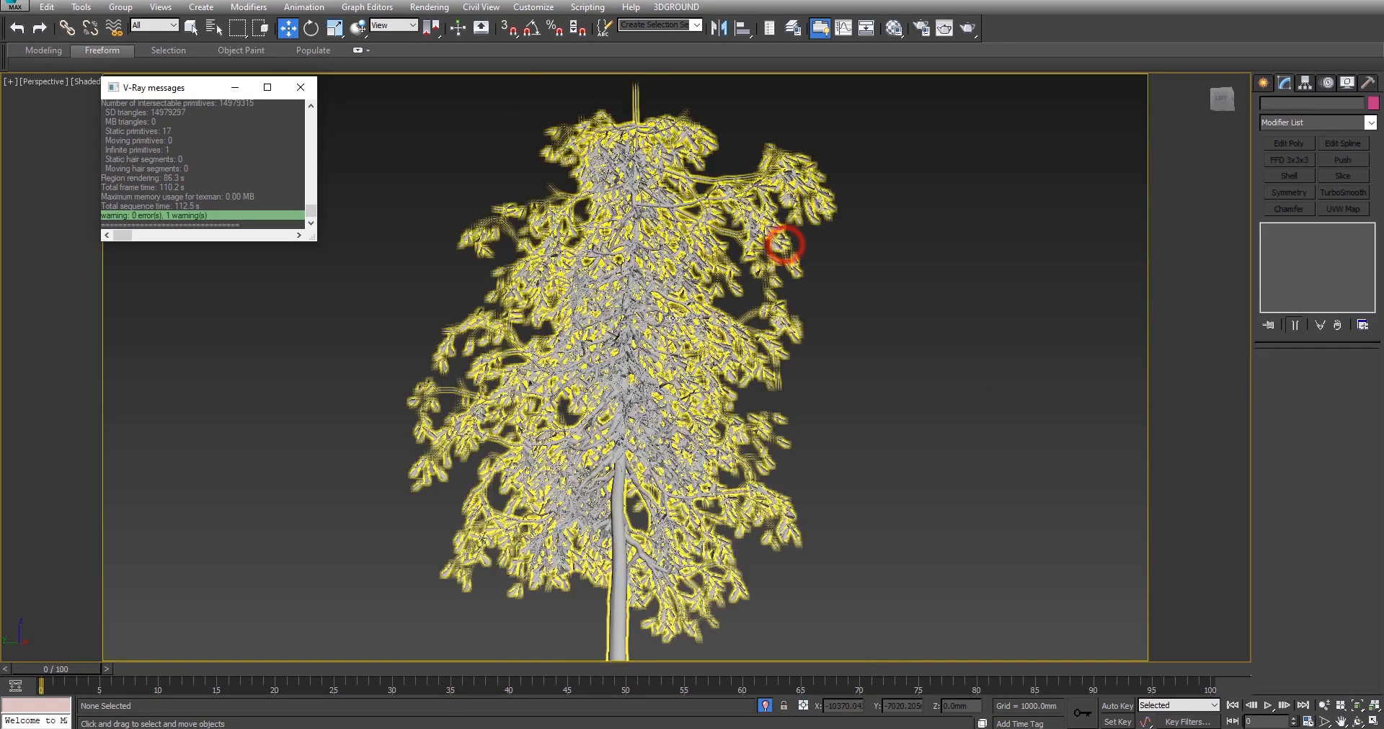
pyautogui.click(599, 293)
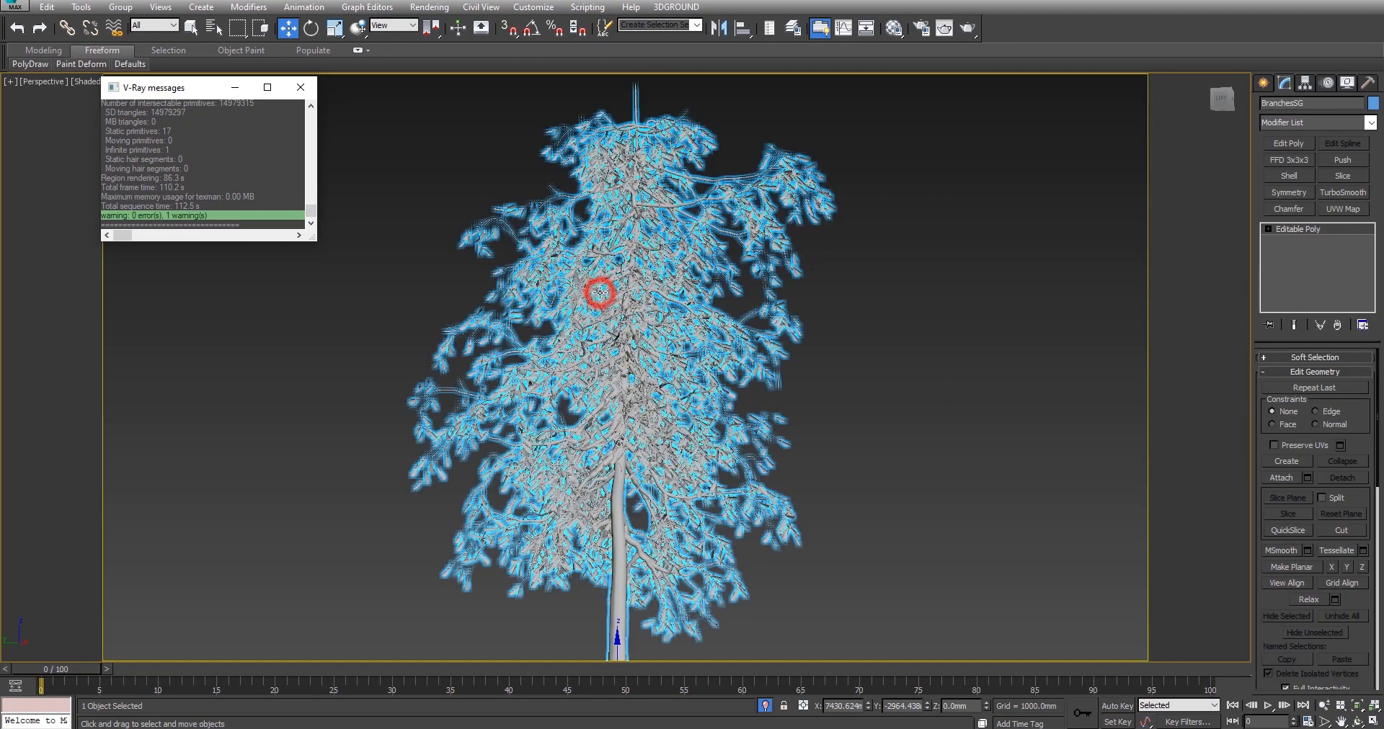
pyautogui.rightClick(656, 260)
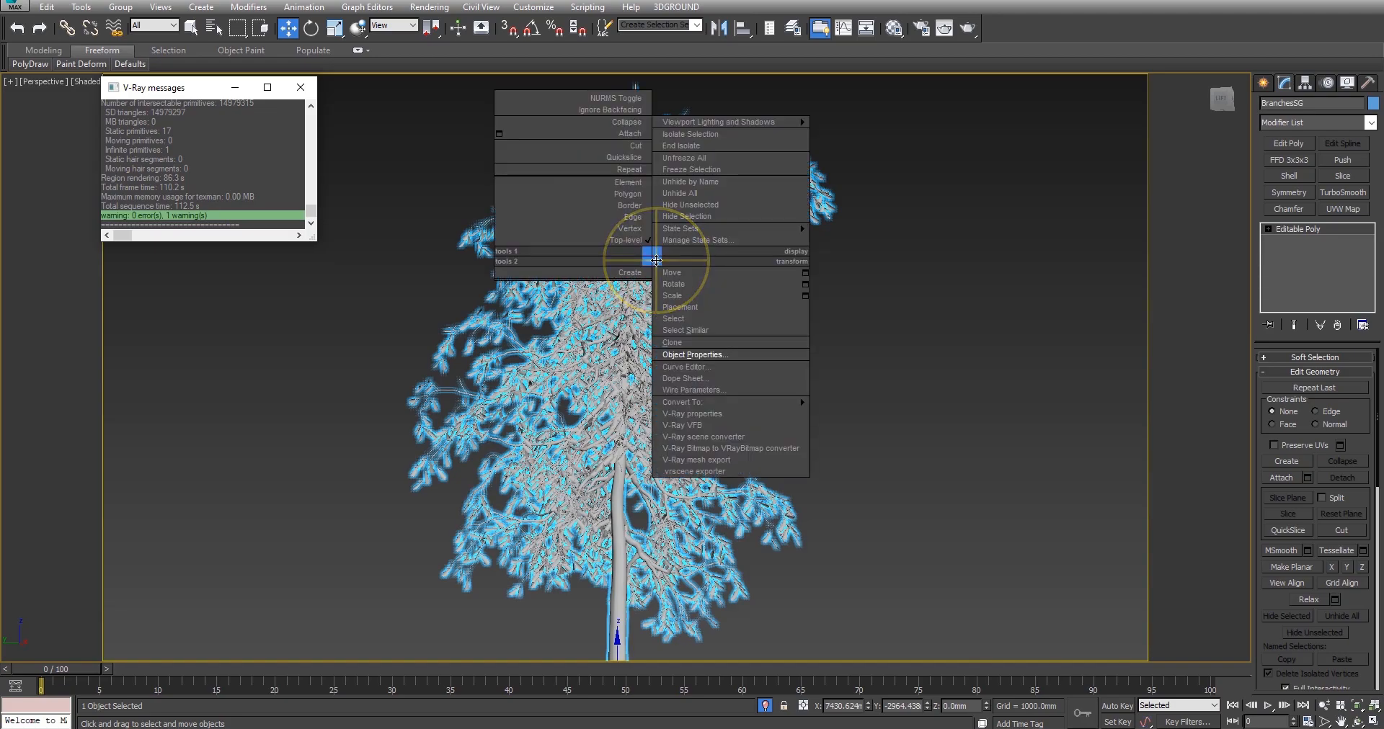
pyautogui.click(694, 352)
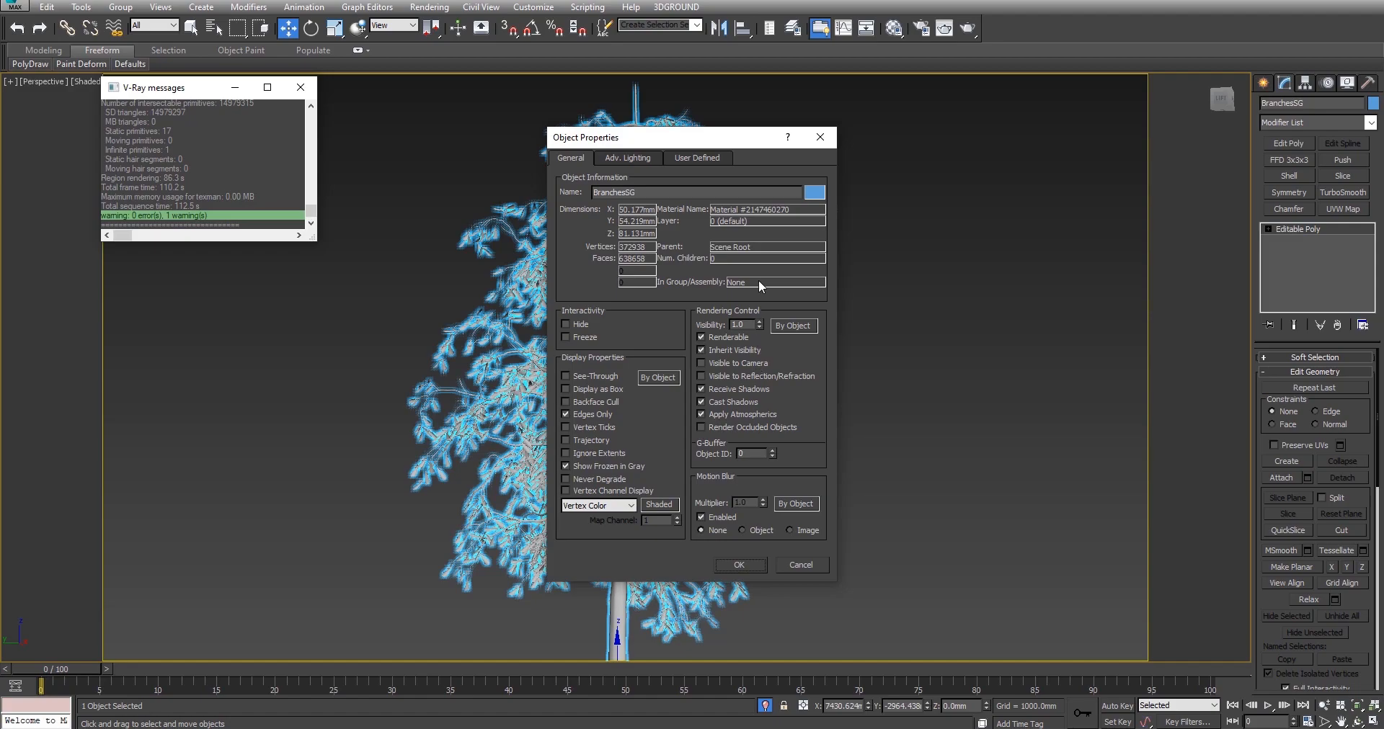
pyautogui.moveTo(723, 137); pyautogui.dragTo(726, 106)
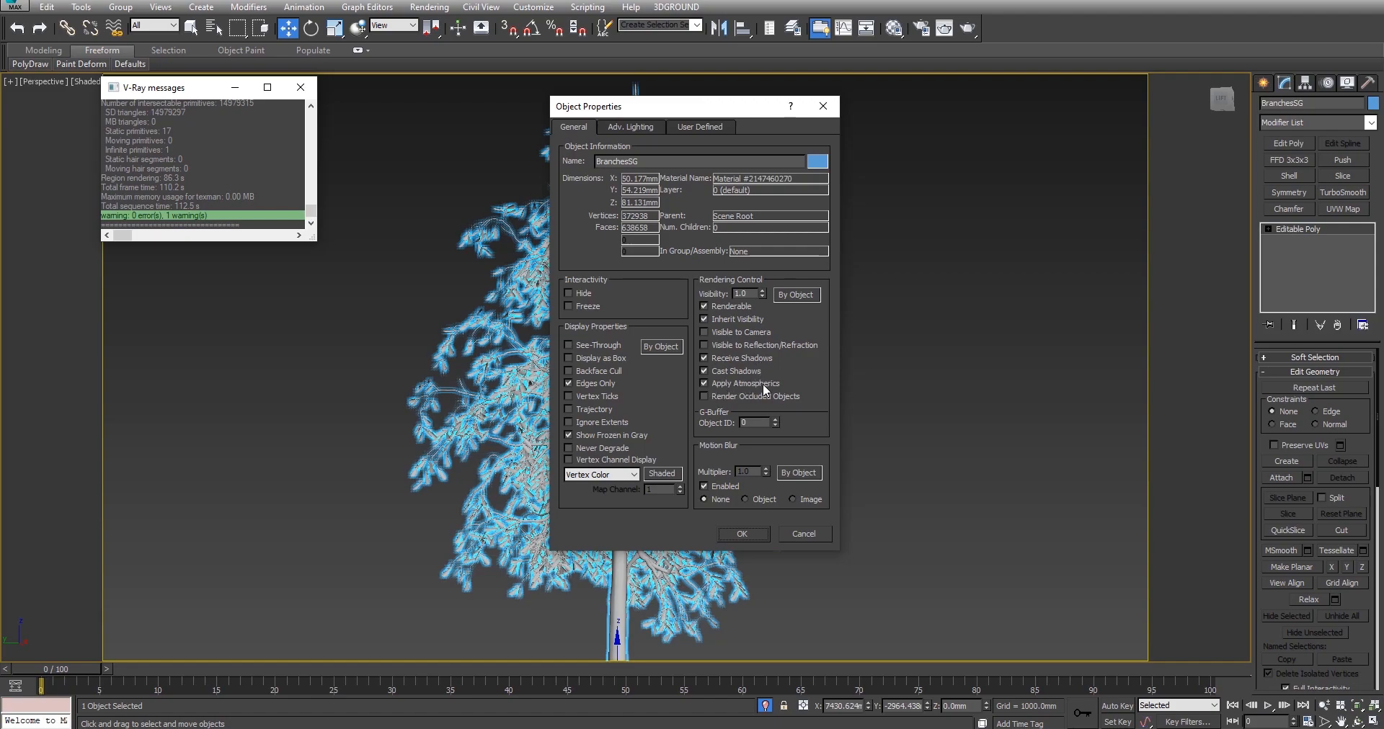
pyautogui.click(762, 536)
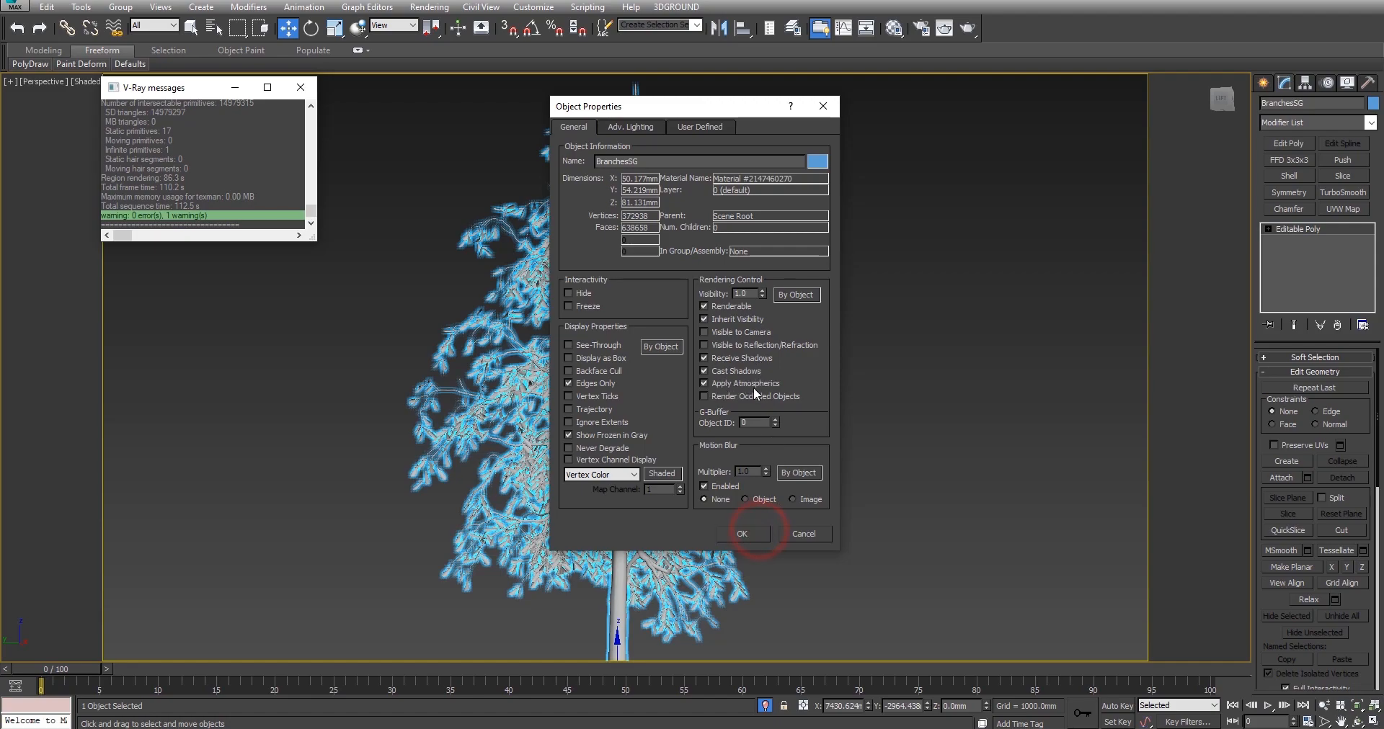
pyautogui.click(751, 535)
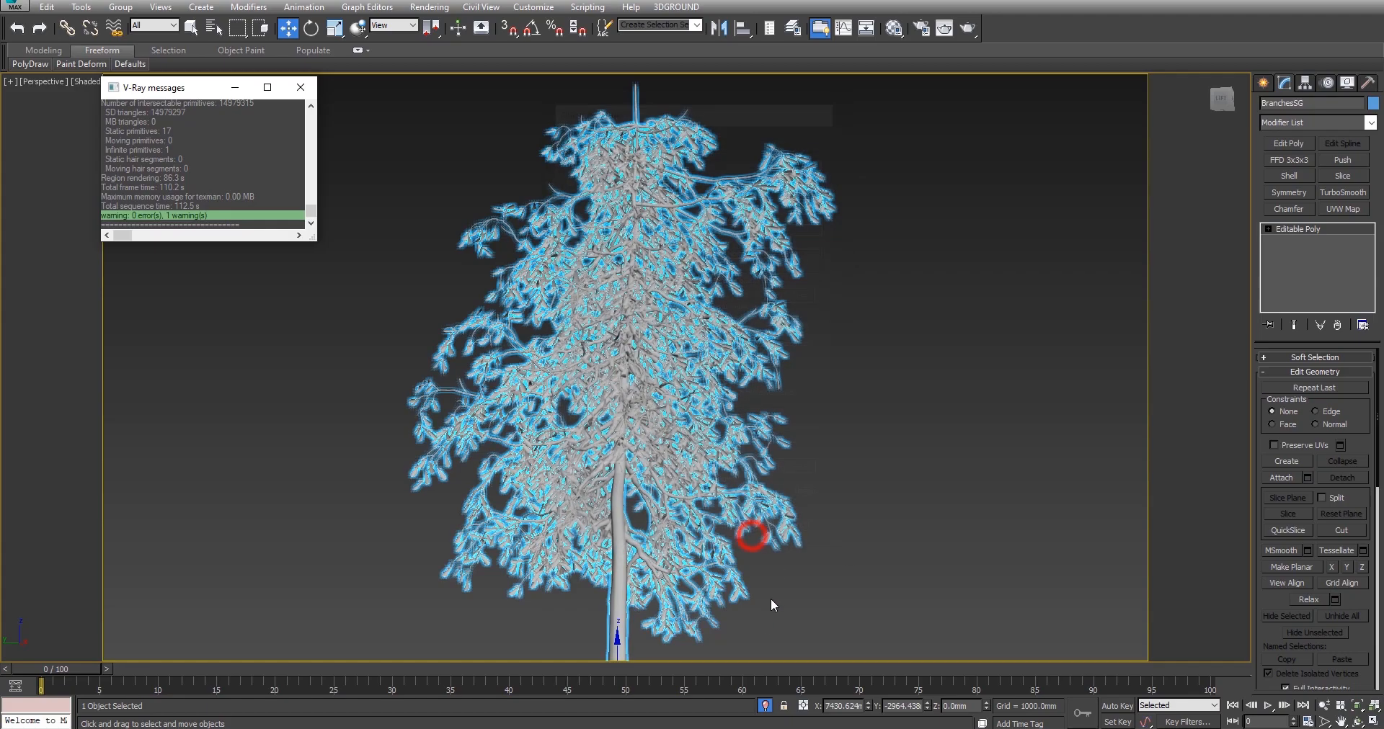
pyautogui.click(764, 705)
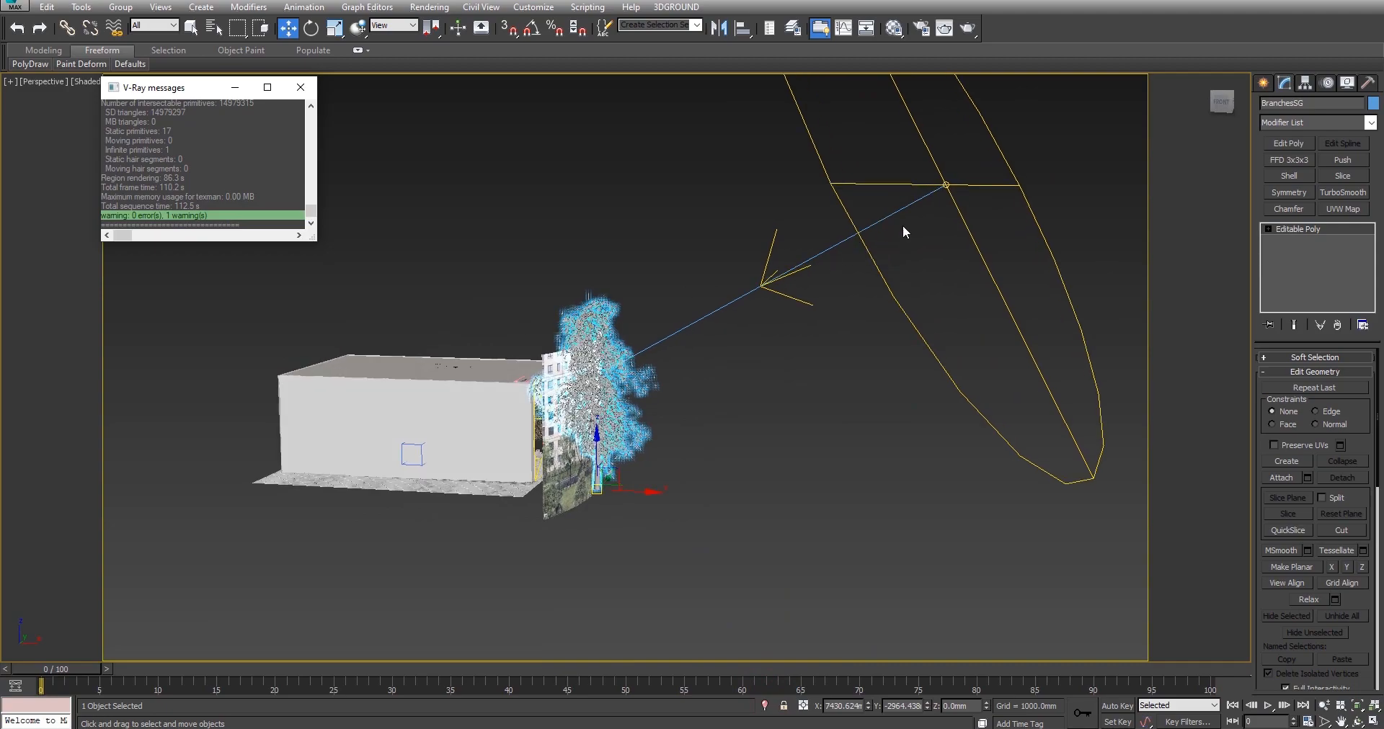
# Move the BG plane closer to the room along the X axis, to about X 6268 mm.
pyautogui.moveTo(583, 476); pyautogui.dragTo(683, 478, button='middle')
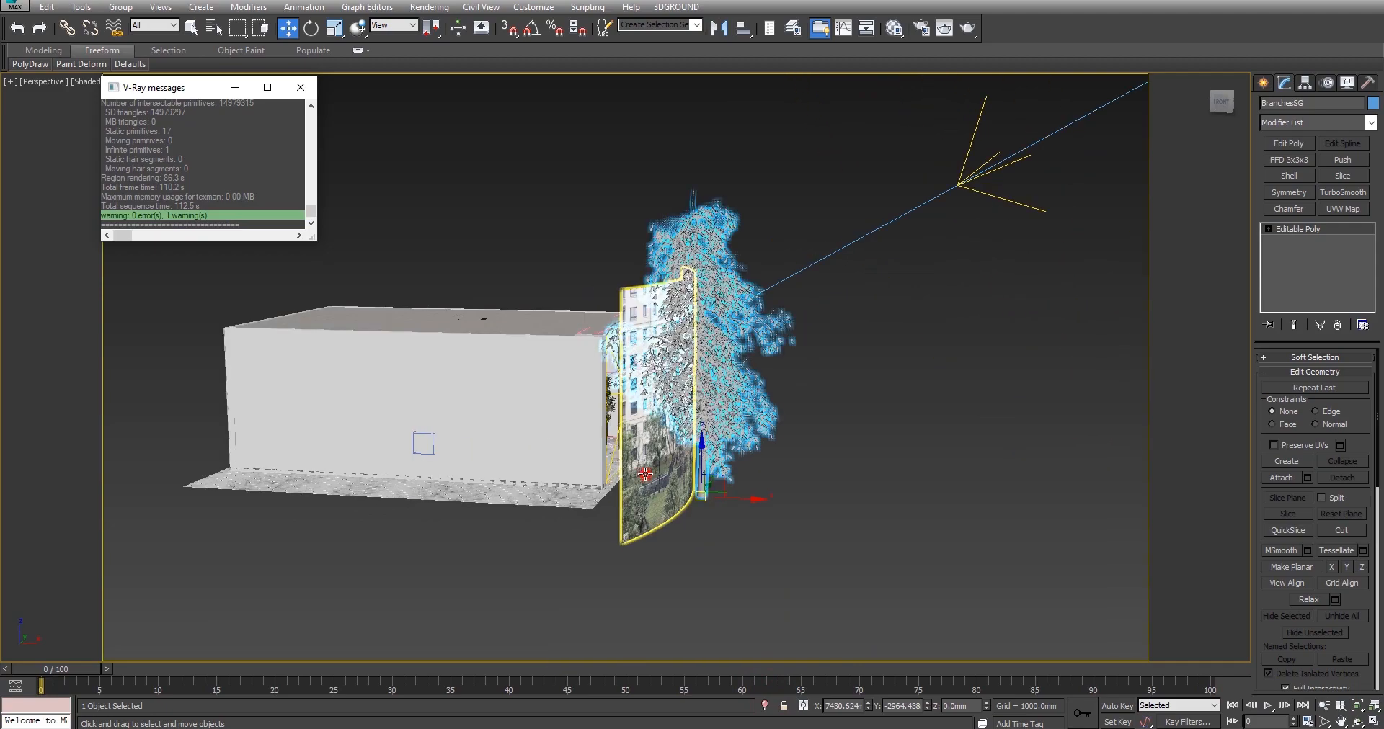
pyautogui.click(683, 478)
pyautogui.scroll(6, 691, 497)
pyautogui.keyDown('alt'); pyautogui.moveTo(719, 540); pyautogui.dragTo(709, 544, button='middle'); pyautogui.keyUp('alt')
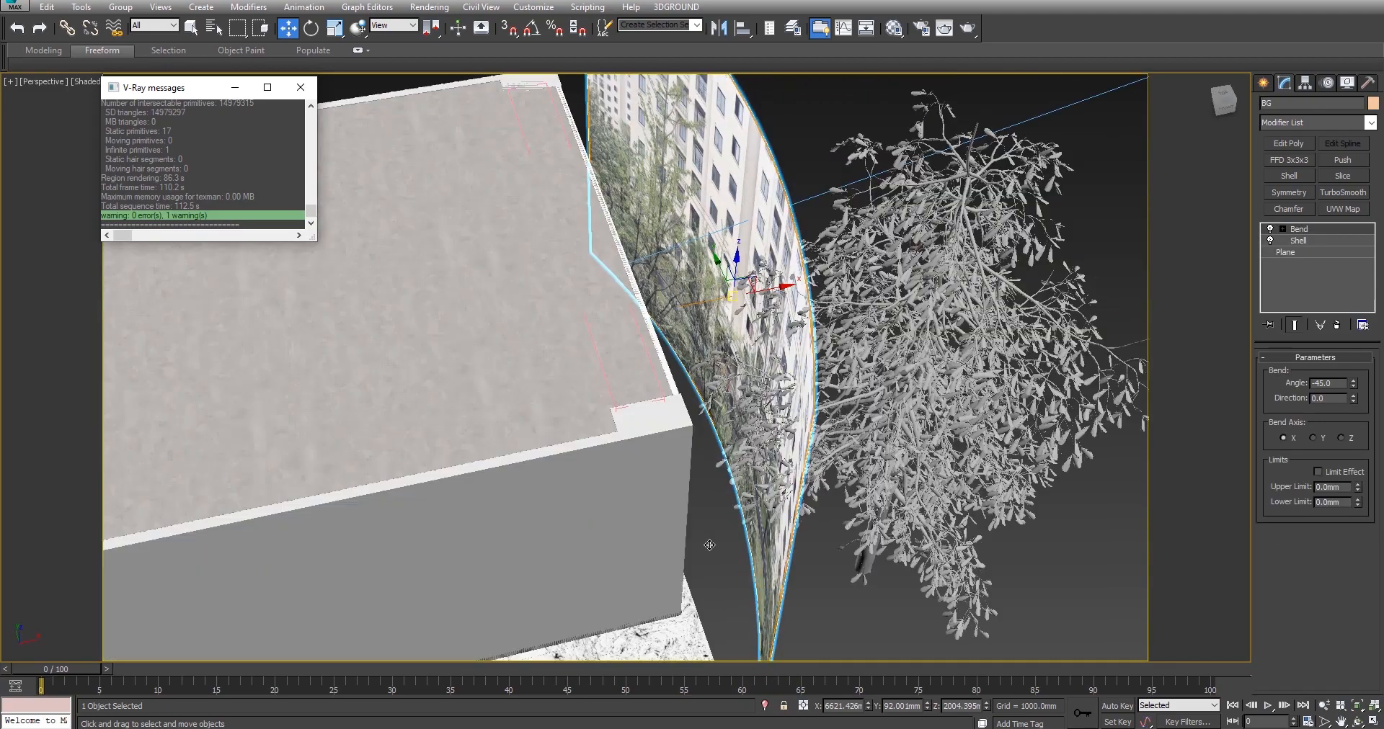
pyautogui.moveTo(766, 289); pyautogui.dragTo(730, 291)
# Lower the BG plane behind the window, as seen from inside the room, to about Z 1659 mm.
pyautogui.keyDown('alt'); pyautogui.moveTo(648, 404); pyautogui.dragTo(753, 323, button='middle'); pyautogui.keyUp('alt')
pyautogui.scroll(4, 738, 341)
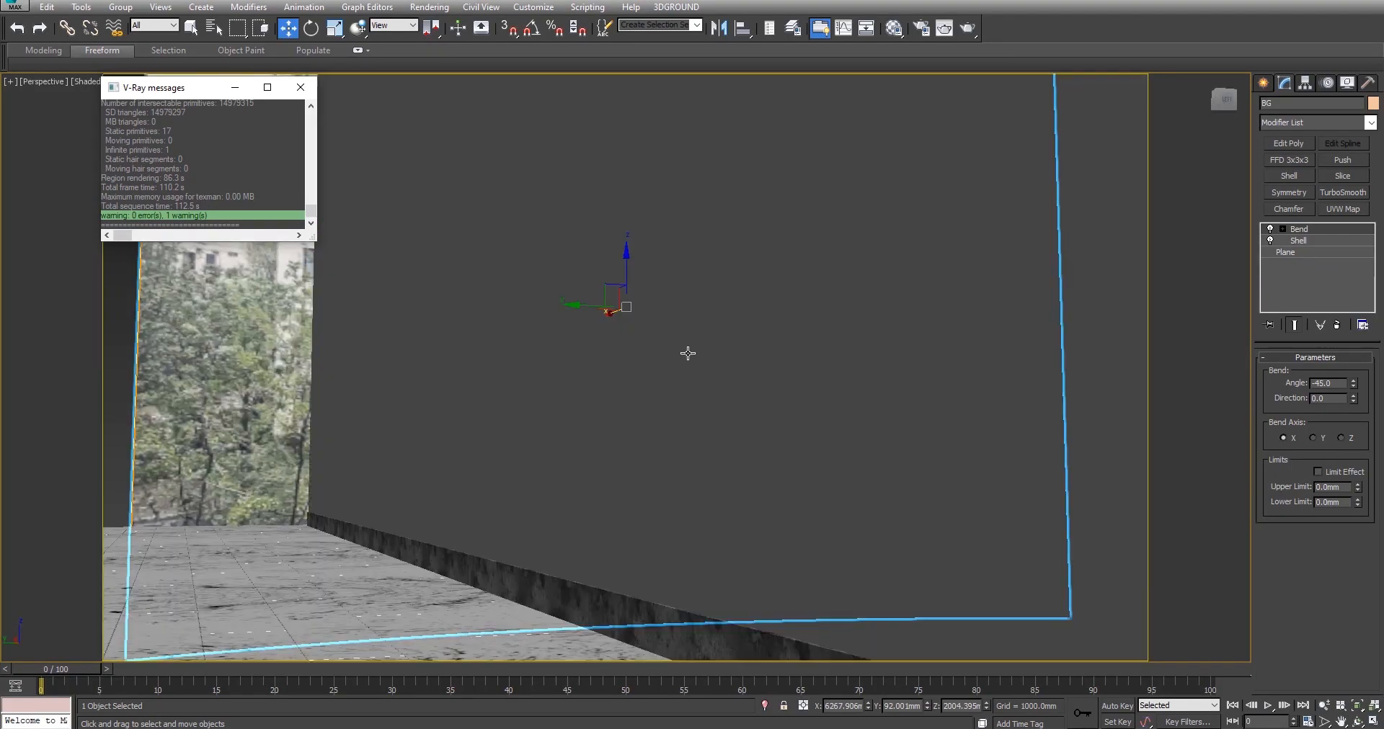
pyautogui.keyDown('alt'); pyautogui.moveTo(685, 352); pyautogui.dragTo(682, 343, button='middle'); pyautogui.keyUp('alt')
pyautogui.scroll(3, 683, 343)
pyautogui.moveTo(753, 453); pyautogui.dragTo(817, 555, button='middle')
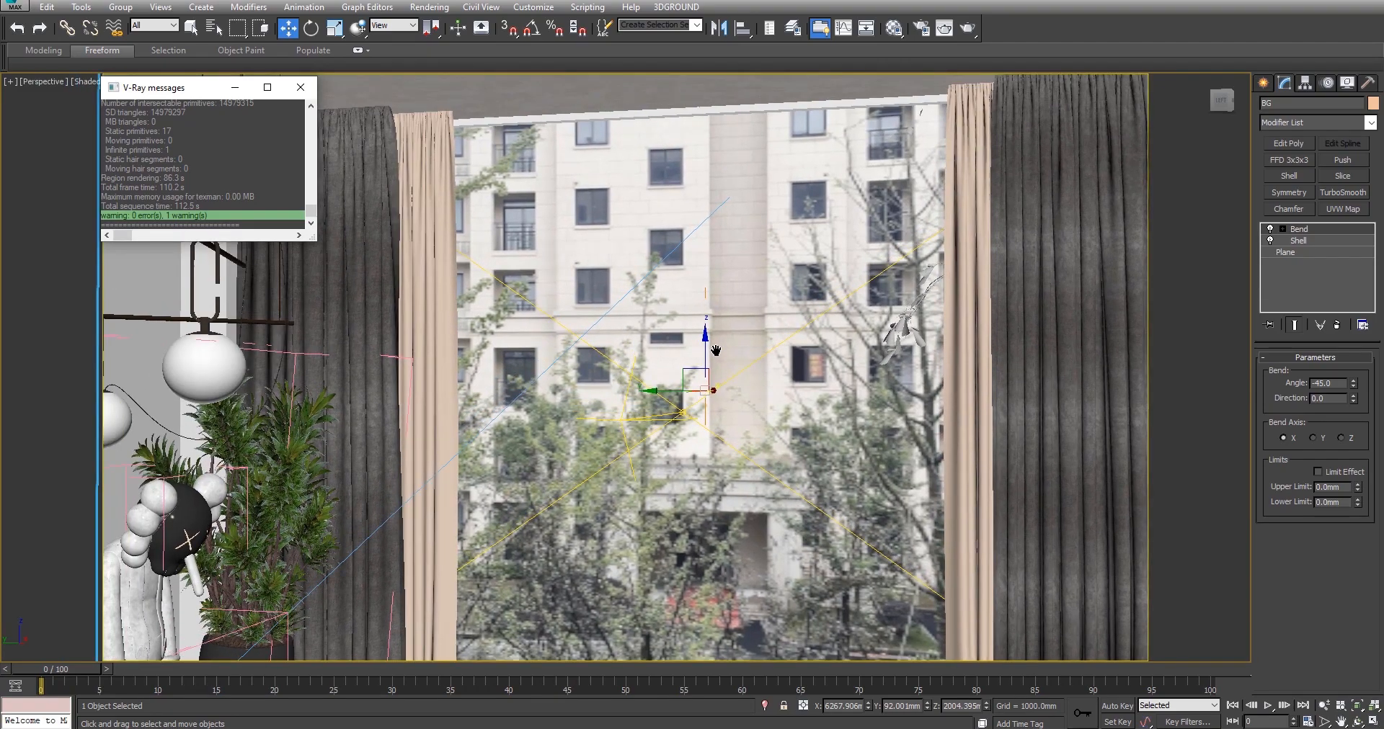
pyautogui.moveTo(707, 345); pyautogui.dragTo(705, 394)
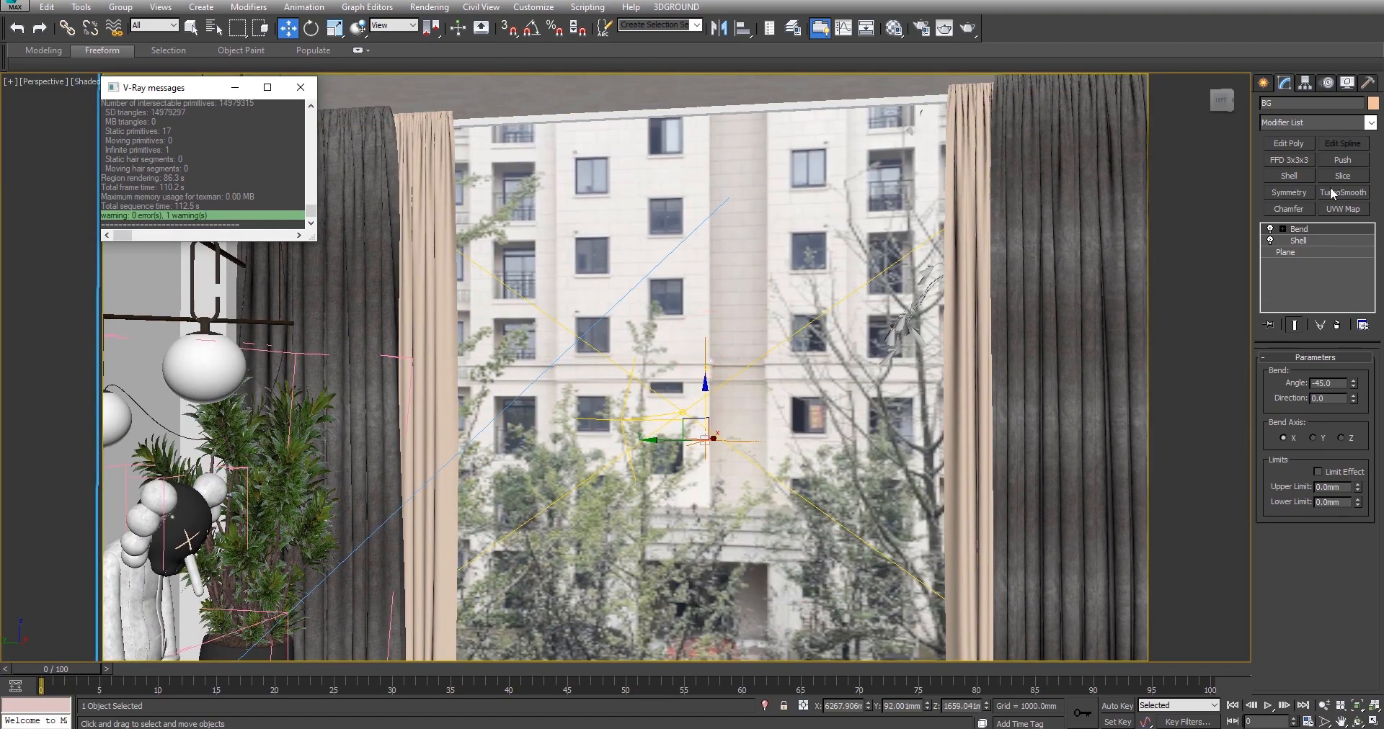
# Add a UVW Map modifier to the BG plane and enter its Gizmo sub-level.
pyautogui.click(1334, 210)
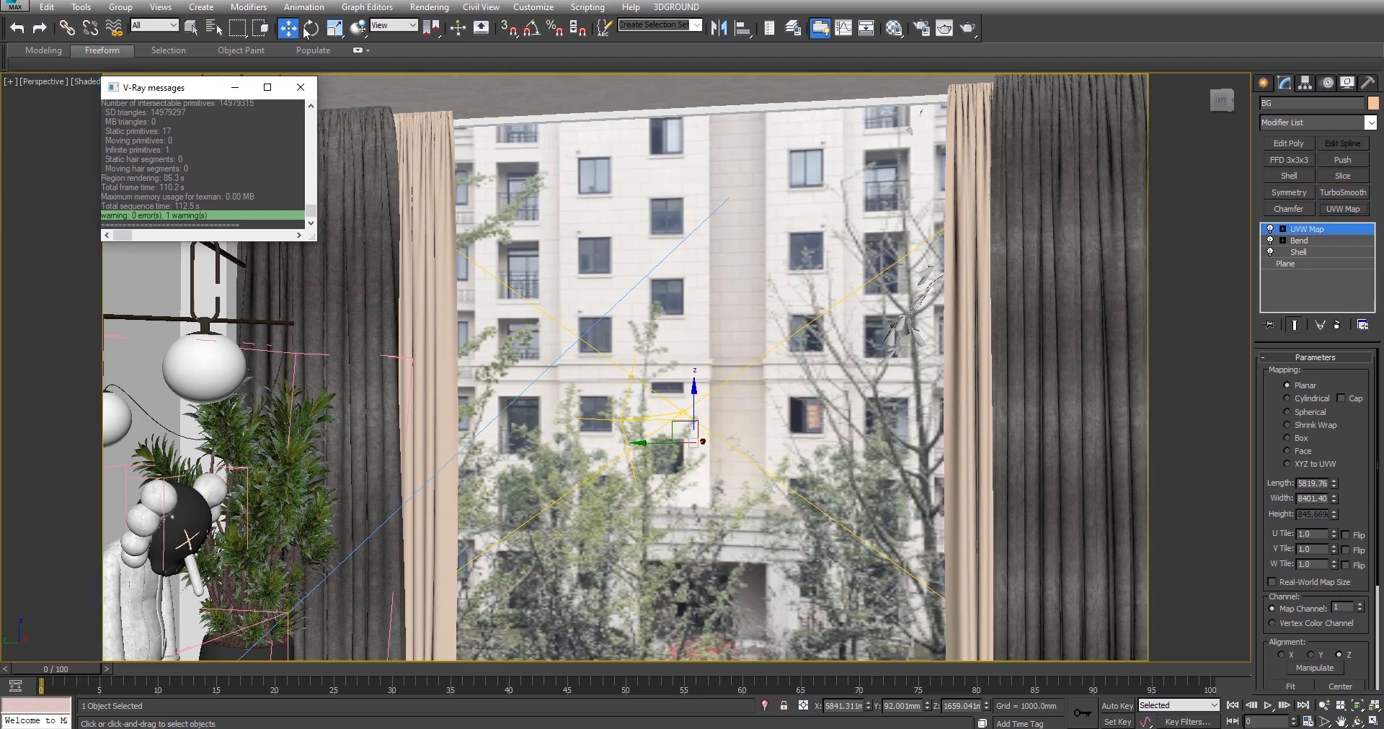
pyautogui.click(1280, 229)
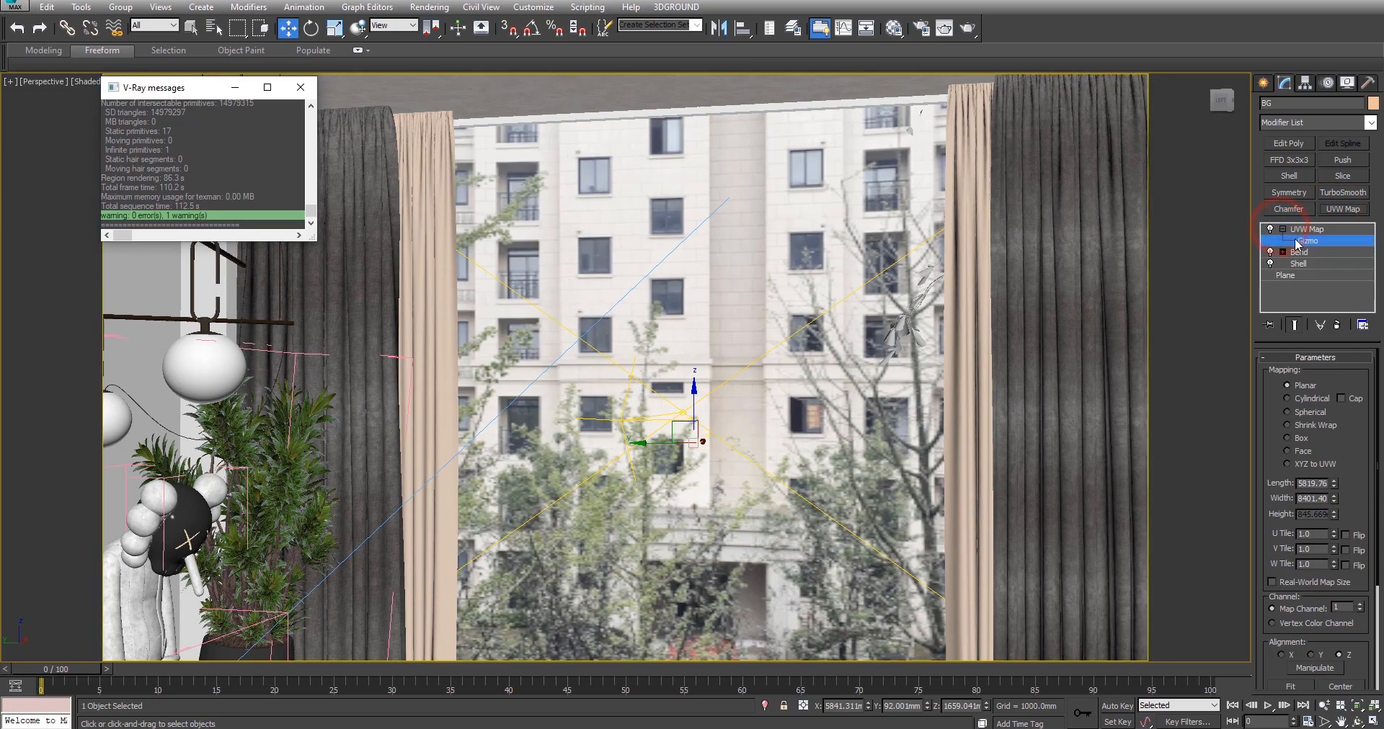
pyautogui.click(1306, 240)
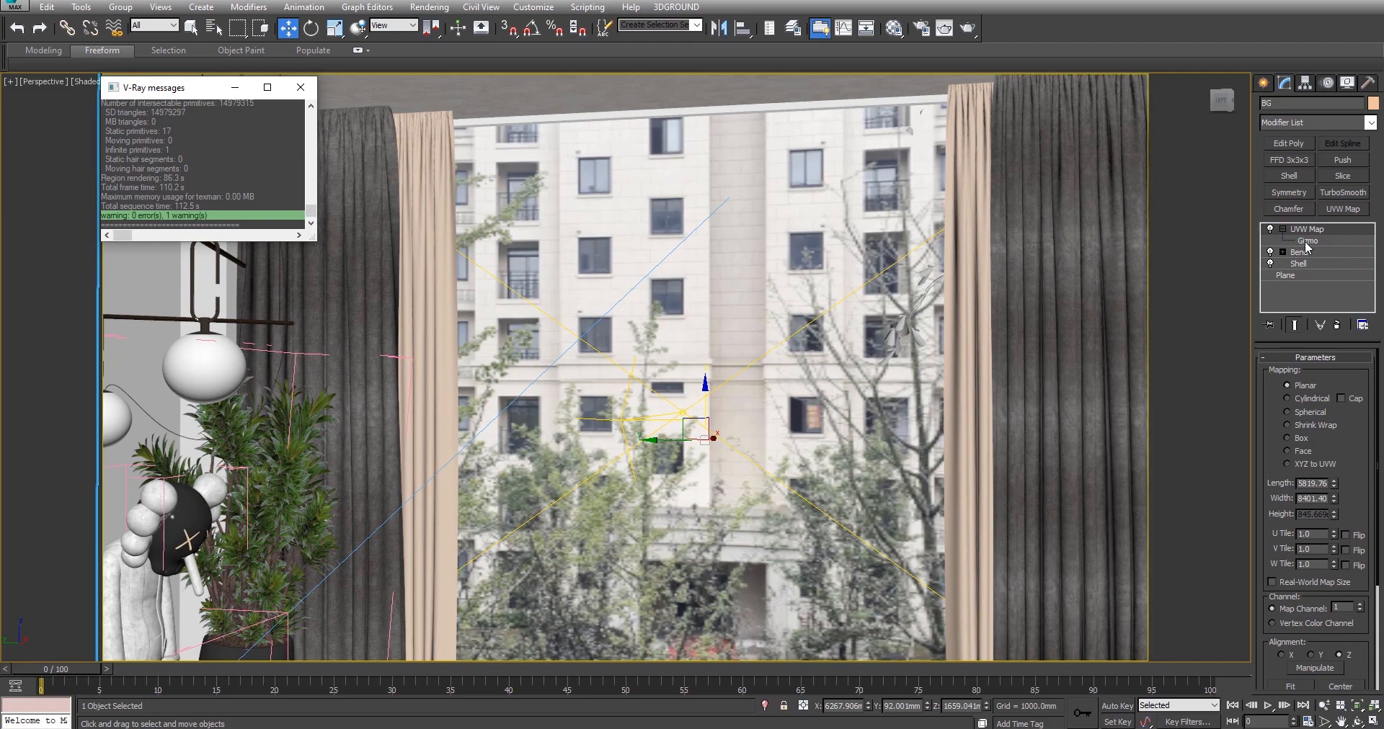
pyautogui.click(1307, 241)
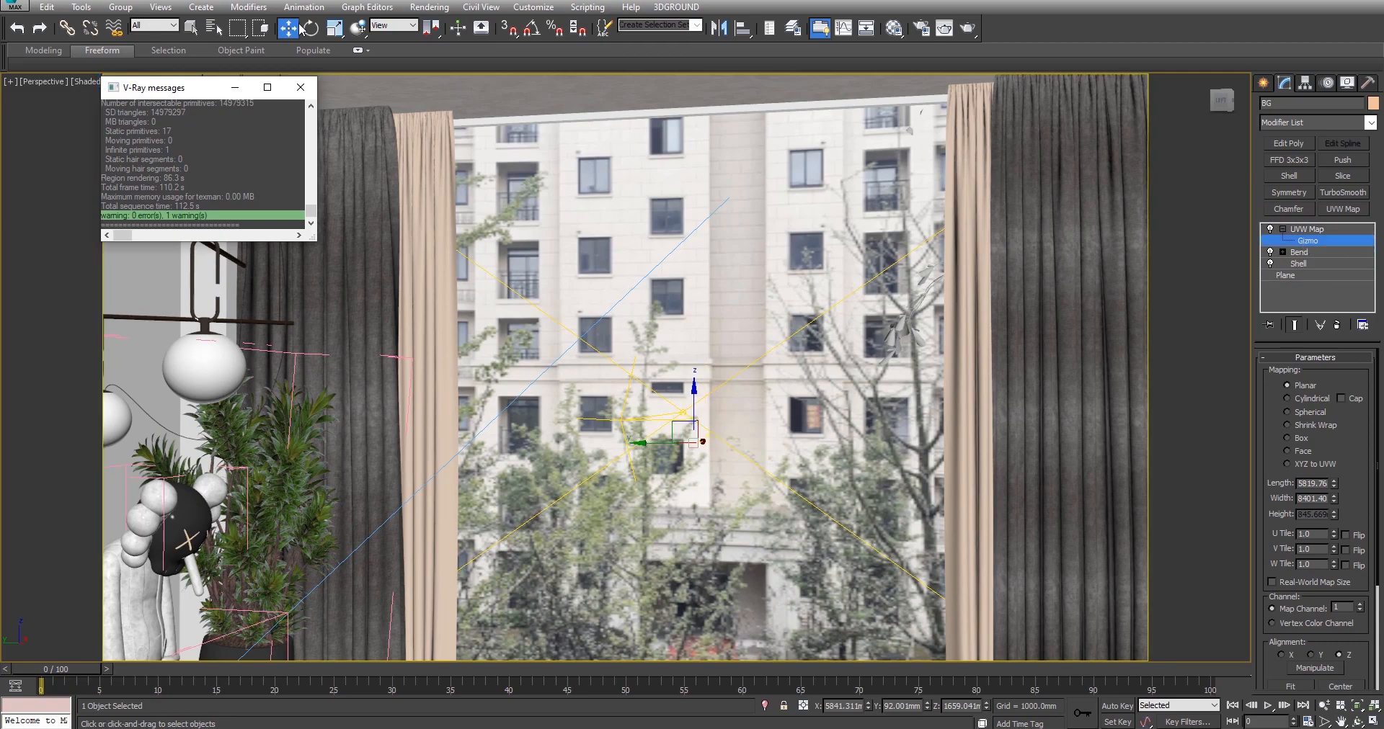
# Scale the UVW Map gizmo vertically to about 132 percent so the building image fills the window.
pyautogui.click(335, 28)
pyautogui.keyDown('alt'); pyautogui.moveTo(722, 461); pyautogui.dragTo(710, 436, button='middle'); pyautogui.keyUp('alt')
pyautogui.moveTo(695, 454); pyautogui.dragTo(707, 490)
pyautogui.moveTo(735, 438); pyautogui.dragTo(750, 390, button='middle')
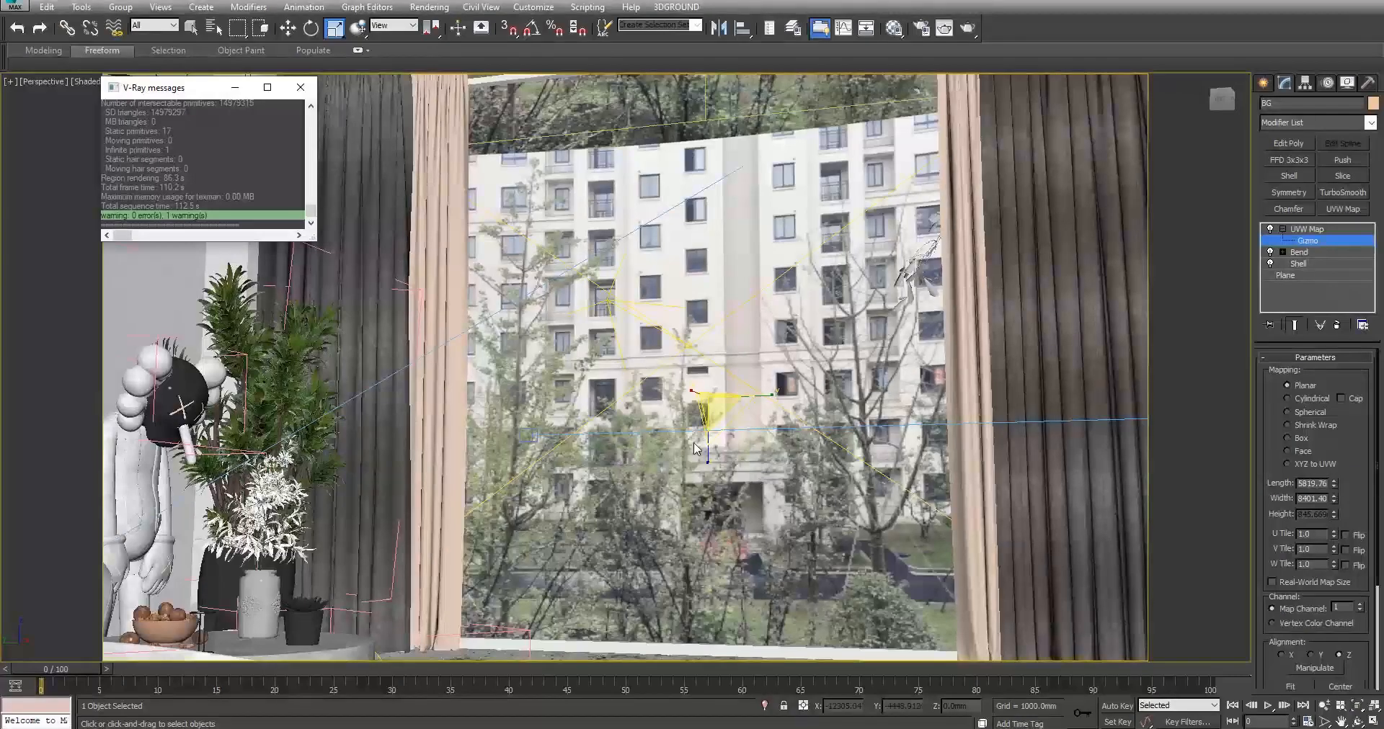
pyautogui.moveTo(704, 462); pyautogui.dragTo(710, 477)
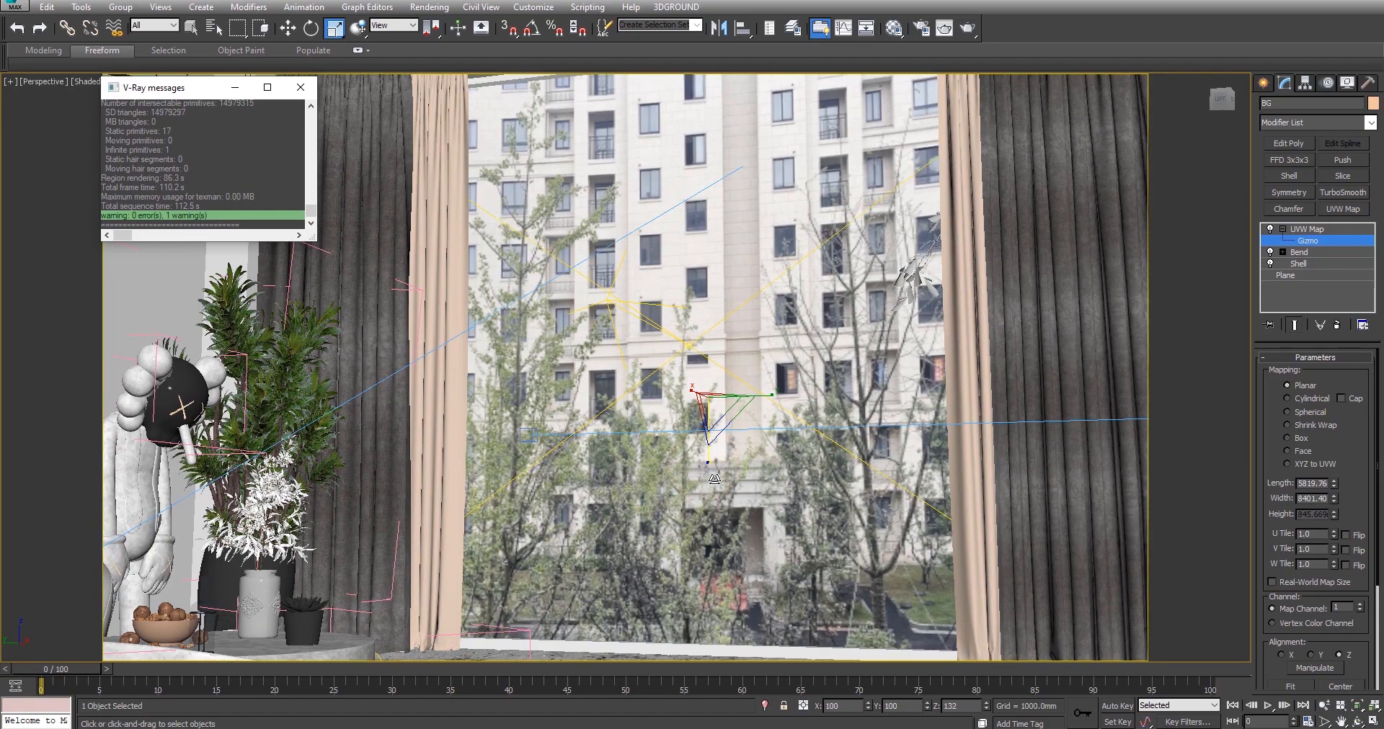
pyautogui.keyDown('alt'); pyautogui.moveTo(731, 482); pyautogui.dragTo(713, 469, button='middle'); pyautogui.keyUp('alt')
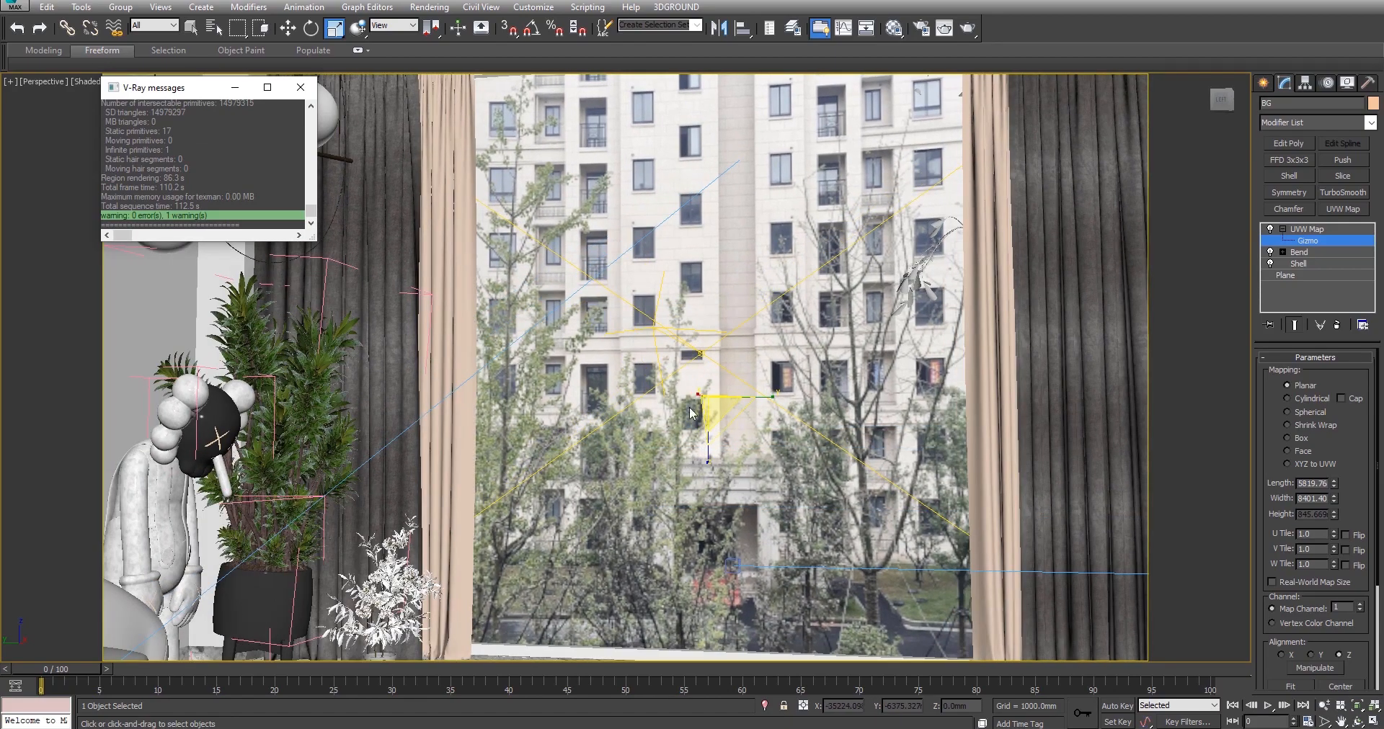
# Move the UVW Map gizmo upward behind the window, exit the Gizmo sub-level and return to the VRayCam001 view.
pyautogui.press('w')
pyautogui.moveTo(709, 458); pyautogui.dragTo(708, 397)
pyautogui.moveTo(719, 336); pyautogui.dragTo(1093, 361, button='middle')
pyautogui.press('1')
pyautogui.scroll(-2, 728, 356)
pyautogui.scroll(2, 642, 464)
pyautogui.scroll(2, 593, 458)
pyautogui.press('c')
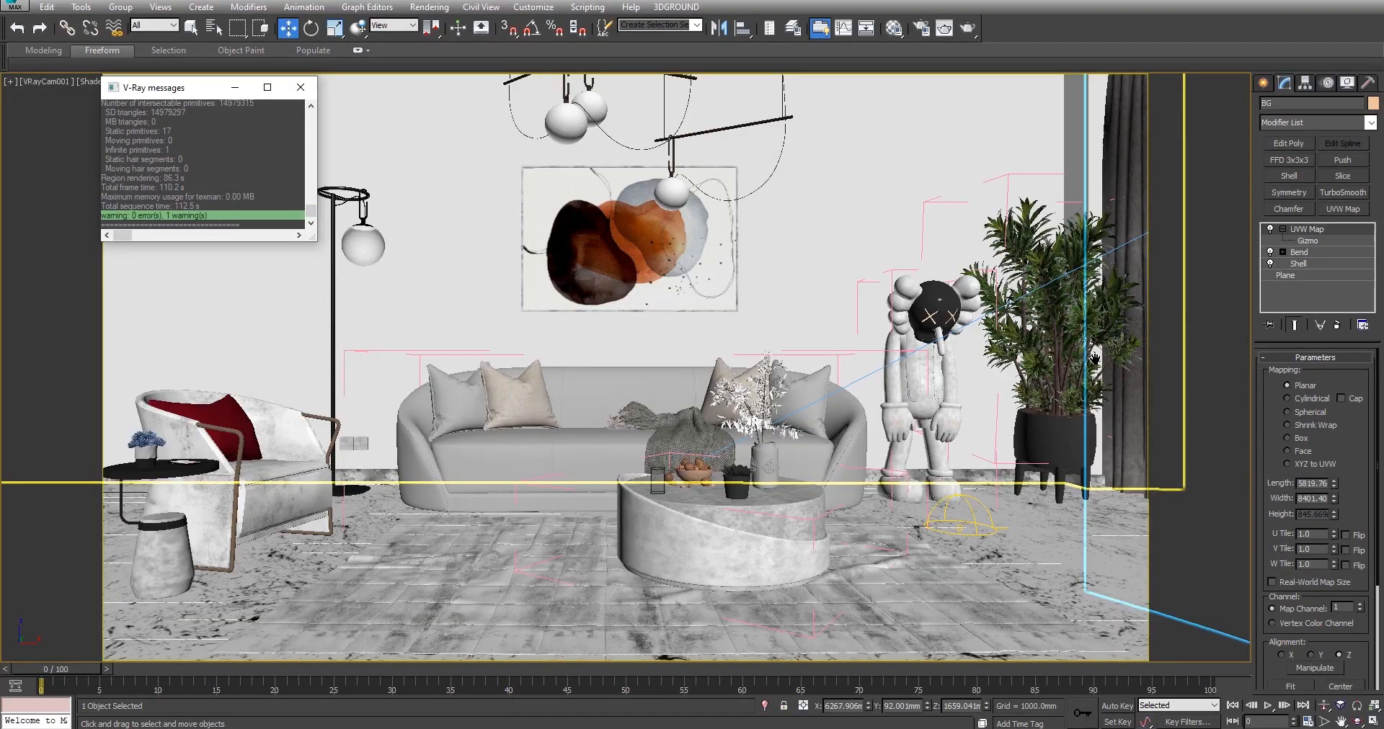
# Close the V-Ray messages window and set the render output size to 3000 by 1688 in Render Setup.
pyautogui.click(301, 87)
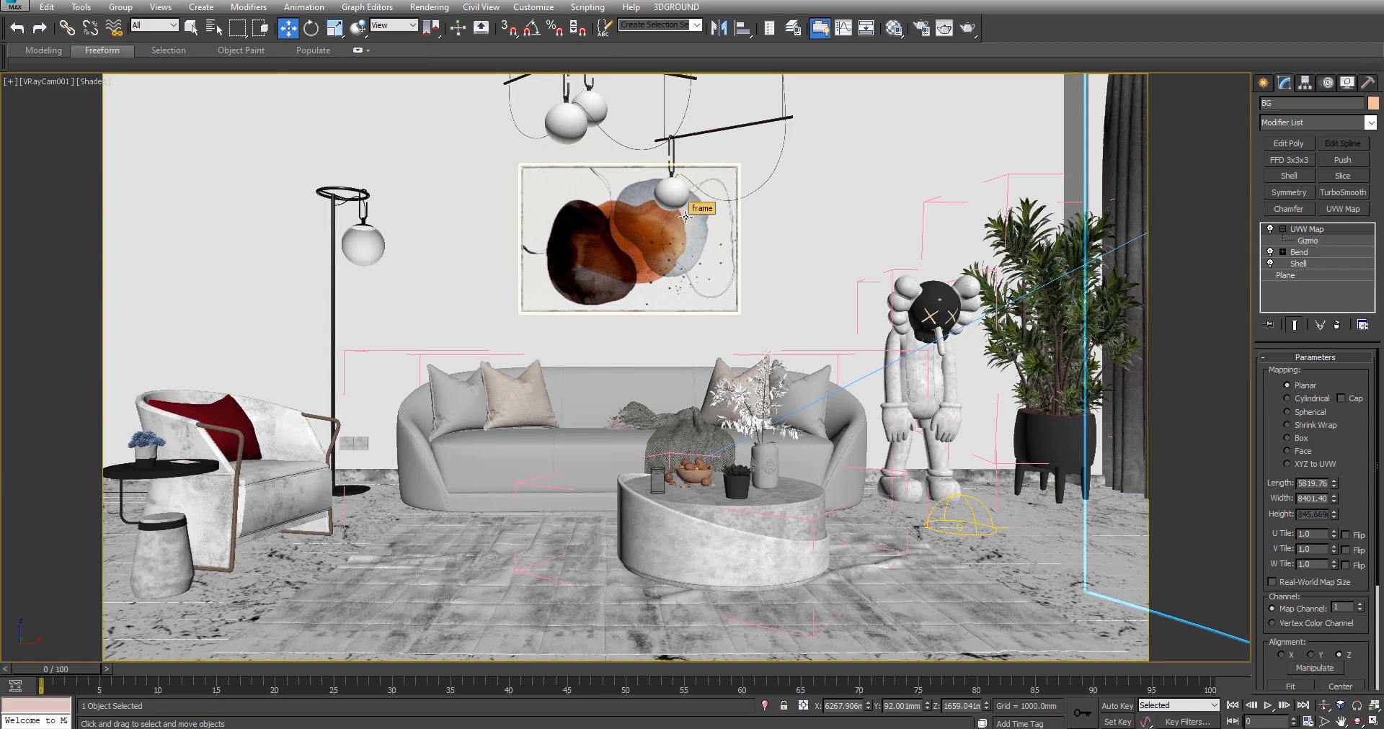
pyautogui.click(926, 27)
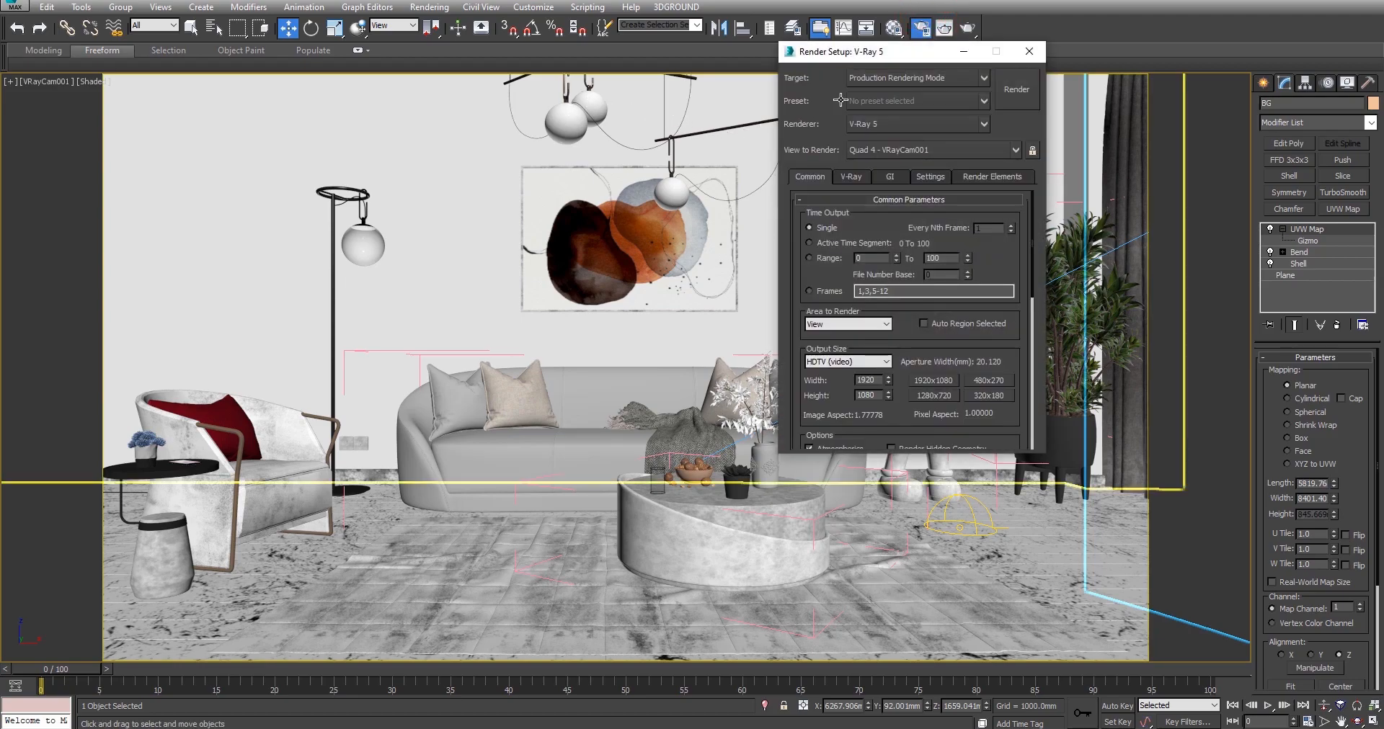
pyautogui.moveTo(840, 56); pyautogui.dragTo(705, 21)
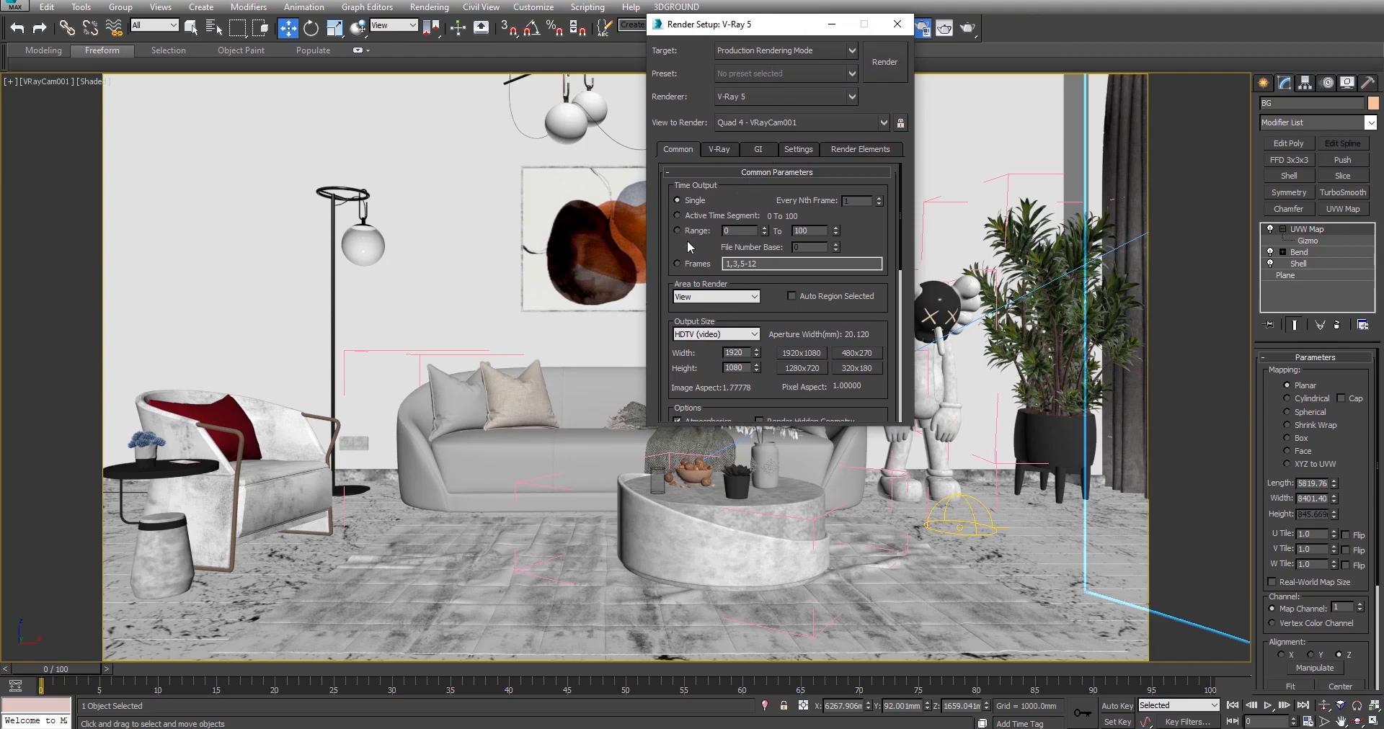
pyautogui.scroll(-3, 688, 247)
pyautogui.click(740, 274)
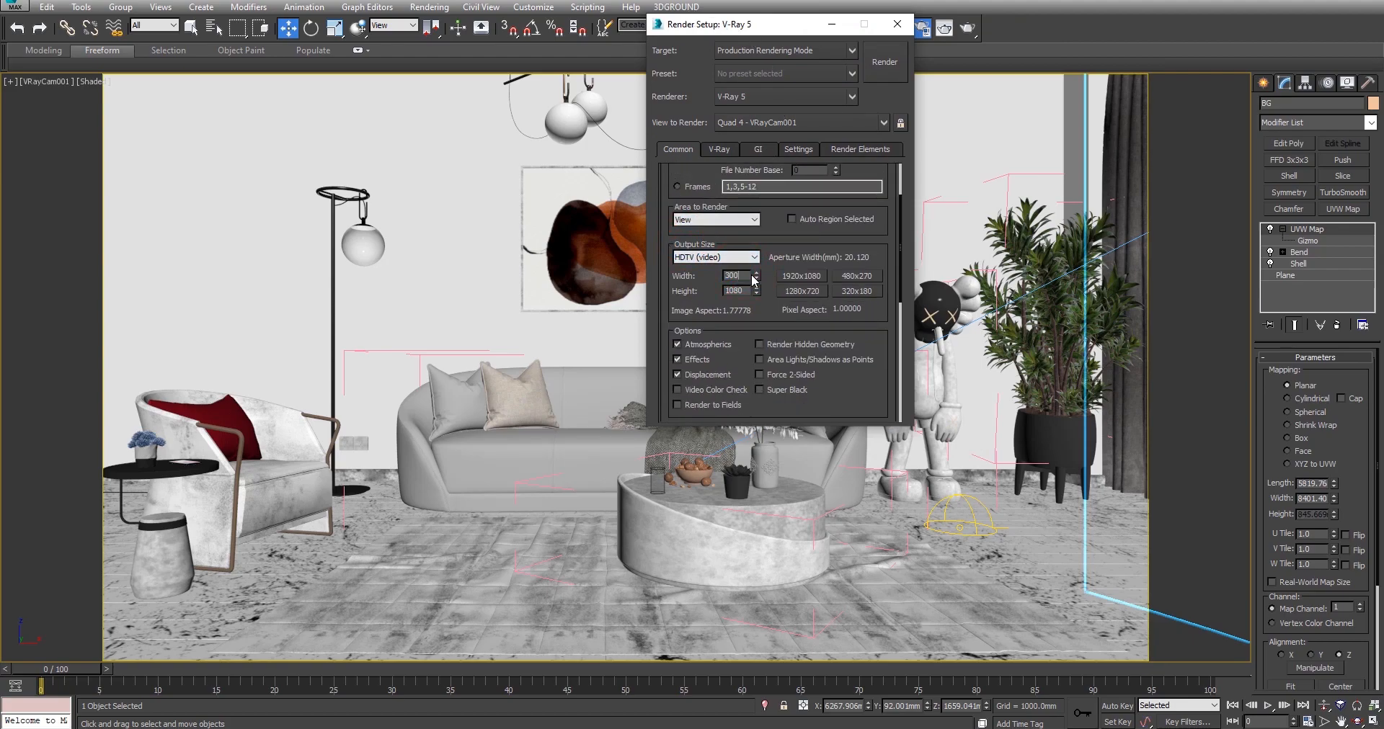
pyautogui.moveTo(711, 277); pyautogui.dragTo(718, 387)
pyautogui.doubleClick(744, 354)
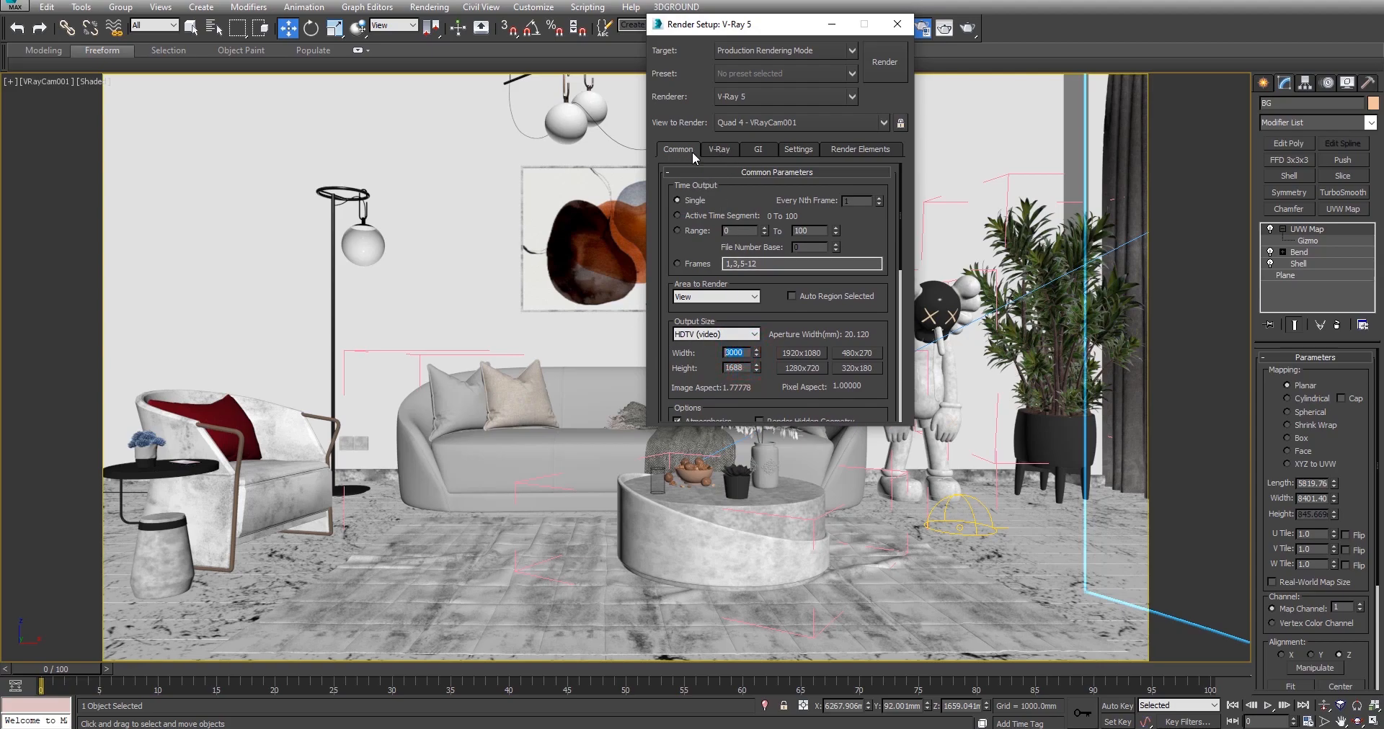
pyautogui.moveTo(713, 249); pyautogui.dragTo(714, 227)
# Set the number of adaptive lights to 10 in the V-Ray global switches.
pyautogui.click(719, 149)
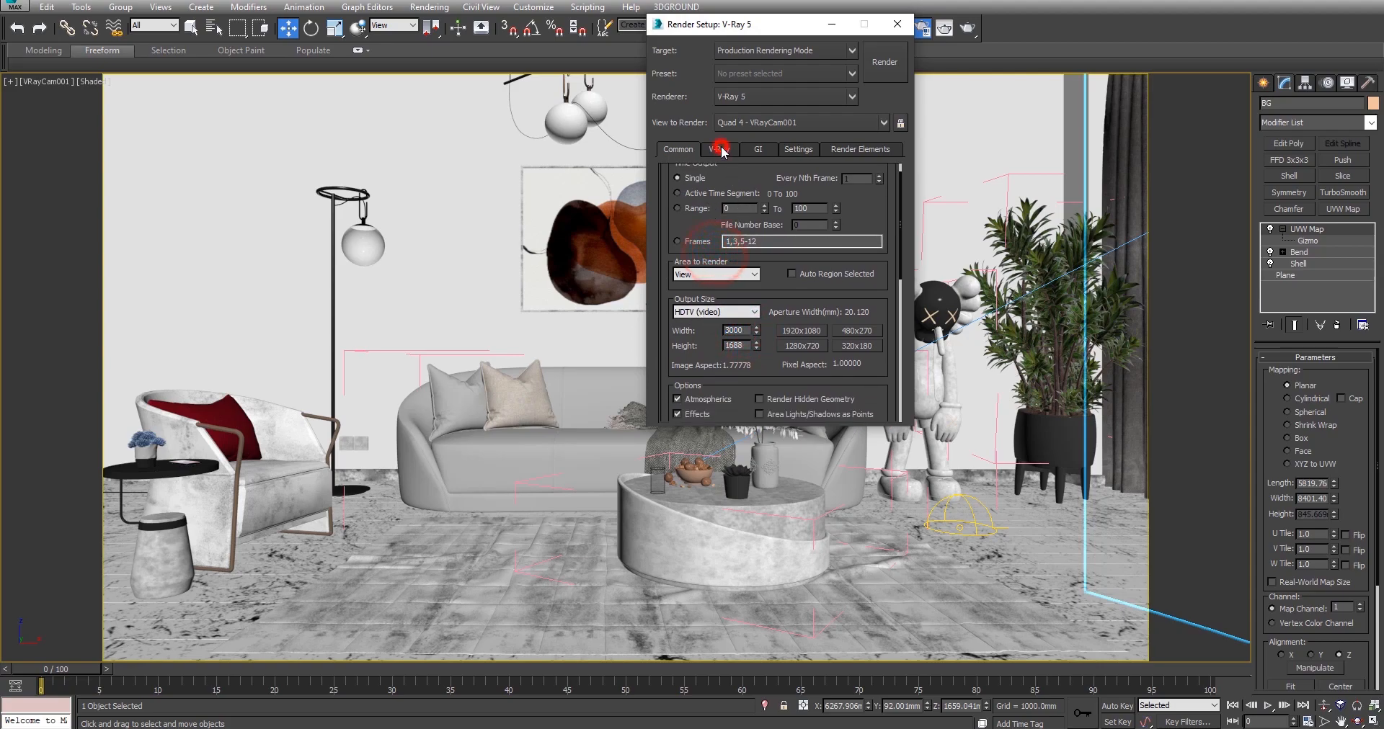
pyautogui.click(770, 186)
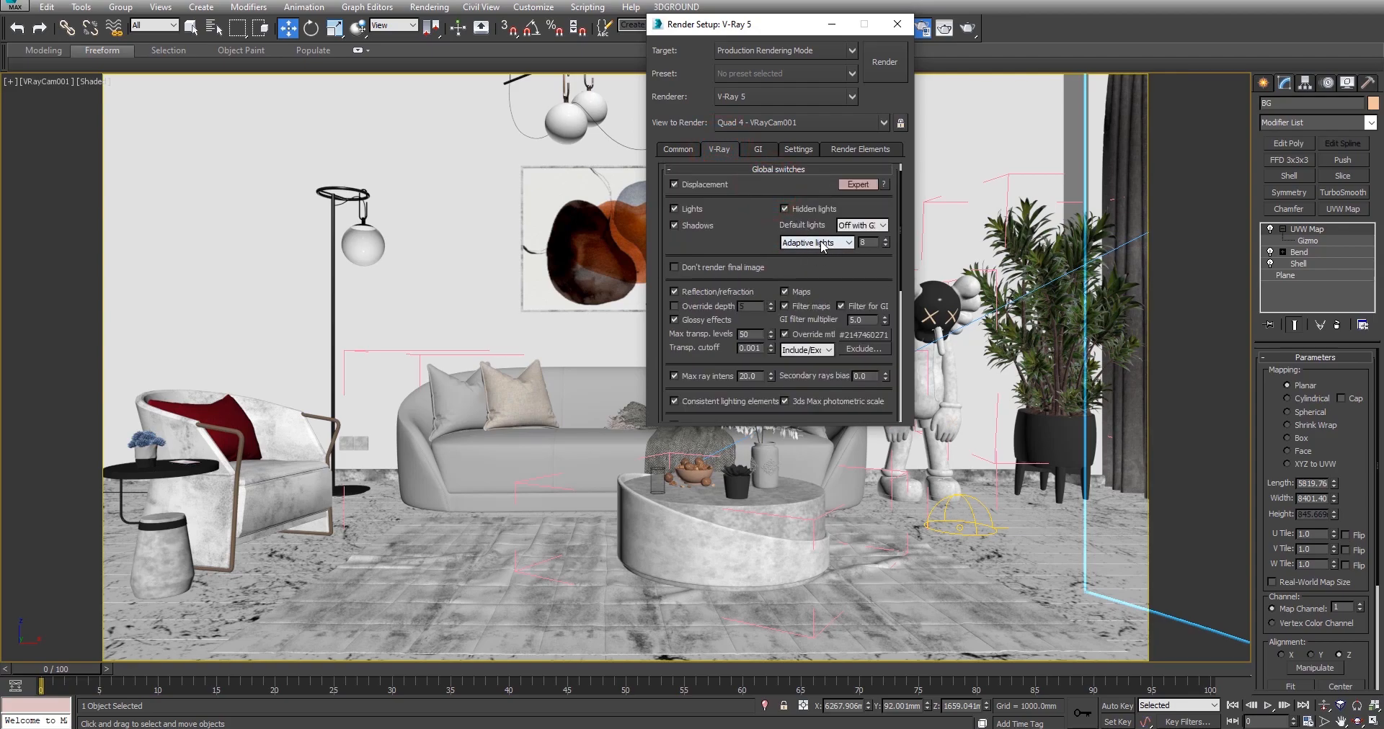
pyautogui.click(872, 243)
pyautogui.write('10')
pyautogui.click(715, 238)
pyautogui.scroll(-1, 718, 216)
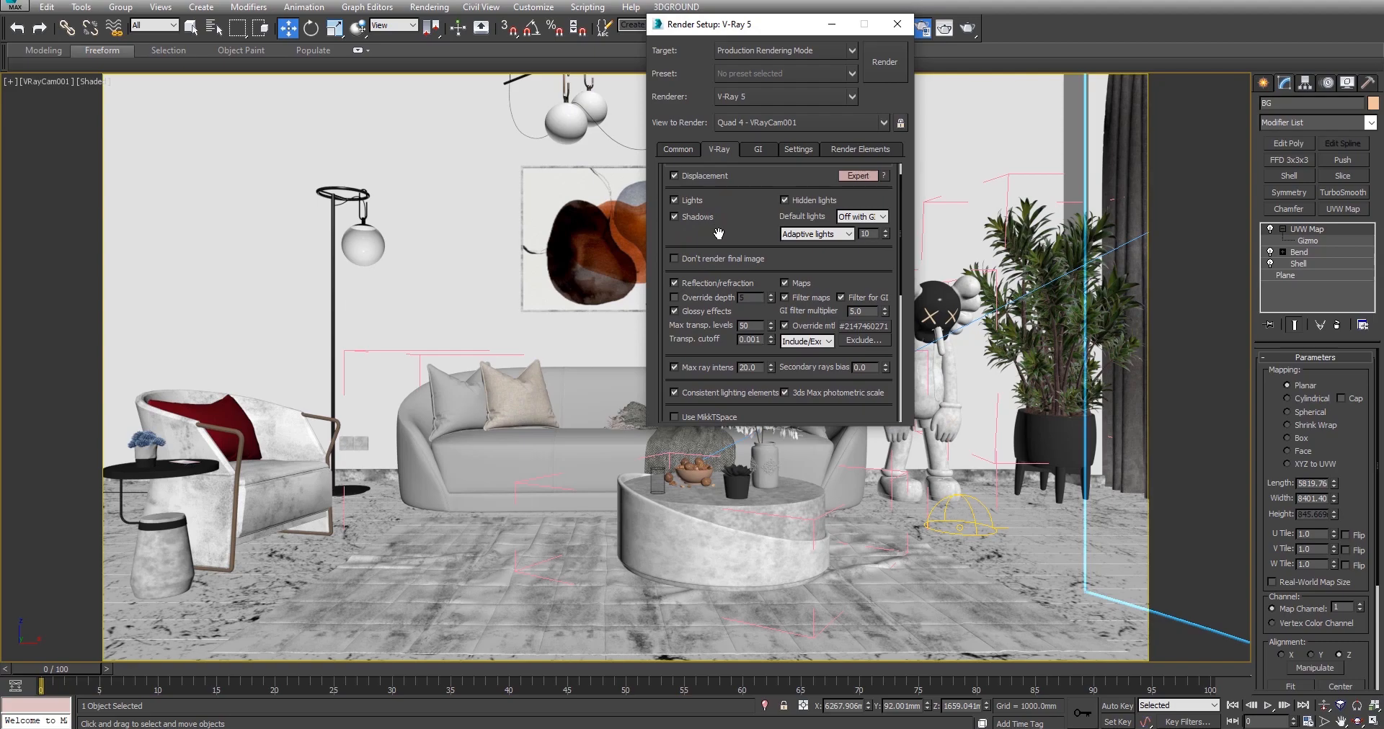
# Change the light evaluation to Full lights evaluation and turn off the material override in the global switches.
pyautogui.click(803, 237)
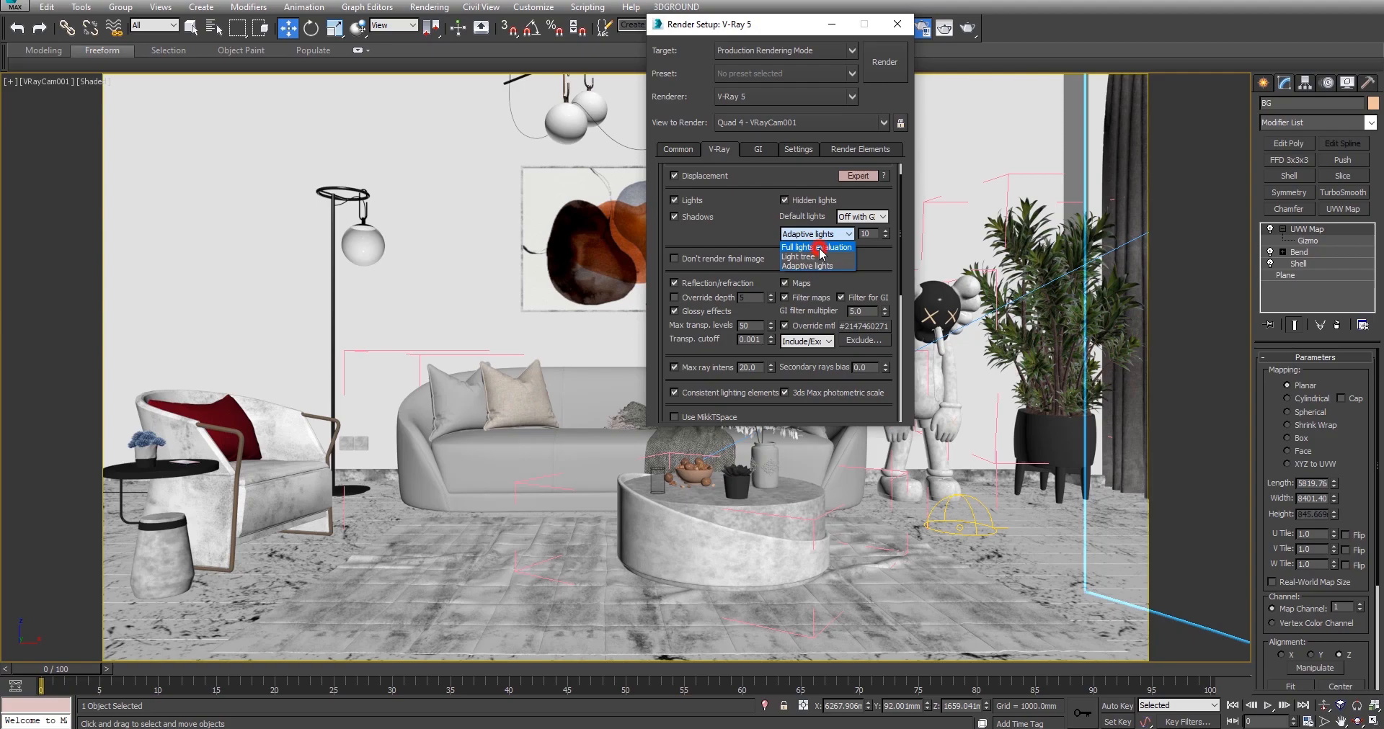
pyautogui.click(819, 249)
pyautogui.scroll(-2, 826, 233)
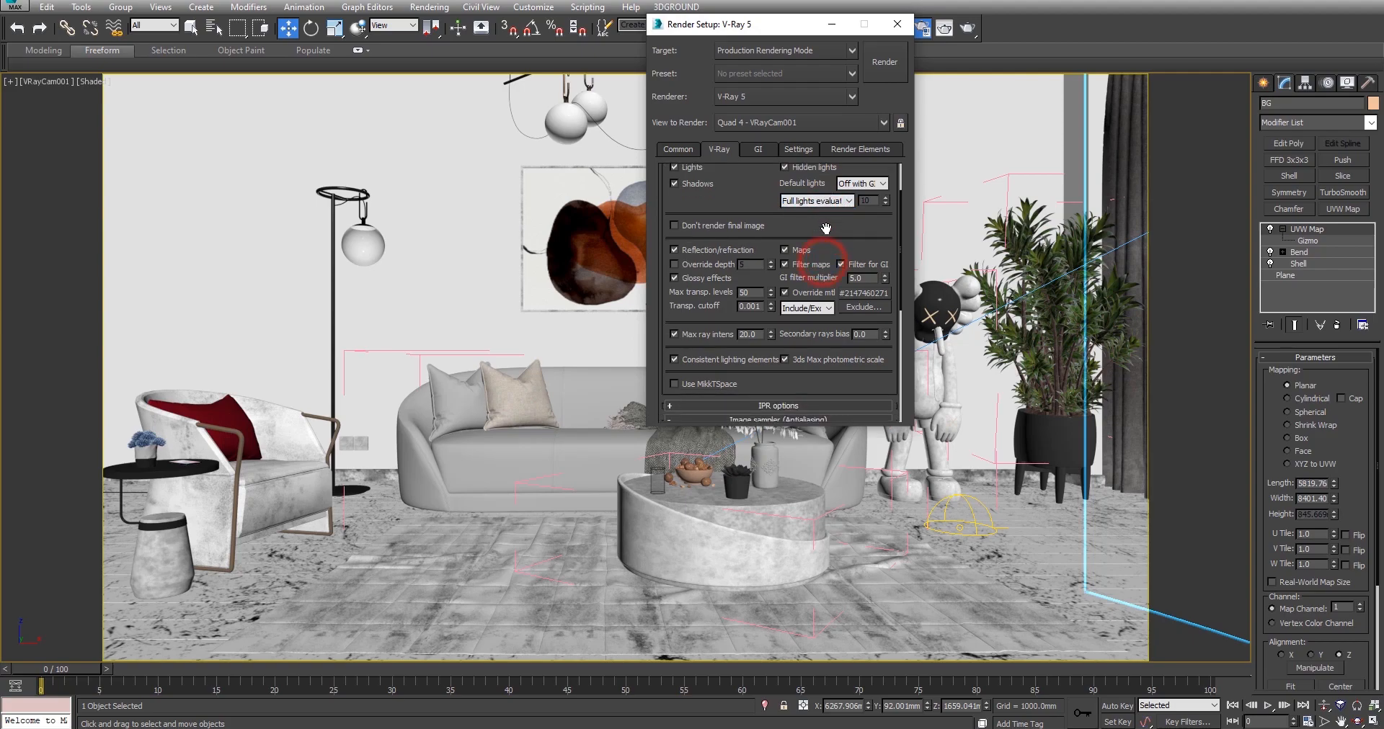
pyautogui.moveTo(804, 207); pyautogui.dragTo(828, 240)
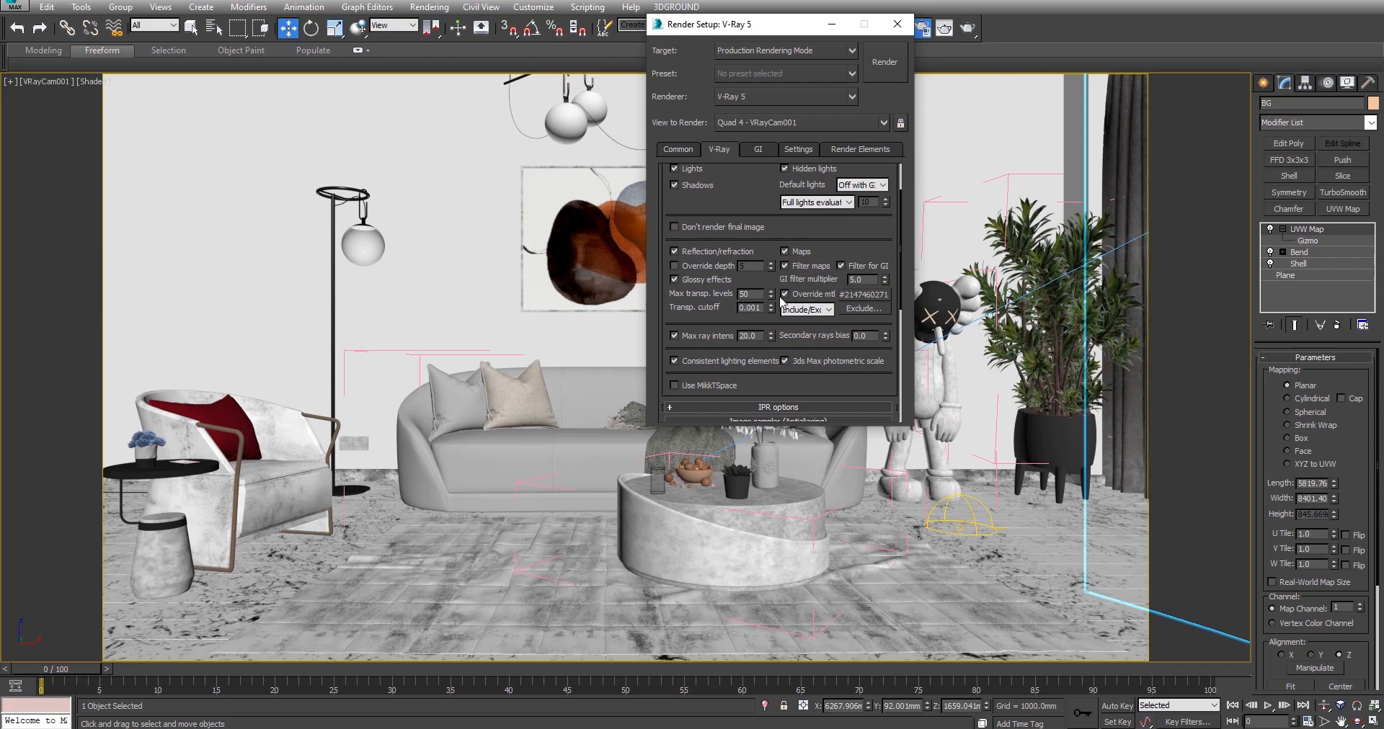
pyautogui.click(785, 294)
pyautogui.moveTo(718, 324); pyautogui.dragTo(726, 207)
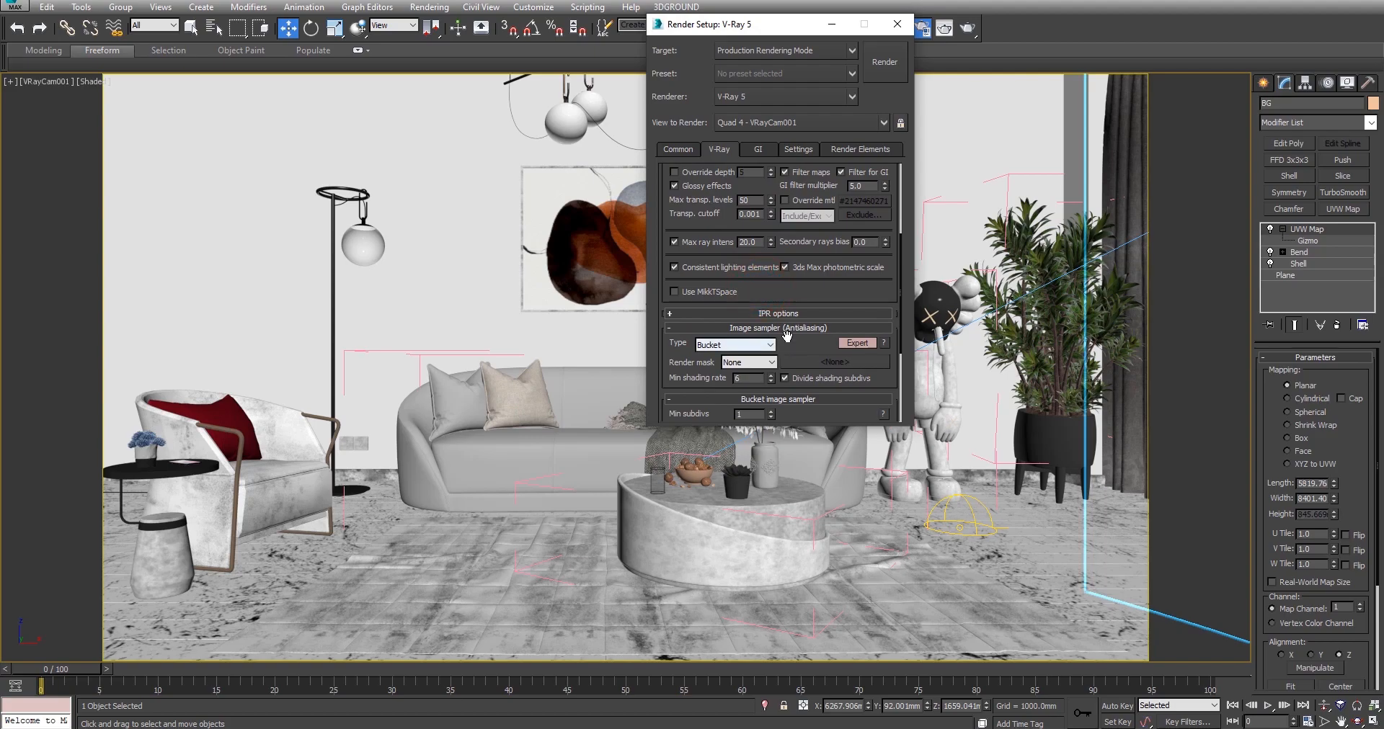
# Use the Bucket image sampler with max subdivs 16, bucket width 30 and noise threshold 0.002.
pyautogui.moveTo(787, 339); pyautogui.dragTo(785, 292)
pyautogui.click(710, 297)
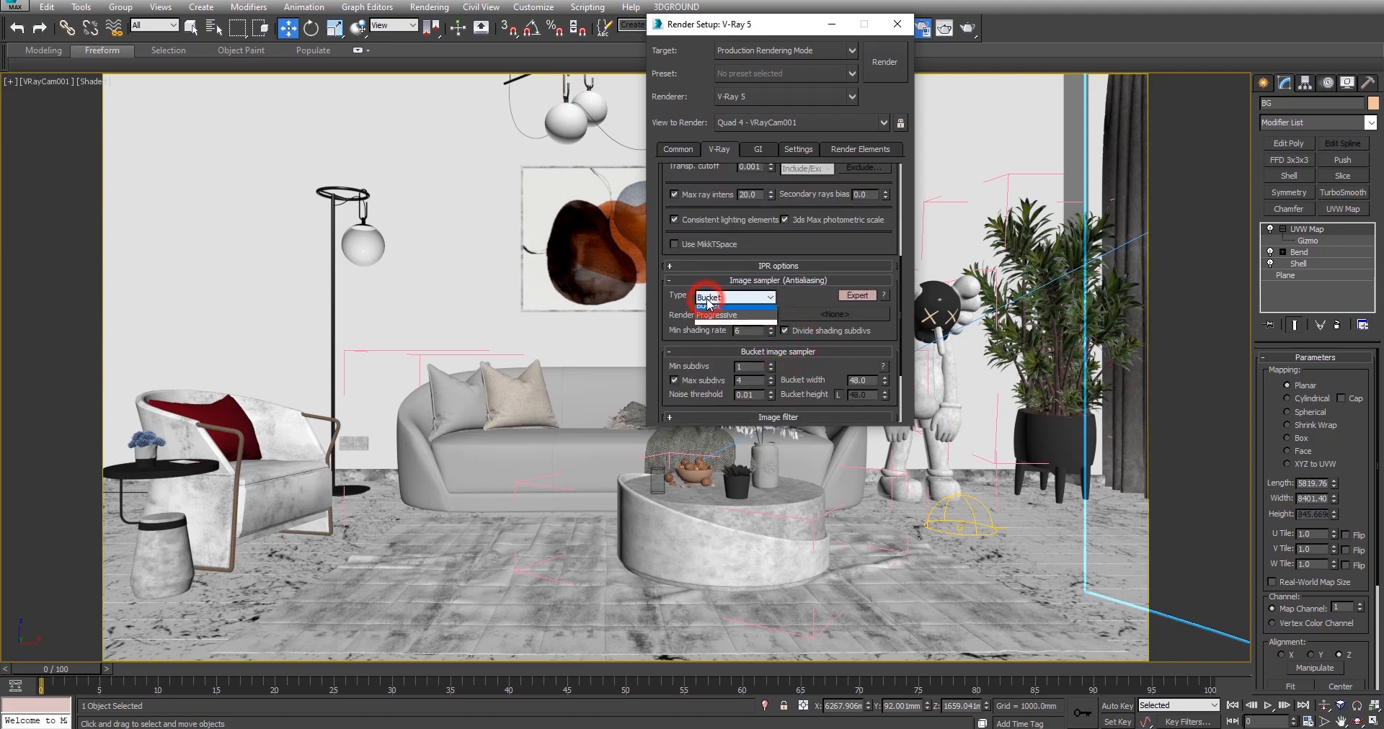
pyautogui.click(716, 312)
pyautogui.scroll(-3, 730, 305)
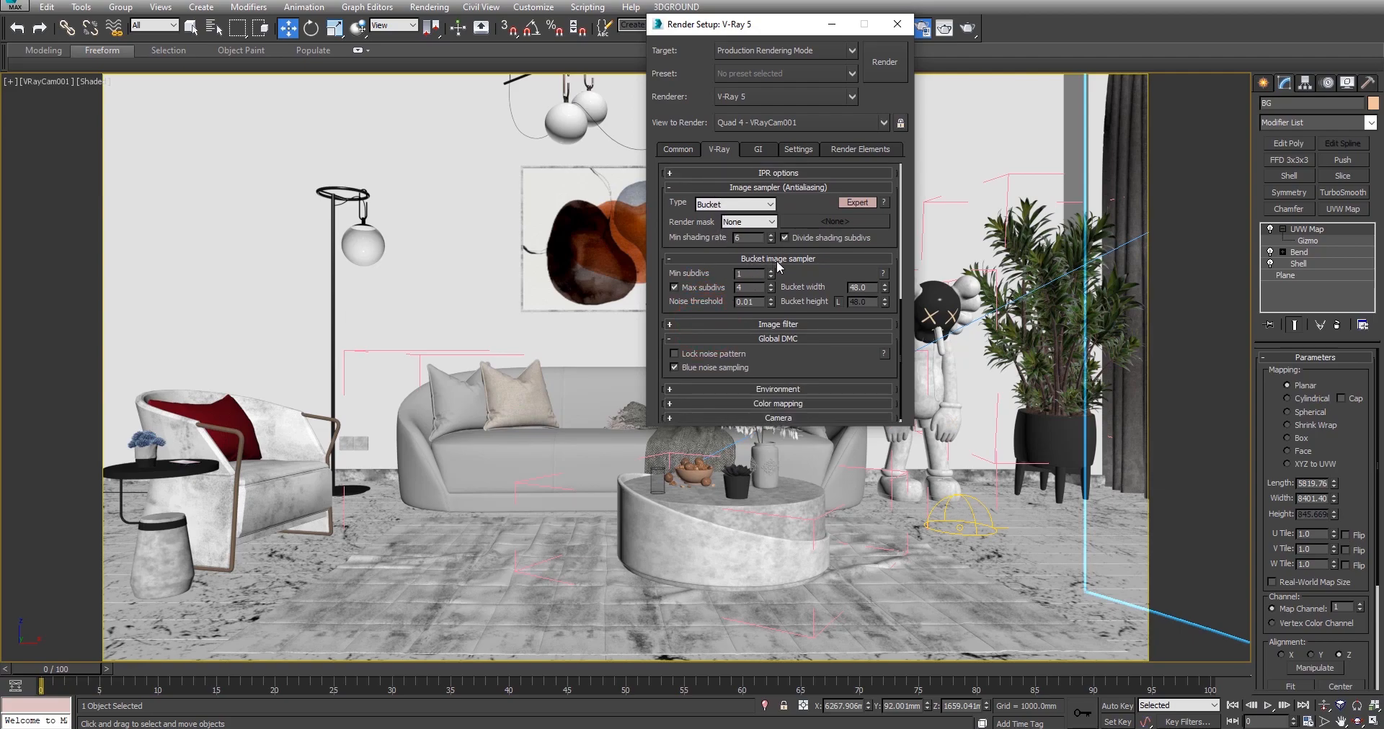
pyautogui.doubleClick(748, 287)
pyautogui.write('16')
pyautogui.doubleClick(867, 287)
pyautogui.click(869, 286)
pyautogui.doubleClick(750, 303)
pyautogui.press('Return')
# Review the image filter, Global DMC and color mapping settings.
pyautogui.click(773, 325)
pyautogui.moveTo(732, 359); pyautogui.dragTo(736, 289)
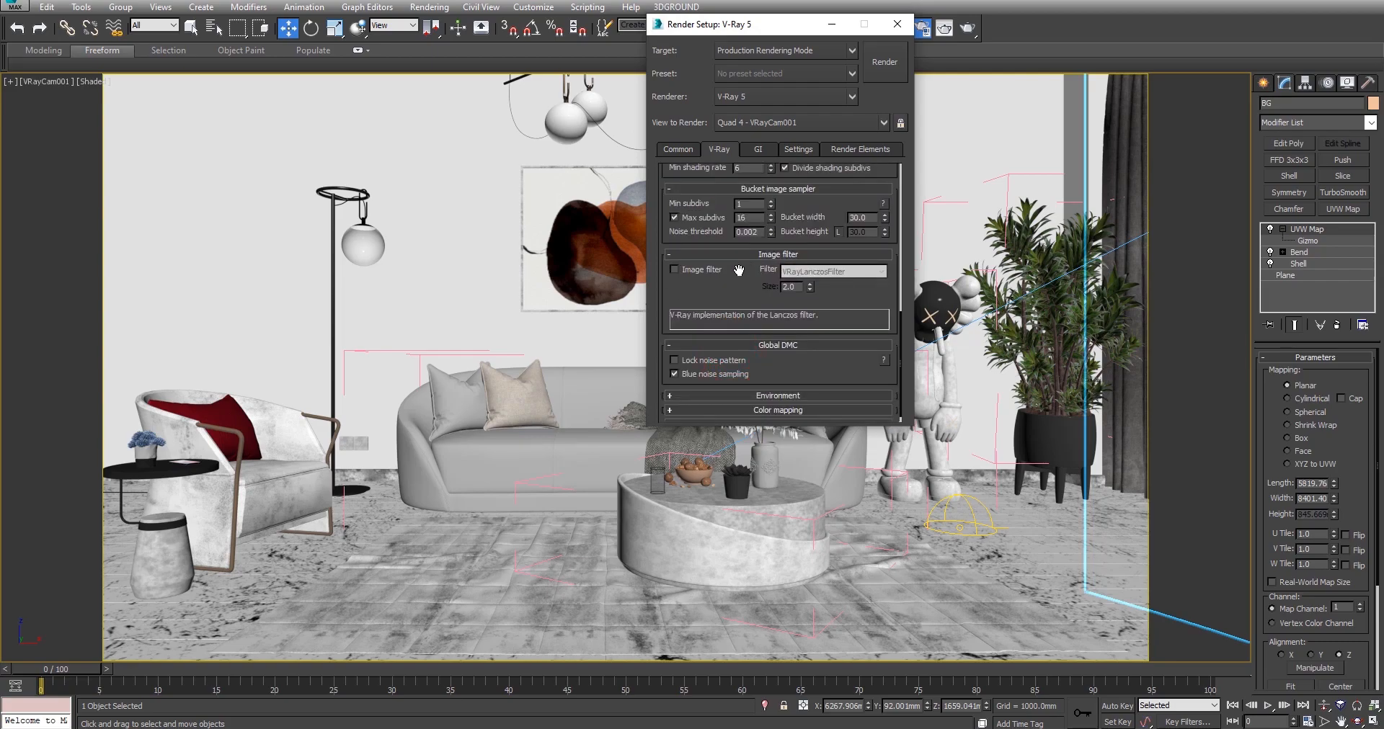
pyautogui.moveTo(773, 372); pyautogui.dragTo(790, 277)
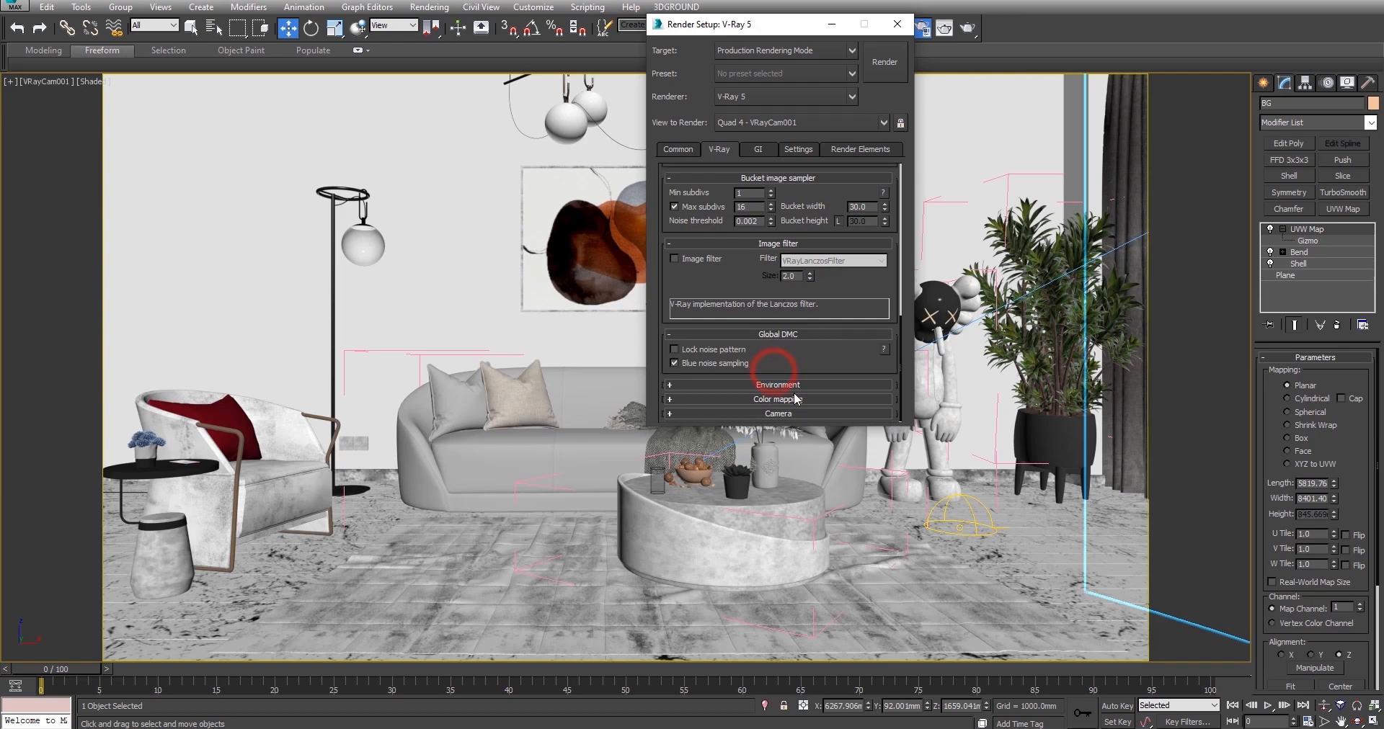
pyautogui.click(789, 401)
pyautogui.moveTo(737, 378); pyautogui.dragTo(764, 327)
pyautogui.moveTo(768, 265); pyautogui.dragTo(790, 193)
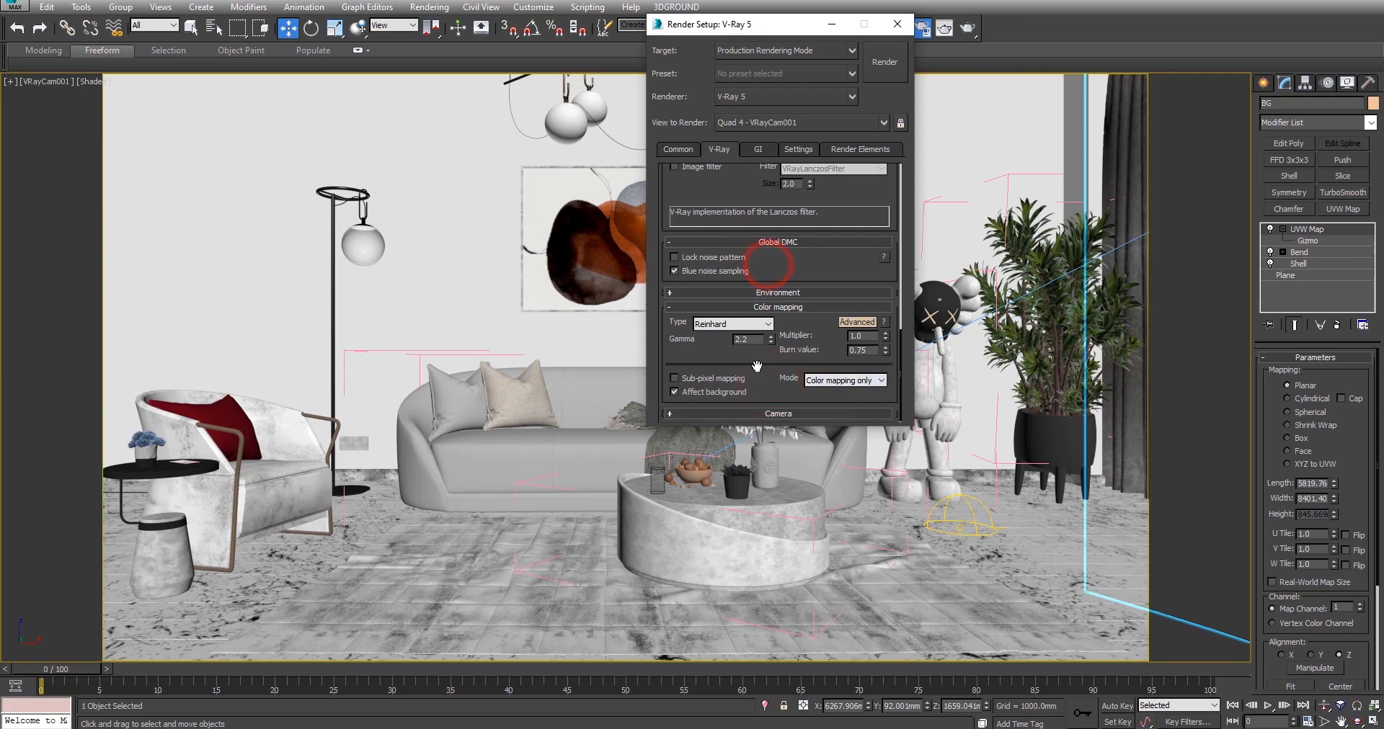
# Set the irradiance map's current preset to Medium in the GI settings.
pyautogui.click(762, 148)
pyautogui.moveTo(804, 308); pyautogui.dragTo(804, 226)
pyautogui.click(767, 262)
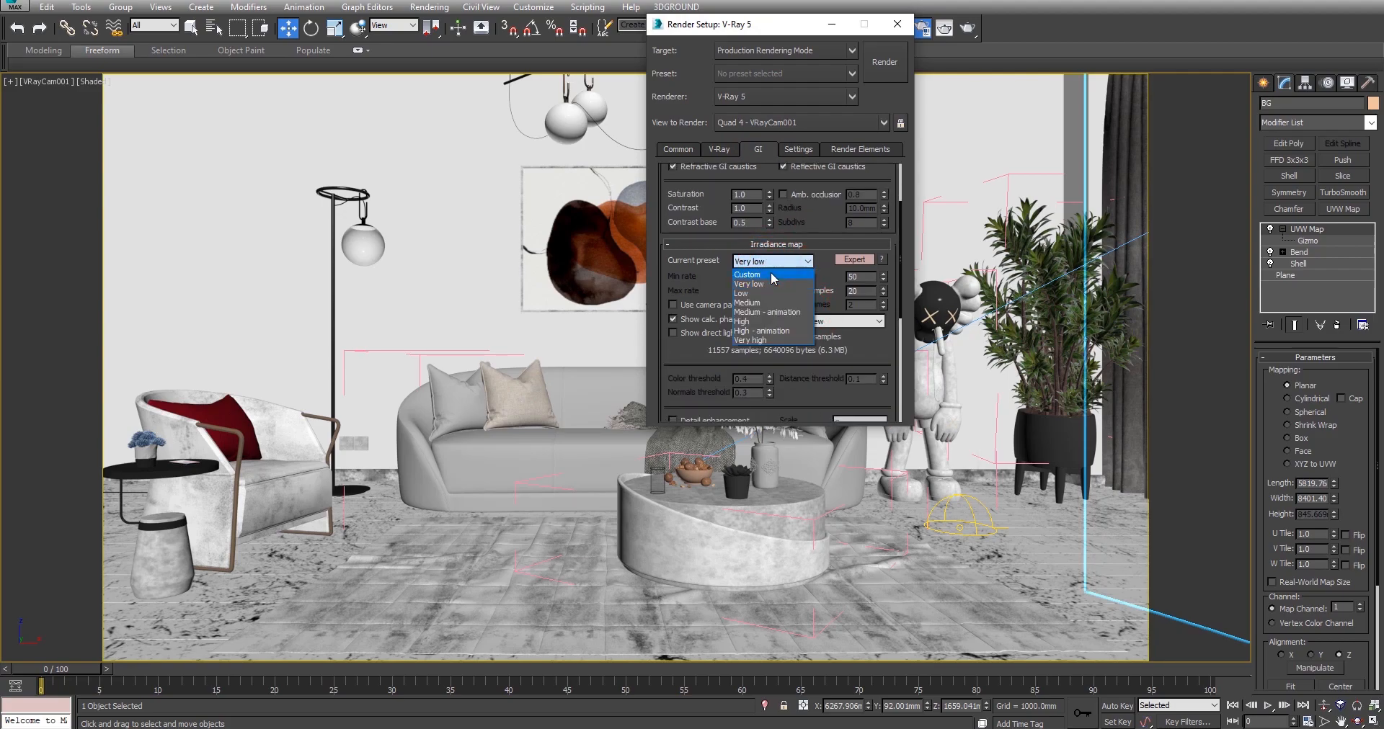
pyautogui.click(782, 305)
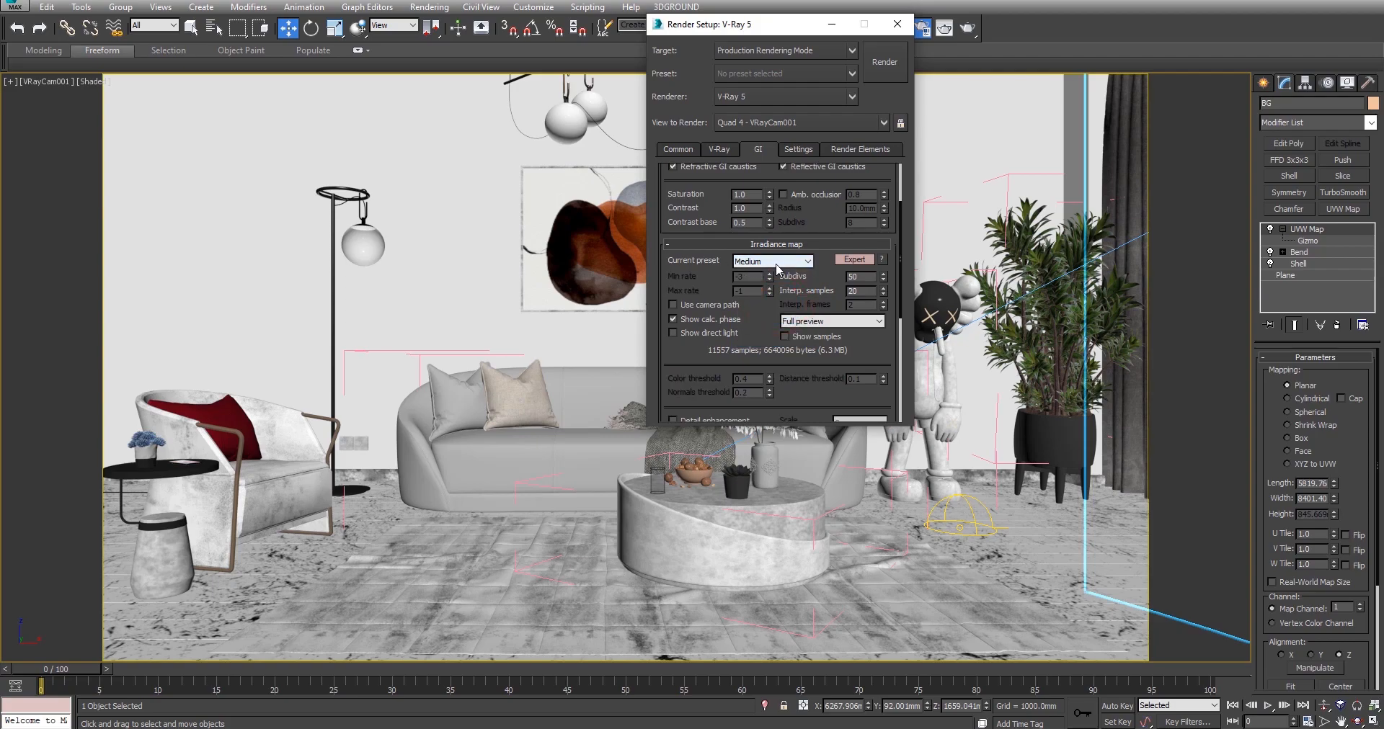
pyautogui.moveTo(775, 310); pyautogui.dragTo(775, 267)
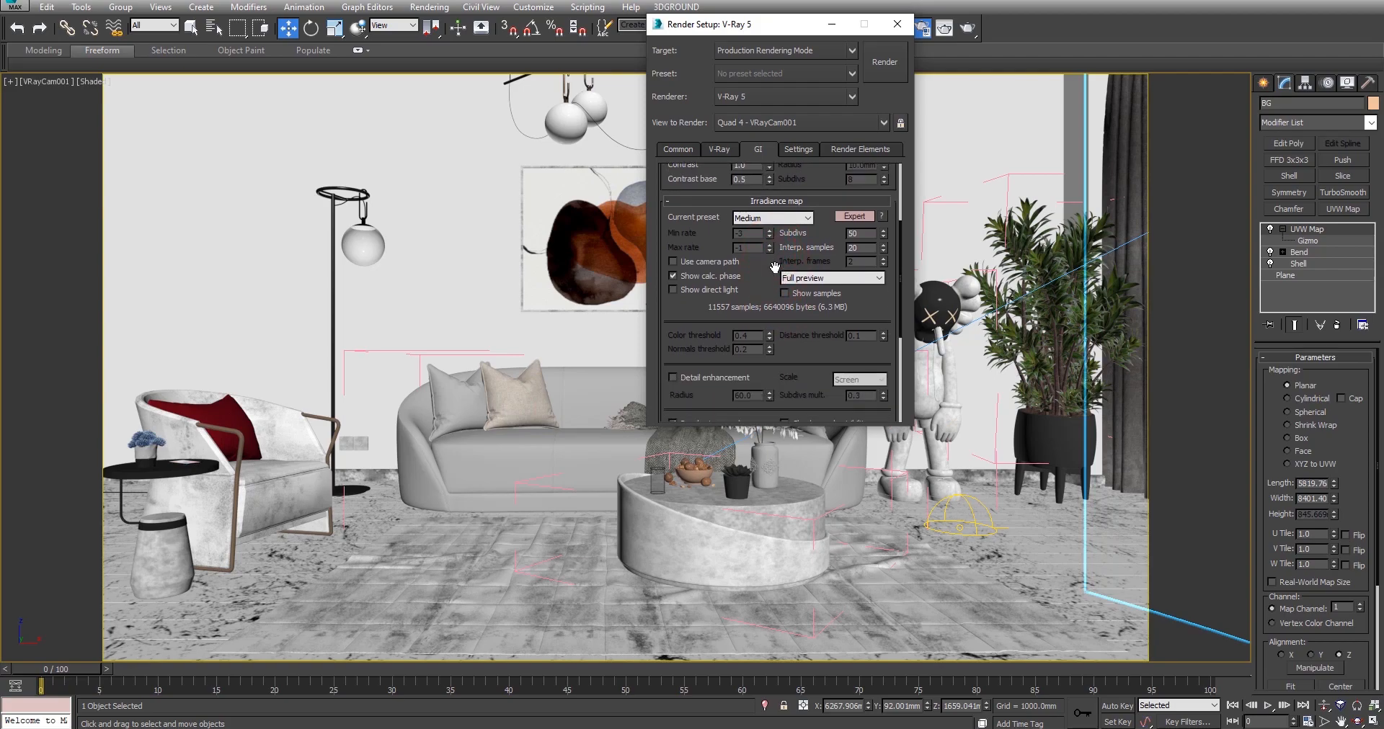
# Try the Custom irradiance map preset with its editable min and max rates, and return to the Medium preset.
pyautogui.click(757, 218)
pyautogui.click(748, 231)
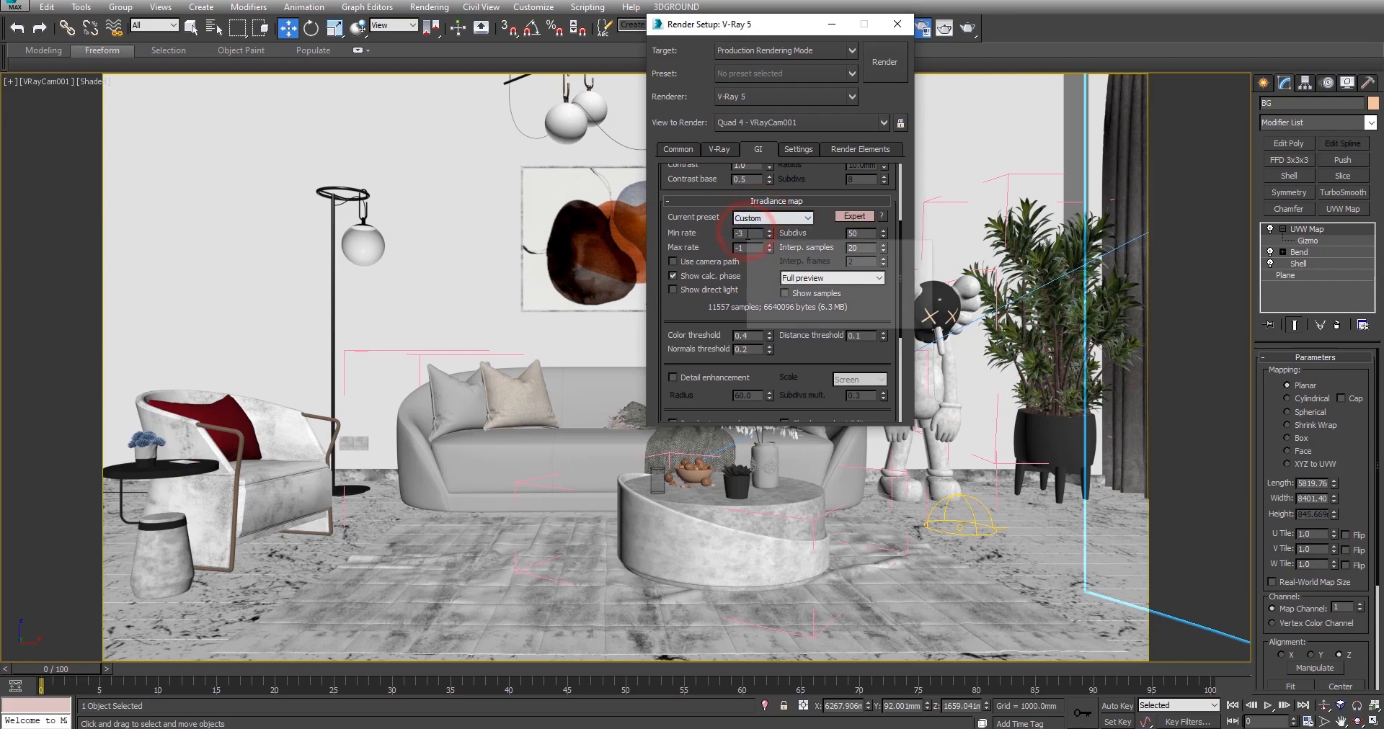
pyautogui.doubleClick(748, 233)
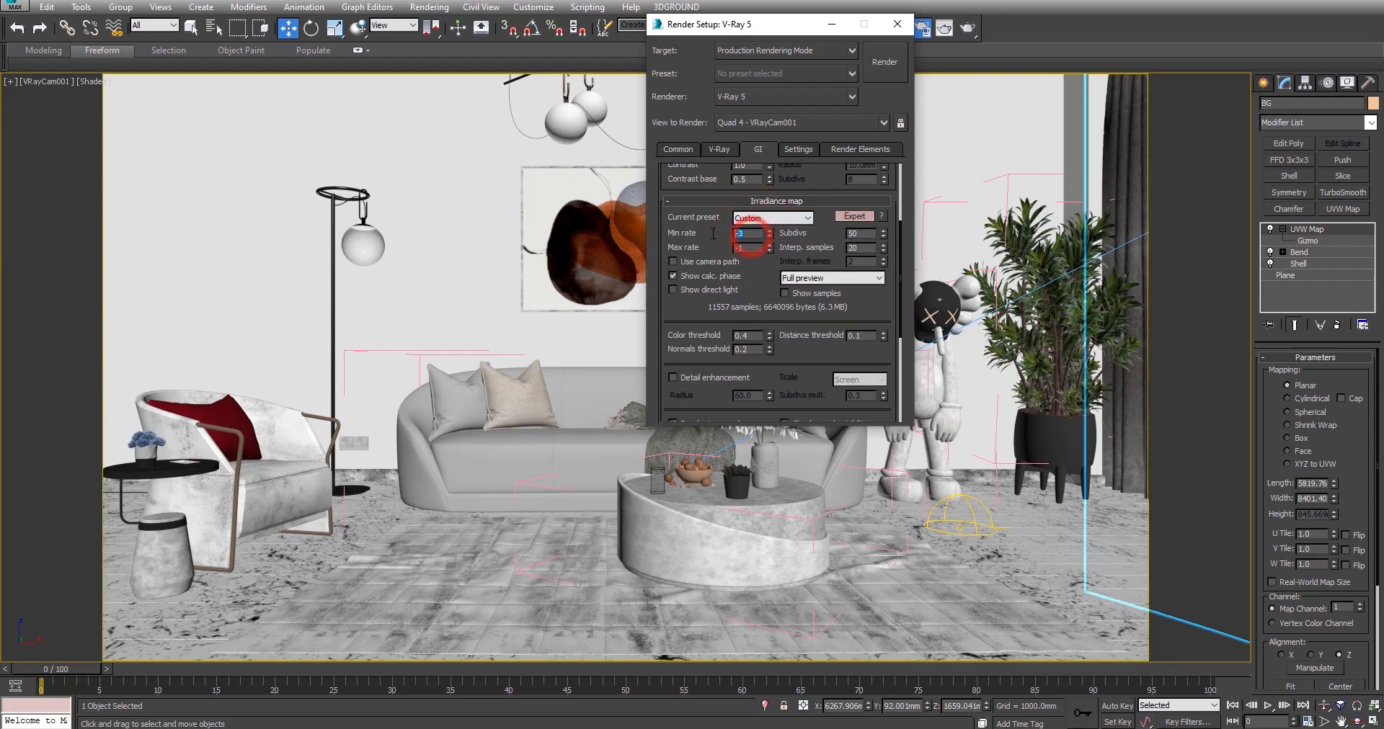
pyautogui.doubleClick(750, 248)
pyautogui.doubleClick(749, 233)
pyautogui.press('Return')
pyautogui.click(755, 218)
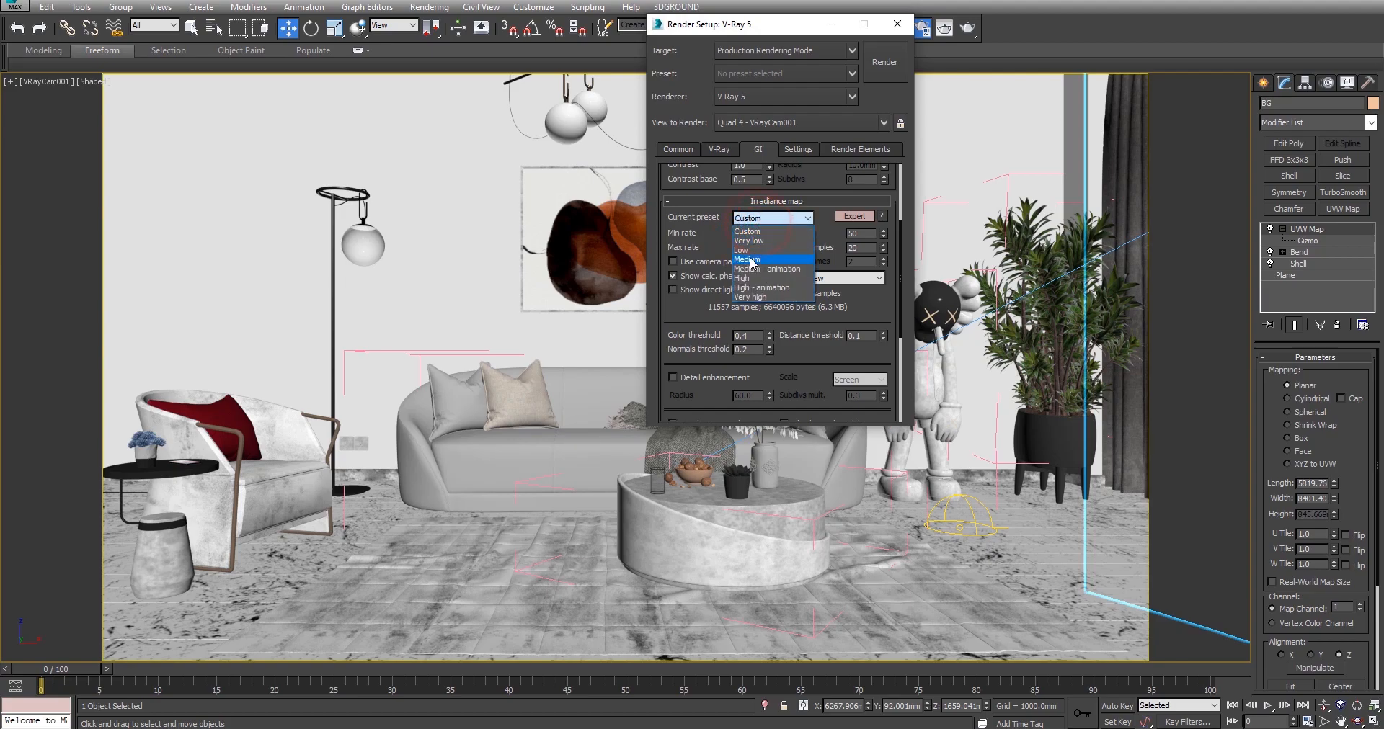
pyautogui.click(749, 259)
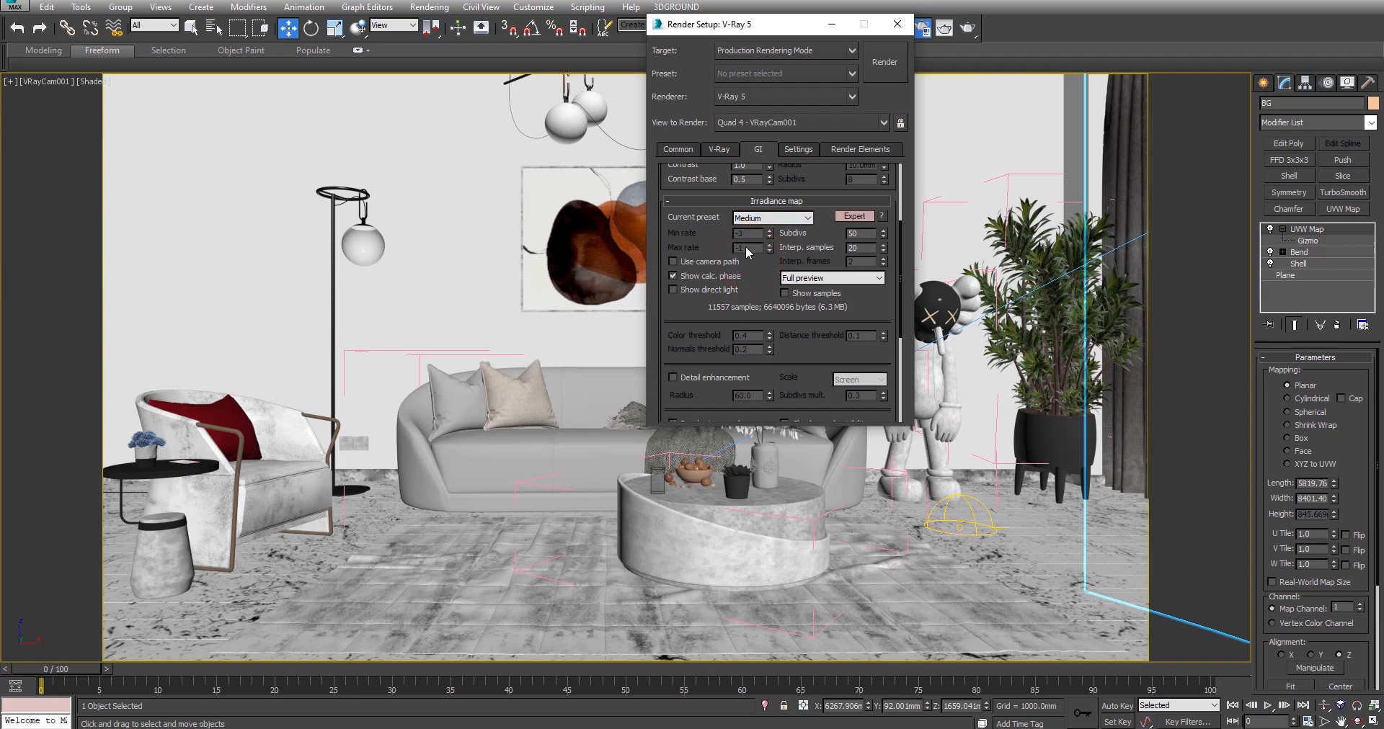
# Set the irradiance map subdivs to 70.
pyautogui.moveTo(752, 260); pyautogui.dragTo(762, 235)
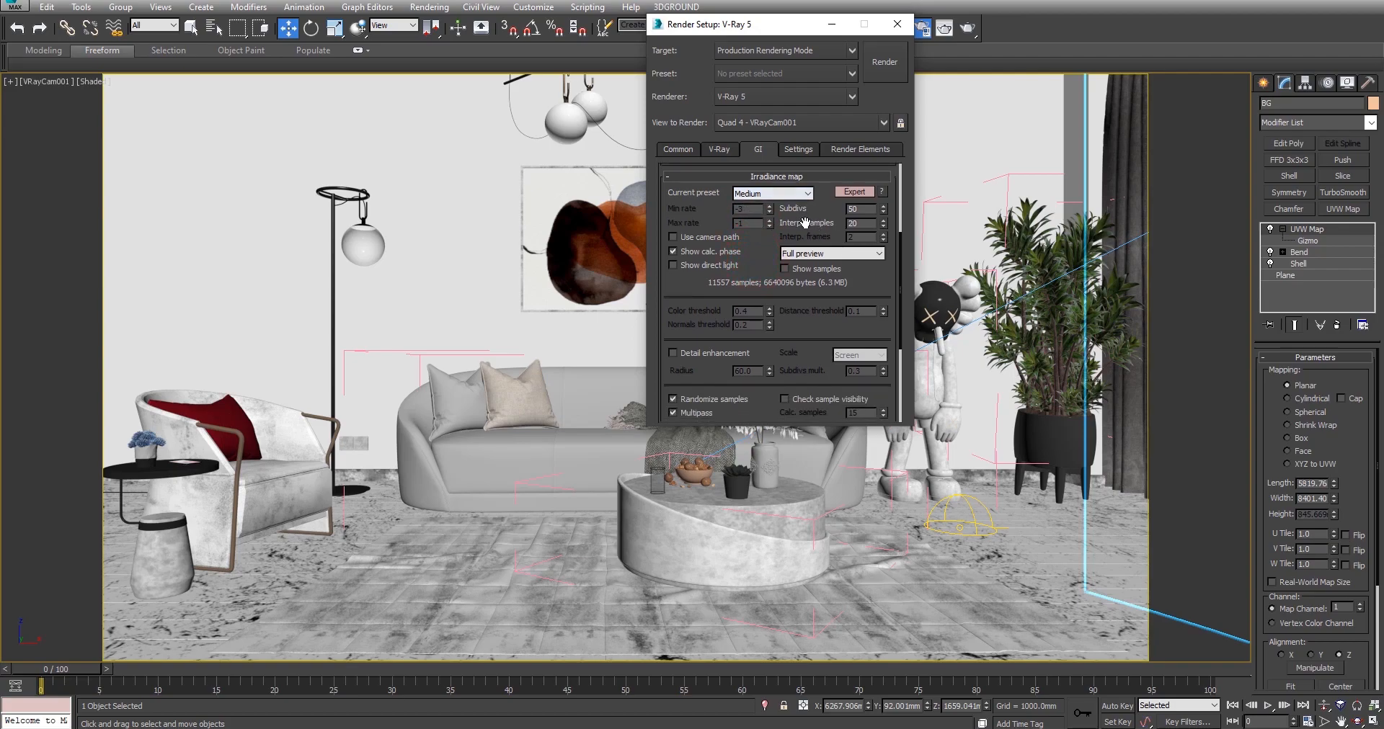
pyautogui.doubleClick(862, 209)
pyautogui.press('Return')
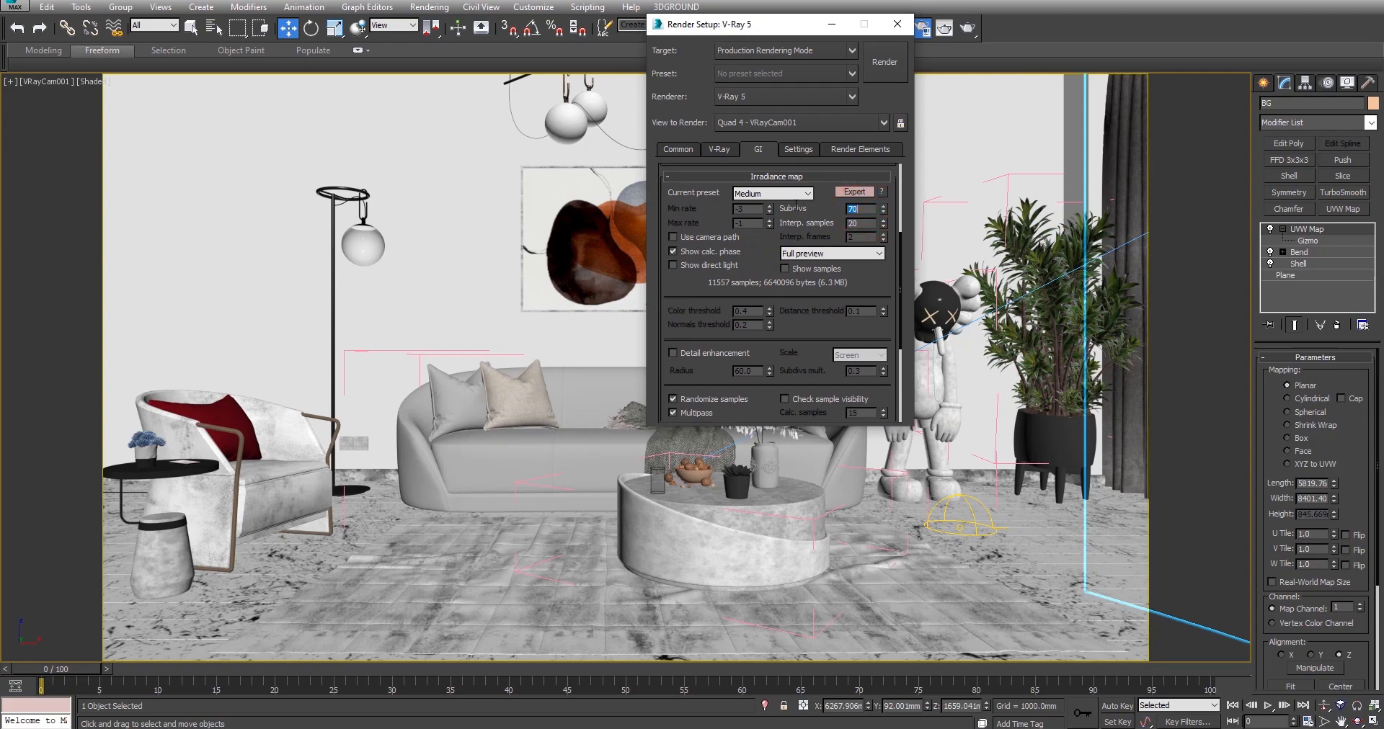
pyautogui.click(865, 209)
pyautogui.doubleClick(869, 209)
pyautogui.moveTo(762, 247)
pyautogui.mouseDown()
pyautogui.moveTo(759, 236)
pyautogui.moveTo(761, 255)
pyautogui.mouseUp()
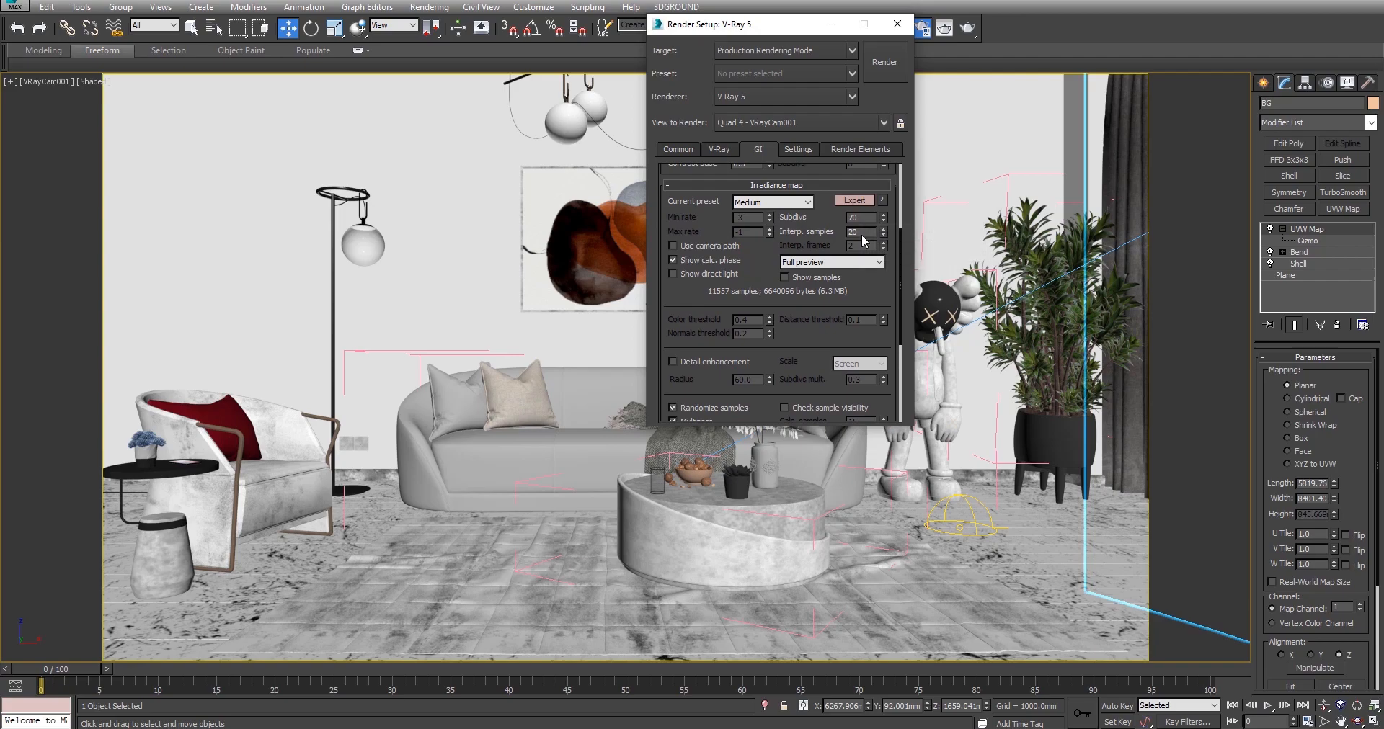
# Set the irradiance map's interpolation samples to 35.
pyautogui.doubleClick(862, 232)
pyautogui.write('35')
pyautogui.moveTo(762, 230); pyautogui.dragTo(762, 194)
pyautogui.moveTo(859, 256); pyautogui.dragTo(859, 269)
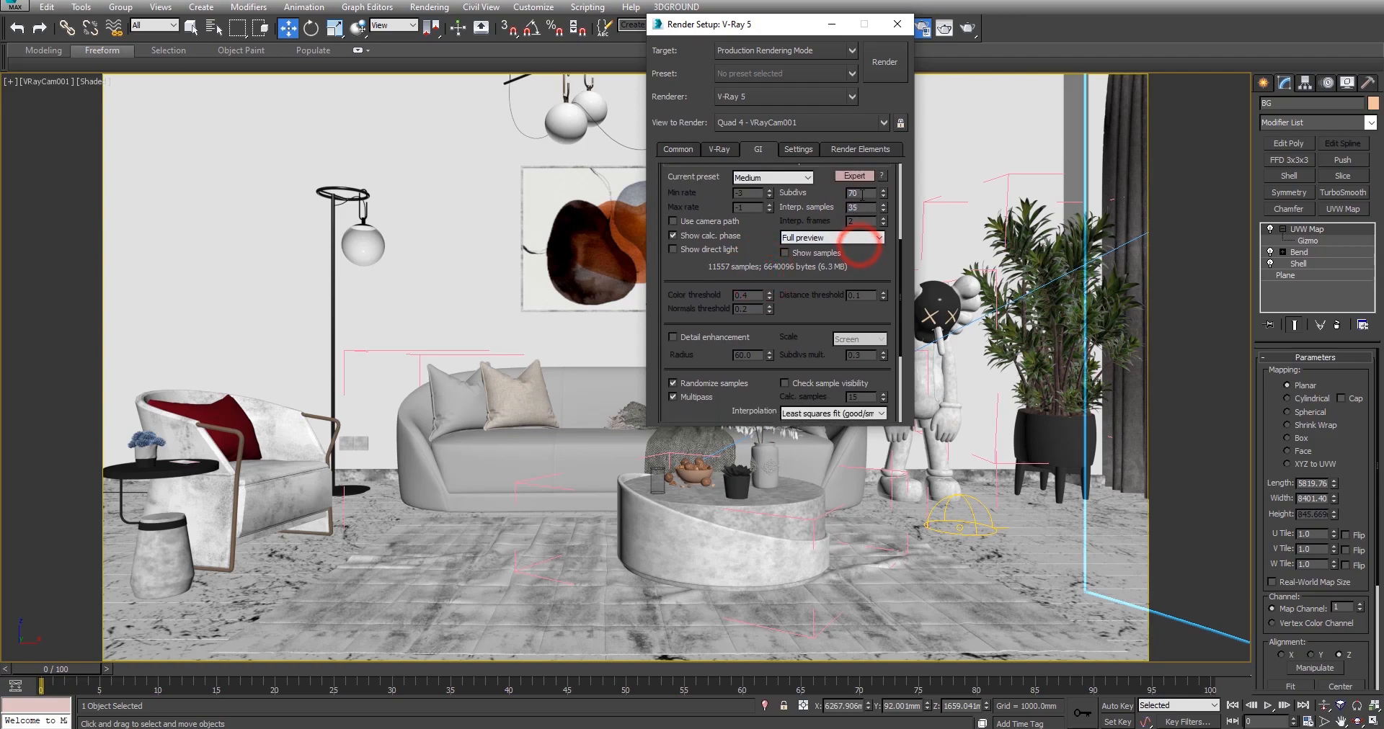
pyautogui.doubleClick(867, 207)
# Set the light cache subdivs to 1500 and the sample size to 0.02.
pyautogui.scroll(-3, 841, 251)
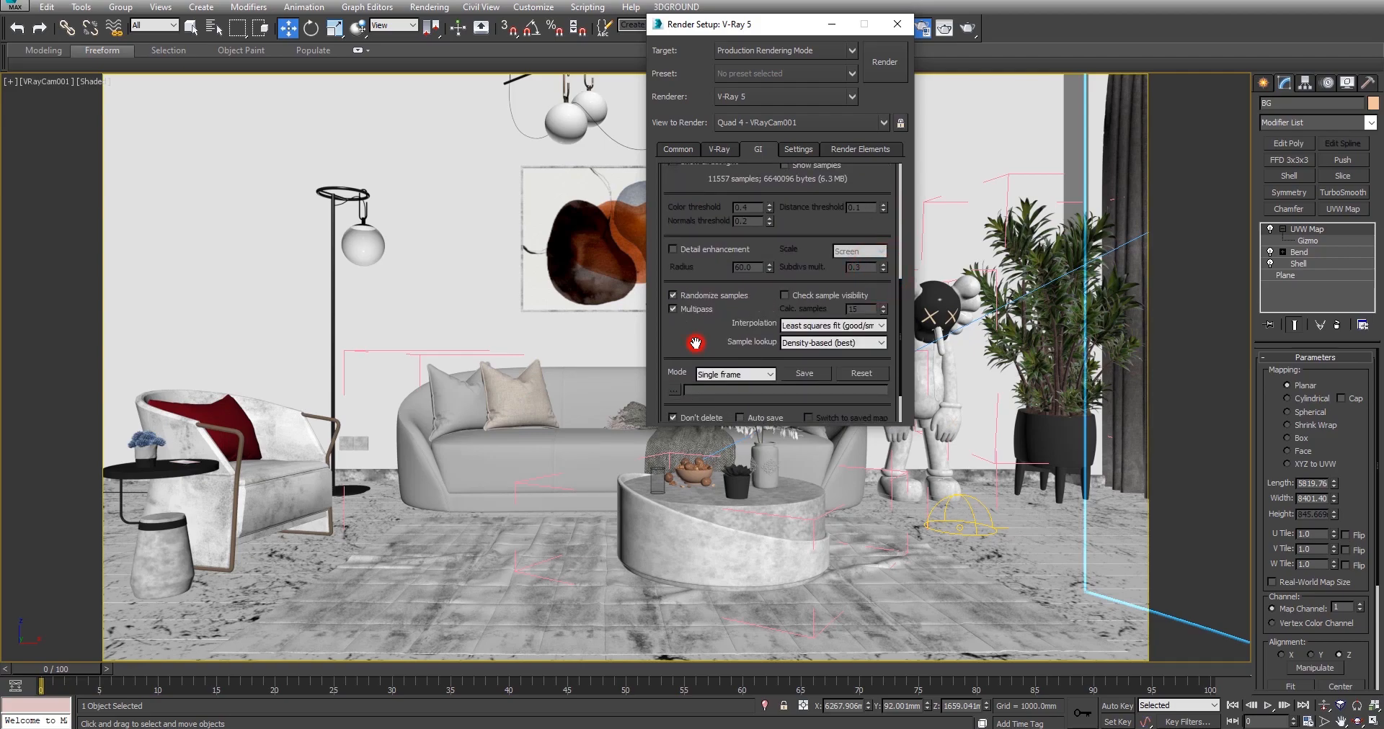
pyautogui.scroll(-2, 695, 343)
pyautogui.click(757, 399)
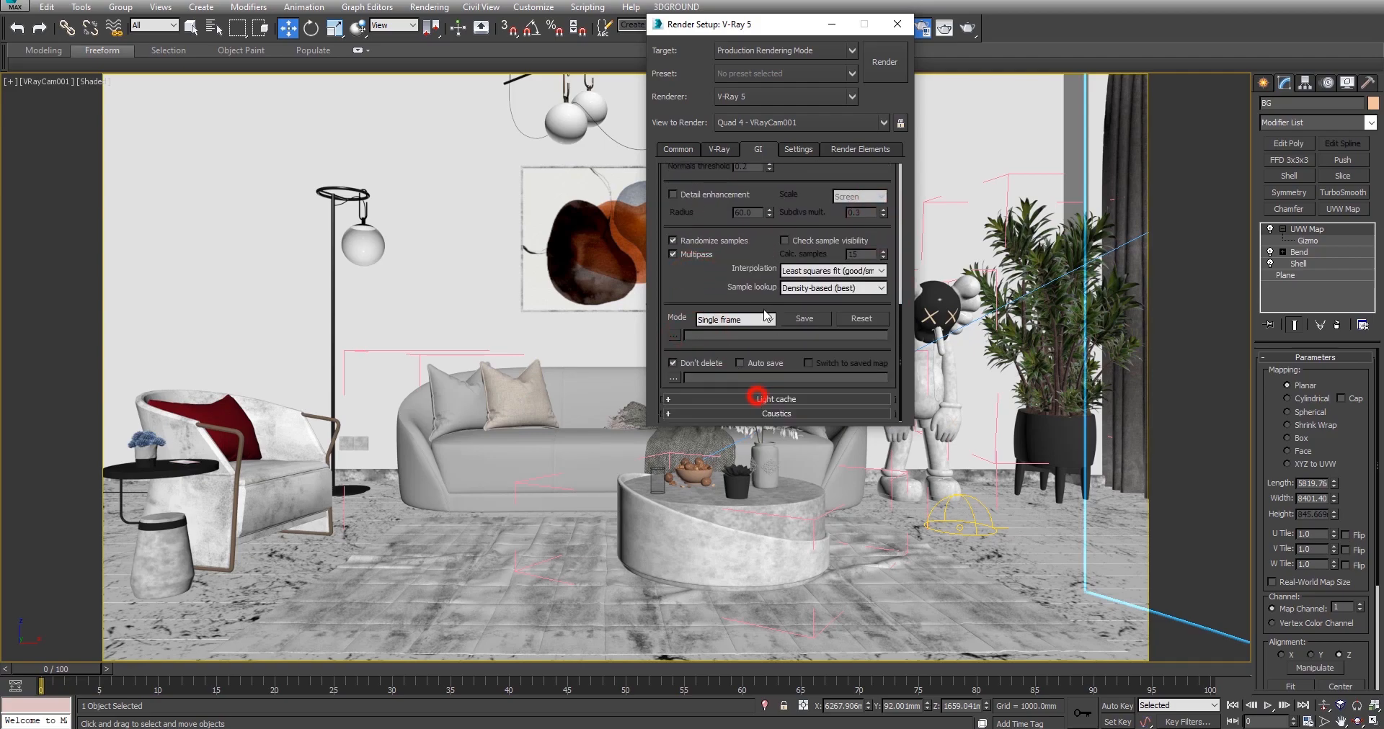
pyautogui.doubleClick(746, 313)
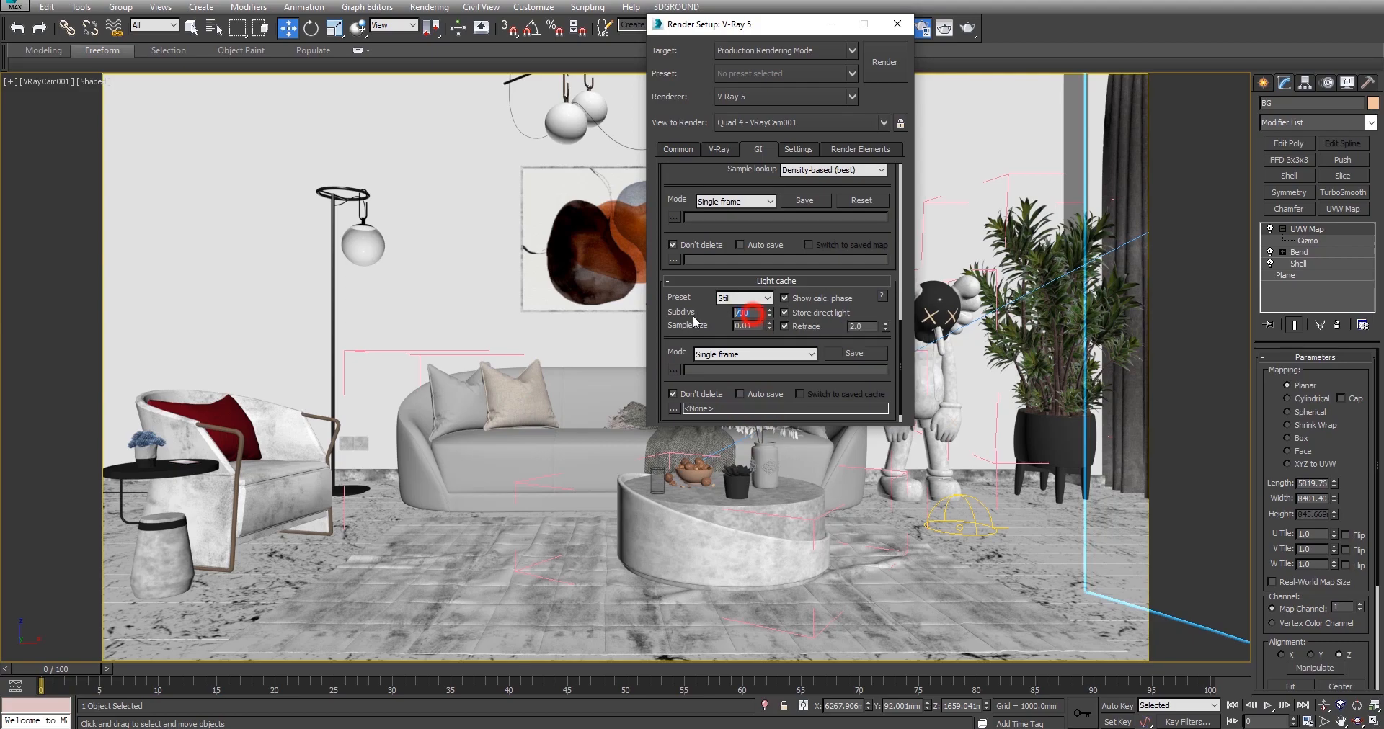
pyautogui.write('15')
pyautogui.click(749, 326)
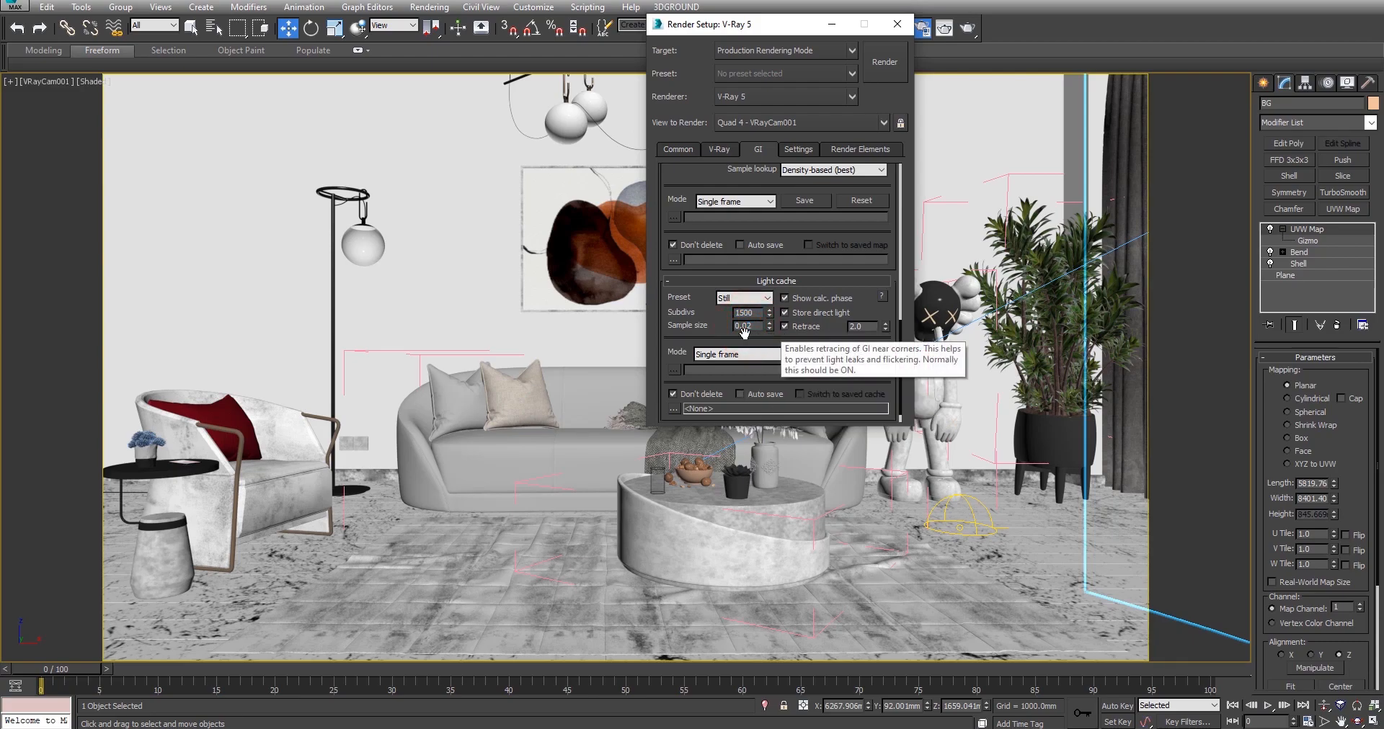
pyautogui.scroll(-1, 716, 315)
# Set the dynamic memory limit to 10000 MB in the V-Ray System settings.
pyautogui.click(822, 150)
pyautogui.click(805, 148)
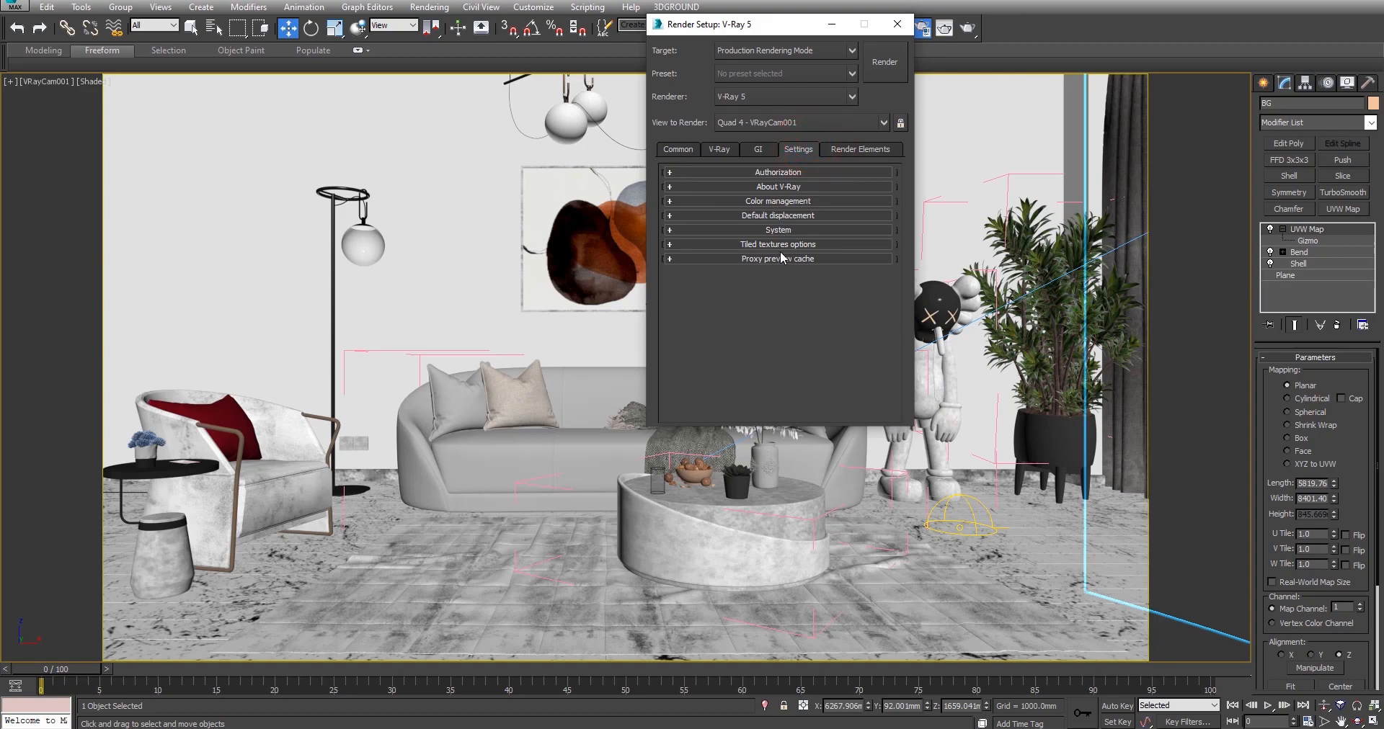
pyautogui.click(767, 217)
pyautogui.click(768, 217)
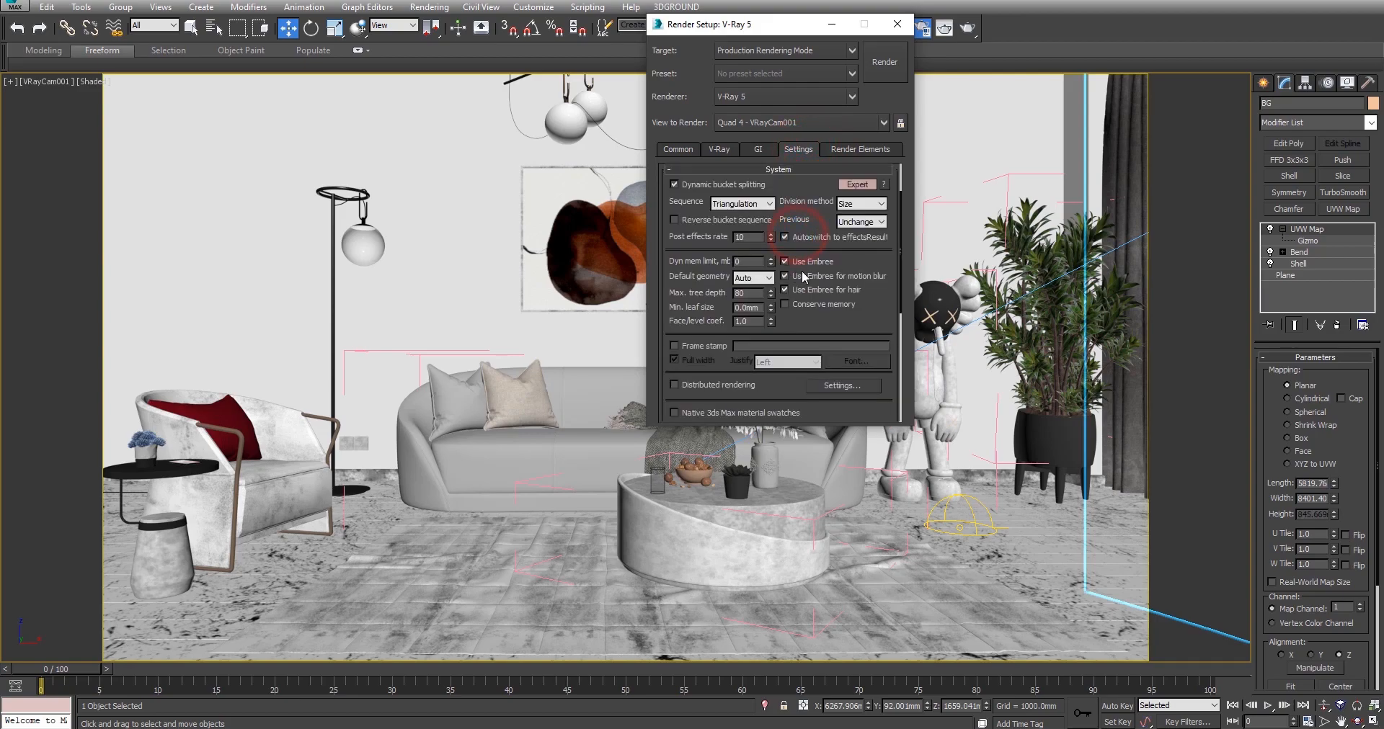
pyautogui.doubleClick(741, 262)
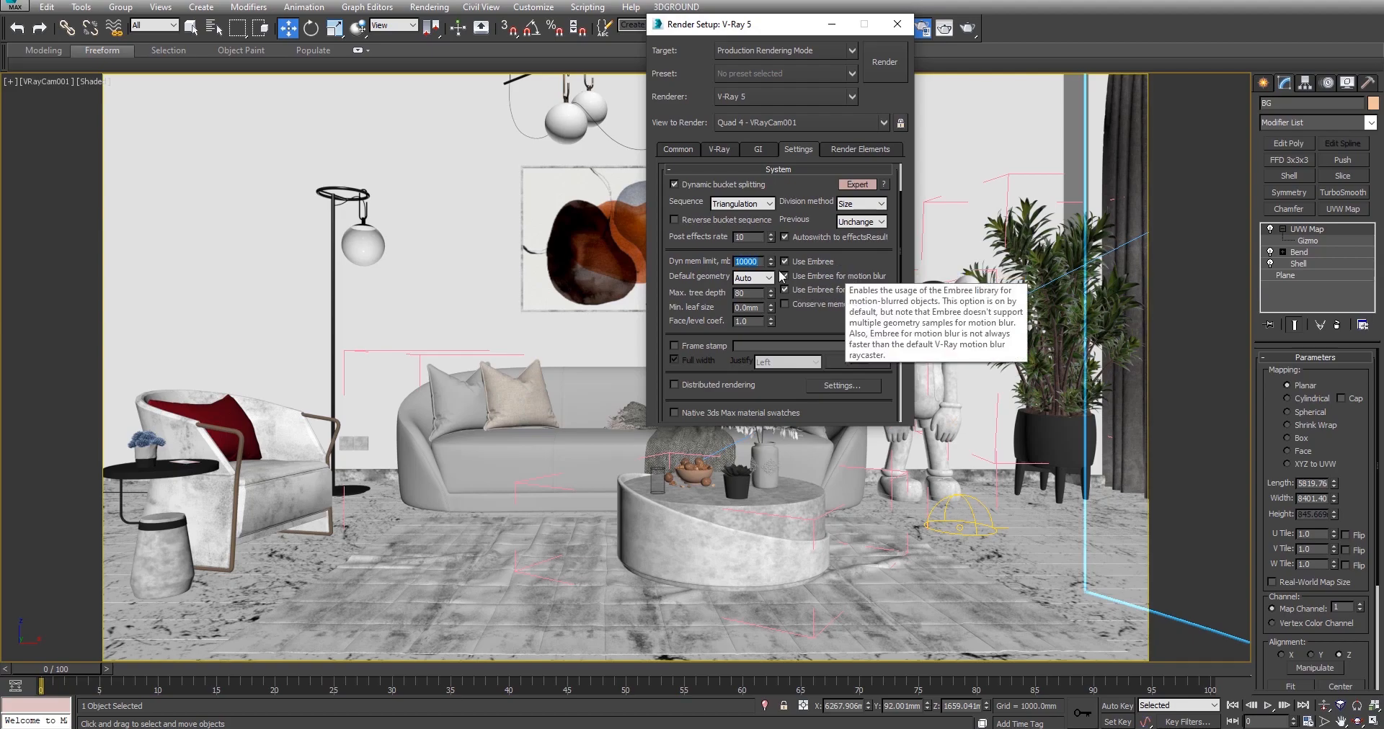
pyautogui.click(879, 261)
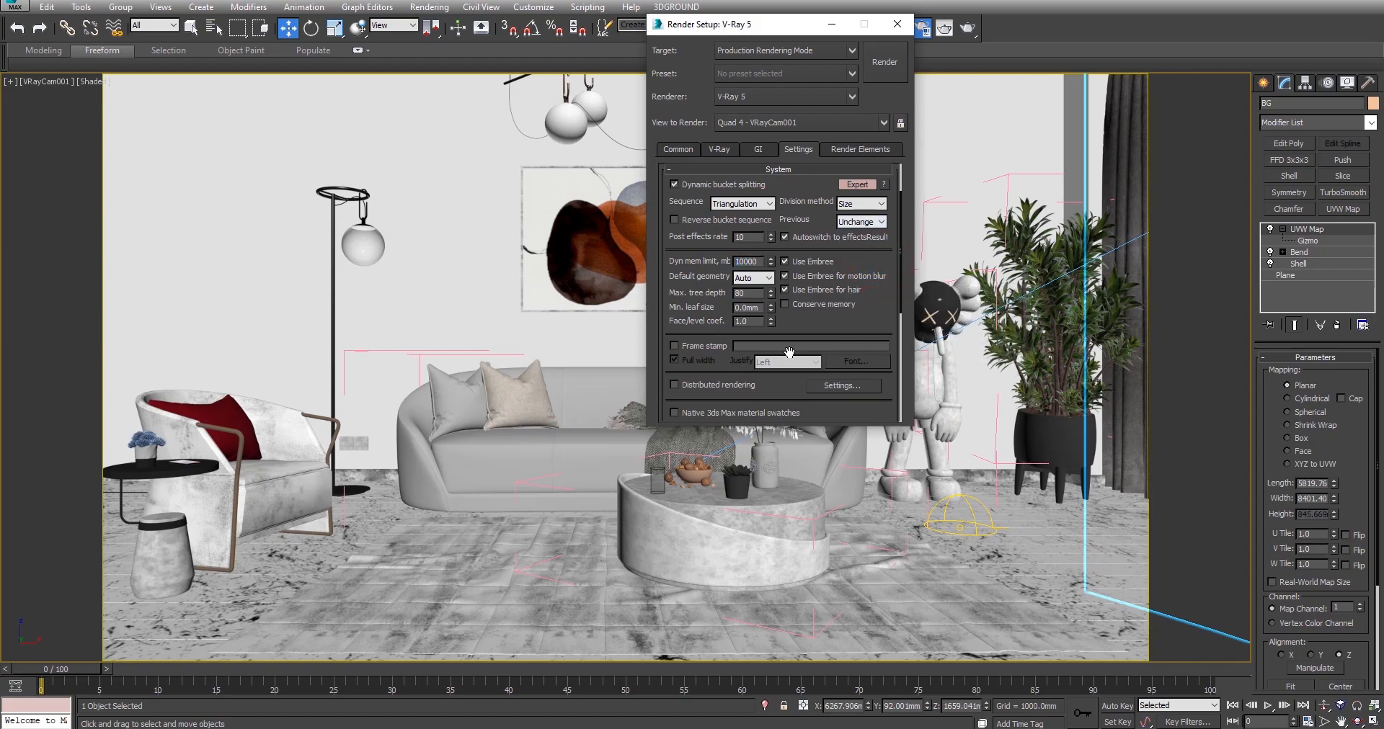
# Delete the existing VRayDenoiser render element and make render elements active.
pyautogui.moveTo(784, 331); pyautogui.dragTo(799, 207)
pyautogui.moveTo(815, 313); pyautogui.dragTo(860, 198)
pyautogui.click(857, 149)
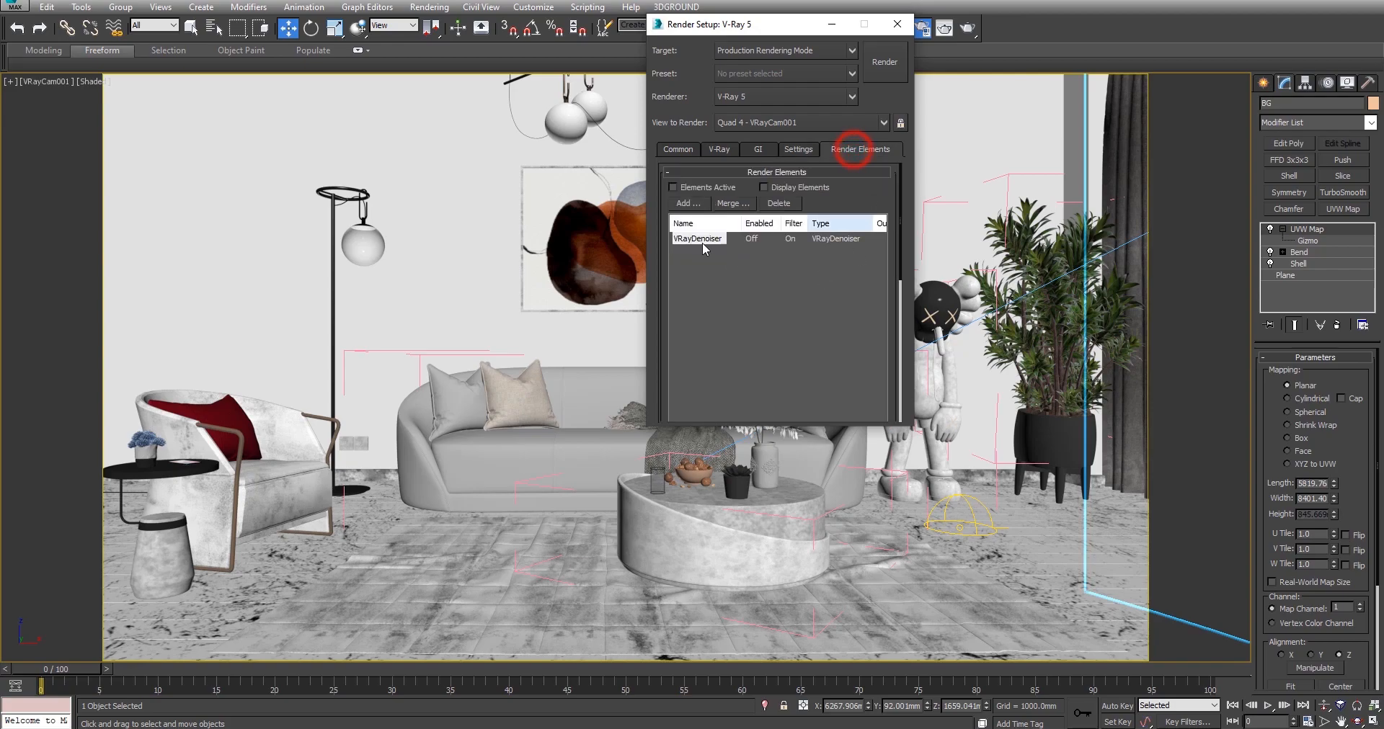
pyautogui.click(697, 239)
pyautogui.click(779, 203)
pyautogui.click(673, 188)
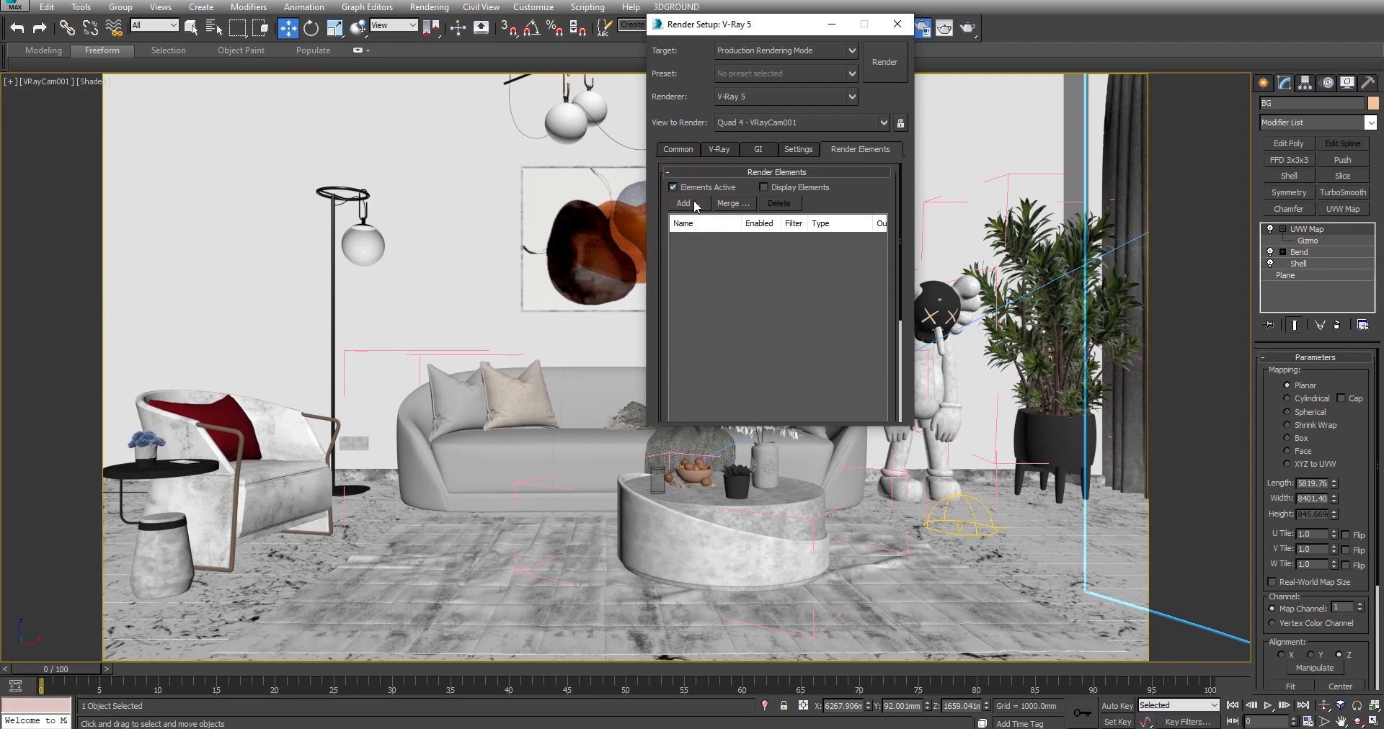
# Choose VRayDenoiser and VRayLighting from the list of render elements to add.
pyautogui.click(692, 203)
pyautogui.click(729, 157)
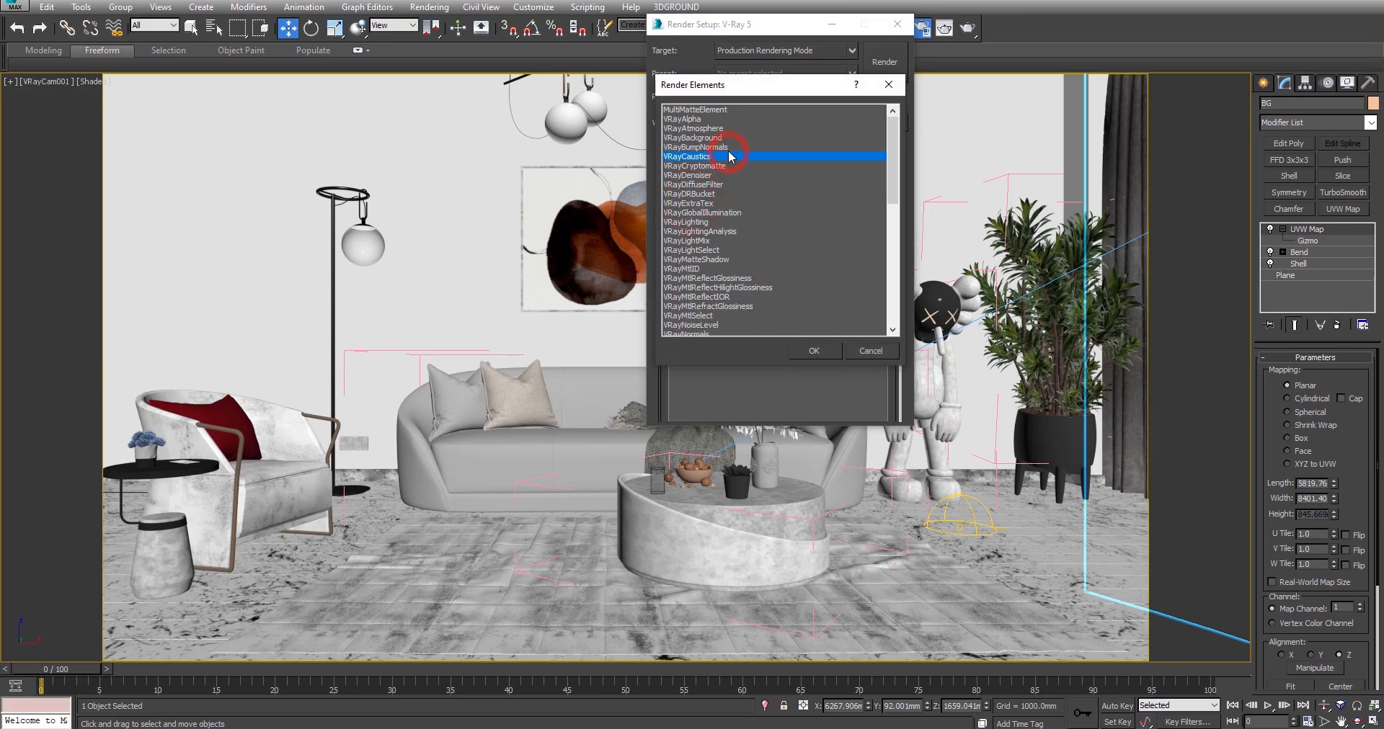
pyautogui.click(694, 175)
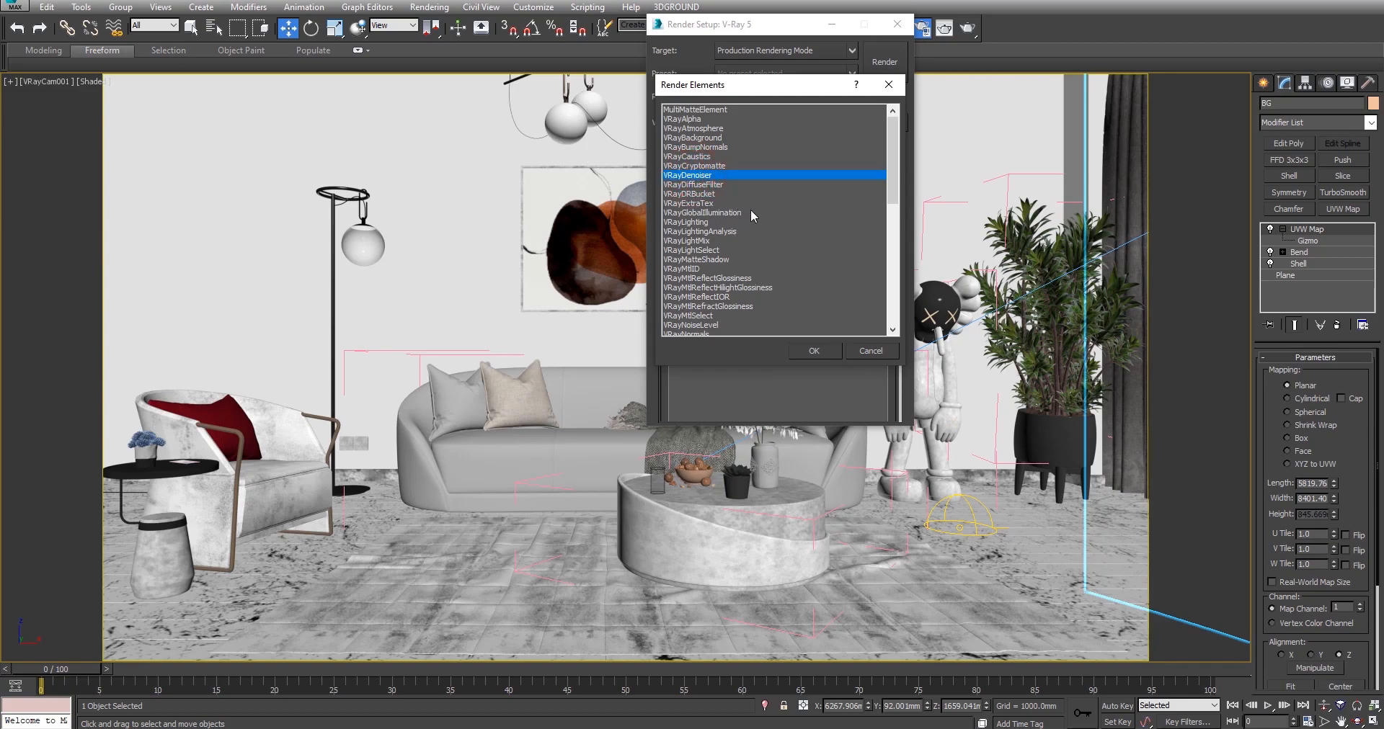
pyautogui.click(705, 203)
pyautogui.click(690, 176)
pyautogui.scroll(-1, 750, 211)
pyautogui.scroll(-1, 728, 201)
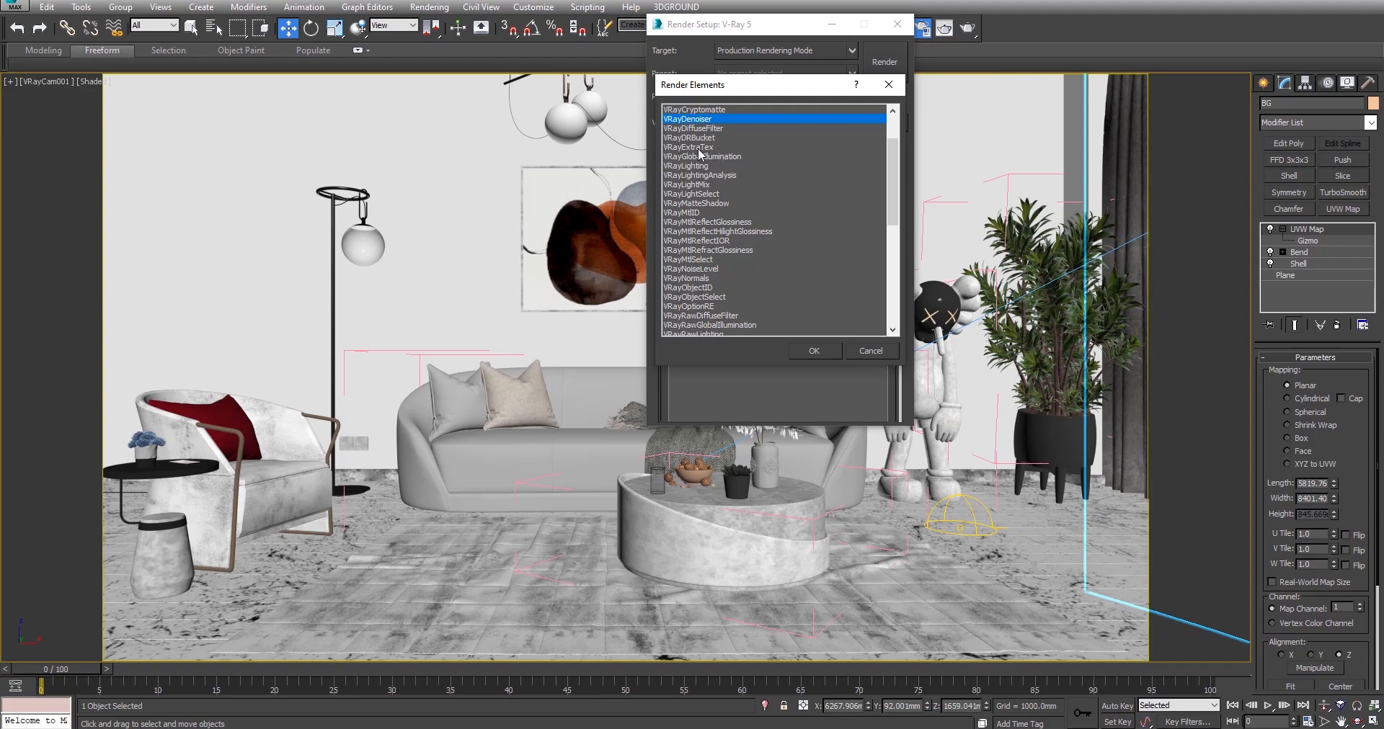
pyautogui.click(695, 167)
pyautogui.scroll(-2, 777, 197)
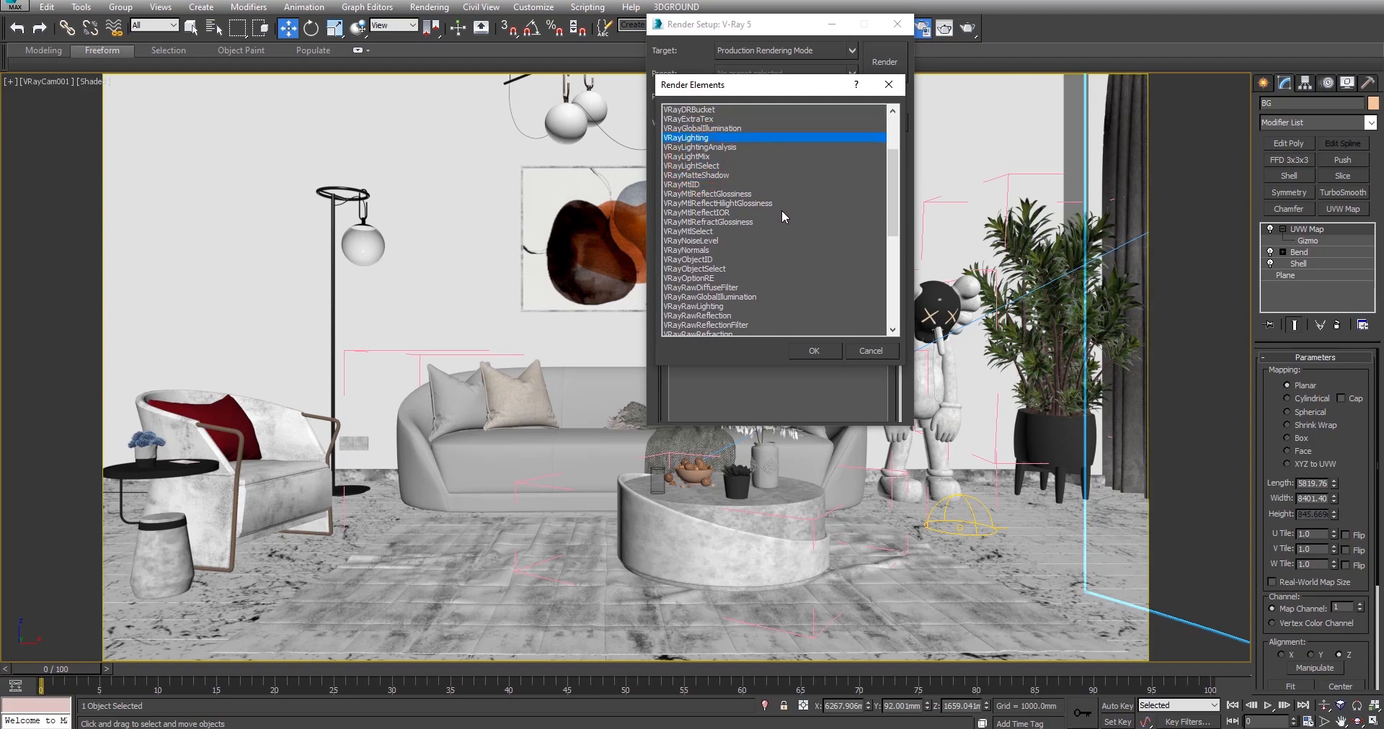
# Include VRayReflection, VRayRefraction, VRaySpecular, VRayWireColor and VRayZDepth in the selection and add all chosen render elements.
pyautogui.scroll(-2, 781, 210)
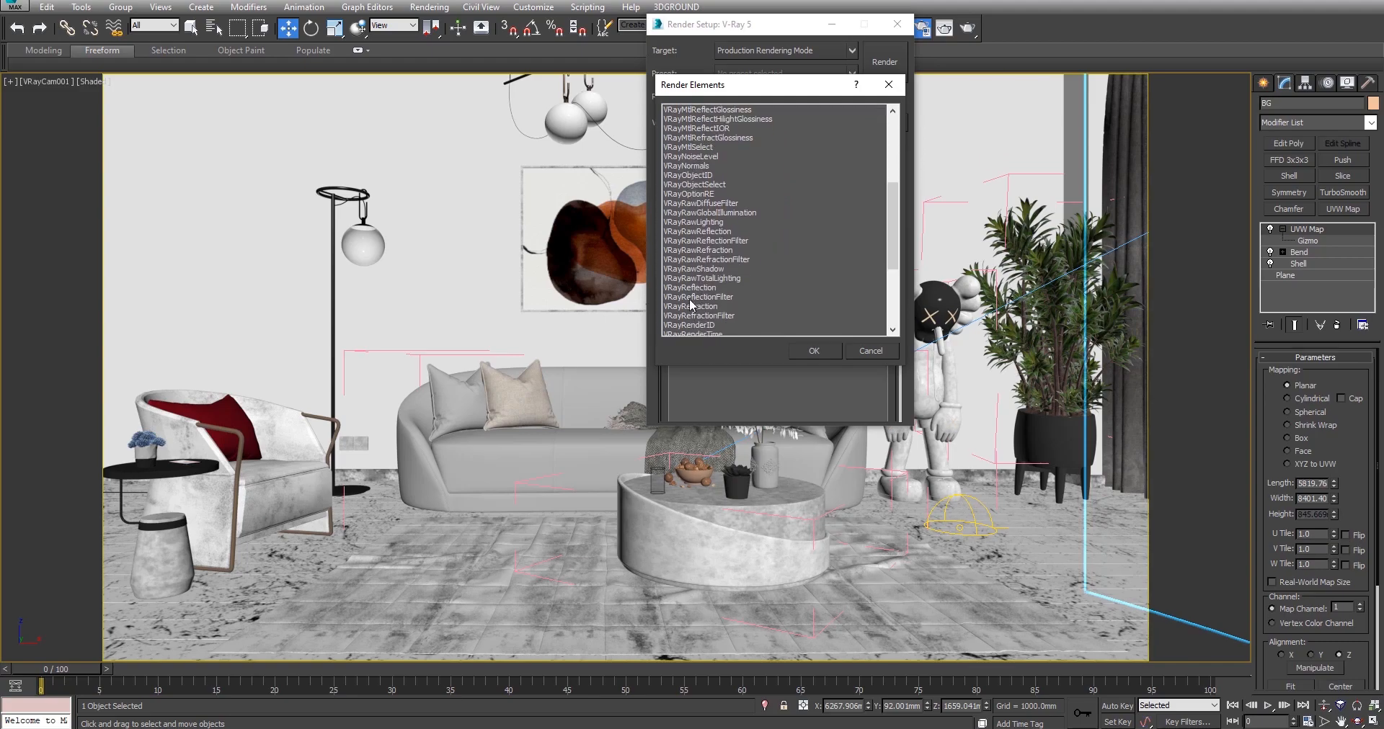
pyautogui.click(704, 288)
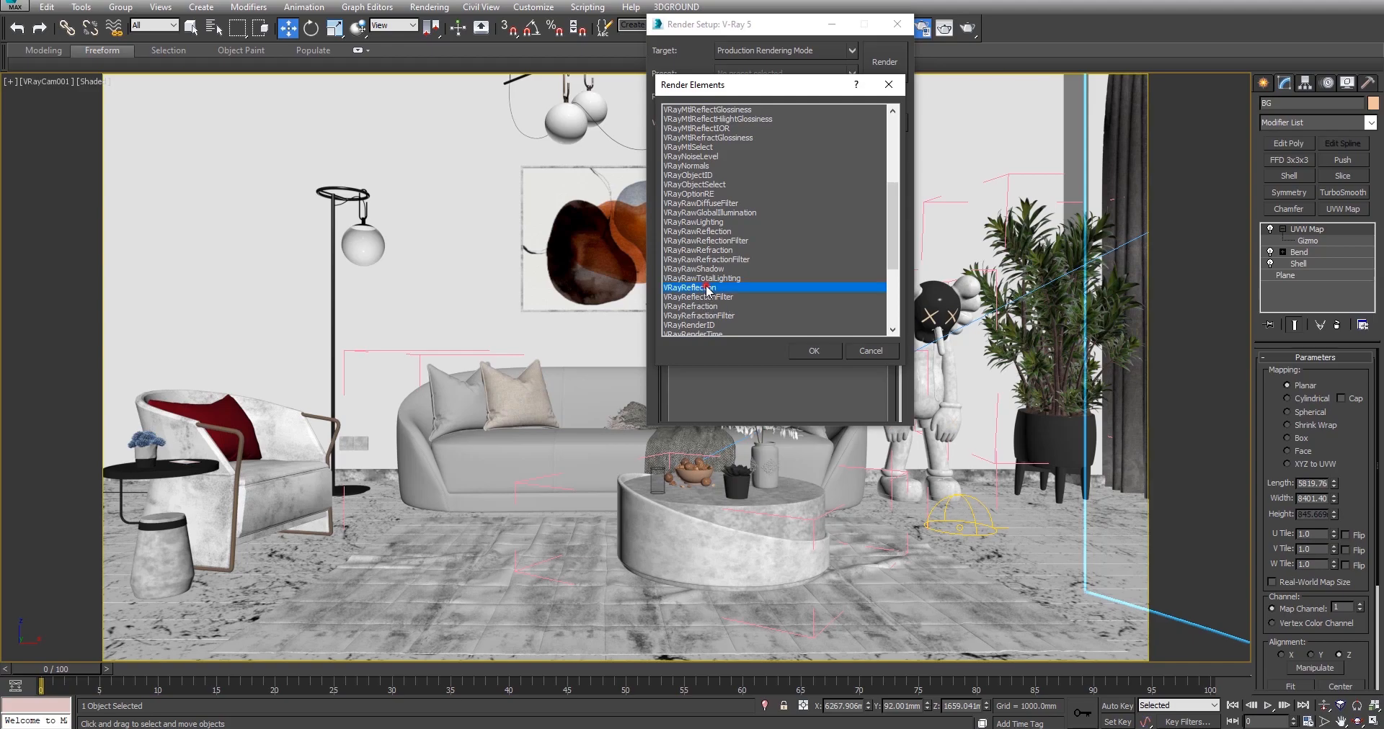
pyautogui.keyDown('ctrl'); pyautogui.click(705, 306); pyautogui.keyUp('ctrl')
pyautogui.scroll(-2, 775, 254)
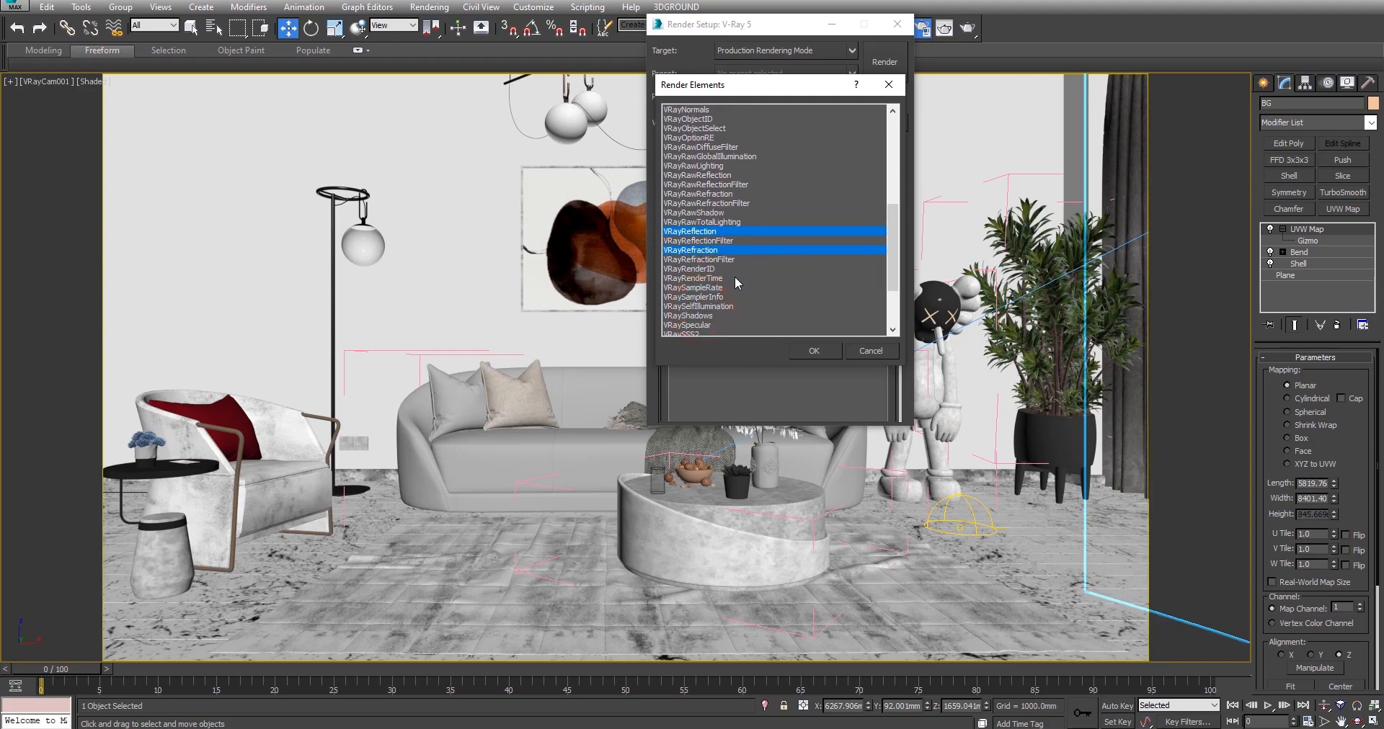
pyautogui.scroll(-2, 734, 274)
pyautogui.keyDown('ctrl'); pyautogui.click(702, 269); pyautogui.keyUp('ctrl')
pyautogui.scroll(-1, 766, 292)
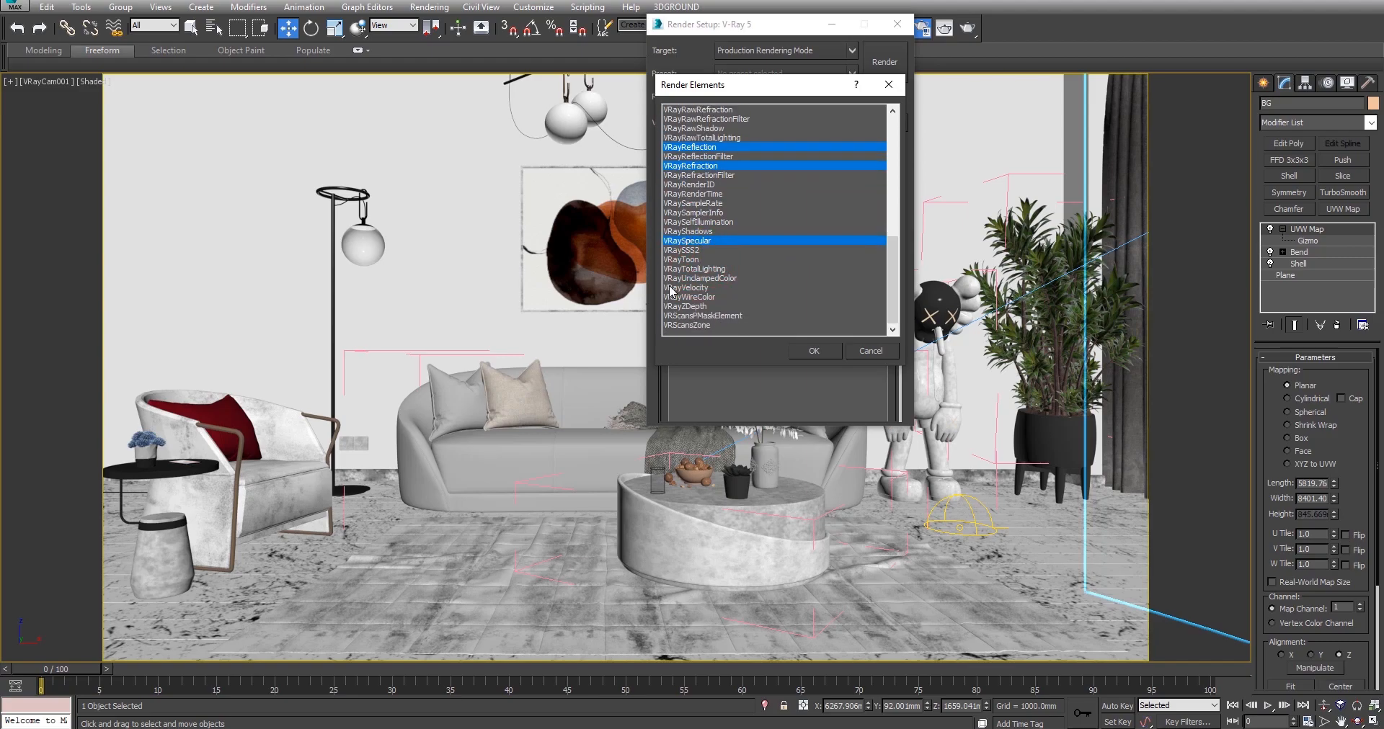
pyautogui.keyDown('ctrl'); pyautogui.click(713, 297); pyautogui.keyUp('ctrl')
pyautogui.keyDown('ctrl'); pyautogui.click(692, 307); pyautogui.keyUp('ctrl')
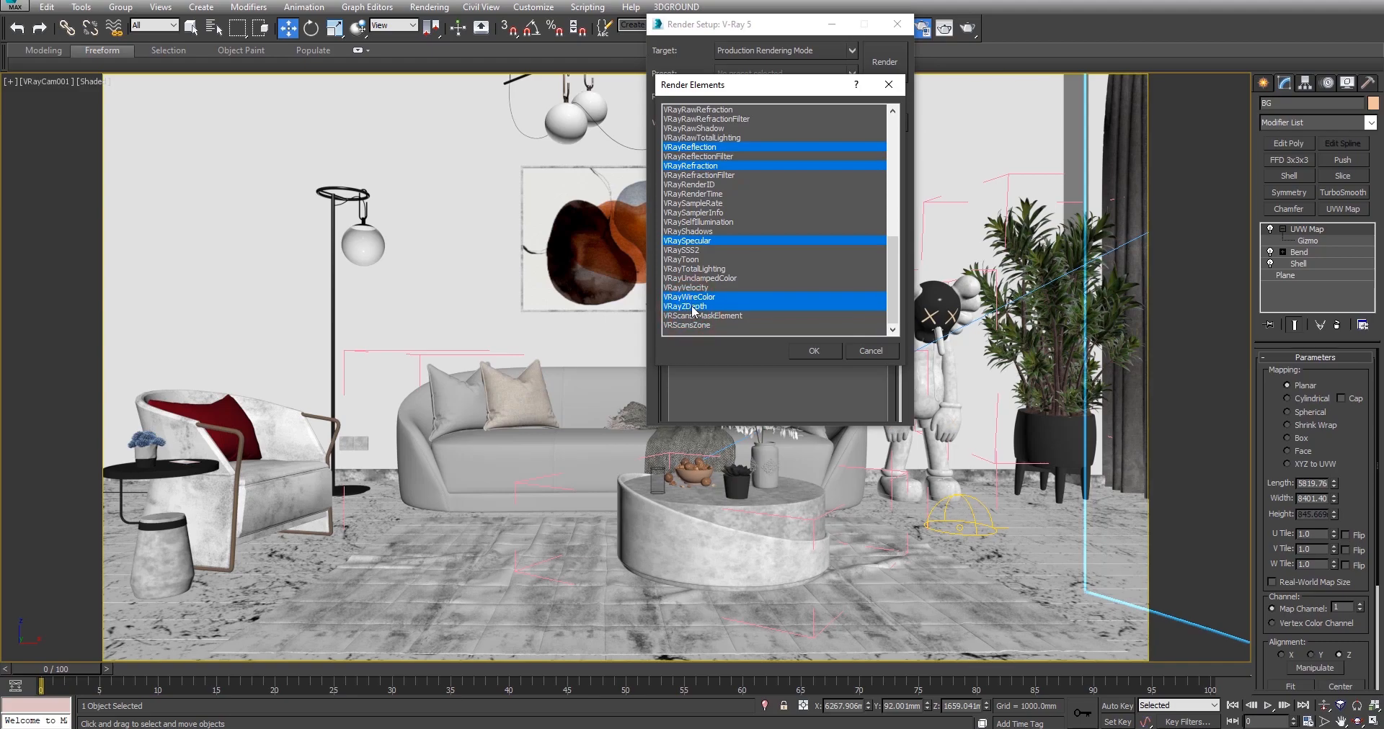
pyautogui.click(834, 350)
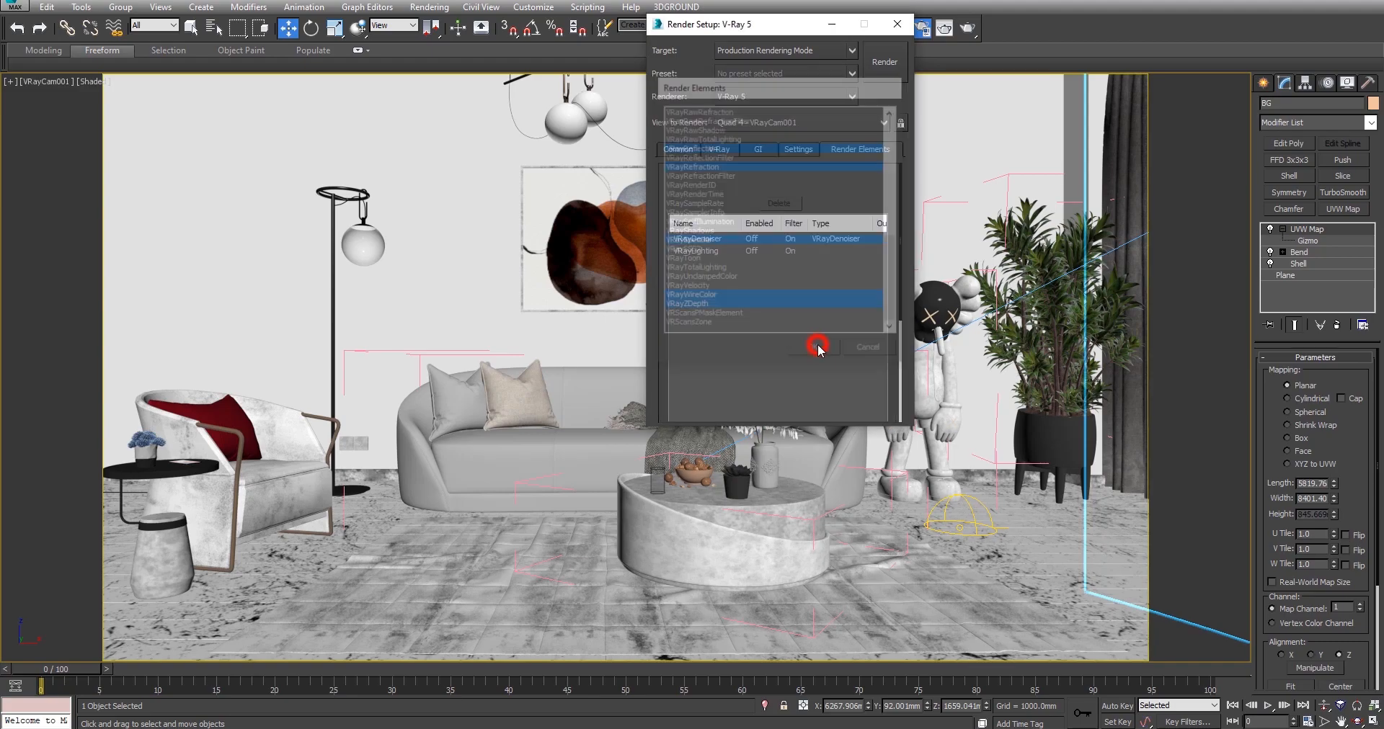
# Select the VRayZDepth render element to view its parameters, and close the render setup.
pyautogui.click(743, 373)
pyautogui.click(699, 312)
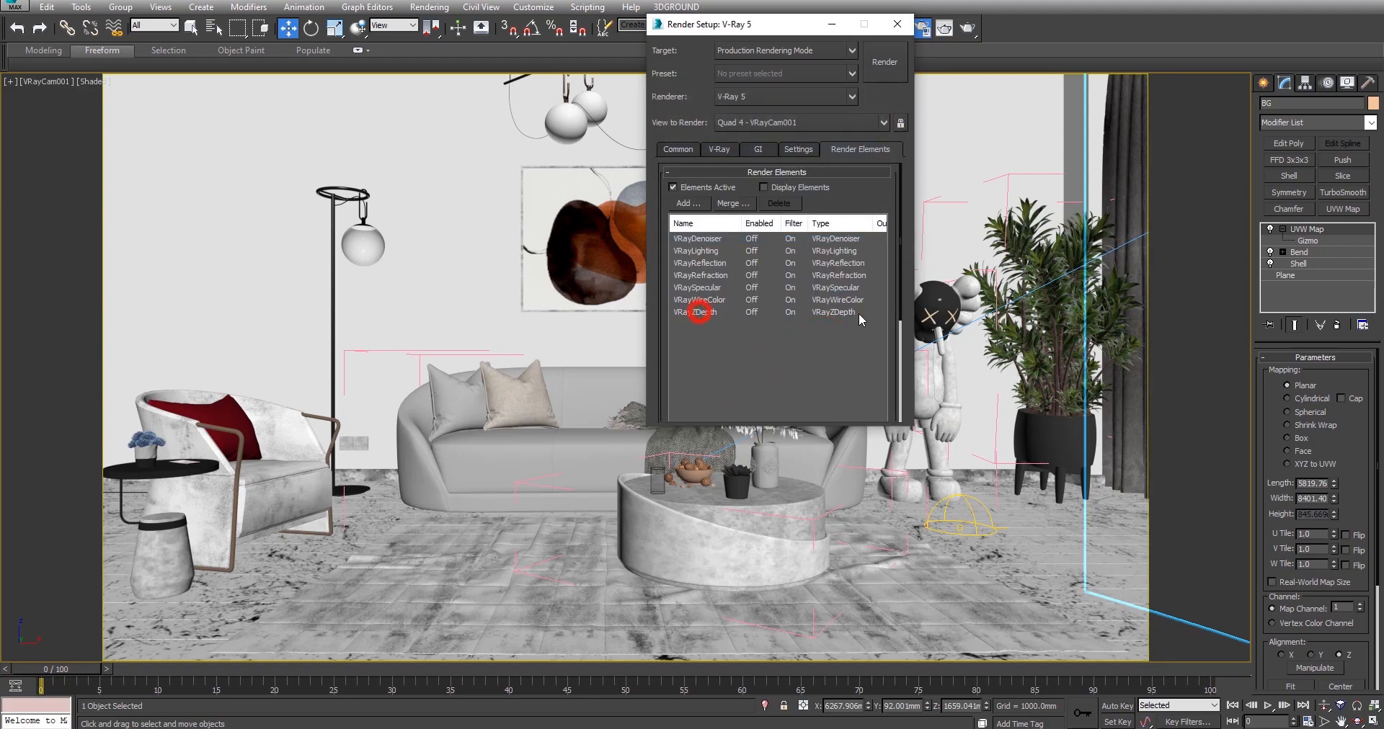
pyautogui.moveTo(901, 232); pyautogui.dragTo(892, 282)
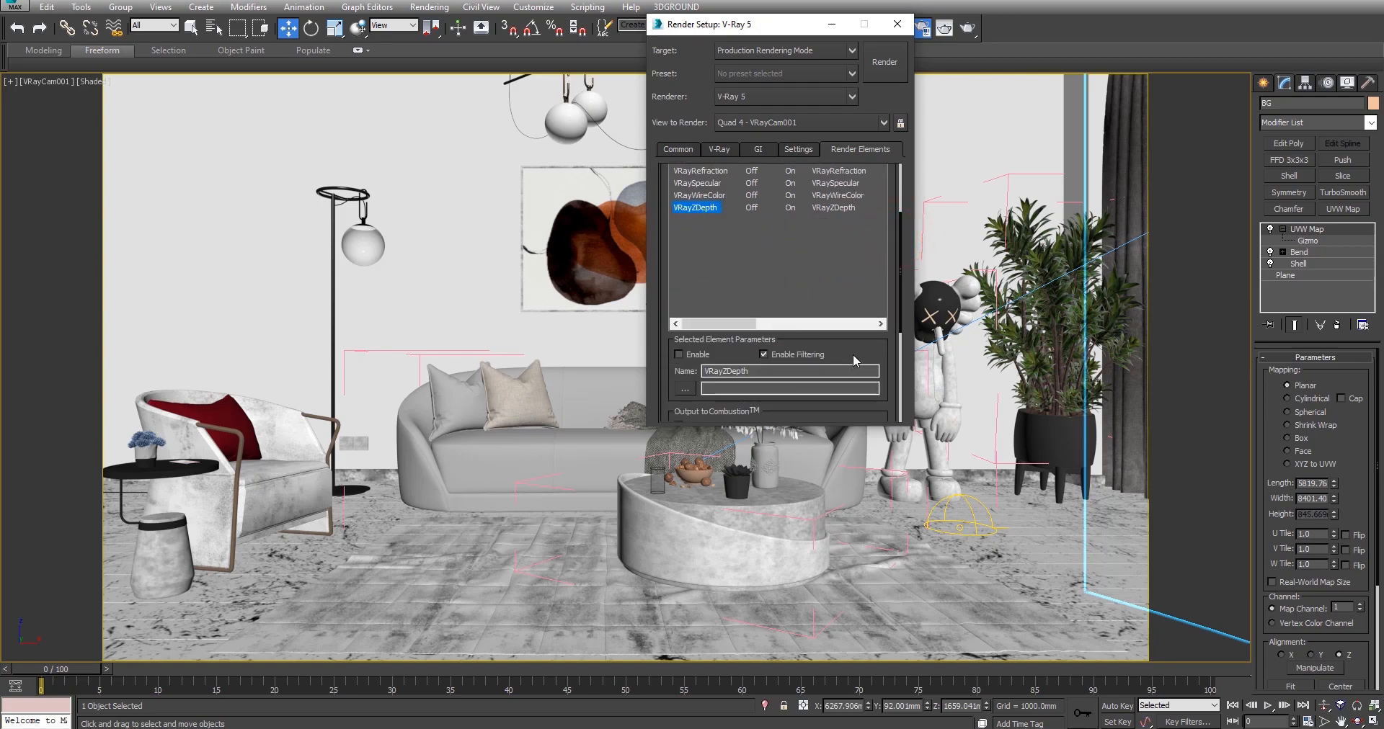
pyautogui.click(897, 24)
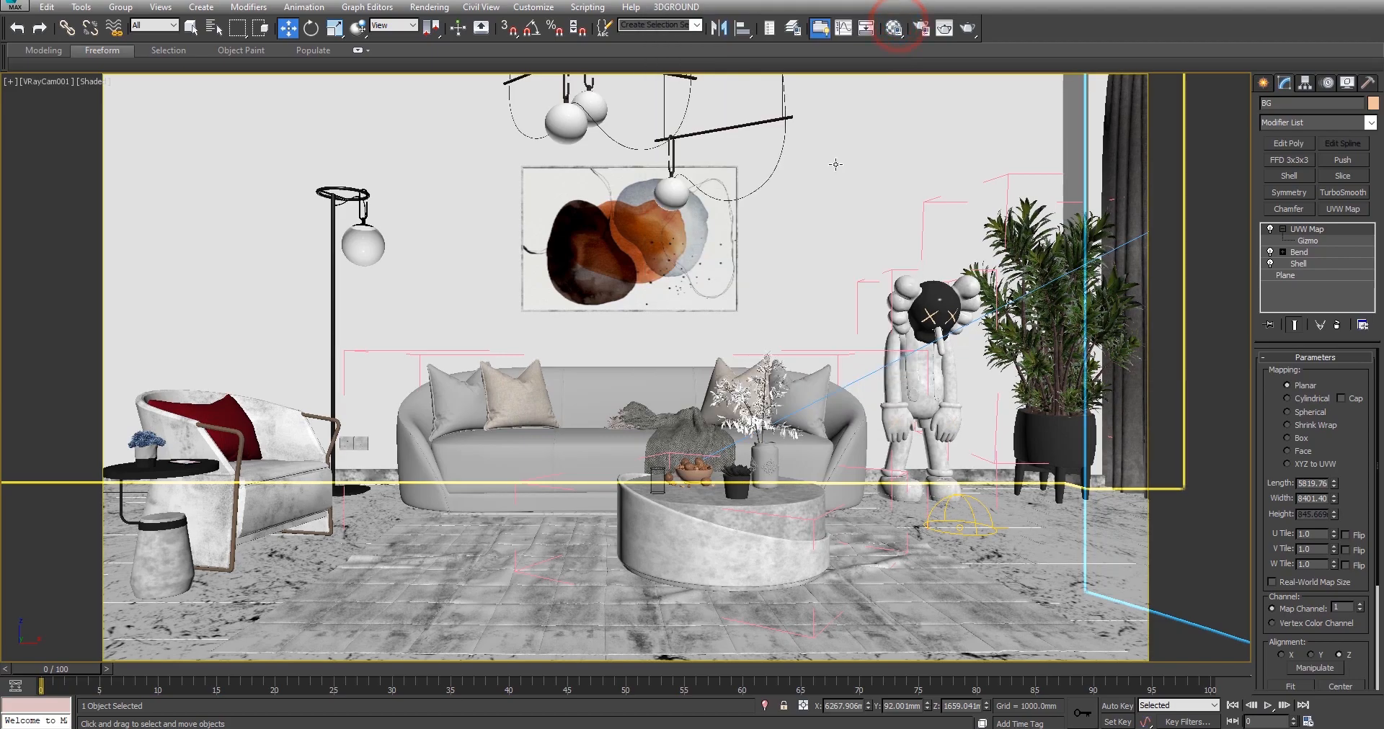
# Measure the distance from the camera side to the wall behind the sofa with a Tape helper in Top view, and delete the tape.
pyautogui.press('t')
pyautogui.scroll(3, 682, 336)
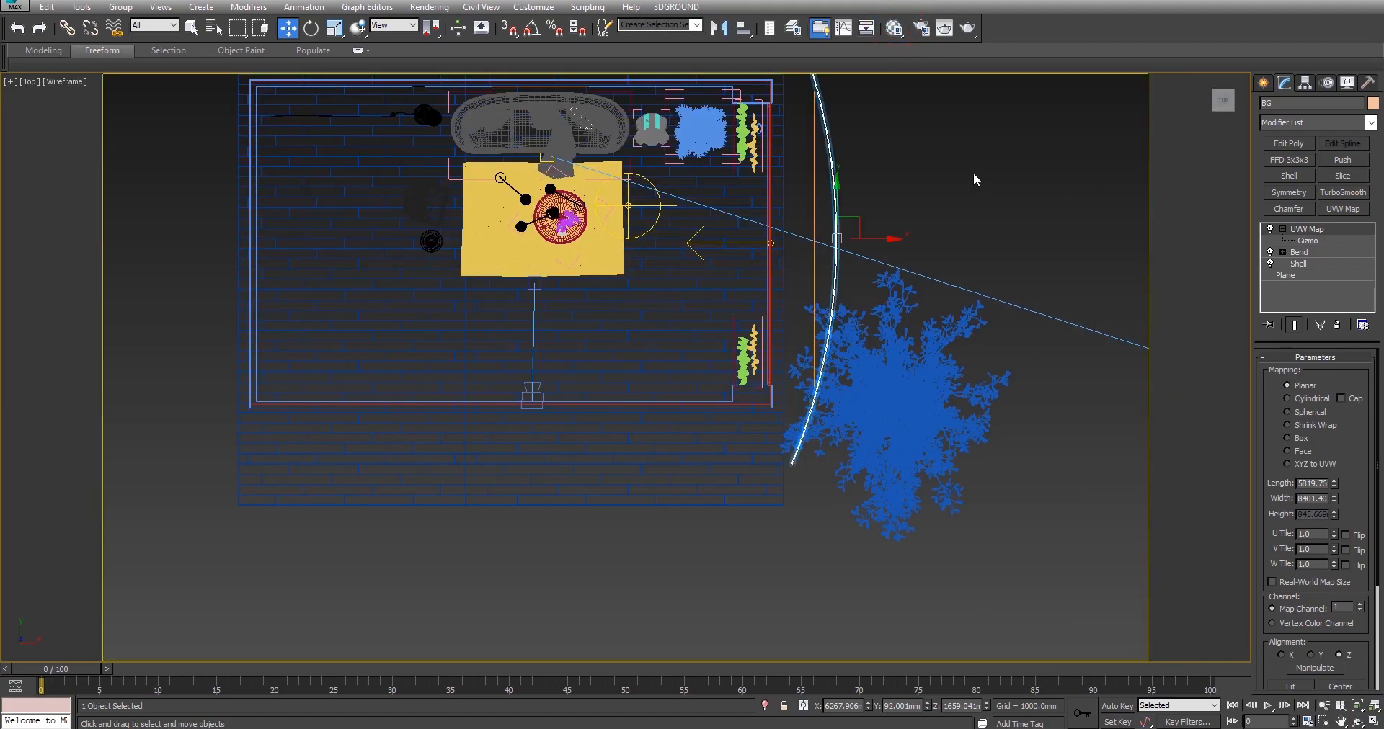
pyautogui.click(1265, 80)
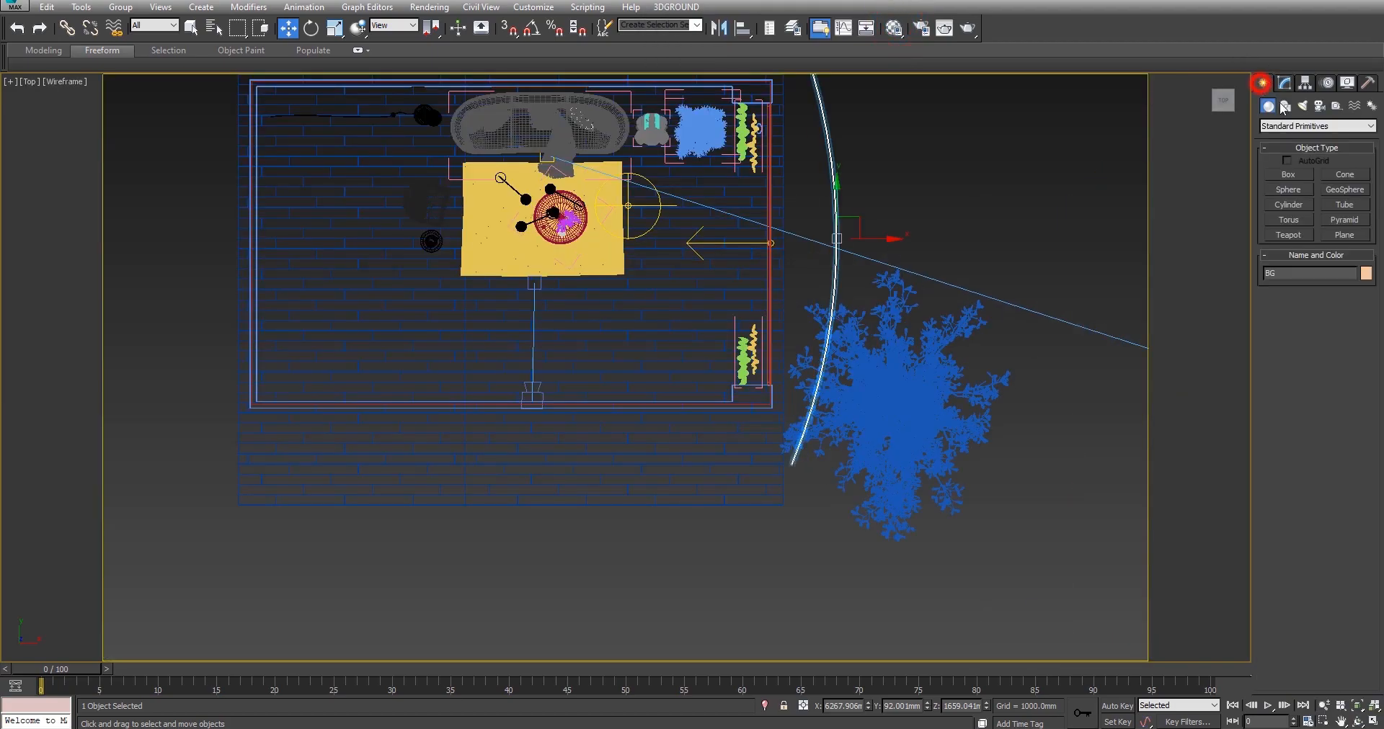
pyautogui.click(1337, 106)
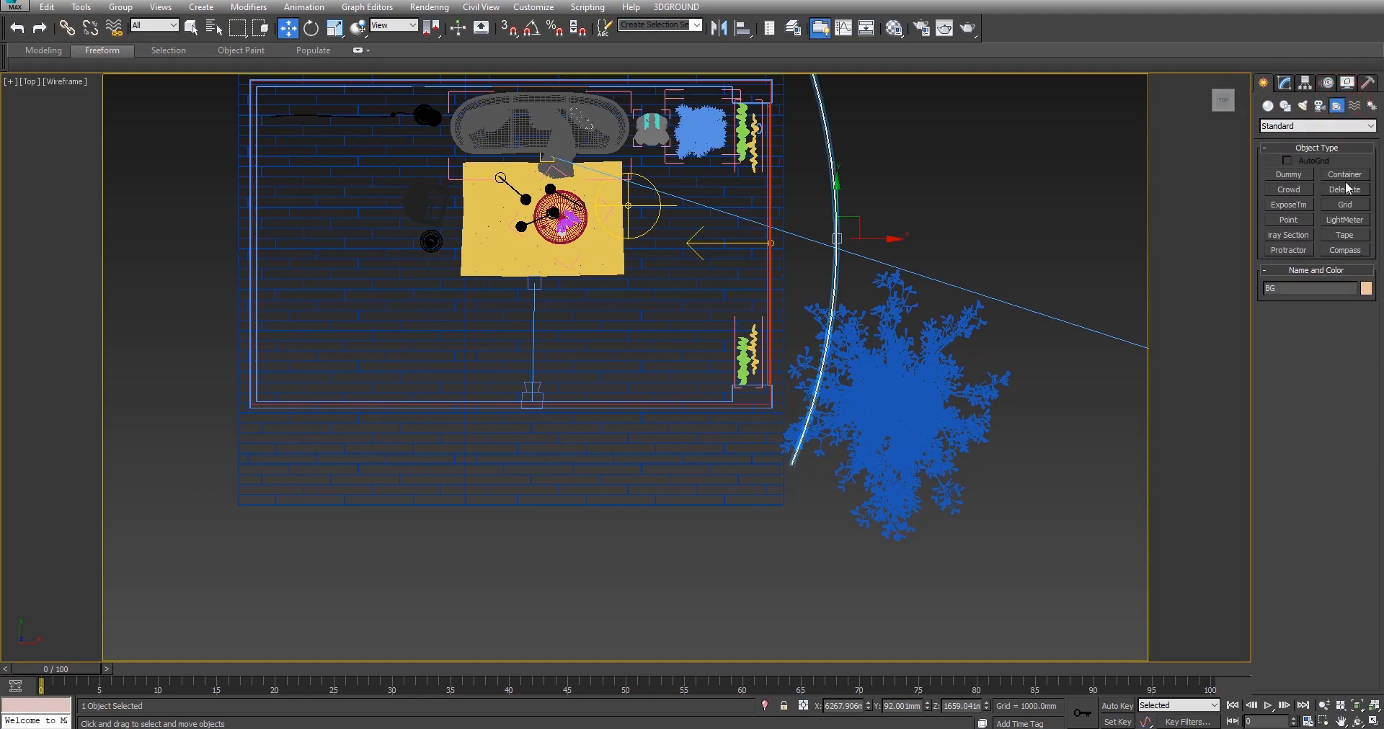
pyautogui.click(1333, 240)
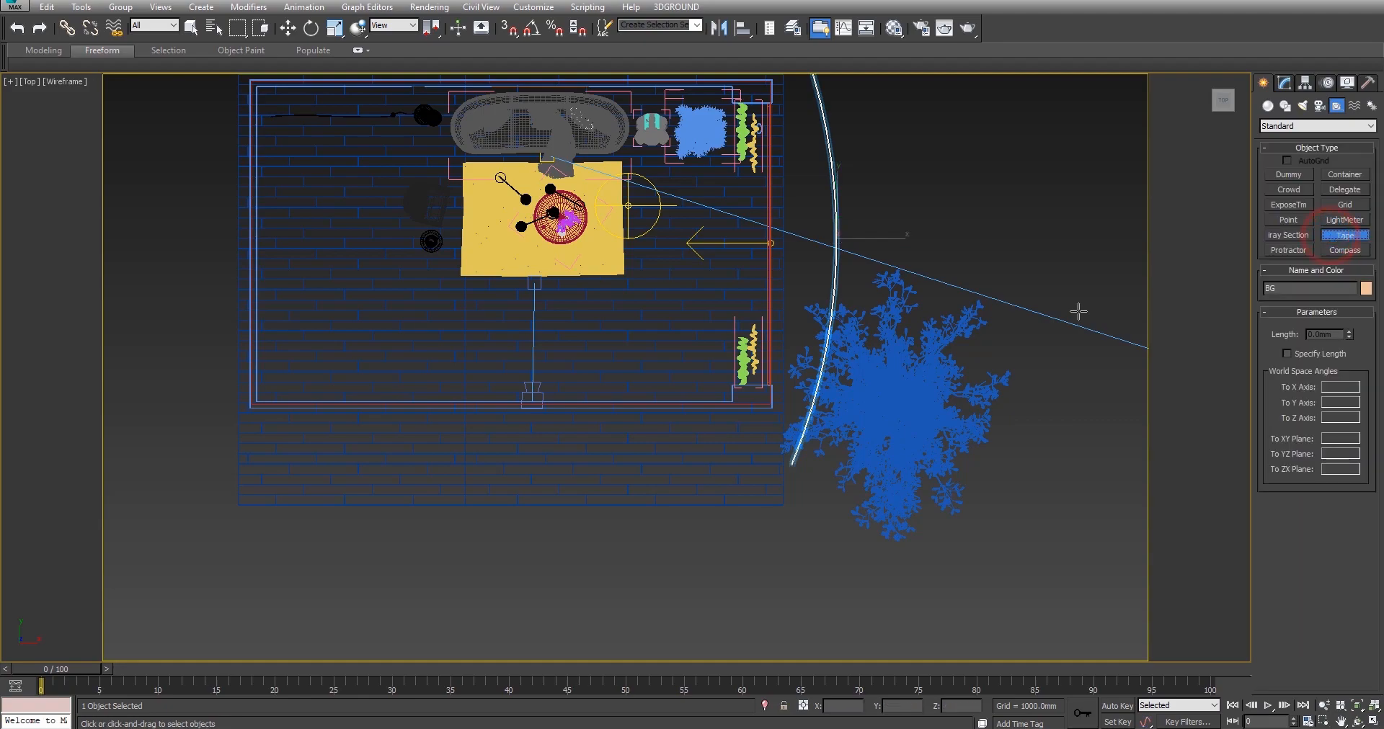
pyautogui.moveTo(768, 294); pyautogui.dragTo(748, 387, button='middle')
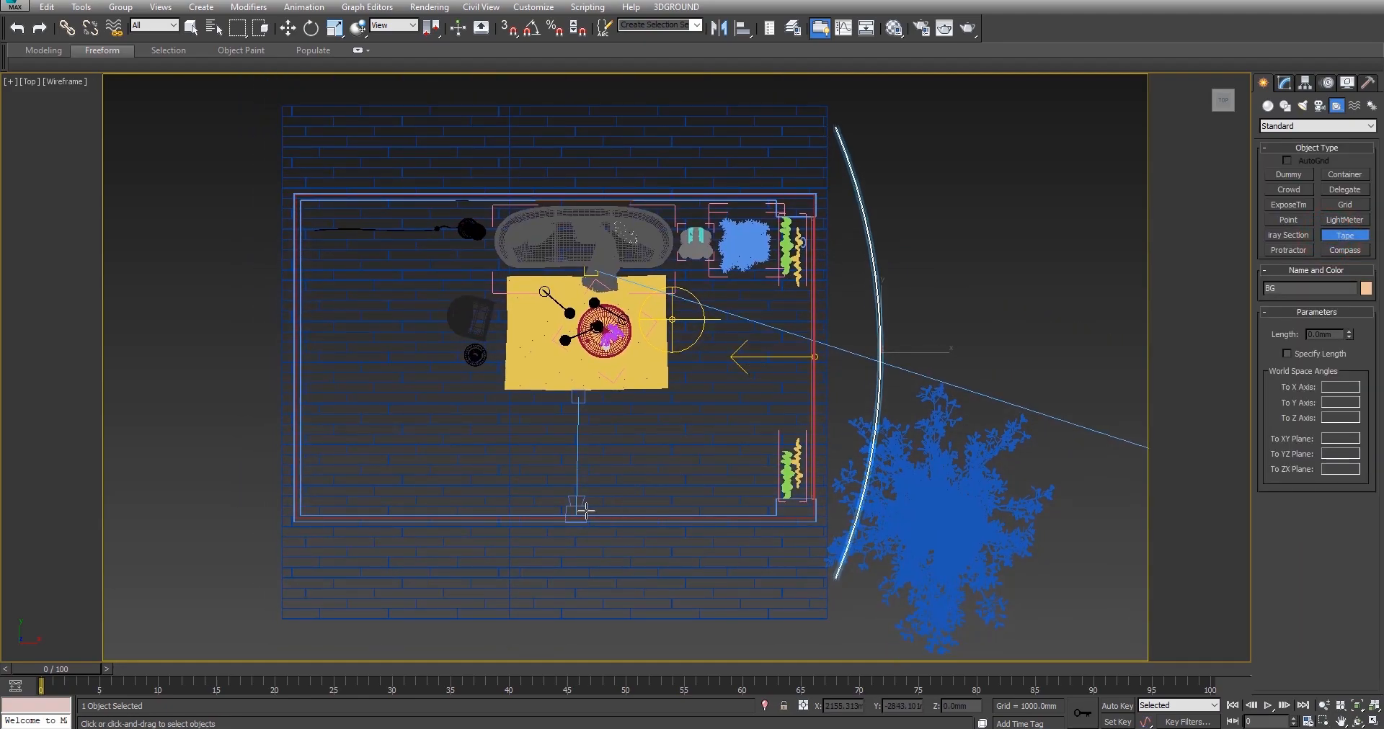
pyautogui.moveTo(604, 514); pyautogui.dragTo(617, 467)
pyautogui.moveTo(622, 379); pyautogui.dragTo(608, 199)
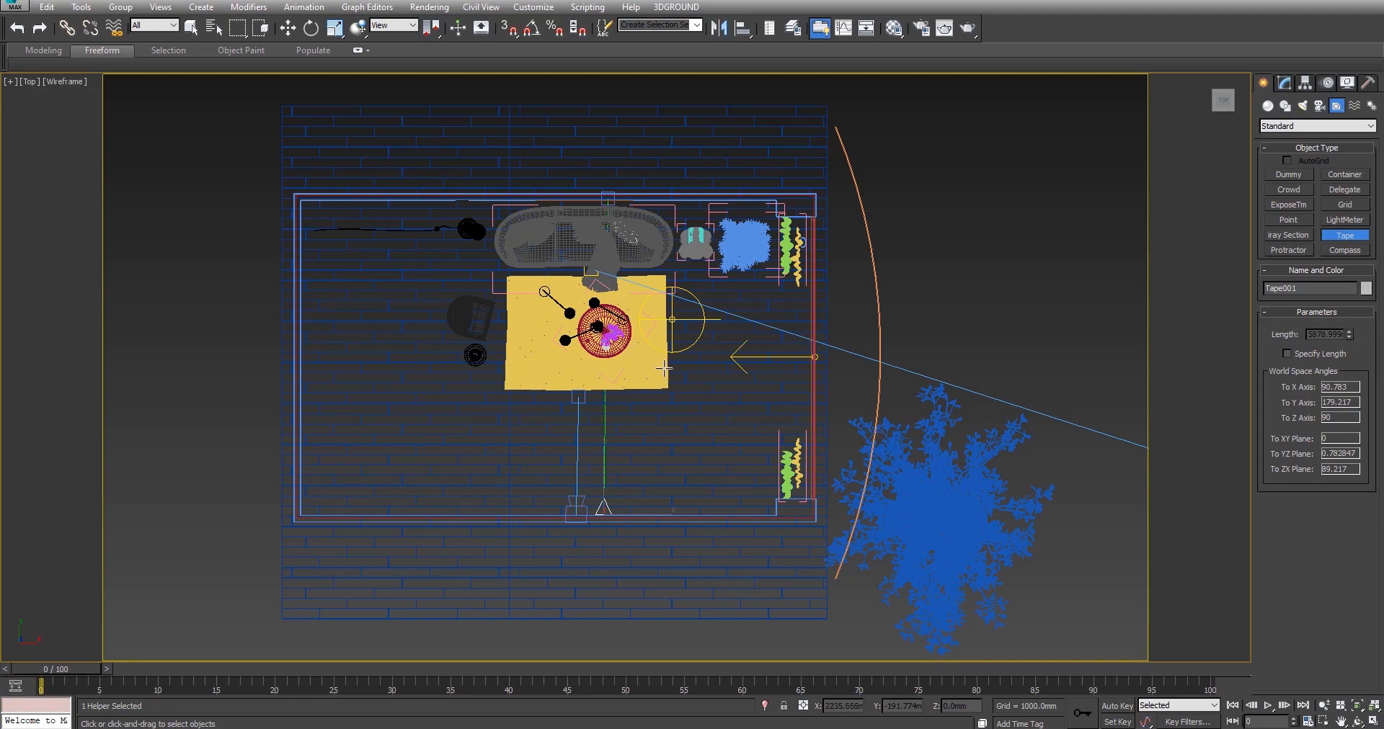
pyautogui.moveTo(742, 356); pyautogui.dragTo(760, 311, button='middle')
pyautogui.press('Delete')
pyautogui.rightClick(800, 410)
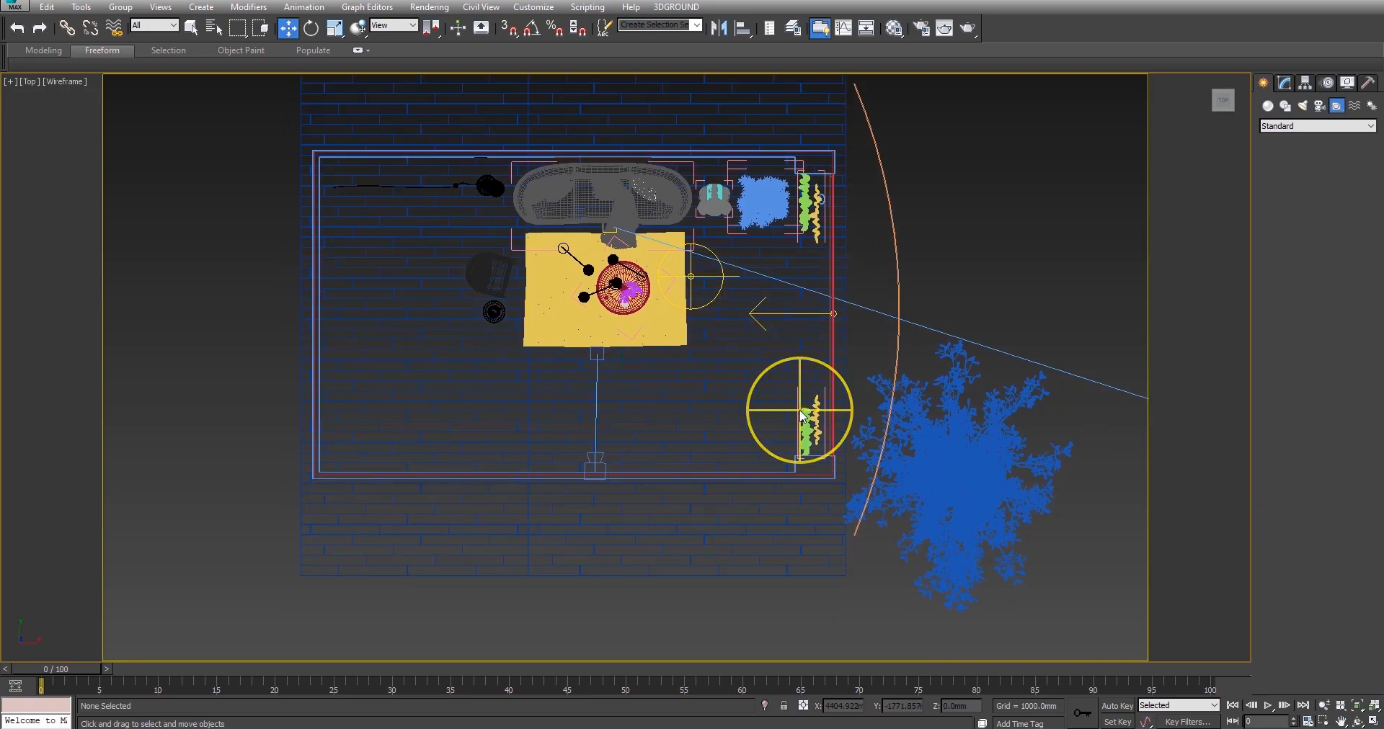
# Enable the VRayZDepth render element in the render setup and bring up its ZDepth parameters.
pyautogui.click(921, 27)
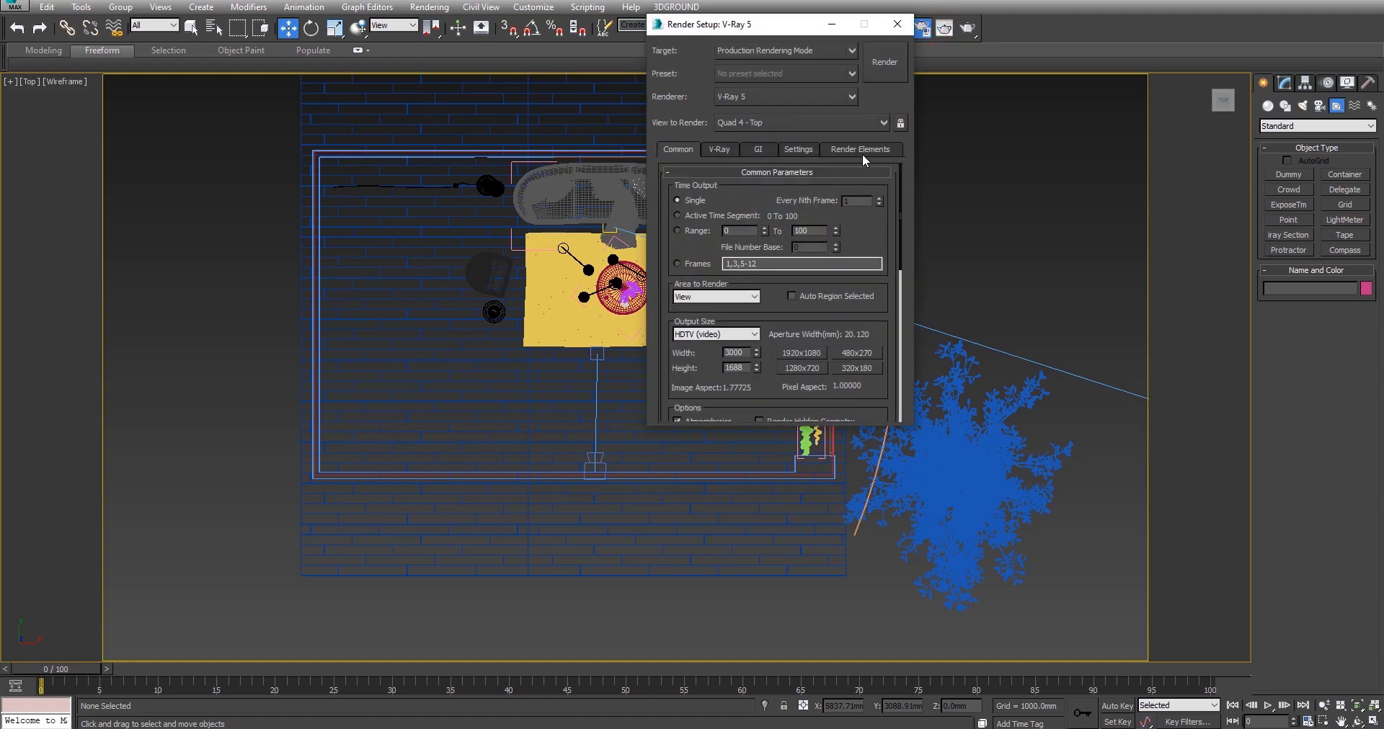
pyautogui.click(858, 151)
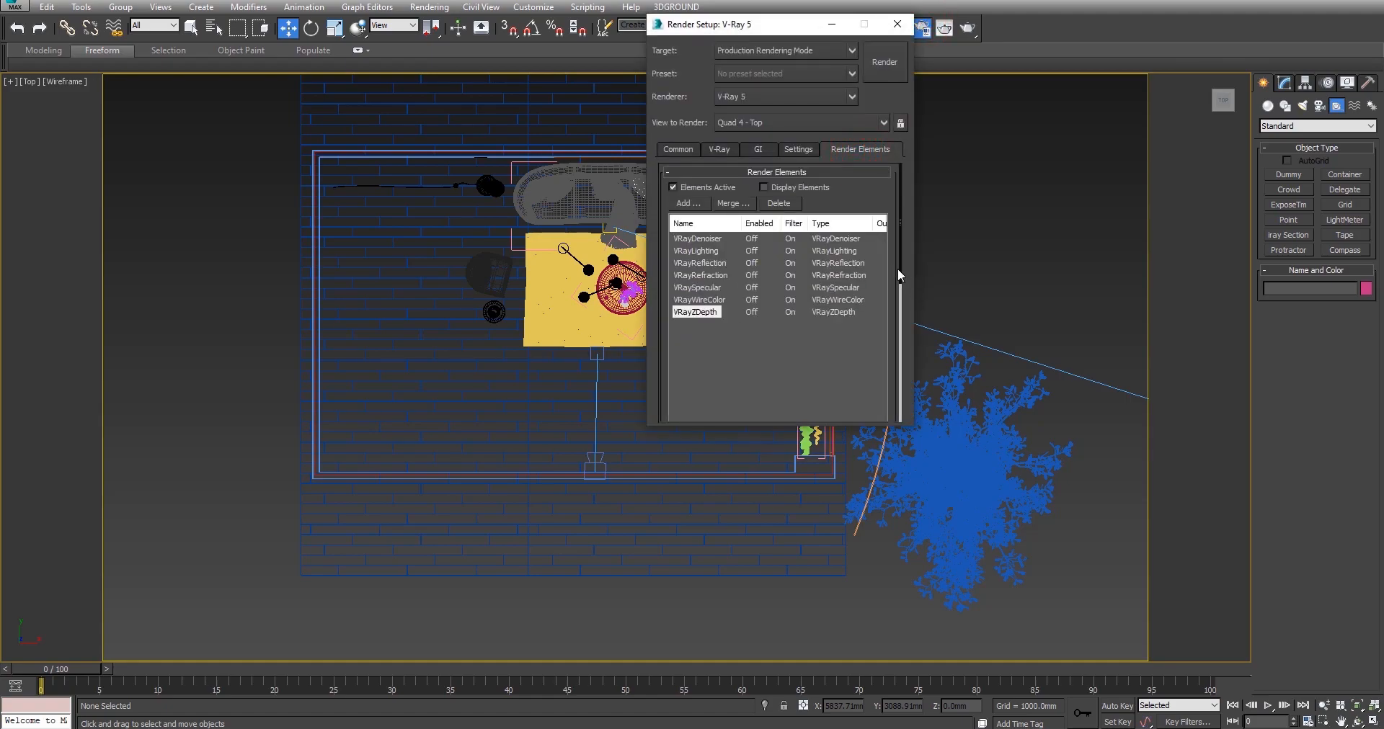
pyautogui.click(898, 268)
pyautogui.click(679, 295)
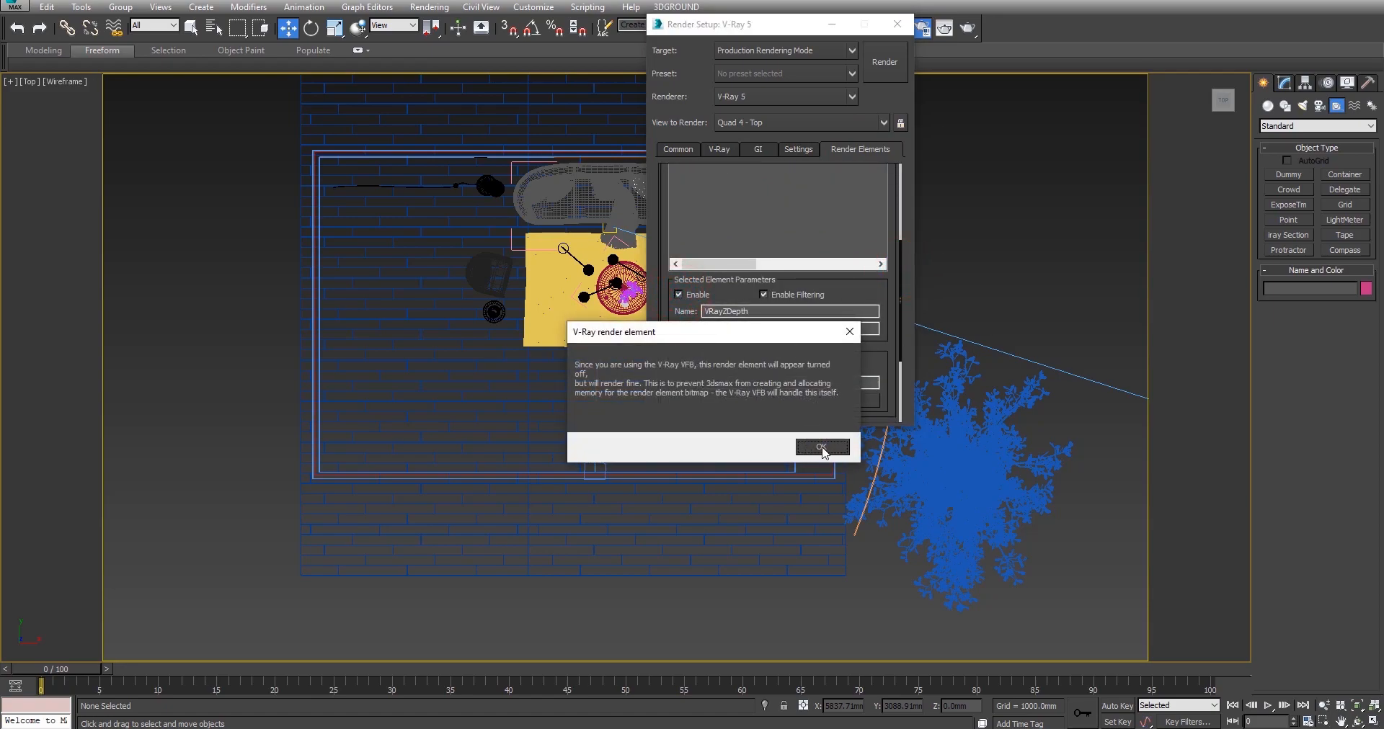
pyautogui.click(822, 448)
pyautogui.moveTo(771, 357); pyautogui.dragTo(789, 204)
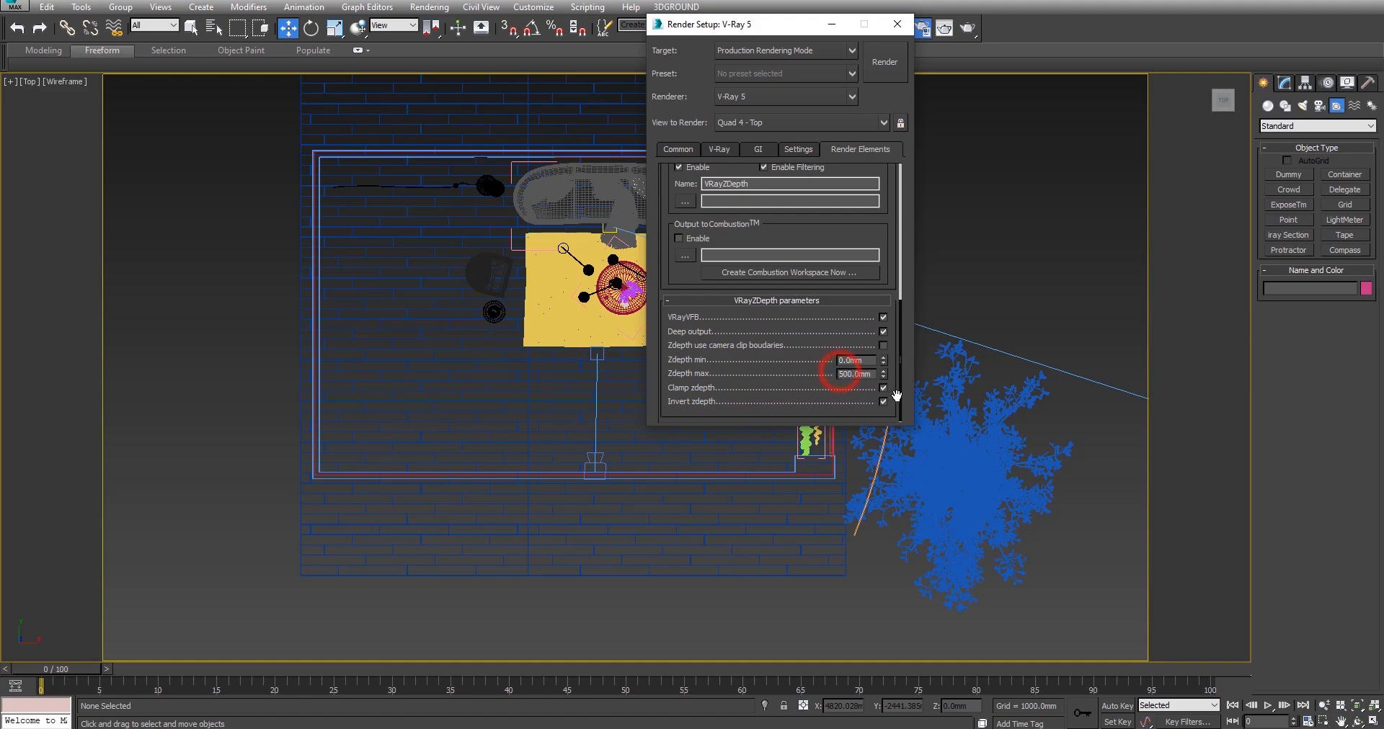
# Set the VRayZDepth maximum to 5500 mm, close the render setup and return to the camera view.
pyautogui.press('Return')
pyautogui.click(898, 24)
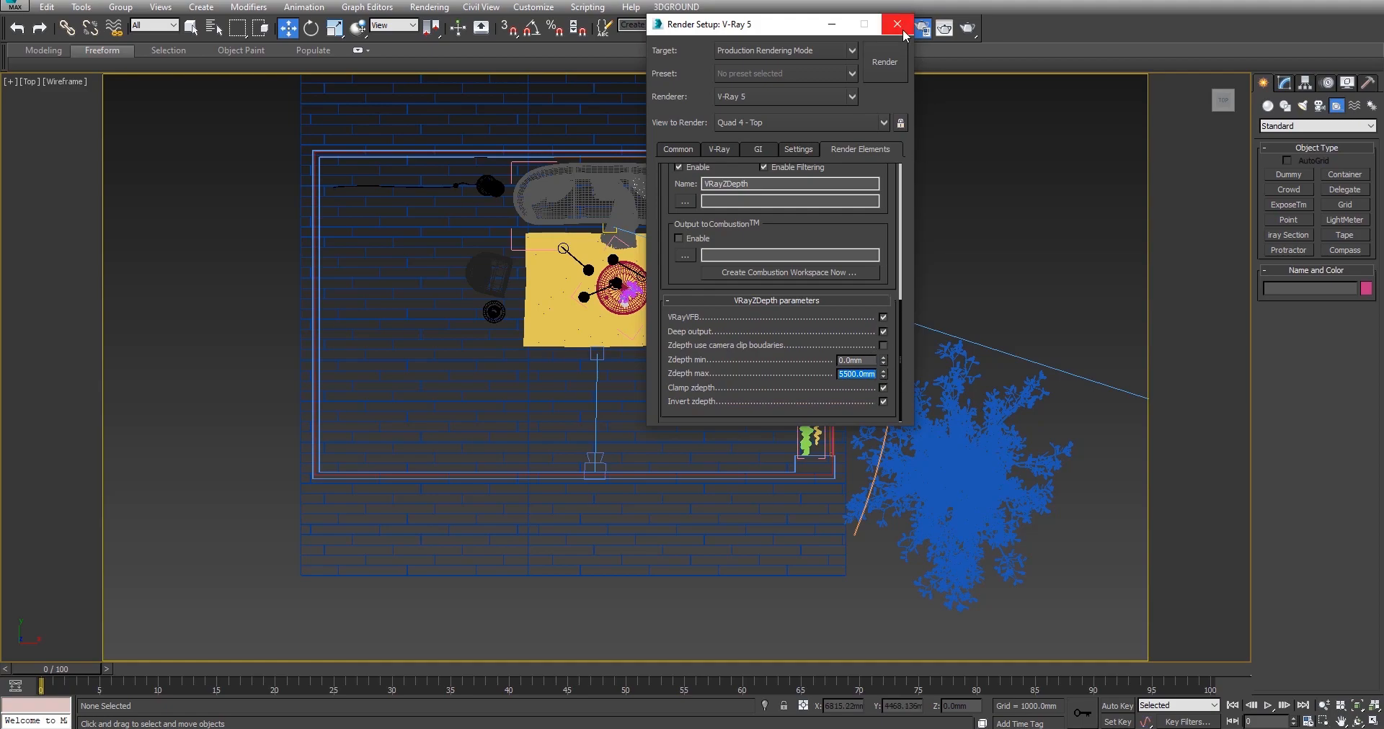
pyautogui.press('c')
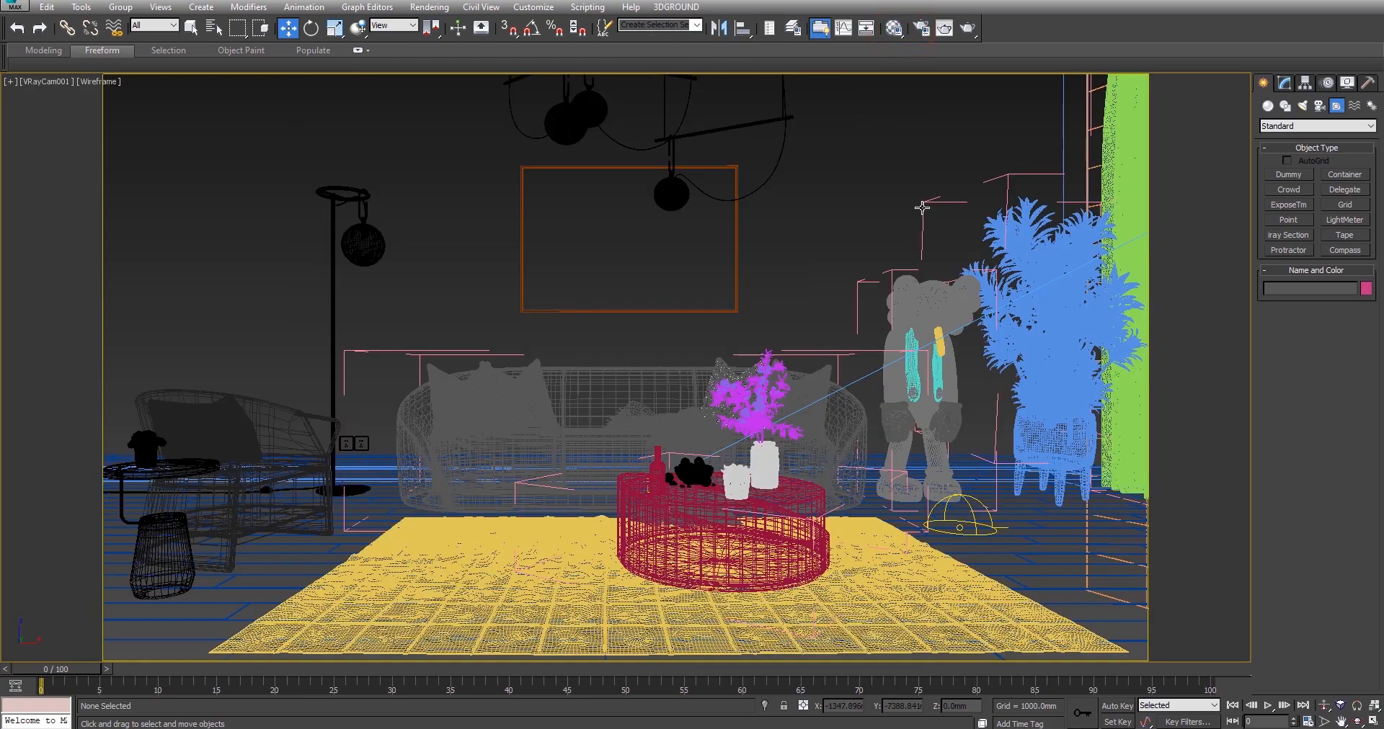
pyautogui.click(921, 28)
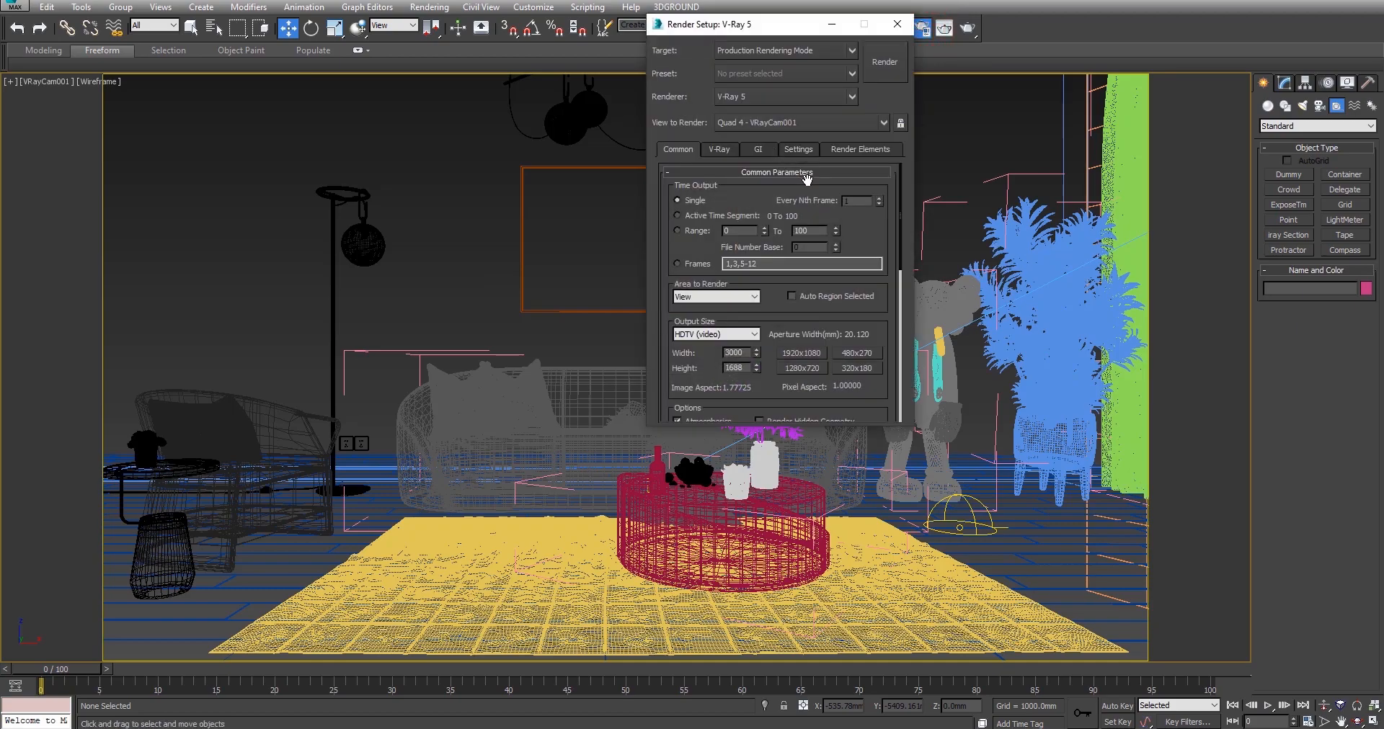
pyautogui.click(901, 27)
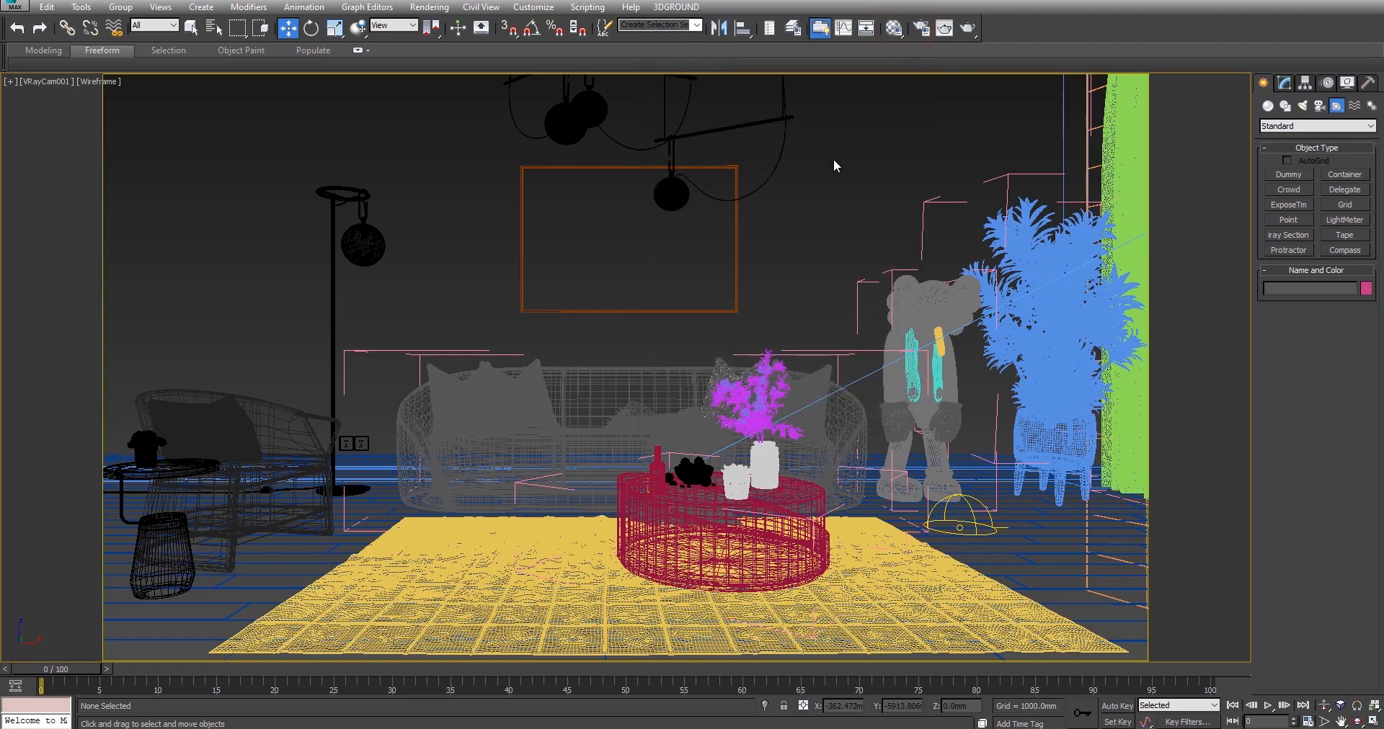
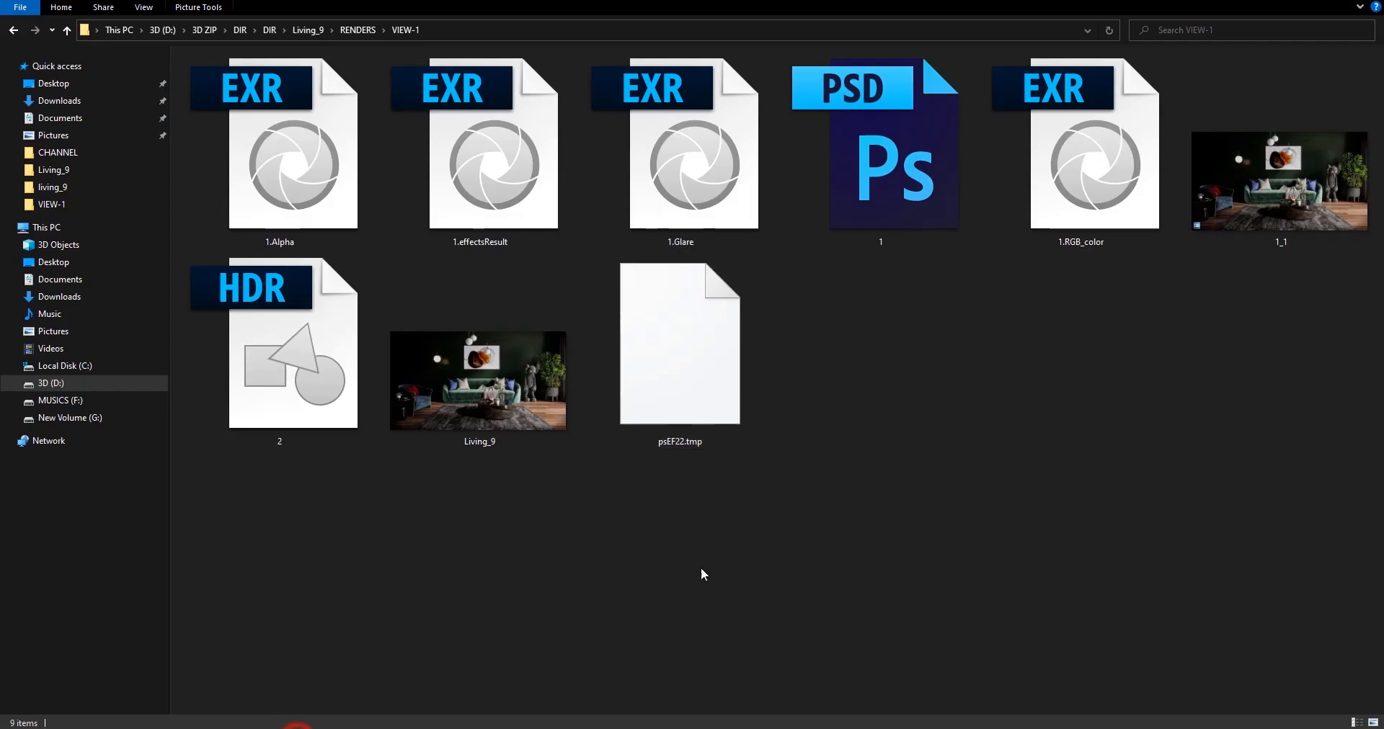
# Open the finished 1.psd from the VIEW-1 renders folder in Photoshop to view it, and close it.
pyautogui.click(627, 129)
pyautogui.click(964, 361)
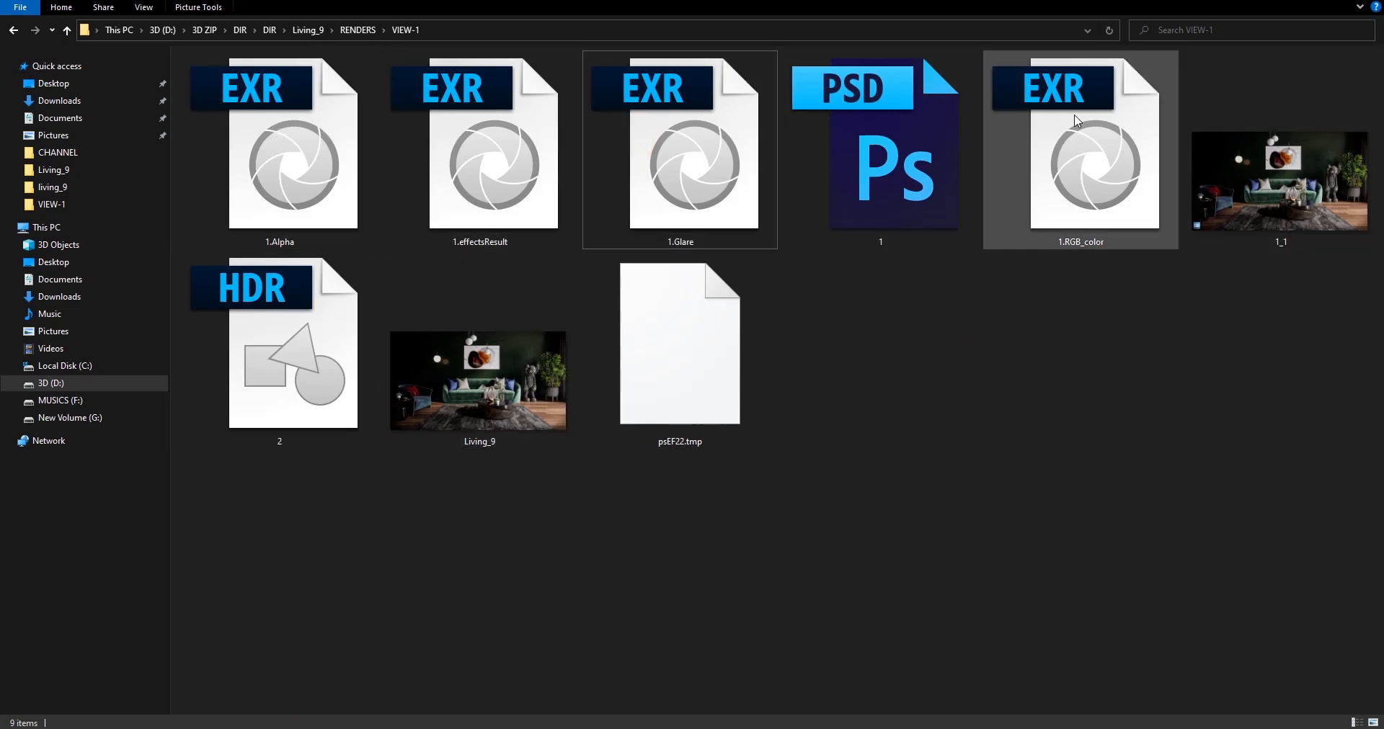
pyautogui.click(904, 350)
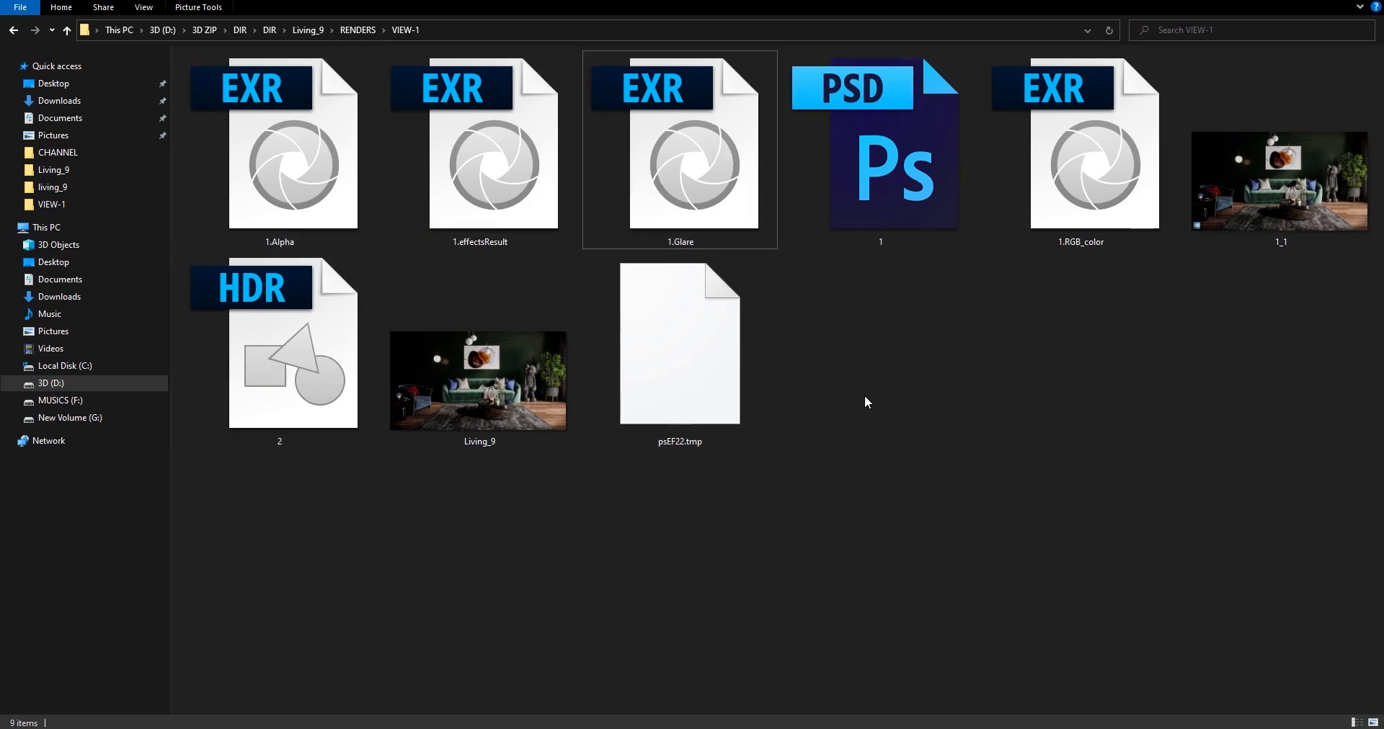
pyautogui.doubleClick(934, 121)
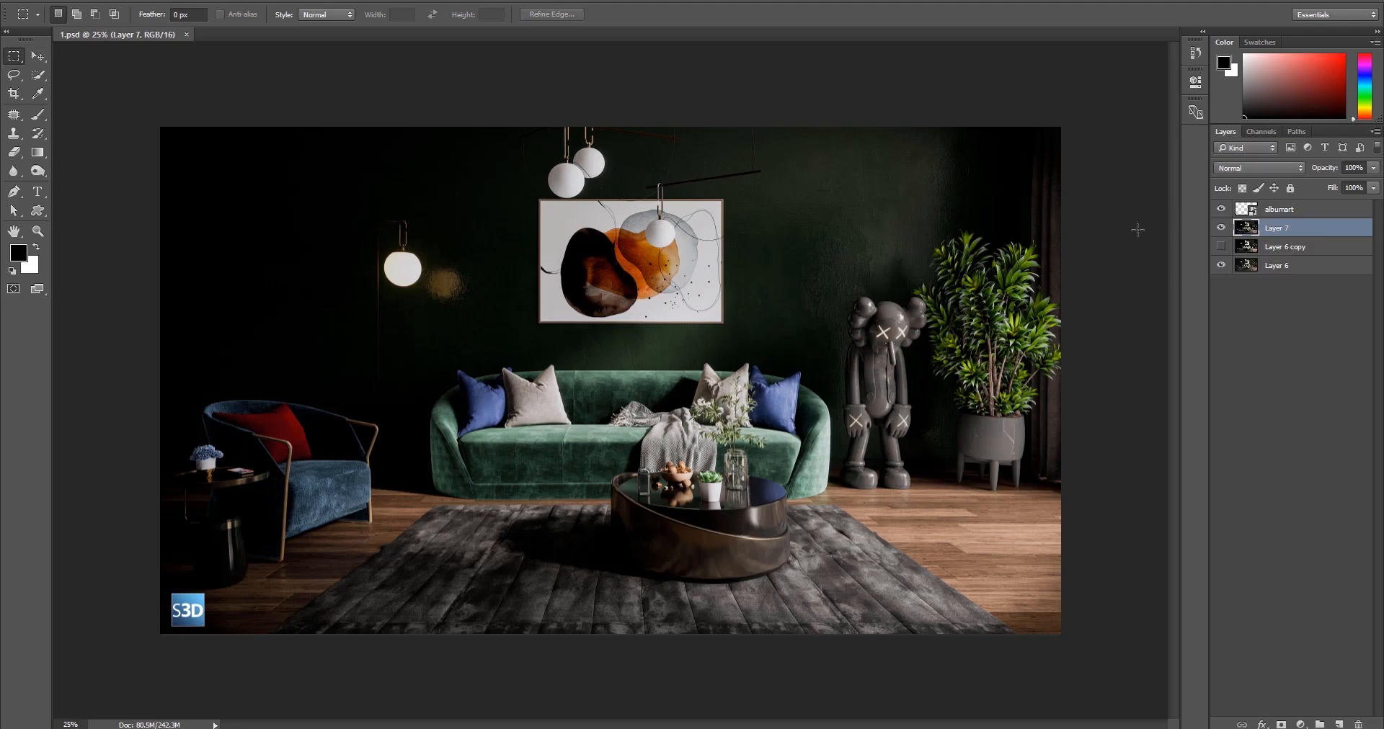
pyautogui.click(185, 39)
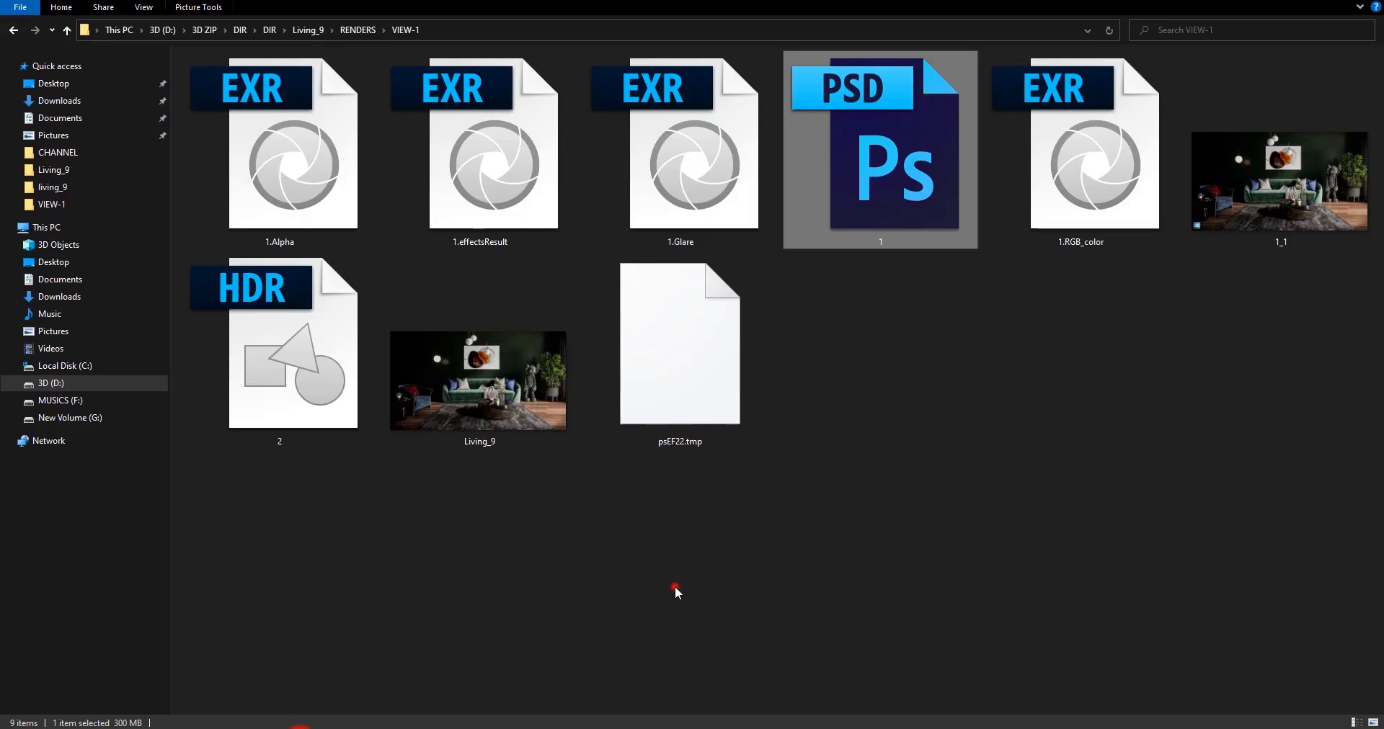
pyautogui.click(675, 587)
pyautogui.rightClick(927, 367)
pyautogui.click(981, 422)
pyautogui.click(907, 366)
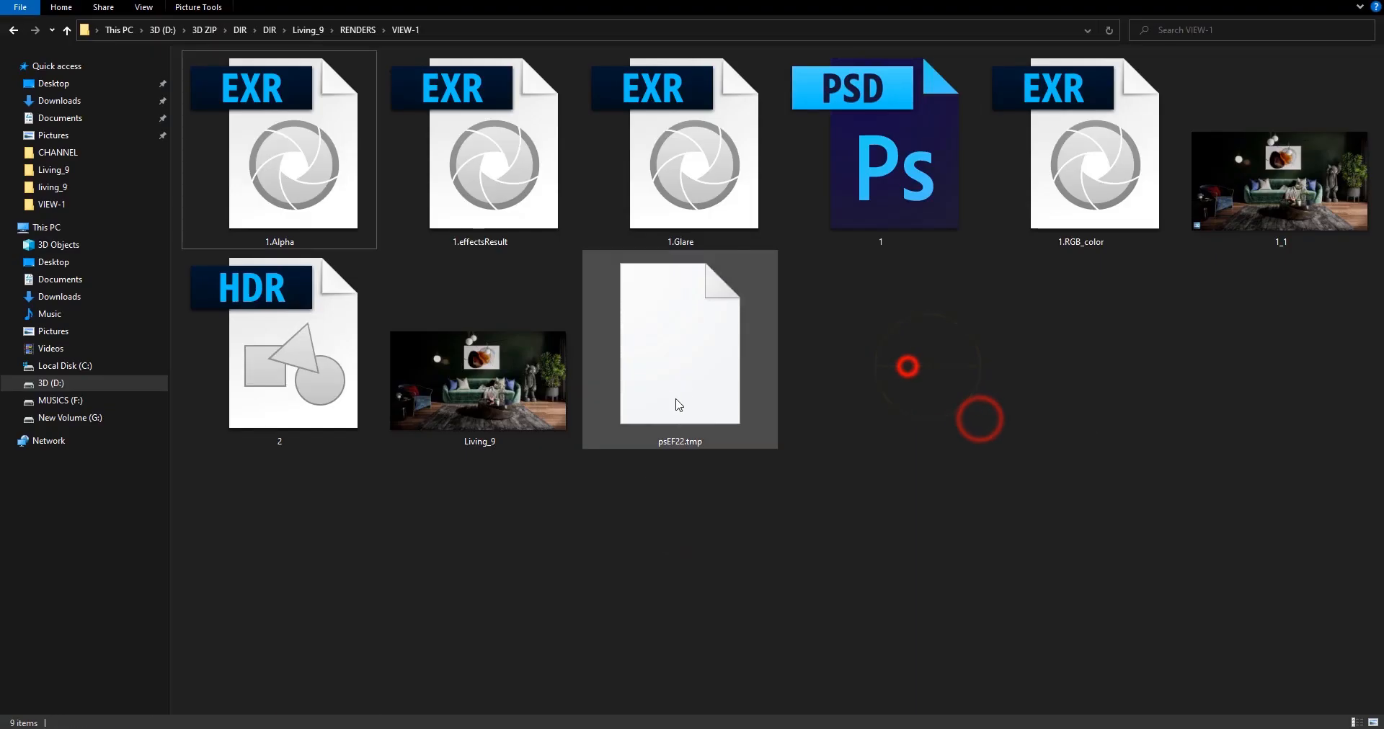
pyautogui.click(278, 244)
pyautogui.click(767, 379)
pyautogui.click(1031, 450)
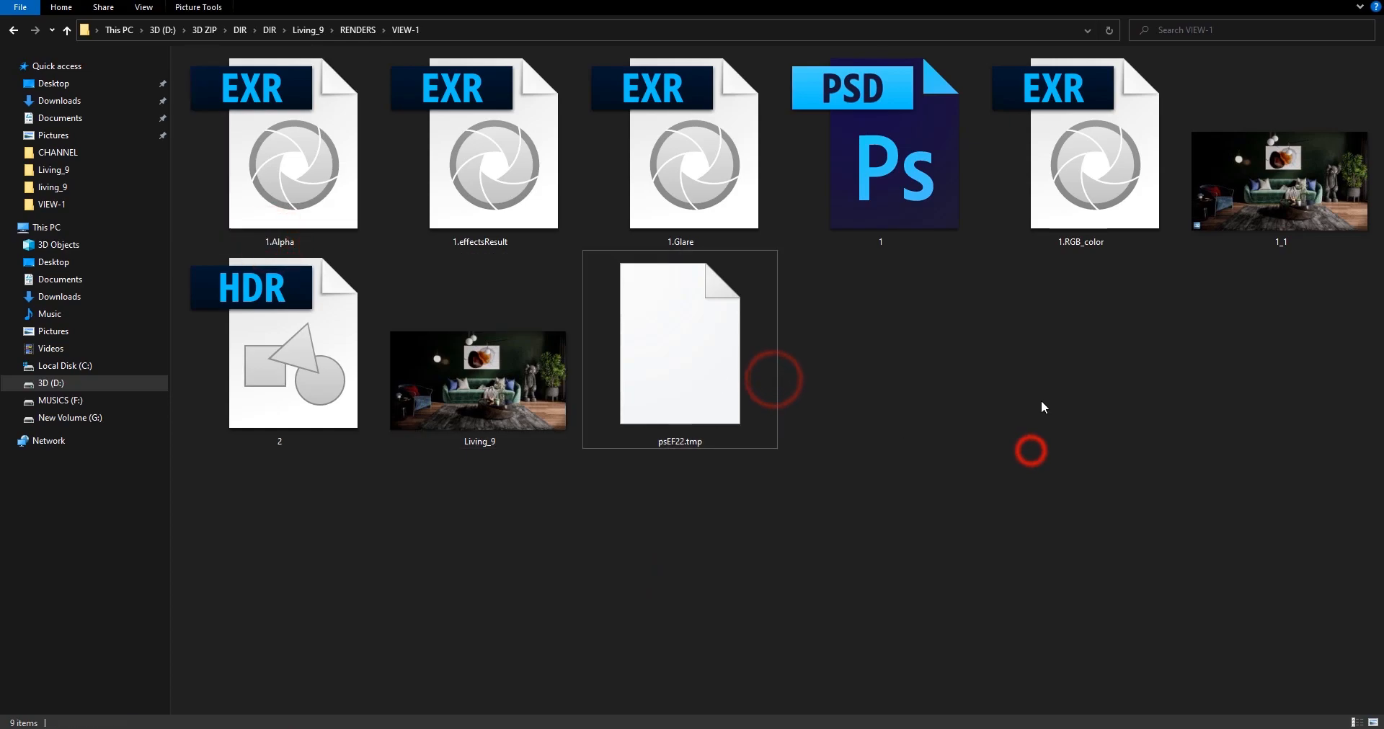
# Open the 1.RGB_color EXR render in Photoshop, activate the Move tool and inspect the image's details.
pyautogui.moveTo(1045, 209); pyautogui.dragTo(585, 274)
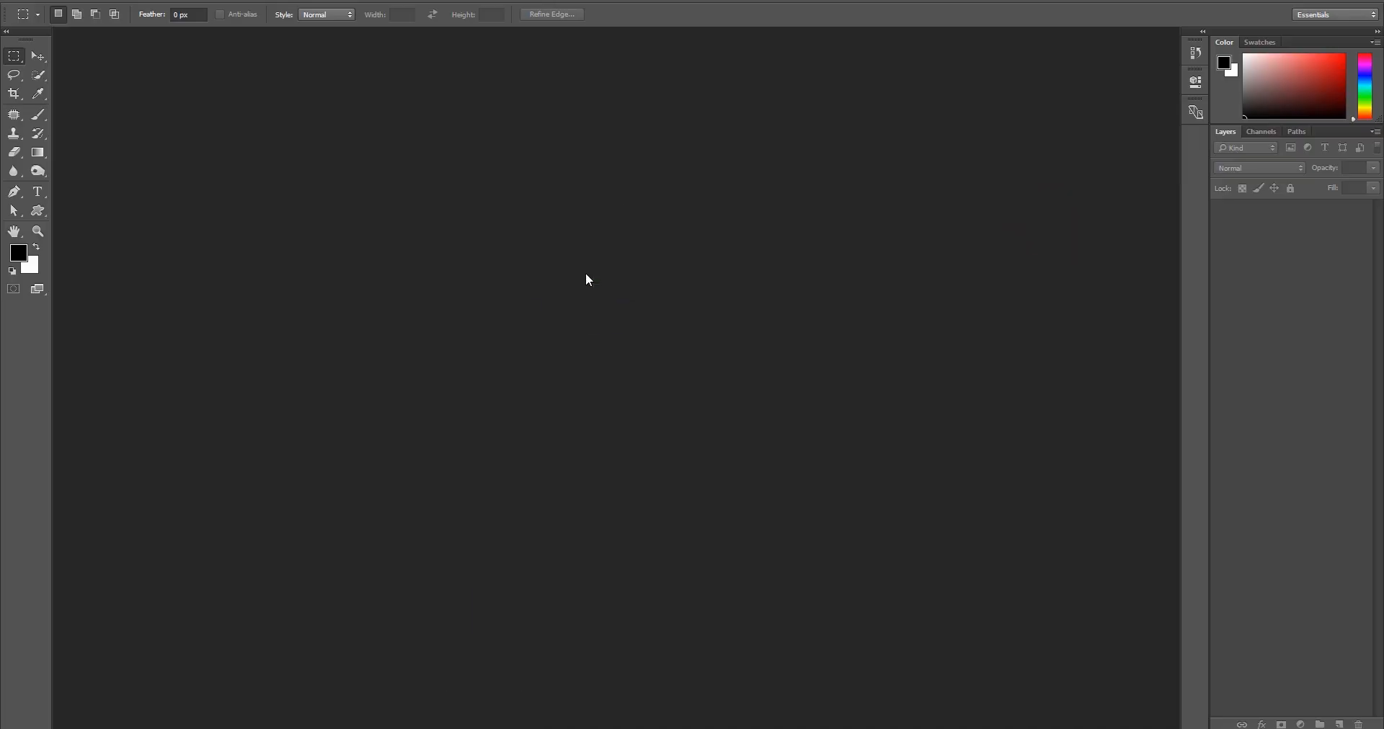
pyautogui.click(737, 240)
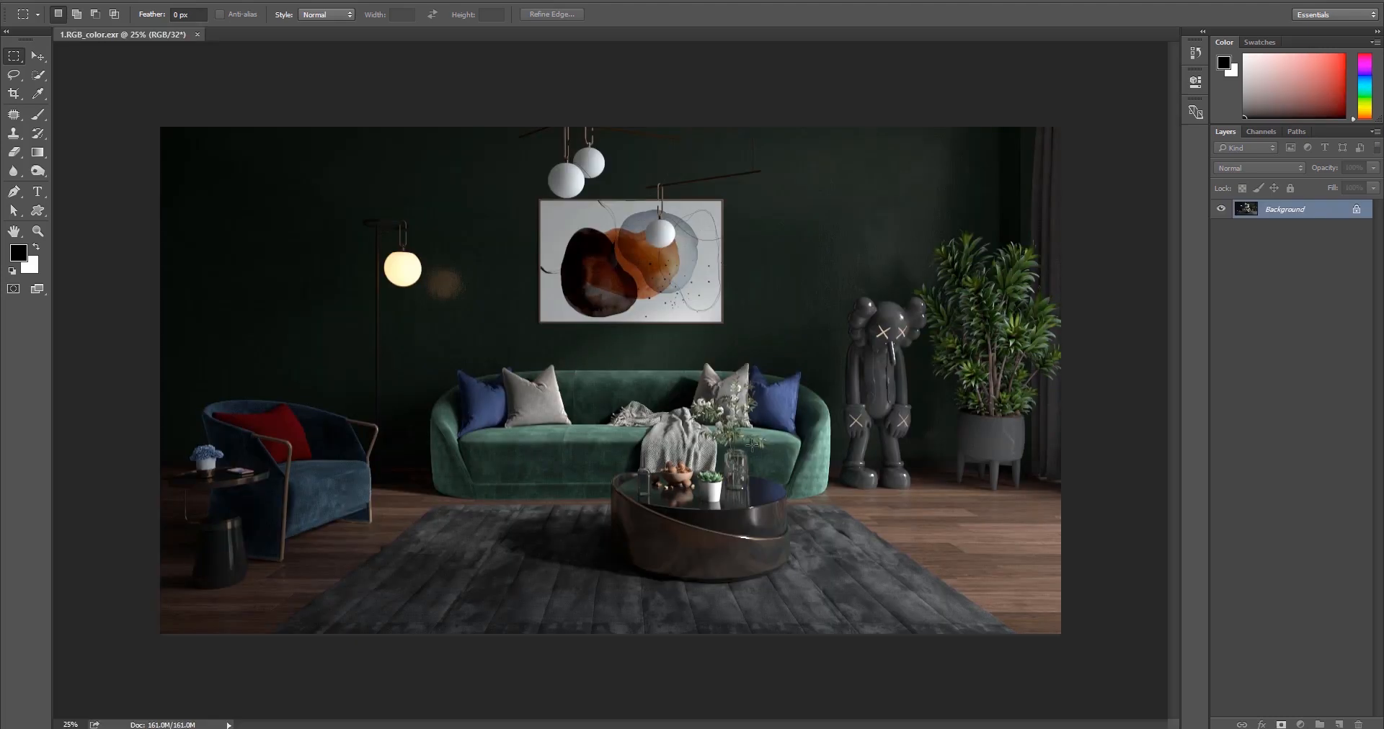
pyautogui.keyDown('alt'); pyautogui.scroll(3, 662, 498); pyautogui.keyUp('alt')
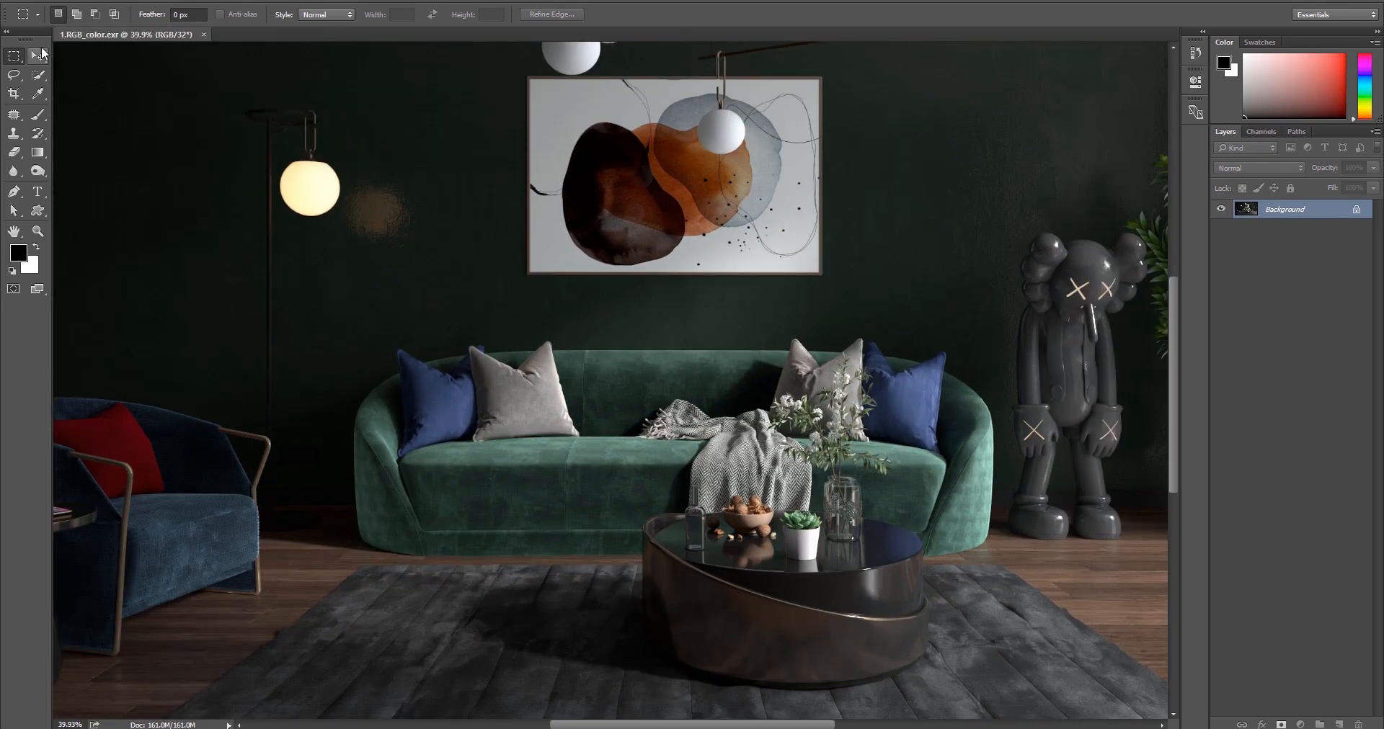
pyautogui.click(40, 49)
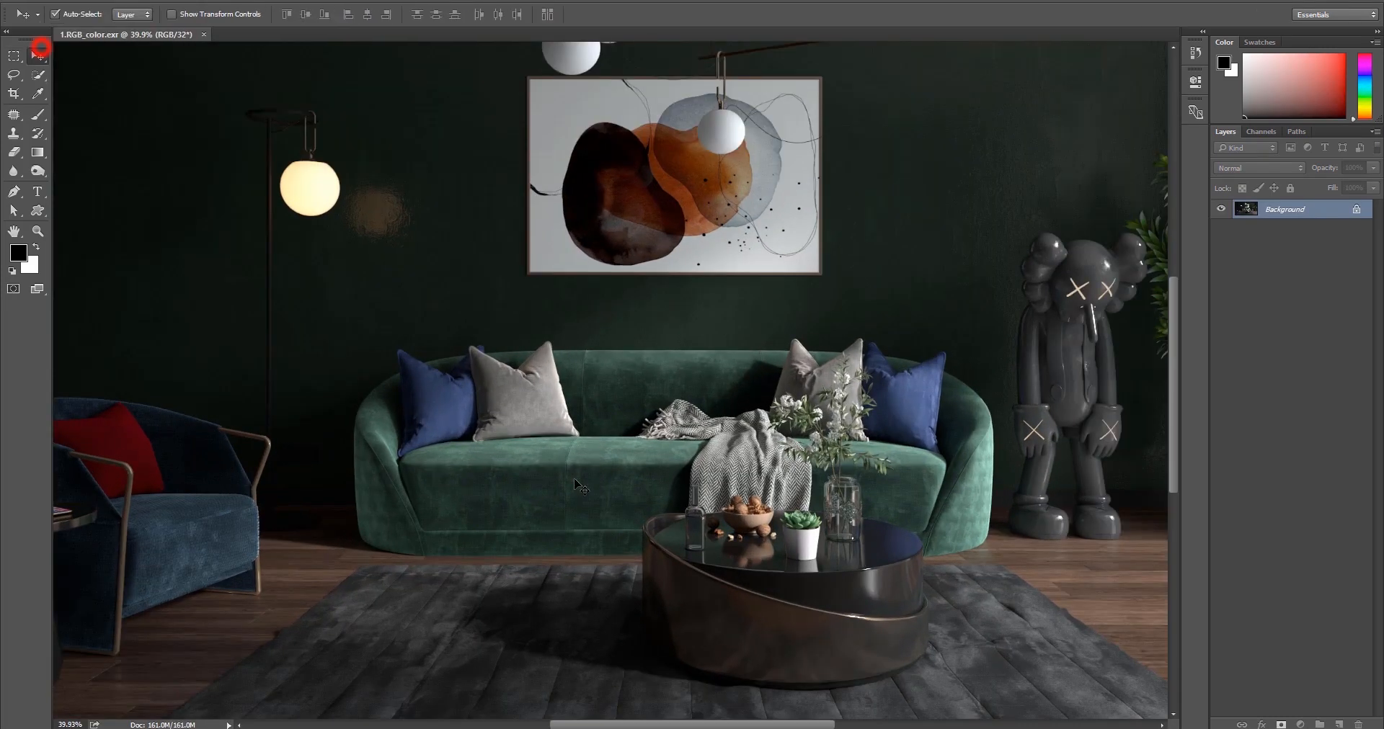
pyautogui.keyDown('alt'); pyautogui.scroll(2, 712, 534); pyautogui.keyUp('alt')
pyautogui.moveTo(870, 365); pyautogui.dragTo(580, 404)
pyautogui.moveTo(896, 207); pyautogui.dragTo(634, 386)
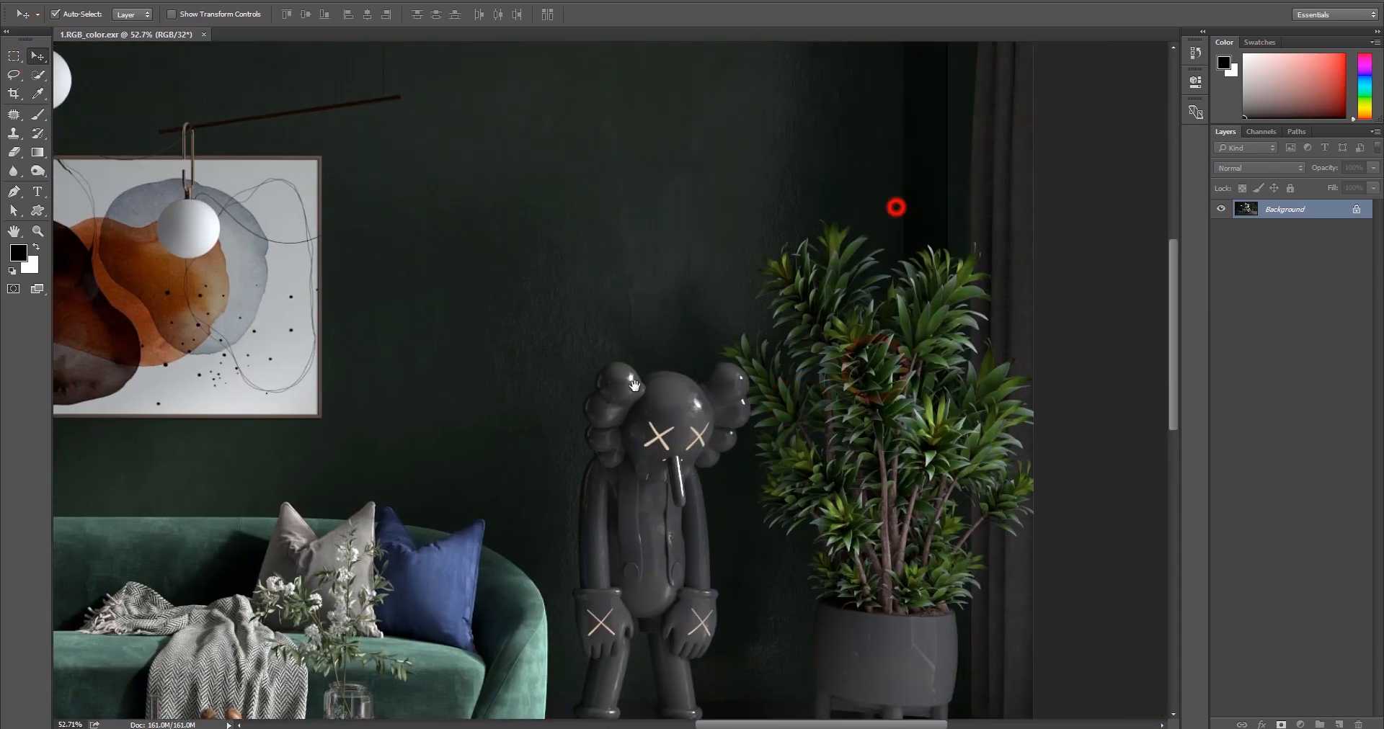
pyautogui.keyDown('alt'); pyautogui.scroll(-4, 999, 238); pyautogui.keyUp('alt')
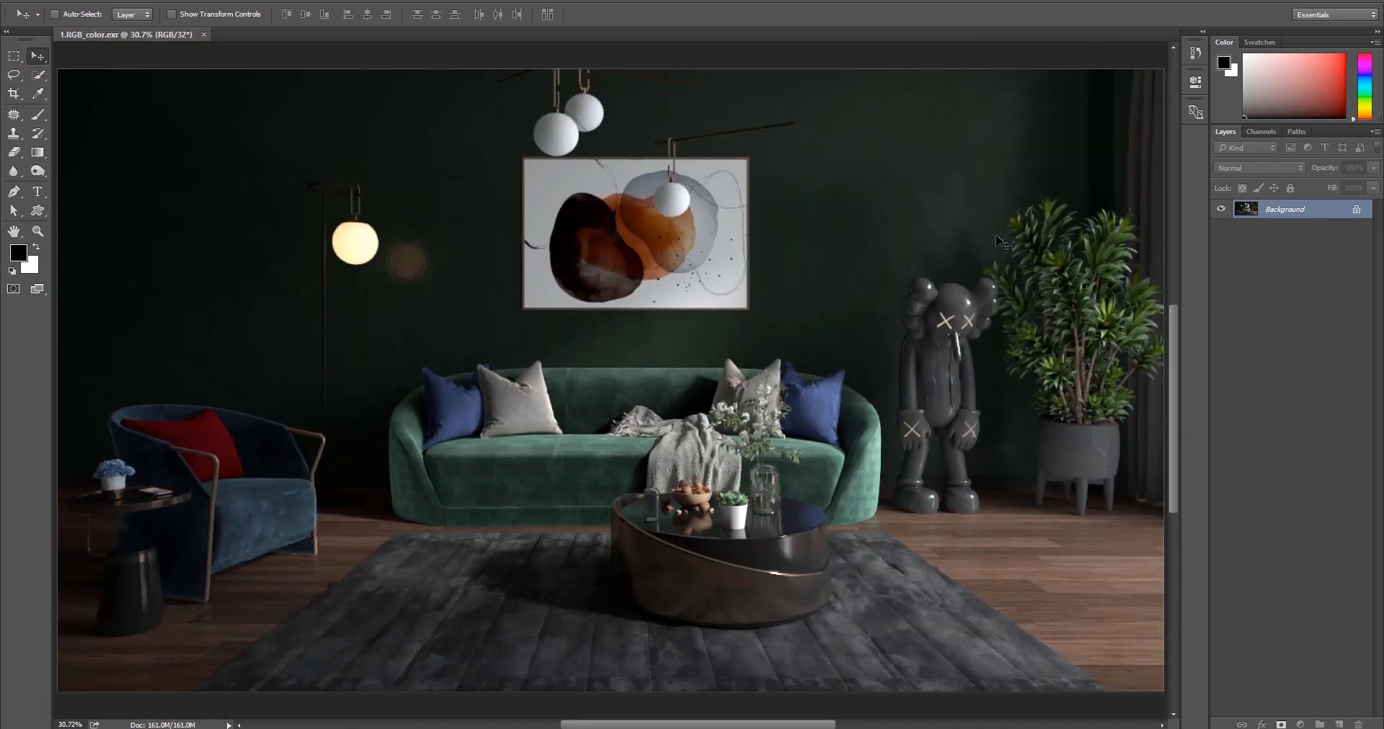
pyautogui.hotkey('ctrl', '0')
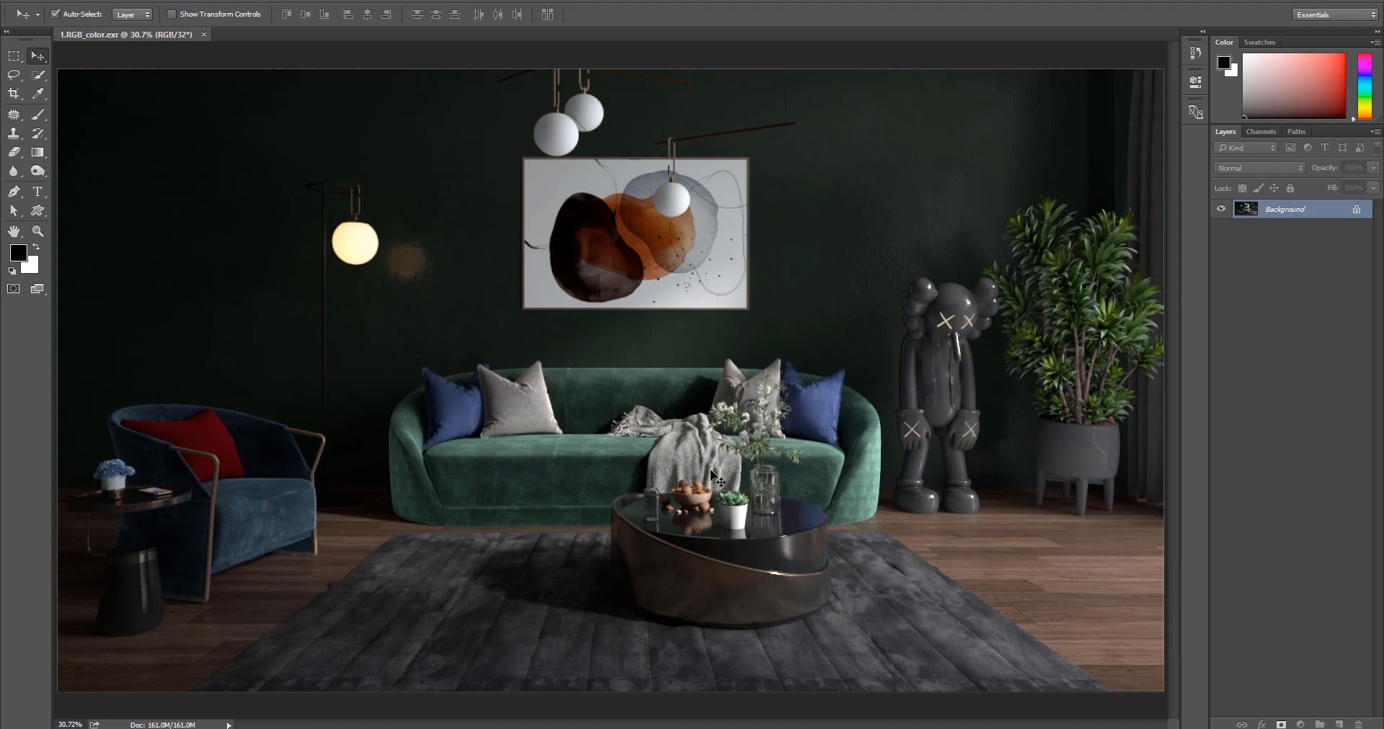
pyautogui.click(102, 1)
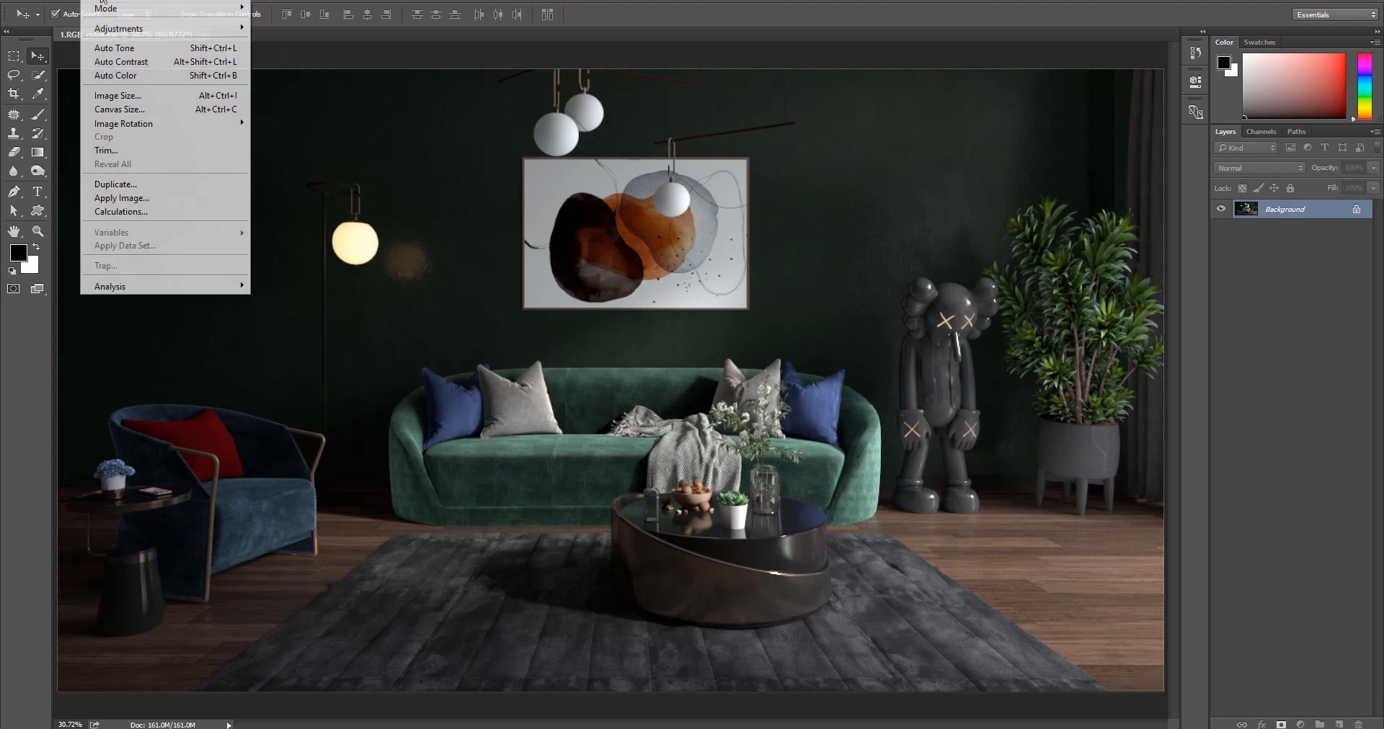
pyautogui.click(112, 27)
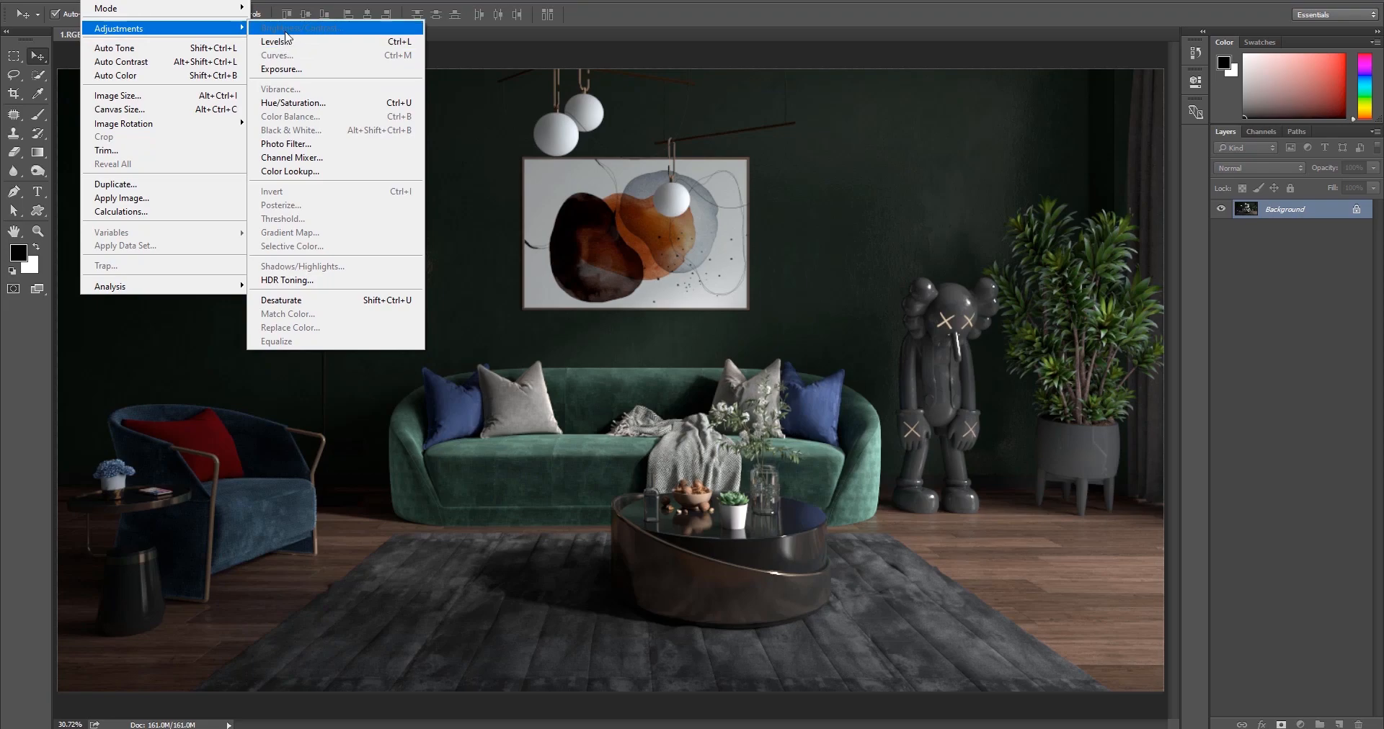
pyautogui.click(347, 280)
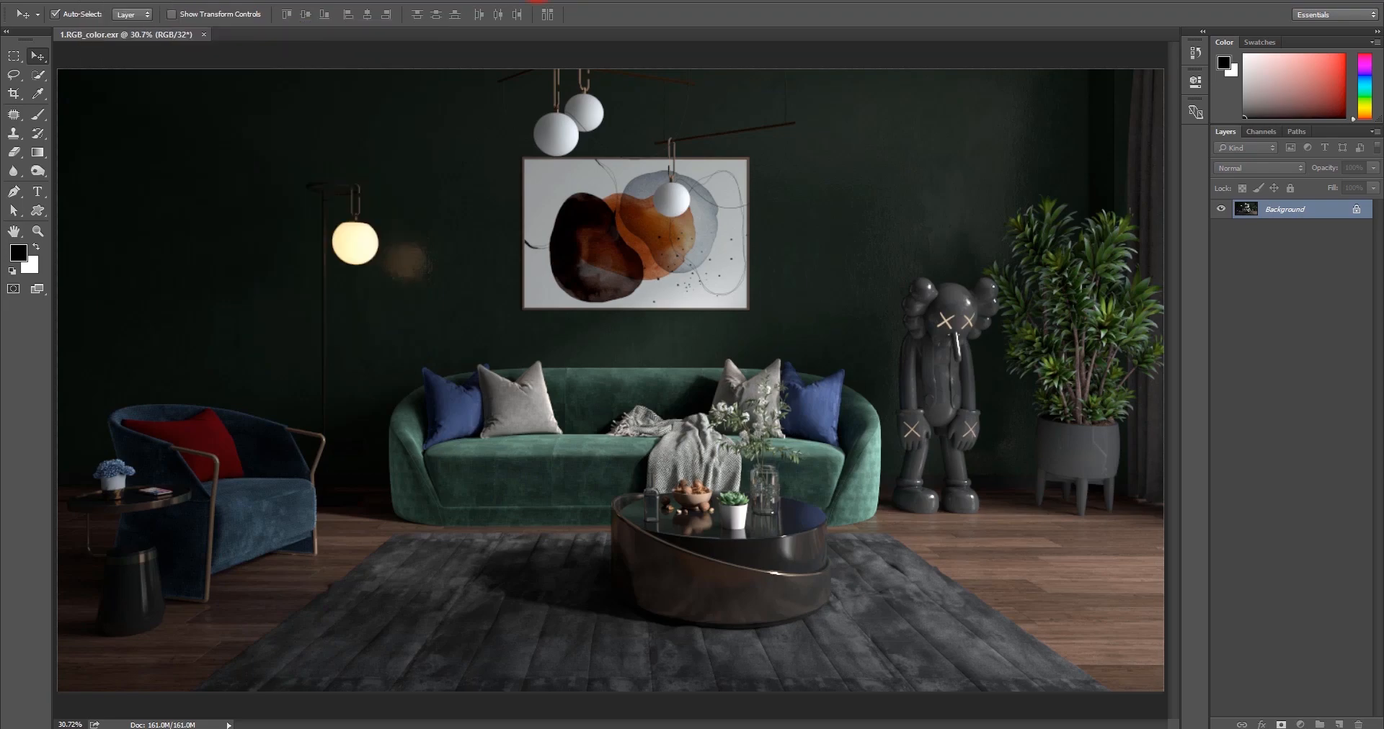
# Convert the 1.RGB_color image to 16 Bits/Channel using the Exposure and Gamma toning method.
pyautogui.click(93, 0)
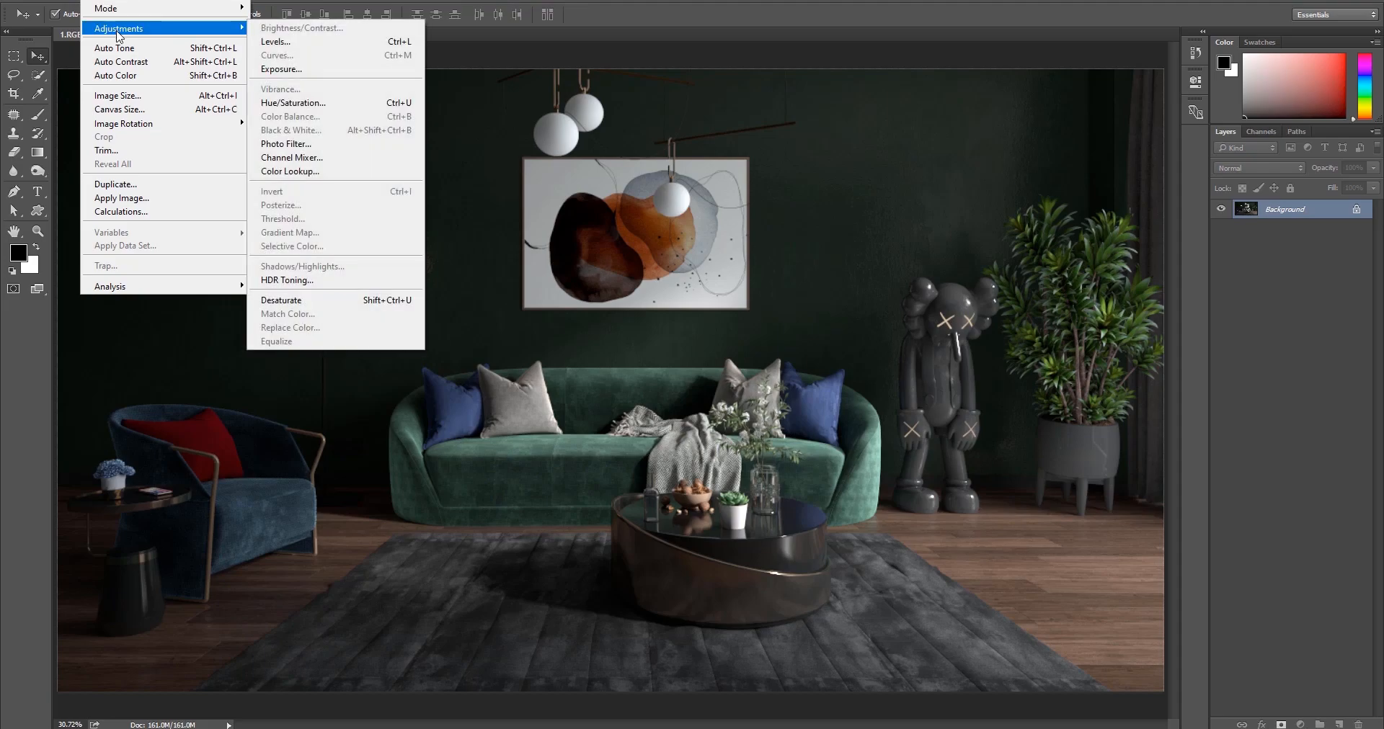
pyautogui.click(120, 8)
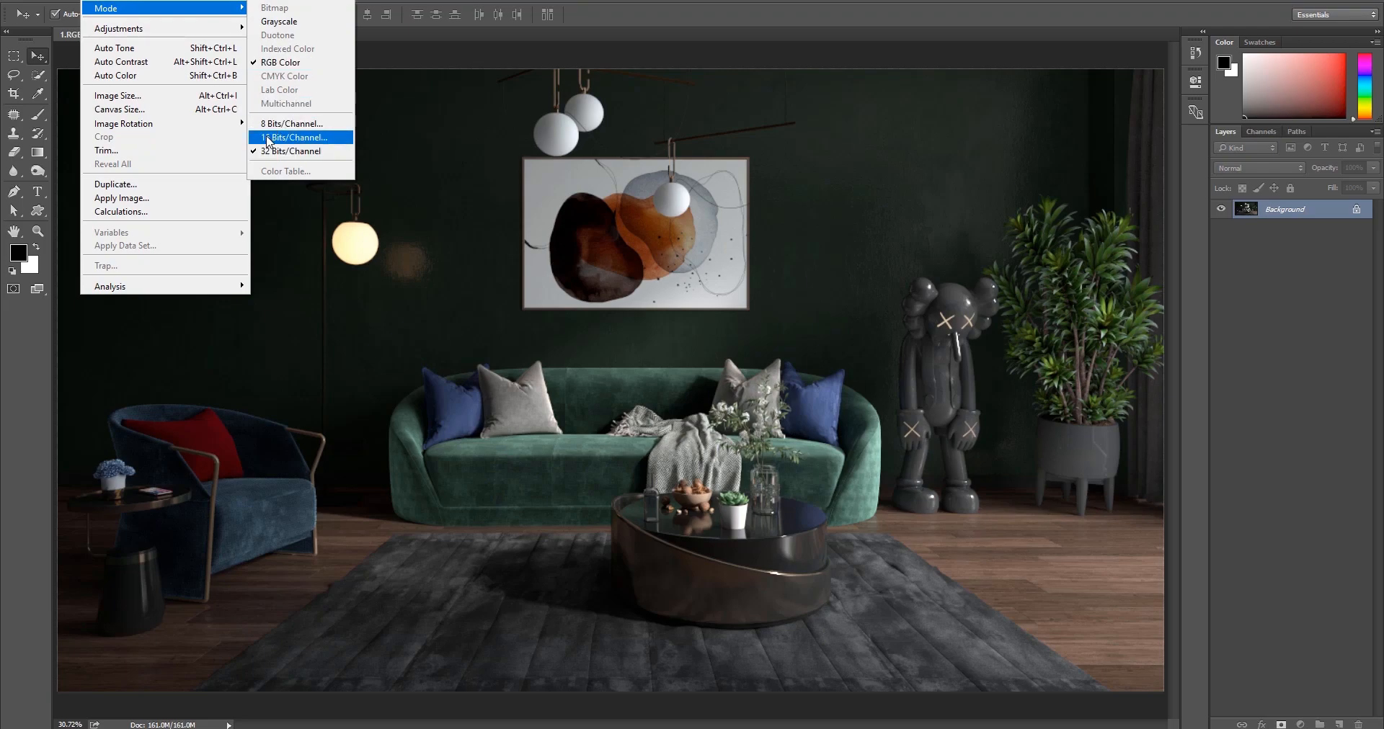
pyautogui.click(288, 137)
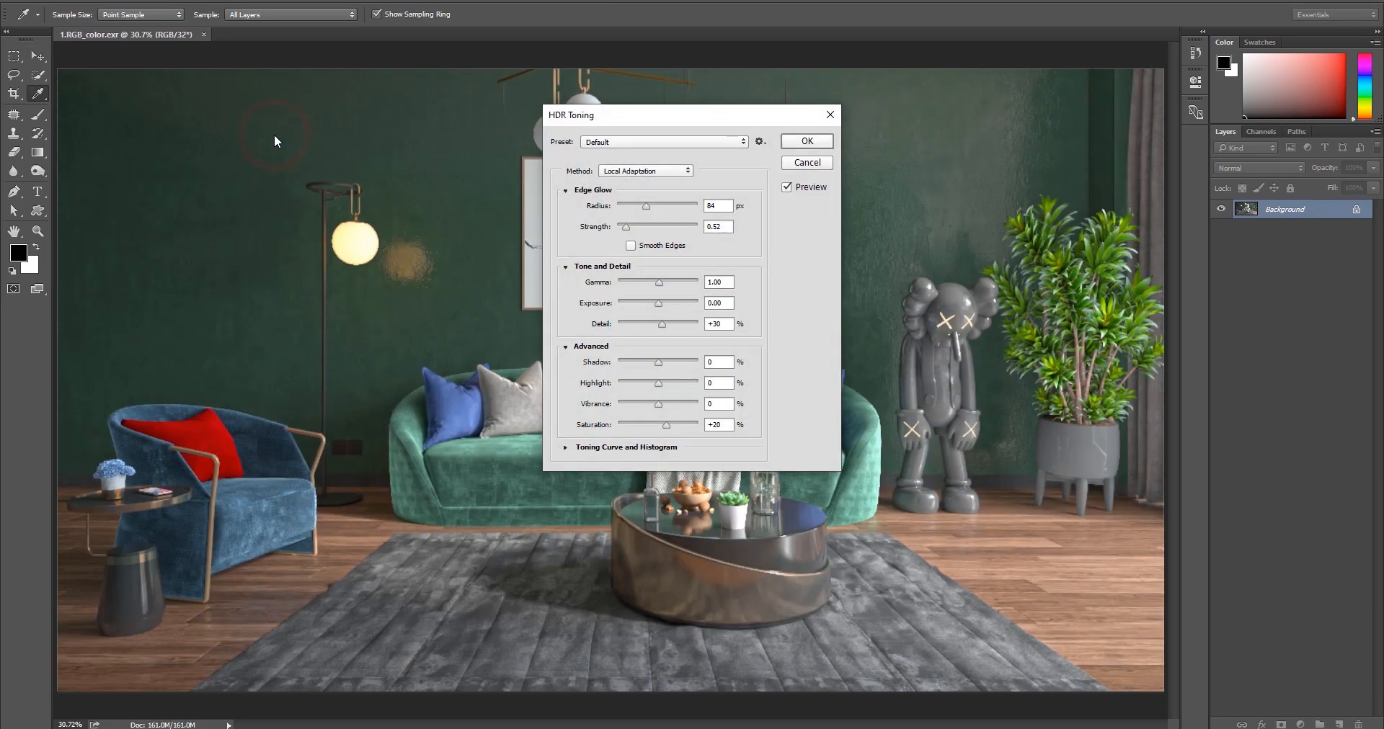
pyautogui.moveTo(590, 115); pyautogui.dragTo(588, 102)
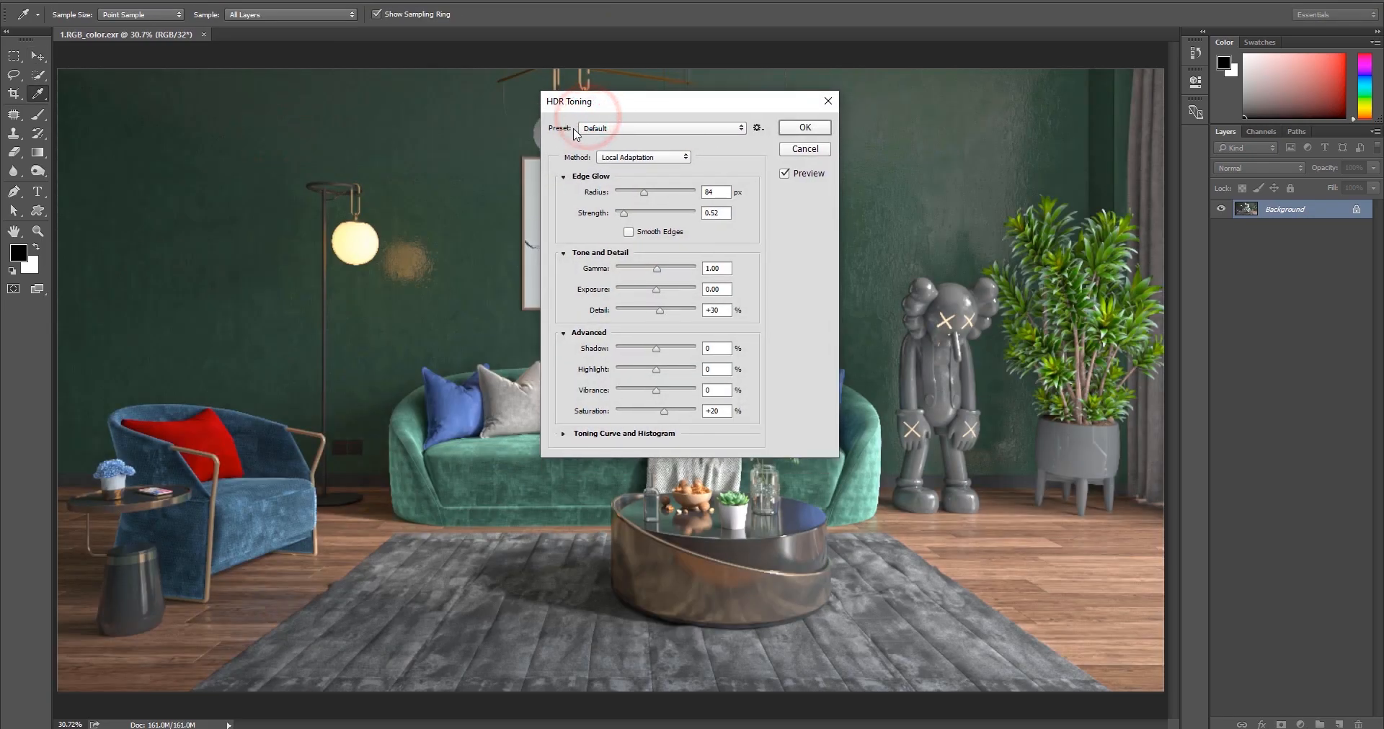
pyautogui.click(624, 128)
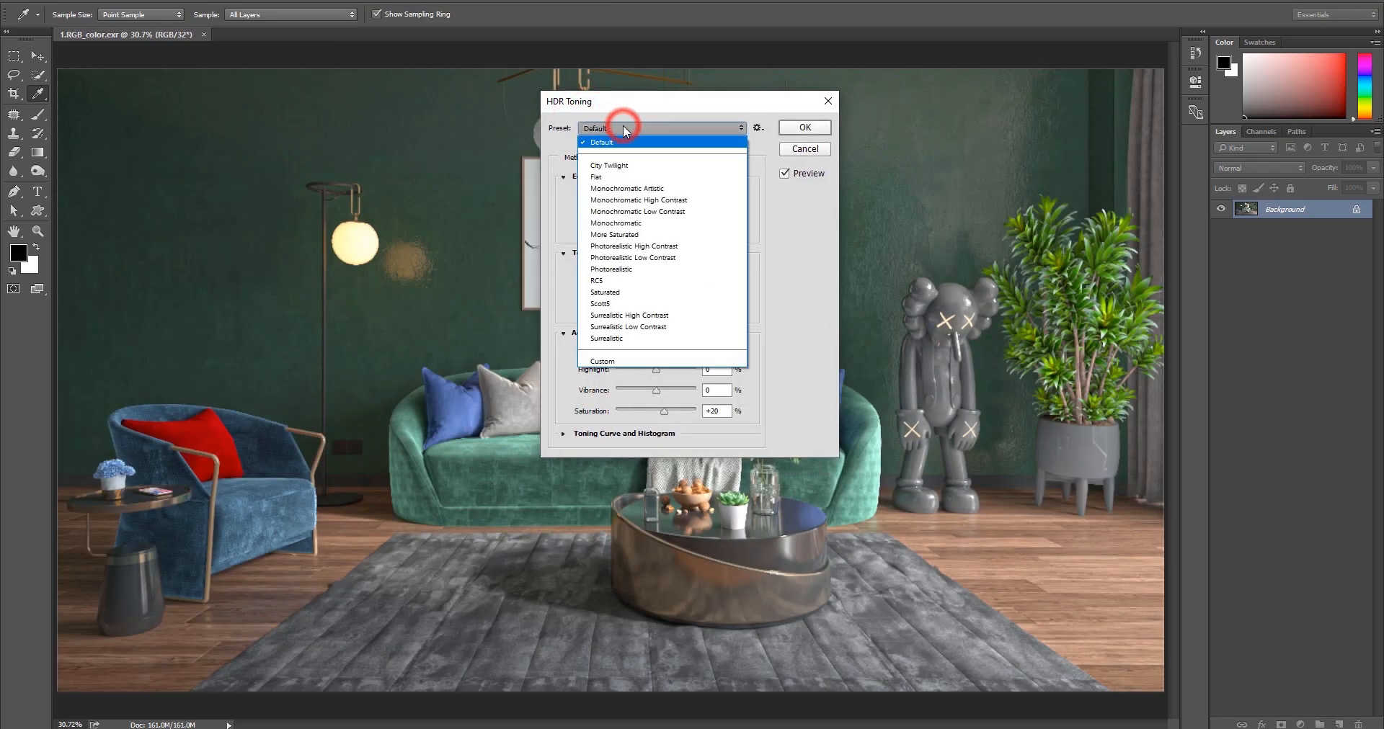
pyautogui.click(624, 126)
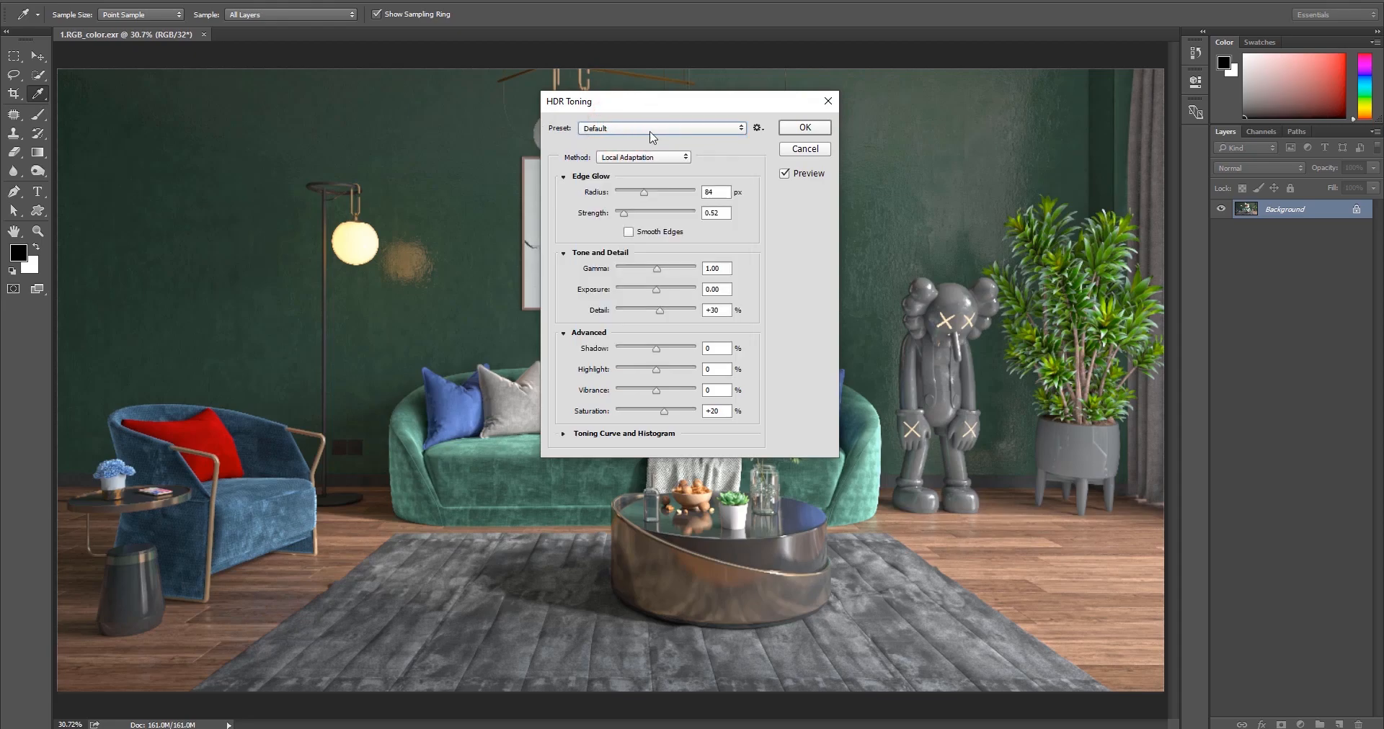
pyautogui.click(717, 157)
pyautogui.moveTo(710, 101); pyautogui.dragTo(721, 100)
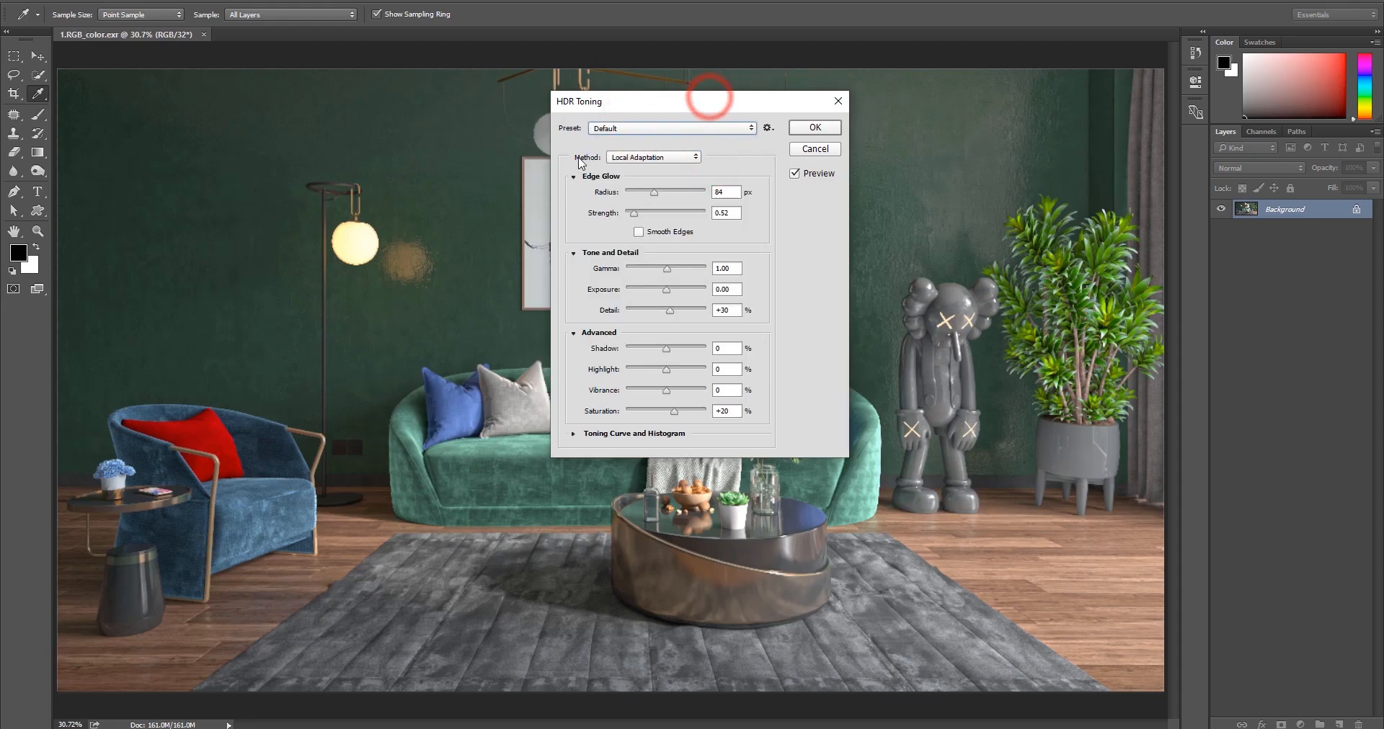
pyautogui.click(659, 157)
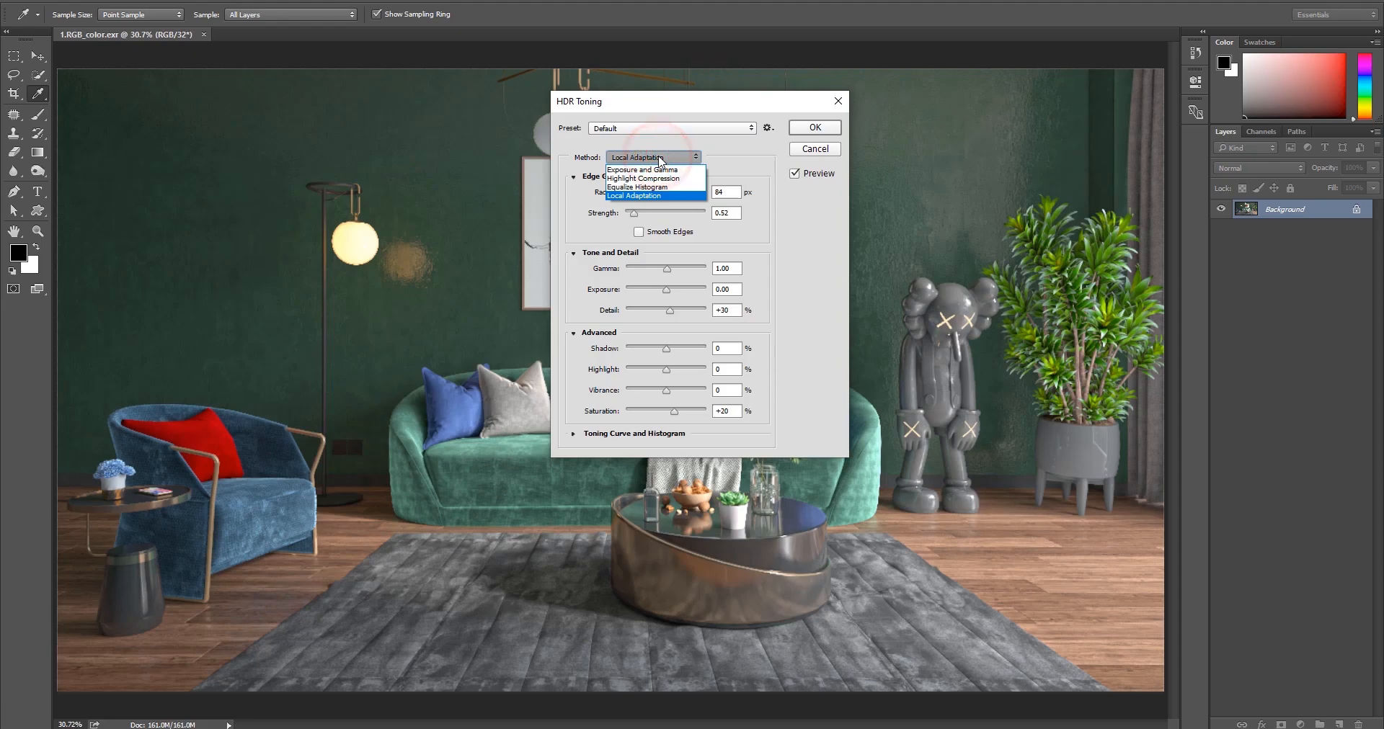
pyautogui.click(669, 171)
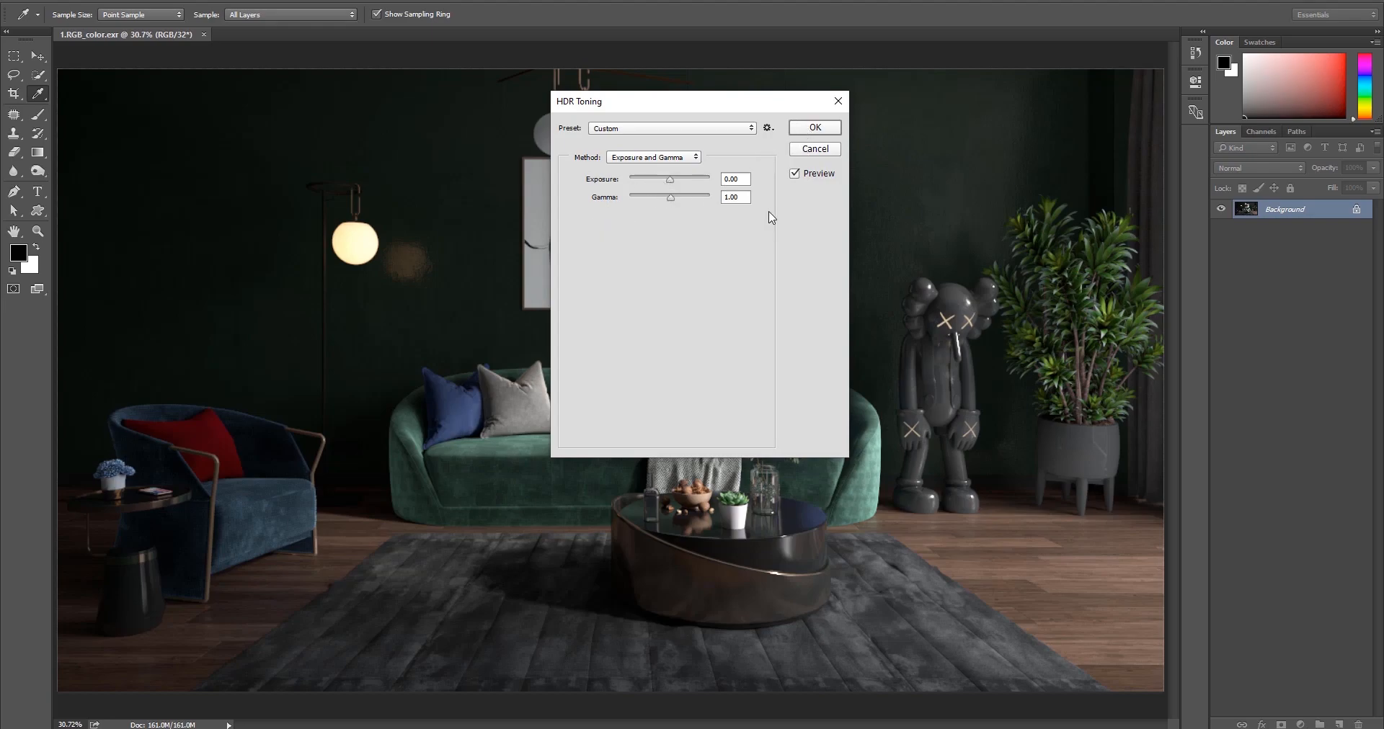
pyautogui.press('v')
pyautogui.click(791, 127)
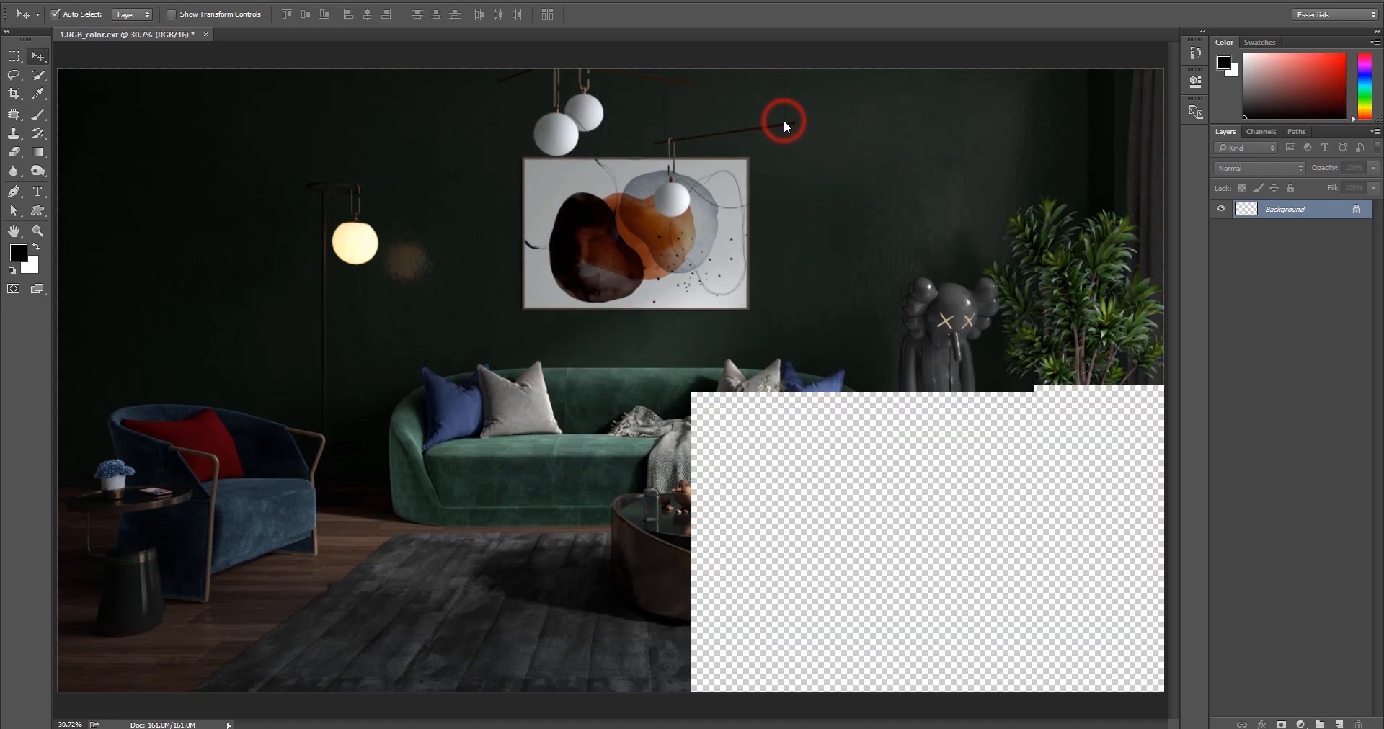
# Inspect the converted render up close and duplicate its background layer.
pyautogui.keyDown('alt'); pyautogui.scroll(8, 749, 436); pyautogui.keyUp('alt')
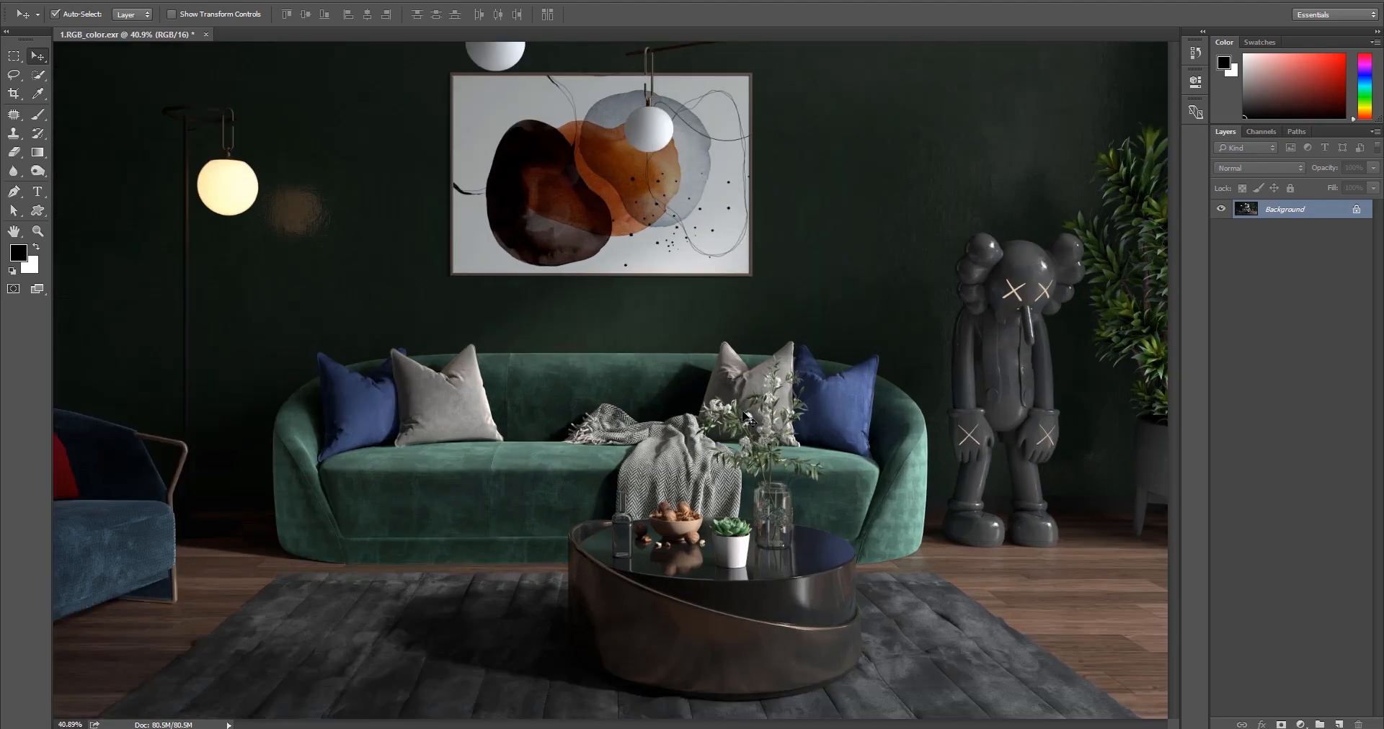
pyautogui.keyDown('alt'); pyautogui.scroll(5, 746, 418); pyautogui.keyUp('alt')
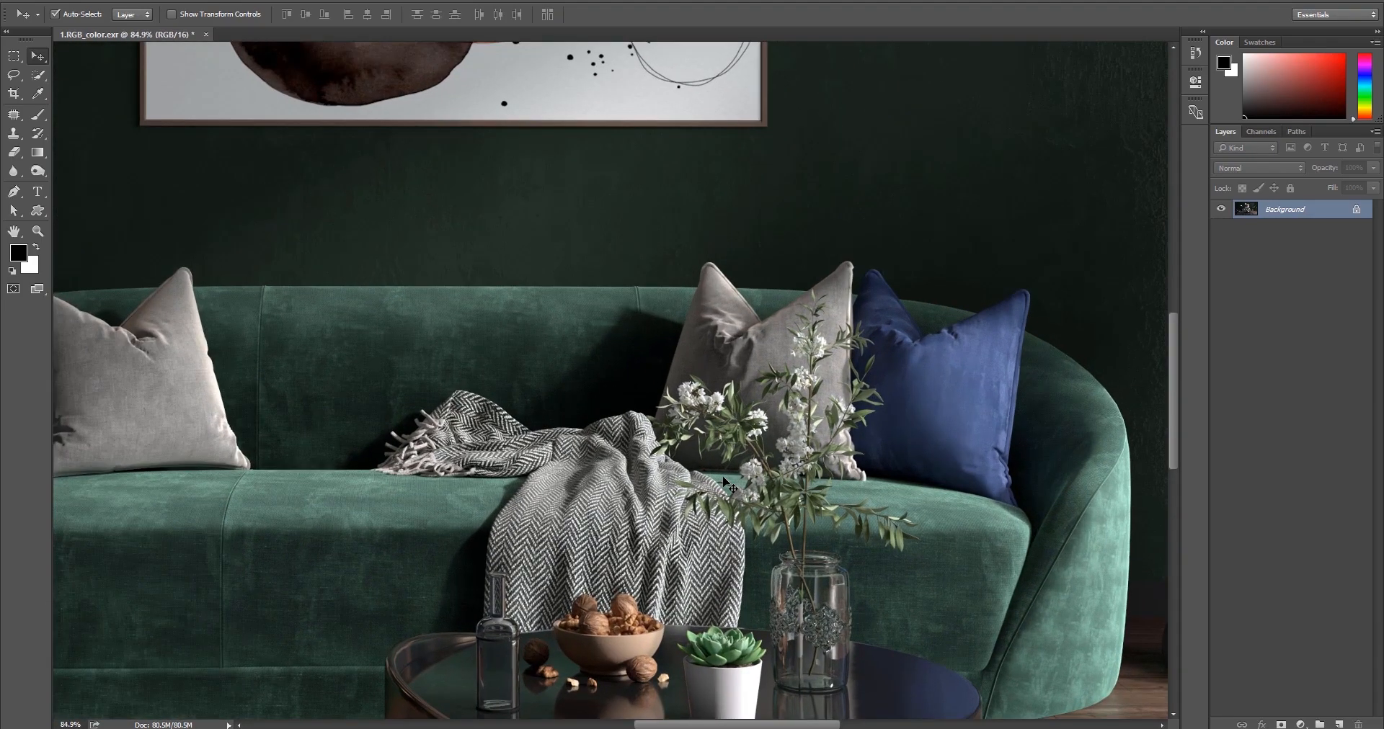
pyautogui.hotkey('ctrl', '0')
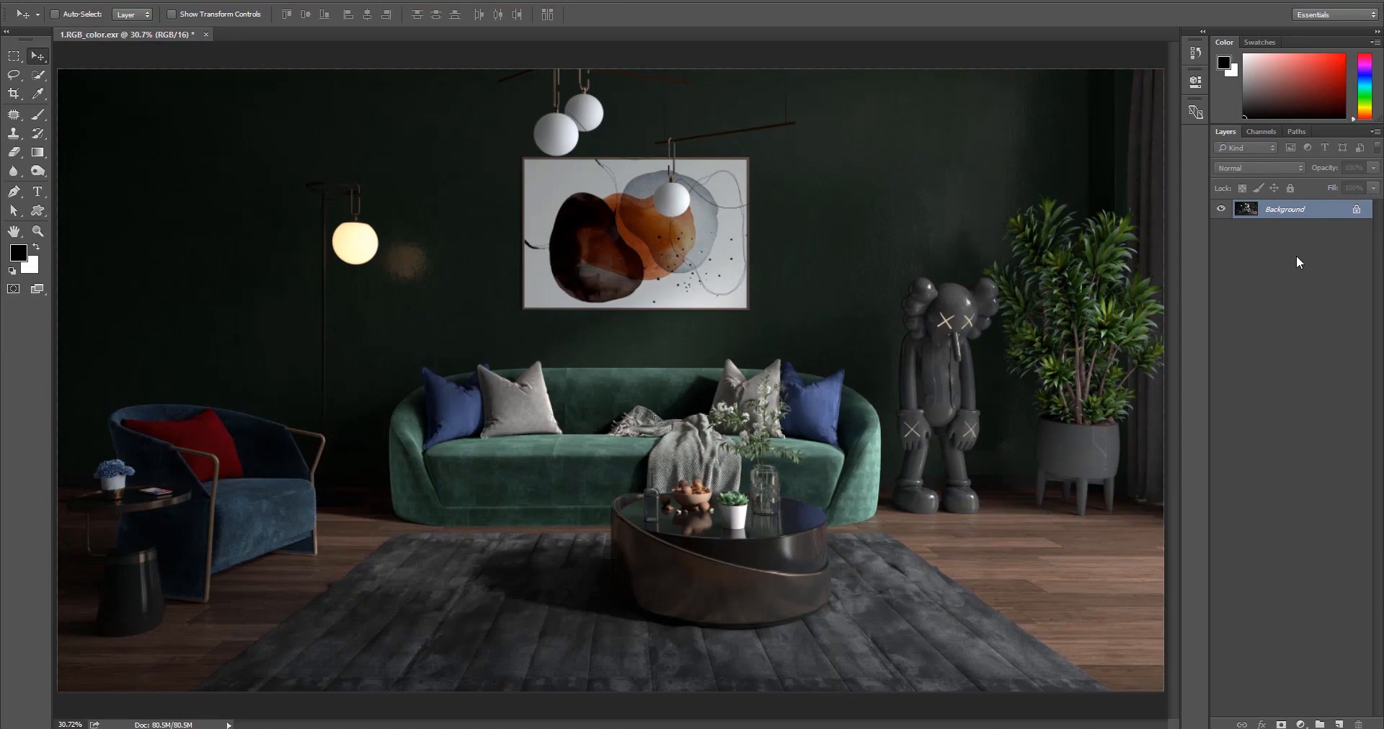
pyautogui.hotkey('ctrl', 'j')
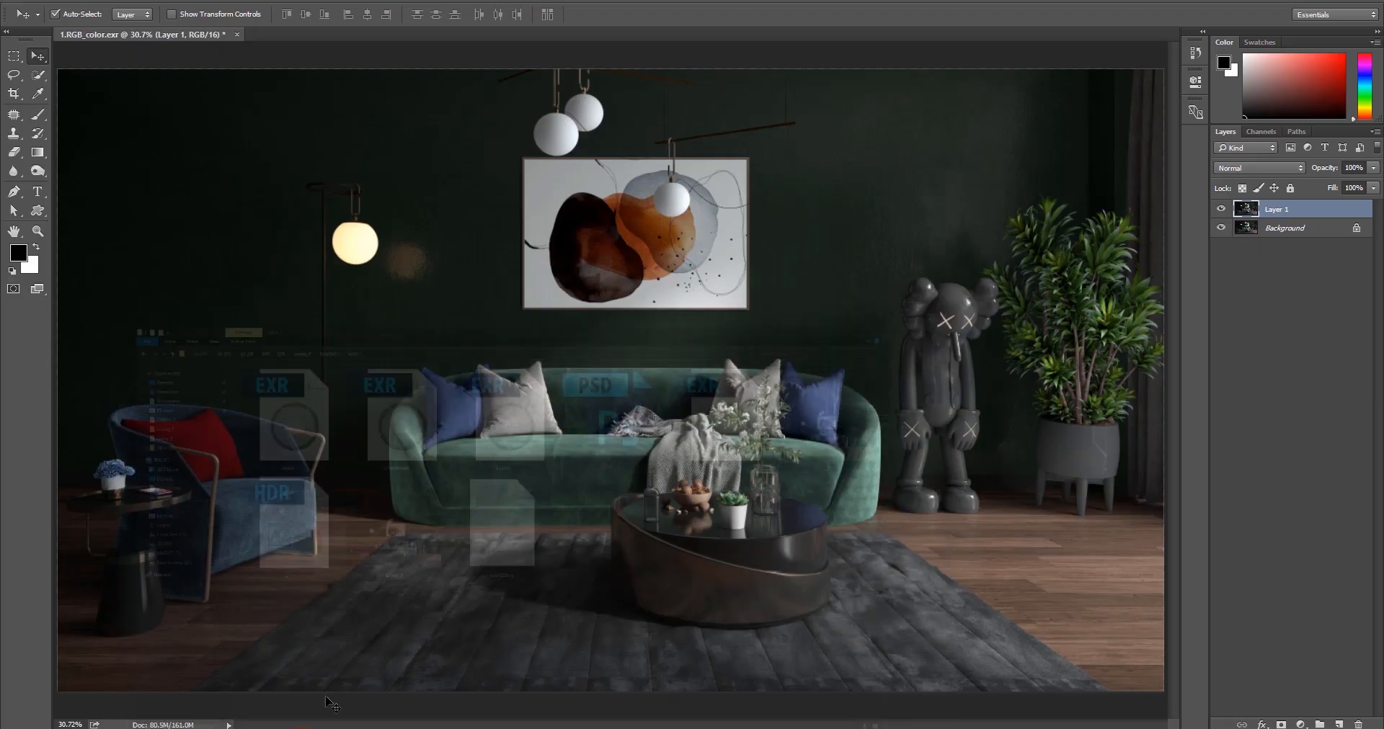
# Open the Camera Raw Filter for Layer 1 and examine the preview at 33% and 25% zoom.
pyautogui.click(234, 0)
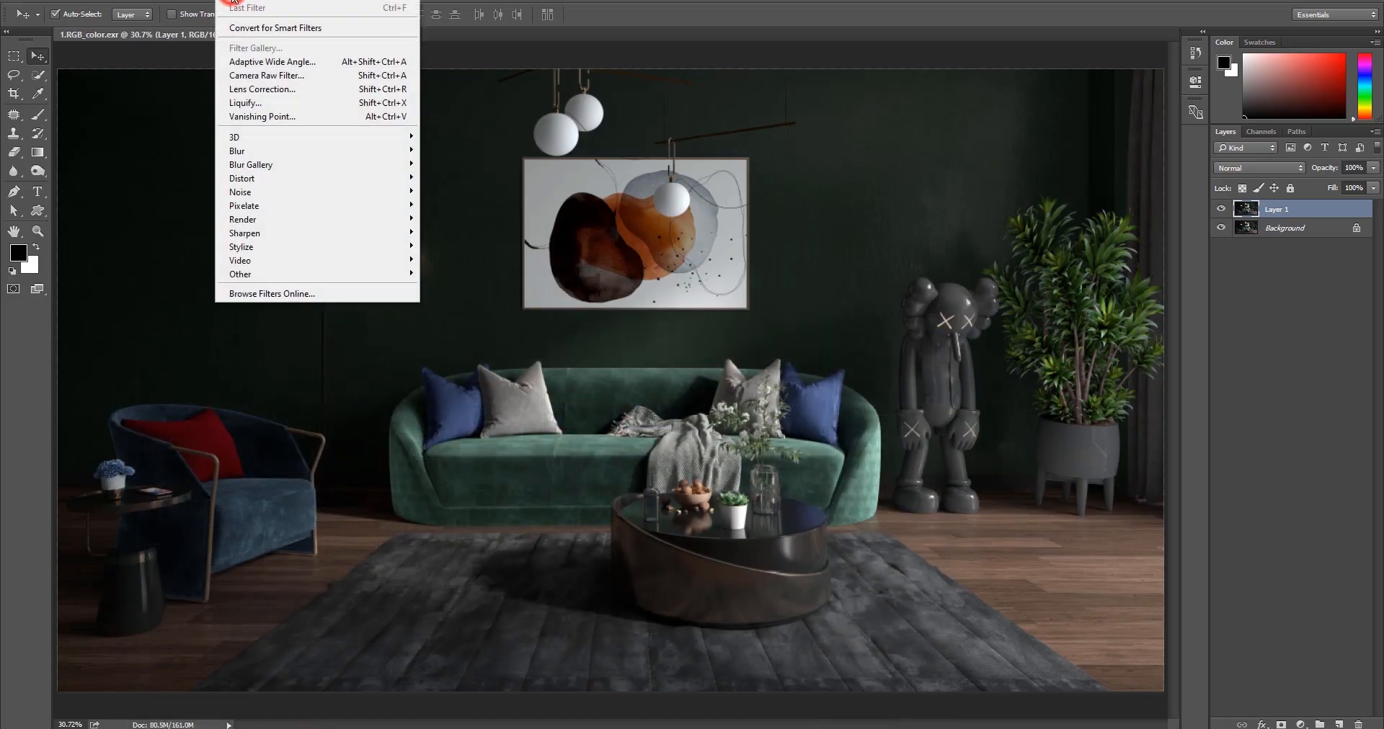
pyautogui.click(267, 76)
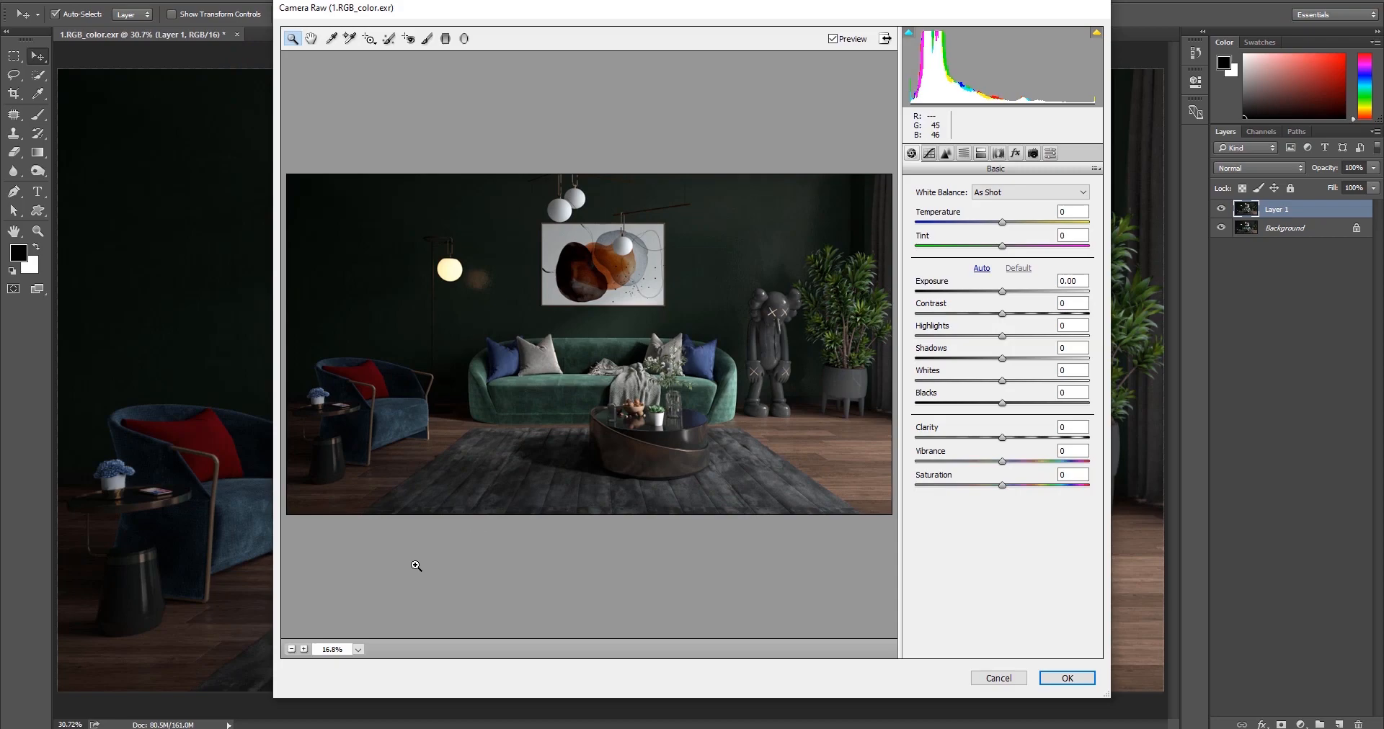
pyautogui.click(359, 649)
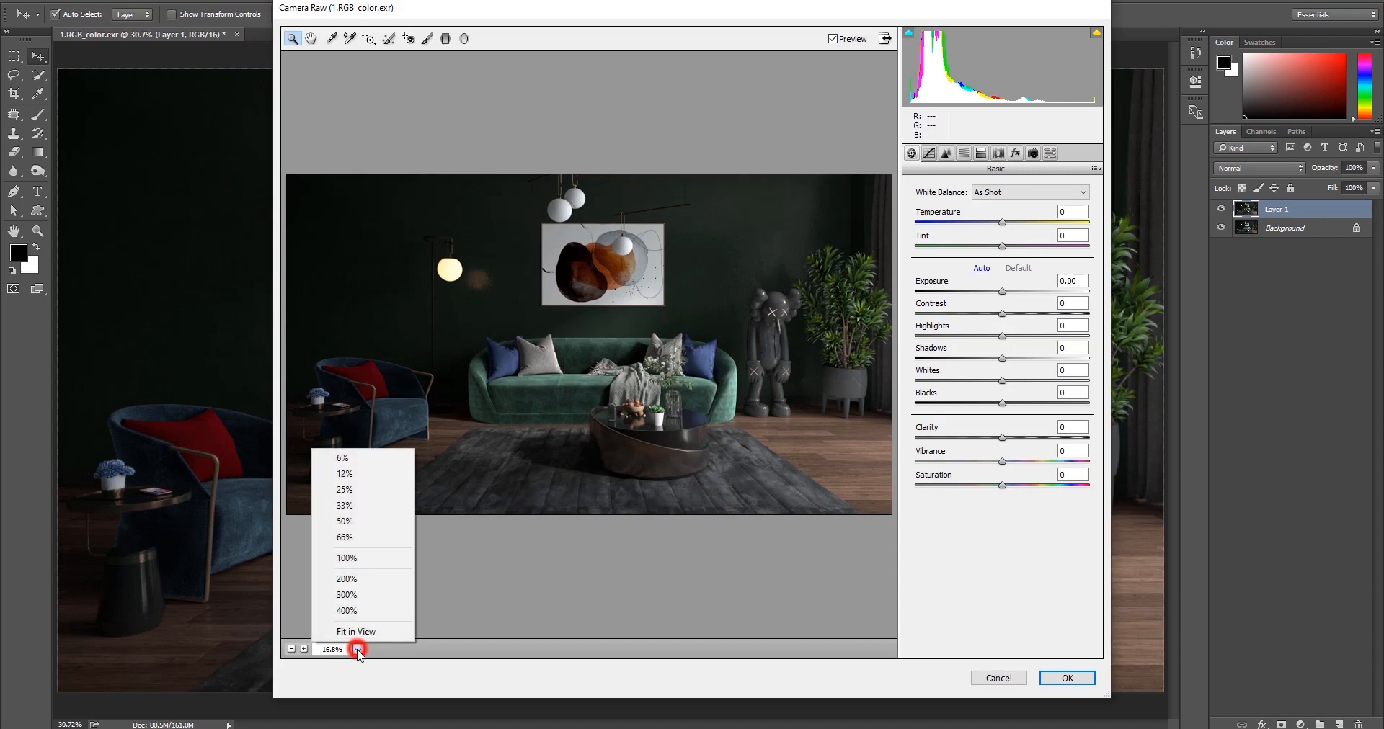
pyautogui.click(356, 506)
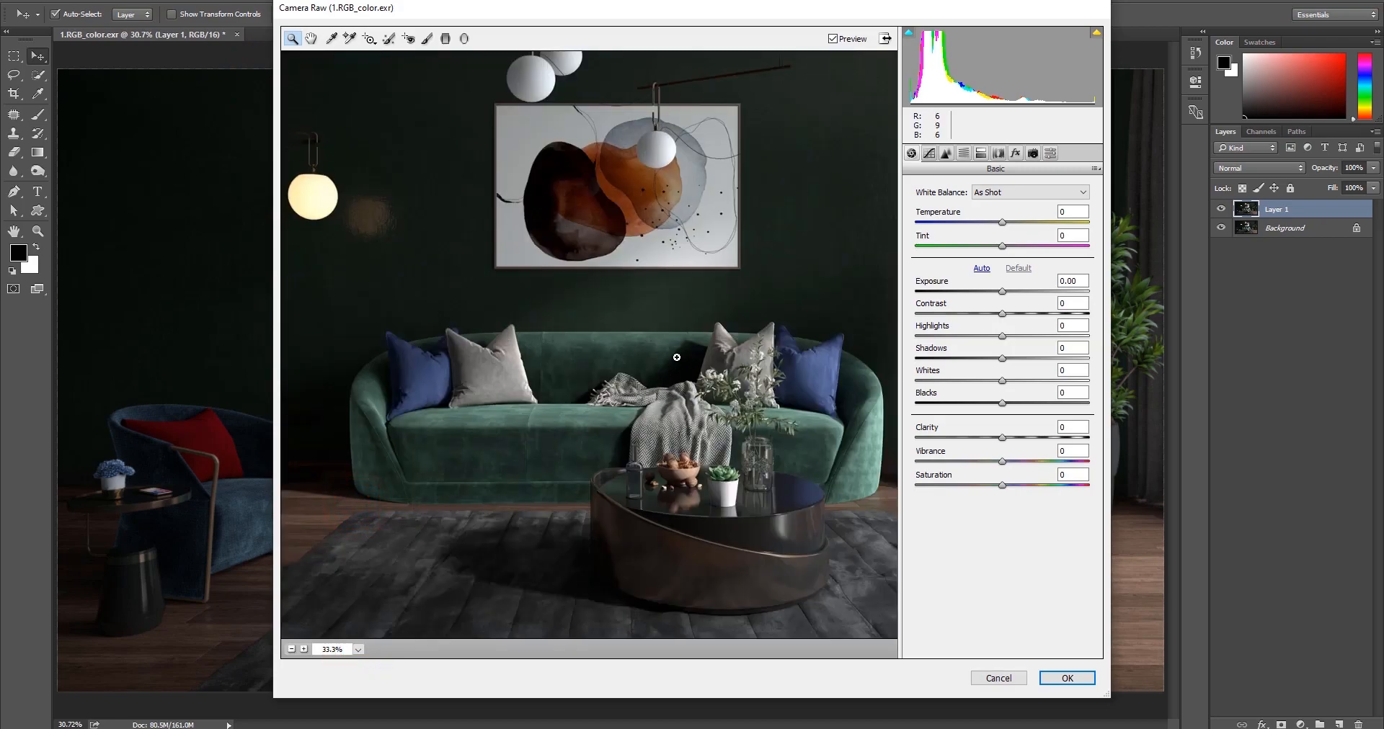
pyautogui.moveTo(677, 341); pyautogui.dragTo(454, 287)
pyautogui.click(358, 649)
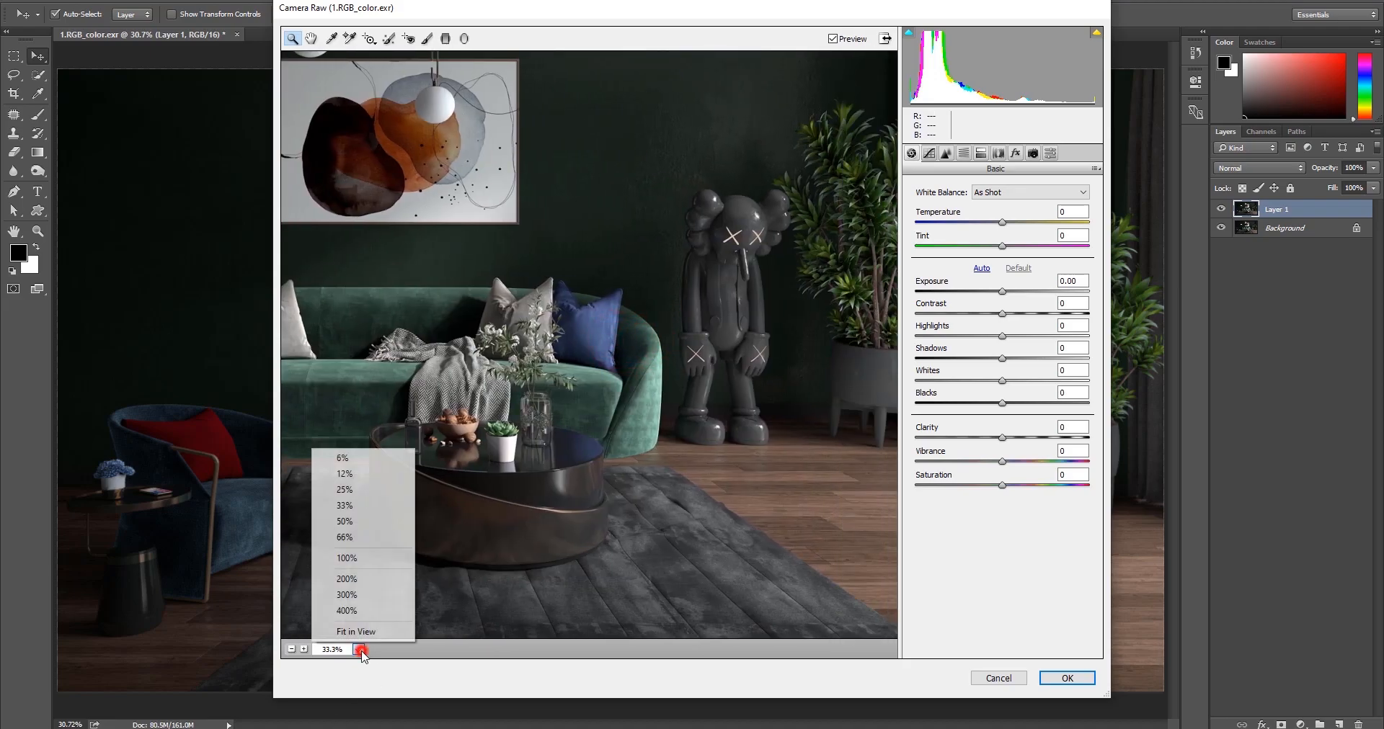
pyautogui.click(371, 480)
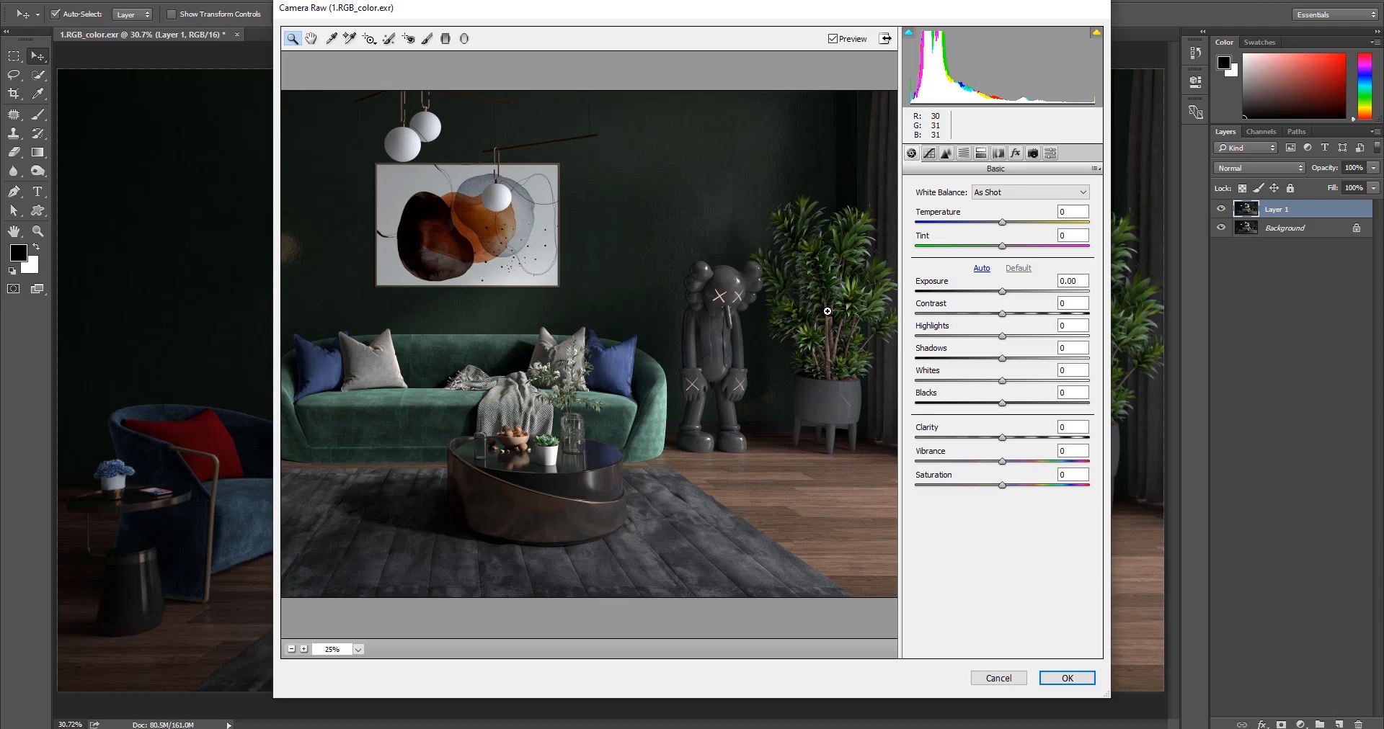
# Adjust the tones with Exposure +0.15, Contrast +14, Highlights -8, Shadows +4, Whites +12 and Blacks -4.
pyautogui.click(1002, 292)
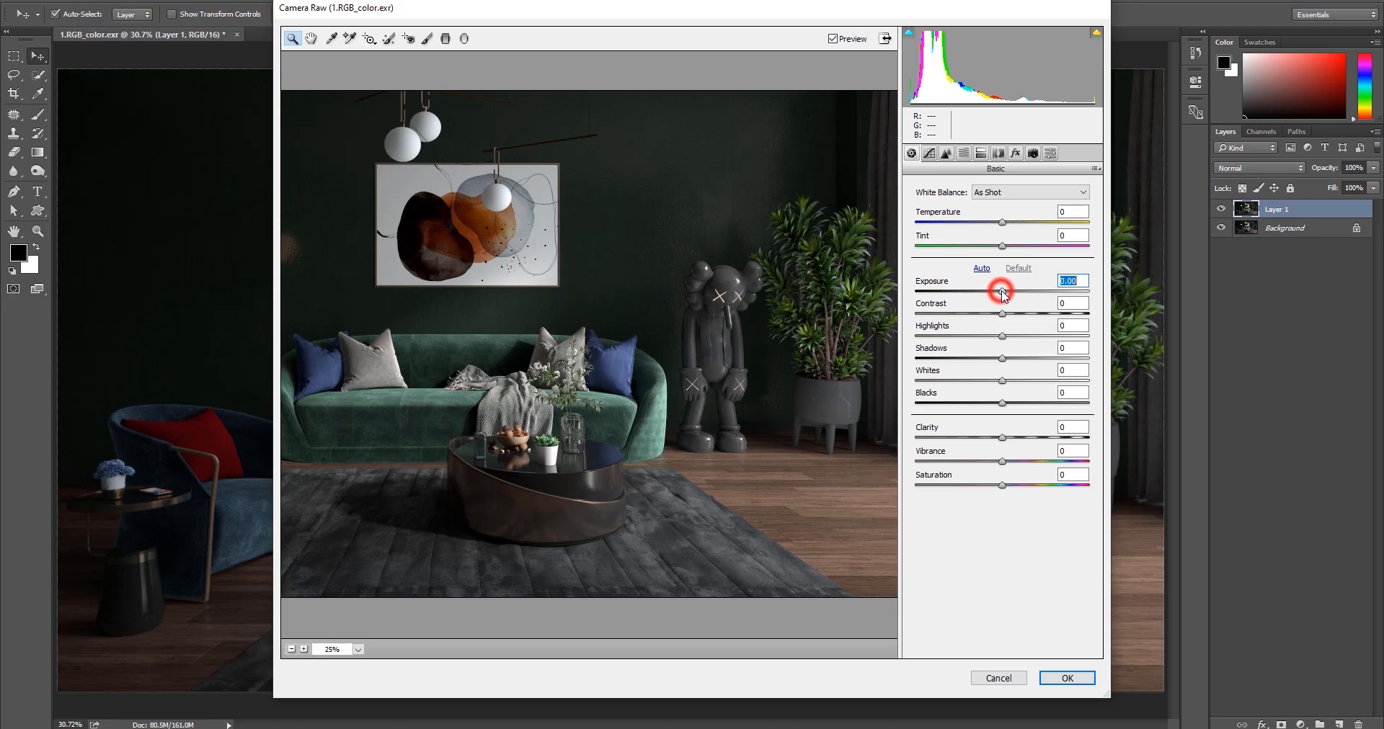
pyautogui.moveTo(1003, 295); pyautogui.dragTo(968, 327)
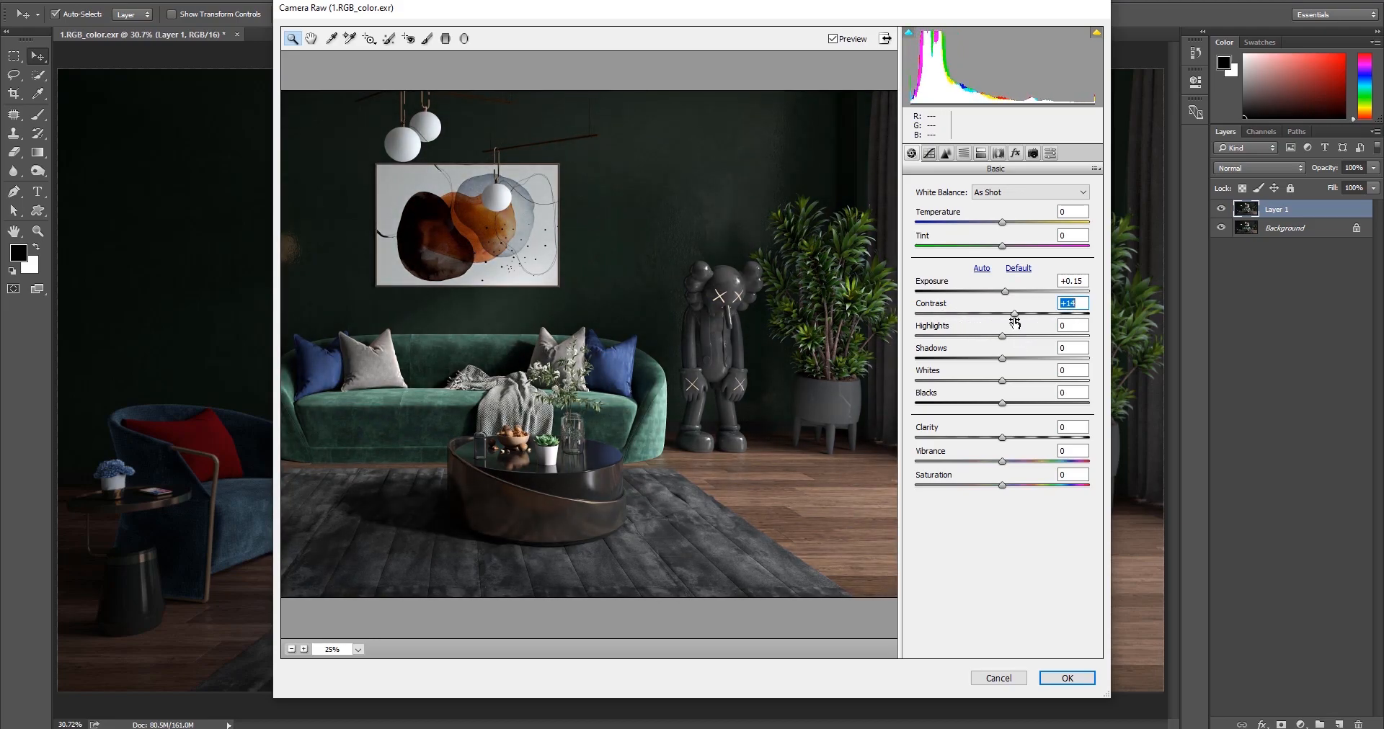
pyautogui.moveTo(1004, 339); pyautogui.dragTo(1006, 366)
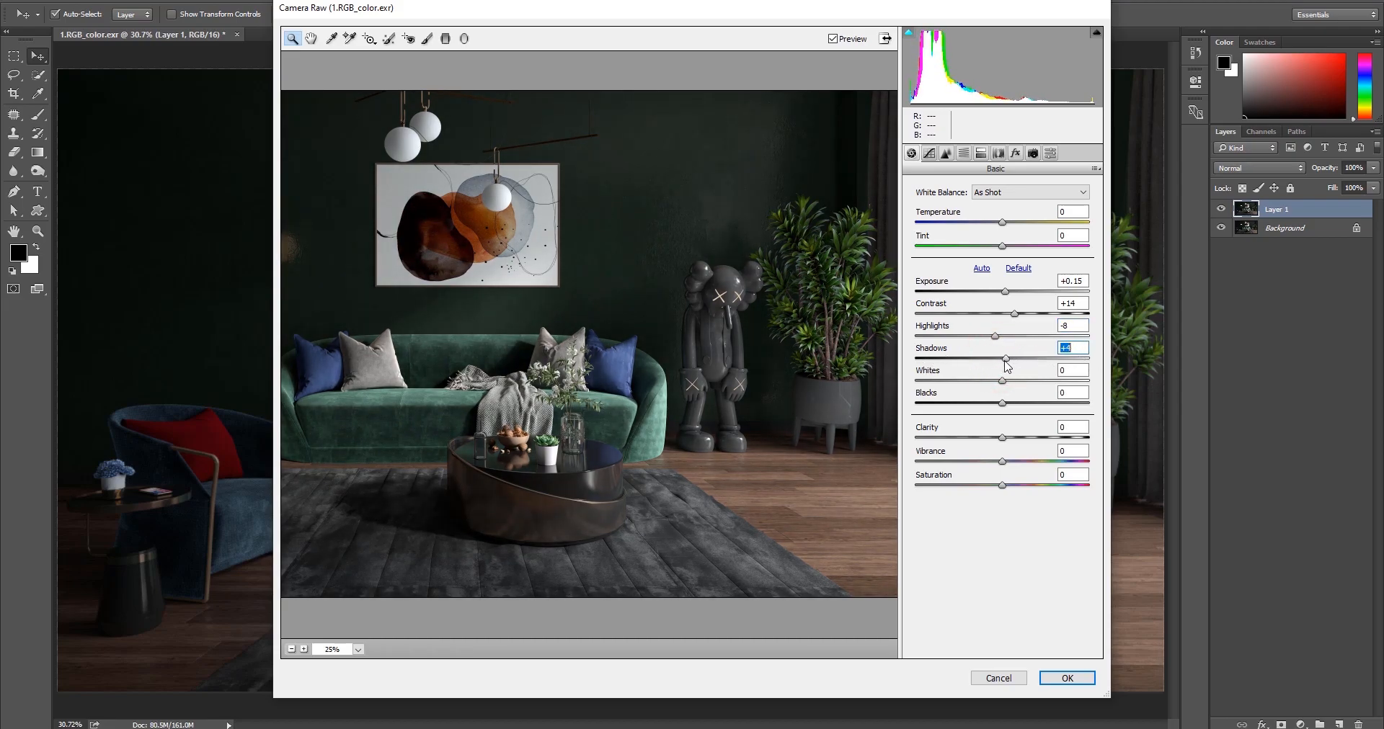
pyautogui.moveTo(1002, 381)
pyautogui.mouseDown()
pyautogui.moveTo(1042, 382)
pyautogui.moveTo(1024, 389)
pyautogui.mouseUp()
pyautogui.moveTo(1002, 403); pyautogui.dragTo(1013, 438)
# Set Clarity to +7, Vibrance to +4 and Saturation to +4, and apply the Camera Raw adjustments to Layer 1.
pyautogui.moveTo(931, 447); pyautogui.dragTo(1011, 448)
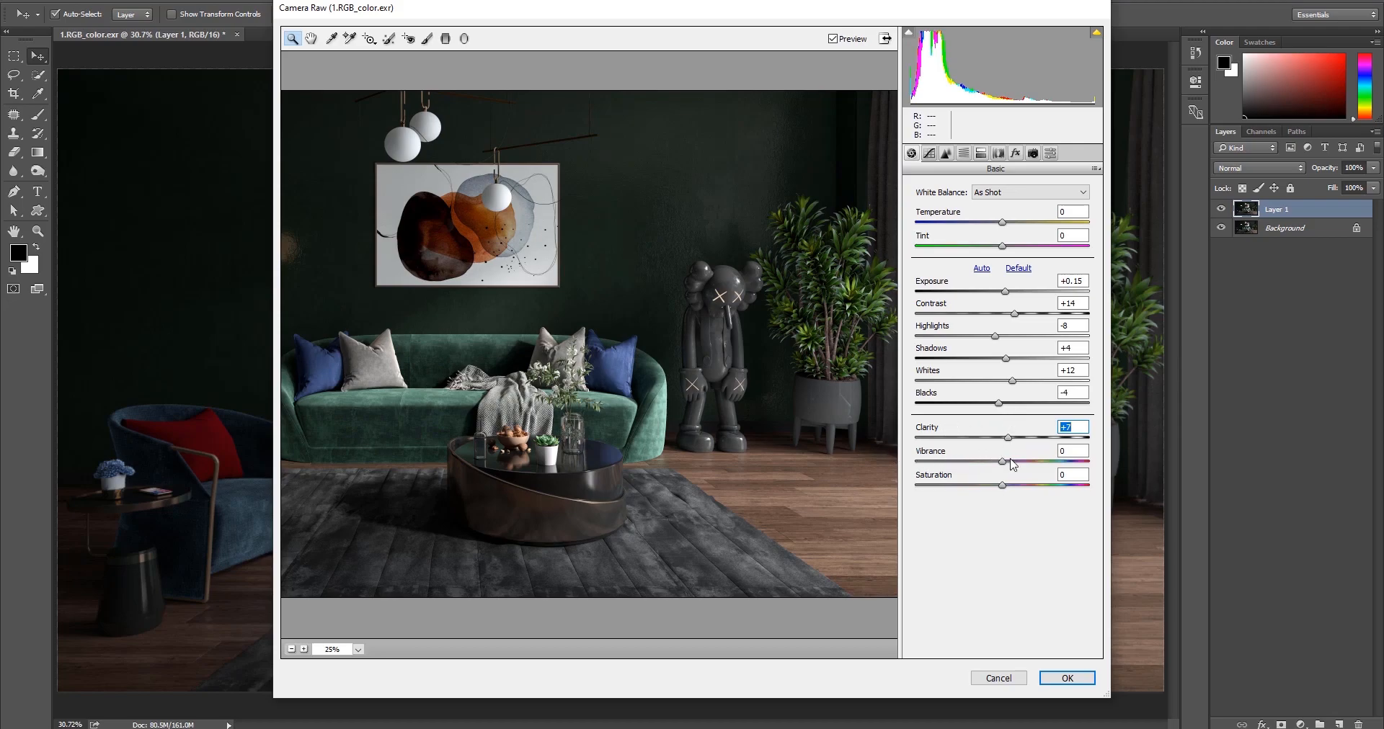
pyautogui.moveTo(1003, 462); pyautogui.dragTo(1006, 485)
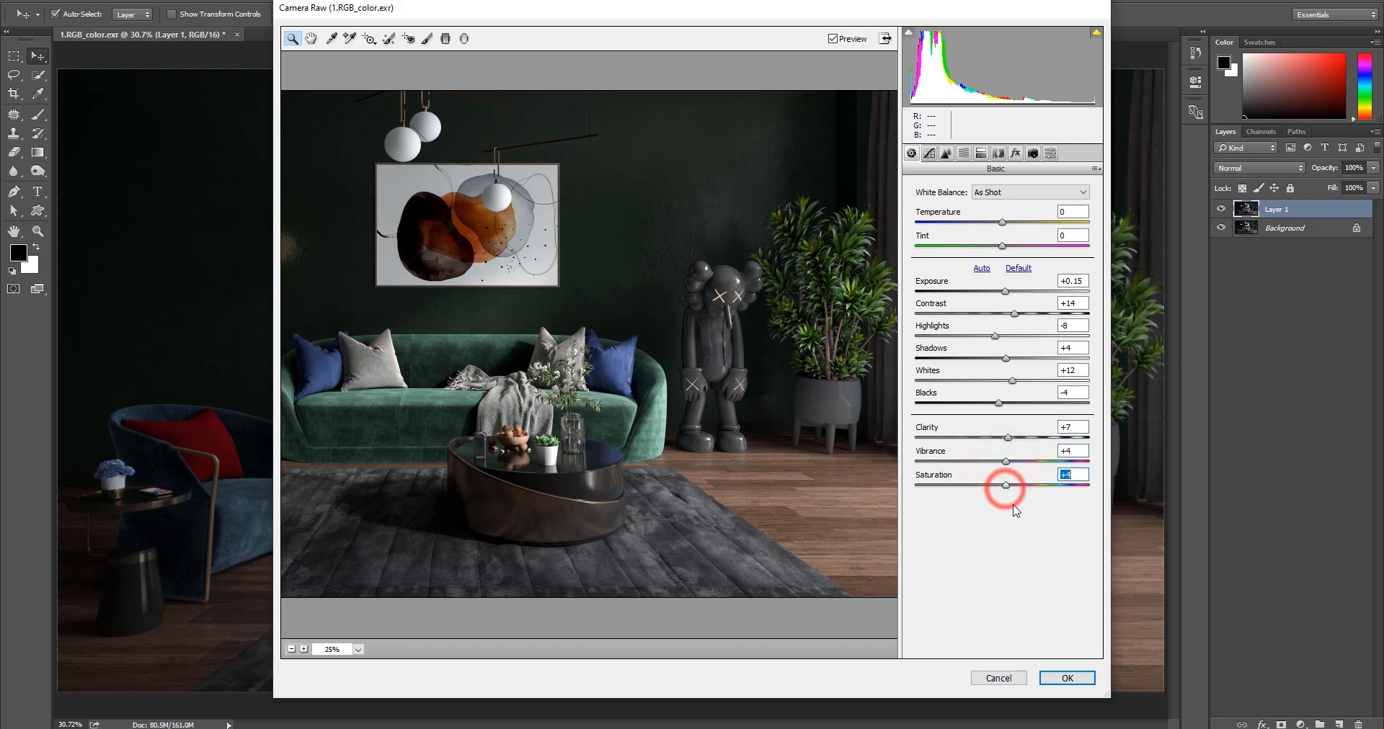
pyautogui.click(1061, 678)
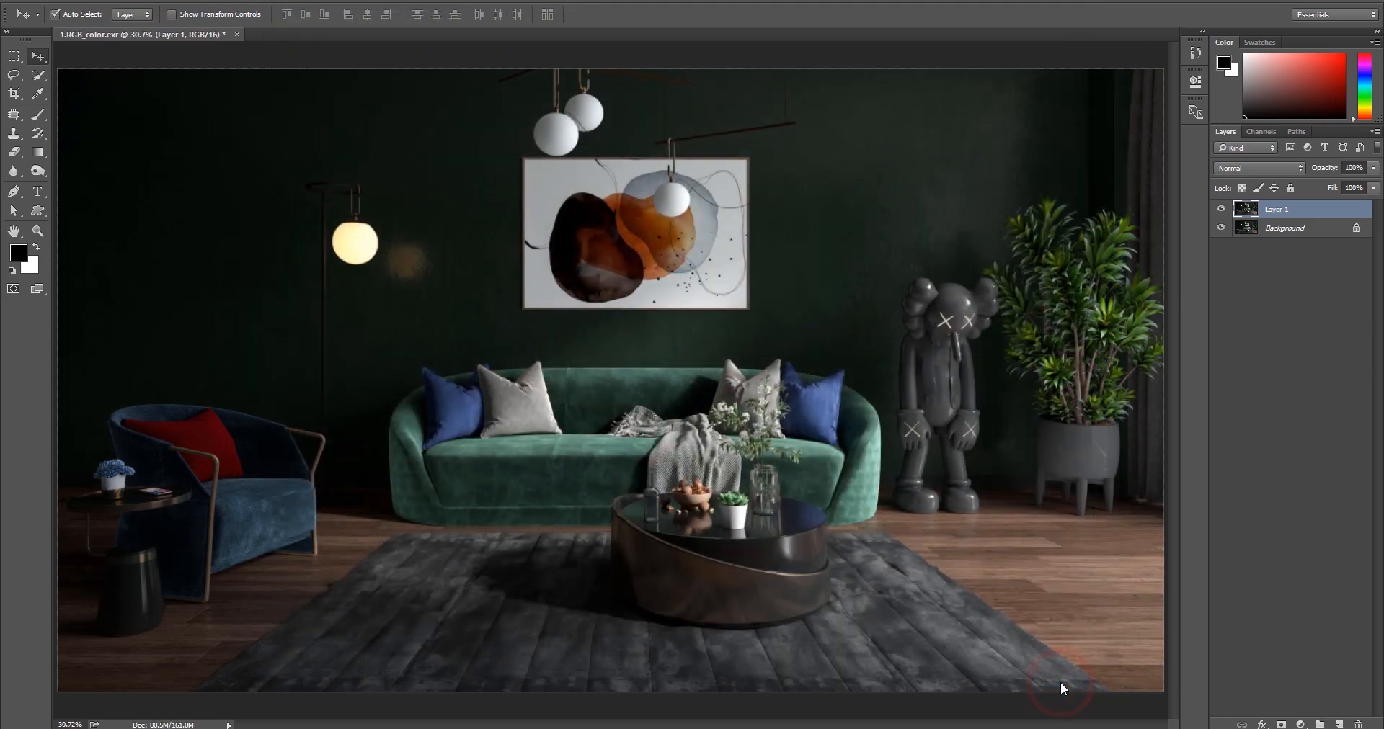
# Compare the image with Layer 1 hidden and shown, and duplicate Layer 1.
pyautogui.click(1221, 209)
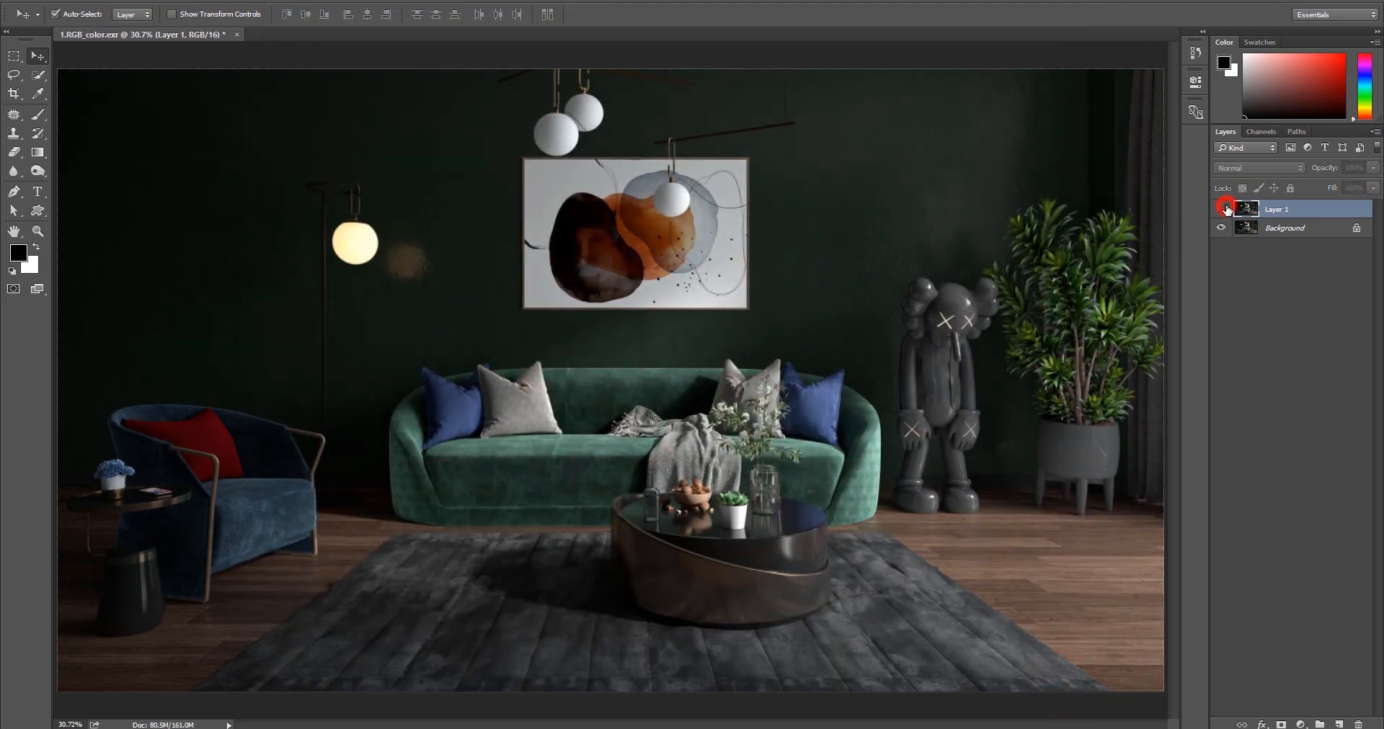
pyautogui.click(1221, 209)
pyautogui.hotkey('ctrl', 'j')
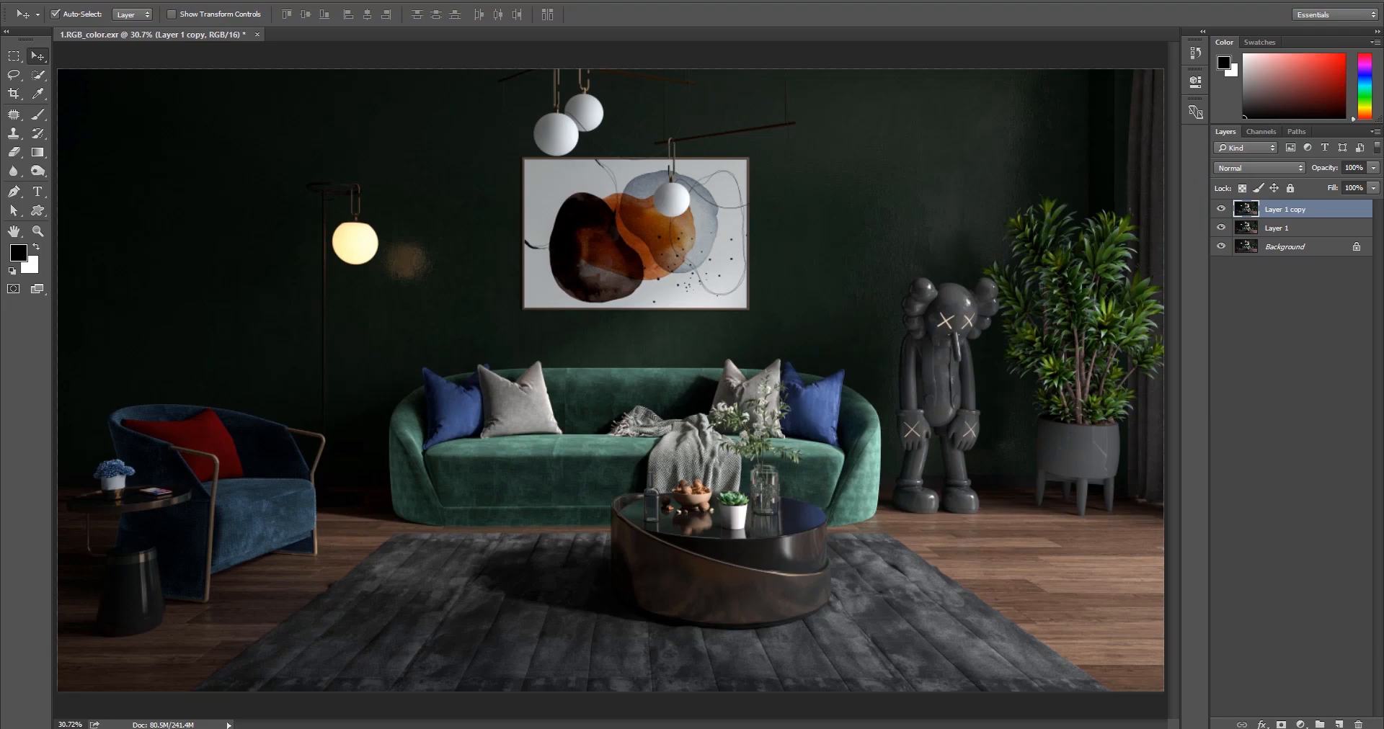
# Open the Camera Raw Filter for the Layer 1 copy and set Temperature to +3 and Tint to +3.
pyautogui.click(231, 1)
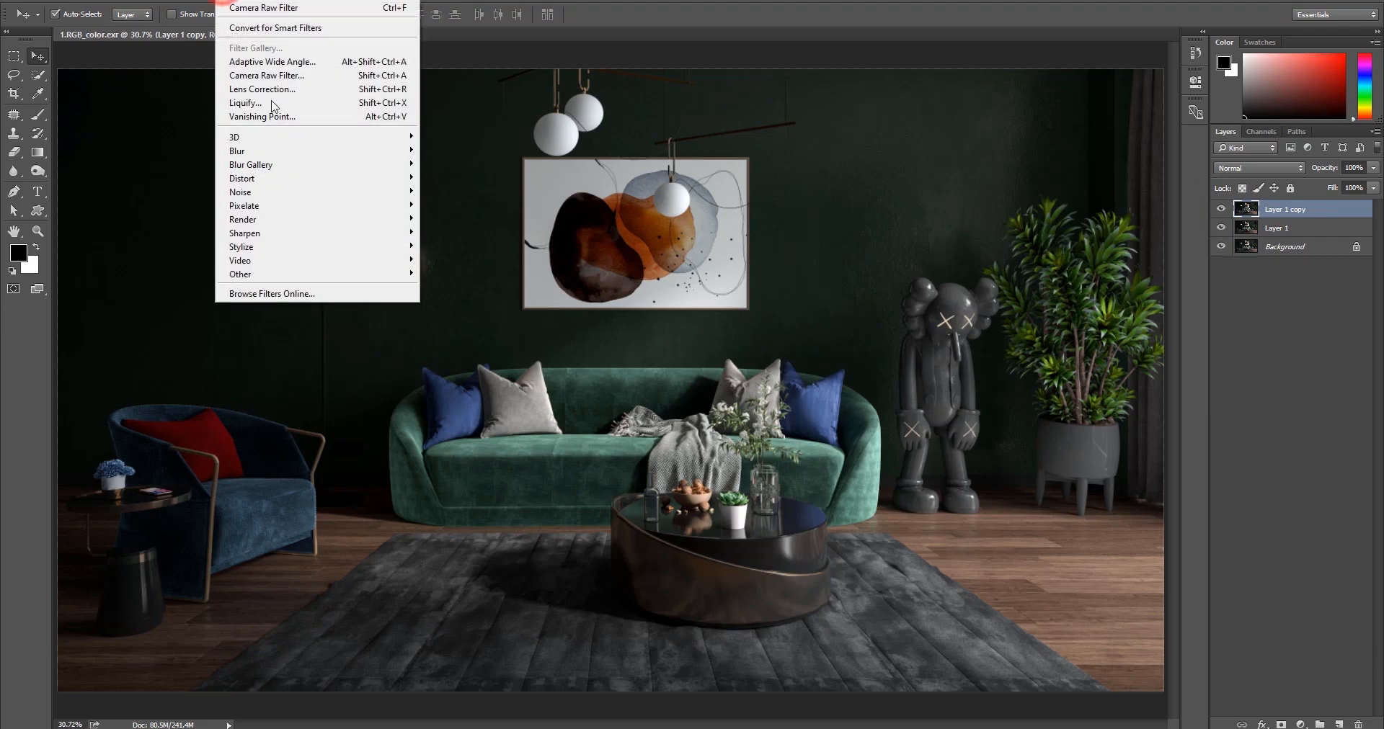
pyautogui.click(256, 75)
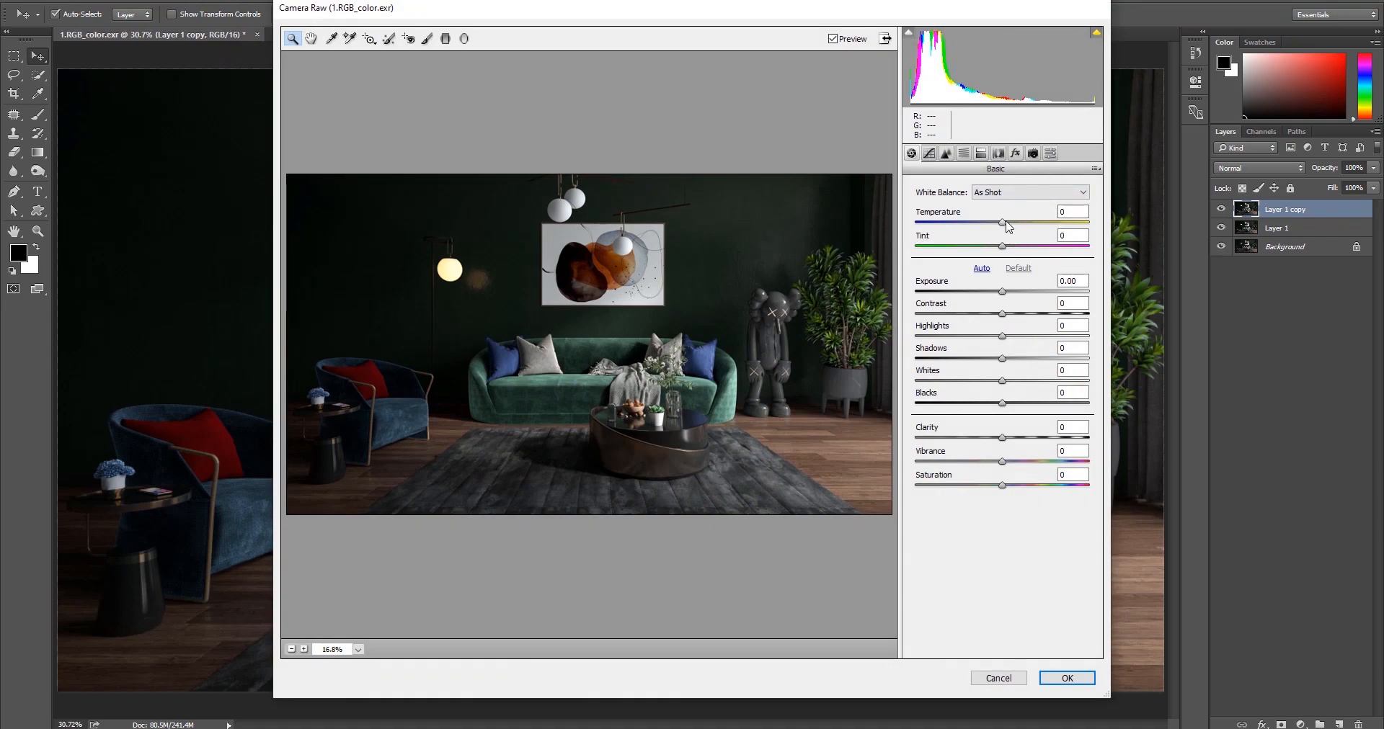
pyautogui.moveTo(1002, 223)
pyautogui.mouseDown()
pyautogui.moveTo(1035, 225)
pyautogui.moveTo(973, 226)
pyautogui.moveTo(1006, 234)
pyautogui.moveTo(1003, 249)
pyautogui.moveTo(921, 256)
pyautogui.moveTo(1002, 247)
pyautogui.mouseUp()
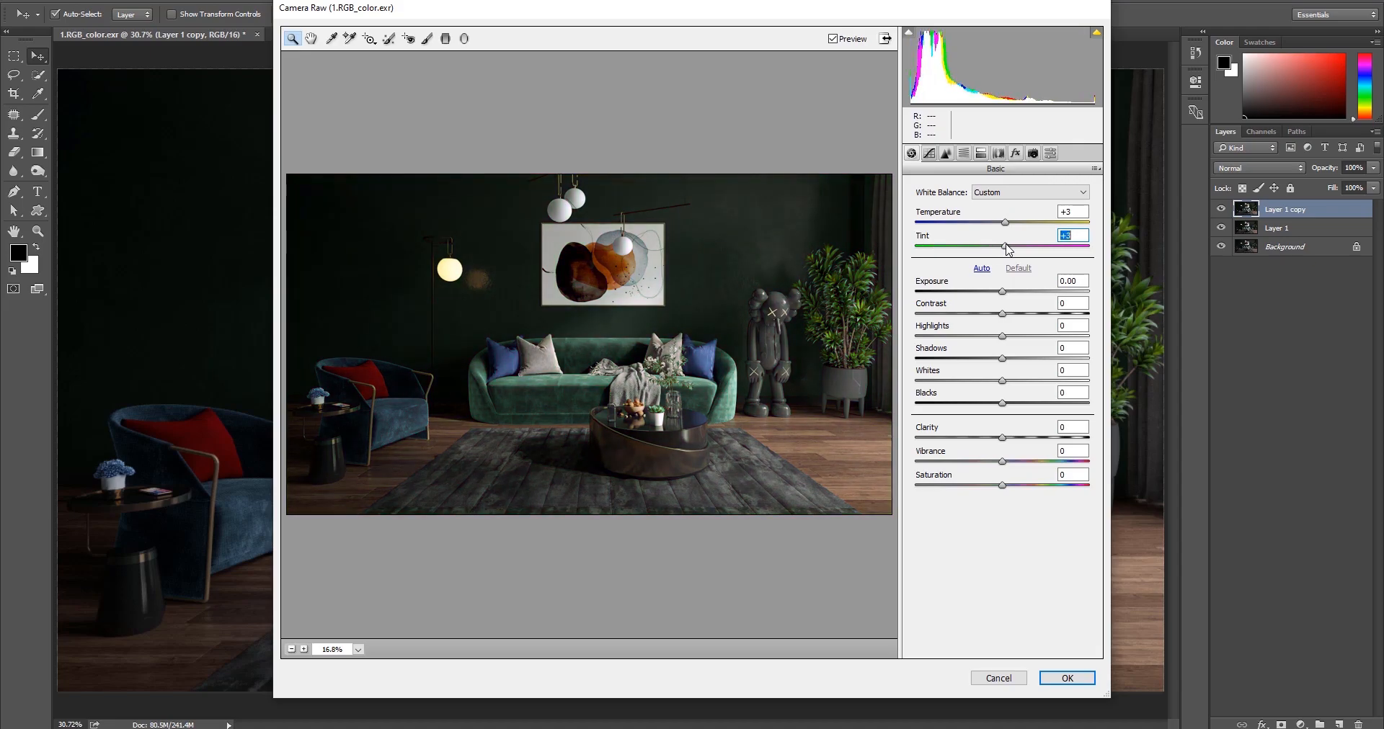
# Try a slight sharpening amount on the Layer 1 copy in the Camera Raw Detail settings.
pyautogui.click(929, 155)
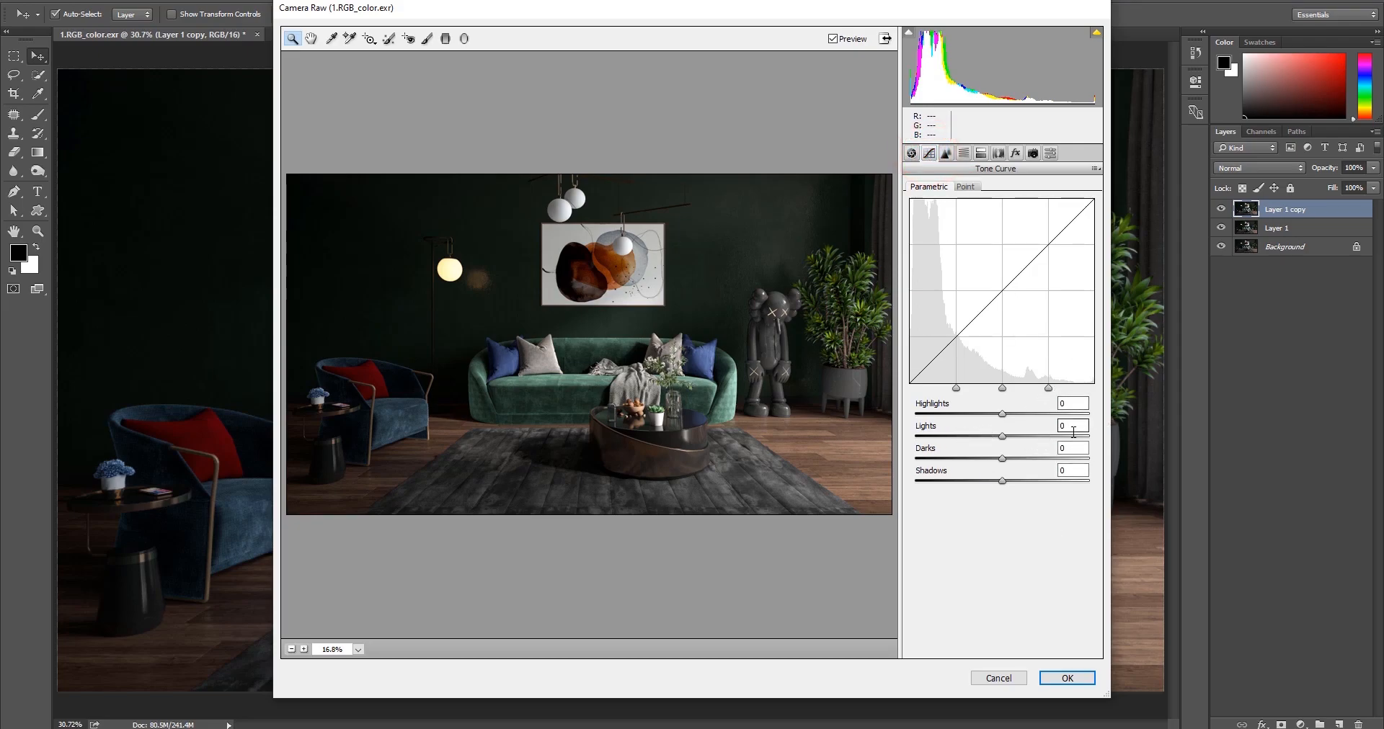
pyautogui.click(947, 154)
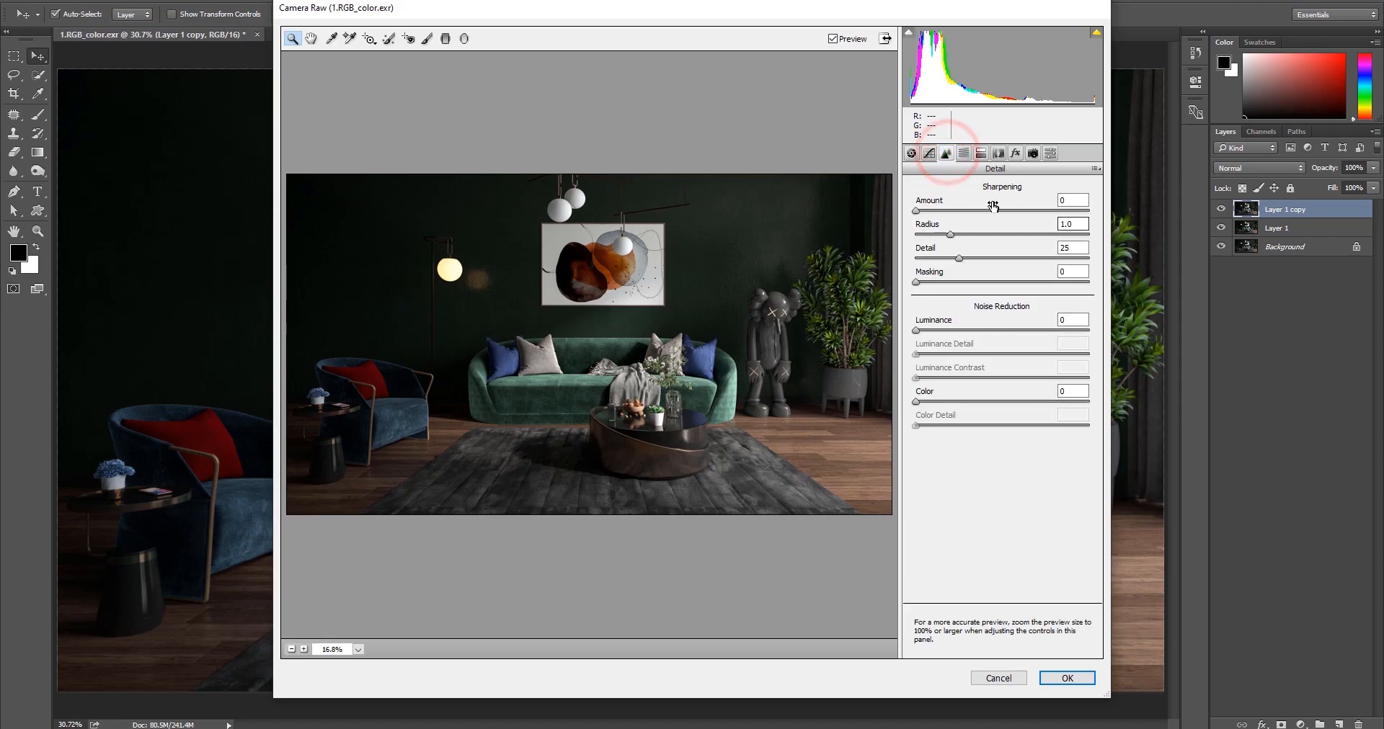
pyautogui.moveTo(916, 210); pyautogui.dragTo(931, 213)
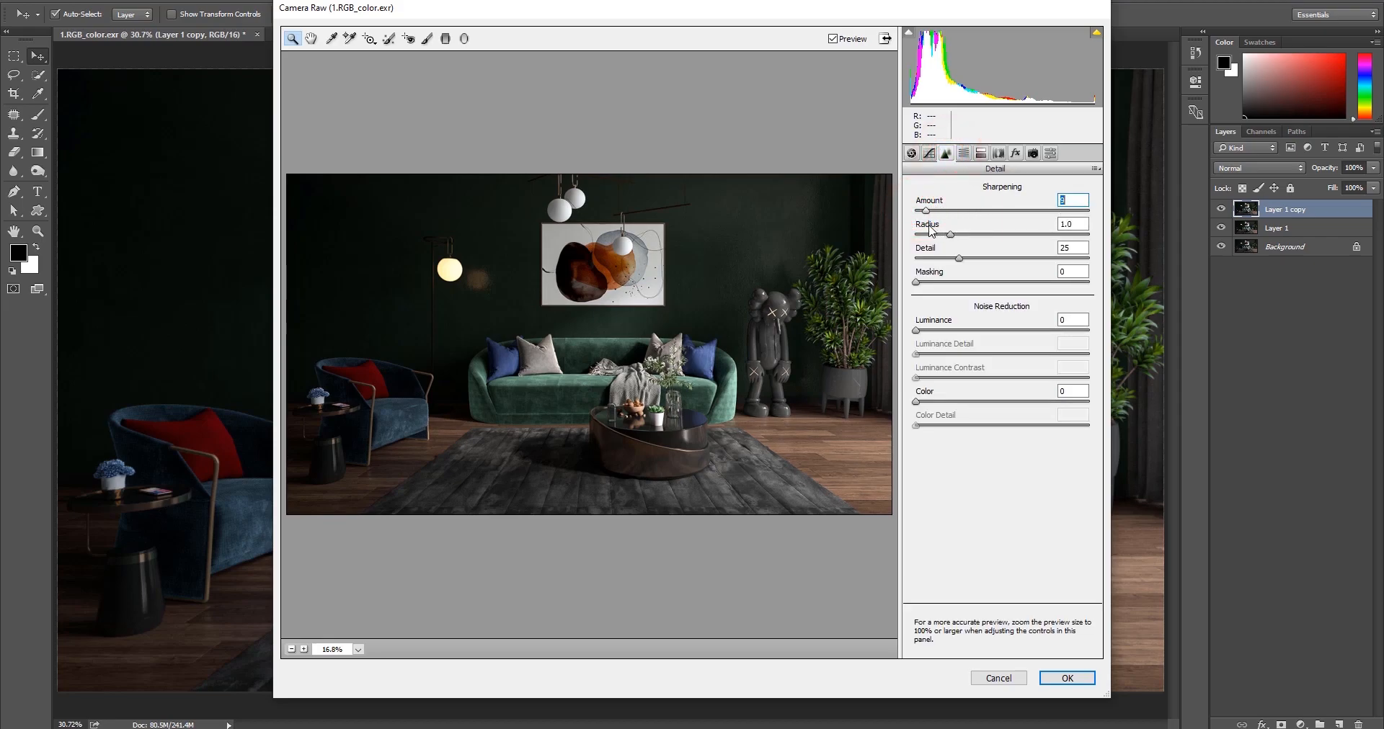
pyautogui.moveTo(926, 210); pyautogui.dragTo(905, 210)
# Look through the Camera Raw settings for Camera Calibration, Effects, Split Toning, Lens Corrections, HSL / Grayscale and Detail.
pyautogui.click(1033, 153)
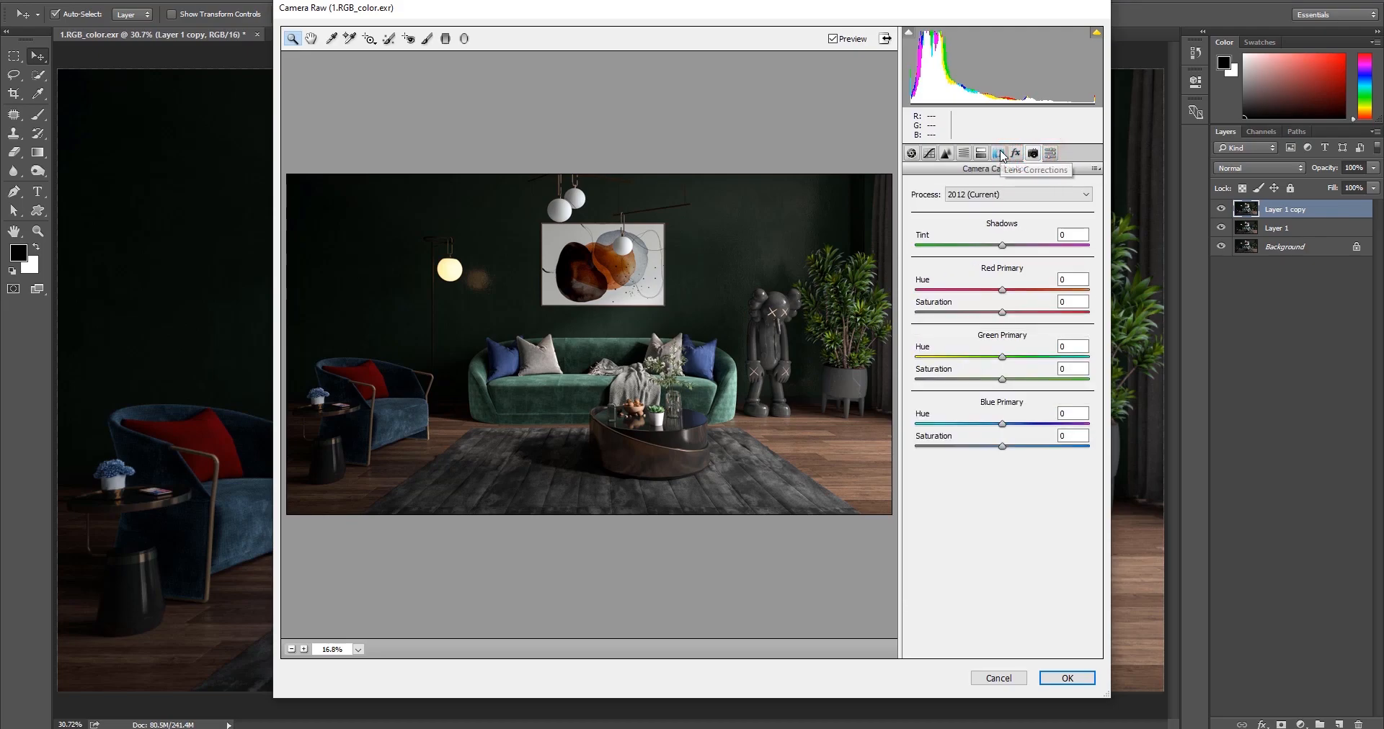
pyautogui.click(1016, 152)
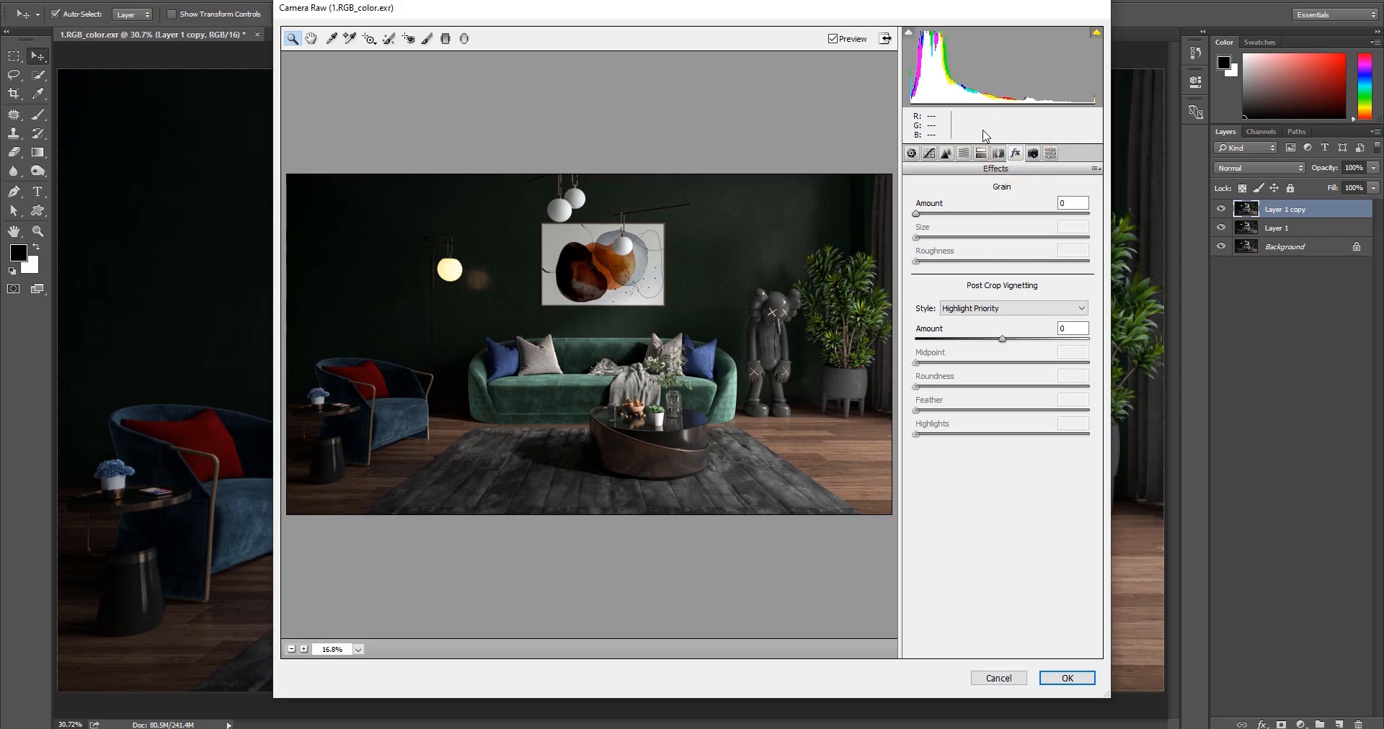
pyautogui.click(982, 153)
pyautogui.click(998, 153)
pyautogui.click(981, 153)
pyautogui.click(966, 154)
pyautogui.click(946, 152)
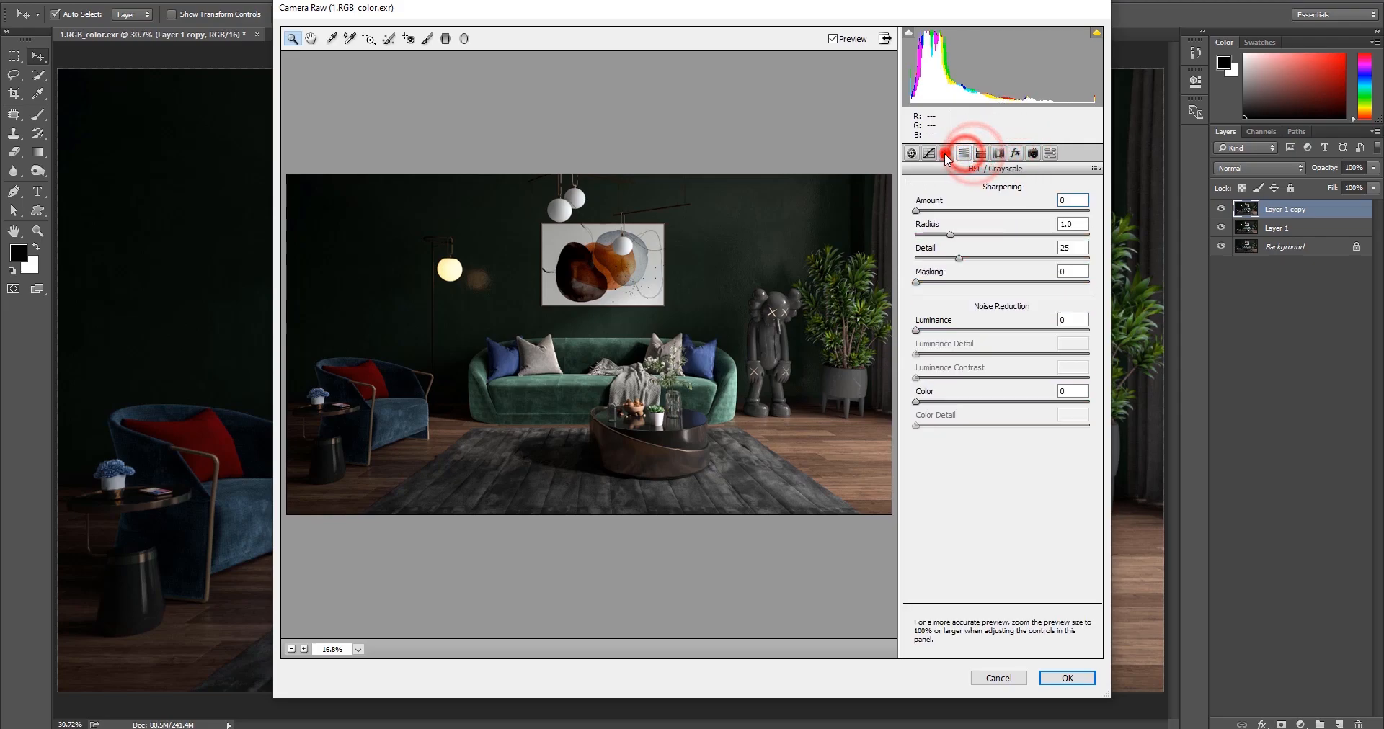
pyautogui.click(1050, 153)
pyautogui.click(1033, 153)
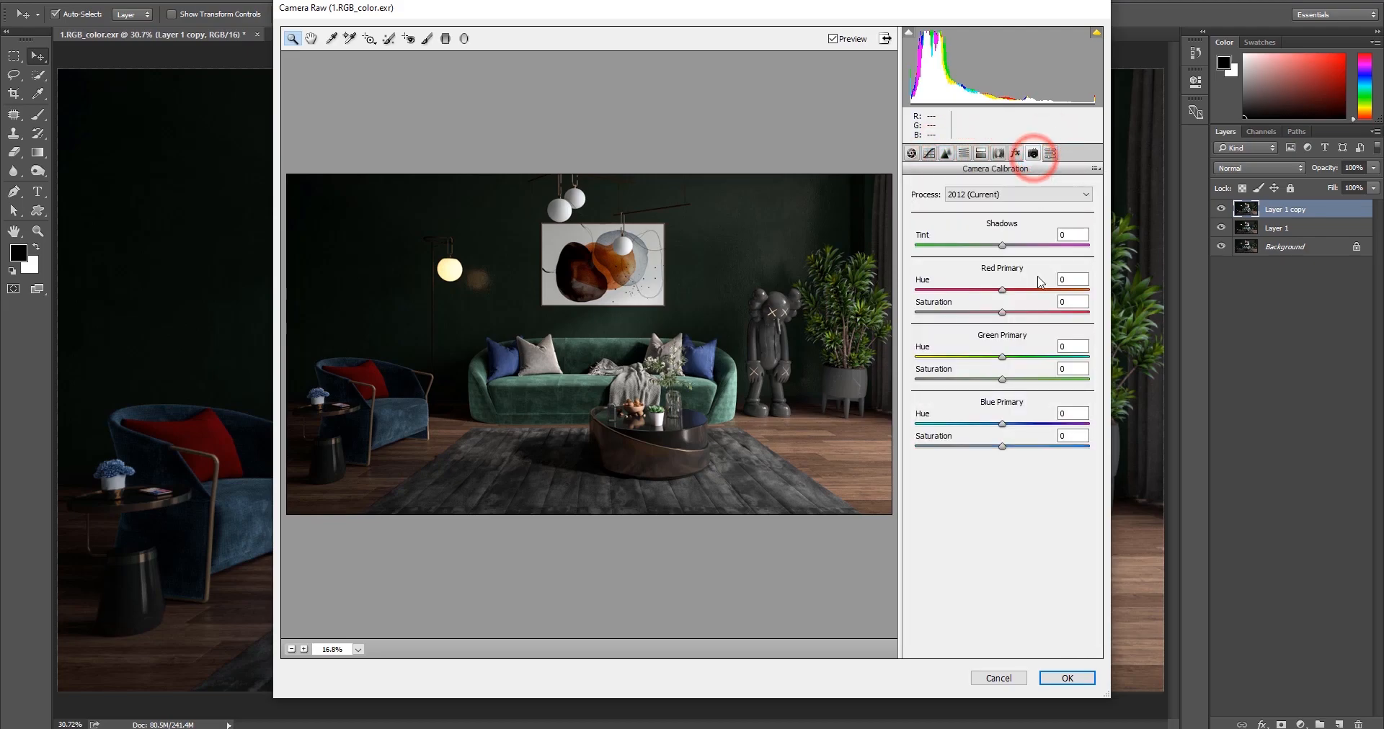
pyautogui.click(964, 153)
pyautogui.click(947, 153)
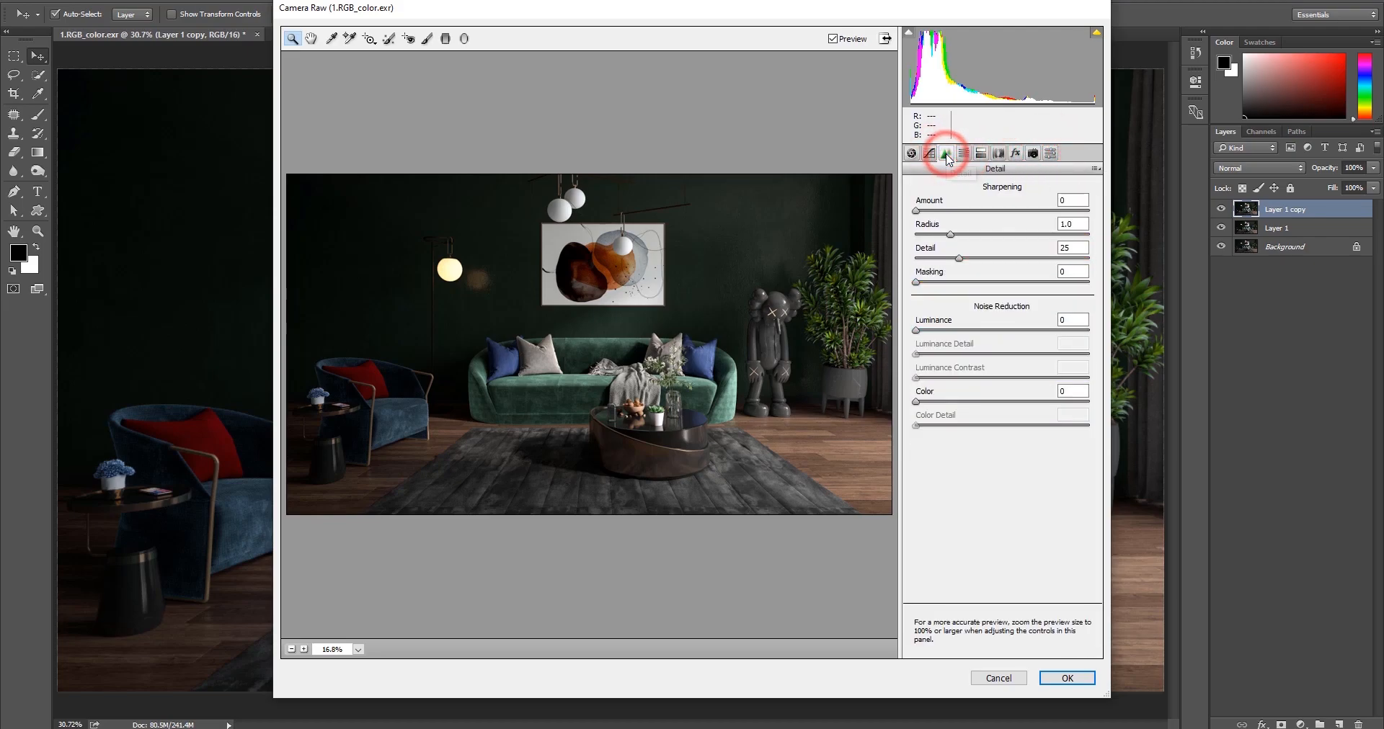
pyautogui.click(911, 152)
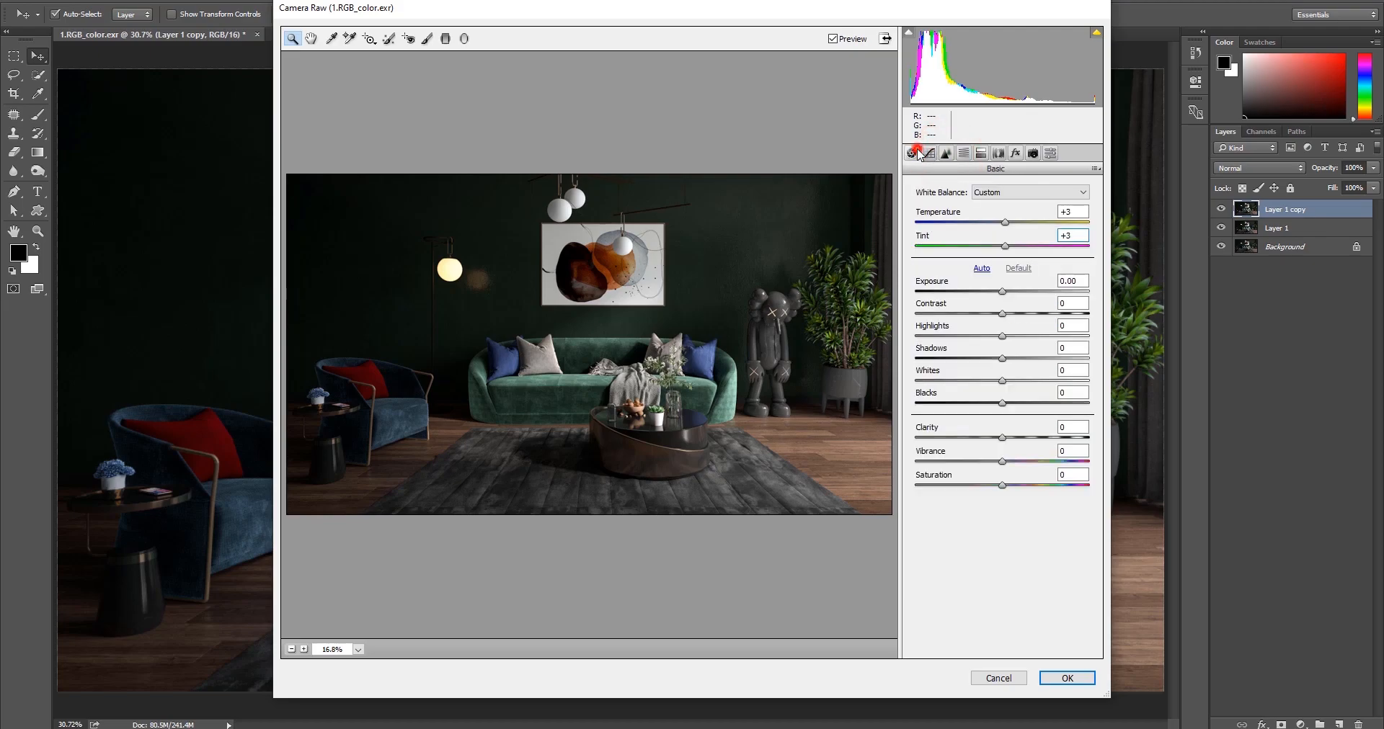
pyautogui.click(999, 153)
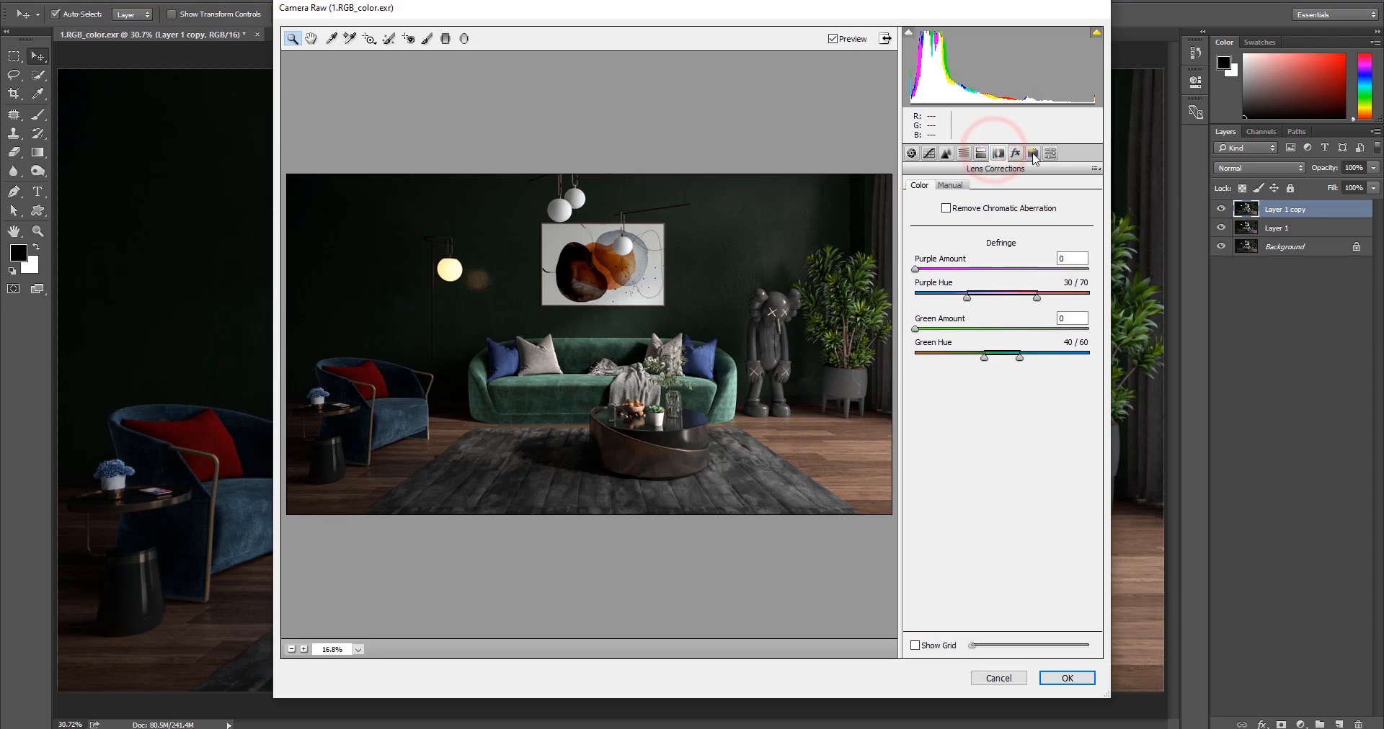
pyautogui.click(1033, 153)
# Add a Highlight Priority post-crop vignette with Amount -35, Midpoint 59, Roundness +43, Feather 53 and Highlights 8.
pyautogui.click(1016, 154)
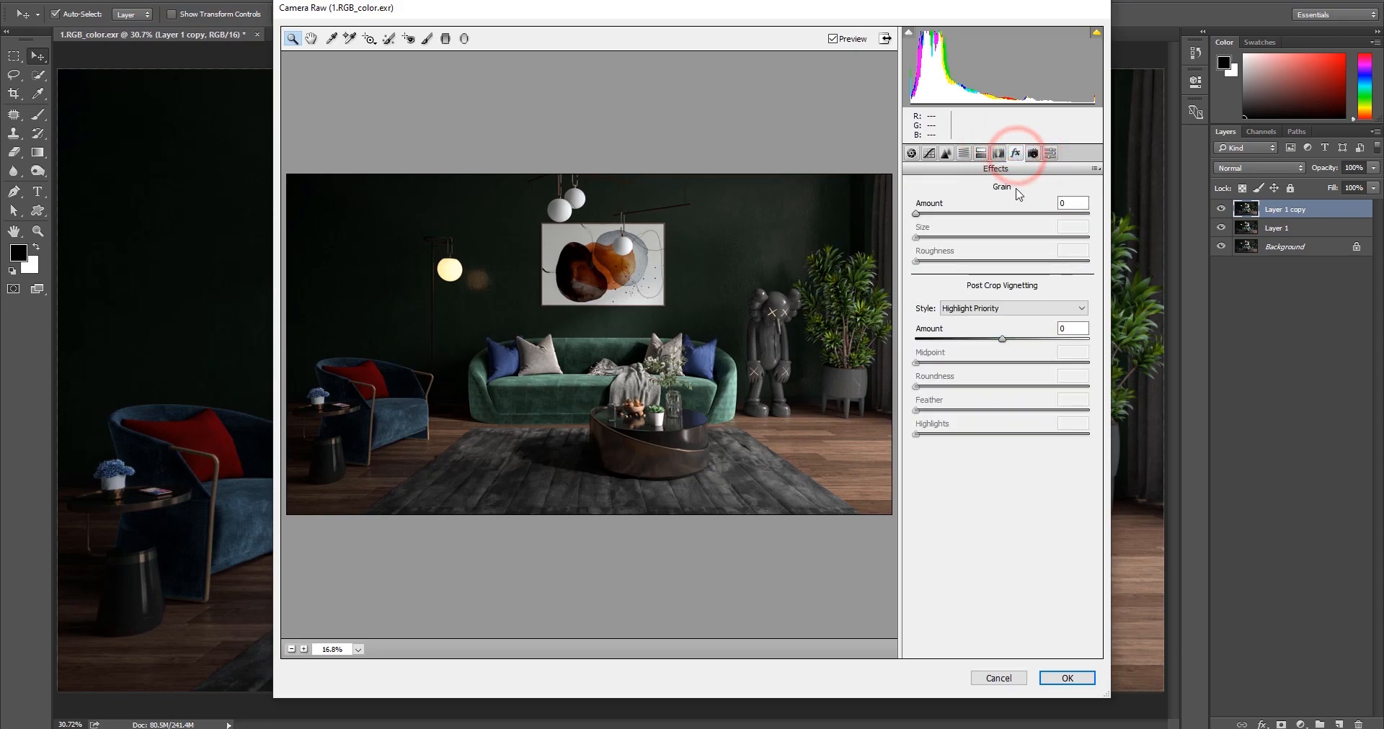
pyautogui.moveTo(1003, 339); pyautogui.dragTo(971, 341)
pyautogui.click(1003, 387)
pyautogui.moveTo(1003, 387)
pyautogui.mouseDown()
pyautogui.moveTo(1045, 399)
pyautogui.moveTo(1007, 411)
pyautogui.mouseUp()
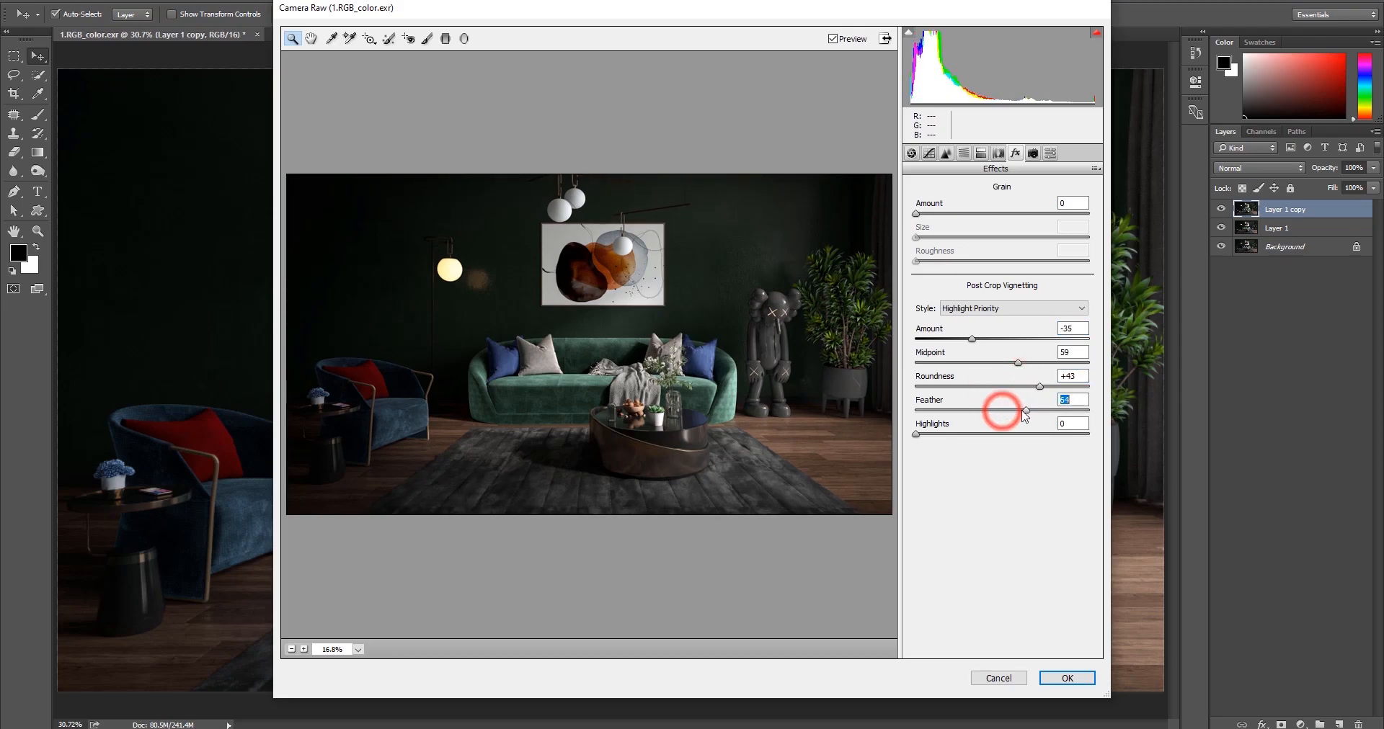
pyautogui.moveTo(919, 437); pyautogui.dragTo(929, 435)
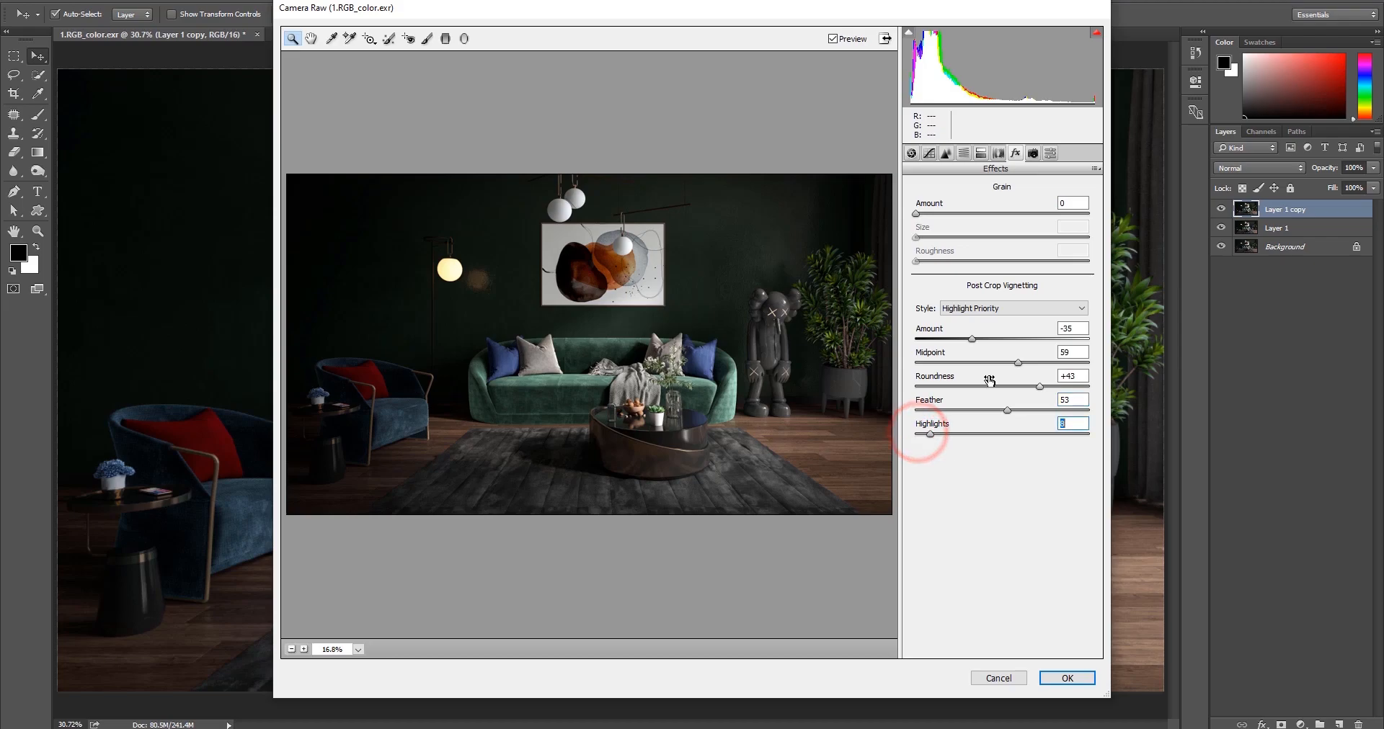
# Set the vignette's Amount to -42 and Midpoint to 88, apply the filter and inspect the sofa area up close.
pyautogui.click(974, 338)
pyautogui.moveTo(987, 340); pyautogui.dragTo(1078, 366)
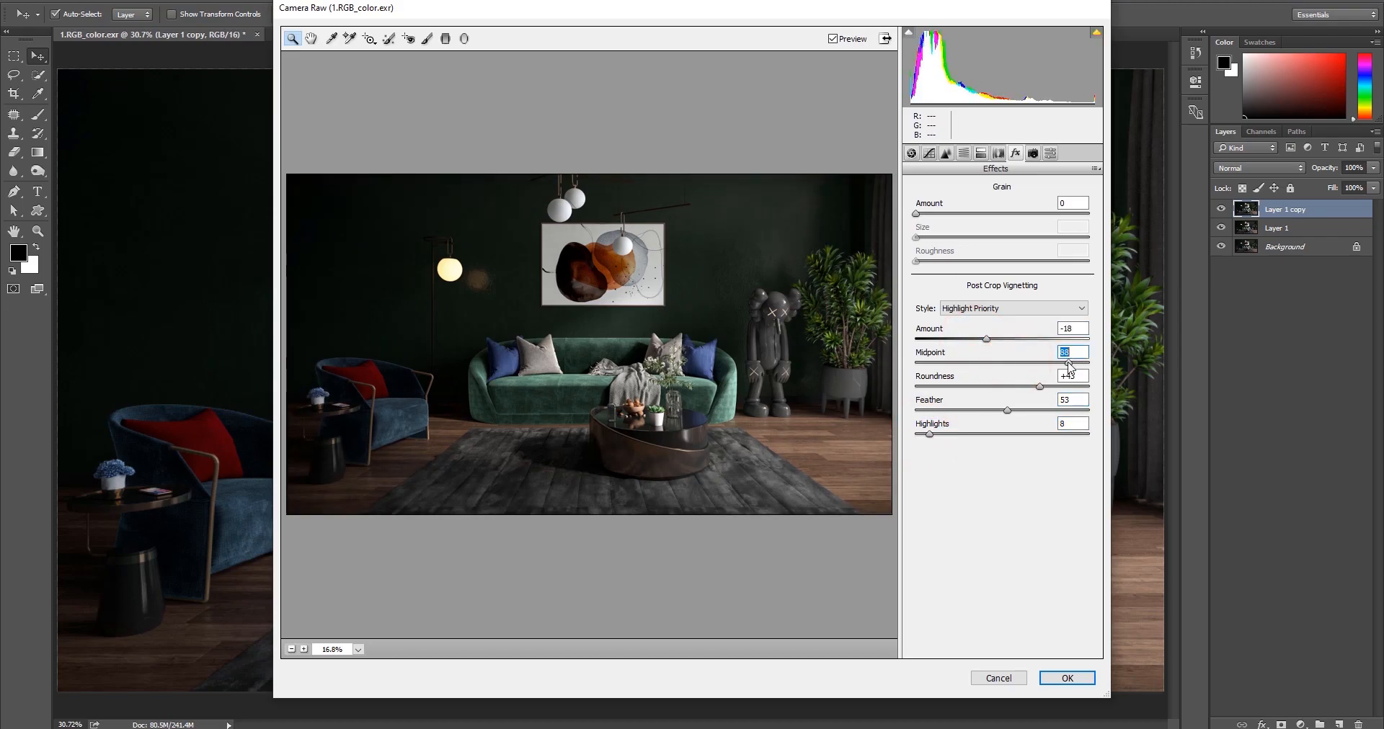
pyautogui.moveTo(988, 339); pyautogui.dragTo(967, 339)
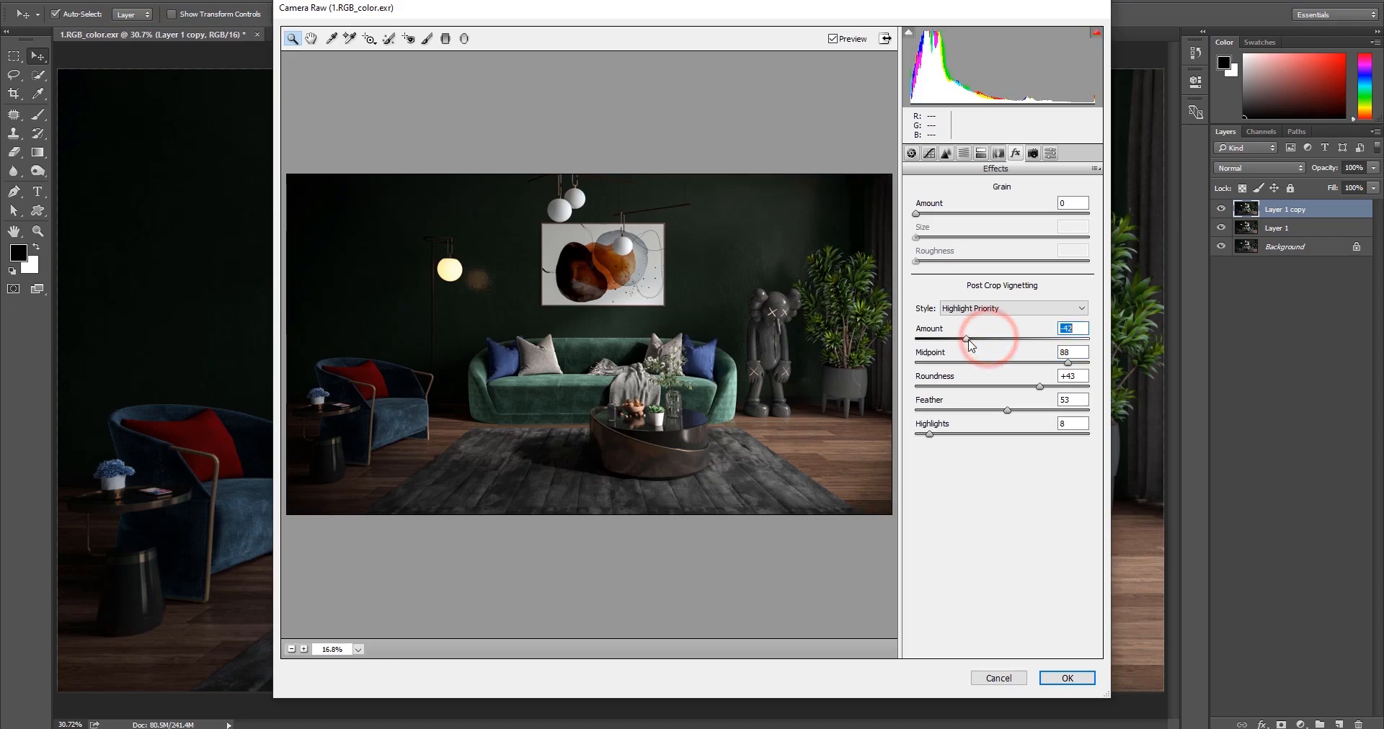
pyautogui.click(1058, 677)
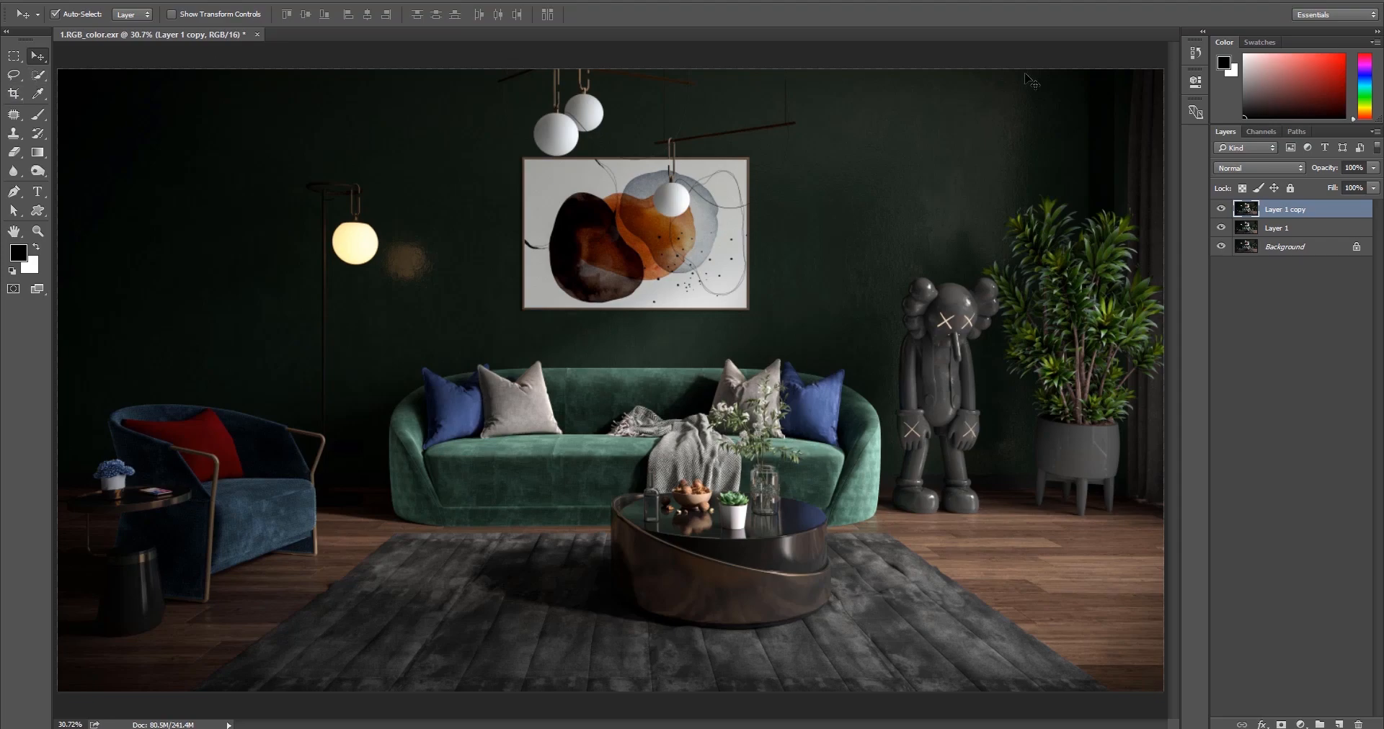
pyautogui.keyDown('alt'); pyautogui.scroll(1, 1165, 98); pyautogui.keyUp('alt')
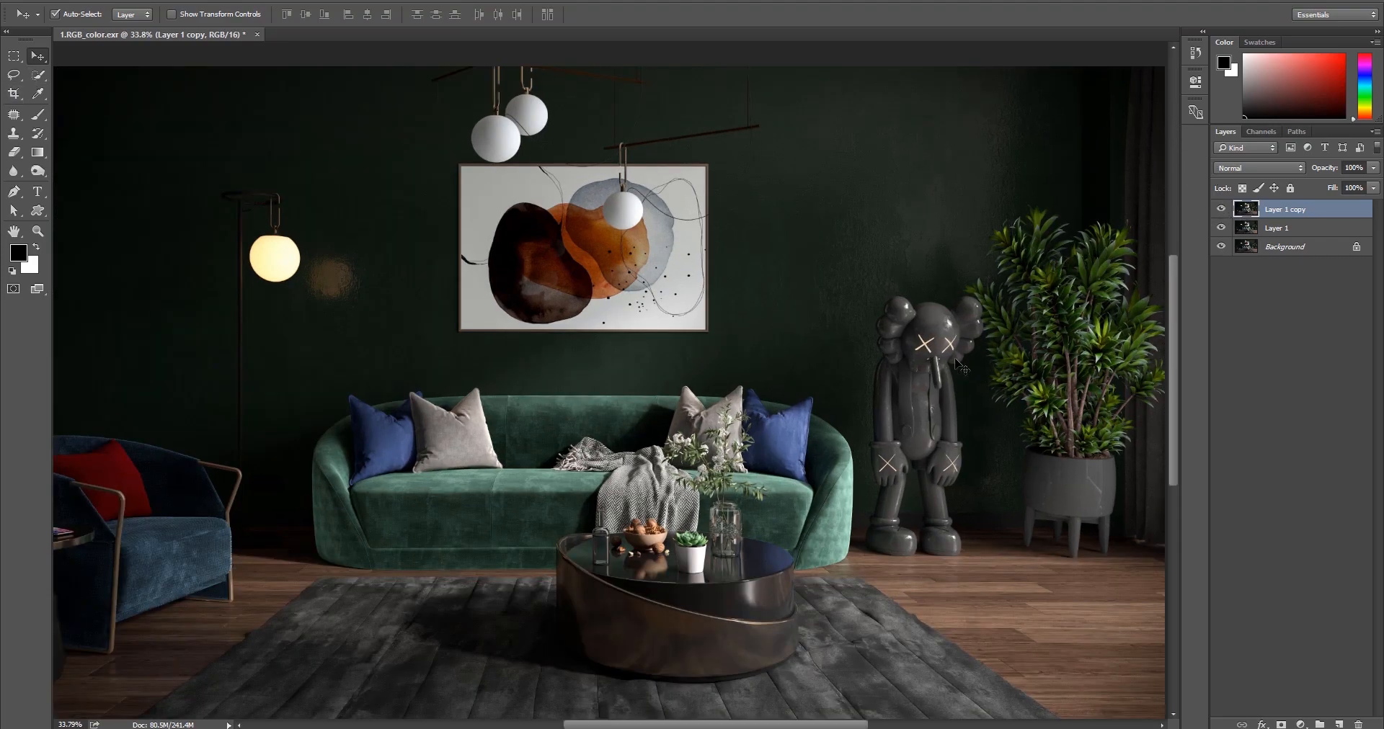
pyautogui.keyDown('alt'); pyautogui.scroll(13, 922, 369); pyautogui.keyUp('alt')
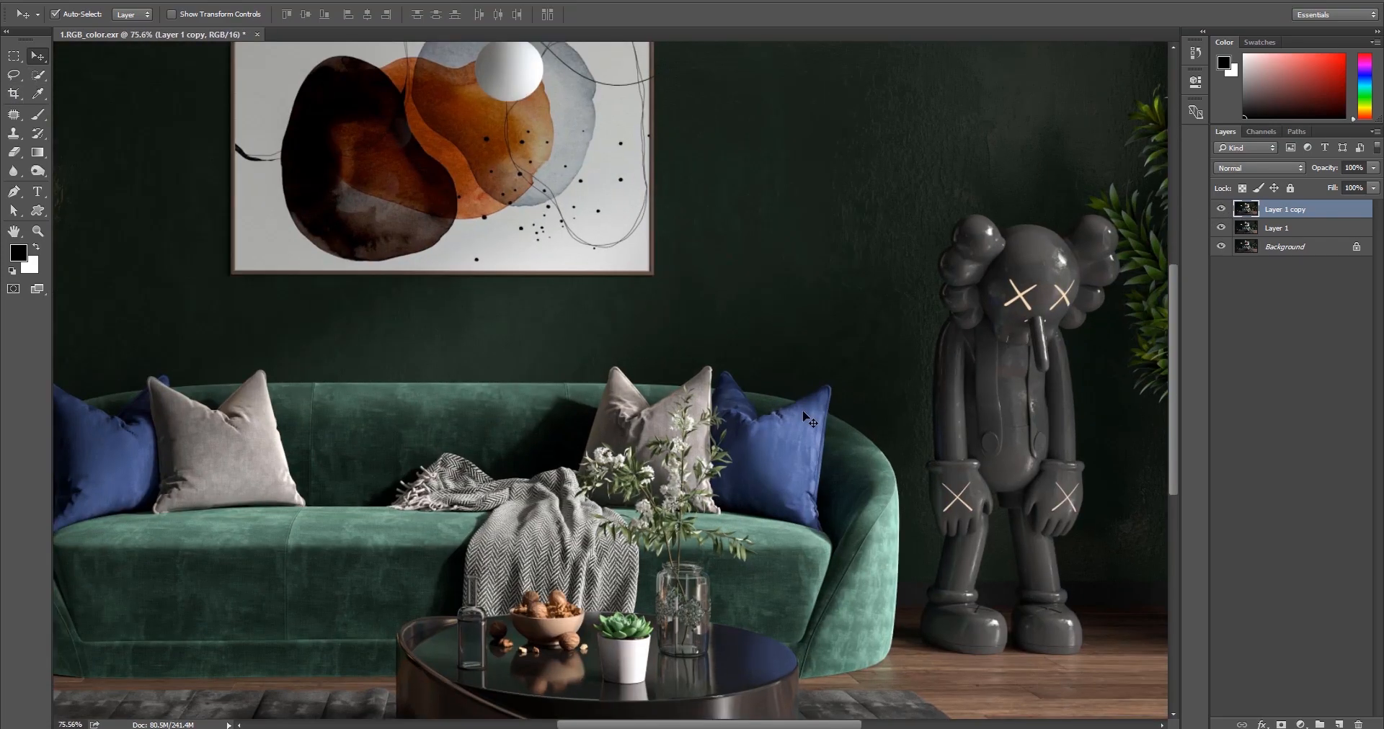
# Duplicate the graded Layer 1 copy and apply a High Pass filter with a 1-pixel radius to the duplicate.
pyautogui.hotkey('ctrl', '0')
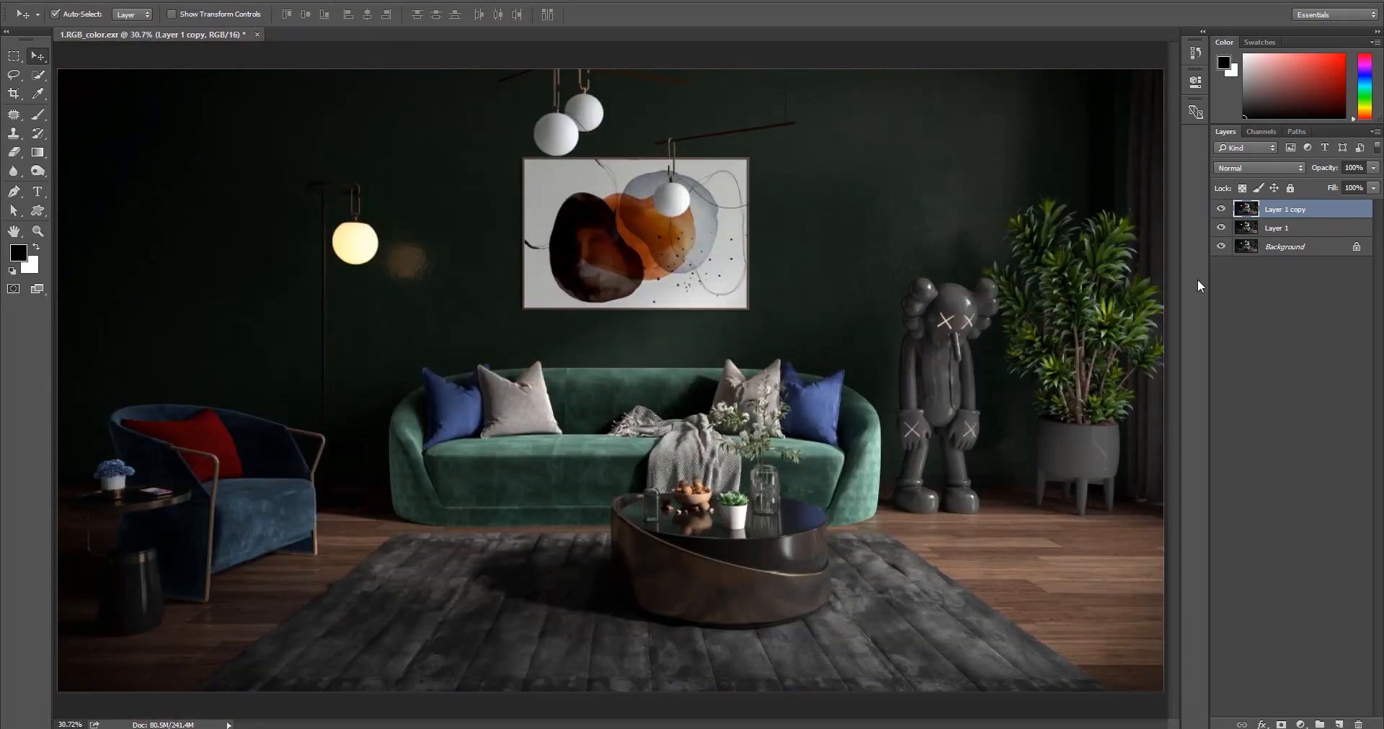
pyautogui.hotkey('ctrl', 'j')
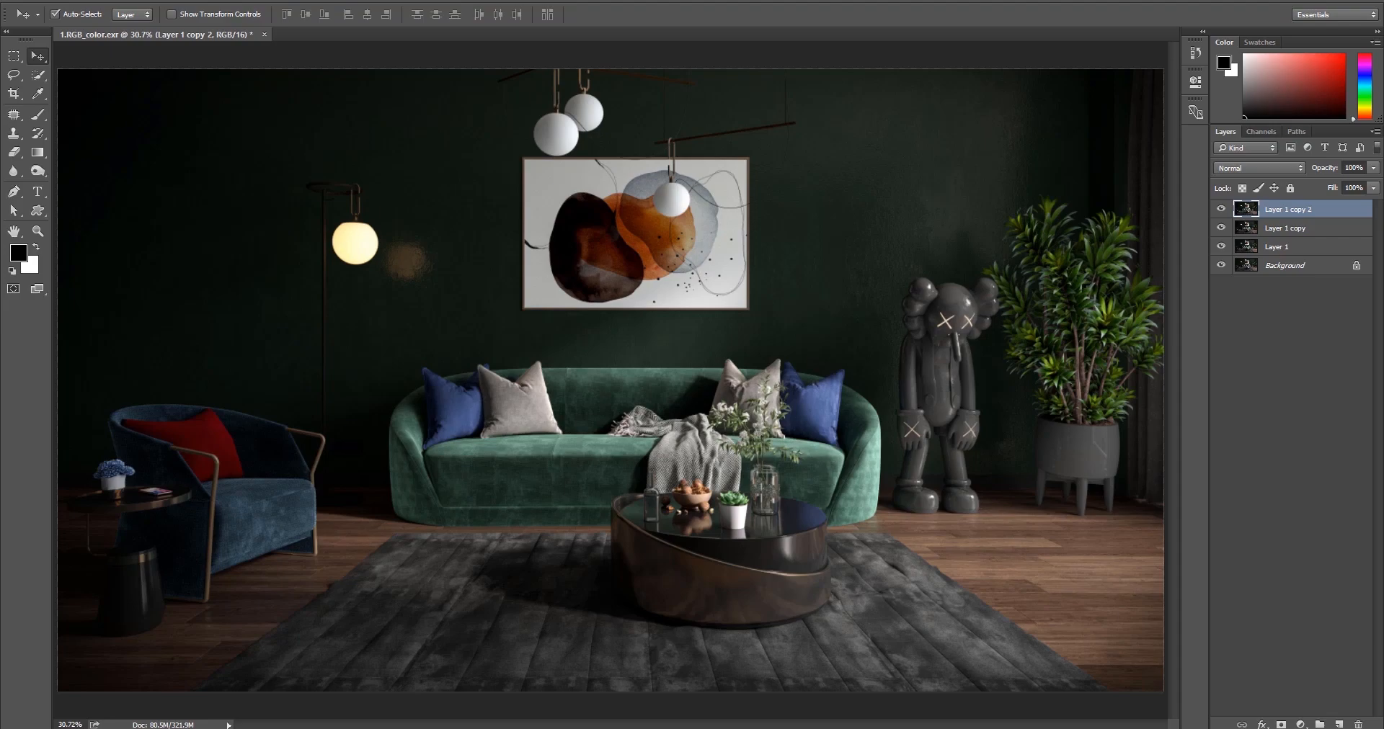
pyautogui.click(238, 0)
pyautogui.moveTo(276, 277)
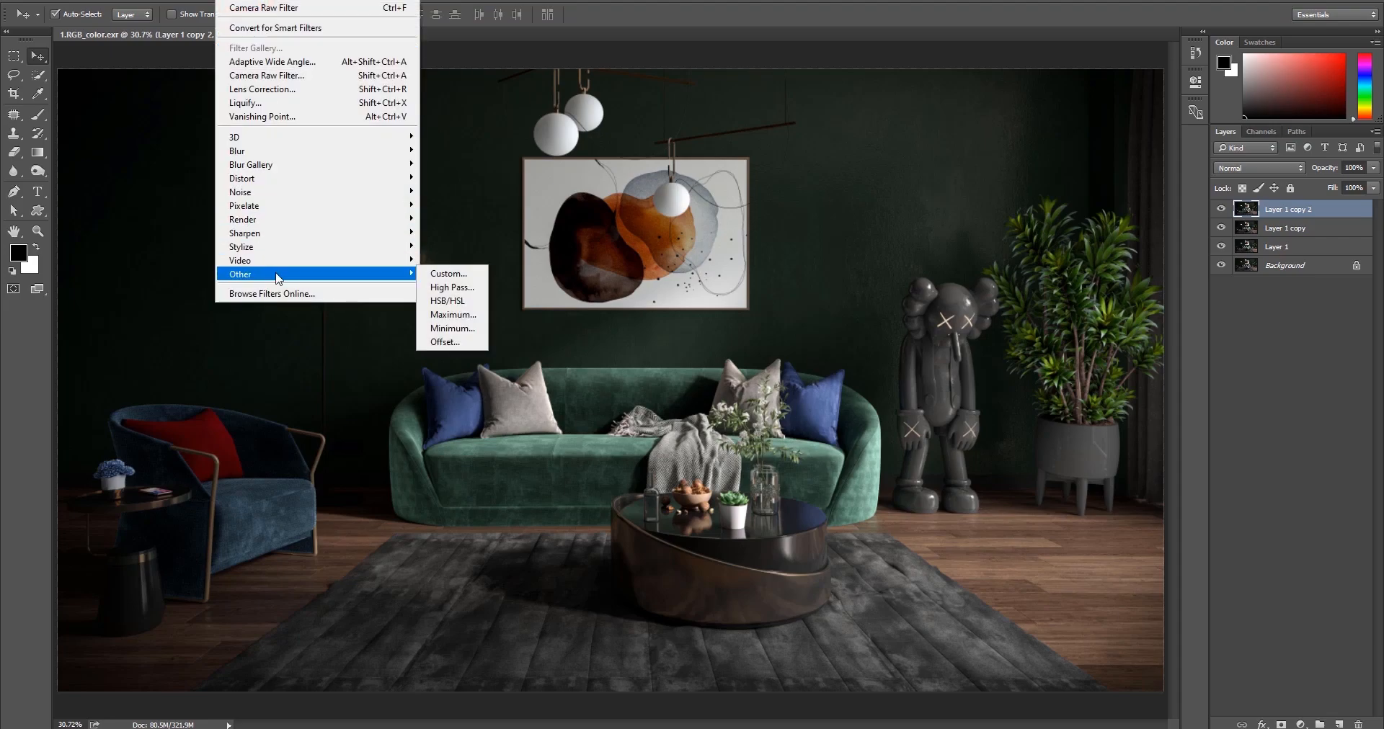
pyautogui.click(453, 287)
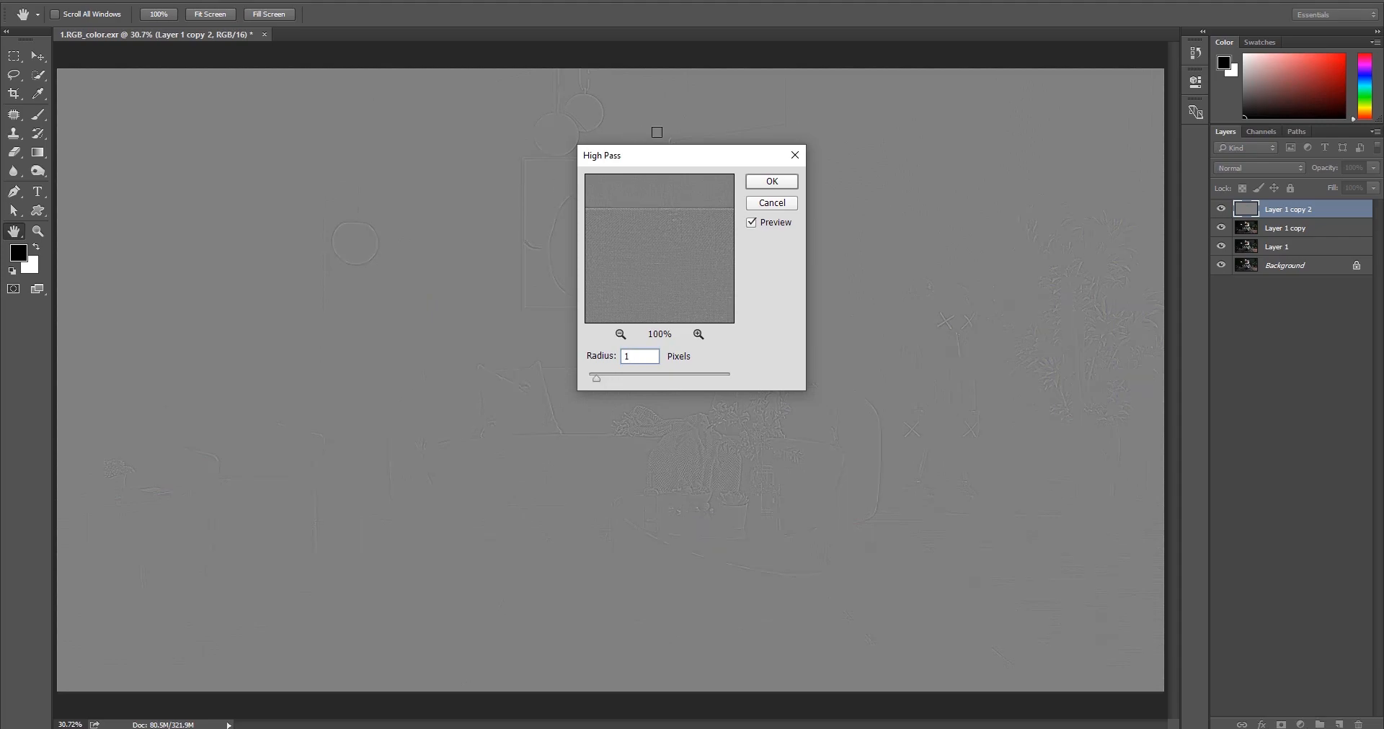
pyautogui.click(756, 183)
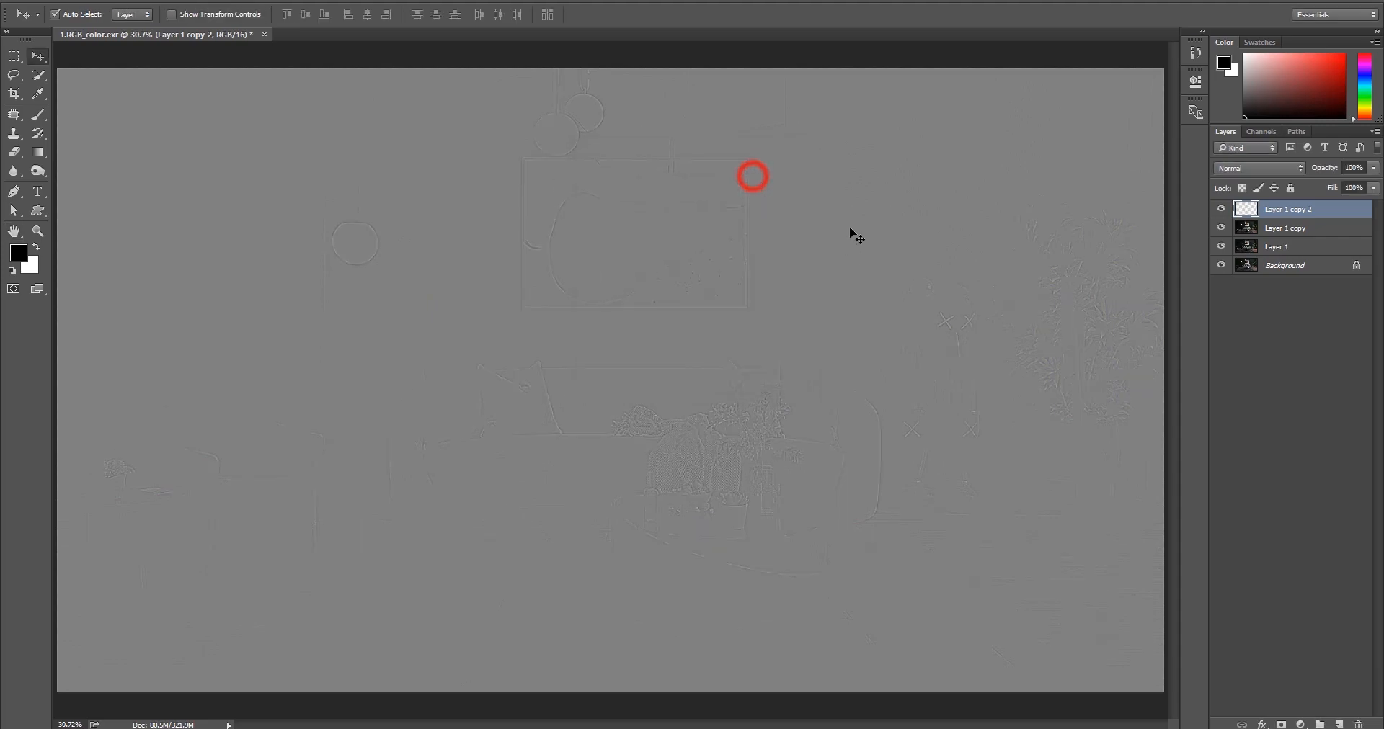
# Set the High Pass layer to Soft Light blending and compare the throw and vase area with and without it.
pyautogui.click(1232, 169)
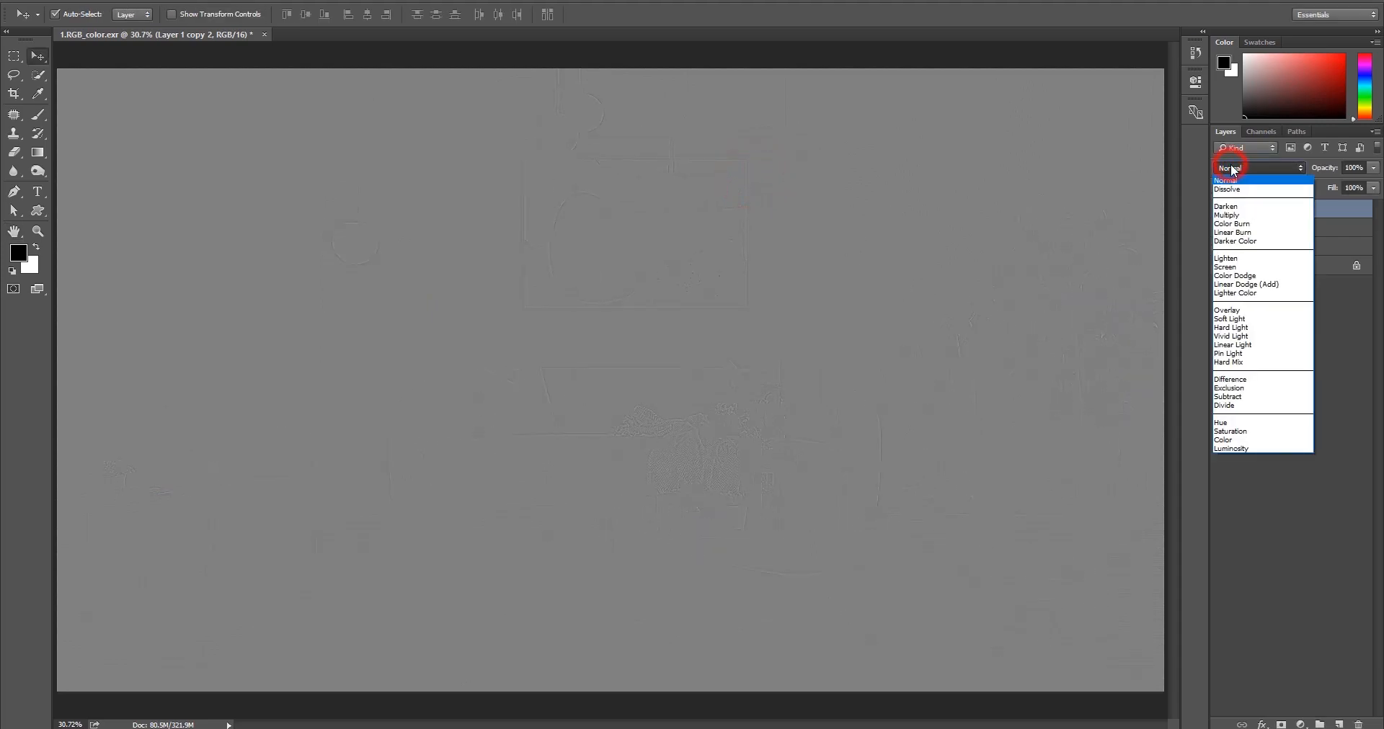
pyautogui.click(1243, 321)
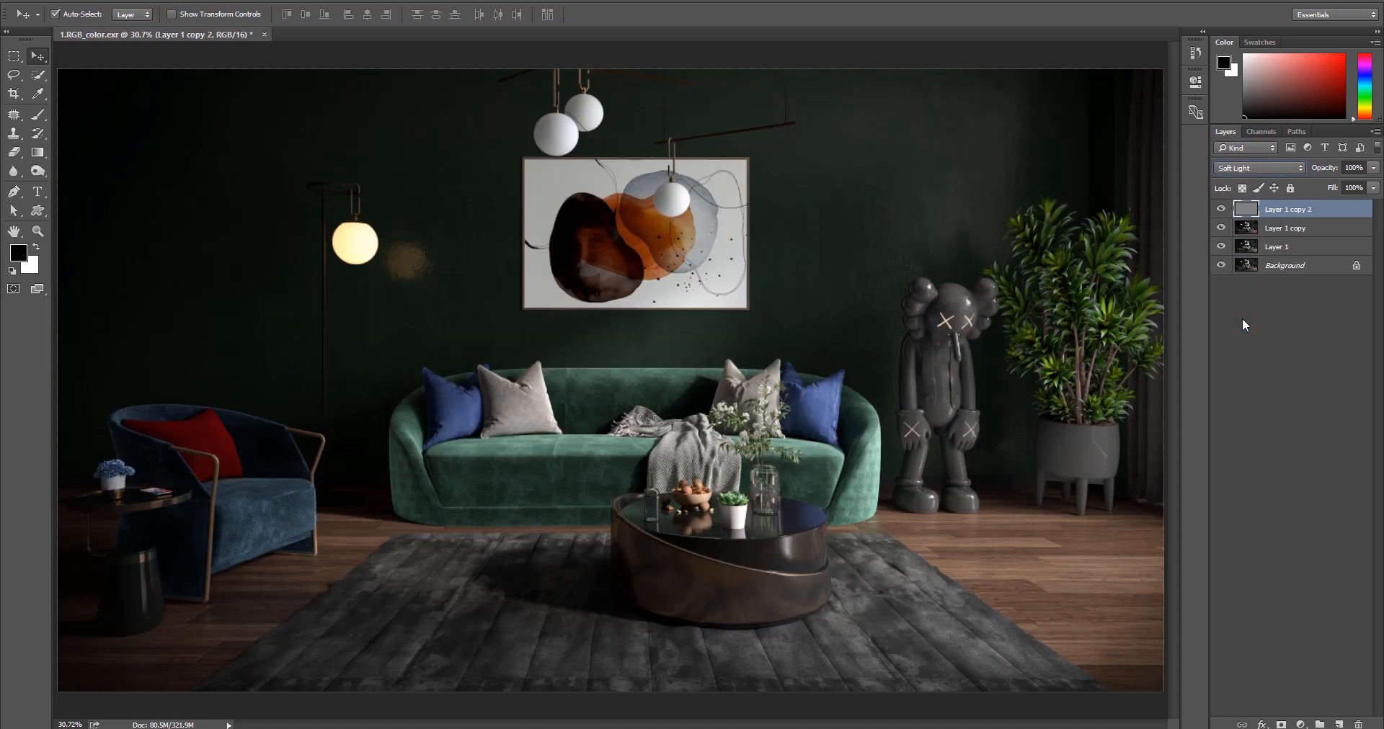
pyautogui.keyDown('alt'); pyautogui.scroll(5, 786, 470); pyautogui.keyUp('alt')
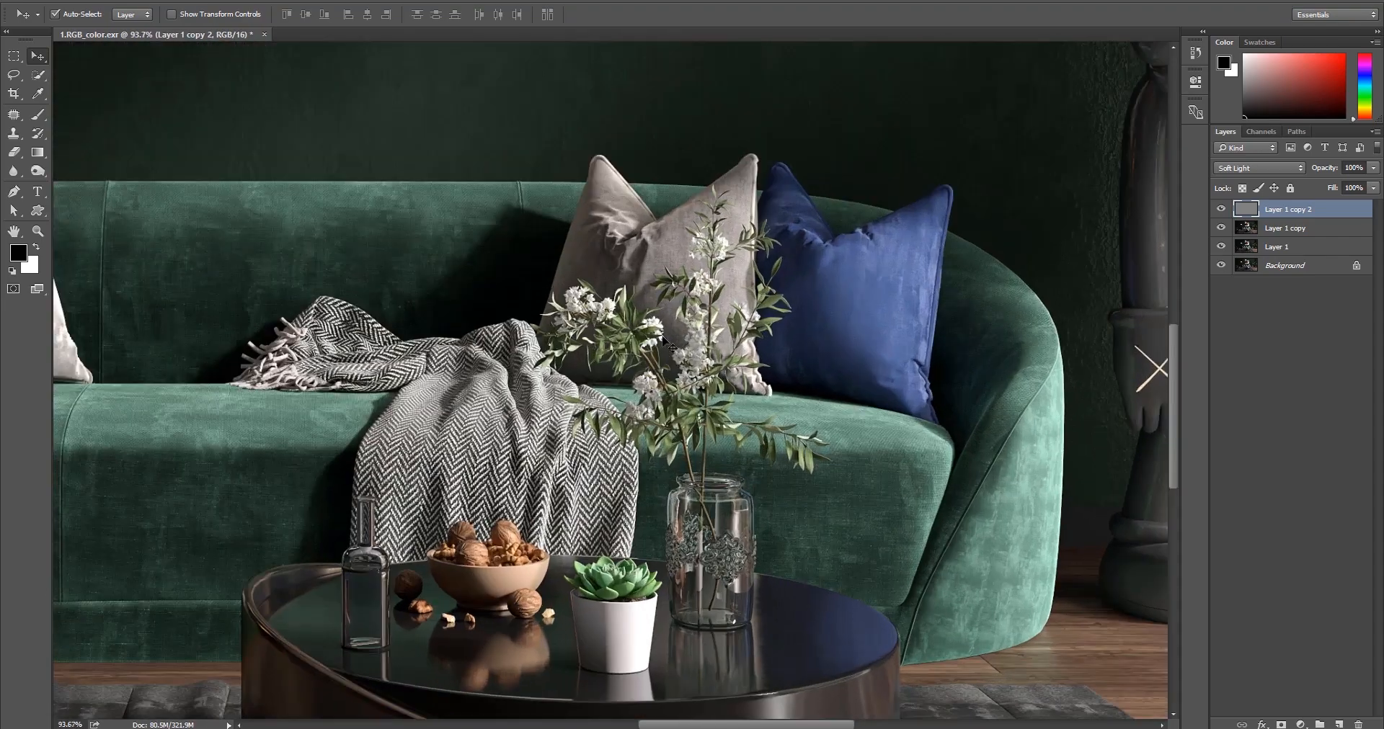
pyautogui.keyDown('alt'); pyautogui.scroll(3, 665, 345); pyautogui.keyUp('alt')
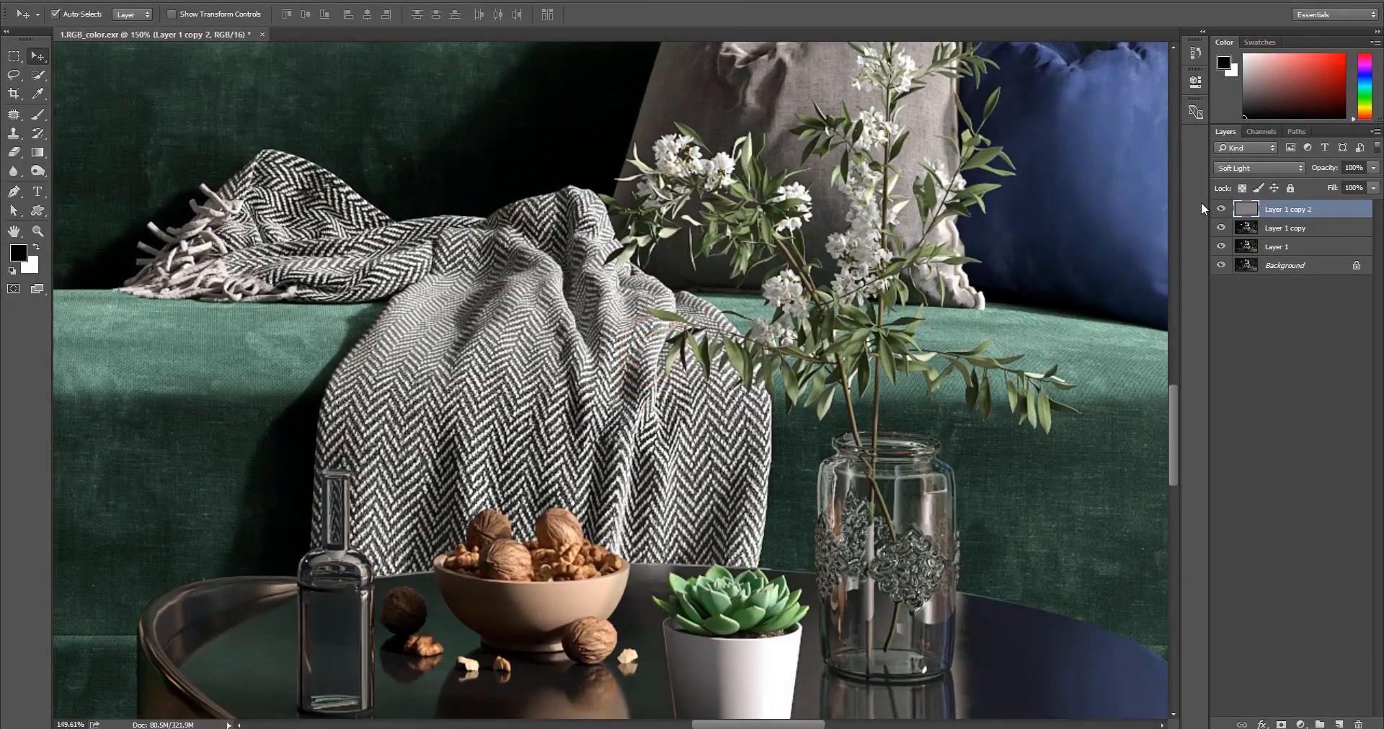
pyautogui.click(1221, 209)
pyautogui.click(1221, 209)
# Try Overlay blending on the High Pass layer and compare its sharpening on the throw, cushions and sofa arm.
pyautogui.click(1235, 167)
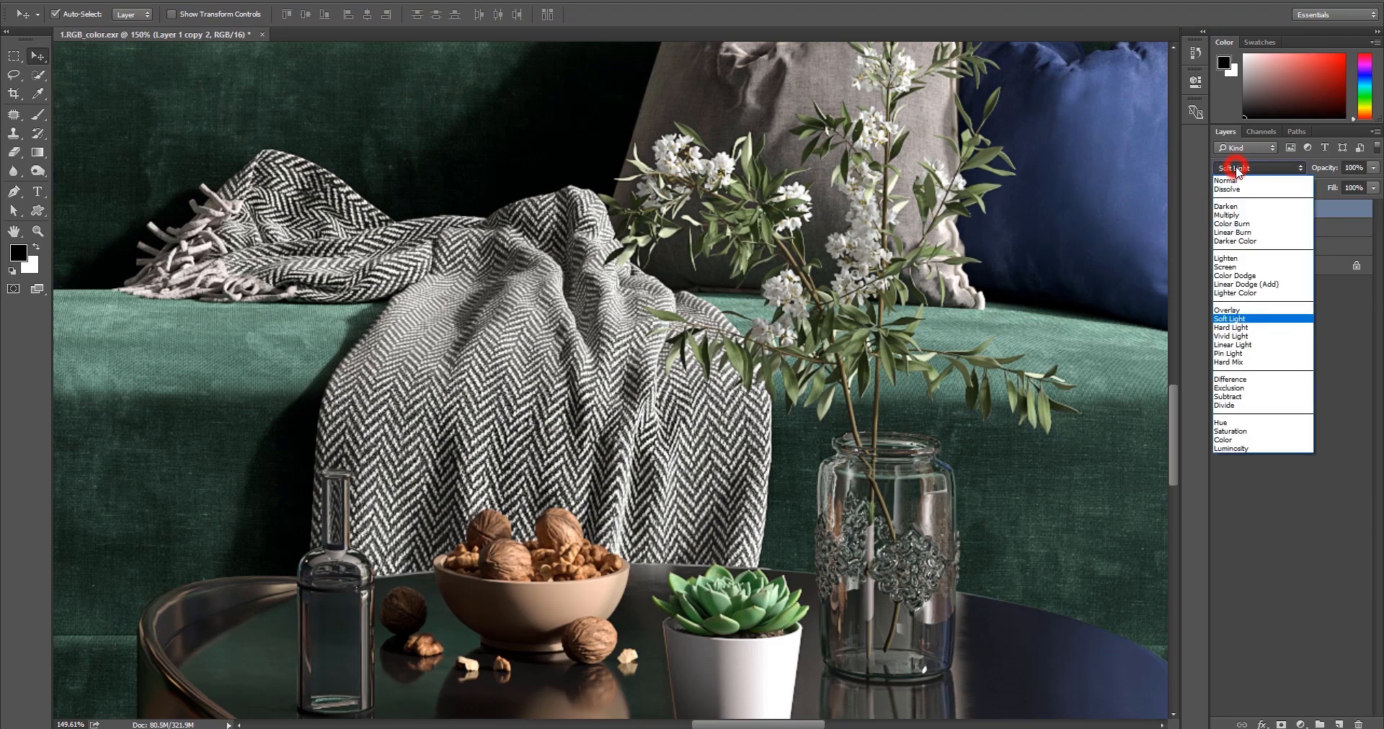
pyautogui.click(1235, 312)
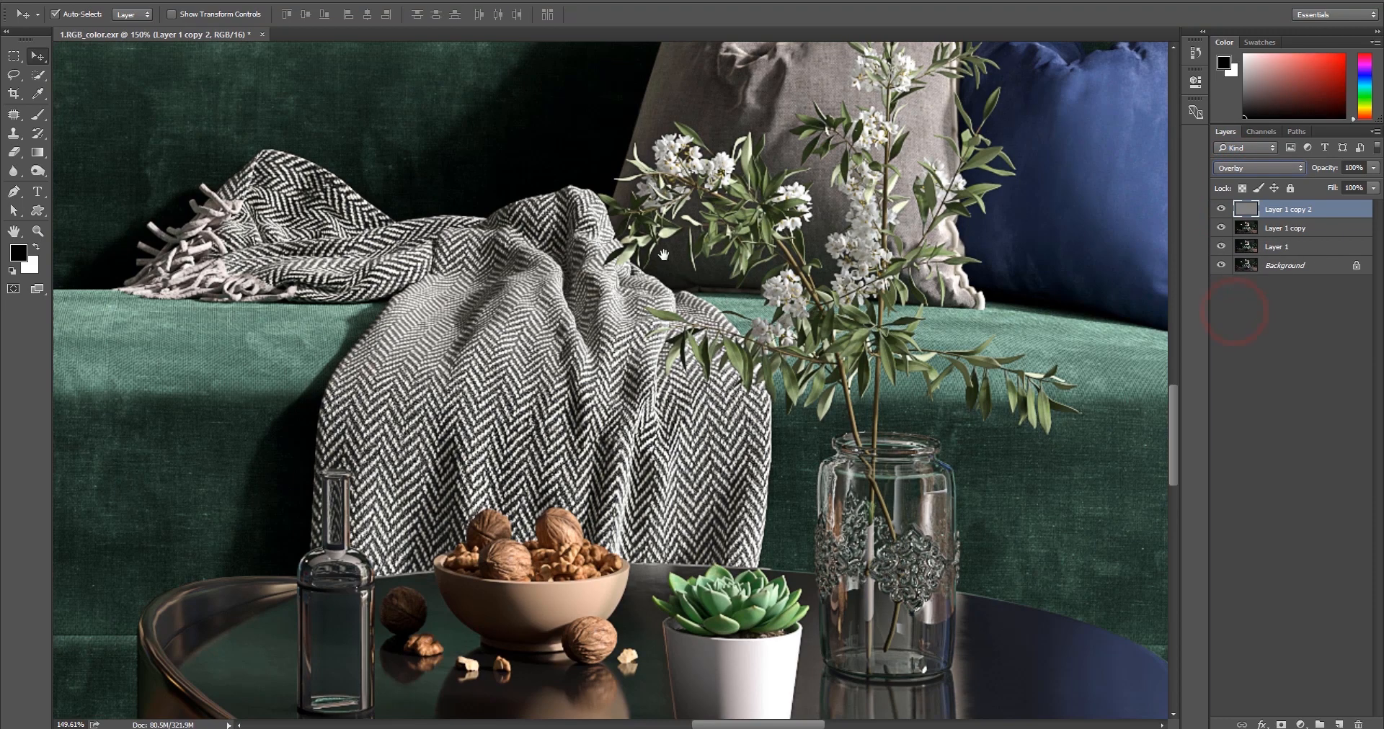
pyautogui.moveTo(664, 235); pyautogui.dragTo(857, 310)
pyautogui.keyDown('alt'); pyautogui.scroll(1, 887, 261); pyautogui.keyUp('alt')
pyautogui.keyDown('alt'); pyautogui.scroll(2, 891, 265); pyautogui.keyUp('alt')
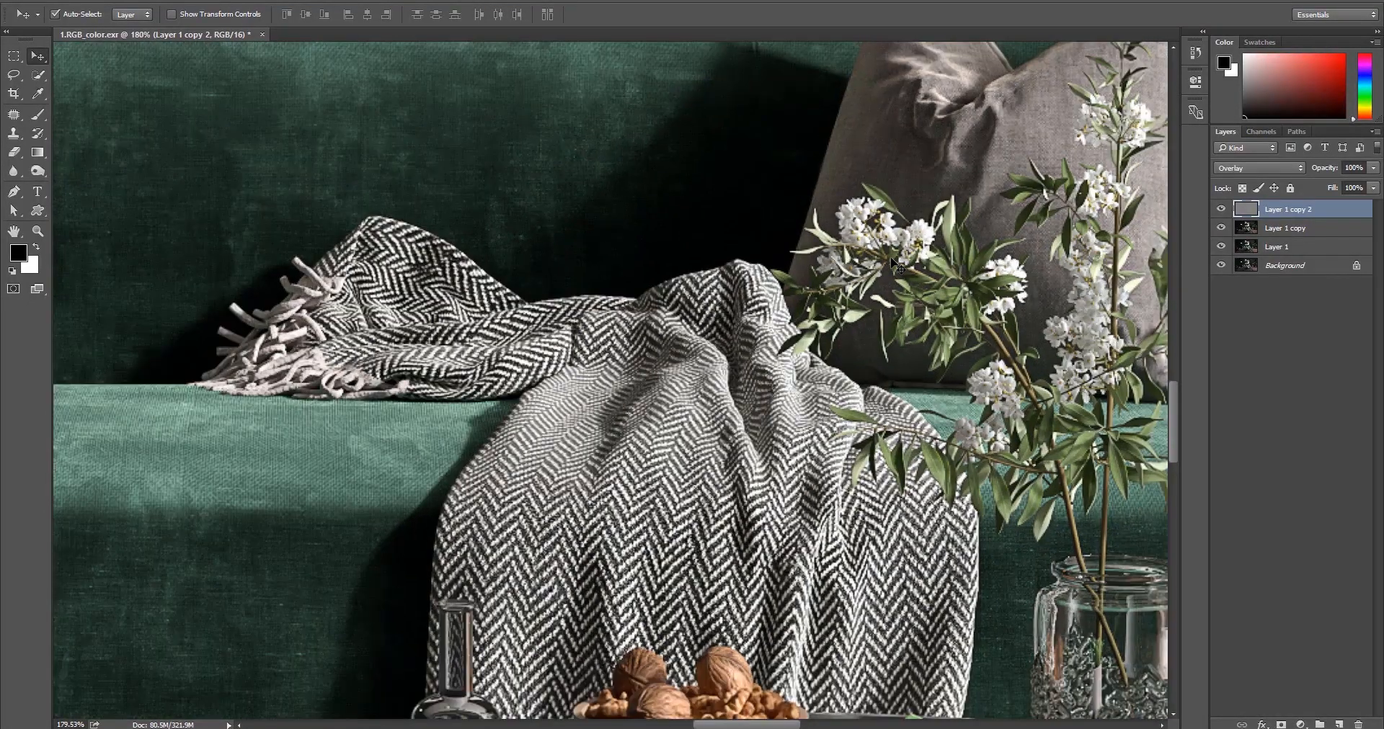
pyautogui.click(1220, 211)
pyautogui.click(1220, 211)
pyautogui.click(1220, 210)
pyautogui.click(1220, 210)
pyautogui.moveTo(1004, 238); pyautogui.dragTo(401, 272)
pyautogui.moveTo(953, 260); pyautogui.dragTo(751, 337)
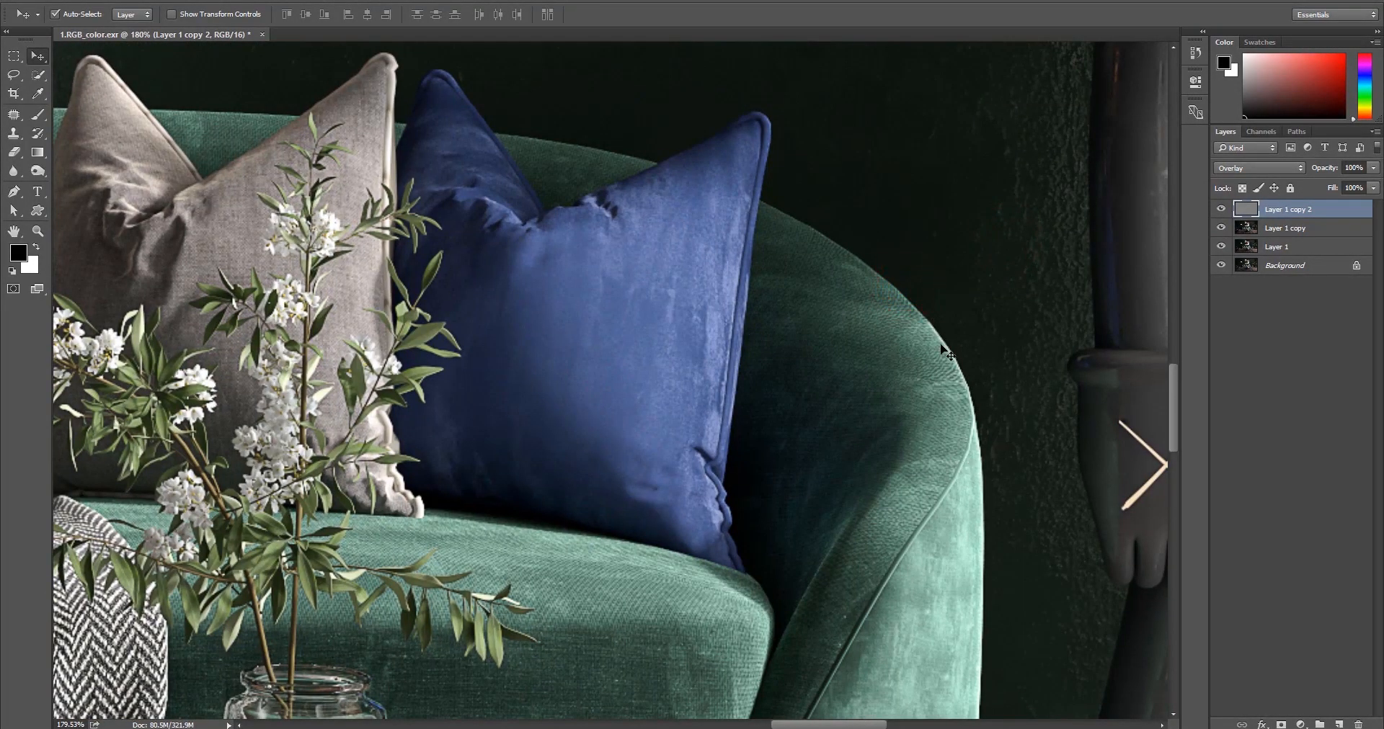
pyautogui.click(1218, 208)
pyautogui.click(1219, 208)
# Return the High Pass layer's blend mode to Soft Light and show the whole image.
pyautogui.click(1225, 168)
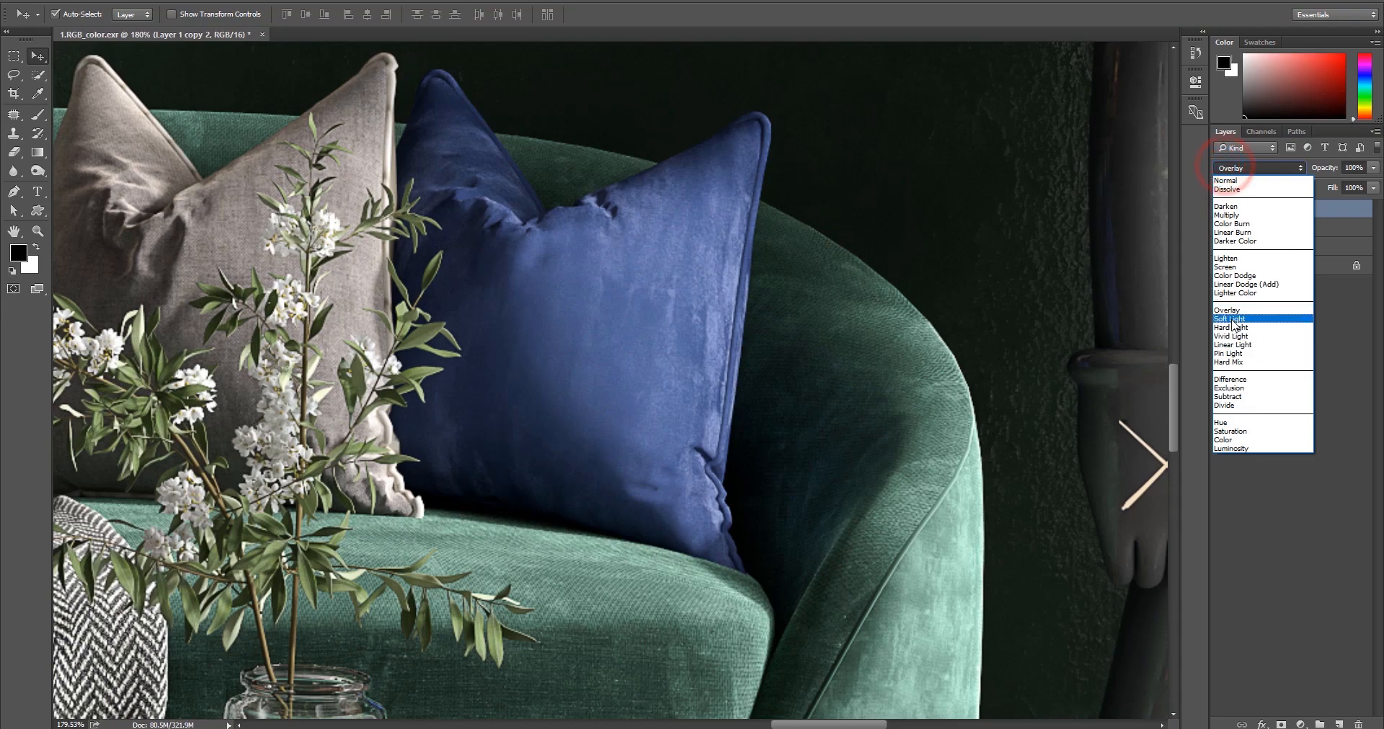
pyautogui.click(1230, 318)
pyautogui.hotkey('ctrl', '0')
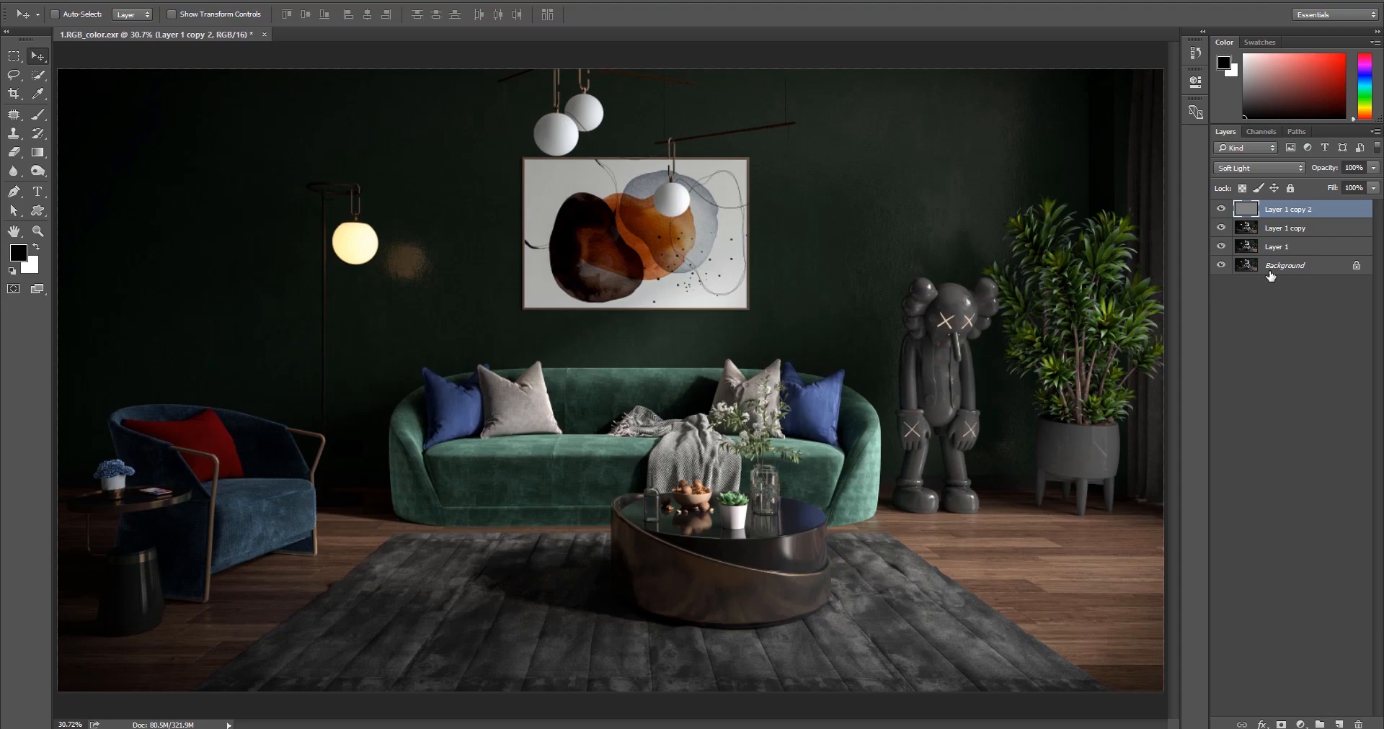
# Stamp all visible layers into a new top layer and begin a Curves adjustment on it with the automatic correction.
pyautogui.hotkey('ctrl', 'alt', 'shift', 'e')
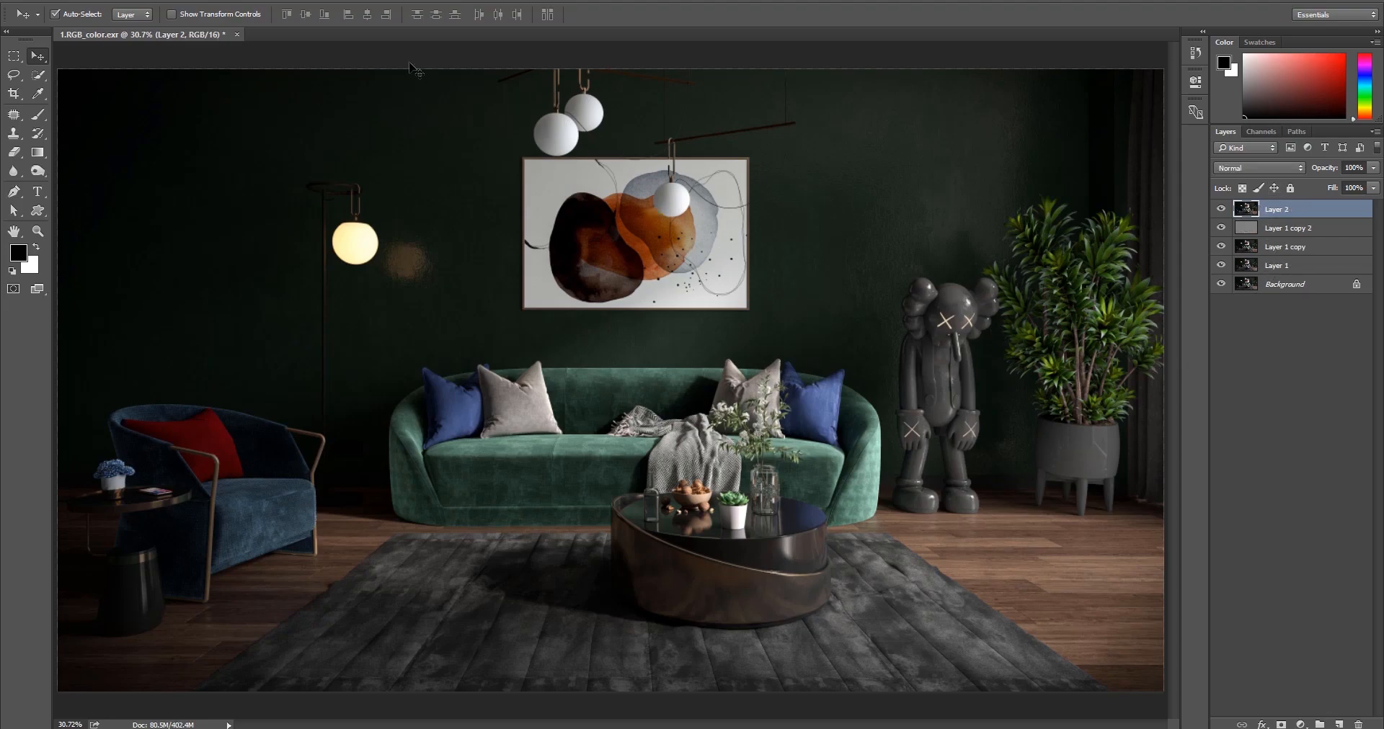
pyautogui.click(103, 2)
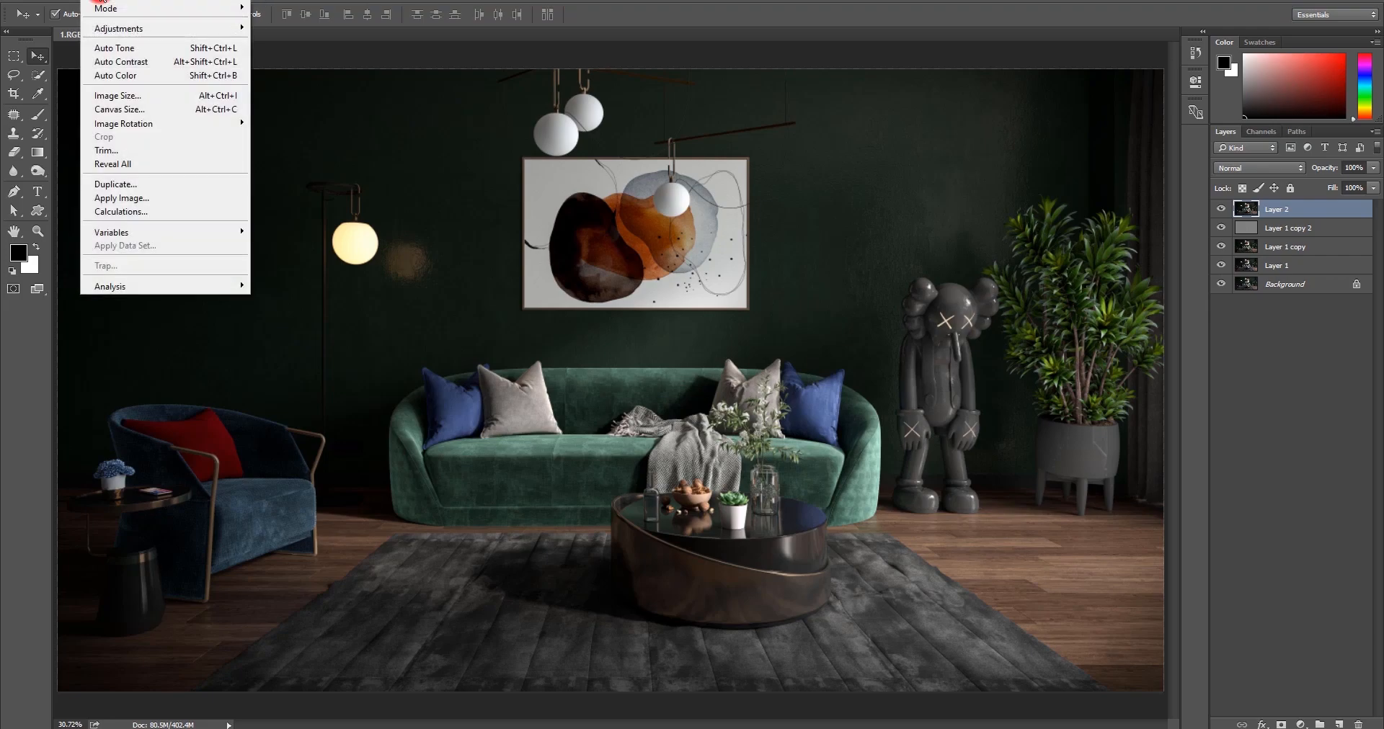
pyautogui.moveTo(135, 33)
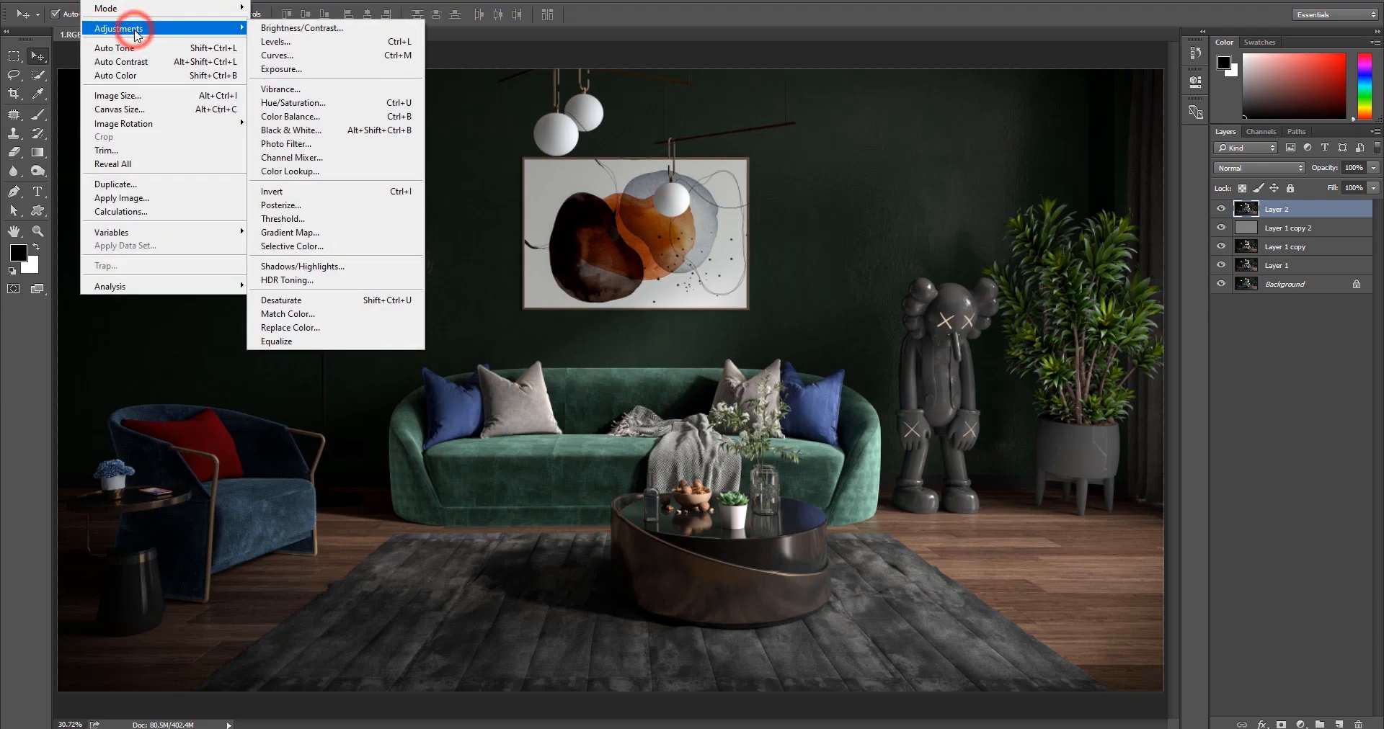
pyautogui.click(350, 56)
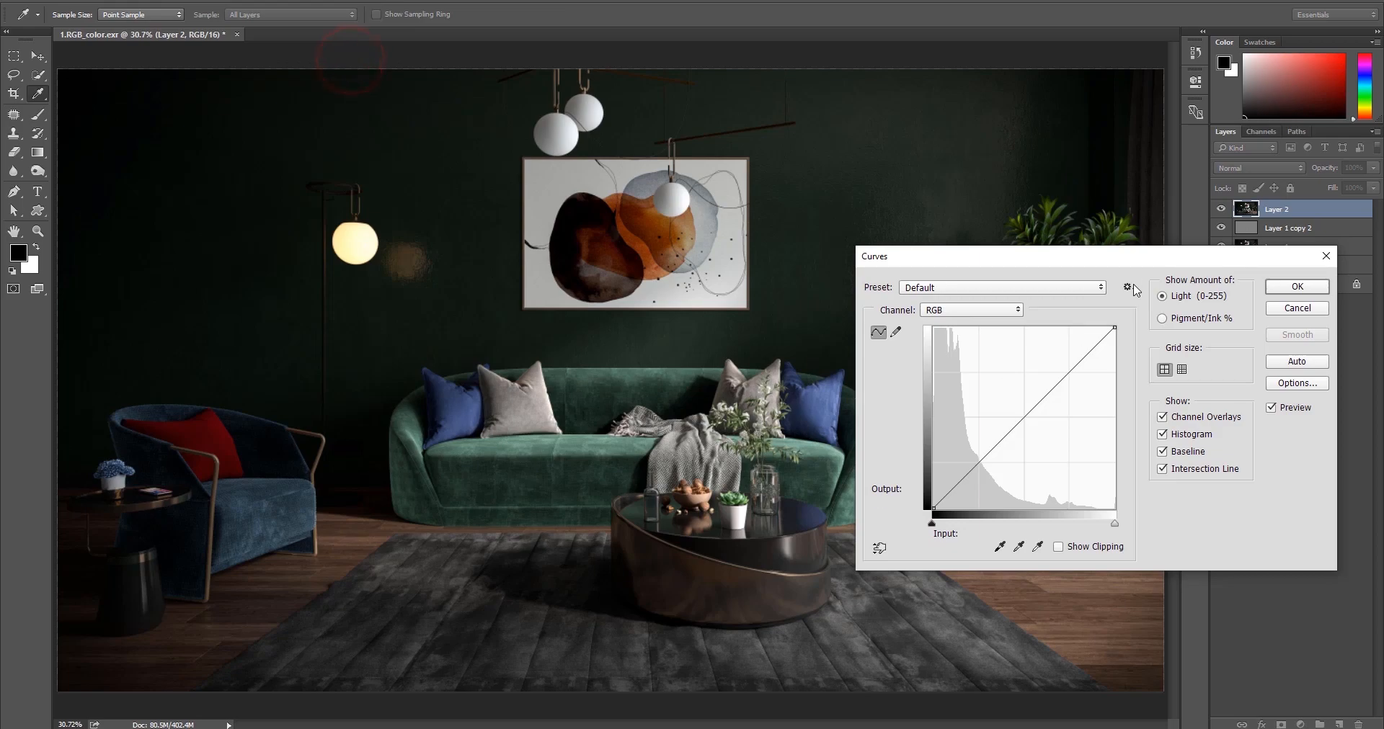
pyautogui.moveTo(1127, 257); pyautogui.dragTo(1100, 213)
pyautogui.click(1288, 320)
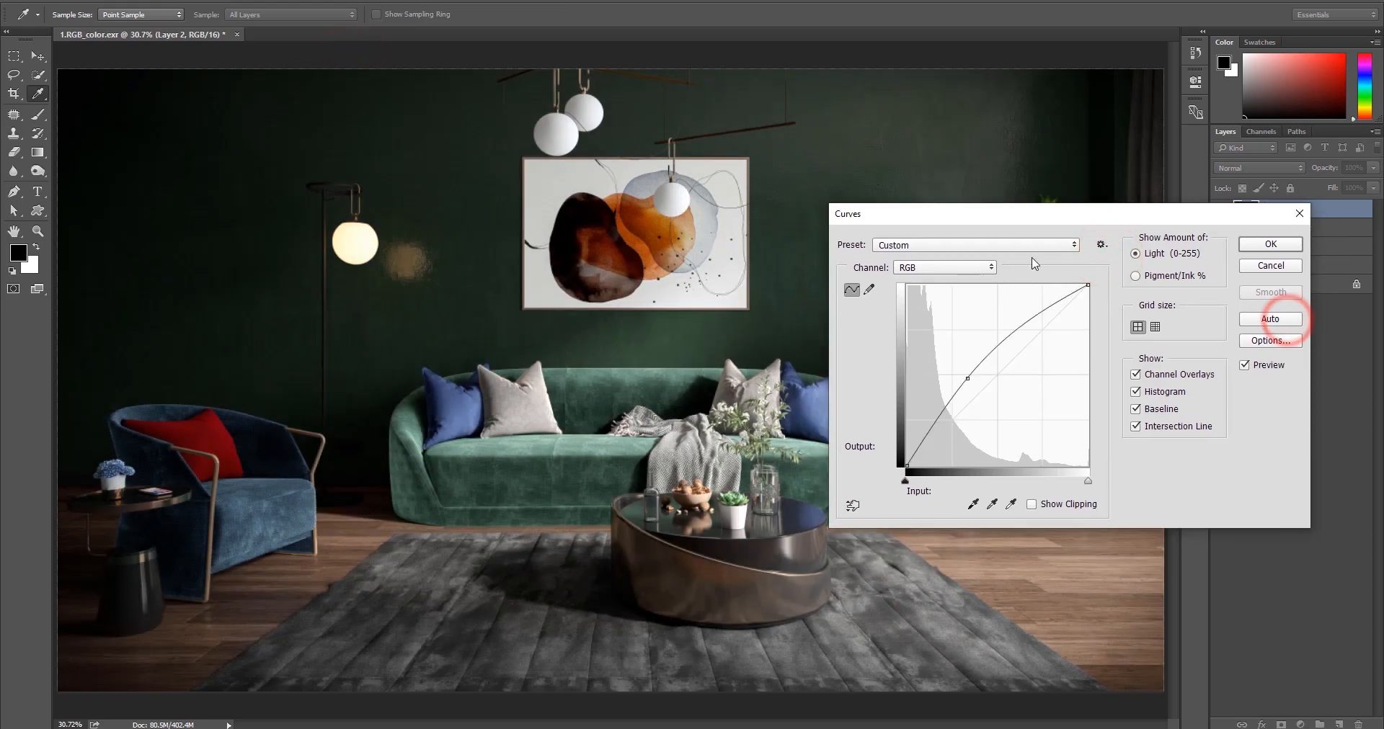
pyautogui.moveTo(998, 216); pyautogui.dragTo(287, 160)
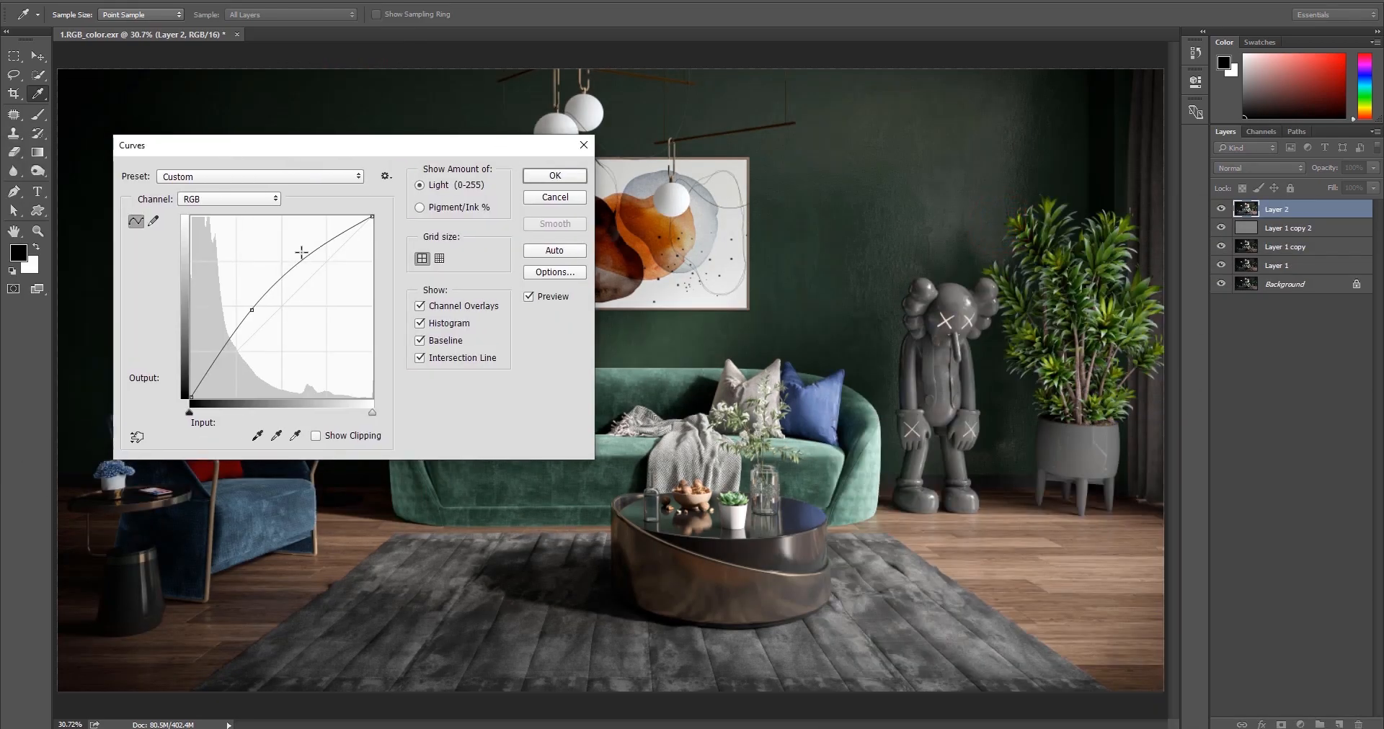
# Shape the RGB curve with points at input 58, output 55 and input 123, output 157, and apply it.
pyautogui.moveTo(251, 310); pyautogui.dragTo(285, 290)
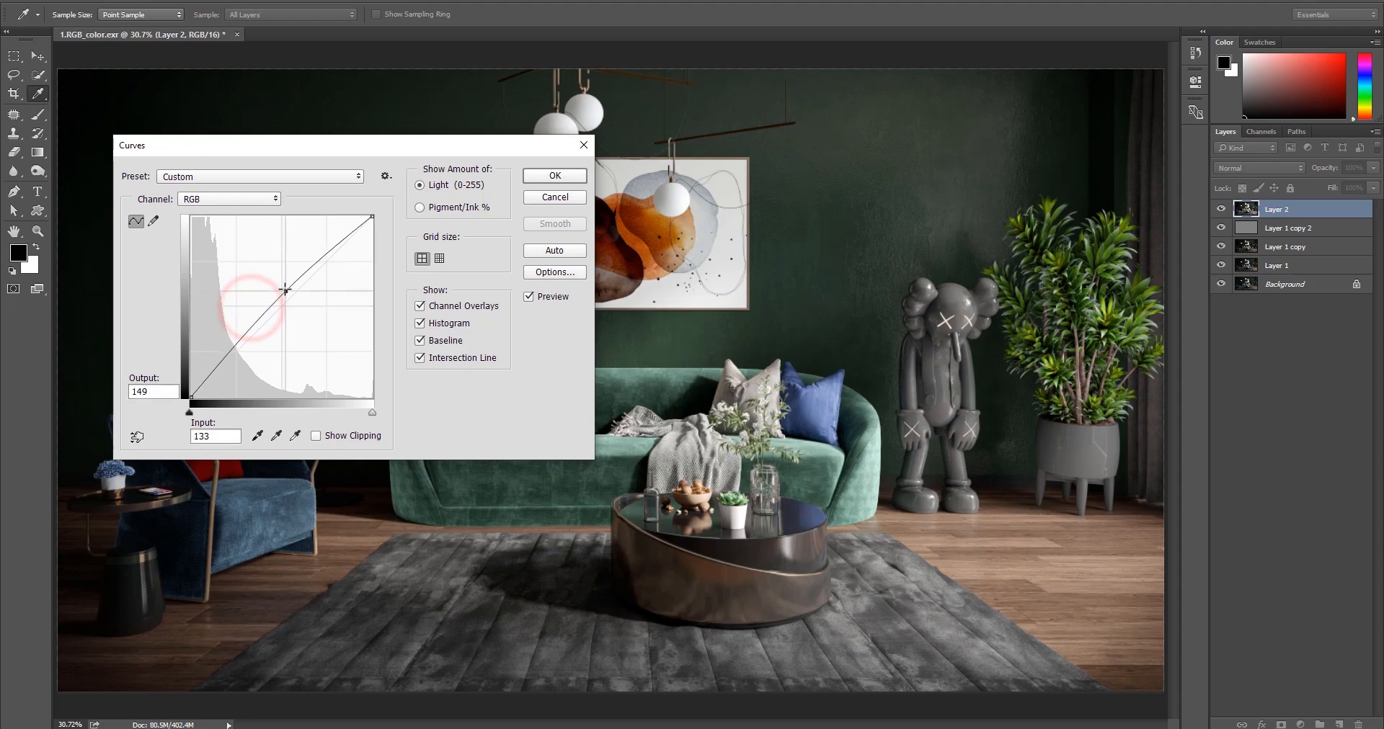
pyautogui.moveTo(228, 354); pyautogui.dragTo(232, 358)
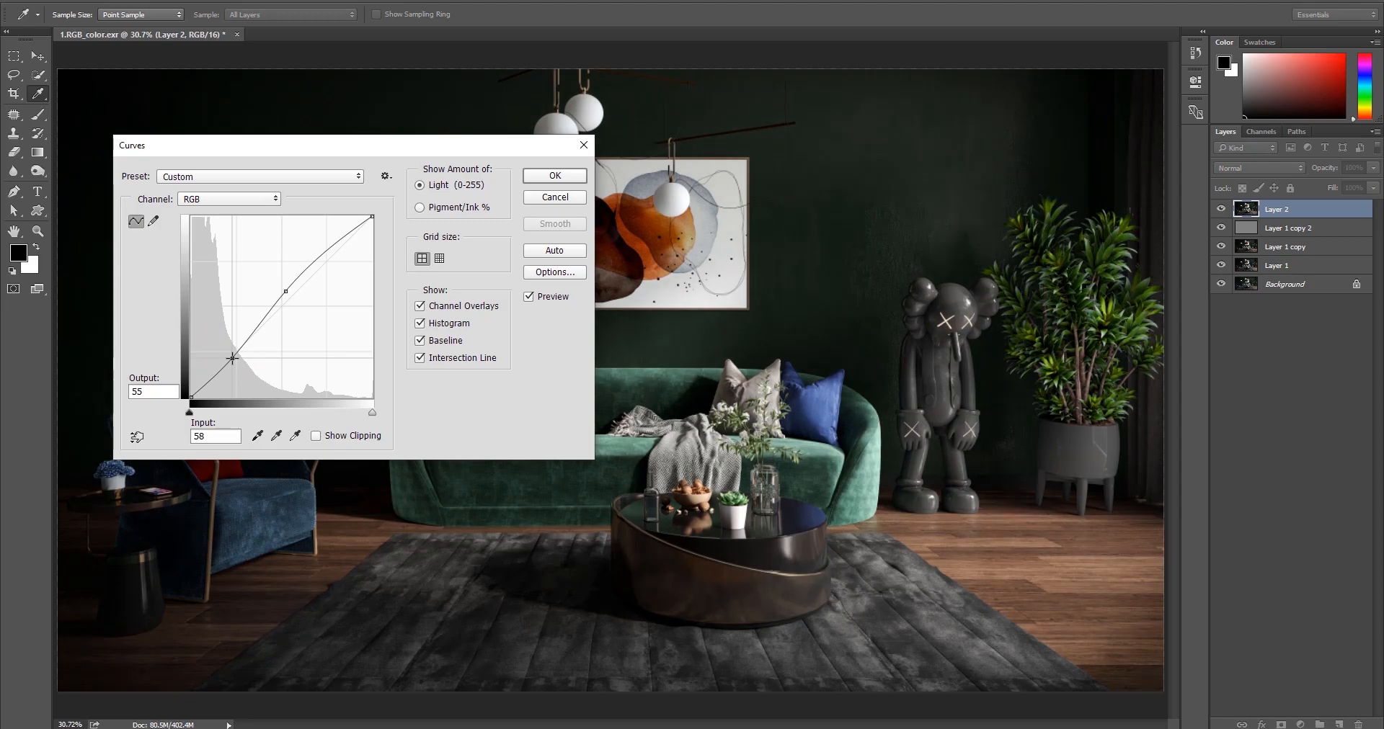
pyautogui.moveTo(284, 295); pyautogui.dragTo(279, 285)
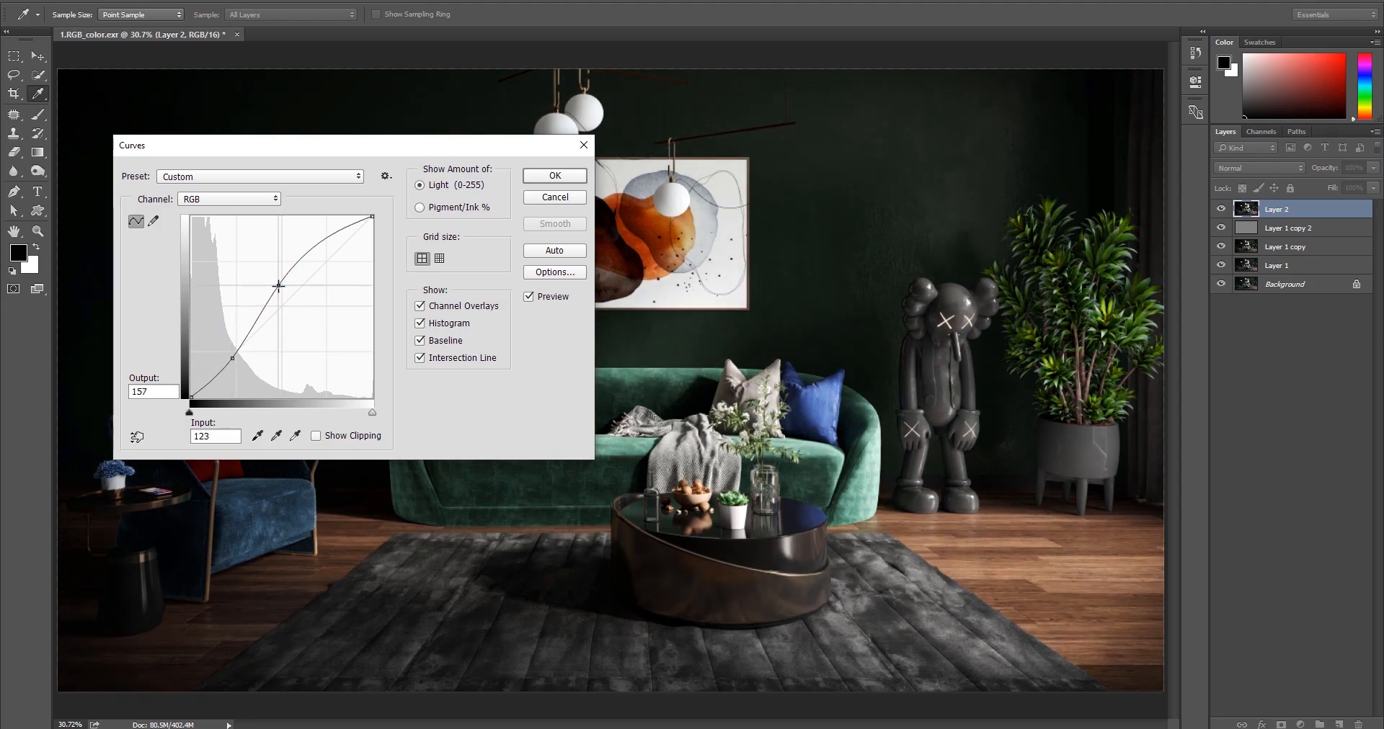
pyautogui.click(555, 175)
# Compare the sofa and coffee table area with and without the curves-adjusted Layer 2 at several zoom levels.
pyautogui.keyDown('alt'); pyautogui.scroll(3, 870, 516); pyautogui.keyUp('alt')
pyautogui.click(1220, 209)
pyautogui.click(1221, 209)
pyautogui.keyDown('alt'); pyautogui.scroll(-2, 872, 331); pyautogui.keyUp('alt')
pyautogui.keyDown('alt'); pyautogui.scroll(-3, 868, 325); pyautogui.keyUp('alt')
pyautogui.keyDown('alt'); pyautogui.scroll(4, 510, 502); pyautogui.keyUp('alt')
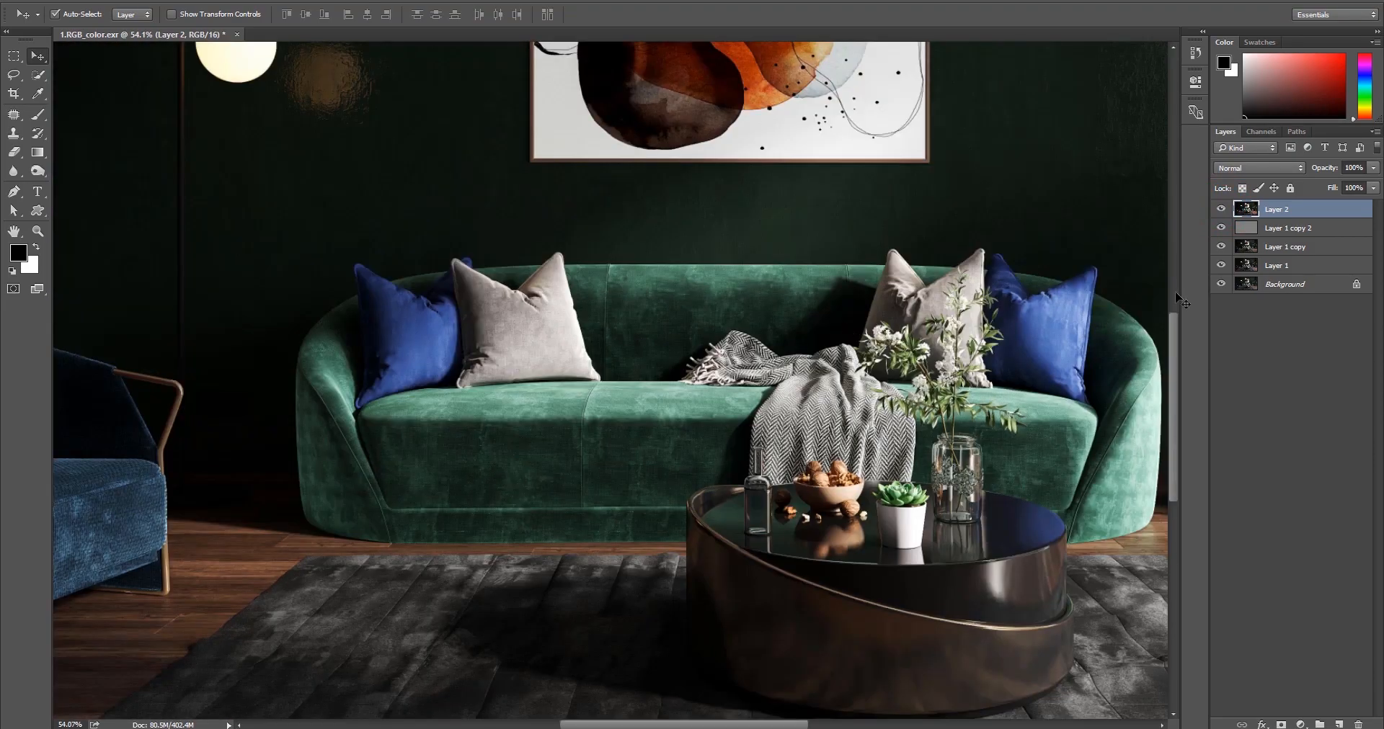
pyautogui.click(1221, 209)
pyautogui.click(1221, 209)
pyautogui.keyDown('alt'); pyautogui.scroll(3, 1220, 211); pyautogui.keyUp('alt')
pyautogui.click(1220, 210)
pyautogui.click(1219, 211)
pyautogui.moveTo(978, 373); pyautogui.dragTo(740, 376)
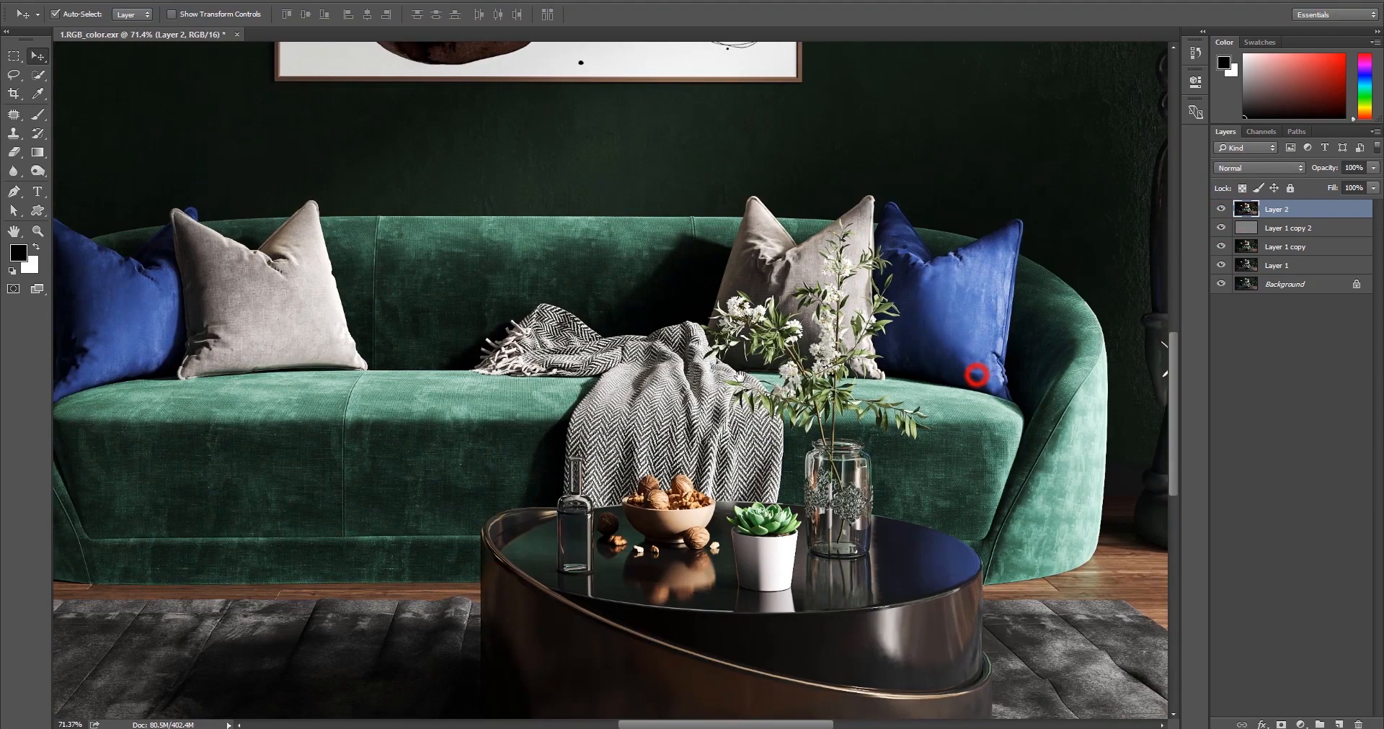
# Reduce the curves-adjusted Layer 2's opacity to 74% and show the whole image.
pyautogui.click(1320, 174)
pyautogui.moveTo(1324, 171)
pyautogui.mouseDown()
pyautogui.moveTo(1292, 173)
pyautogui.moveTo(1305, 172)
pyautogui.mouseUp()
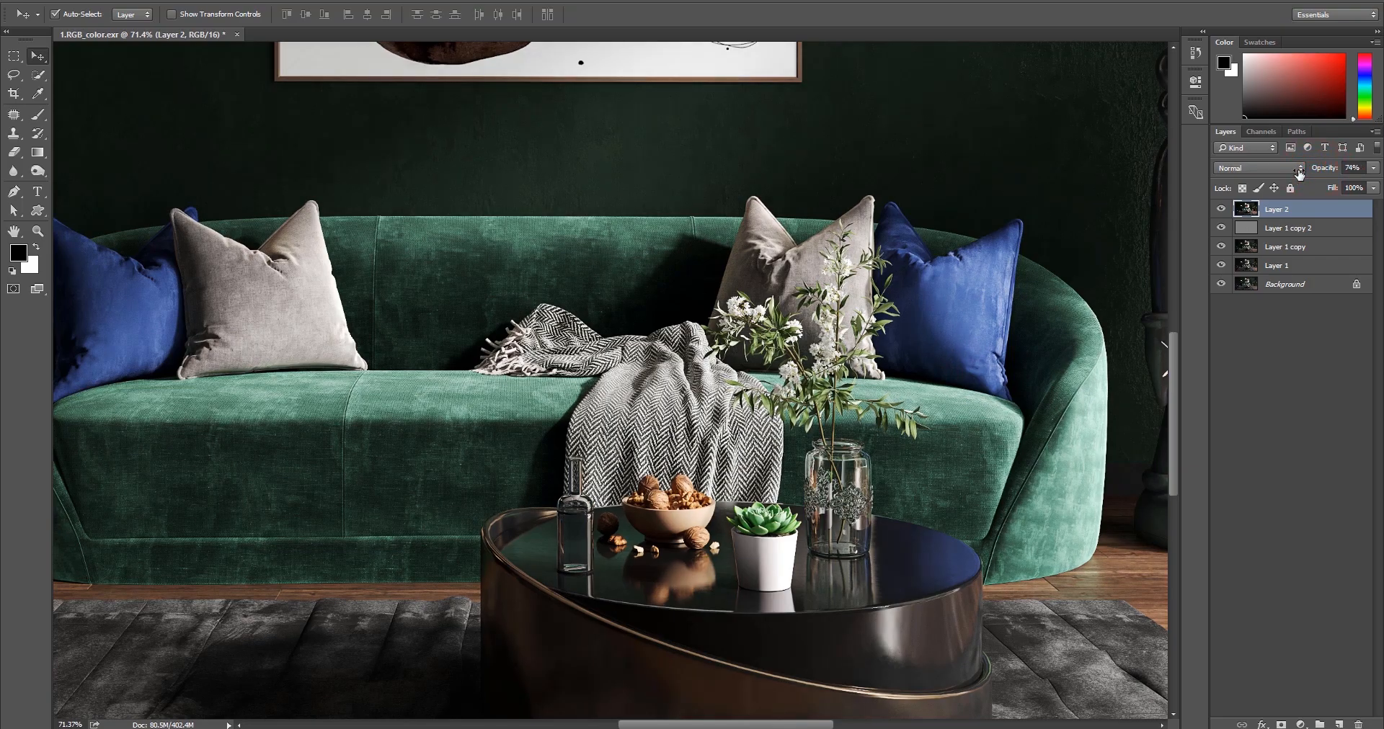
pyautogui.hotkey('ctrl', '0')
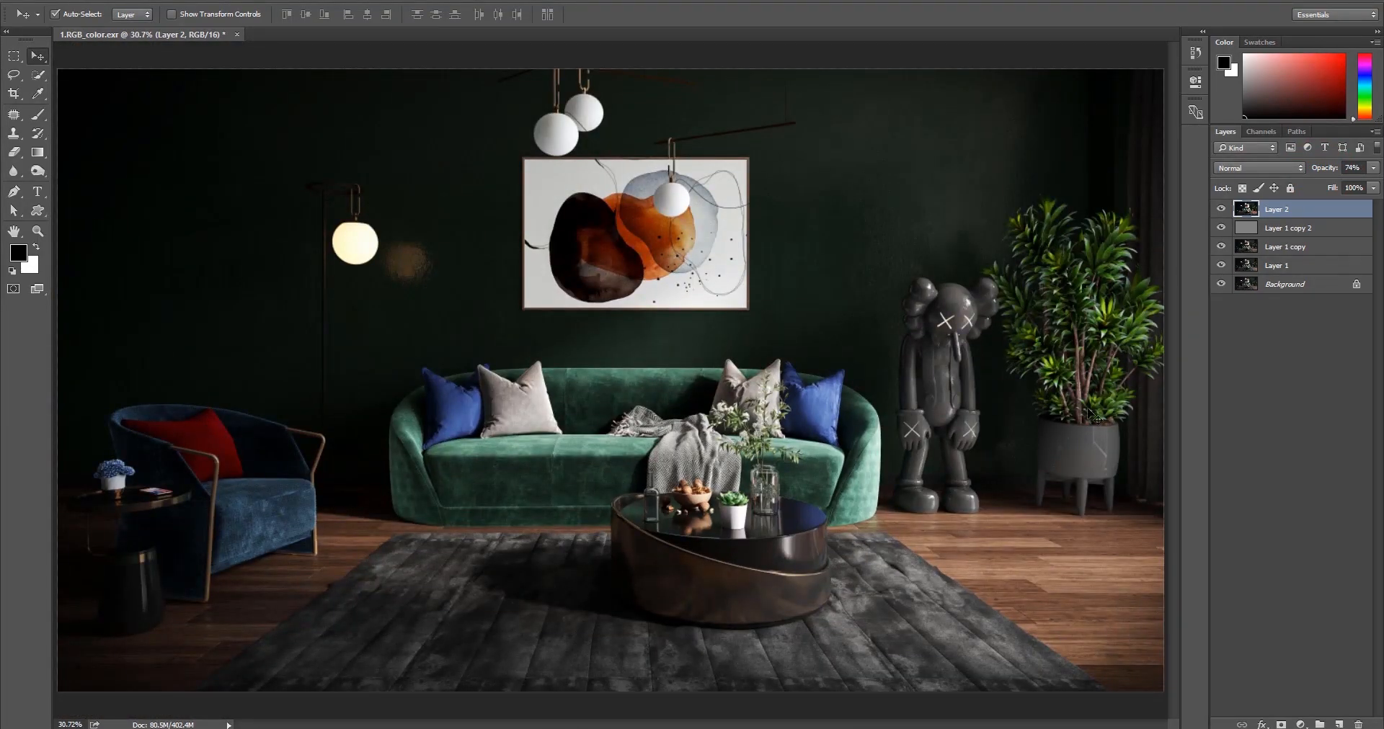
# Stamp all visible layers into another new top layer and open the Color Lookup adjustment for it.
pyautogui.hotkey('ctrl', 'alt', 'shift', 'e')
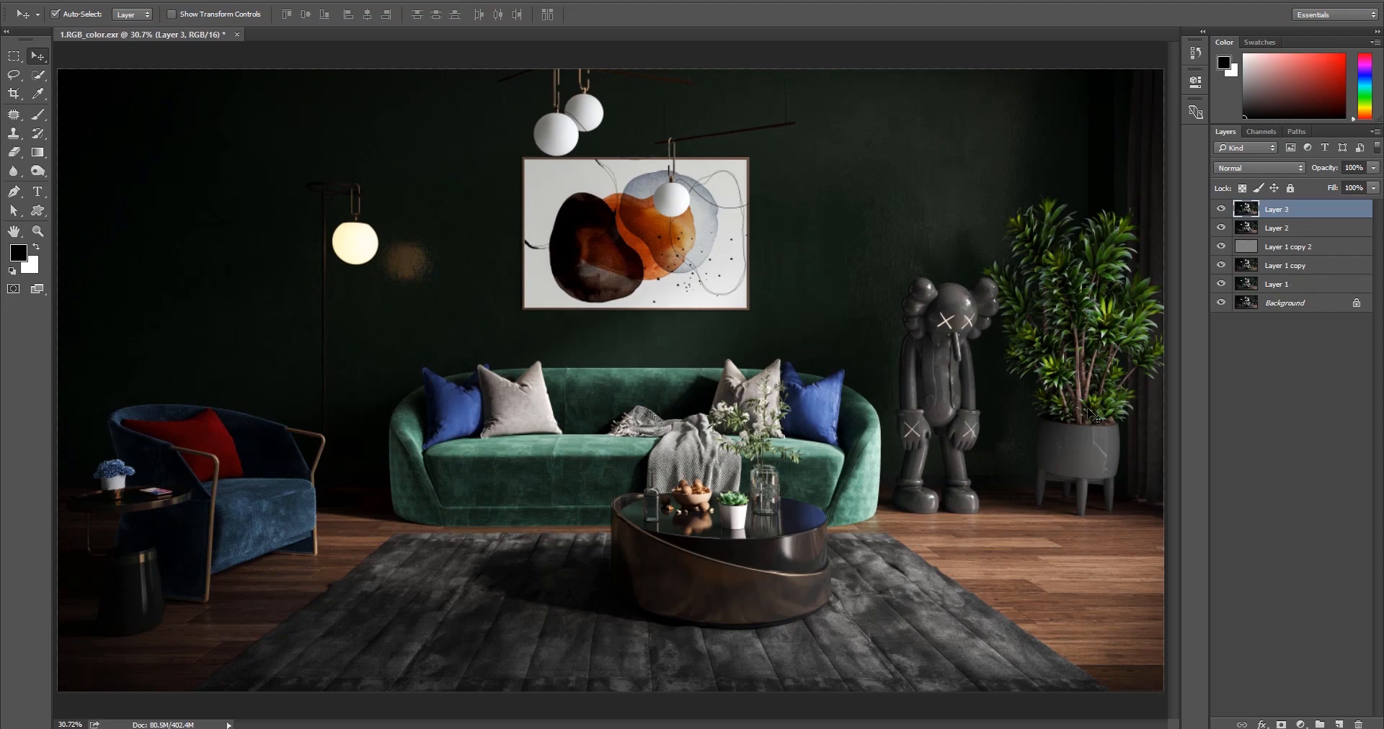
pyautogui.click(110, 1)
pyautogui.click(148, 27)
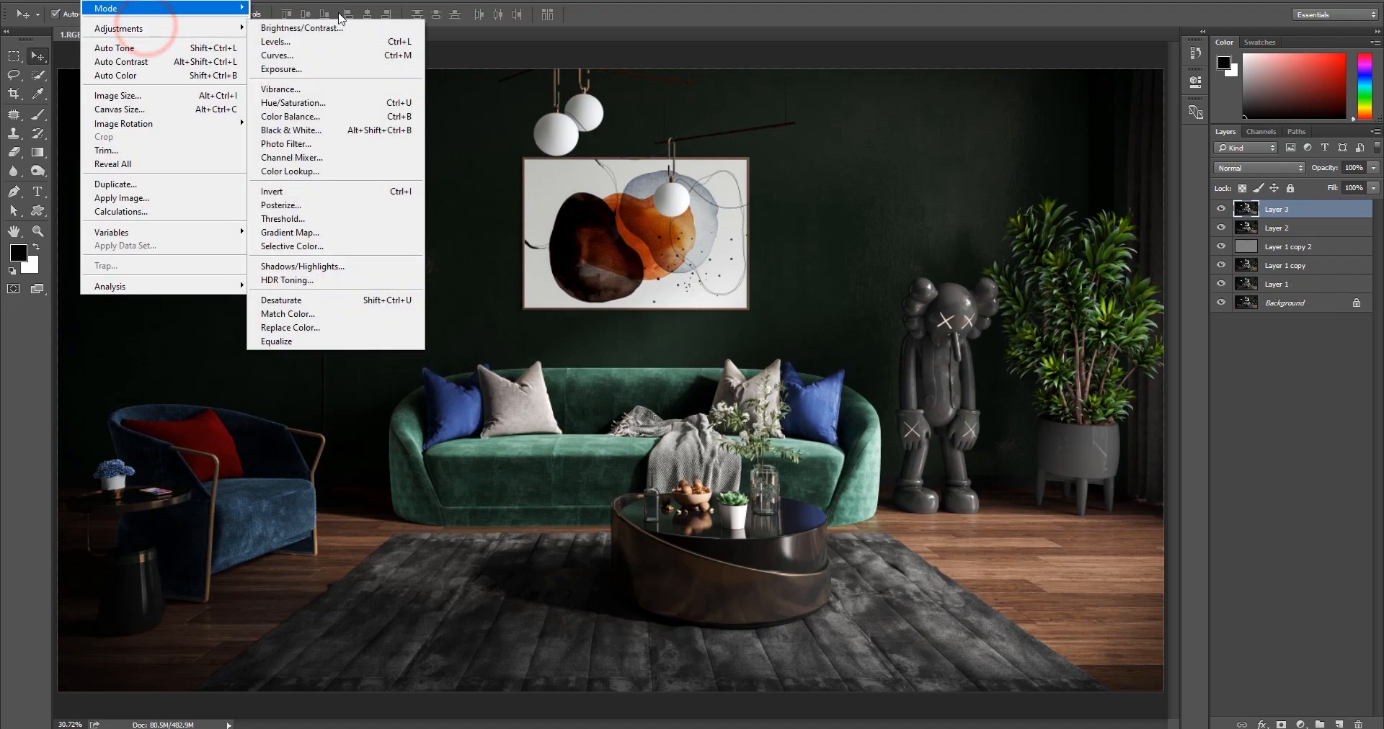
pyautogui.click(162, 28)
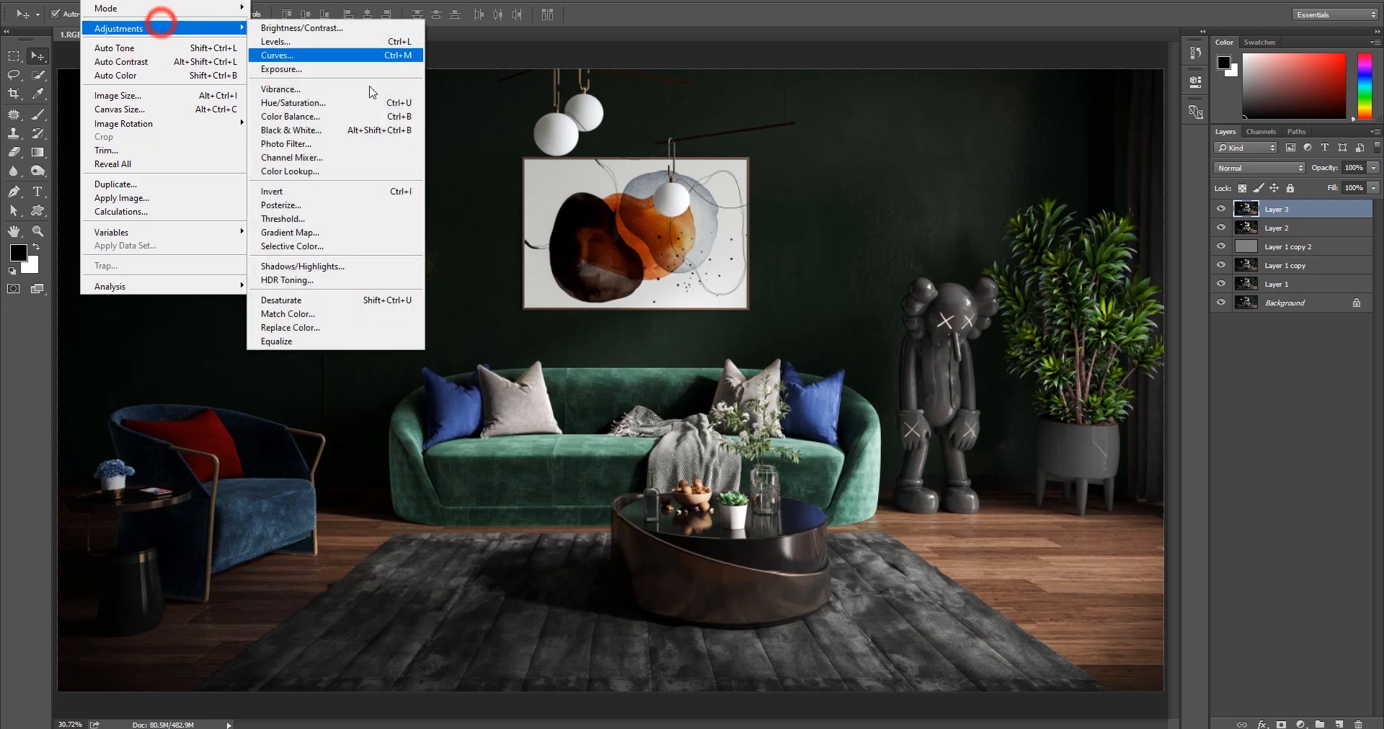
pyautogui.click(317, 171)
pyautogui.click(655, 216)
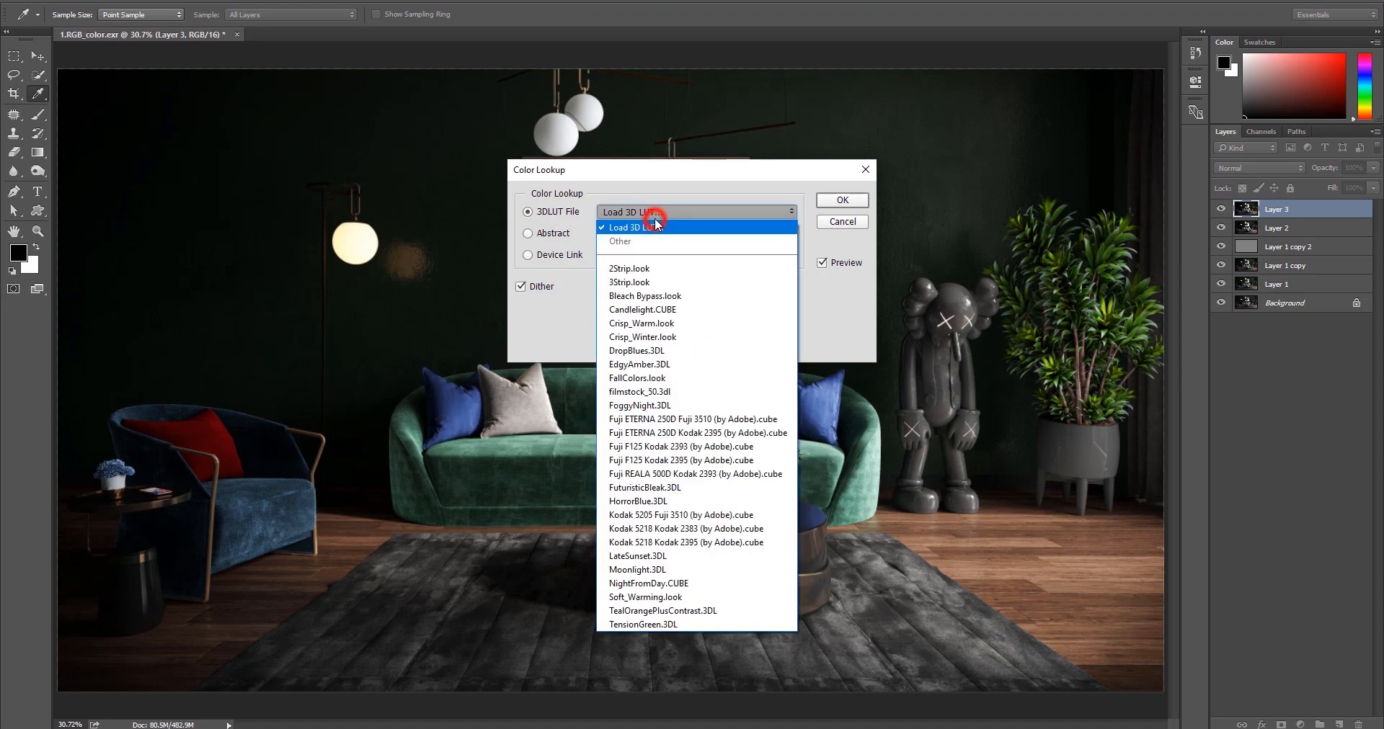
pyautogui.click(656, 215)
pyautogui.click(666, 212)
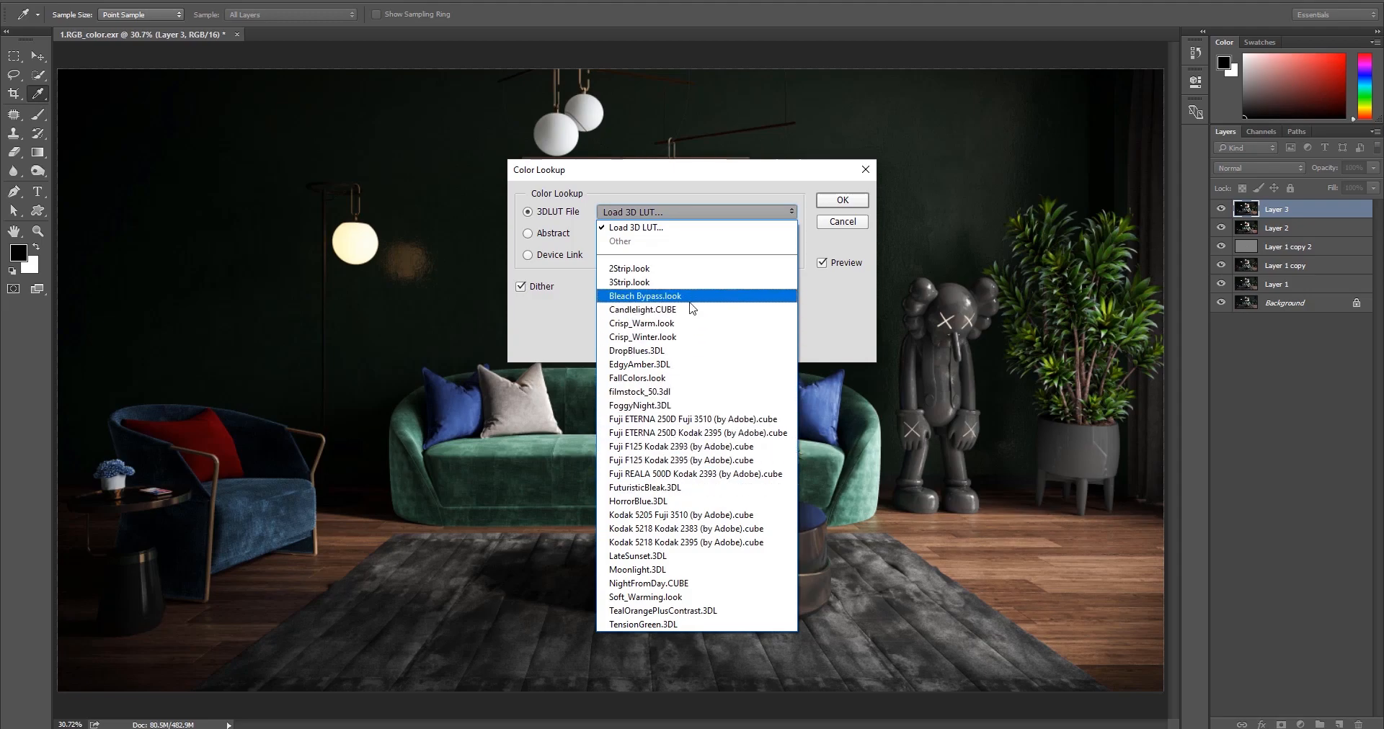
pyautogui.press('Escape')
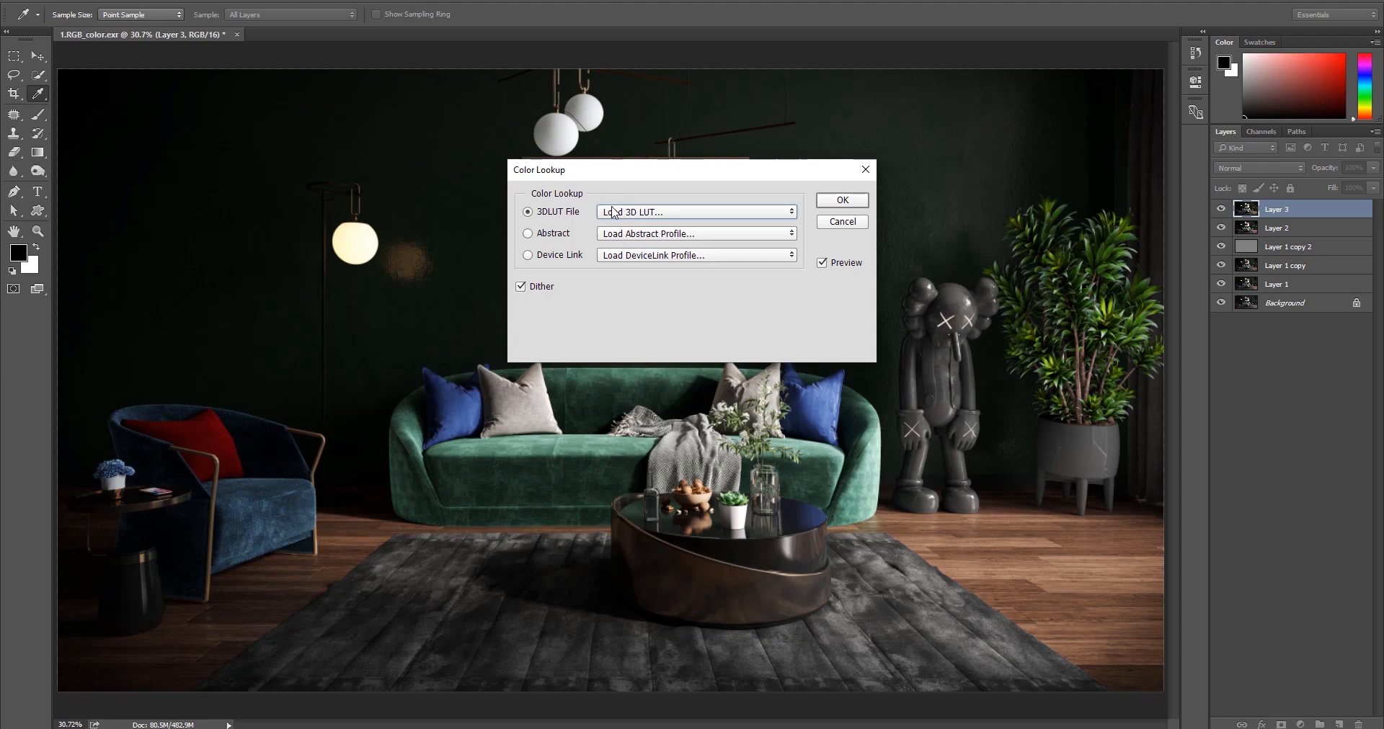
# Load Kim_Amland_Photographic_01.cube from the living_9 folder as the 3D LUT and apply the color lookup to Layer 3.
pyautogui.click(642, 215)
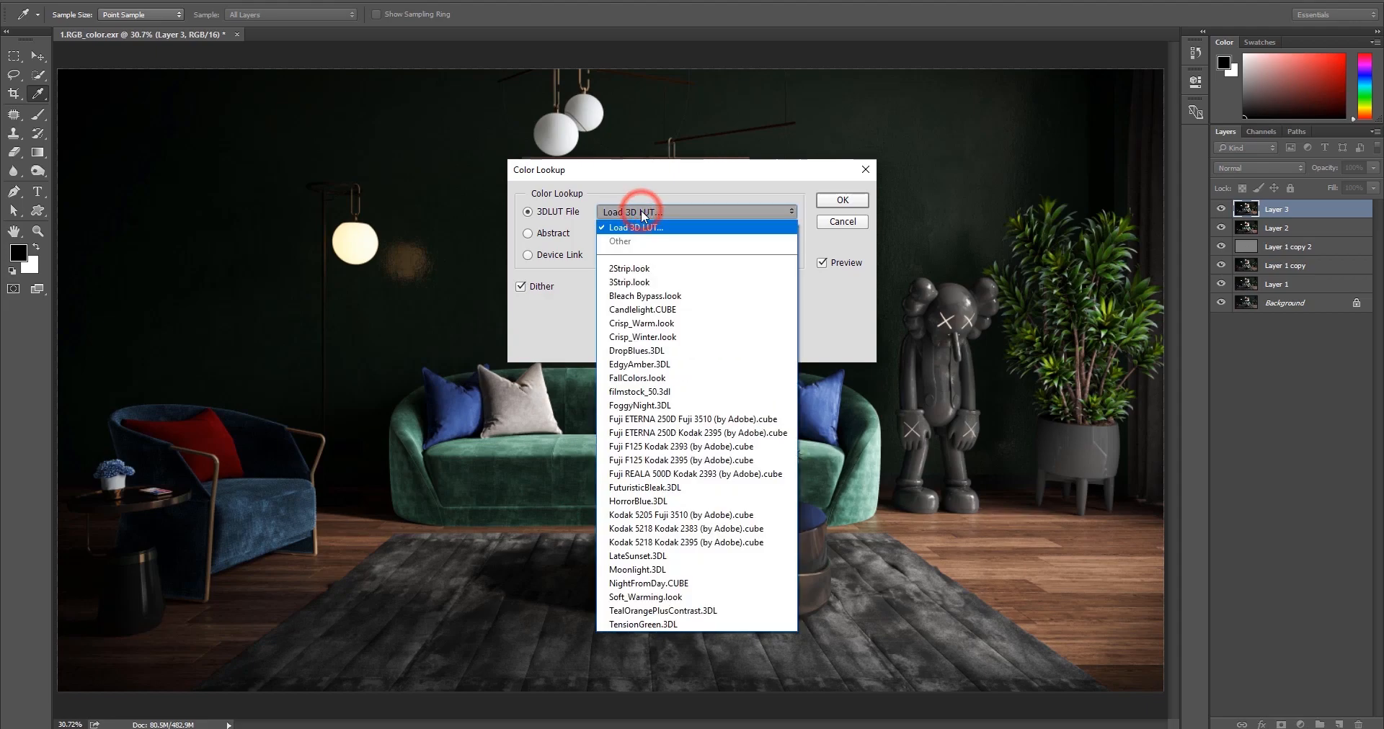
pyautogui.click(640, 228)
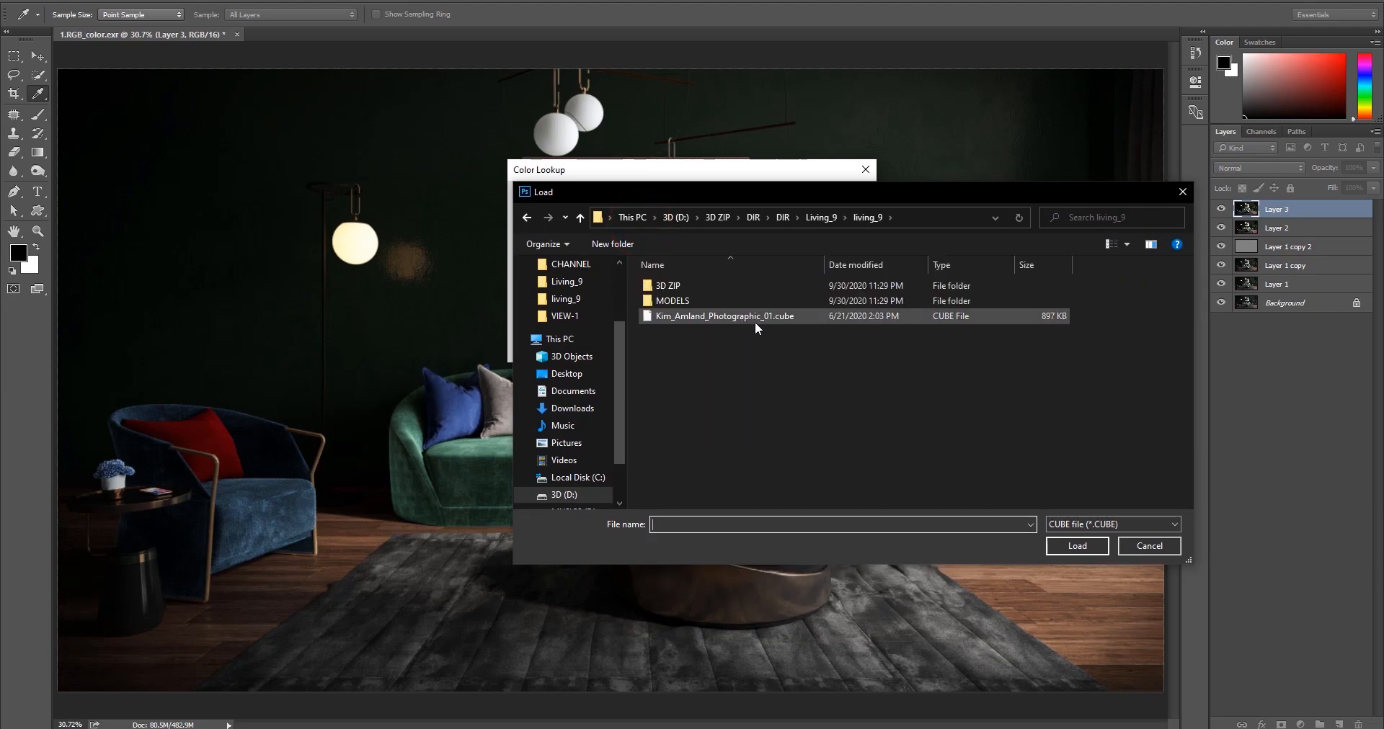
pyautogui.click(790, 317)
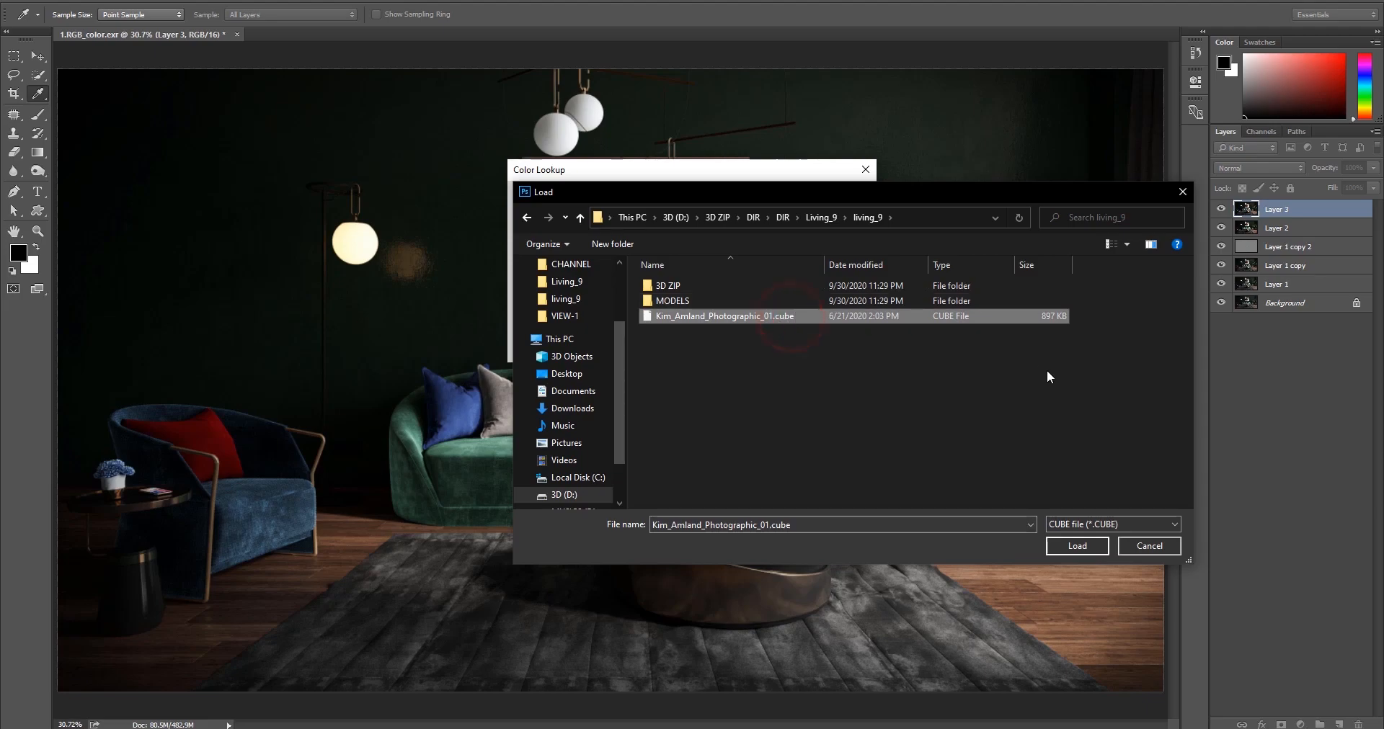
pyautogui.click(1077, 546)
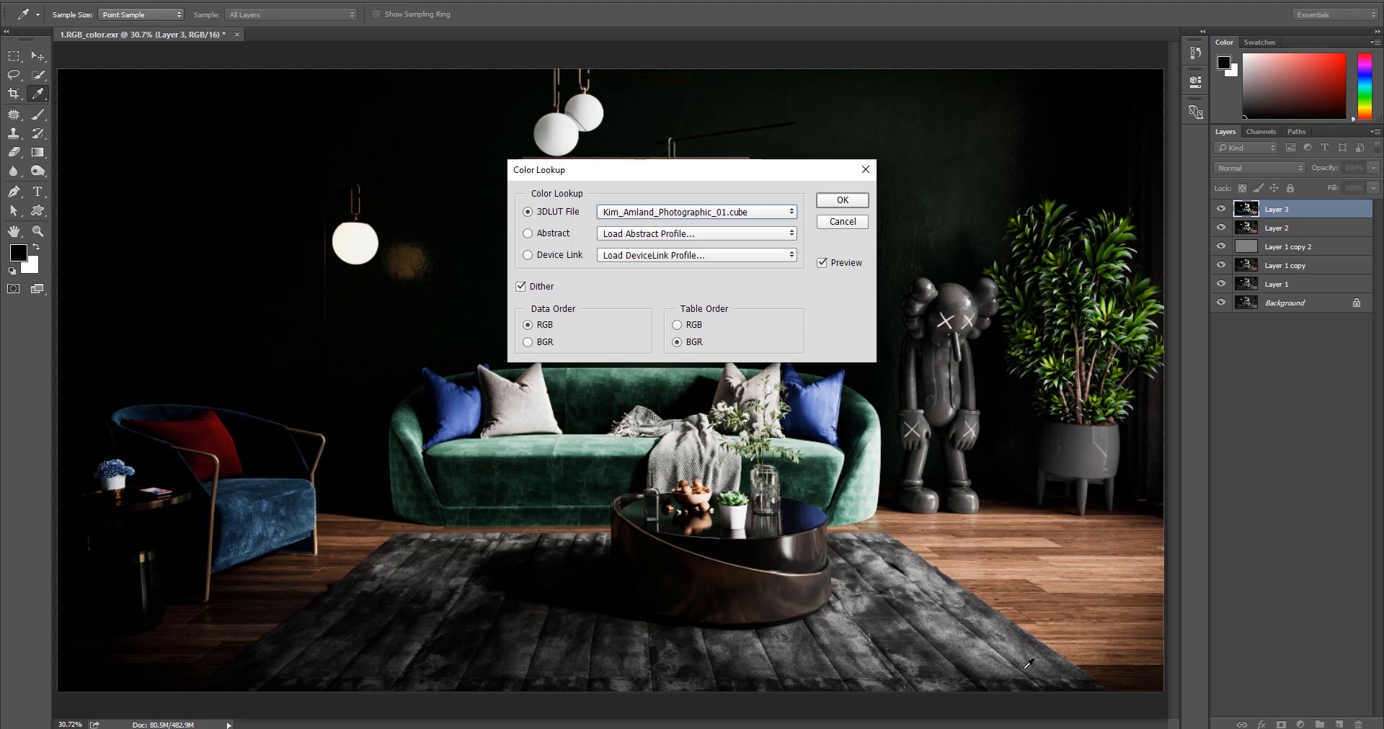
pyautogui.click(834, 202)
pyautogui.press('v')
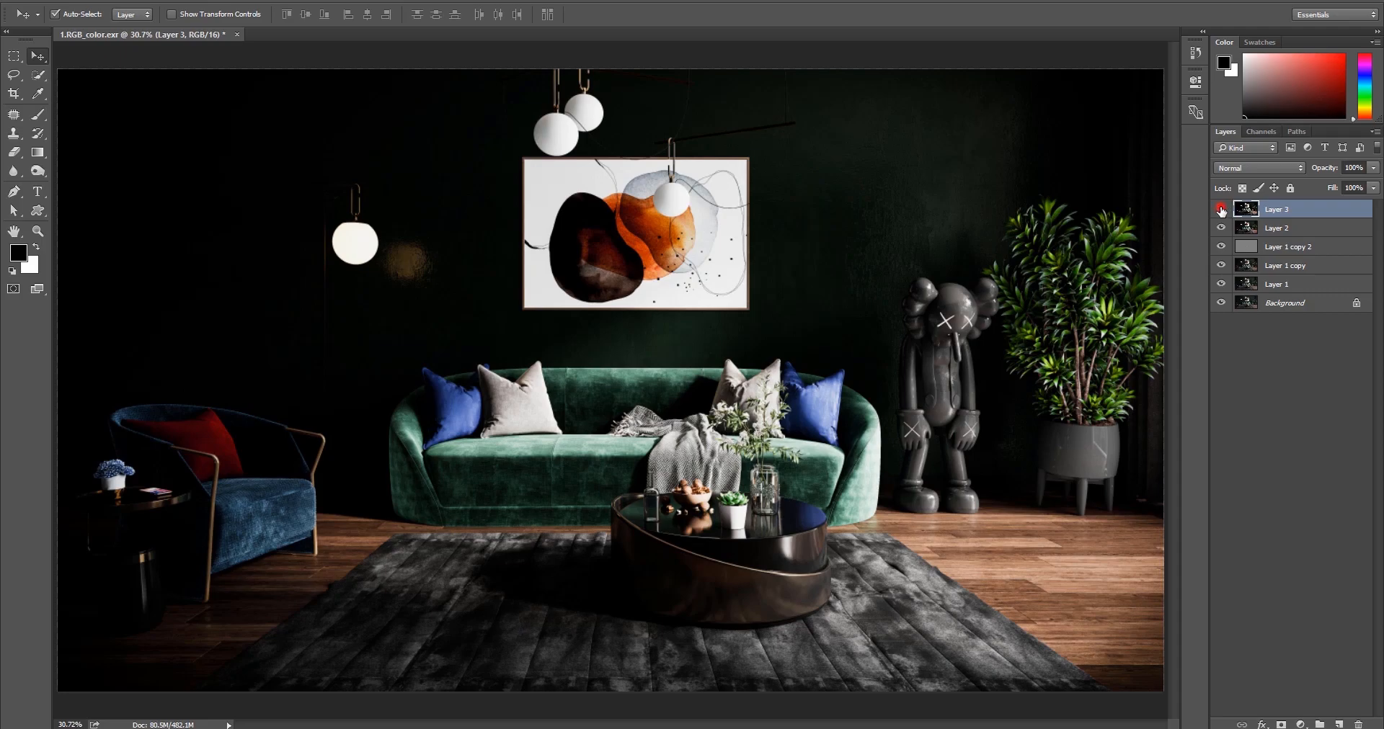
# Reduce the LUT-graded Layer 3's opacity to 41% and compare the image with and without that layer.
pyautogui.click(1220, 209)
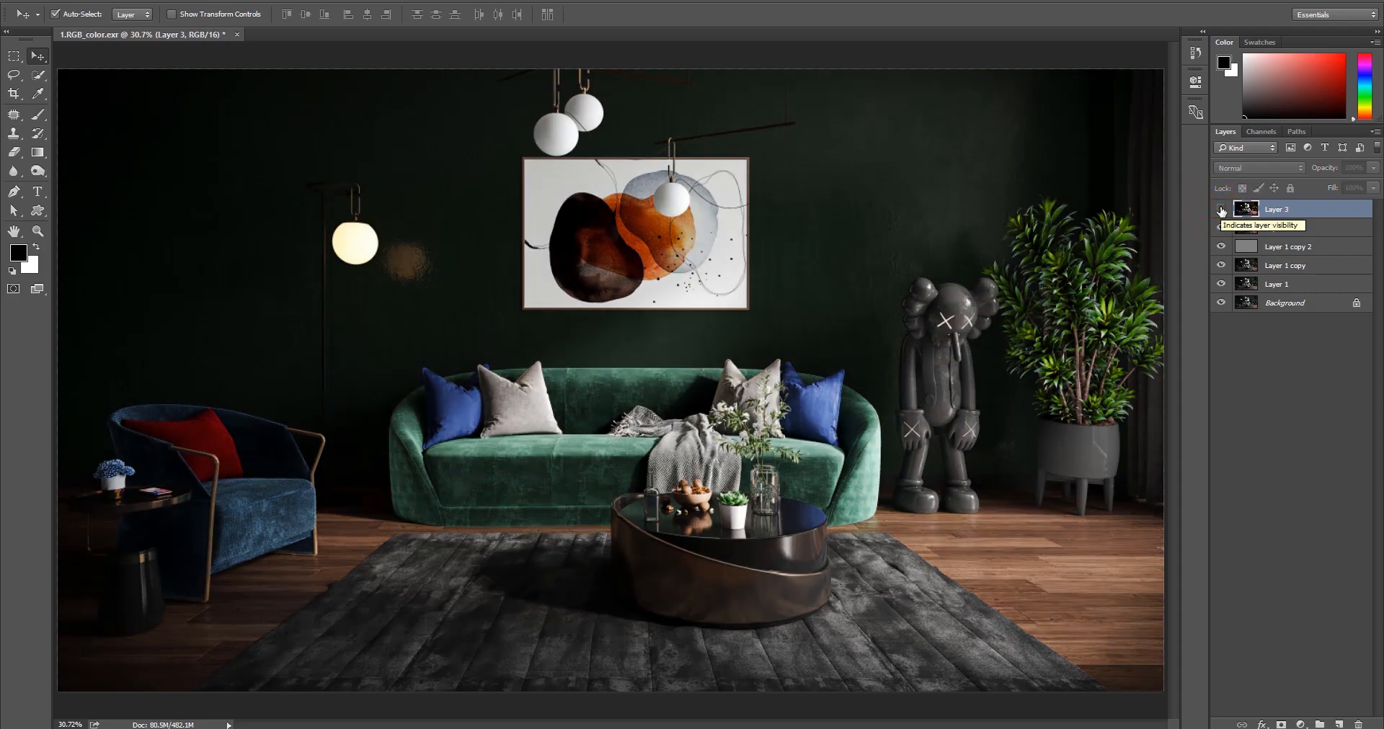
pyautogui.click(1221, 209)
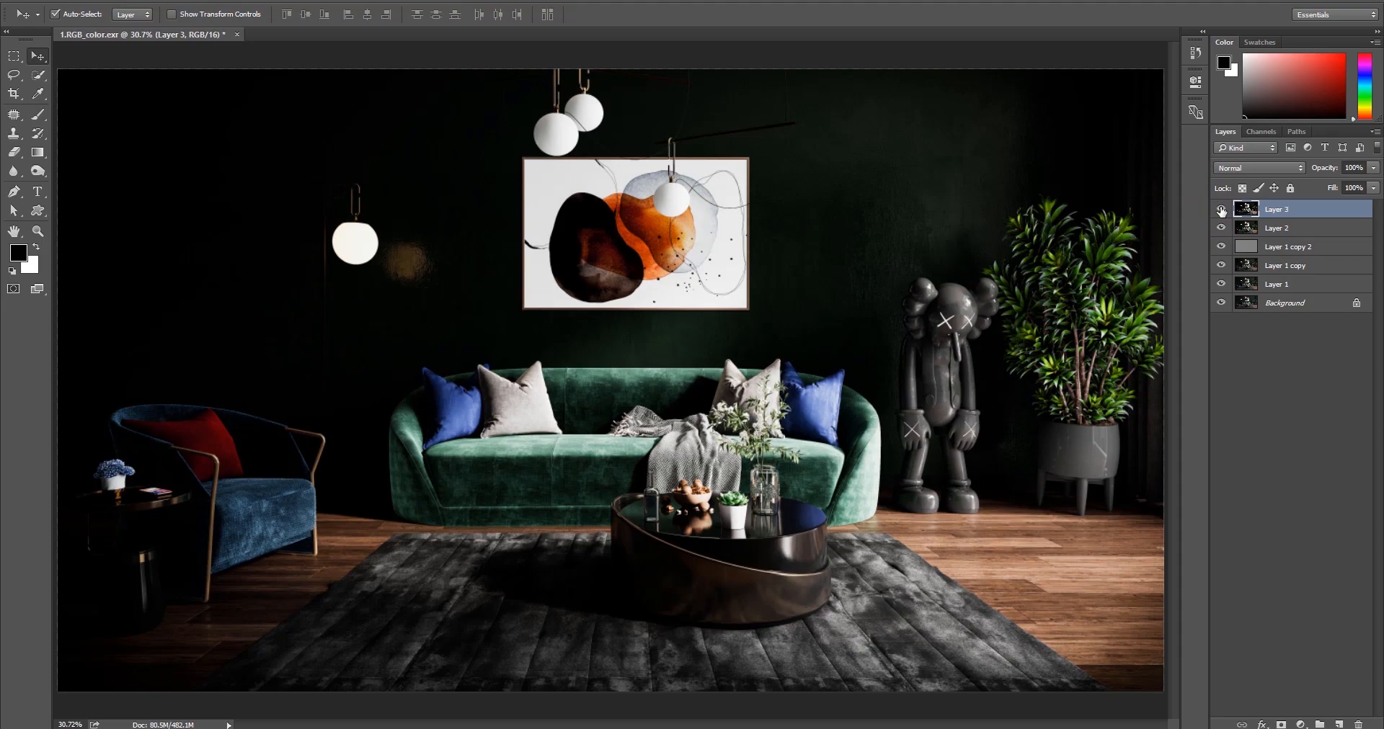
pyautogui.moveTo(1335, 169); pyautogui.dragTo(1285, 168)
pyautogui.click(1222, 209)
pyautogui.click(1222, 209)
pyautogui.keyDown('alt'); pyautogui.scroll(7, 824, 436); pyautogui.keyUp('alt')
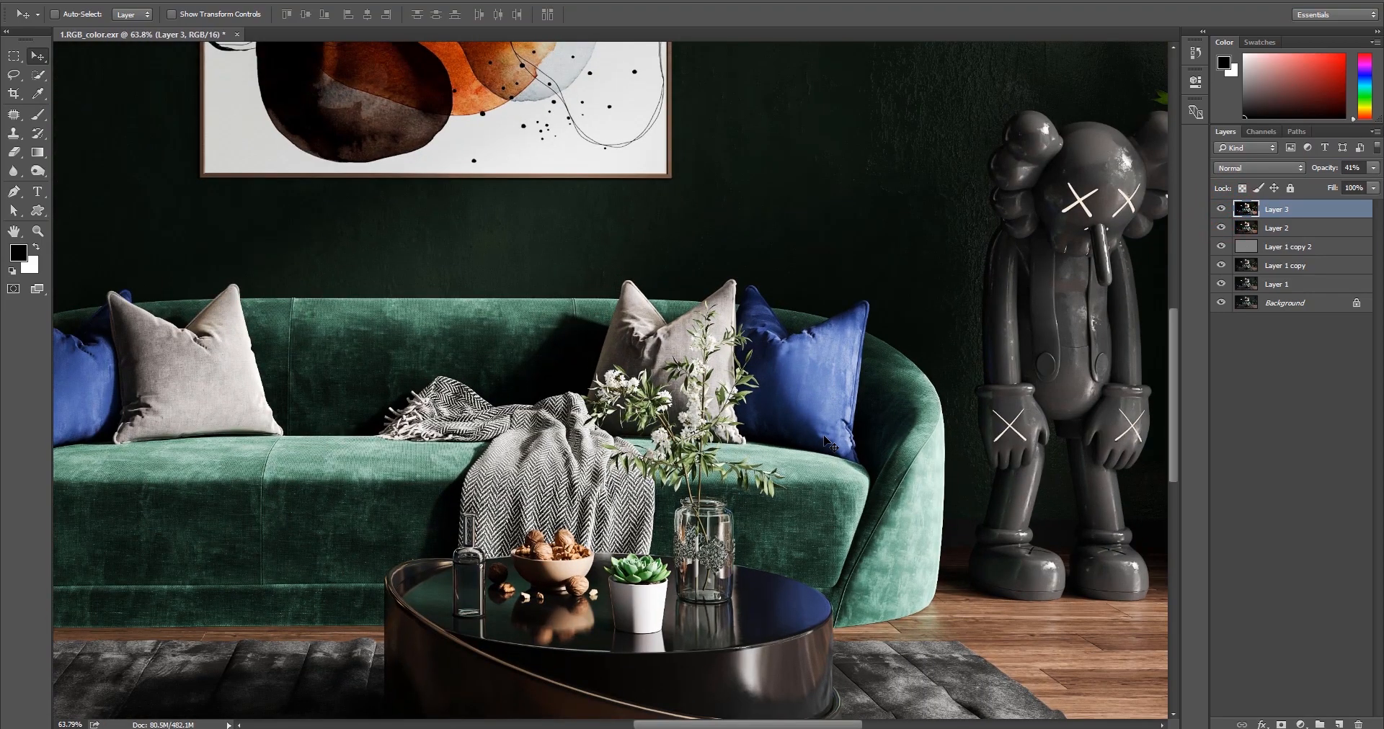
pyautogui.hotkey('ctrl', '0')
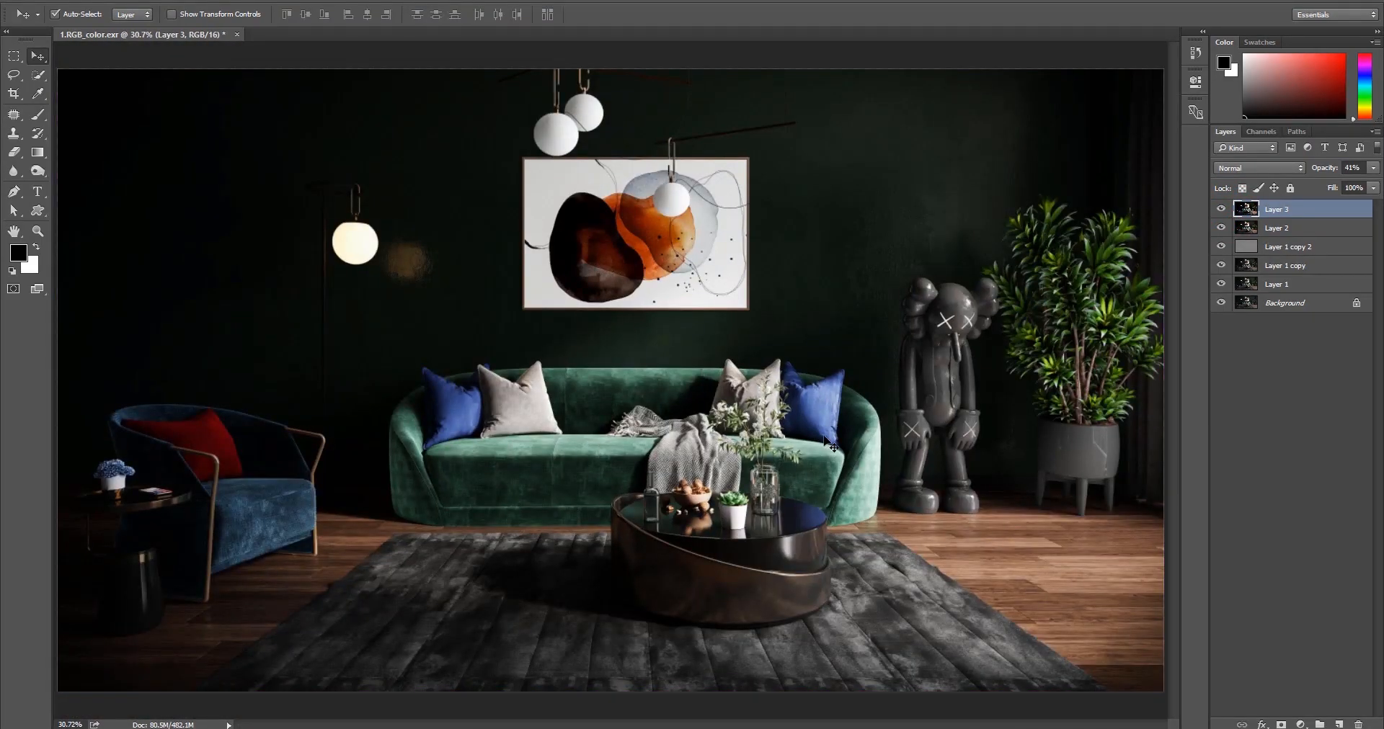